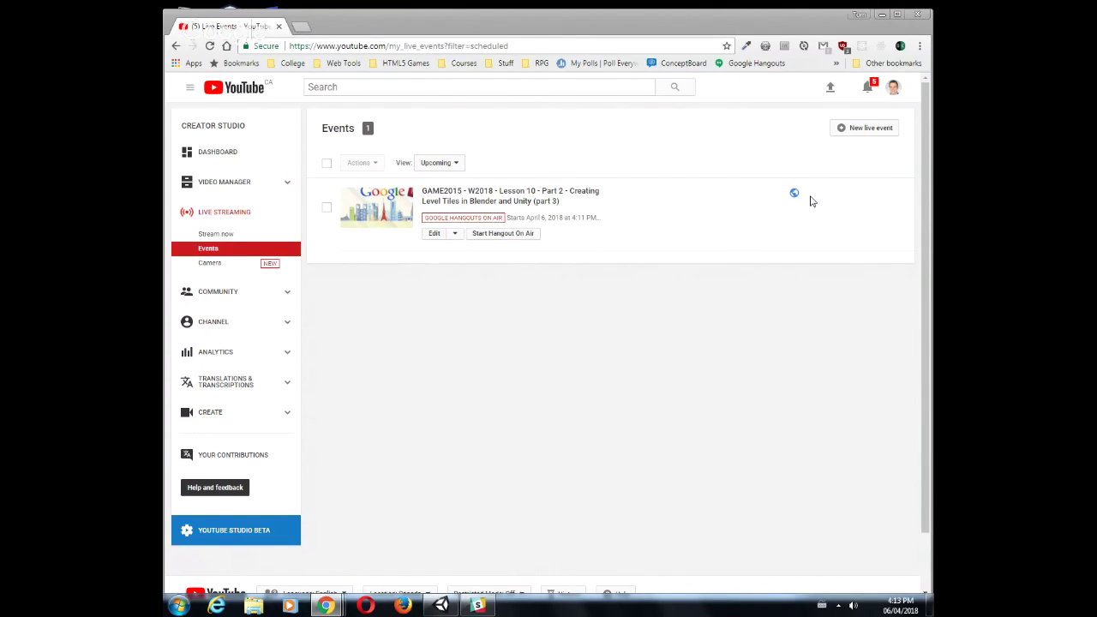
Switch to Slack and download tilesetv2.blend and intersection.fbx from the #general channel
left_click(881, 15)
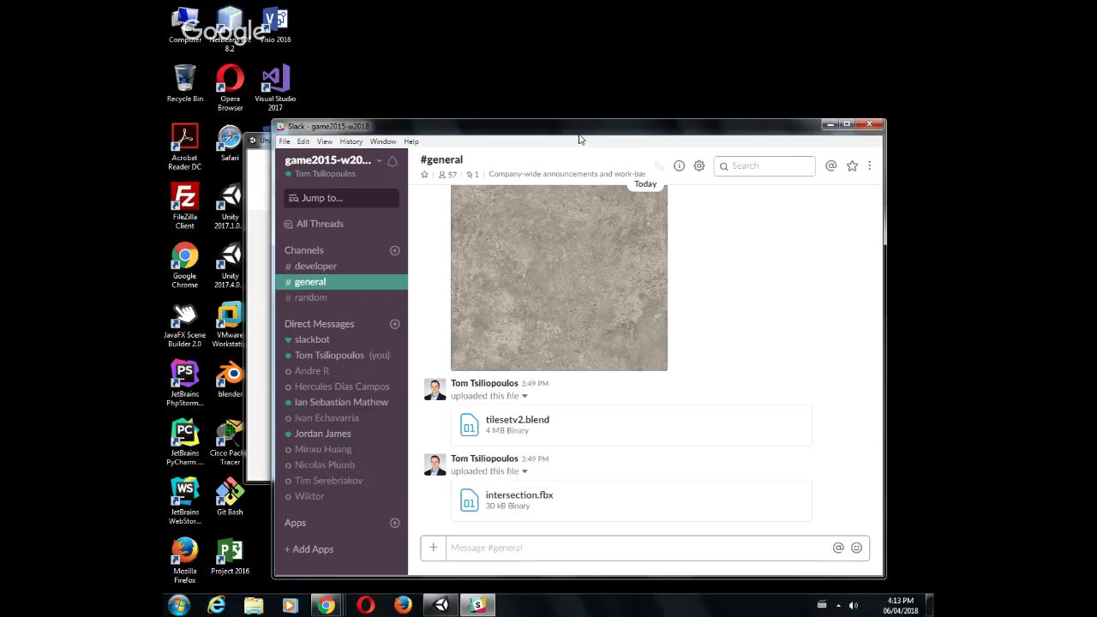
left_click_drag(578, 138, 473, 41)
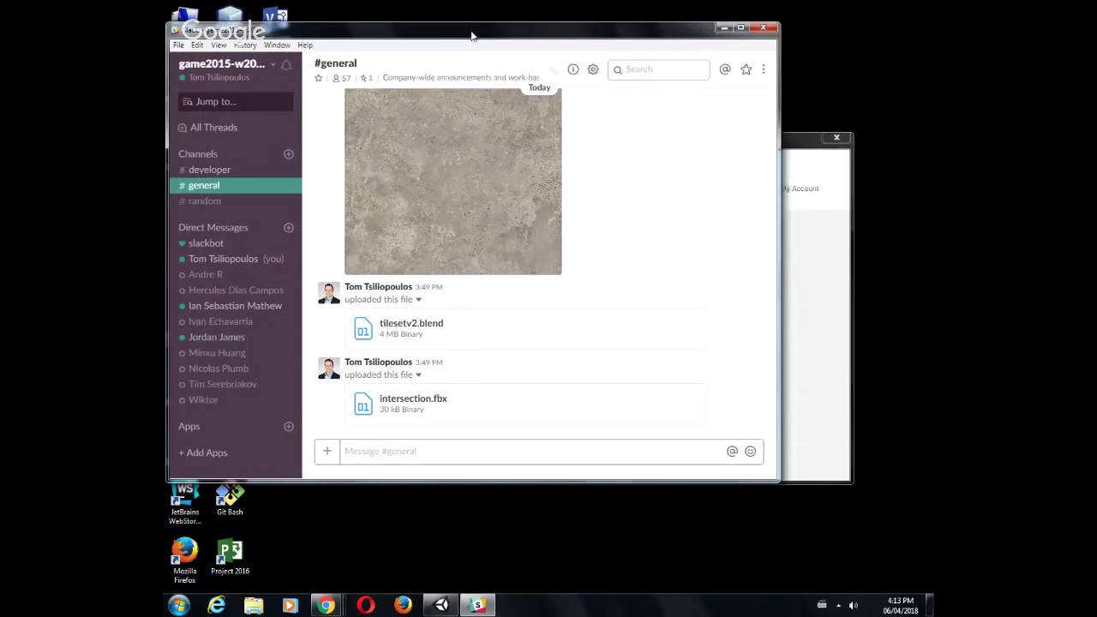
mouse_move(425, 327)
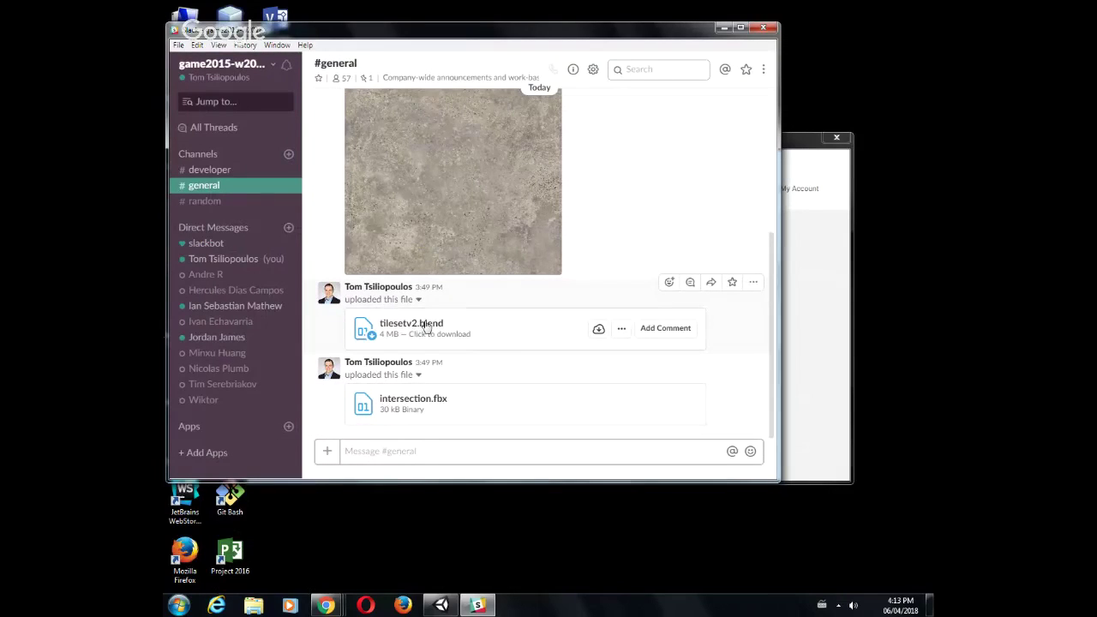
left_click(597, 329)
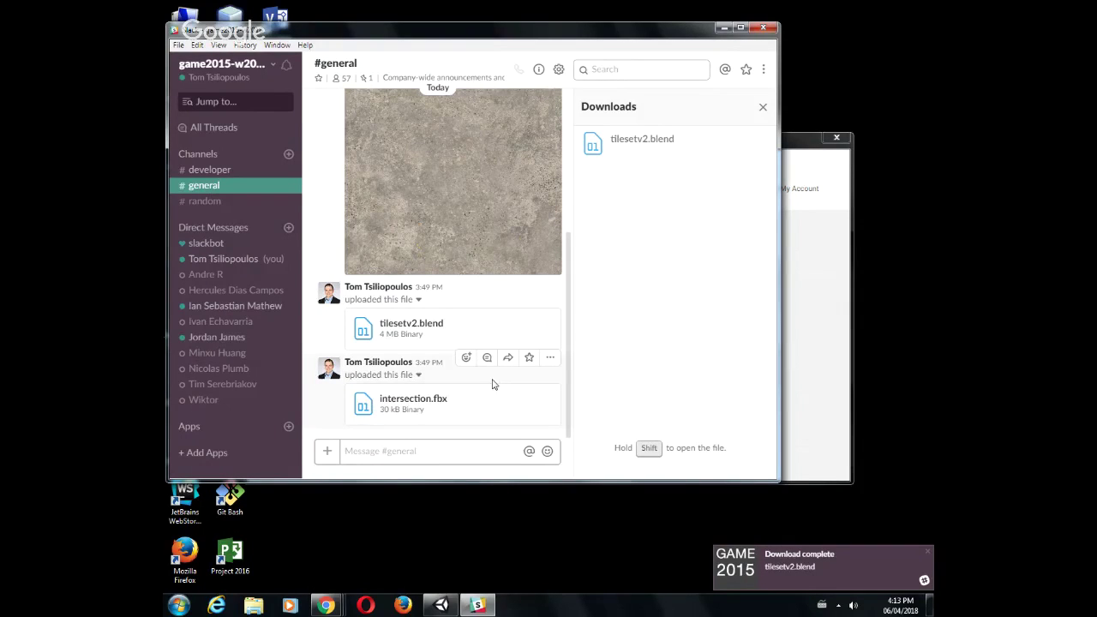
mouse_move(485, 399)
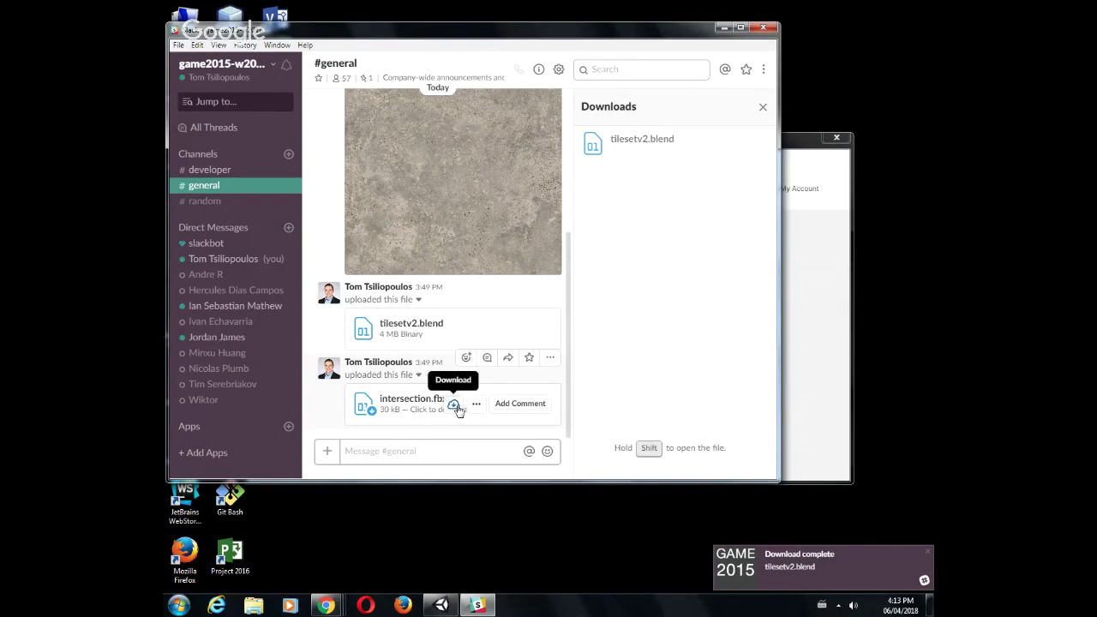
left_click(454, 404)
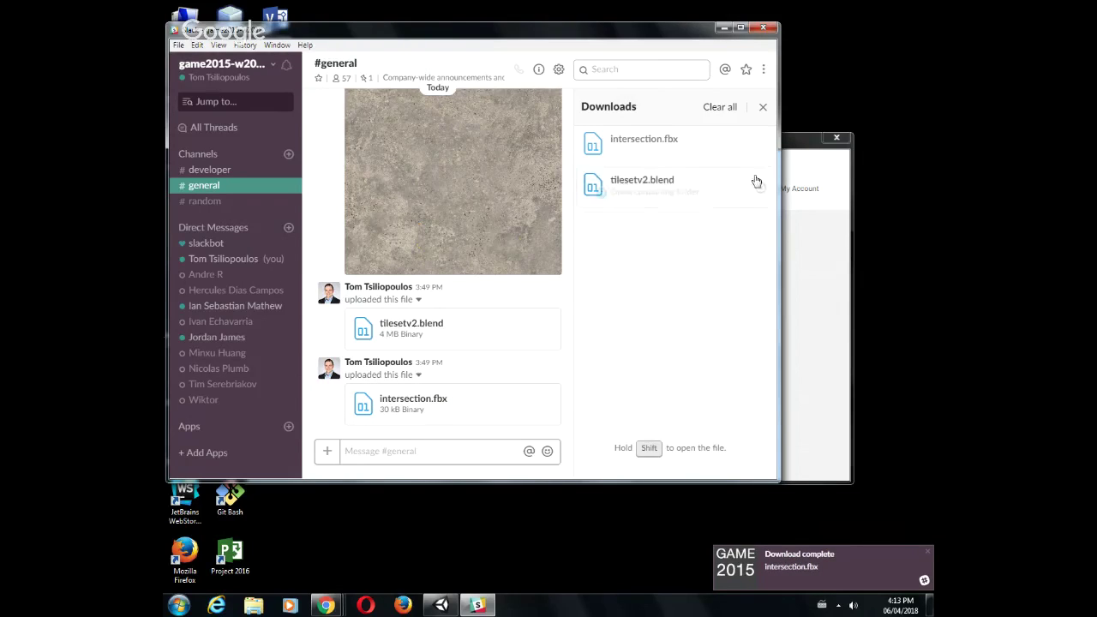
Switch to the Unity launcher and create the 3D project GAME2015-W2018-Lesson10 in the Documents folder
mouse_move(754, 139)
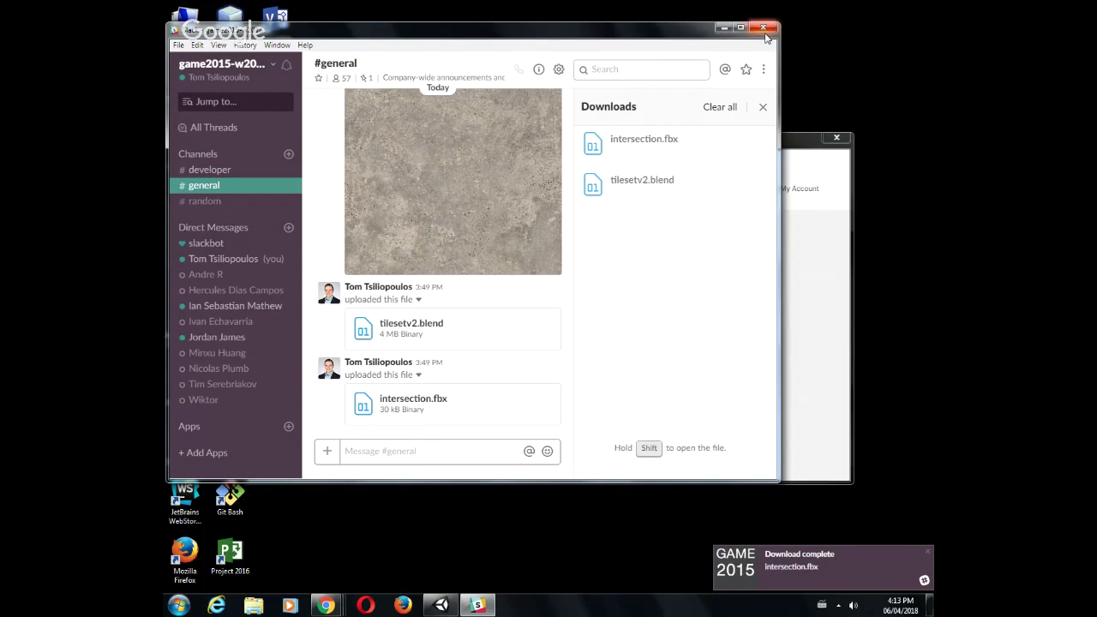
left_click(724, 29)
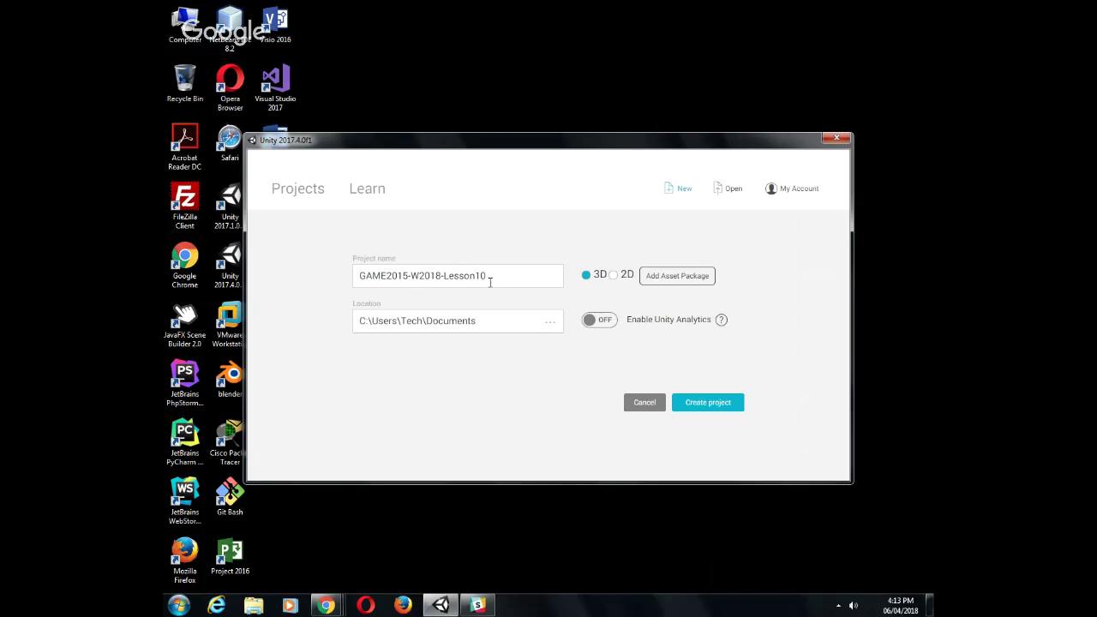
left_click(698, 407)
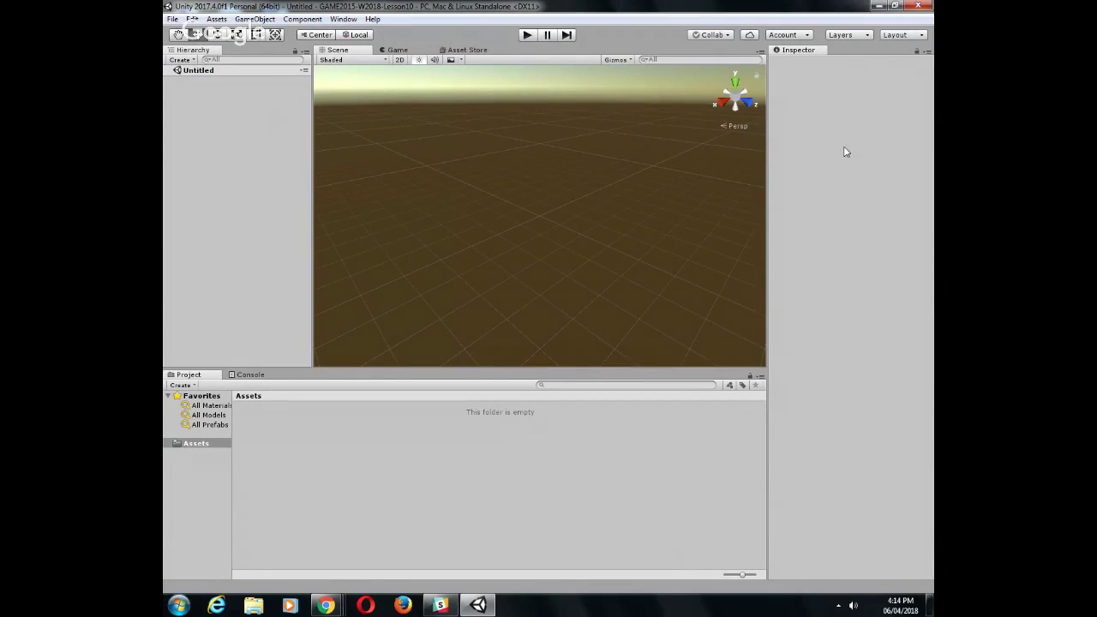
Apply the 2 by 3 editor layout, dock the Project panel beneath the Hierarchy, and resize the panels
left_click(900, 36)
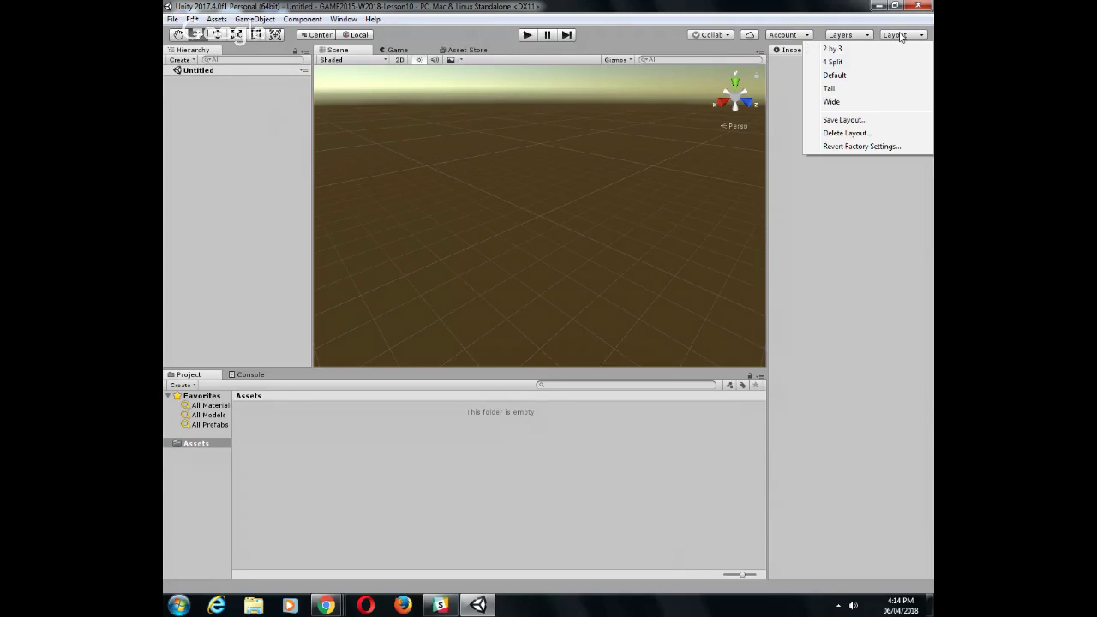
left_click(833, 49)
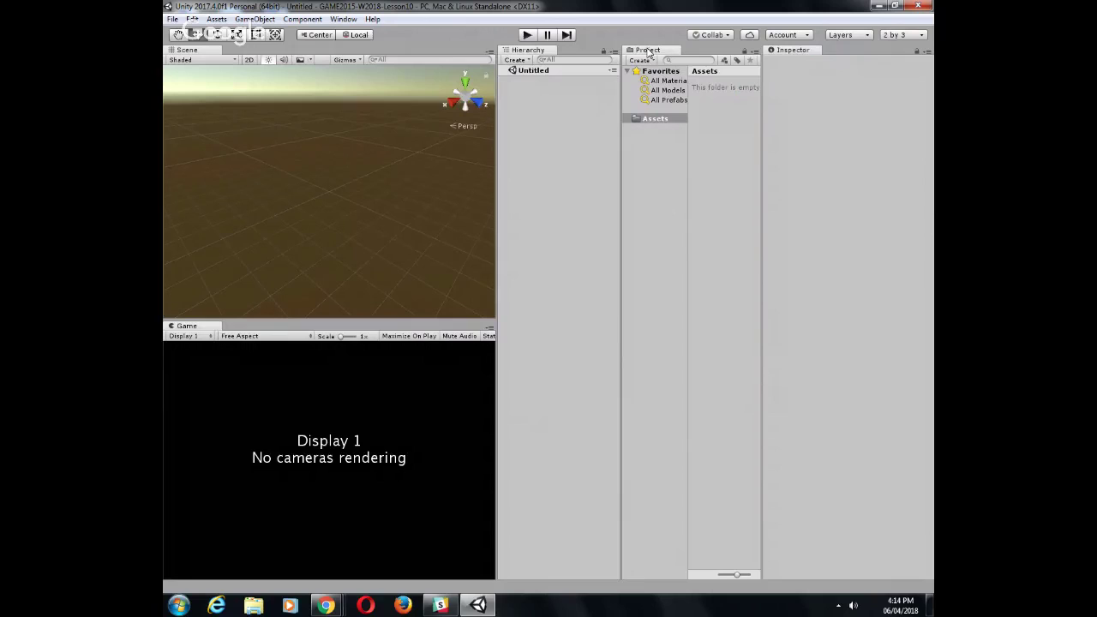
left_click_drag(649, 51, 543, 445)
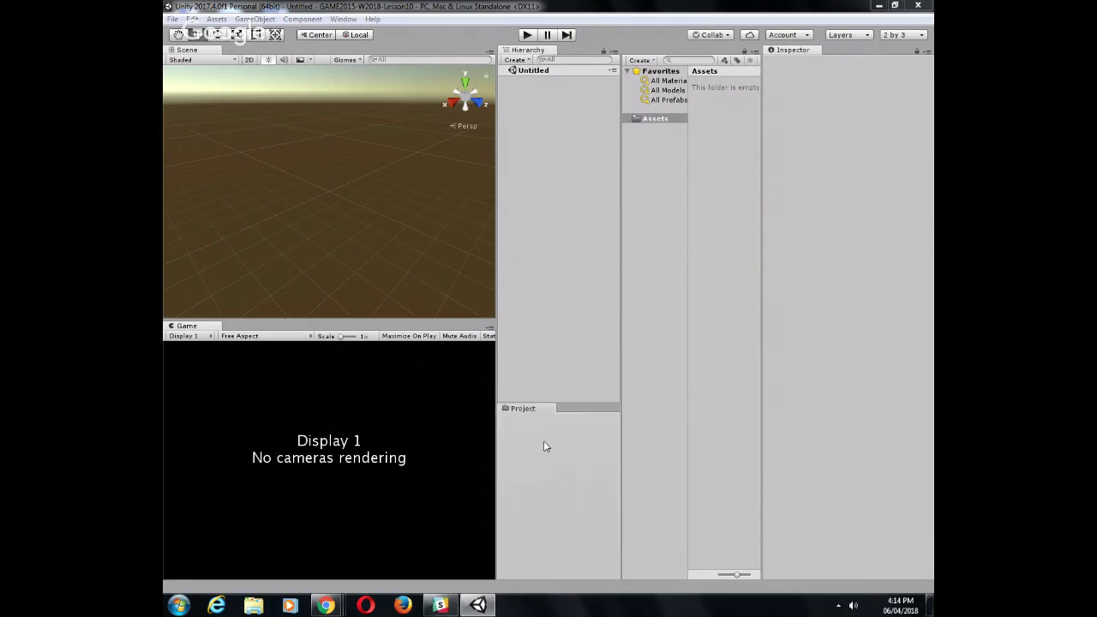
left_click_drag(497, 219, 742, 204)
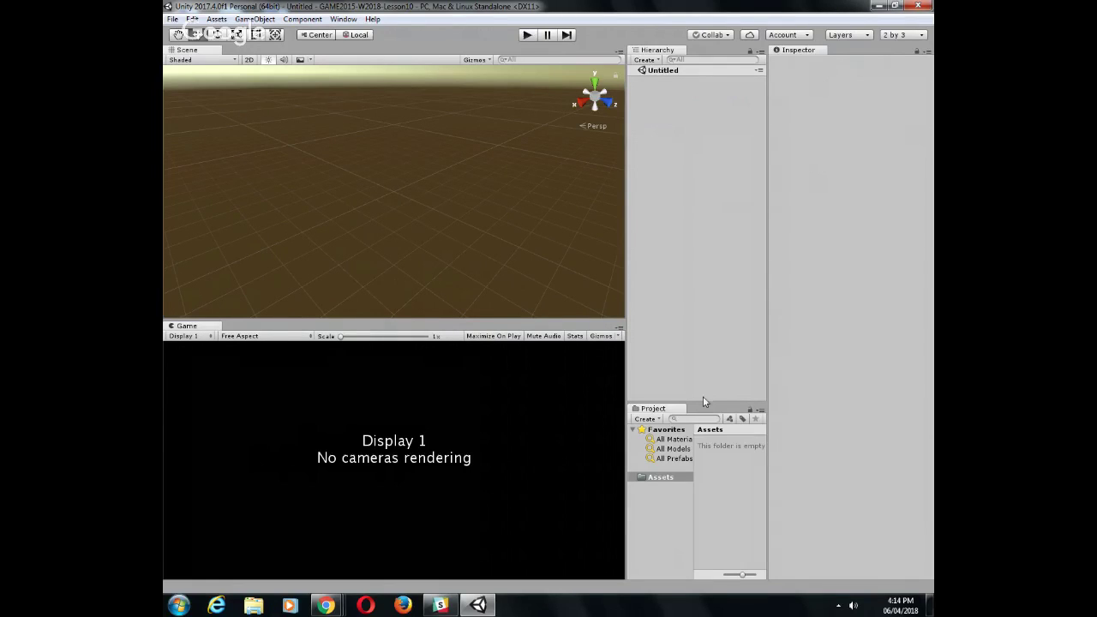
left_click_drag(694, 407, 704, 283)
Create a folder named _Scripts in Assets and shrink the asset icons to a compact list
left_click(720, 319)
right_click(720, 318)
mouse_move(746, 320)
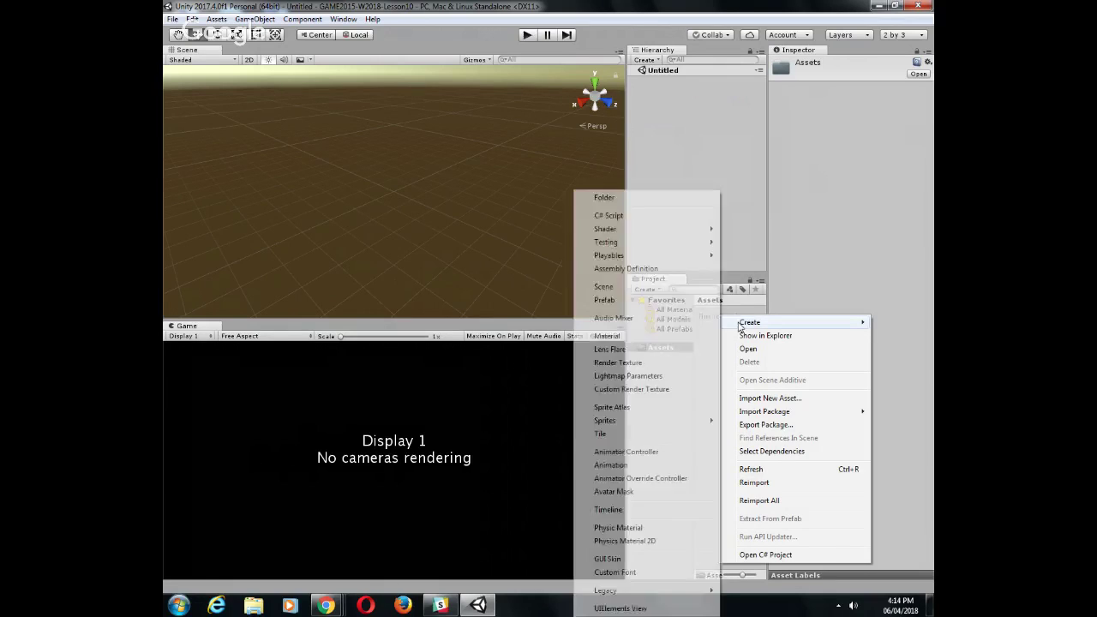
left_click(619, 197)
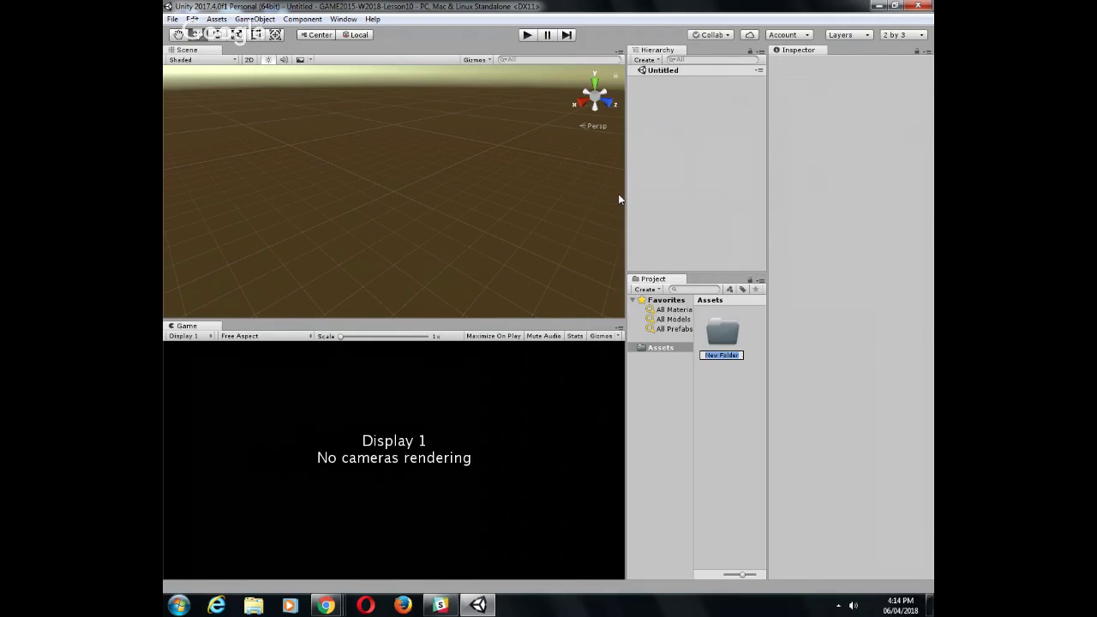
key("BackSpace")
type("_Scripts")
key("Return")
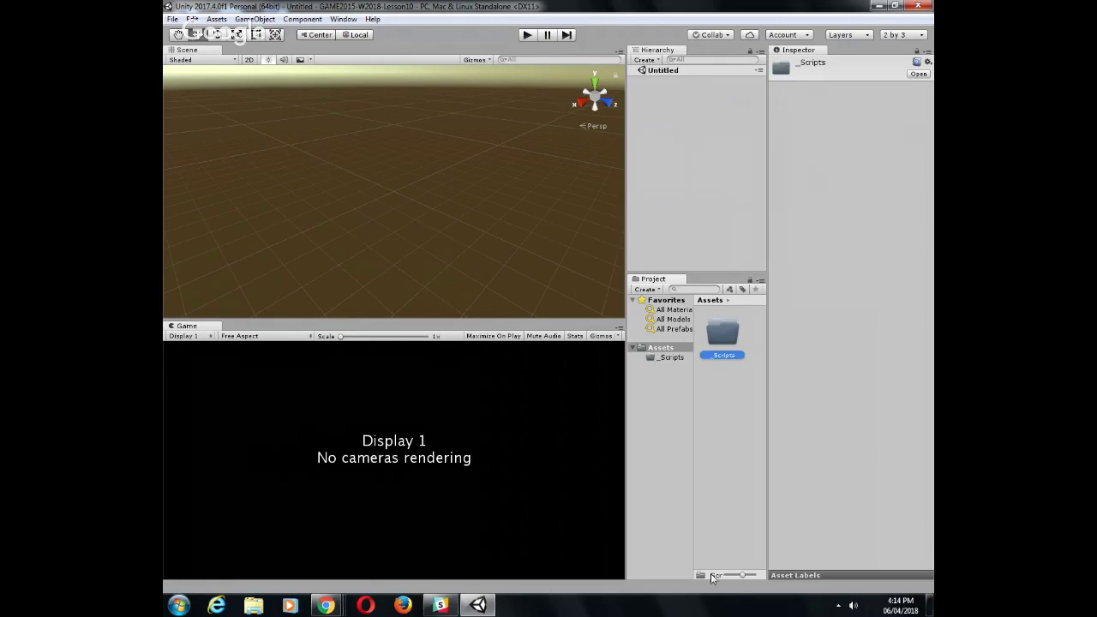
left_click_drag(742, 574, 722, 575)
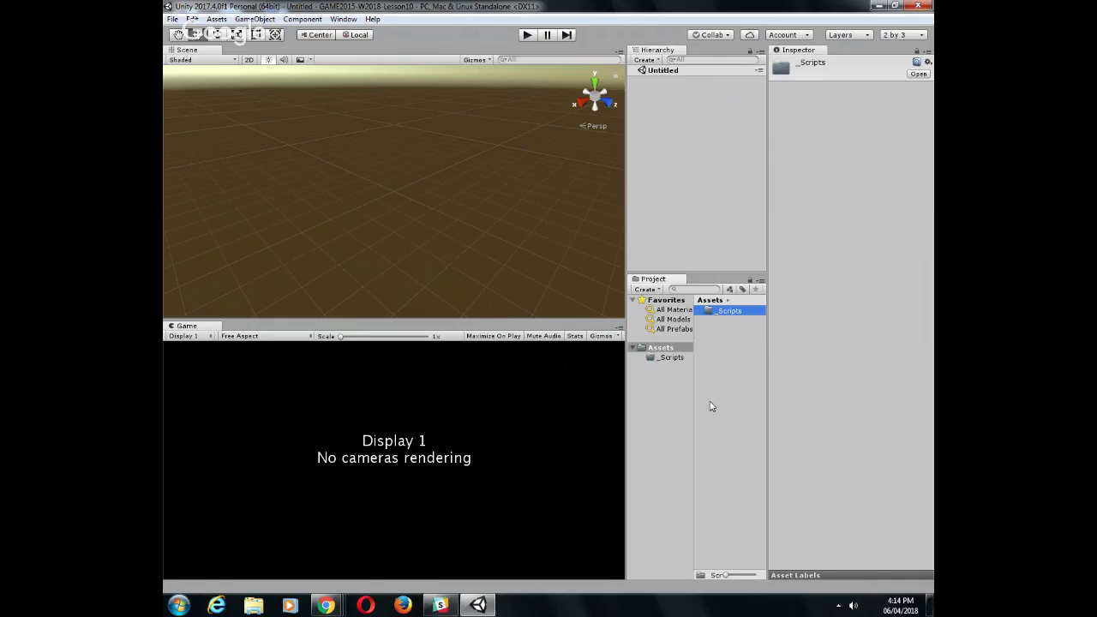
Create a folder named _Scenes in Assets
right_click(736, 358)
mouse_move(774, 114)
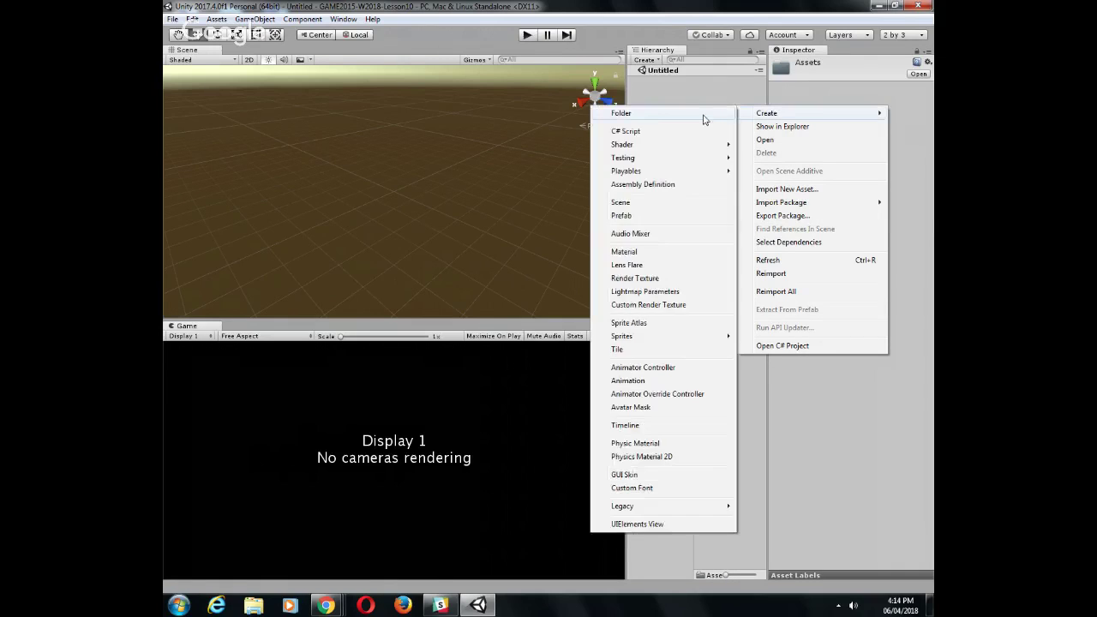
left_click(655, 111)
type("_Scripts")
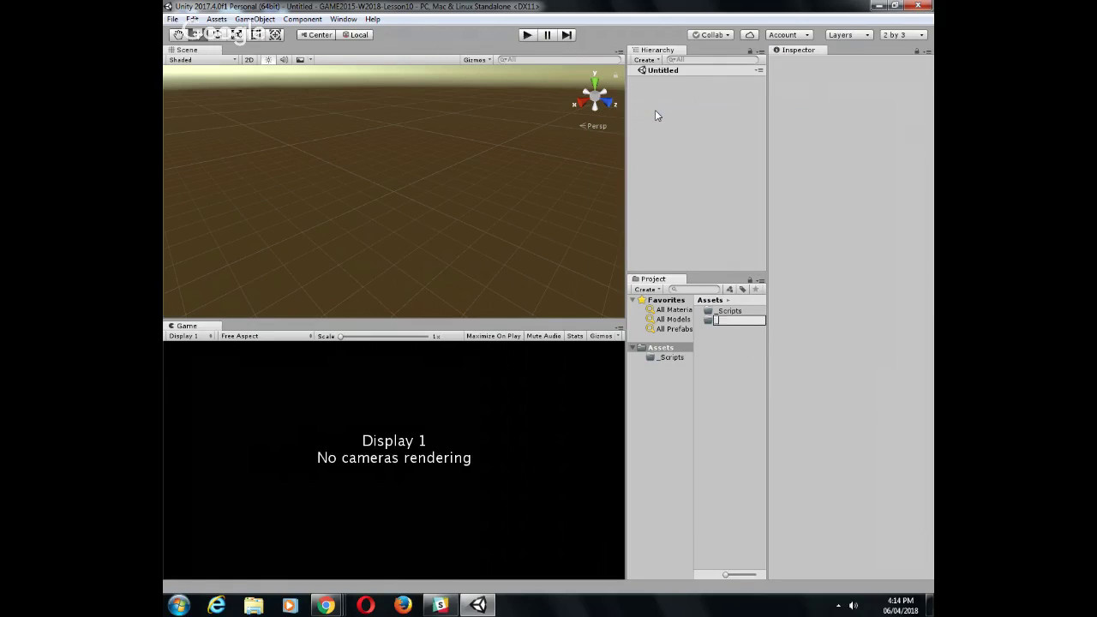
key("BackSpace")
key("BackSpace")
key("BackSpace")
type("cenes")
key("Return")
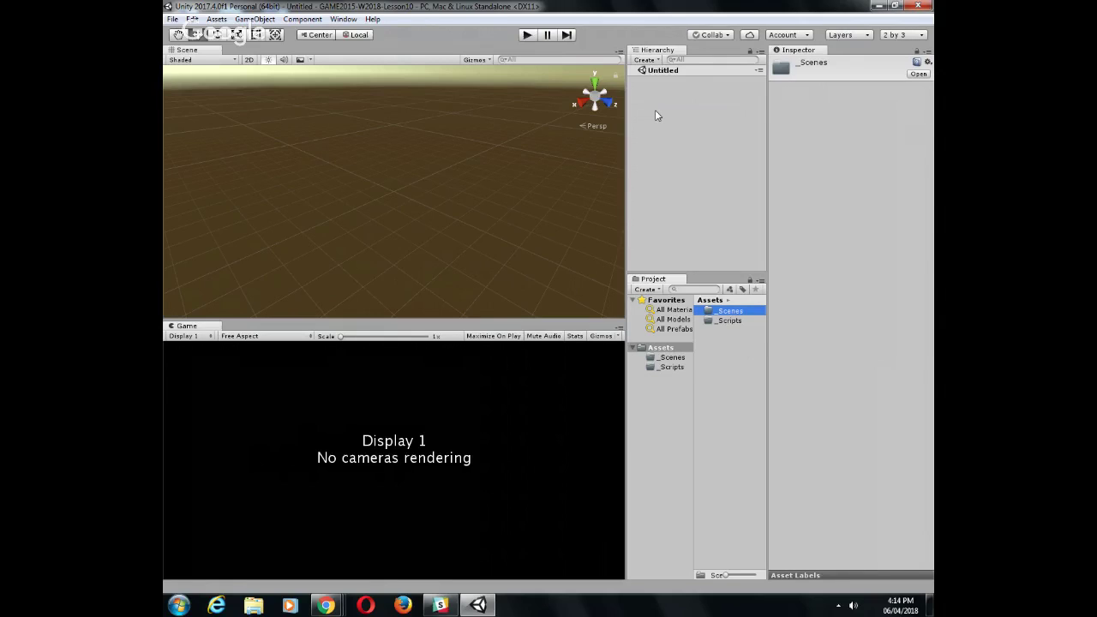
Add a Models folder to the project's Assets
right_click(727, 374)
mouse_move(778, 137)
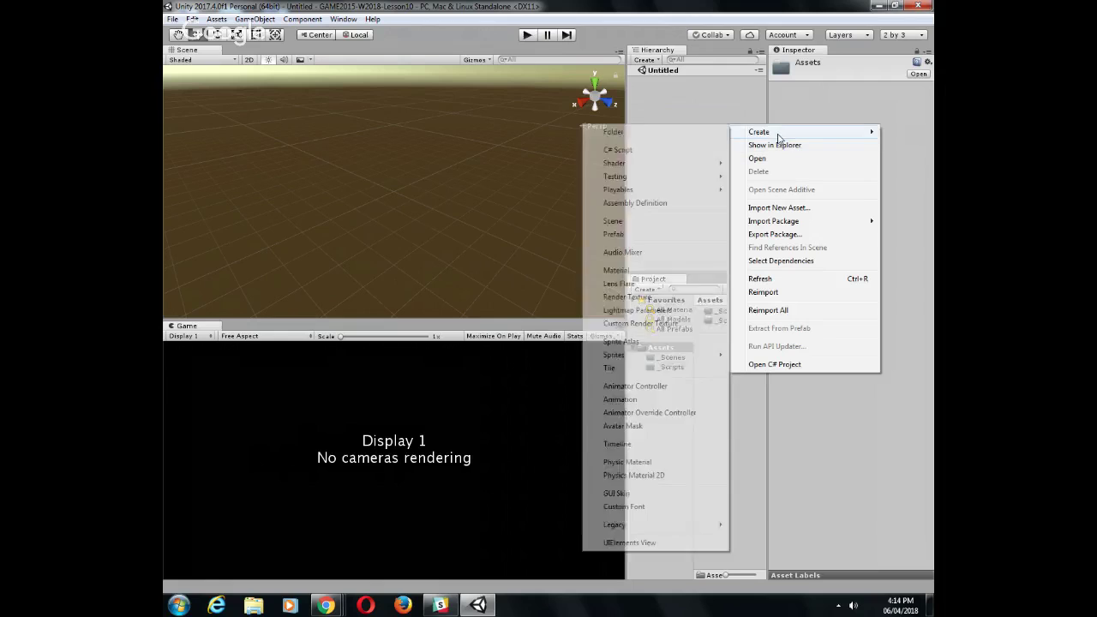
left_click(643, 133)
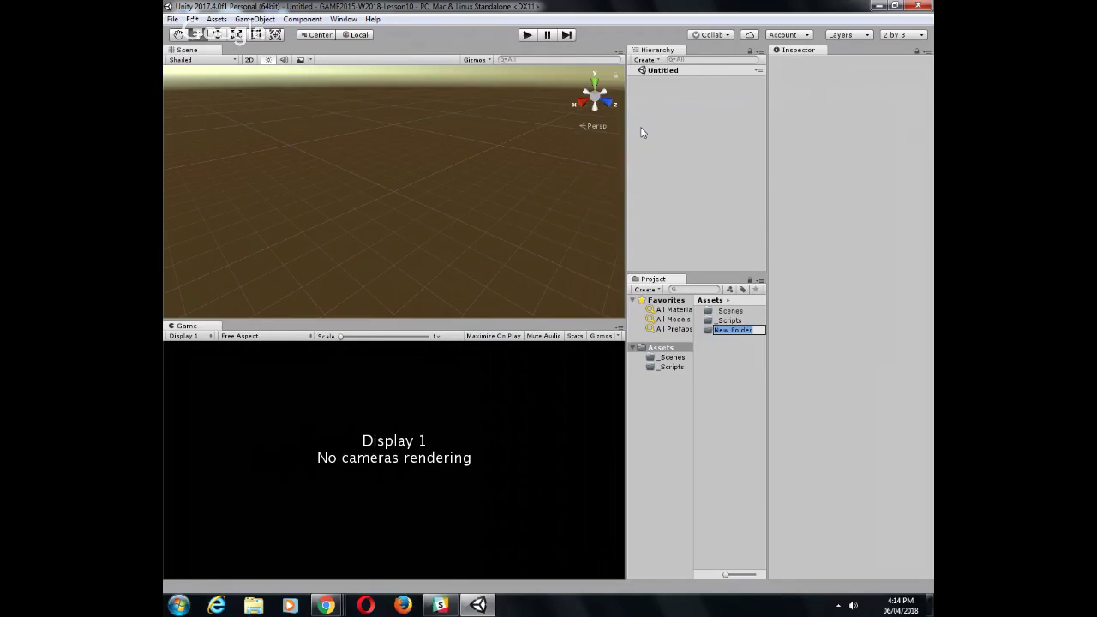
type("Models")
key("Return")
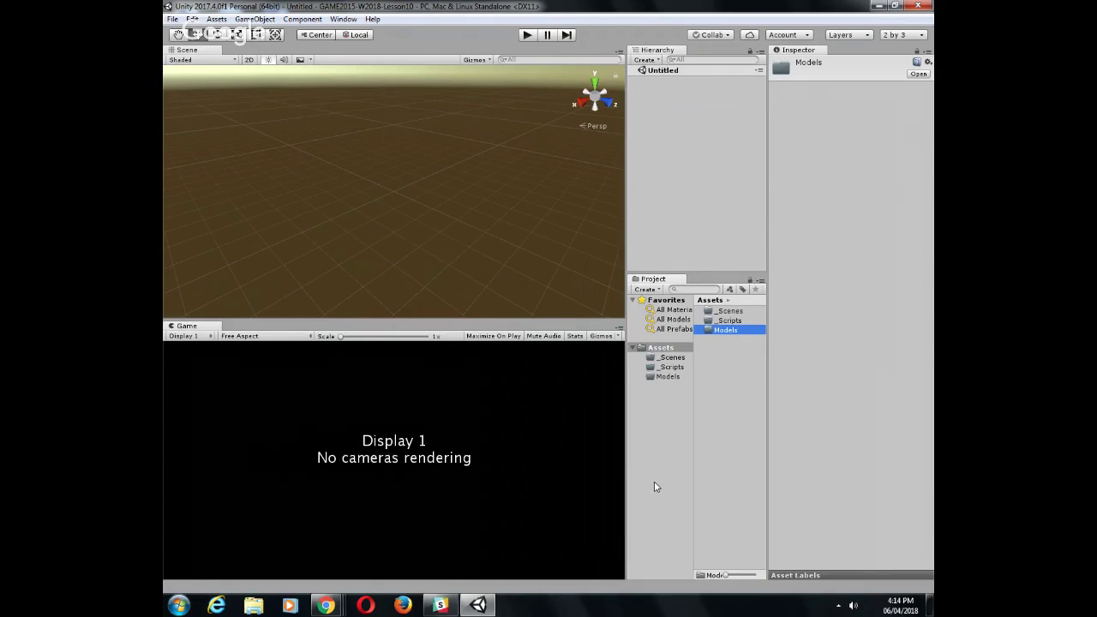
Add a Prefabs folder to the project's Assets
right_click(726, 379)
mouse_move(774, 138)
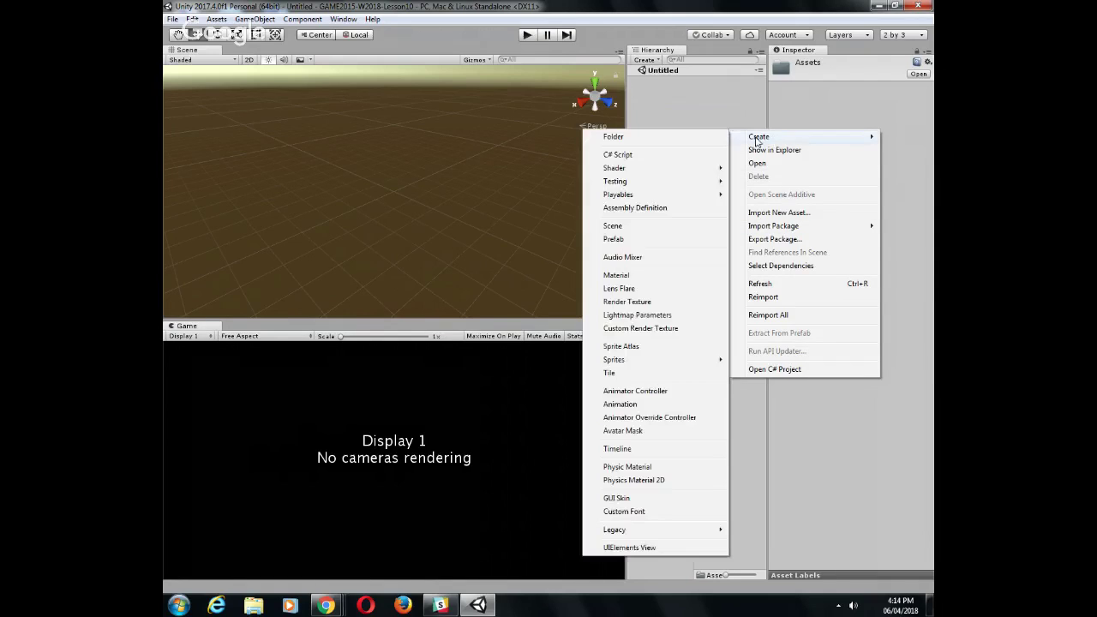
left_click(674, 142)
type("Prefabs")
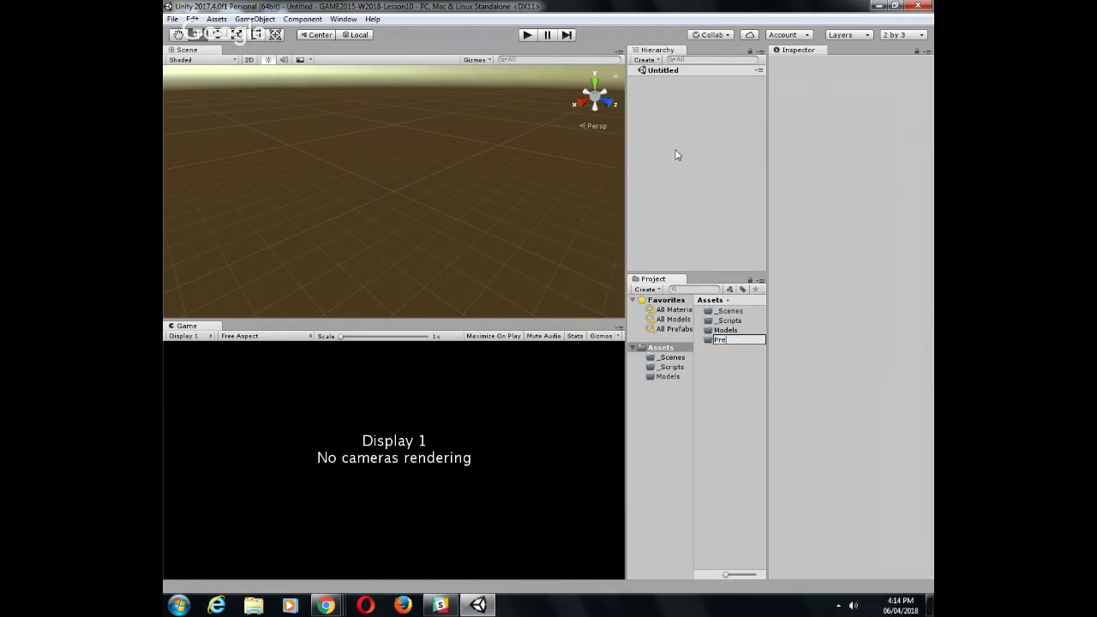
key("Return")
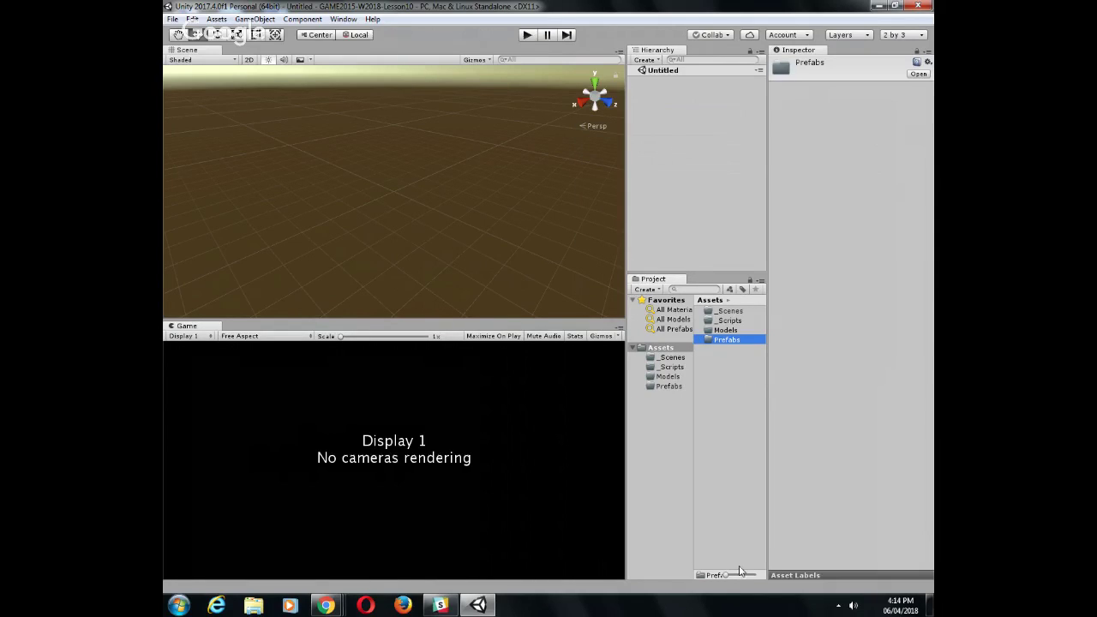
Add a folder named Material to the project's Assets
right_click(724, 392)
mouse_move(765, 151)
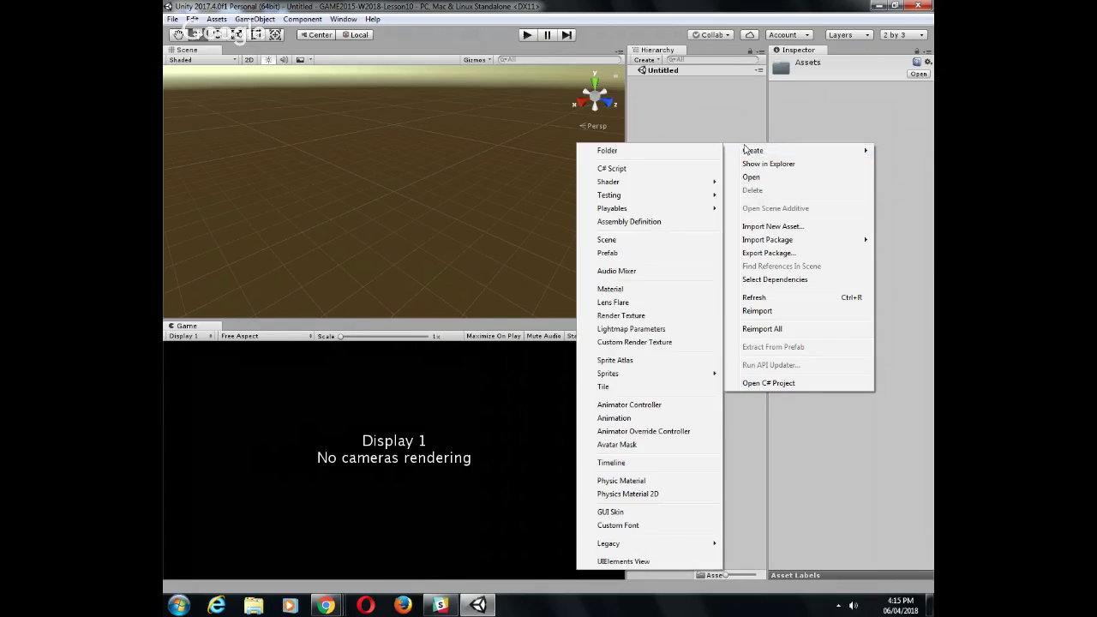
left_click(617, 151)
type("Material")
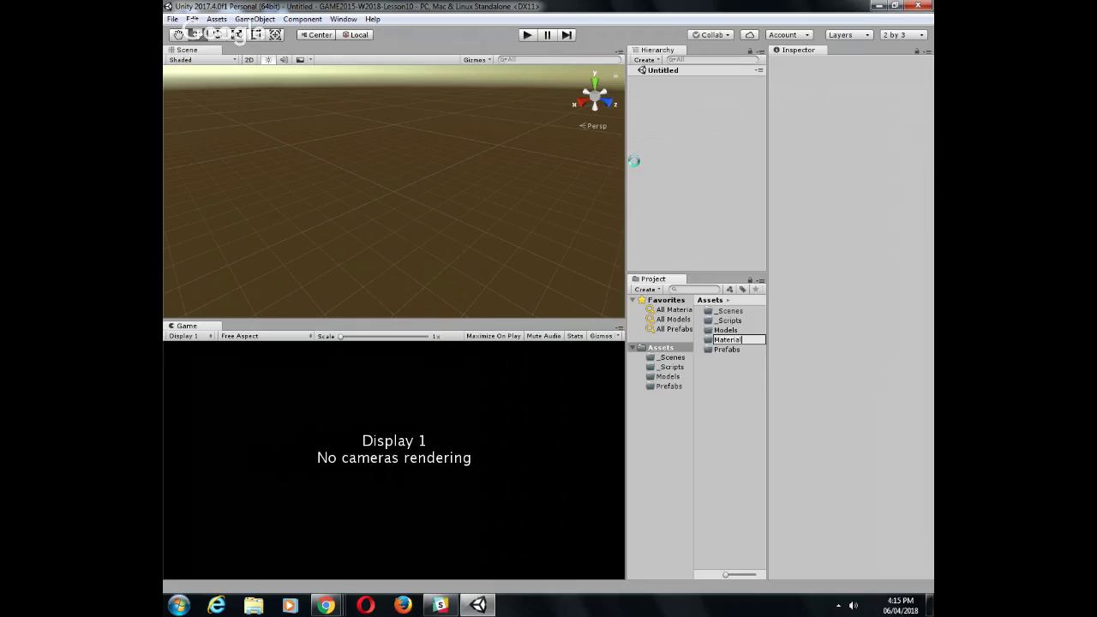
key("Return")
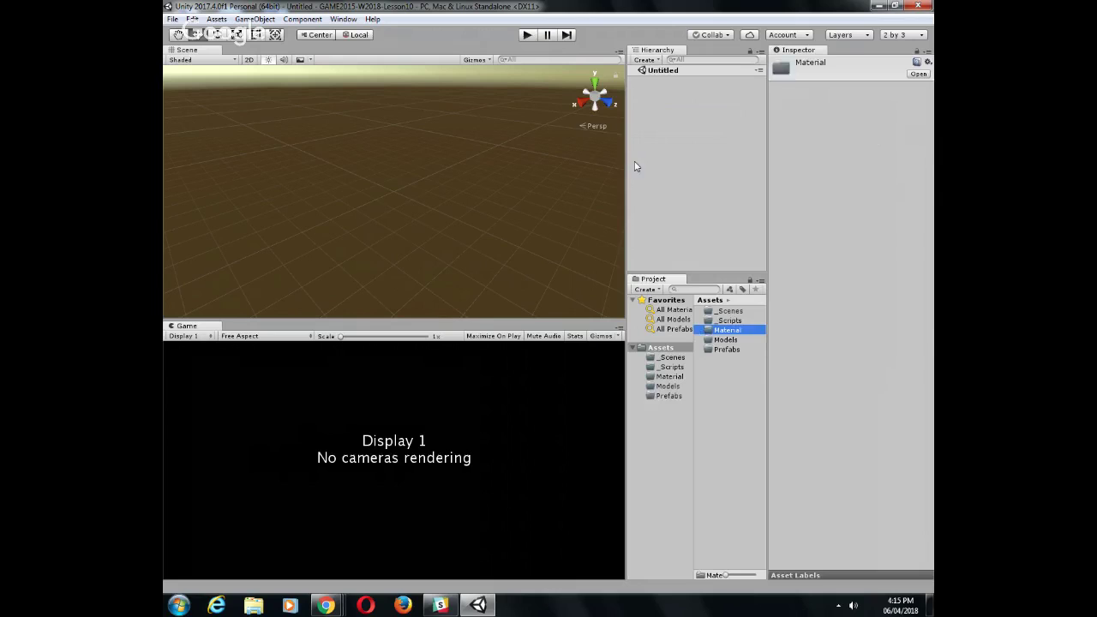
Add a Textures folder to the project's Assets
right_click(712, 382)
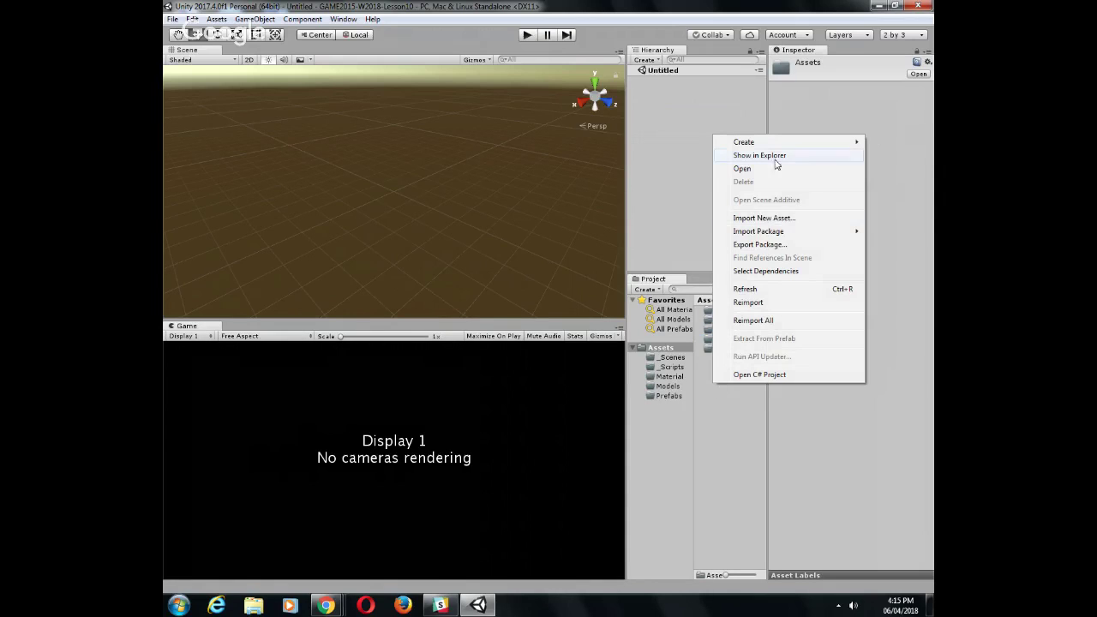
mouse_move(759, 142)
left_click(642, 143)
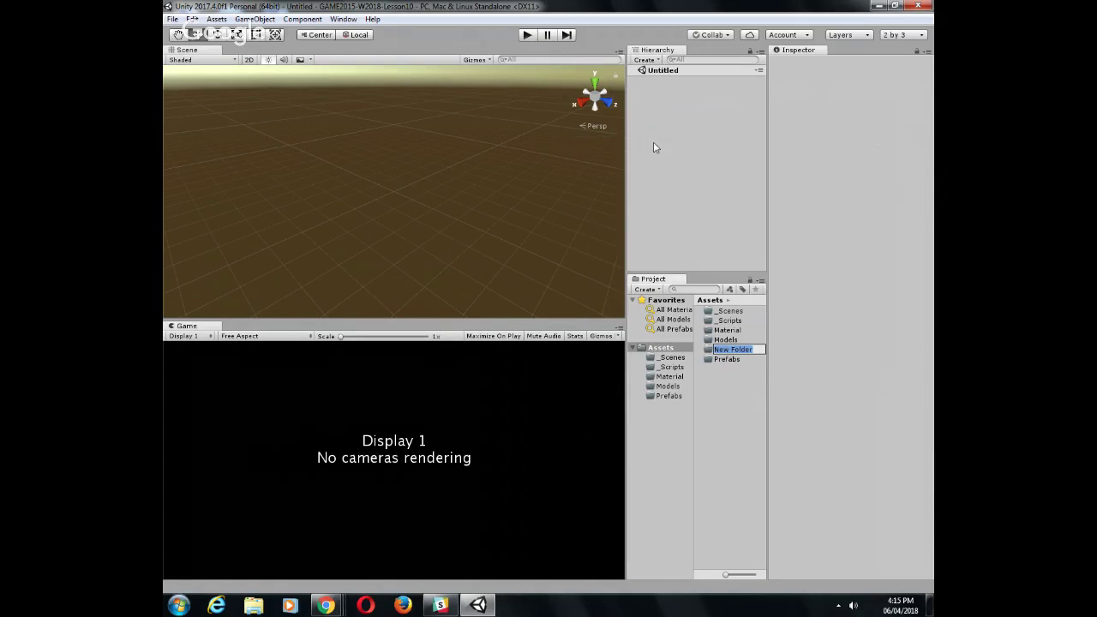
type("Textures")
key("Return")
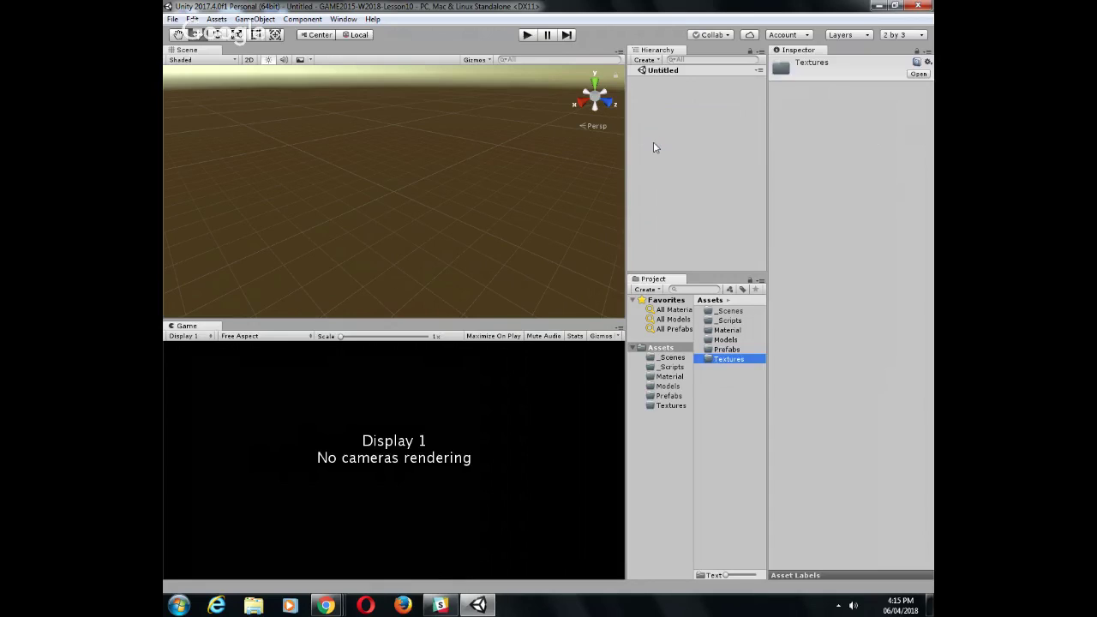
Rename the Material folder to Materials
left_click(726, 331)
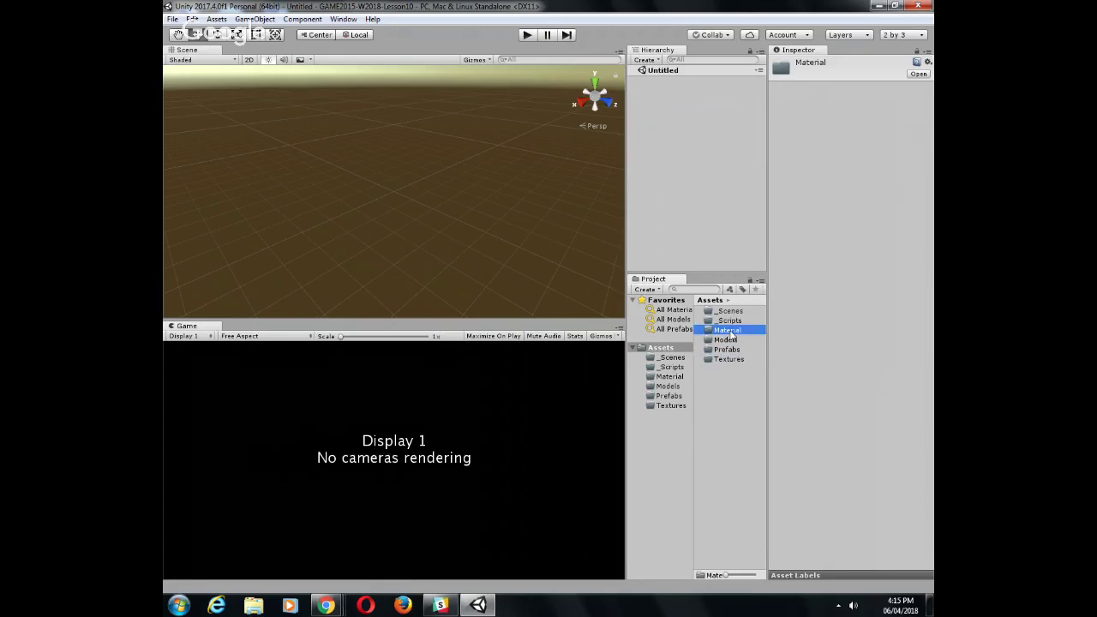
left_click(729, 330)
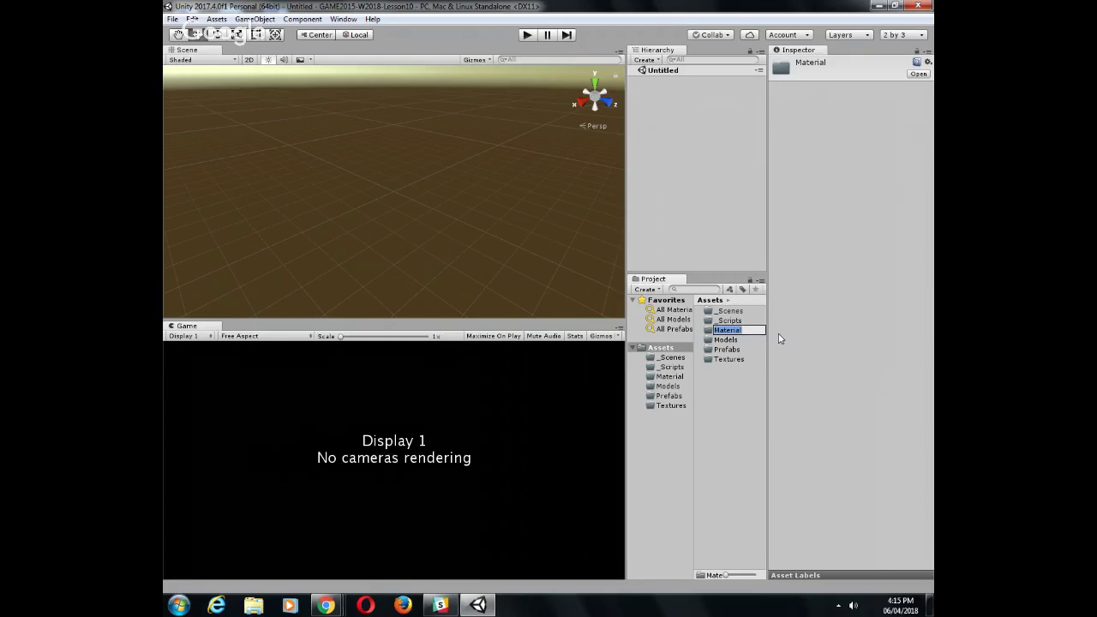
key("End")
key("Return")
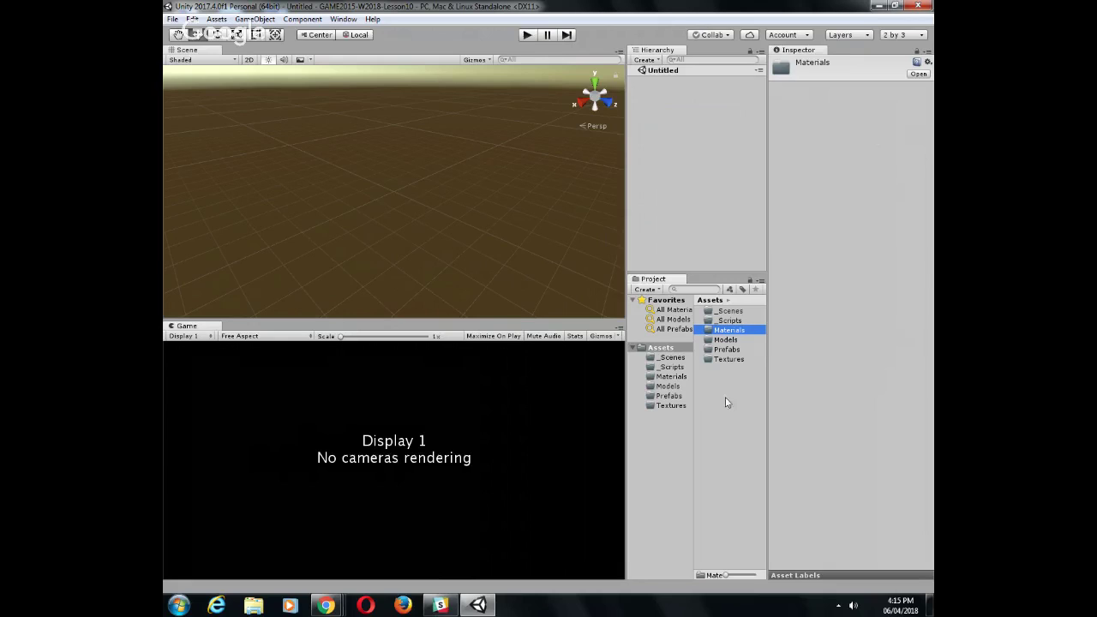
Import the complete Characters standard asset package into the project
left_click(216, 19)
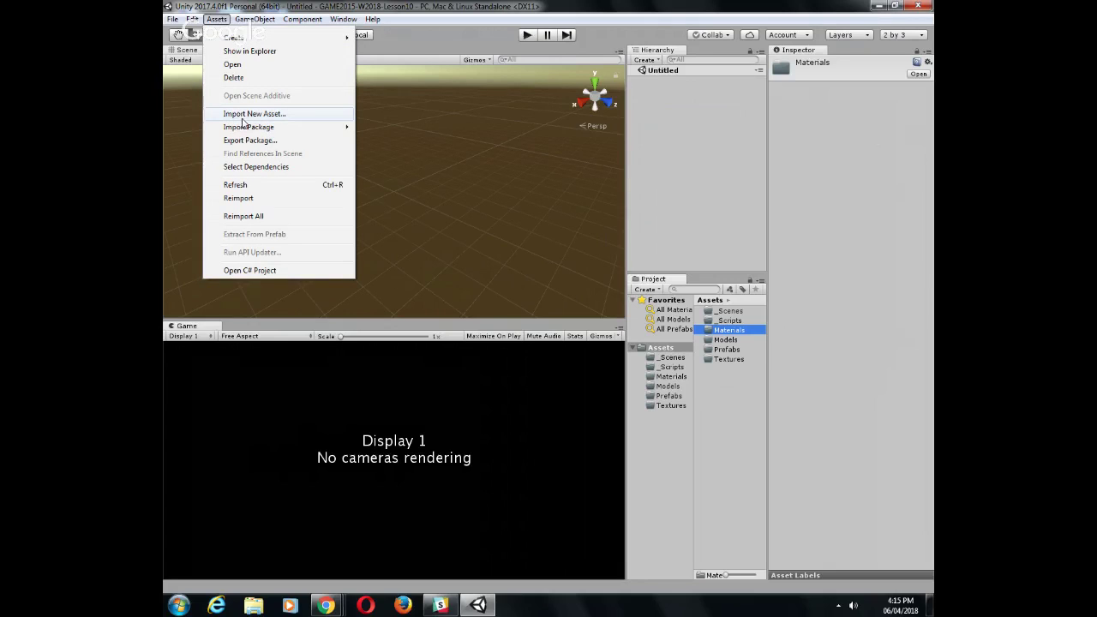
mouse_move(245, 127)
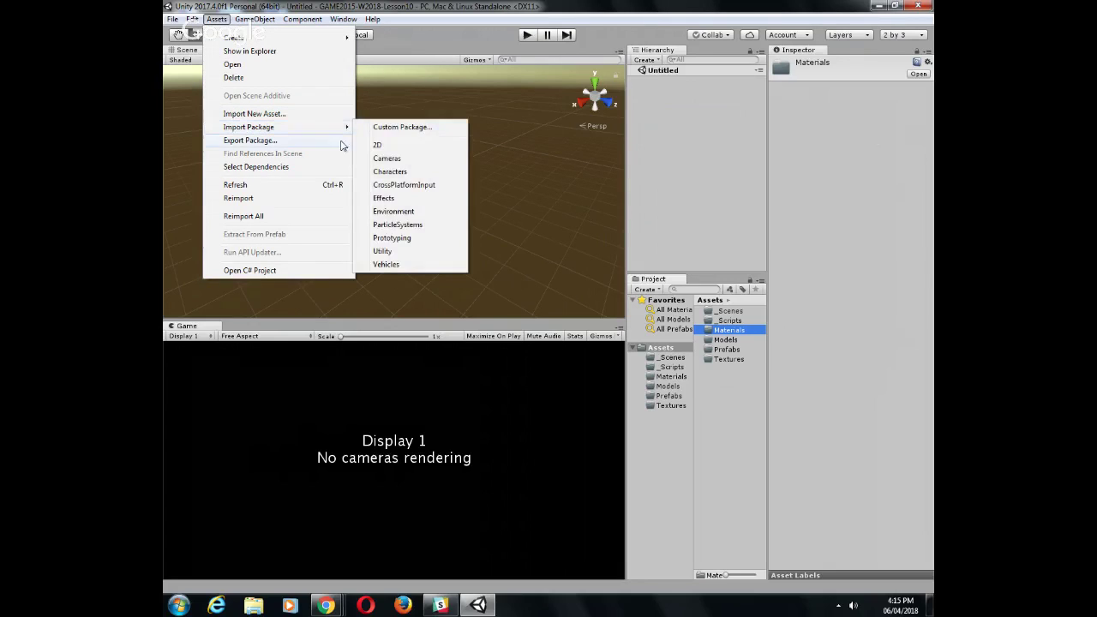
left_click(399, 172)
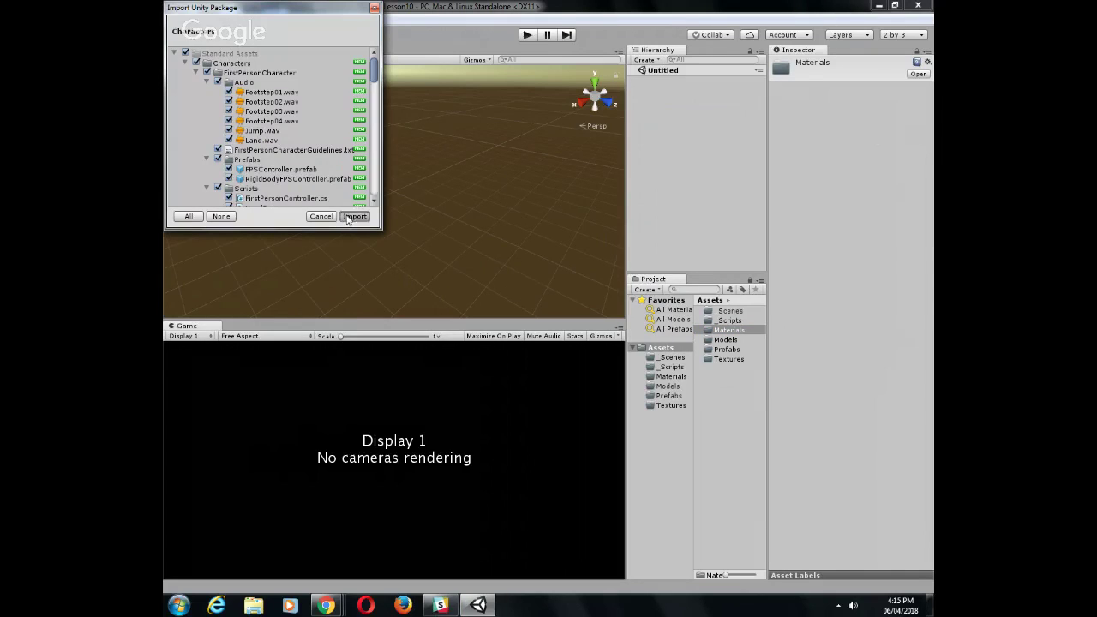
left_click(354, 217)
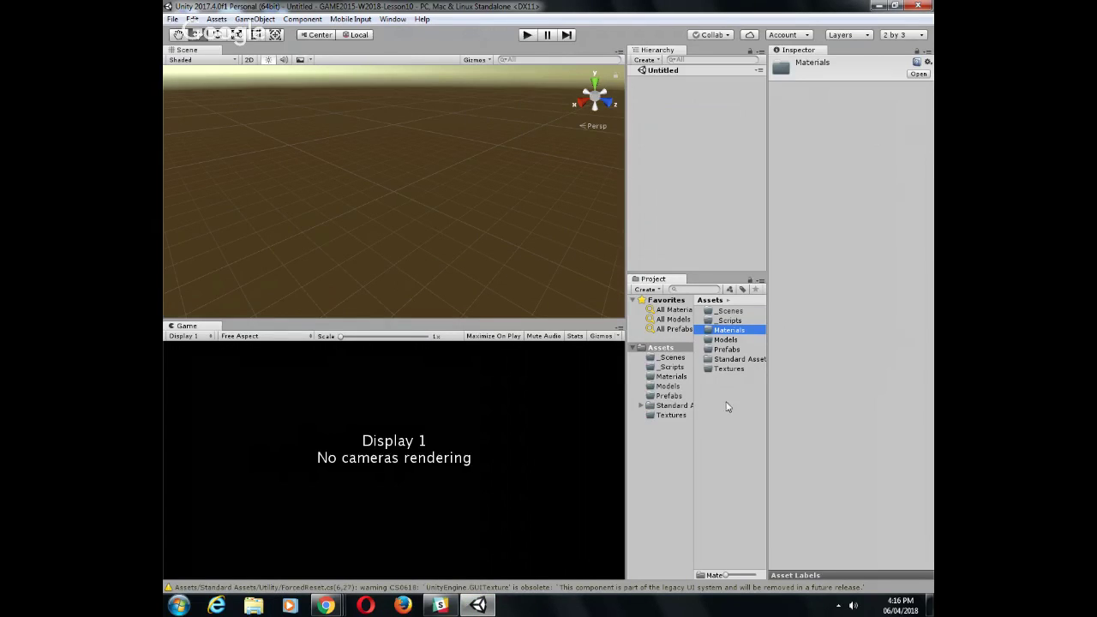
Rename the Standard Assets folder to _Imported Assets
left_click(717, 361)
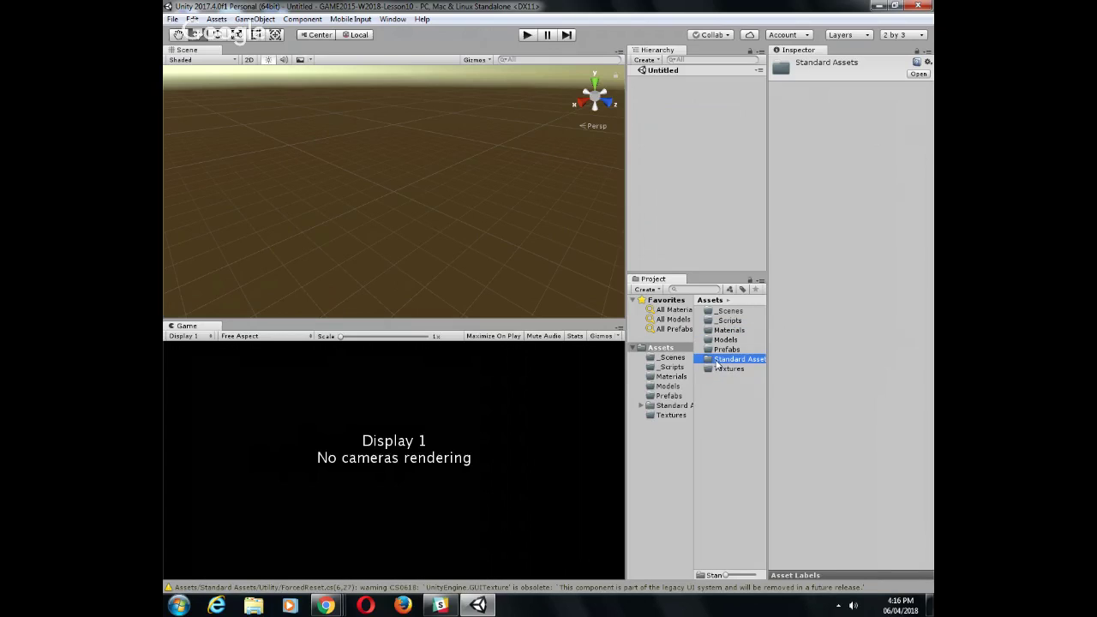
left_click(717, 361)
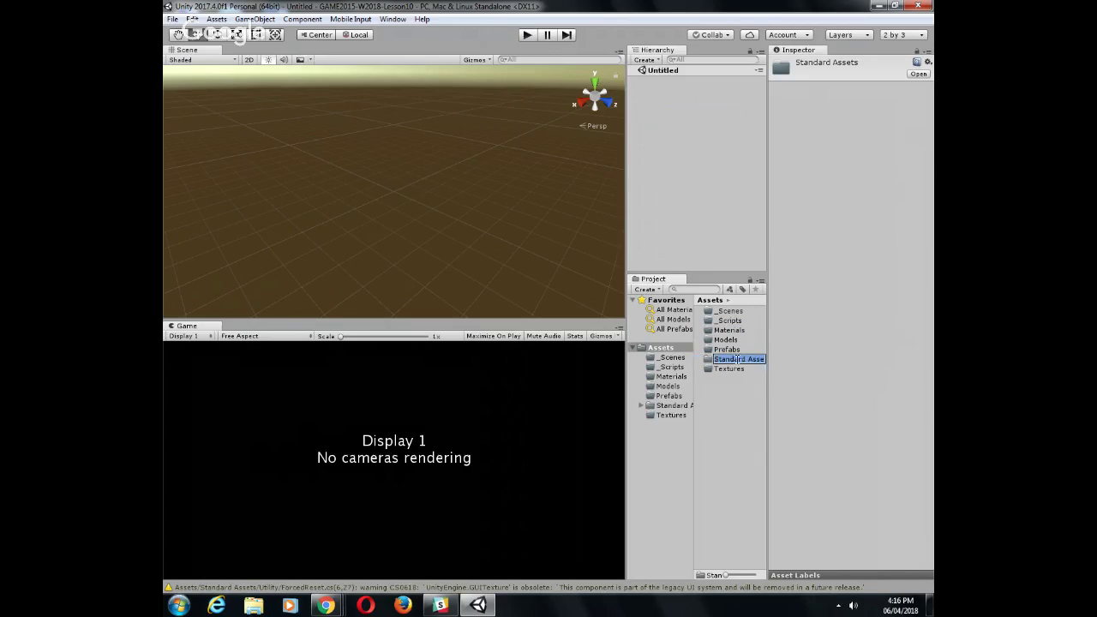
left_click(736, 360)
left_click_drag(746, 359, 676, 345)
key("BackSpace")
type("_Imported Ass")
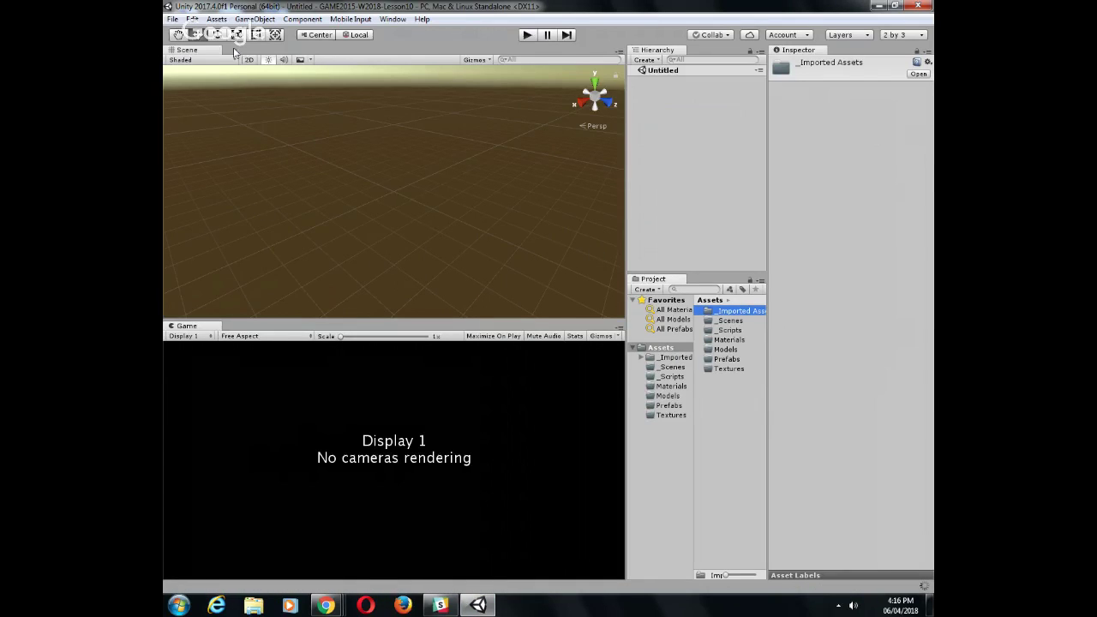
Dock the Game view alongside the Scene view in one group and show the Scene view
left_click_drag(190, 326, 229, 53)
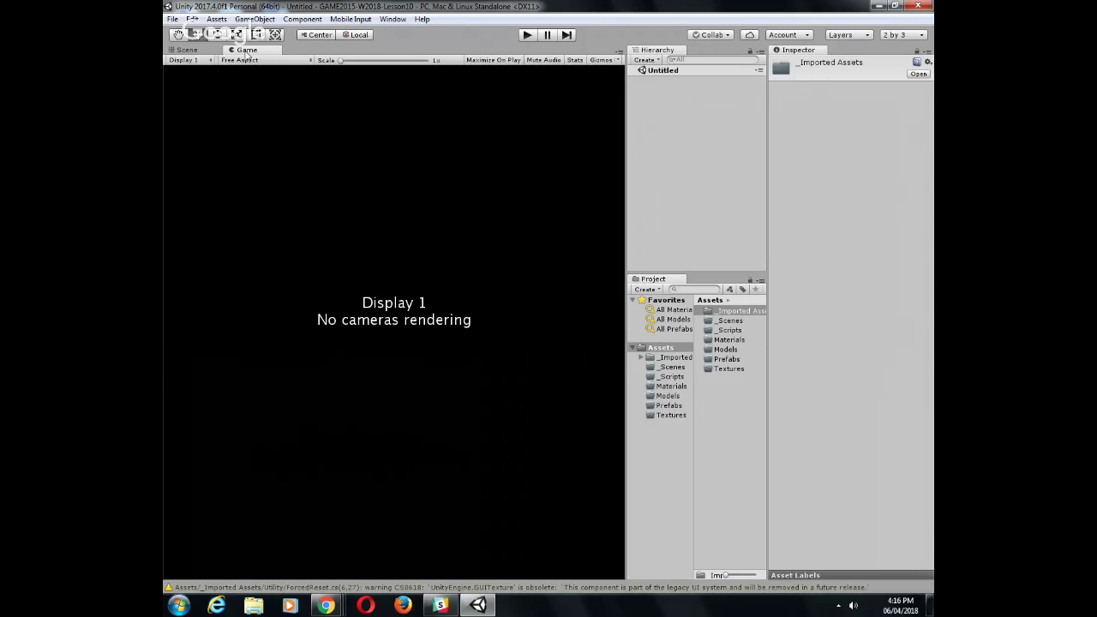
left_click(192, 52)
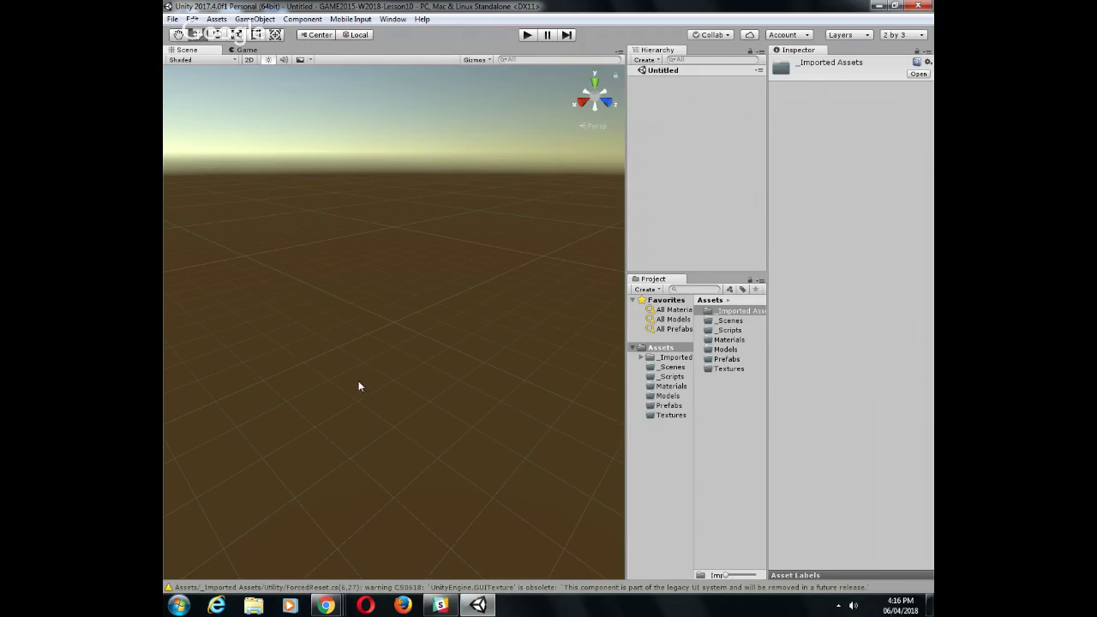
Place a File Explorer window showing Downloads beside the Unity project and open the project's Models folder
left_click(254, 606)
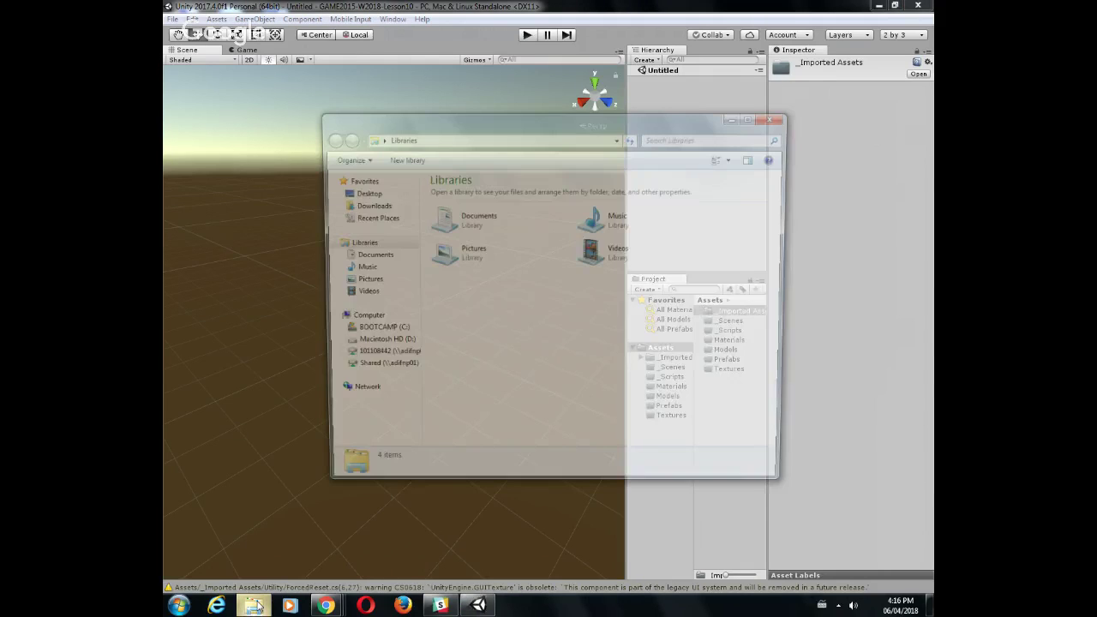
left_click(366, 205)
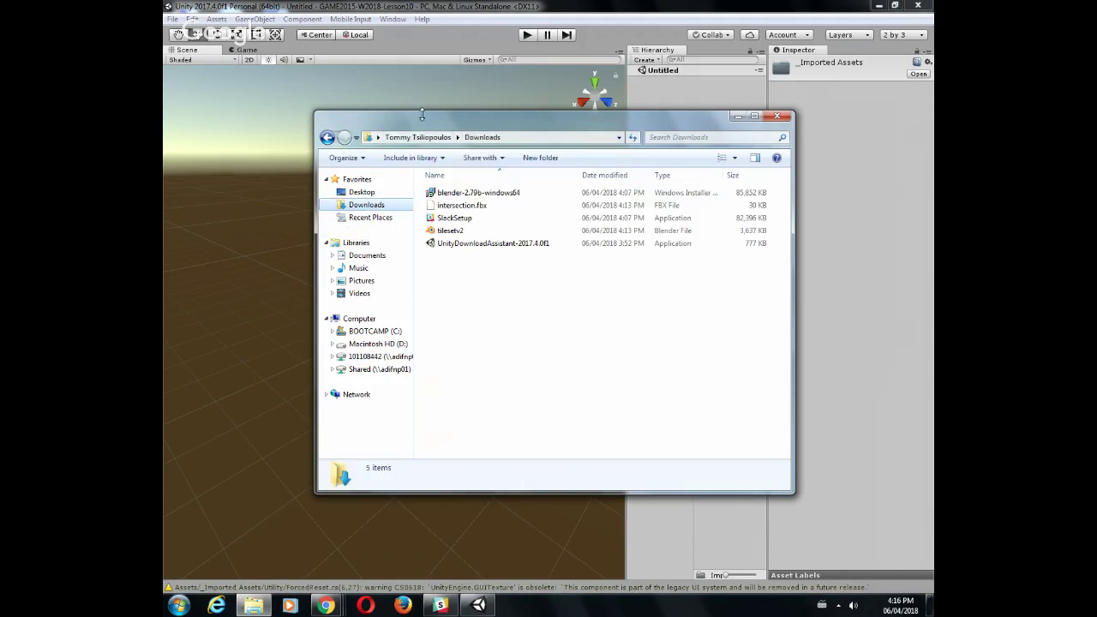
left_click_drag(400, 128, 867, 147)
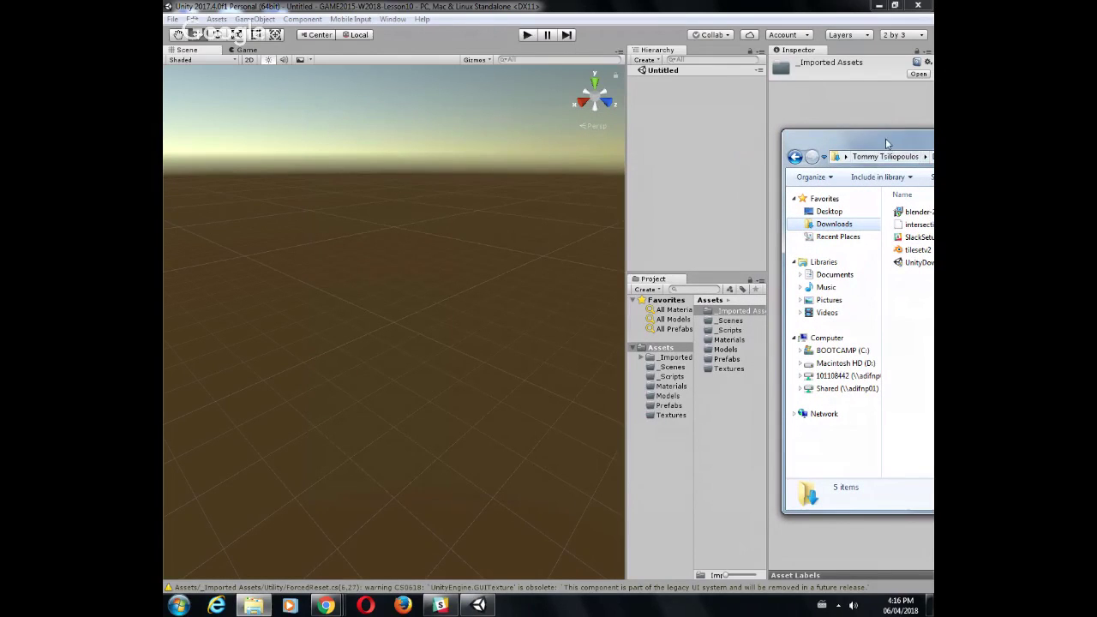
left_click_drag(885, 138, 904, 126)
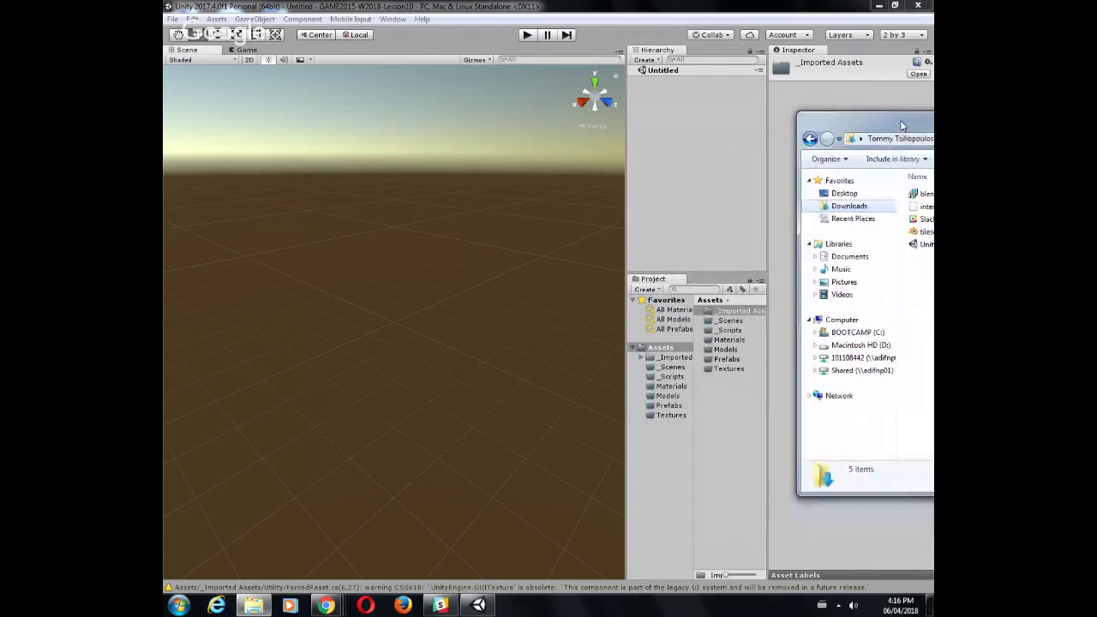
left_click(724, 353)
double_click(724, 351)
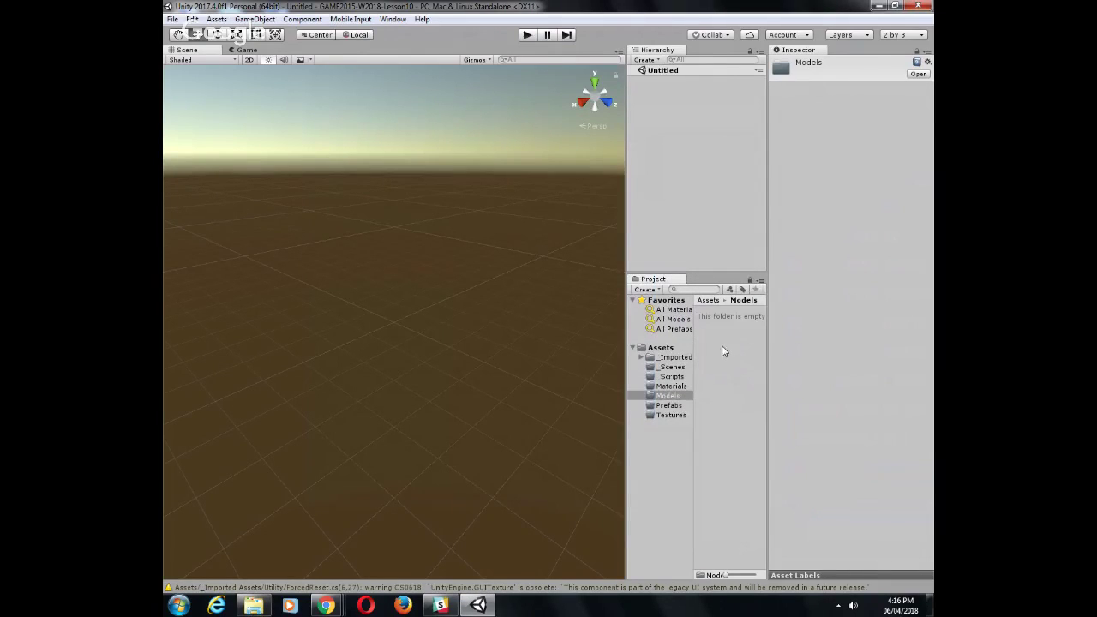
Try to add intersection.fbx from the Downloads folder to the project's Models folder
key("super+Tab")
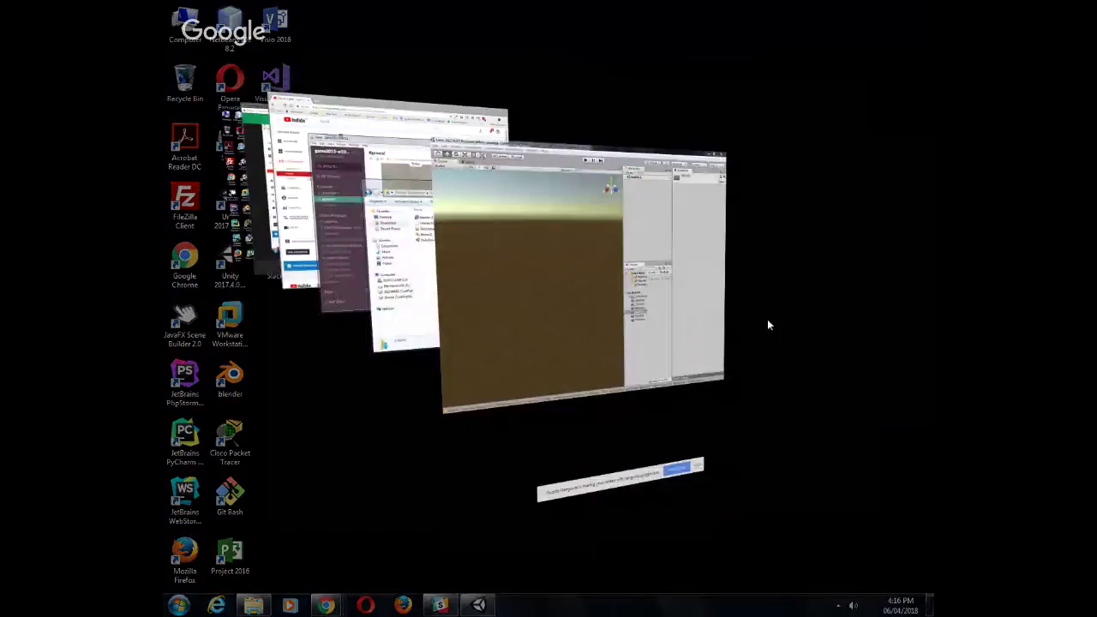
left_click(438, 214)
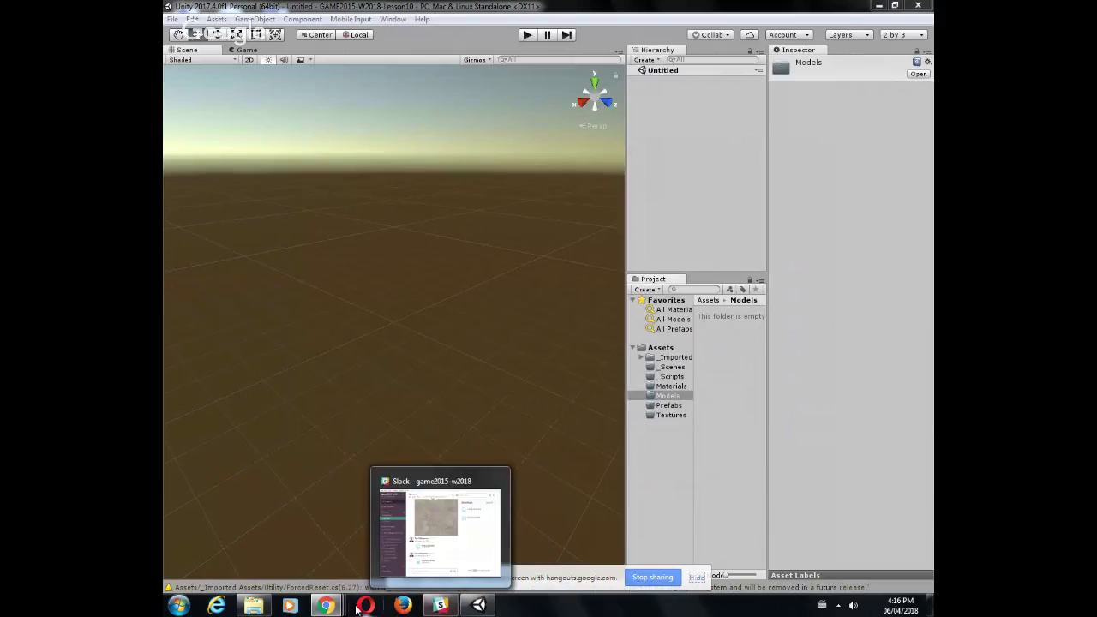
left_click(256, 605)
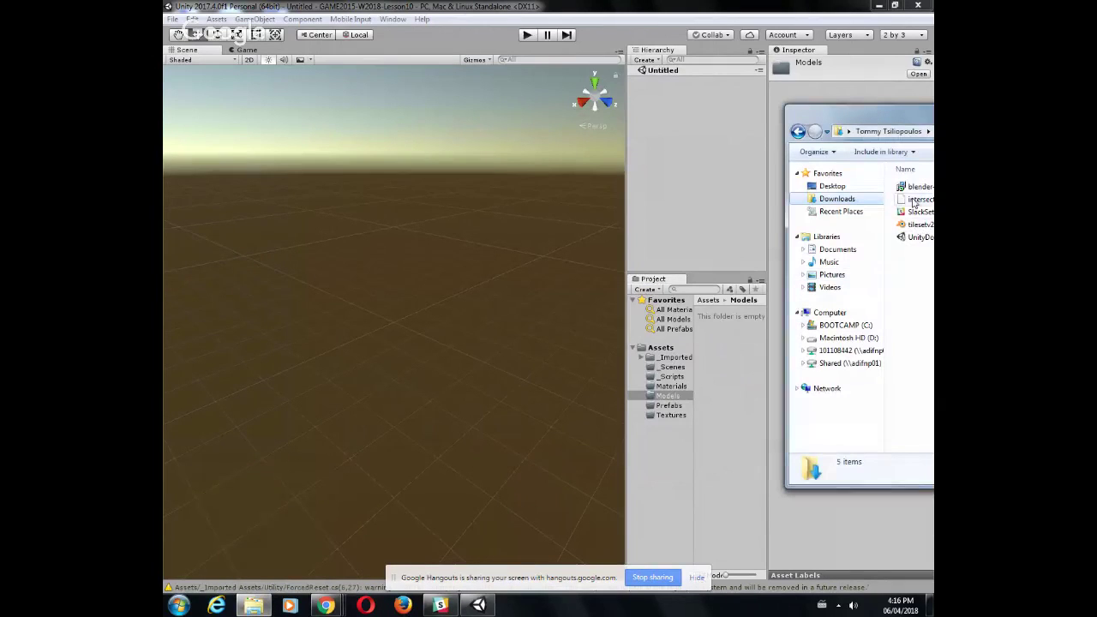
left_click_drag(790, 289, 722, 345)
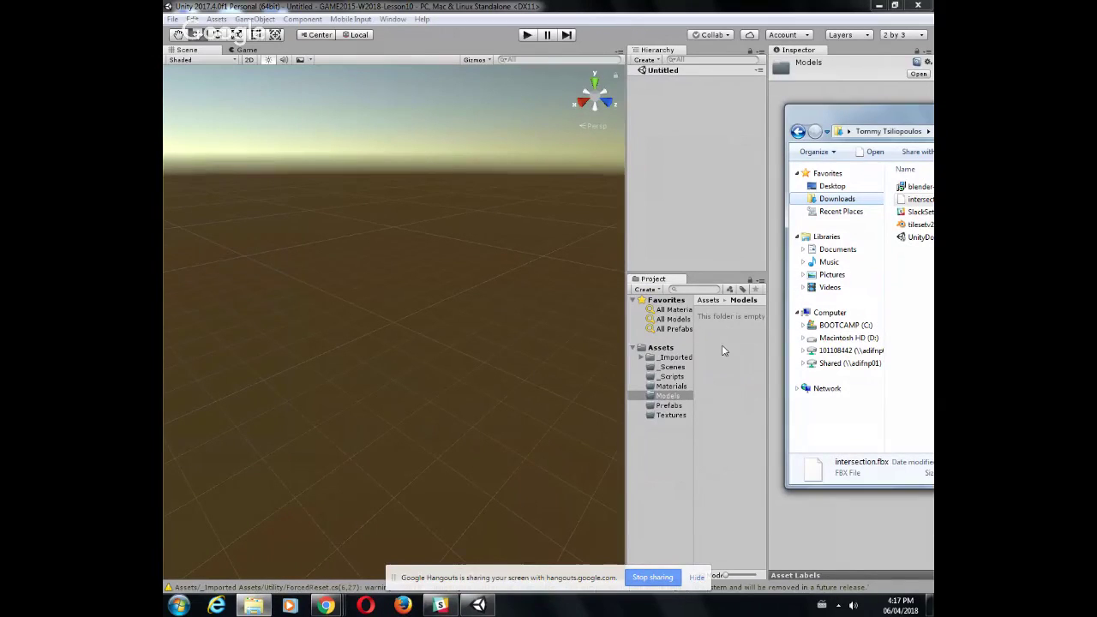
left_click(721, 344)
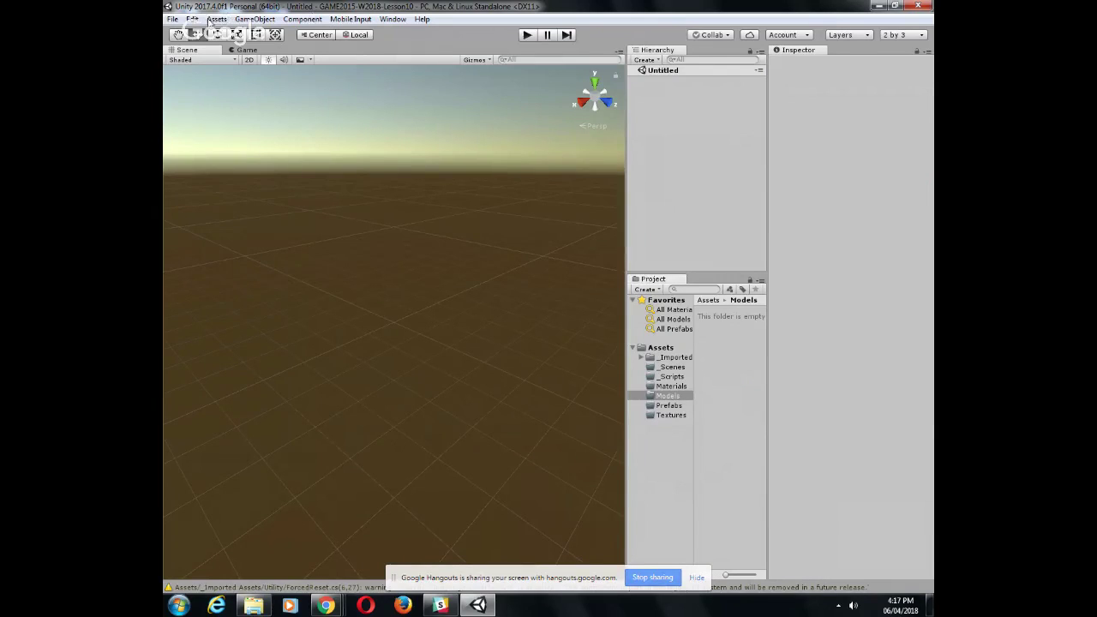
left_click(217, 19)
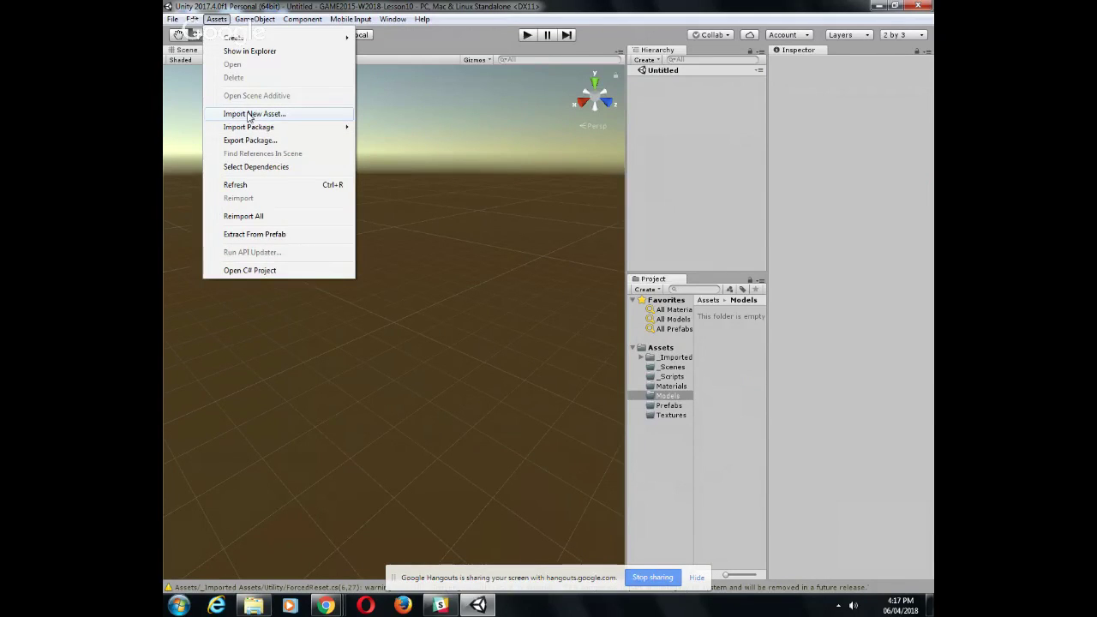
left_click(249, 115)
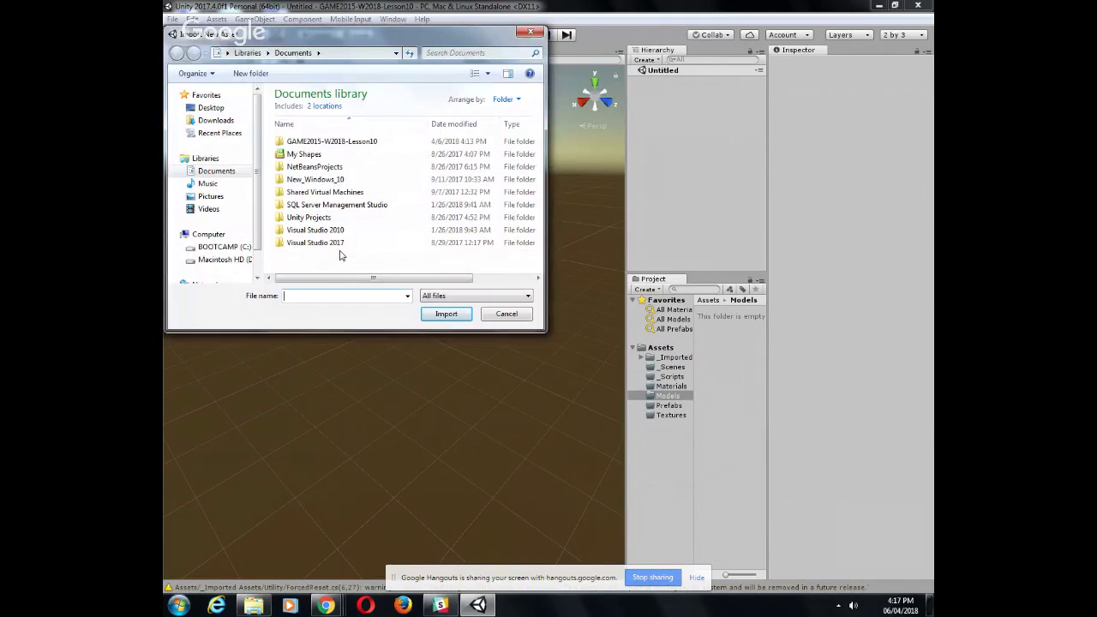
left_click(208, 121)
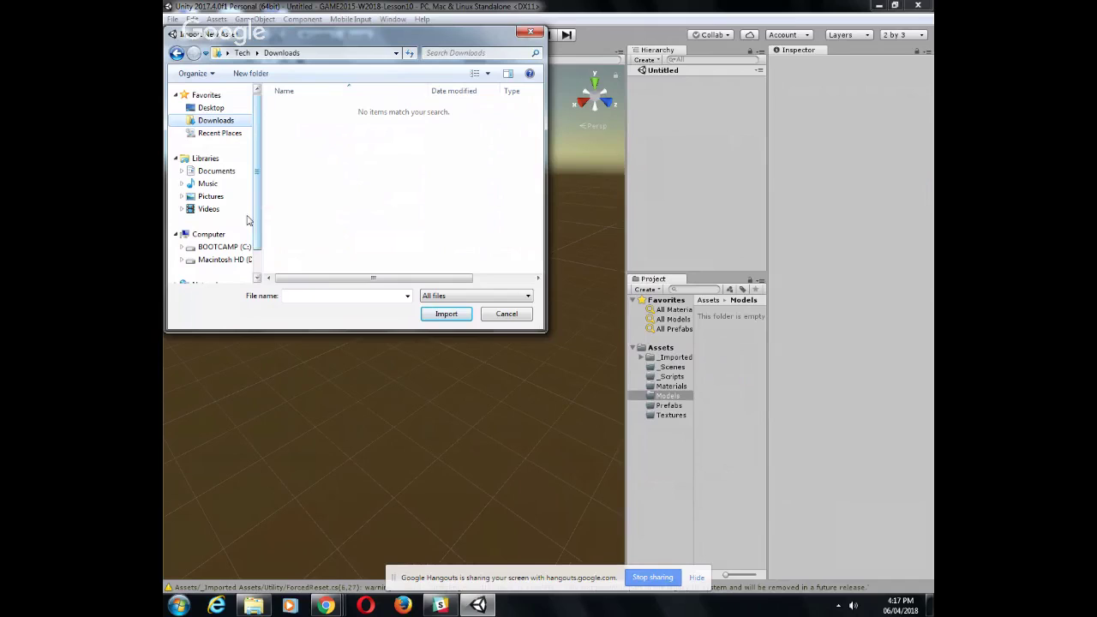
left_click(225, 247)
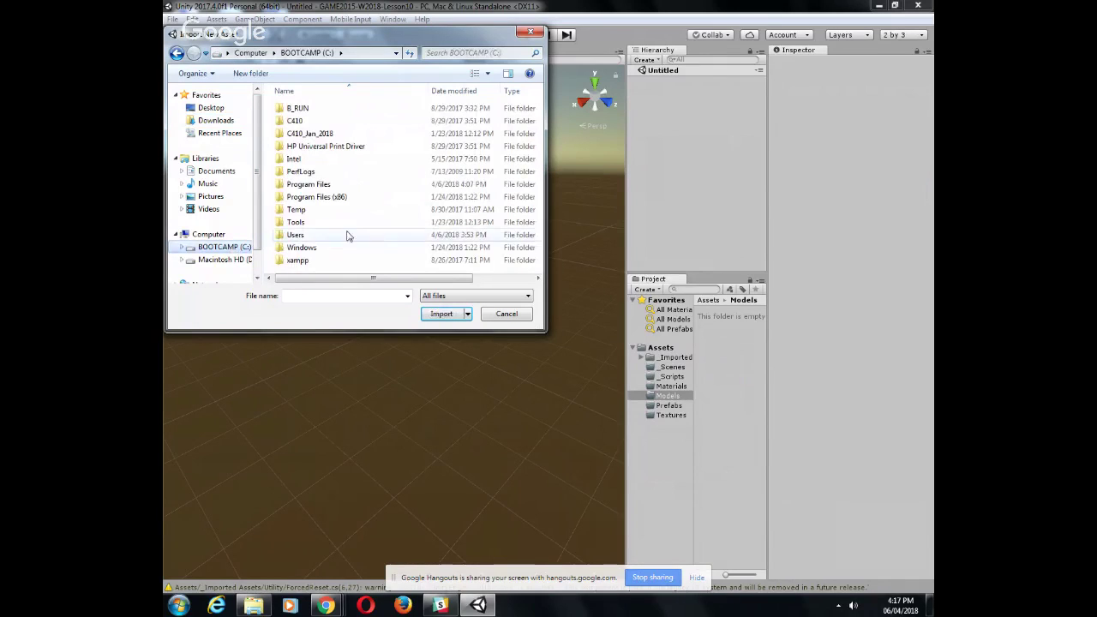
double_click(308, 240)
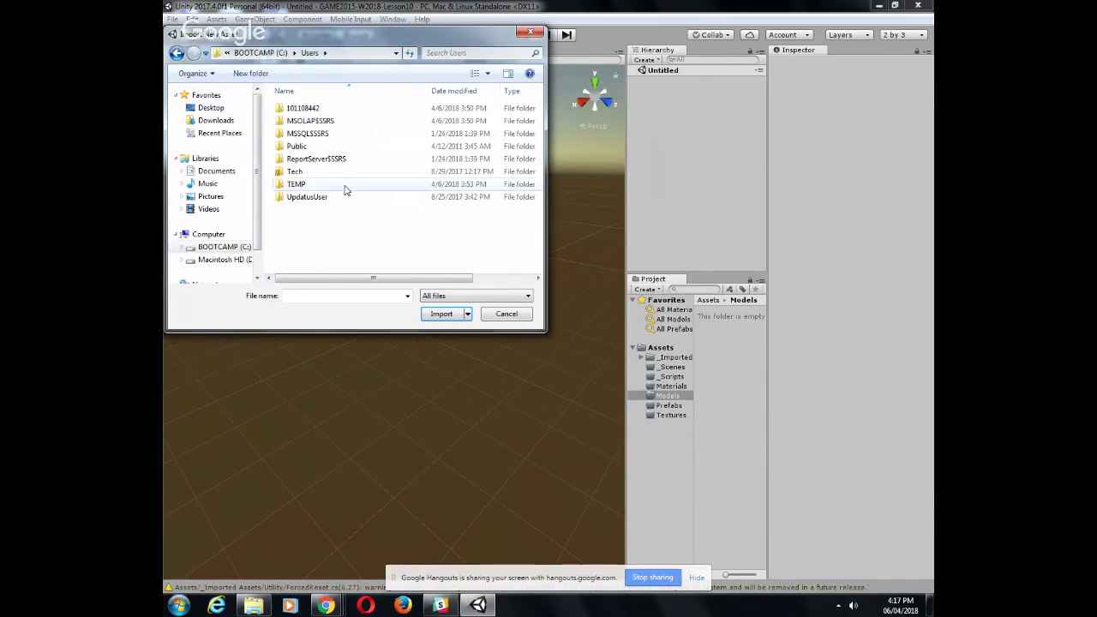
double_click(307, 111)
left_click(569, 318)
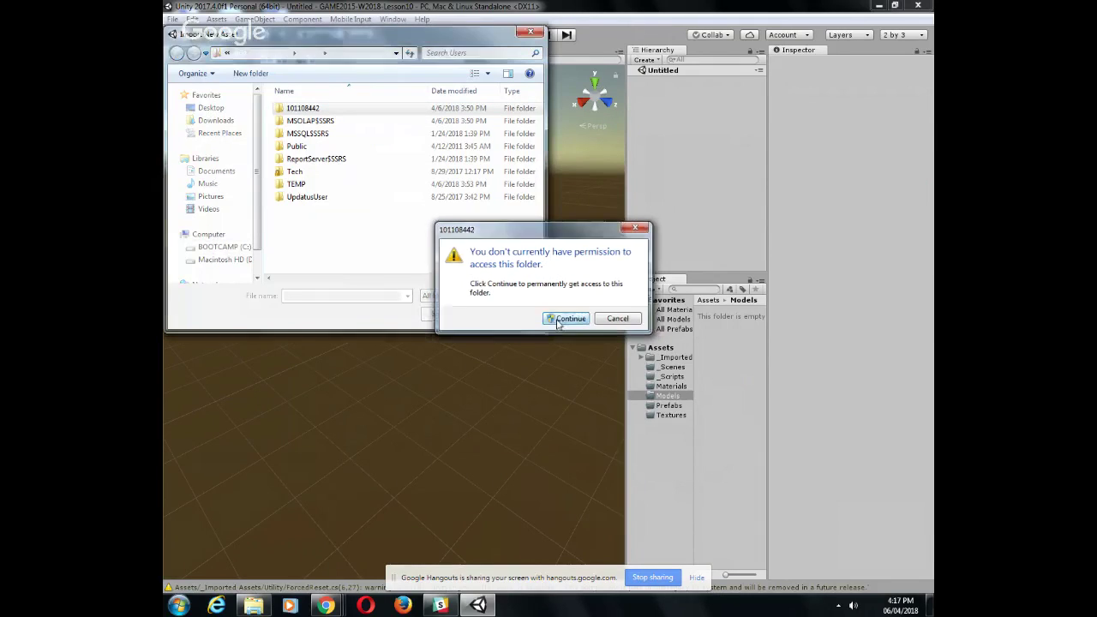
left_click(621, 318)
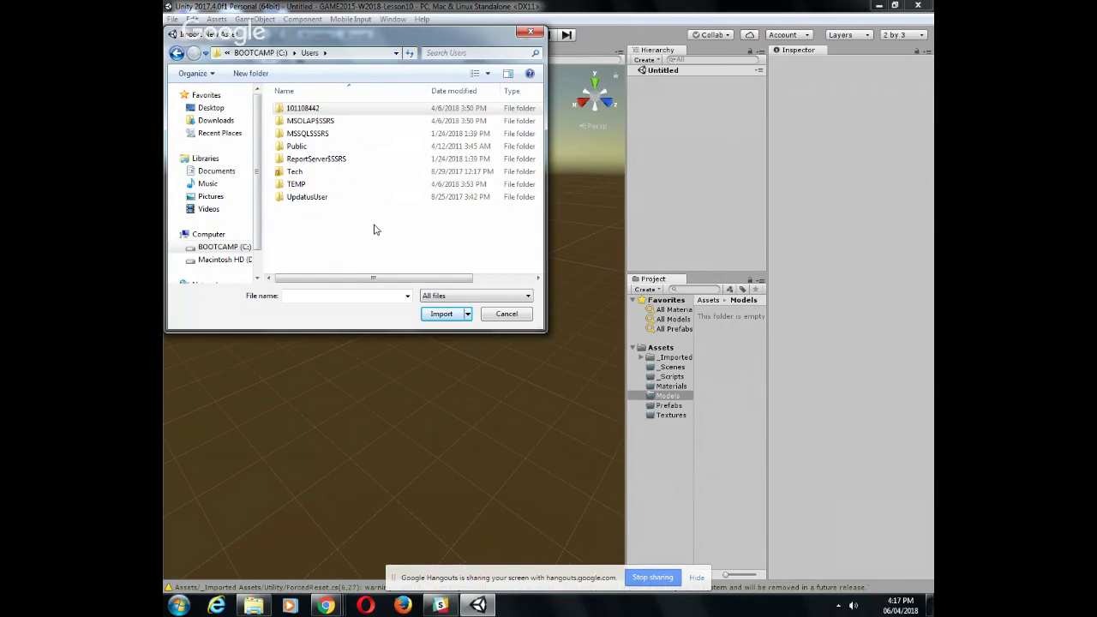
left_click(222, 260)
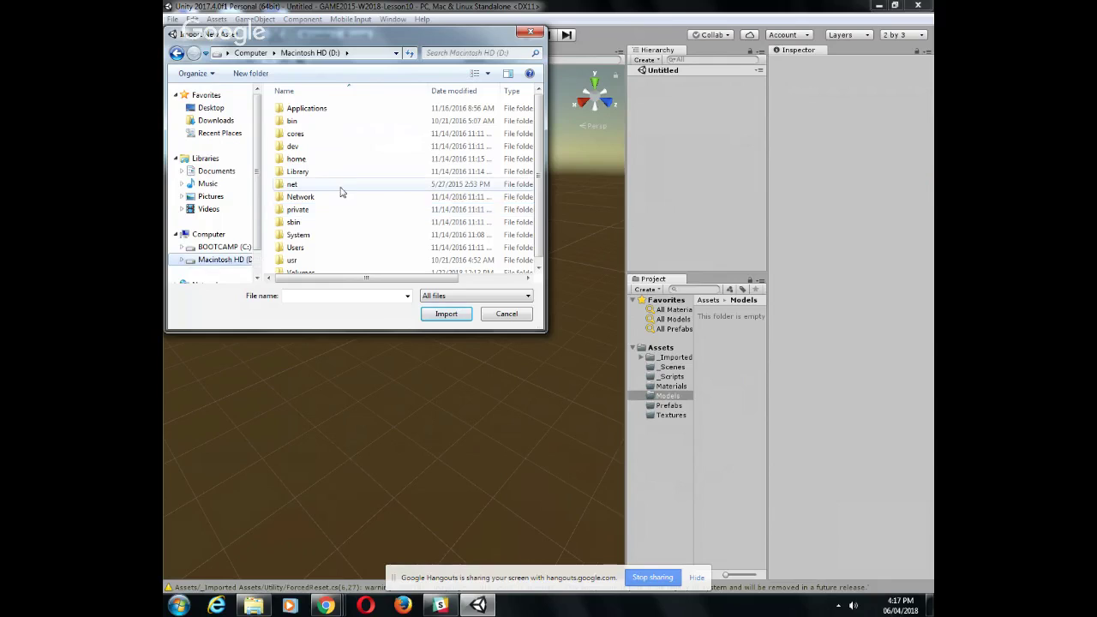
double_click(304, 247)
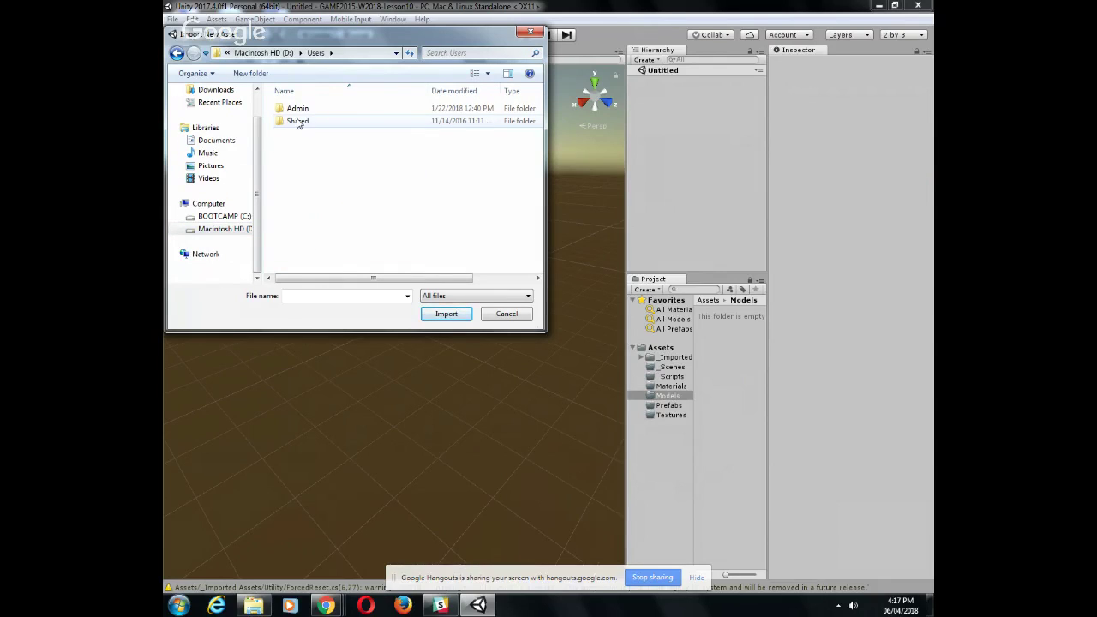
double_click(296, 111)
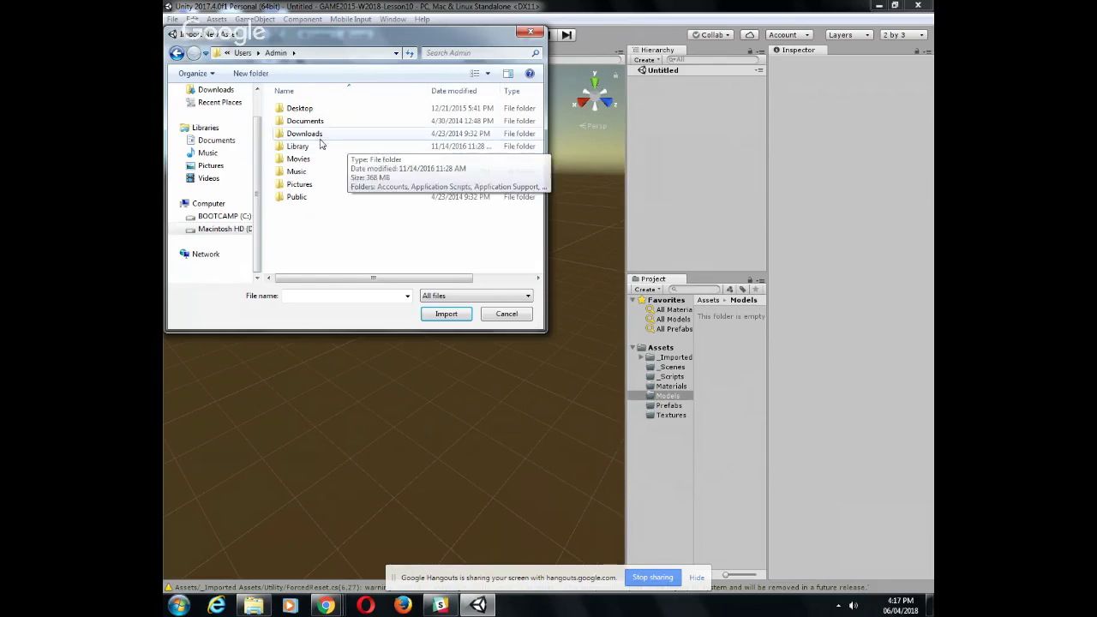
double_click(305, 134)
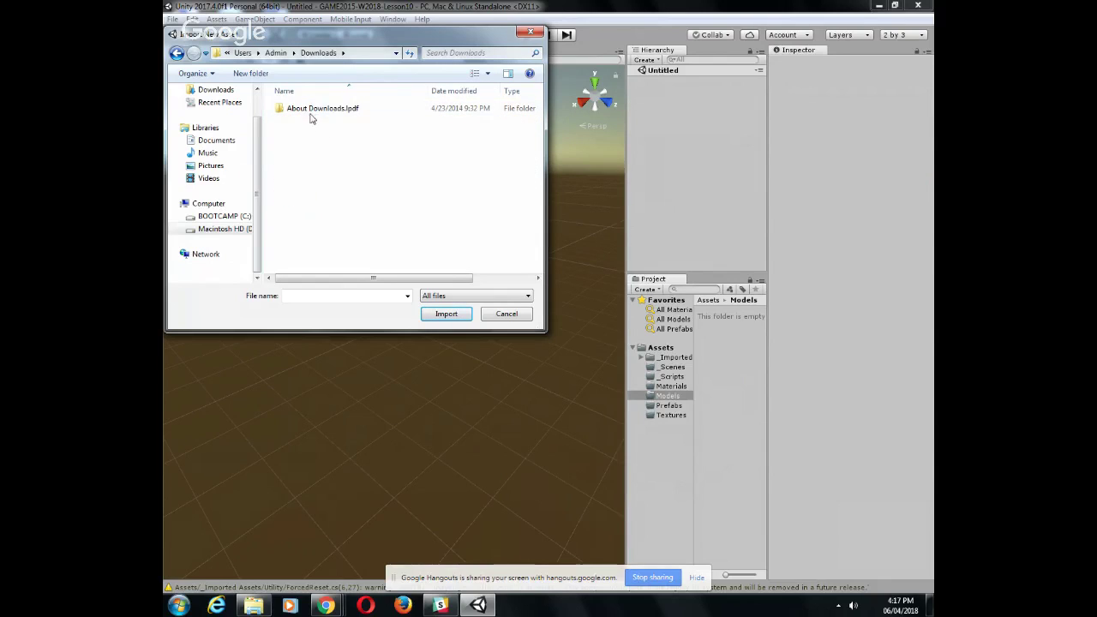
left_click(503, 314)
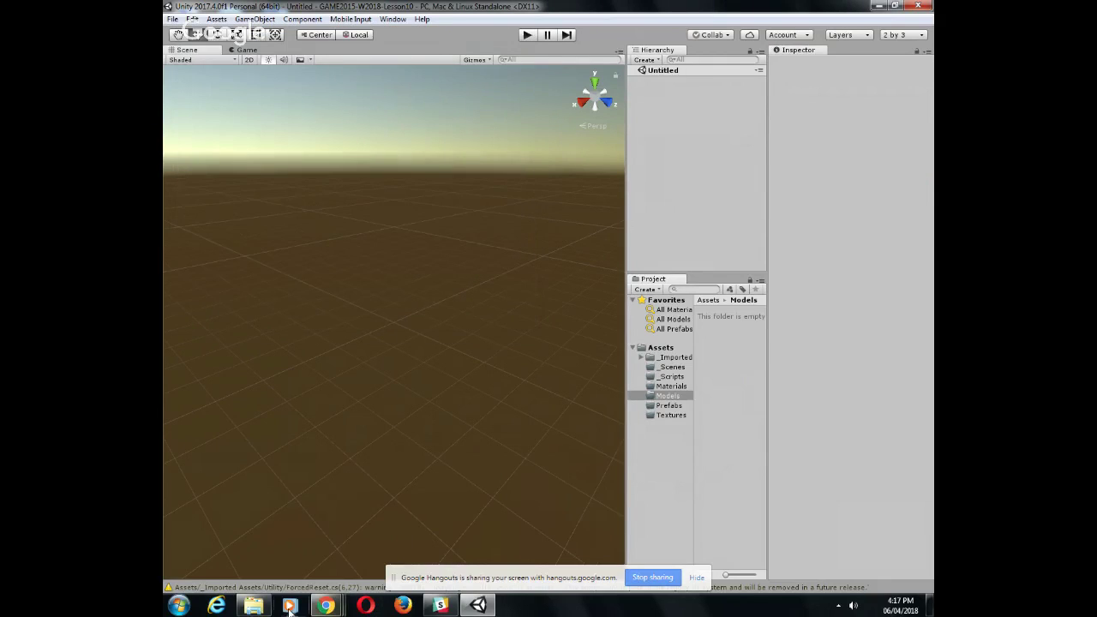
Check the location of intersection.fbx in File Explorer's Downloads folder and return to Unity
left_click(253, 606)
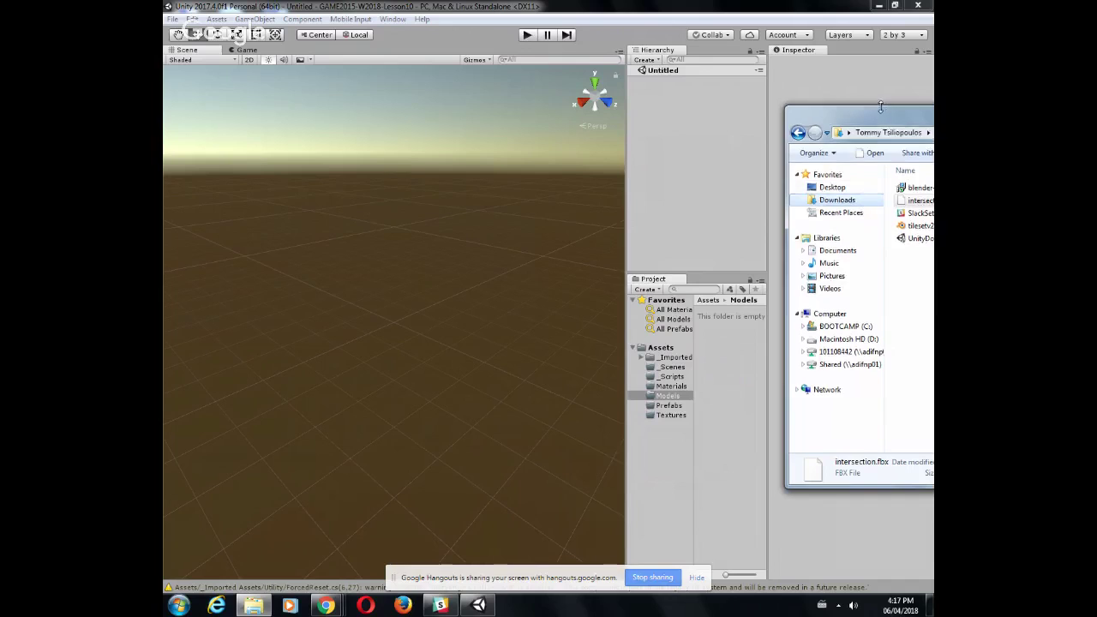
left_click_drag(885, 121, 381, 169)
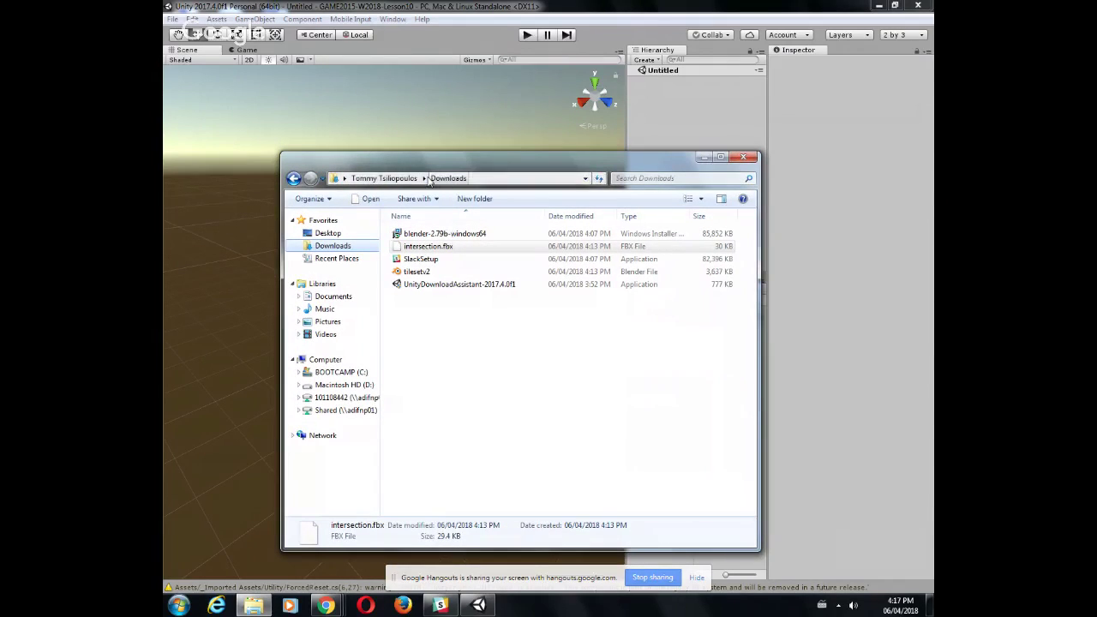
left_click_drag(407, 157, 795, 170)
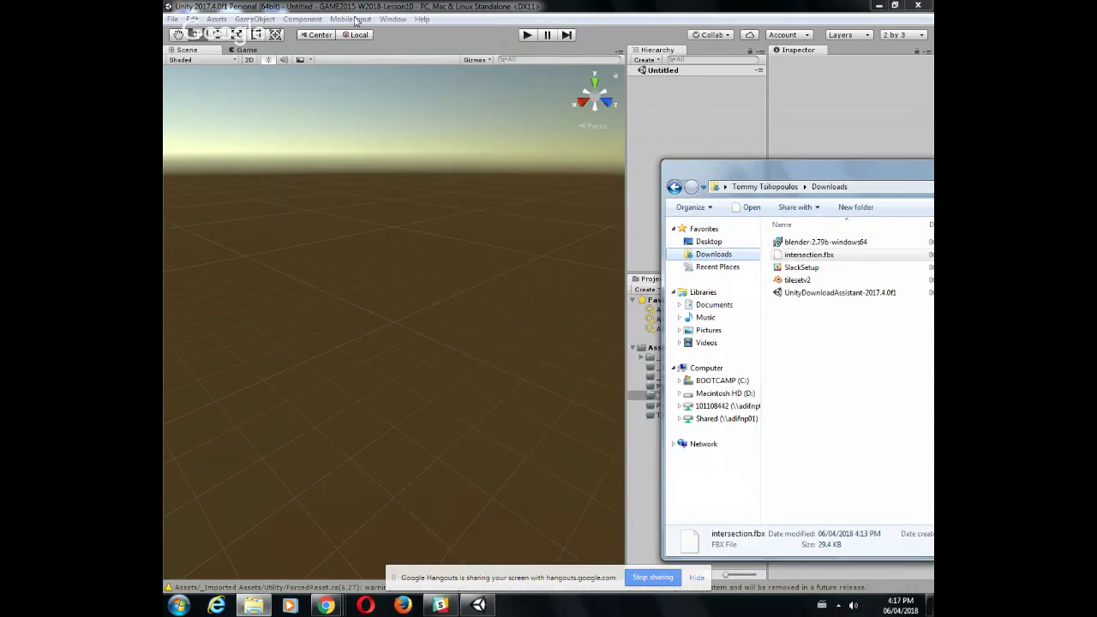
left_click(646, 28)
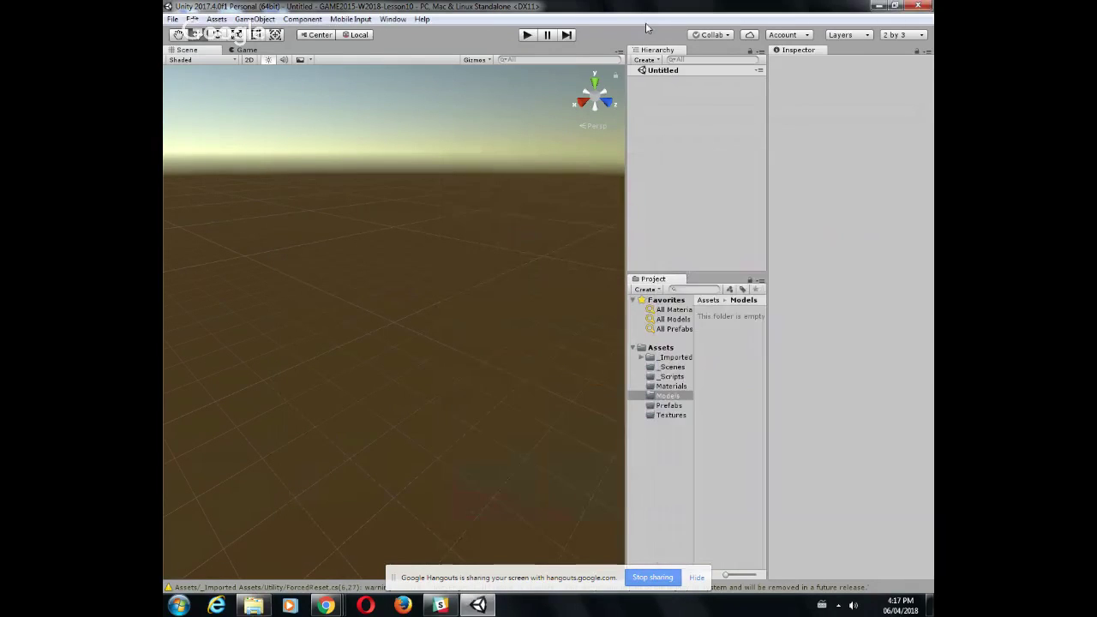
Start importing a new asset and try to open the numbered account's folder under Users on the BOOTCAMP (C:) drive
left_click(216, 19)
left_click(253, 114)
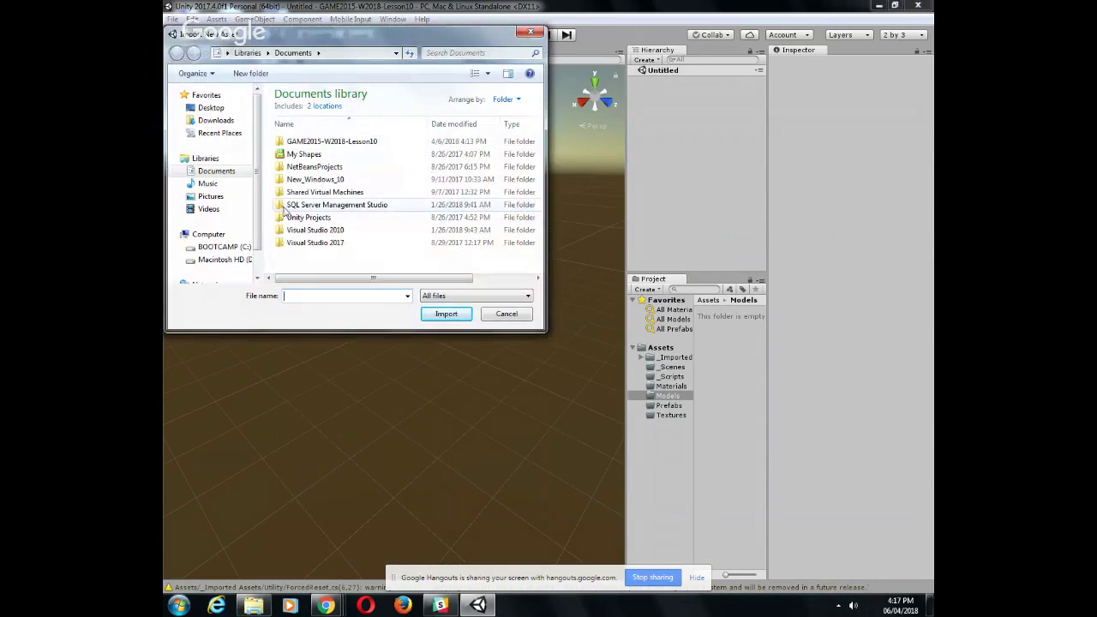
left_click_drag(259, 190, 257, 221)
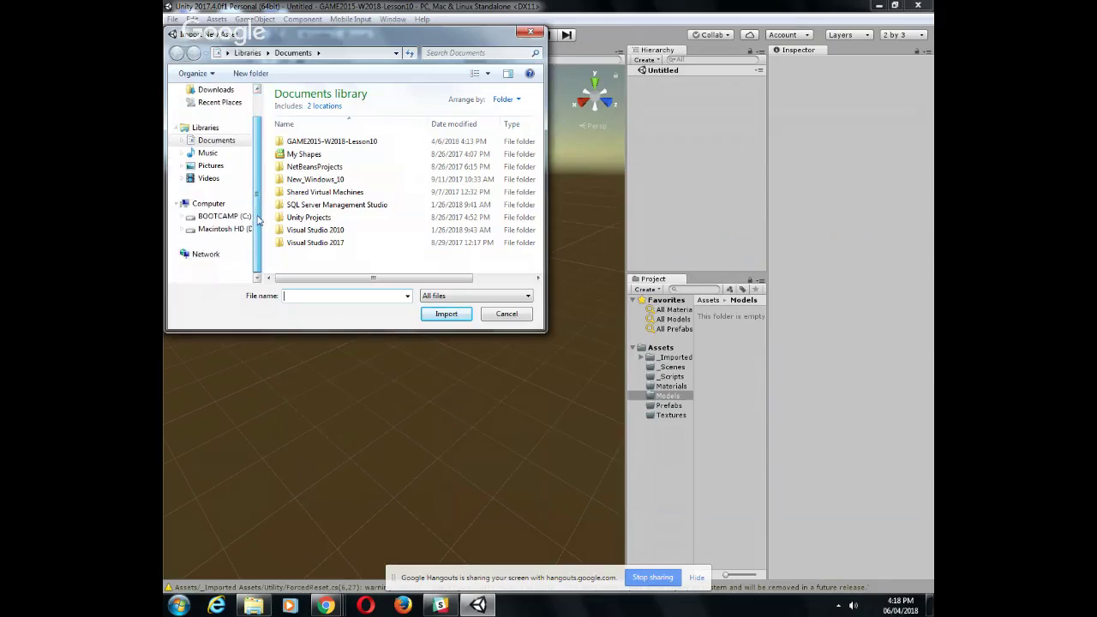
left_click(231, 216)
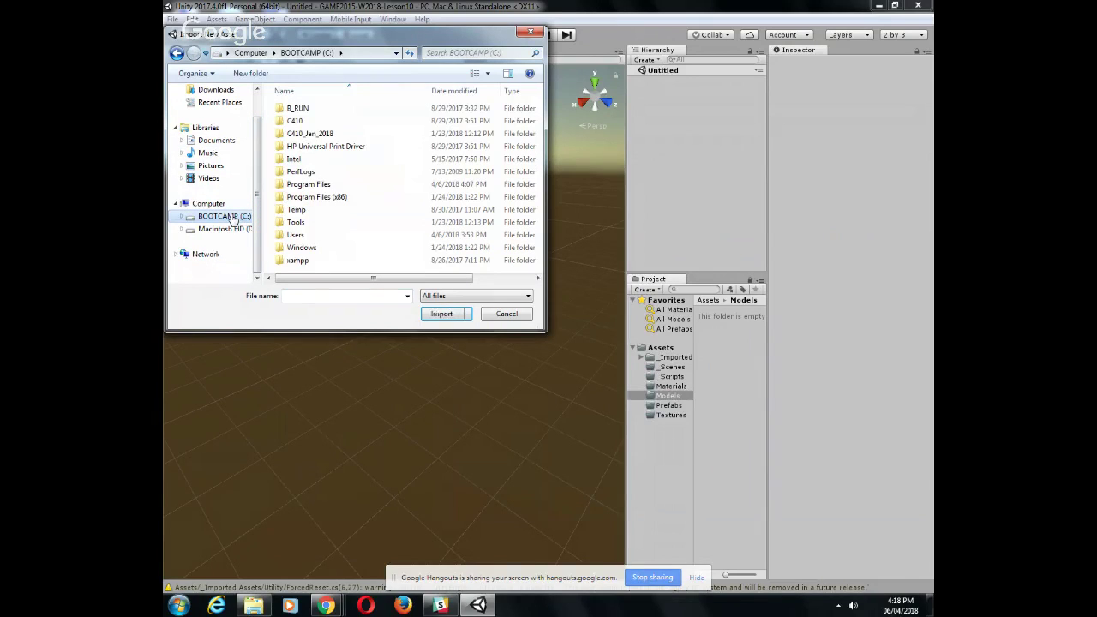
double_click(285, 235)
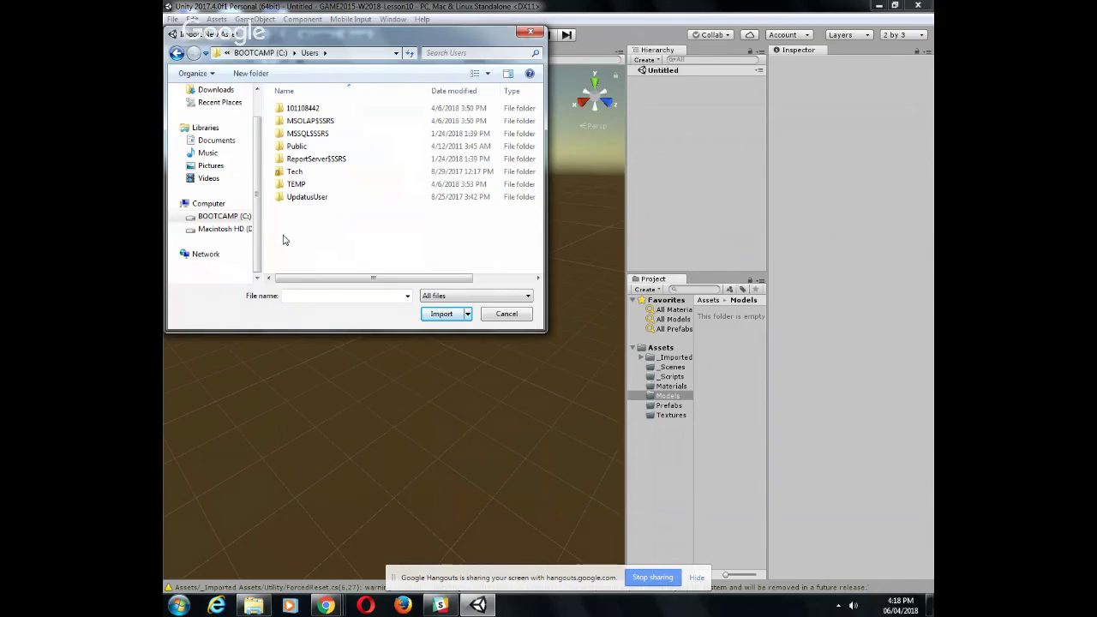
double_click(307, 110)
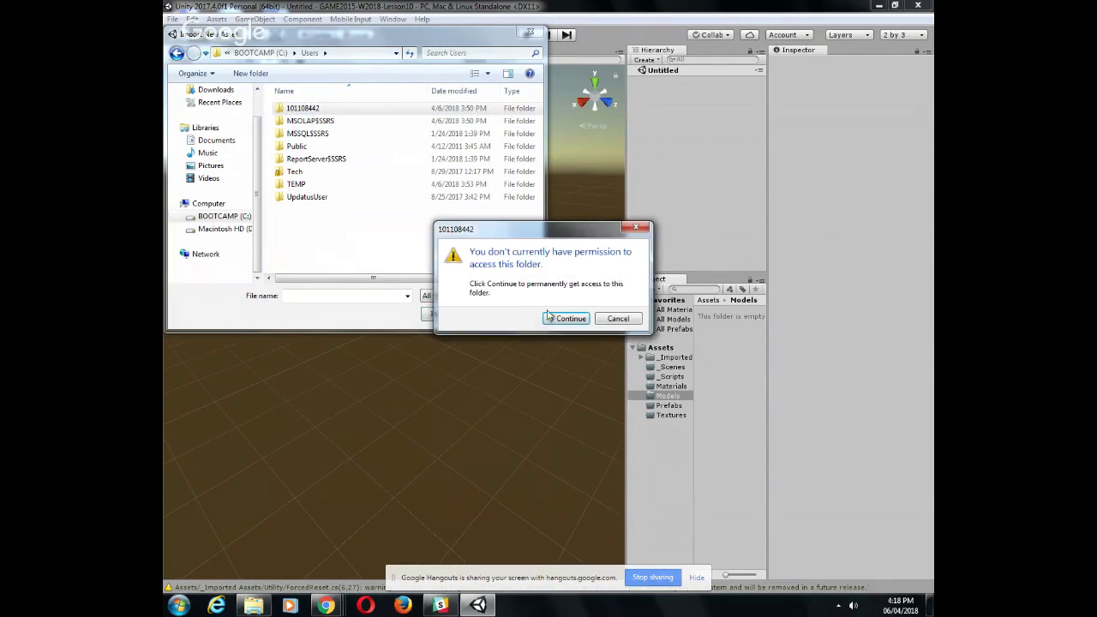
left_click(560, 320)
left_click(622, 319)
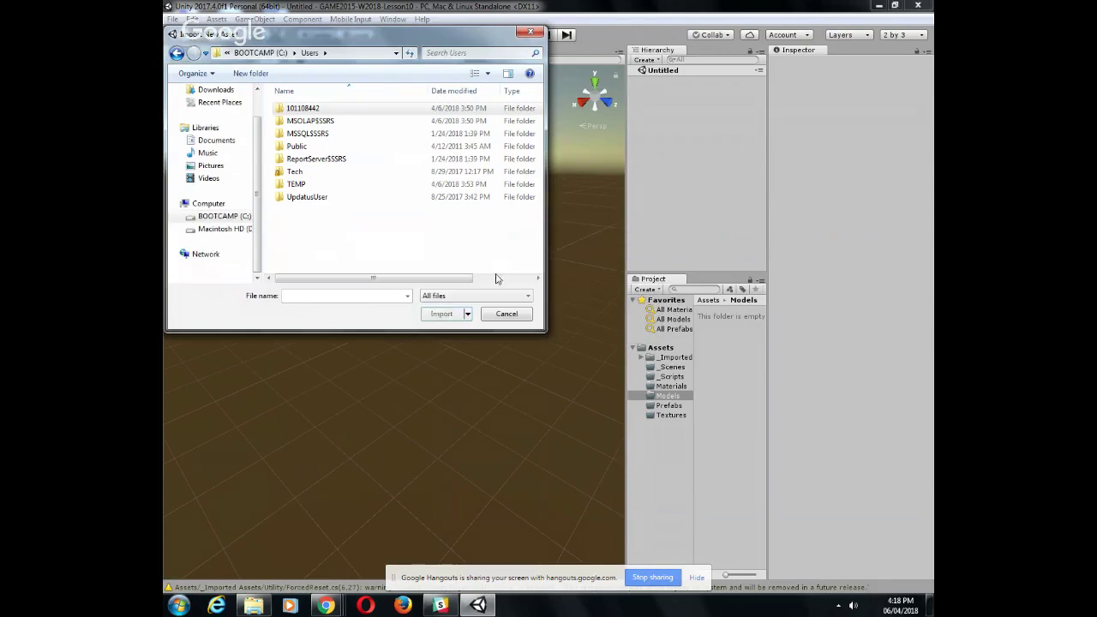
Look for the model files in the import dialog's Desktop, Downloads and Documents locations, and cancel the import
left_click_drag(259, 159, 256, 94)
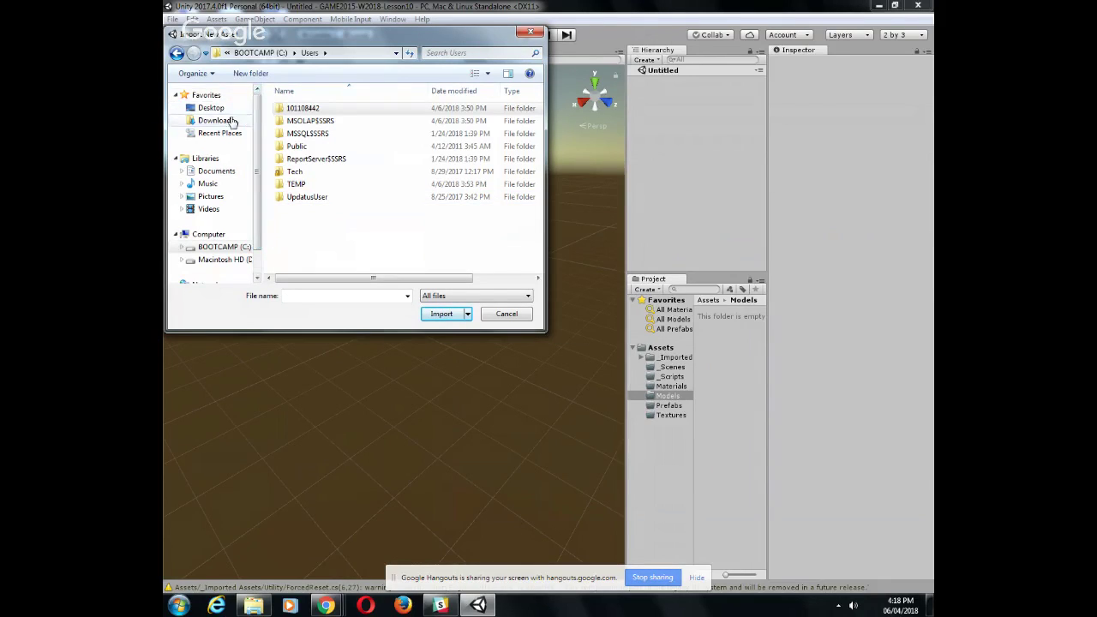
left_click(219, 110)
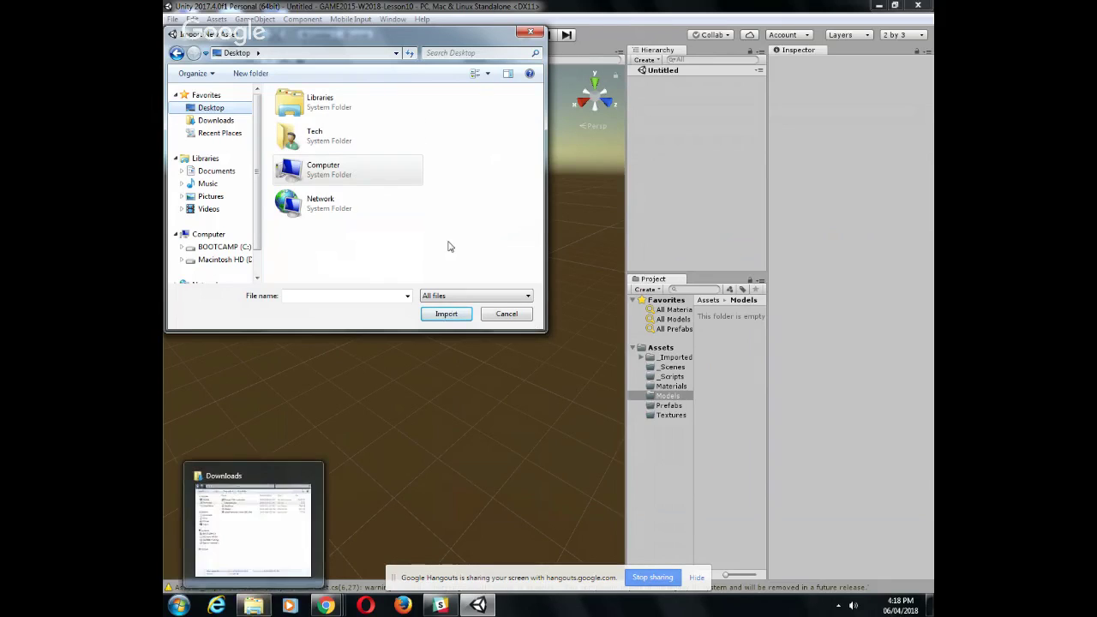
left_click(216, 121)
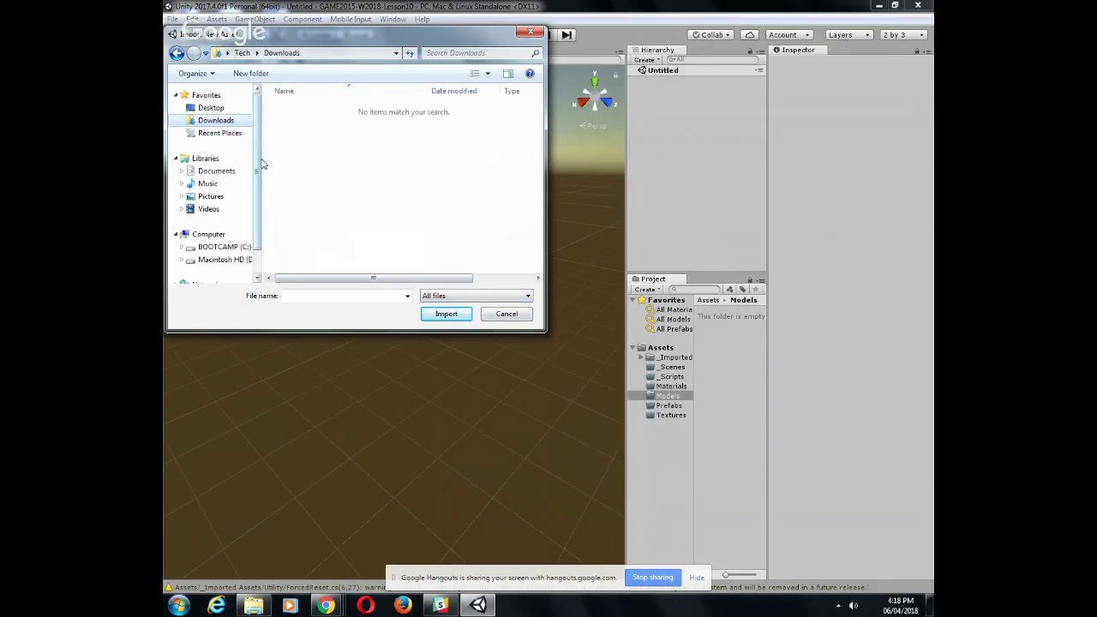
left_click_drag(260, 159, 258, 227)
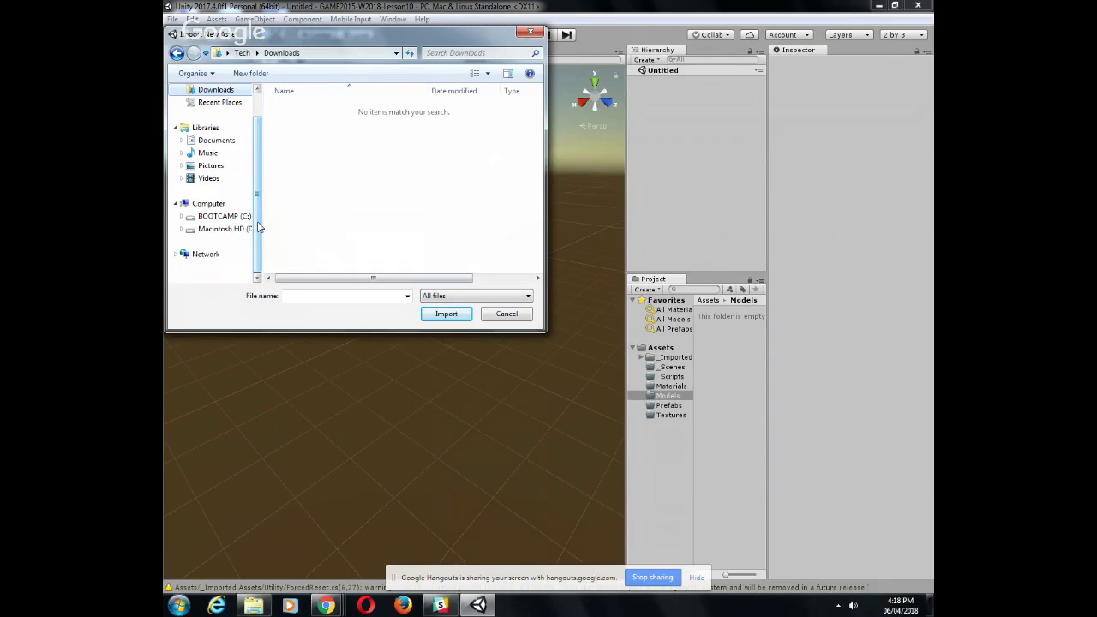
scroll(261, 222, "up", 1)
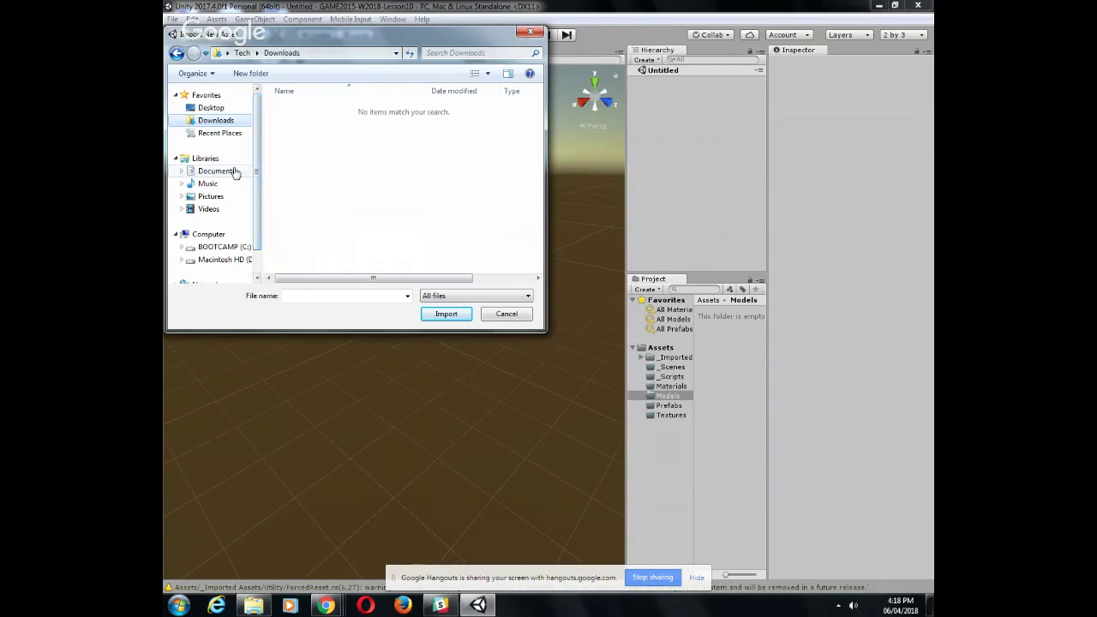
left_click(234, 171)
right_click(234, 171)
key("Escape")
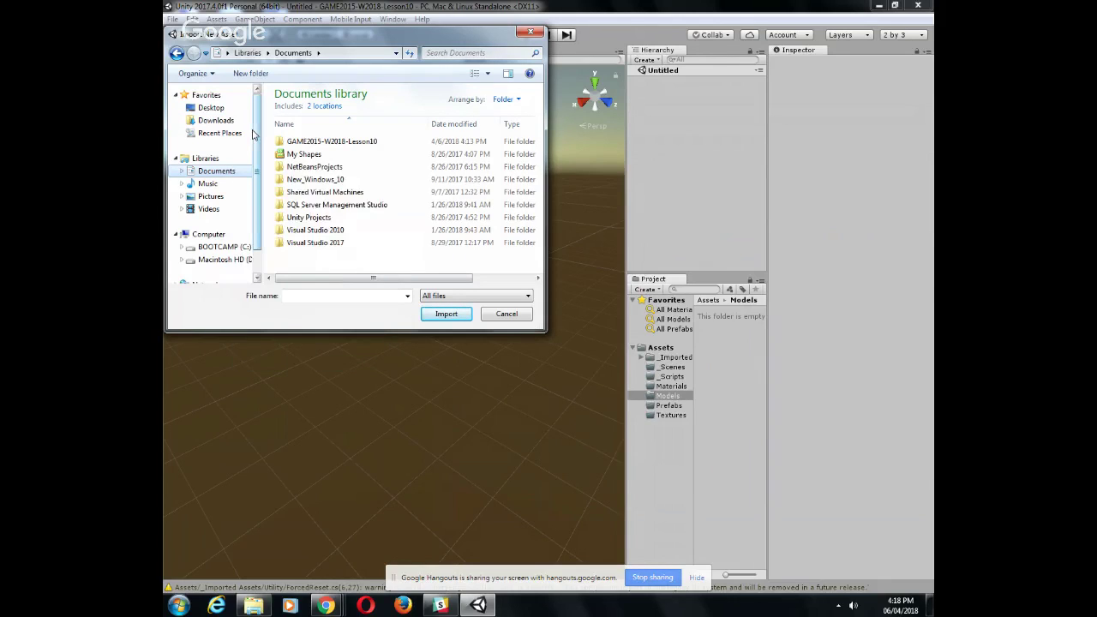
left_click(495, 313)
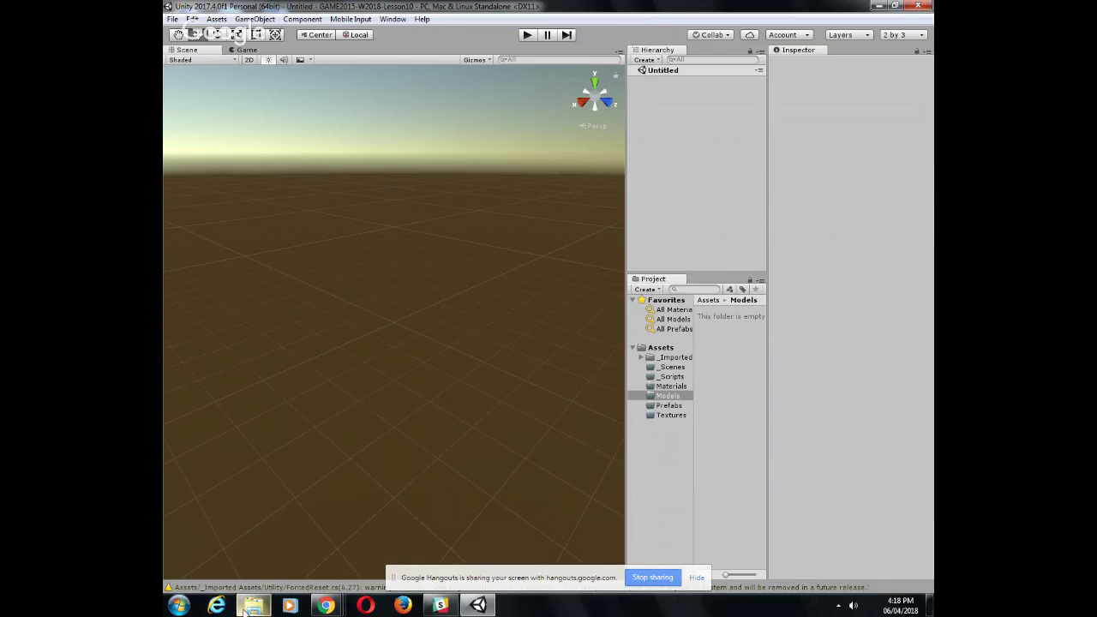
Bring the File Explorer Downloads window fully into view and copy SlackSetup and tilesetv2
left_click(248, 607)
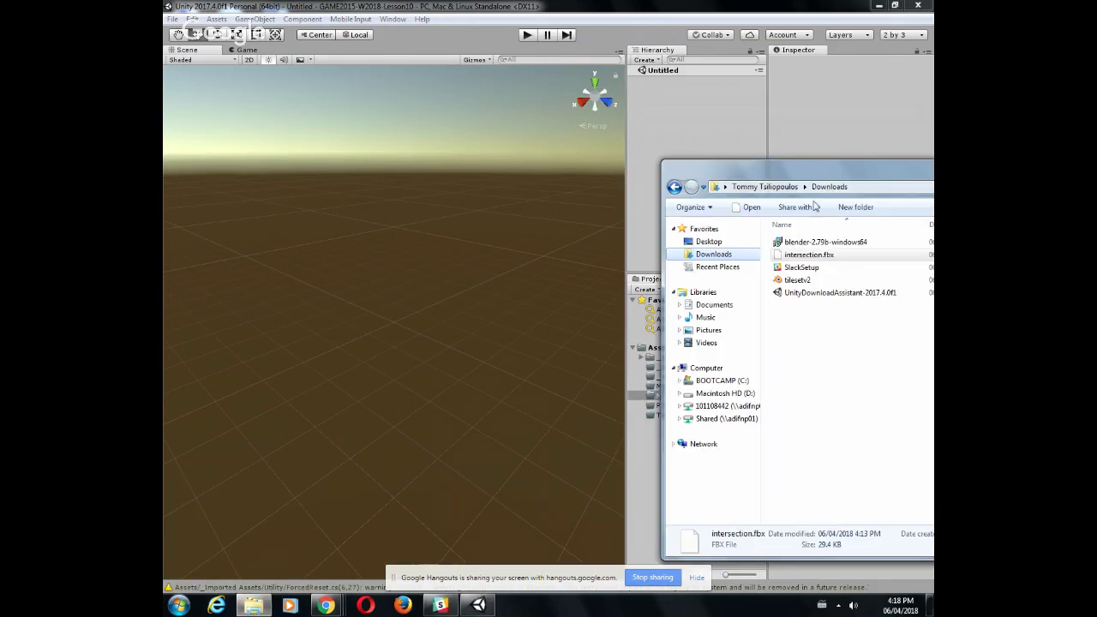
left_click_drag(788, 175, 390, 180)
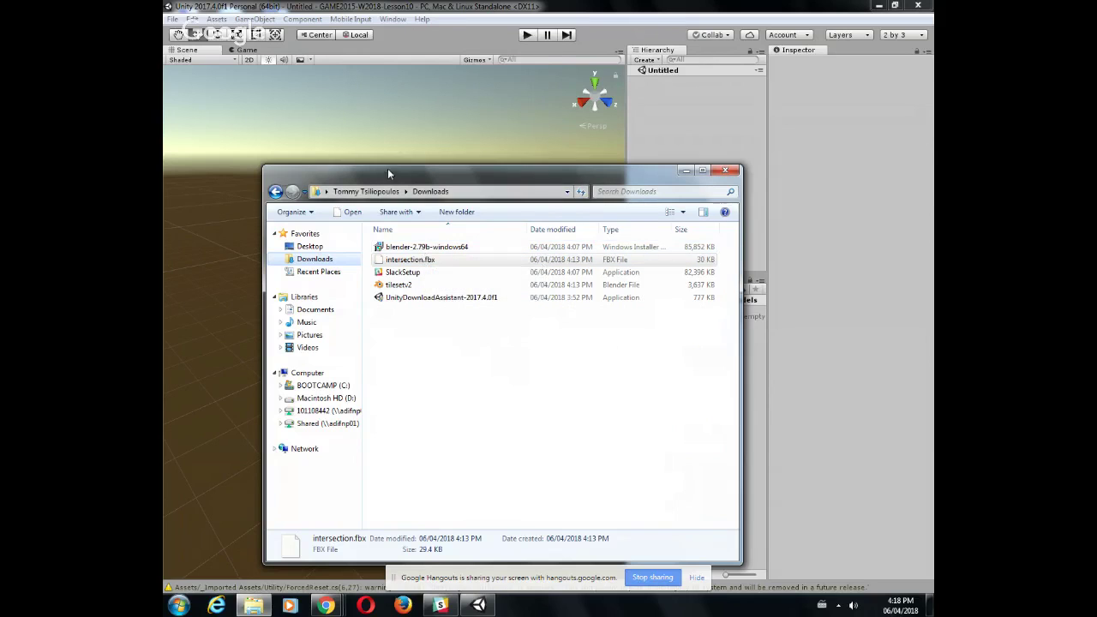
left_click_drag(387, 180, 395, 177)
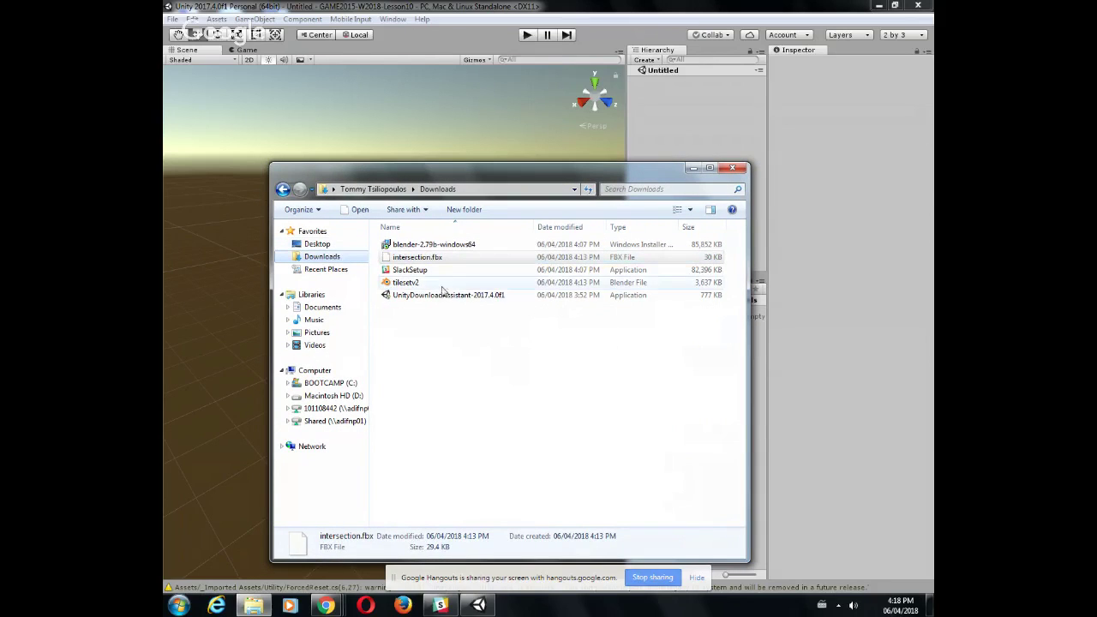
left_click(412, 271)
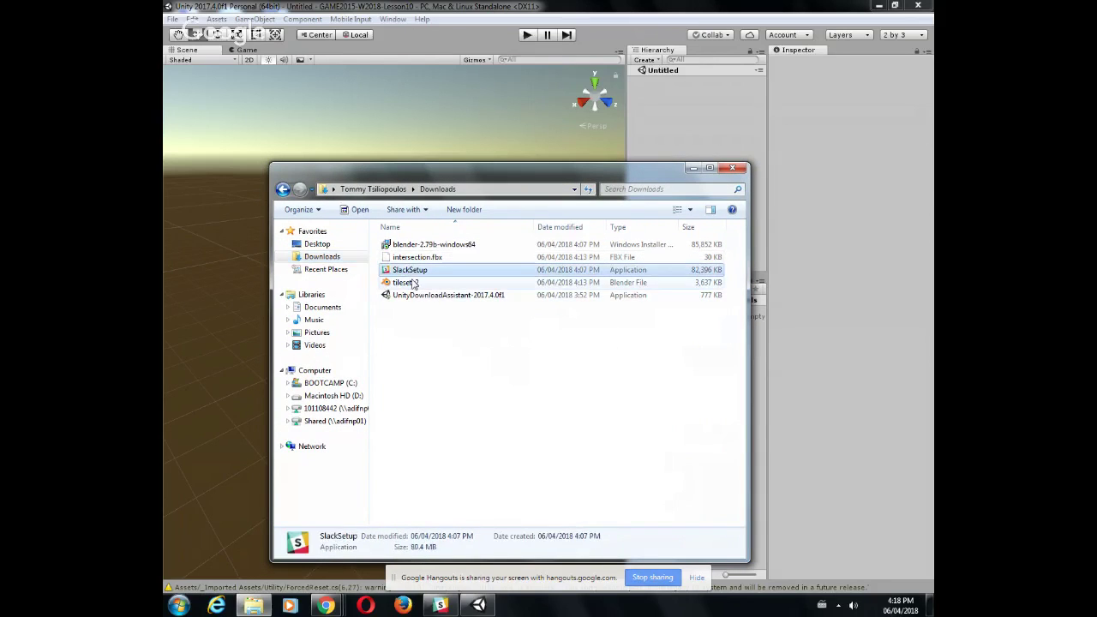
left_click(412, 286, "ctrl")
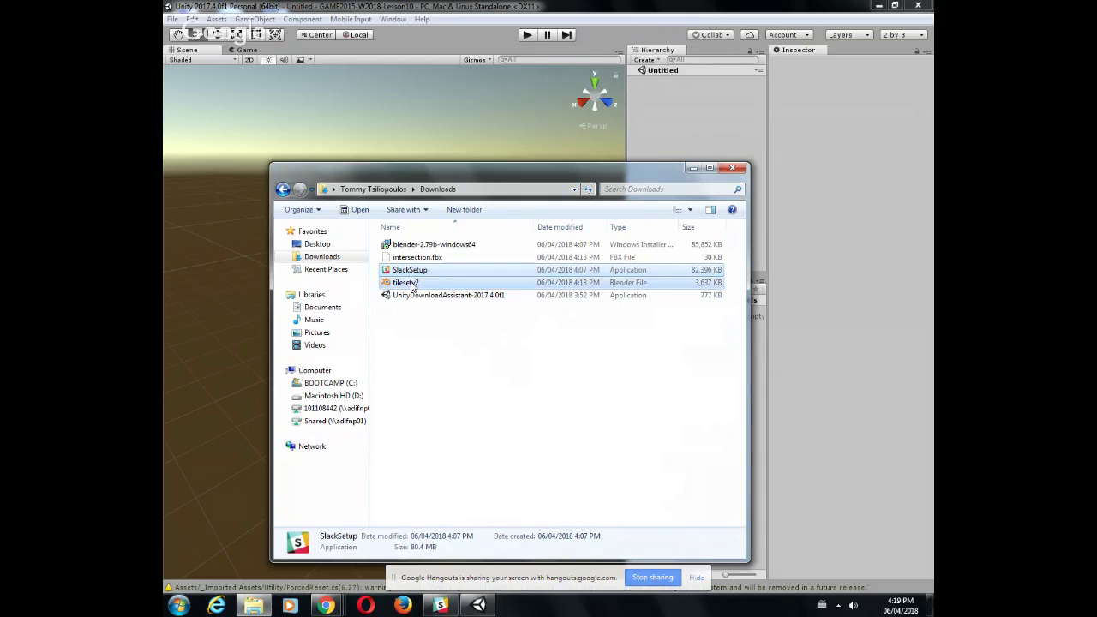
right_click(415, 285)
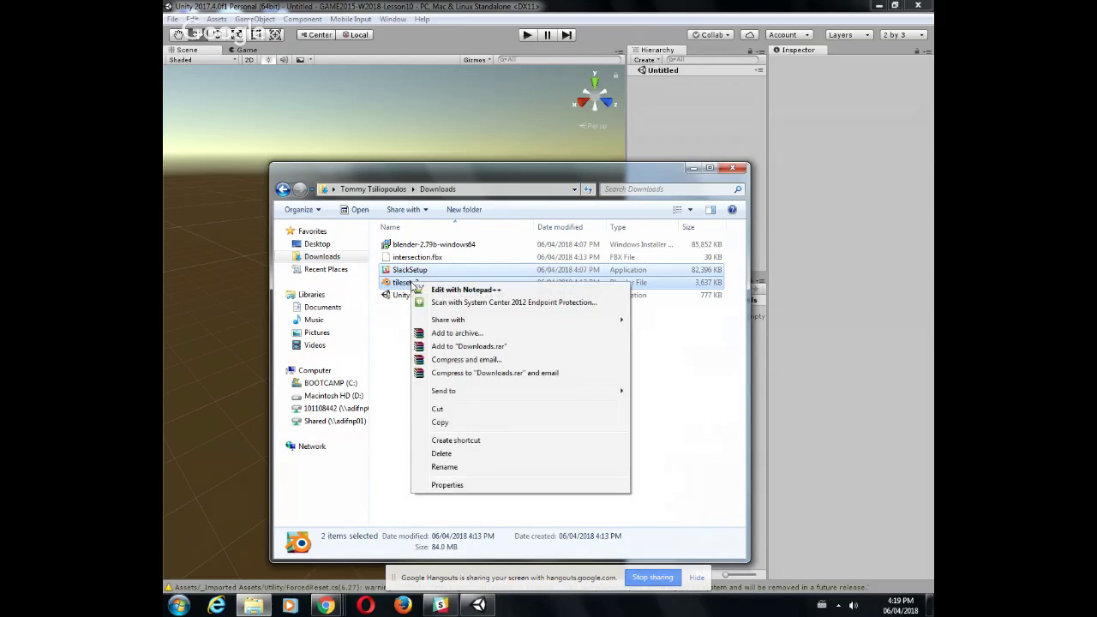
left_click(445, 424)
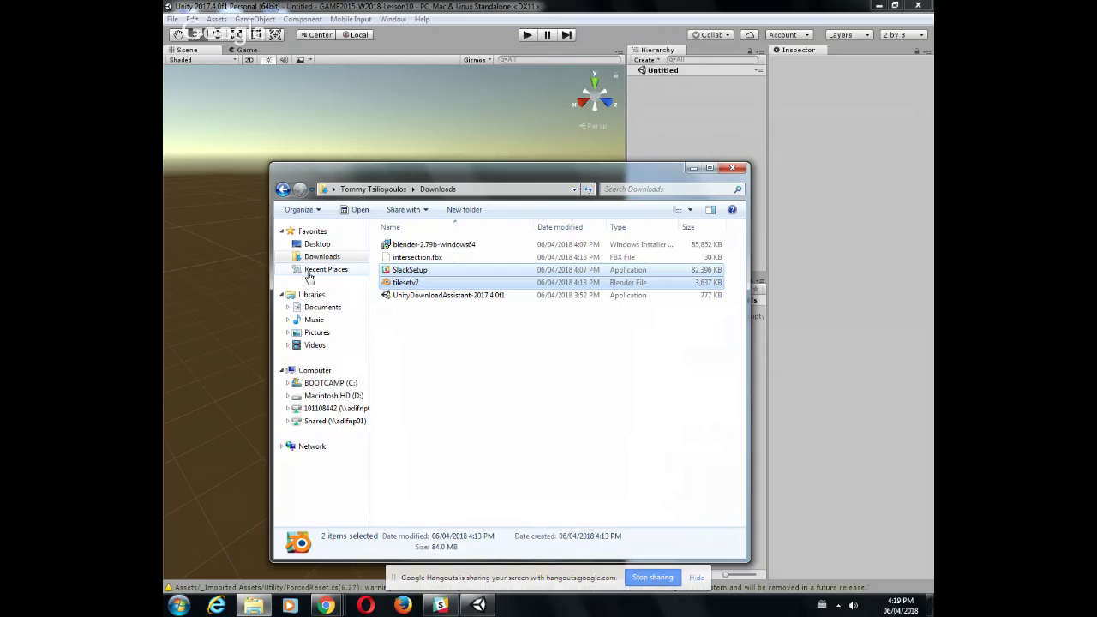
Minimize Unity and copy intersection.fbx and tilesetv2 from the Downloads folder to the desktop
left_click(885, 6)
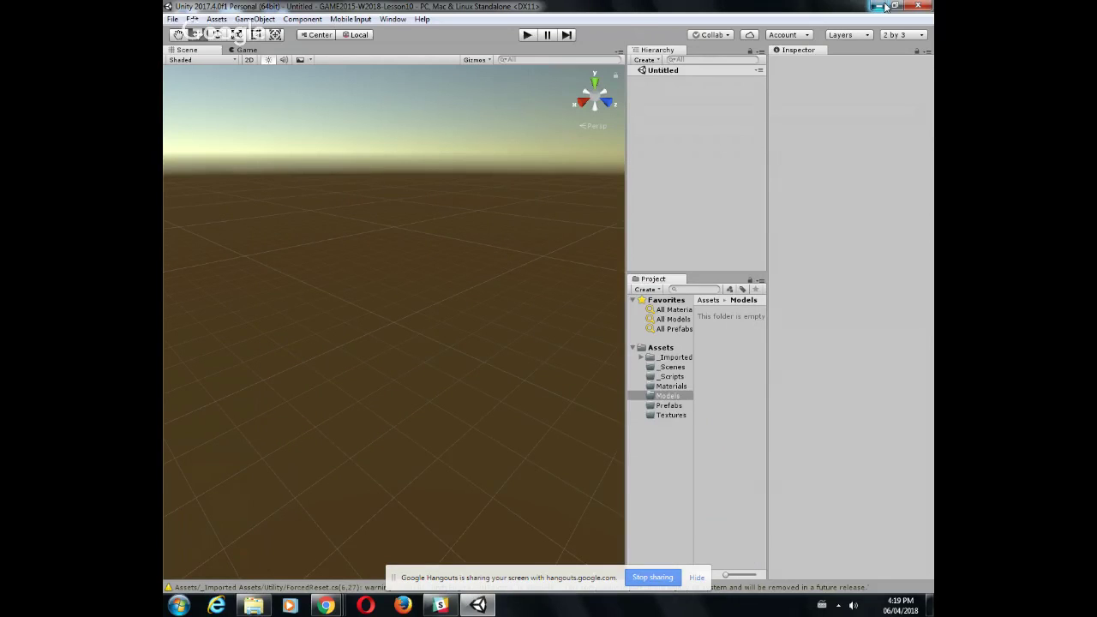
left_click(882, 7)
left_click_drag(548, 184, 792, 166)
left_click(656, 269)
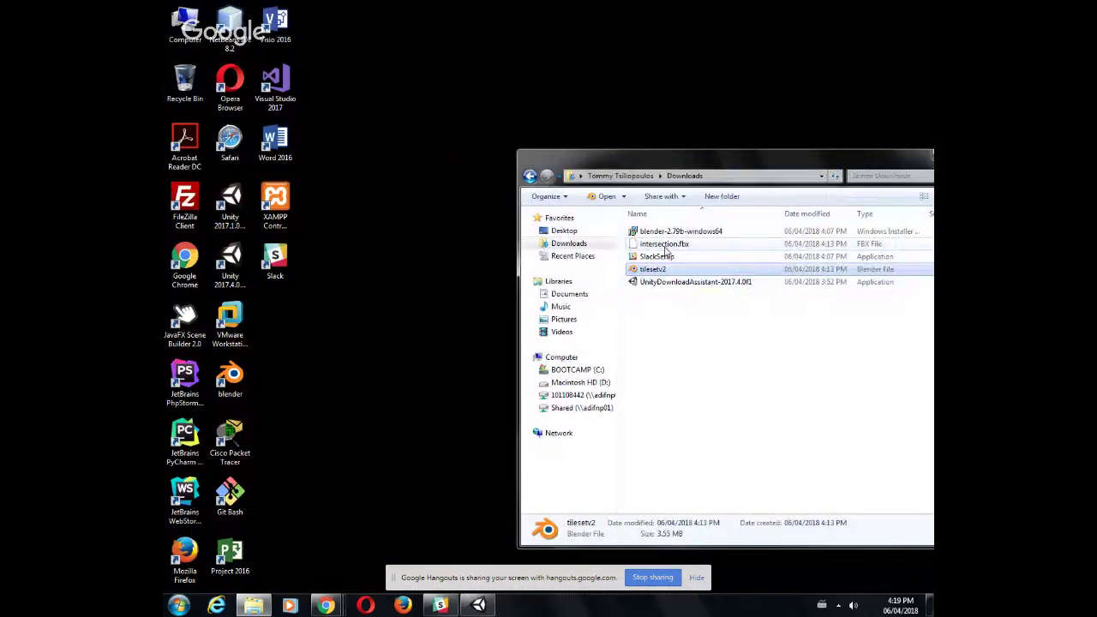
left_click(664, 245, "ctrl")
right_click(660, 249)
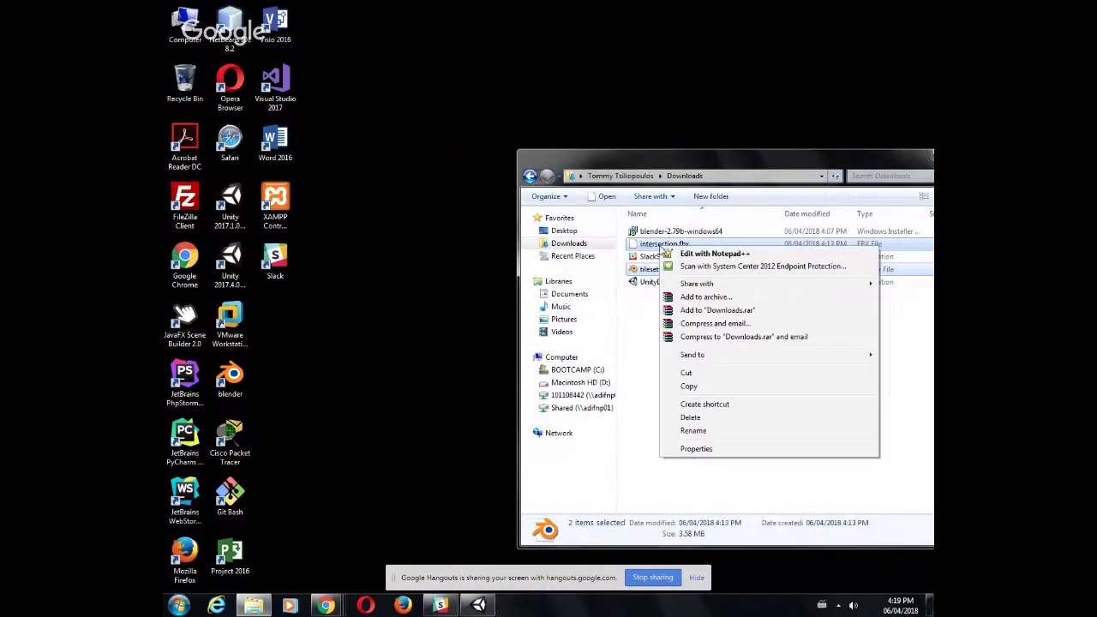
left_click(358, 344)
right_click(356, 345)
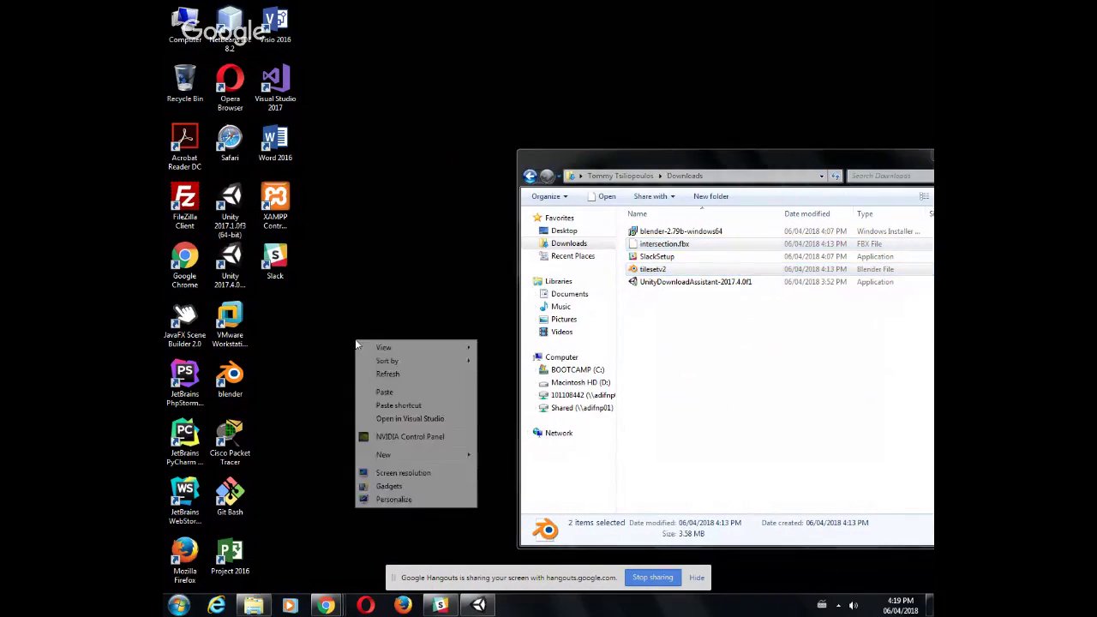
left_click(396, 391)
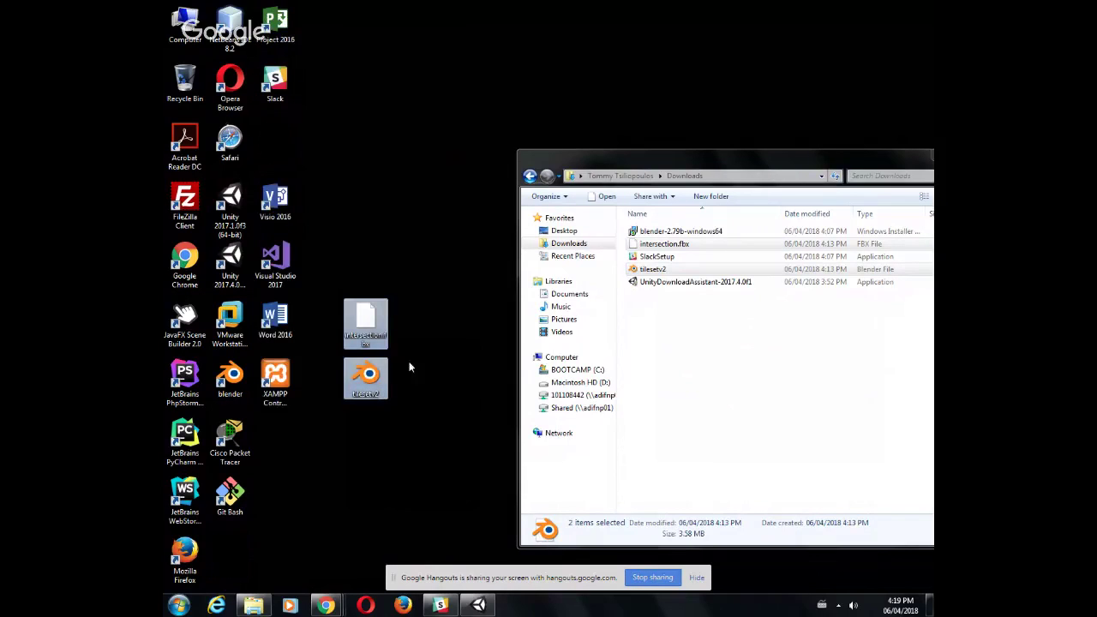
left_click(415, 324)
Minimize File Explorer and restore Unity as a lowered window that leaves the copied desktop files visible
left_click_drag(623, 164, 472, 120)
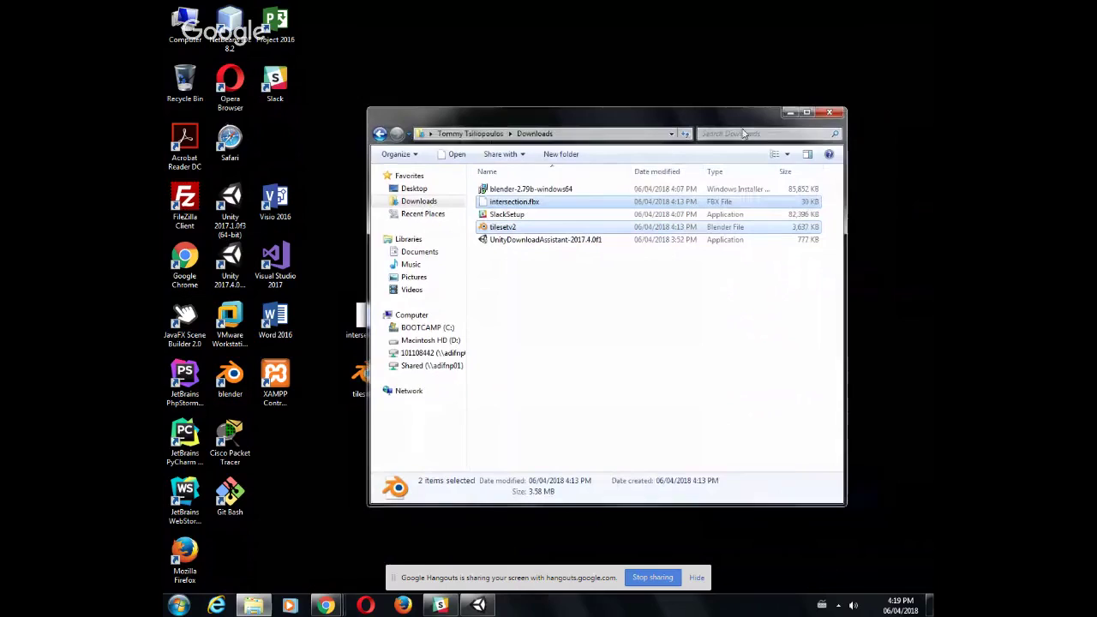
left_click(790, 113)
left_click(478, 606)
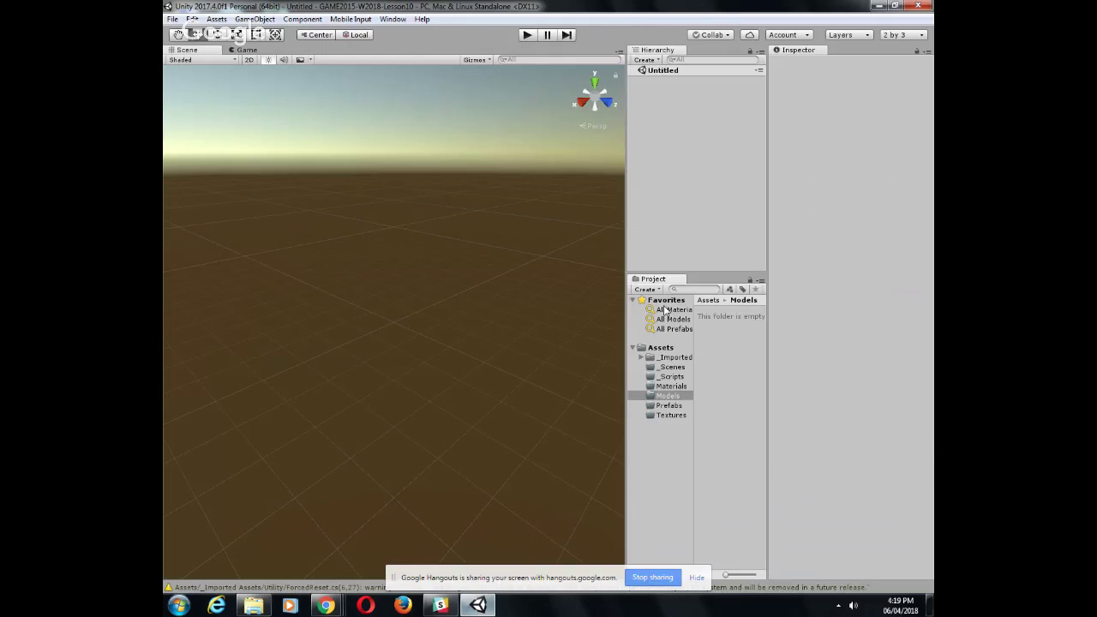
left_click_drag(740, 10, 721, 396)
Move the desktop icons from intersection.fbx through tilesetv2 to the free area on the desktop's far side
left_click(365, 319)
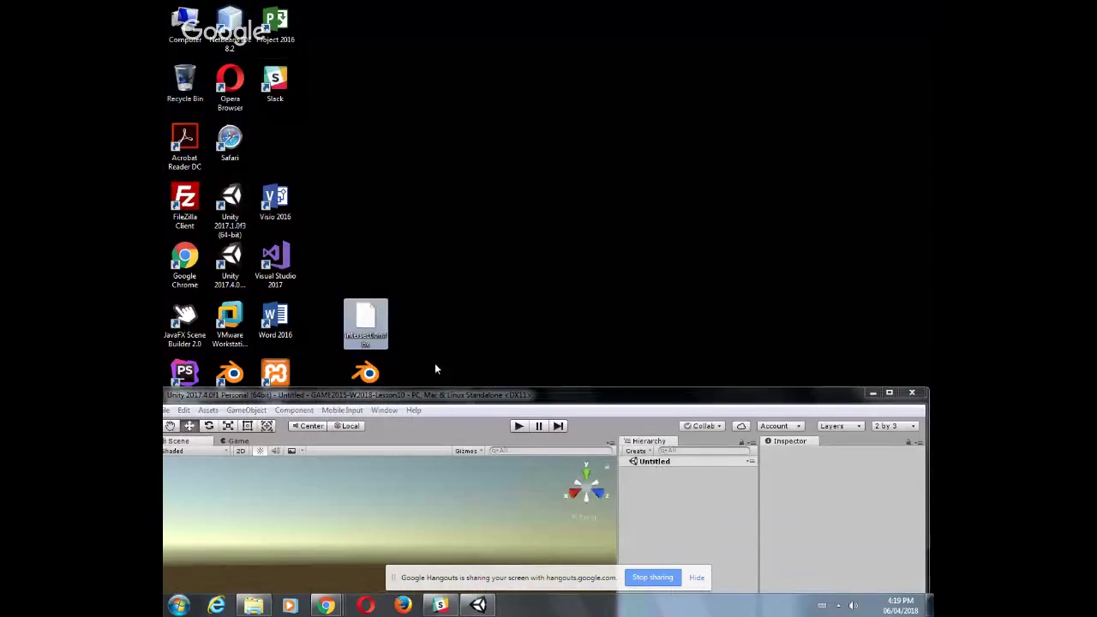
left_click(367, 374, "shift")
left_click_drag(368, 322, 758, 124)
left_click(720, 235)
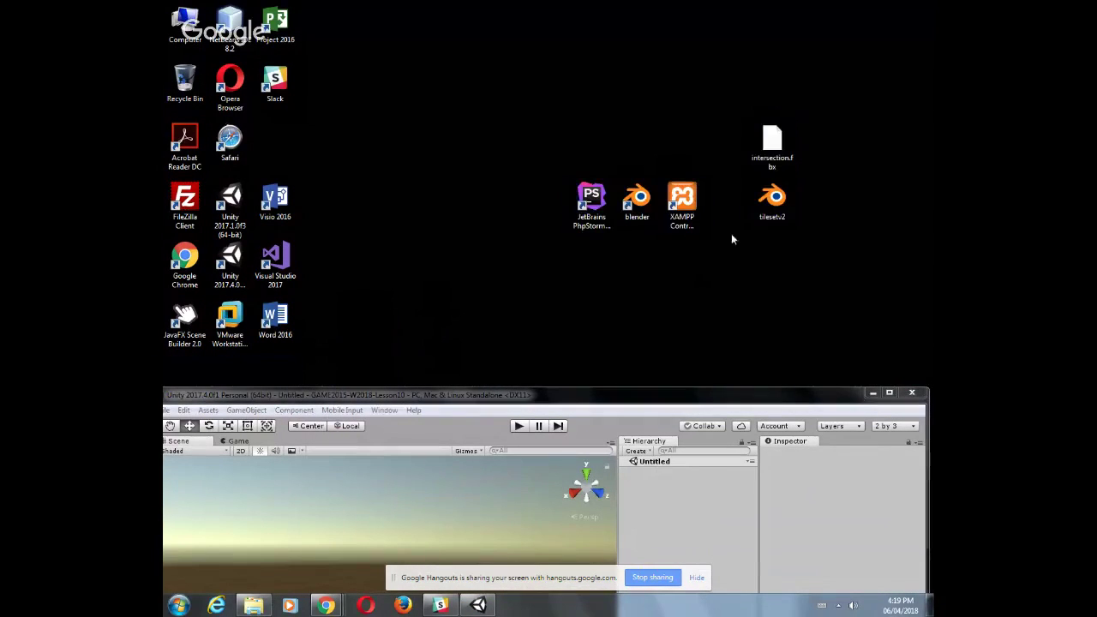
Reposition the Unity window below the desktop model files and try to add intersection.fbx to the scene's Hierarchy
left_click(776, 144)
left_click(772, 205, "shift")
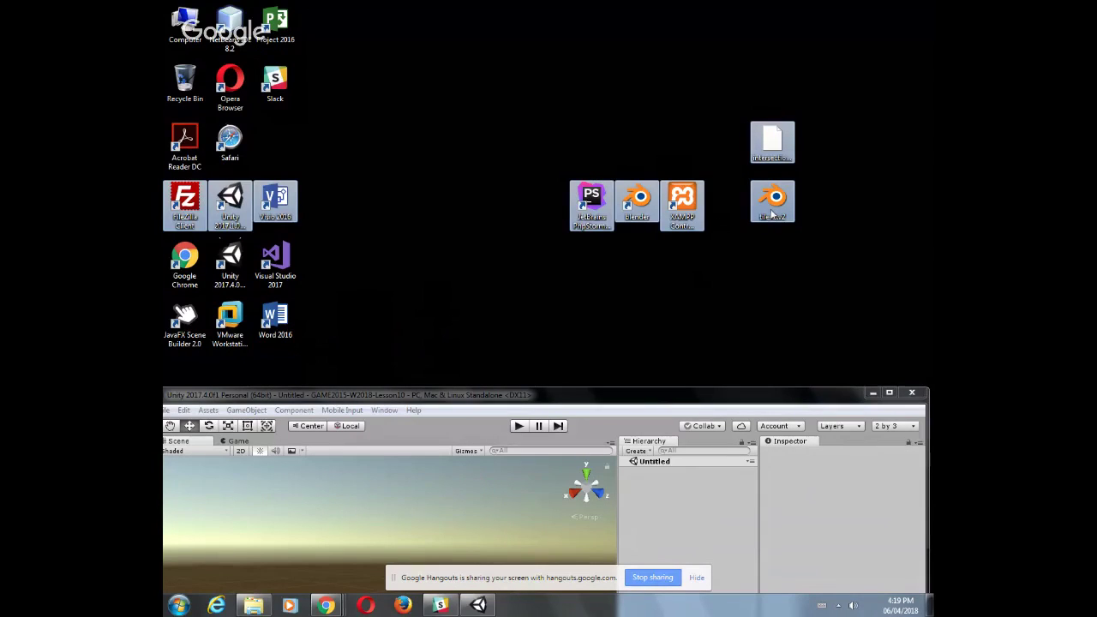
left_click(772, 145)
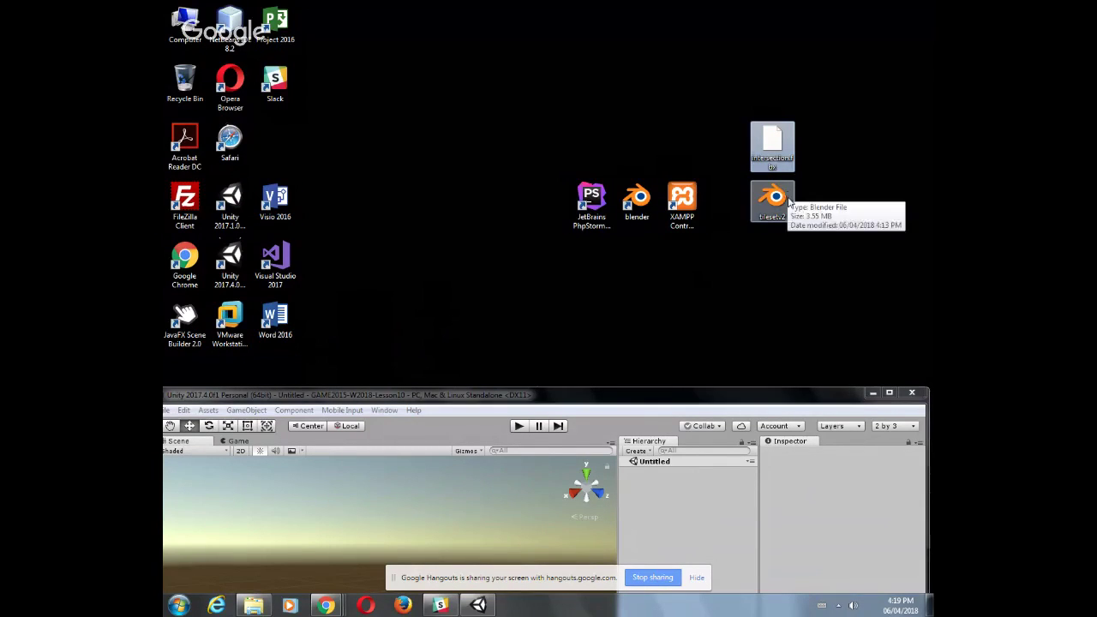
left_click(784, 197, "ctrl")
left_click_drag(632, 401, 579, 292)
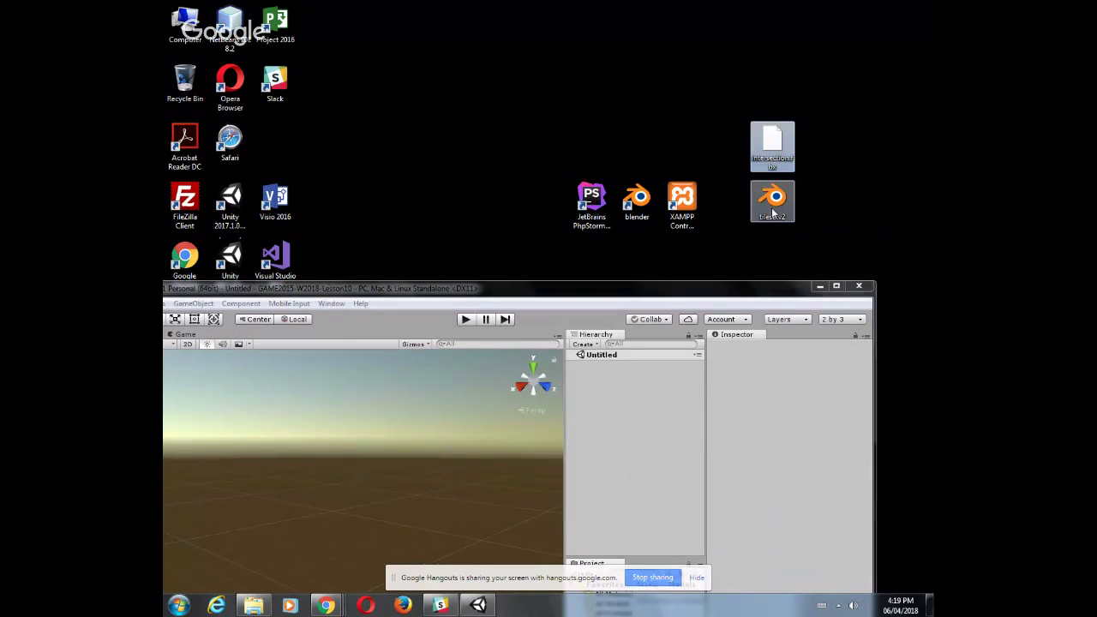
left_click(781, 141)
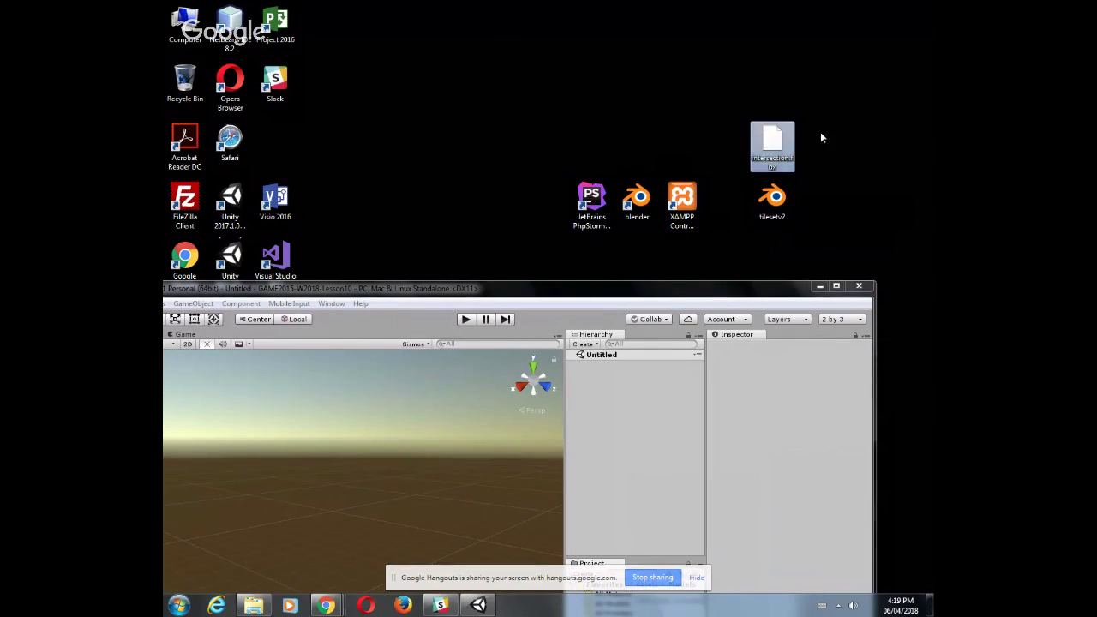
left_click_drag(761, 139, 641, 391)
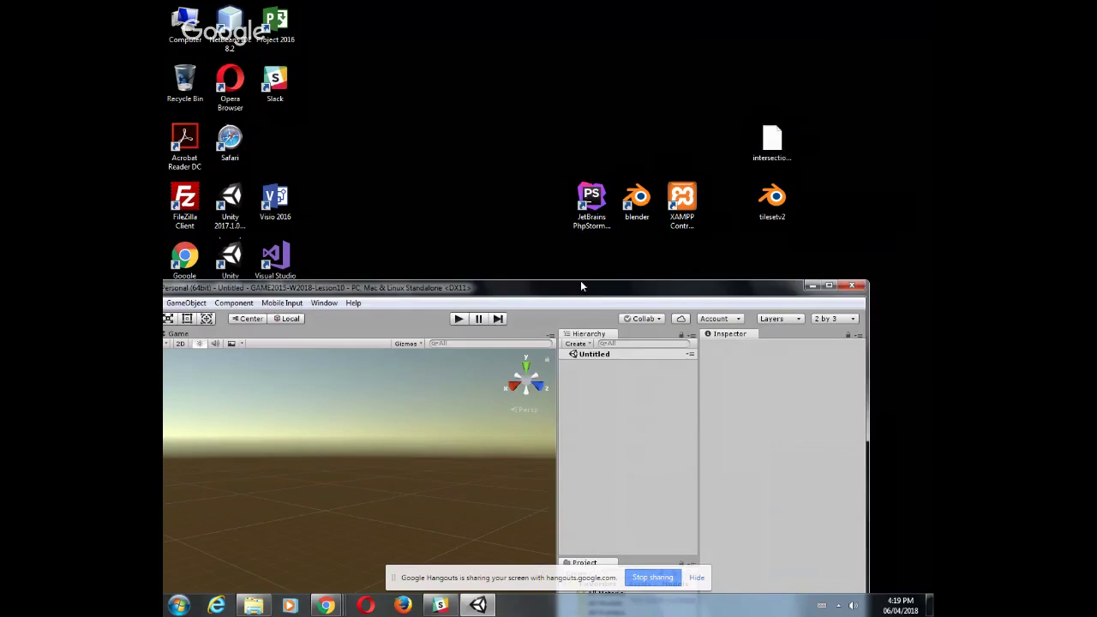
Move the Unity window to expose its project folders beside the desktop files and try to add intersection.fbx to the Models folder
left_click_drag(610, 291, 389, 49)
left_click_drag(771, 144, 455, 375)
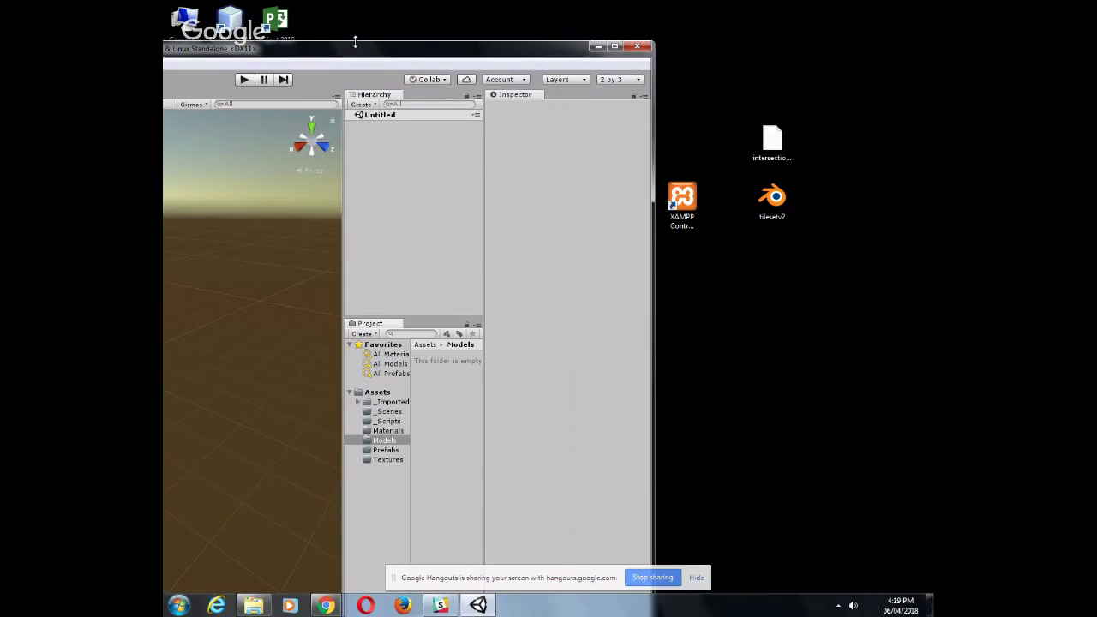
Move the Unity window clear of the desktop edge, start importing a new asset, and search Desktop and C:\Users\Public\Public Downloads for the model files
left_click_drag(328, 53, 689, 83)
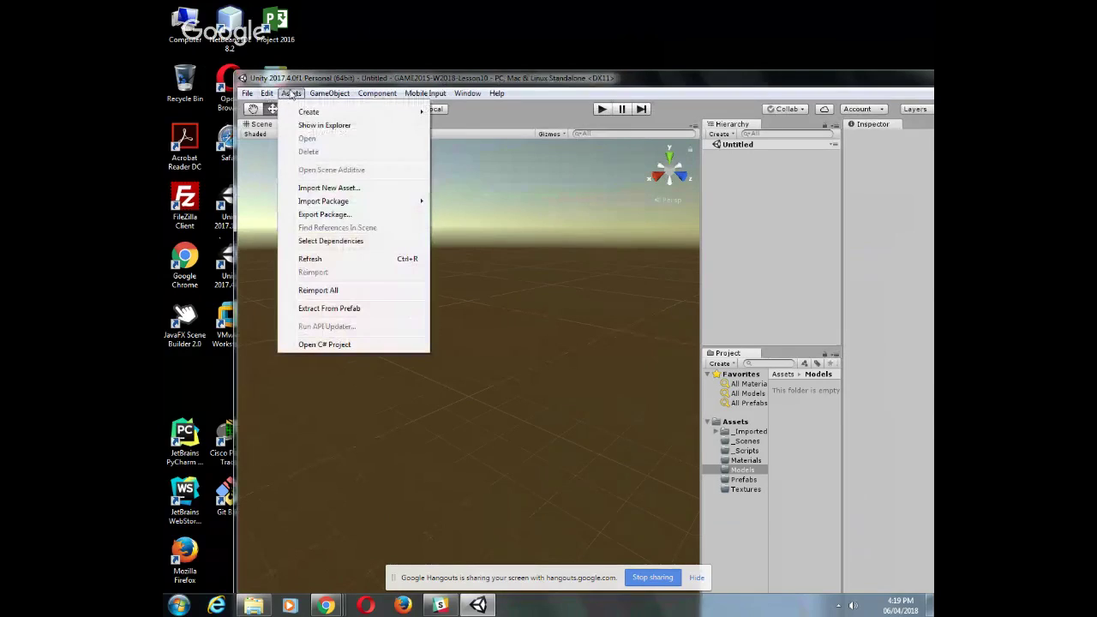
left_click(328, 188)
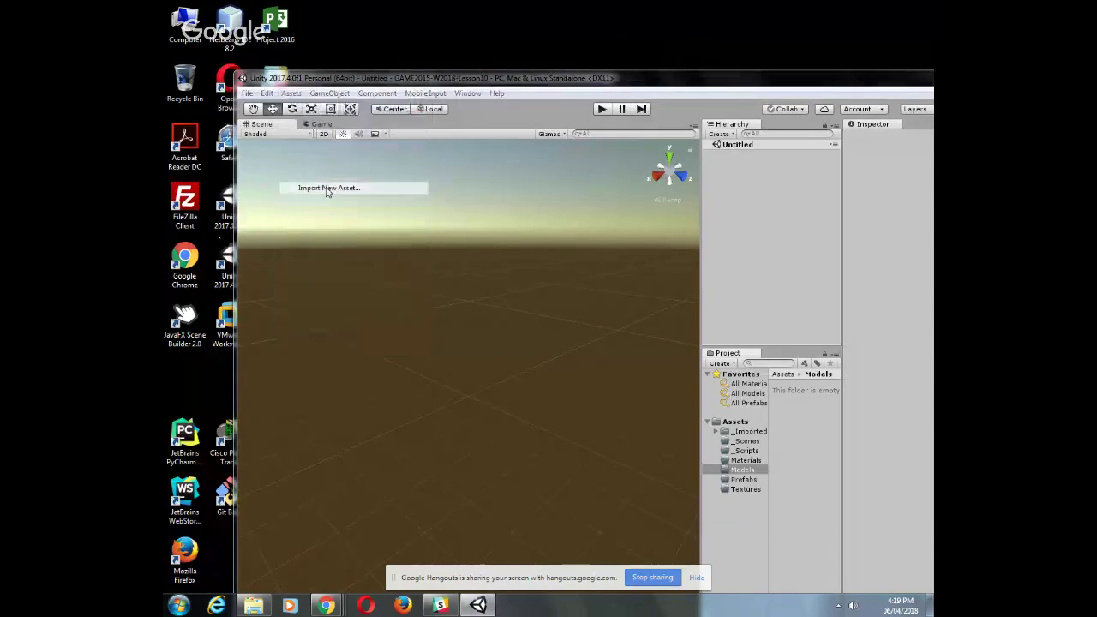
left_click(286, 182)
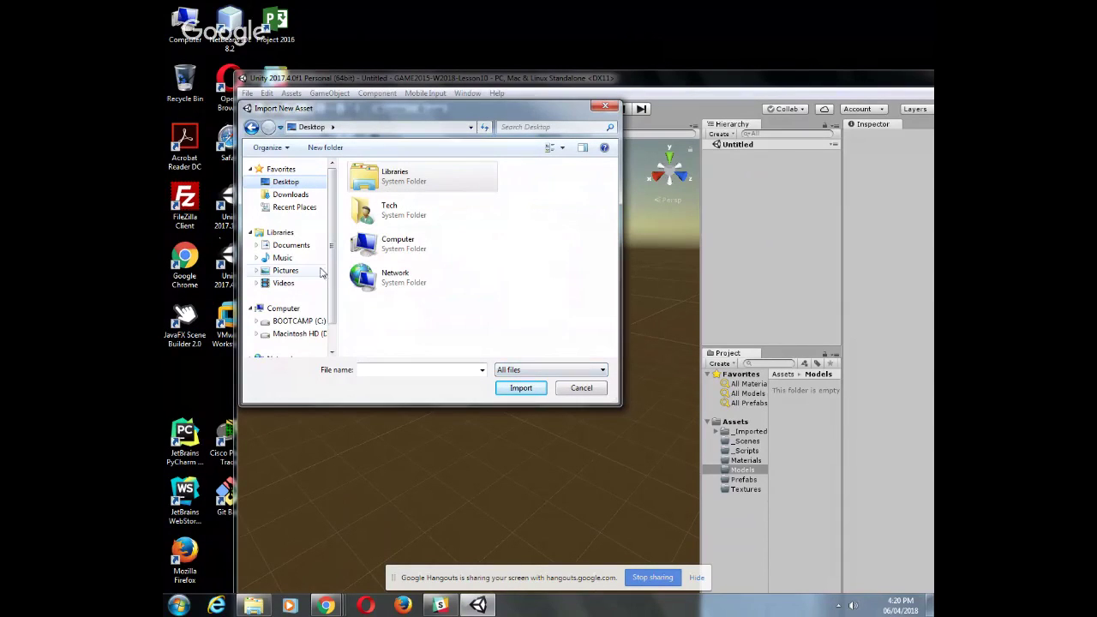
scroll(330, 257, "down", 2)
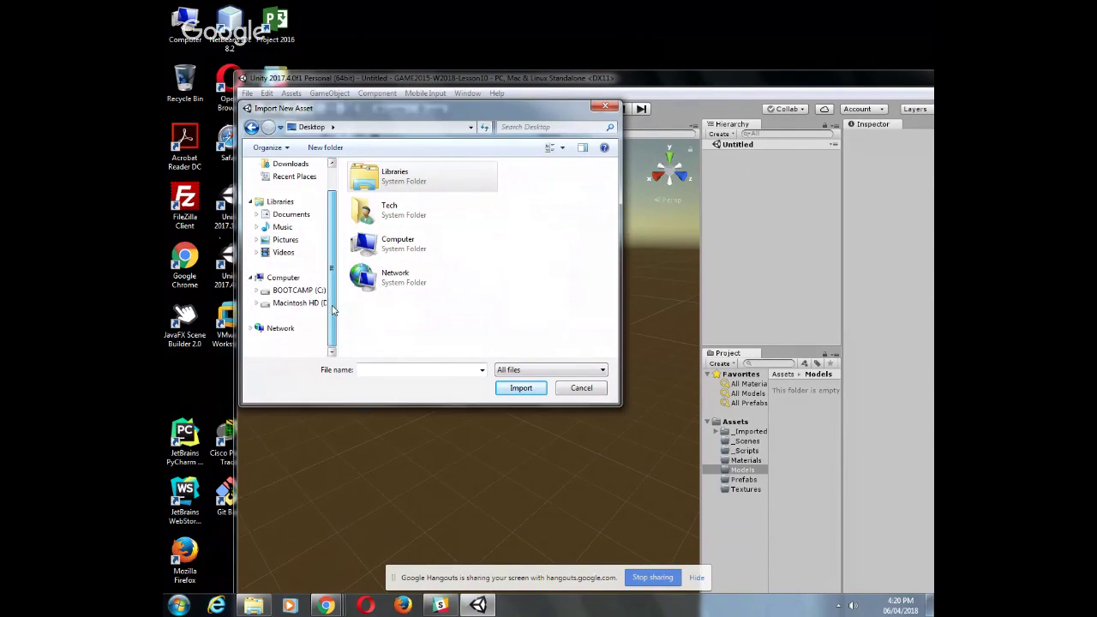
left_click(300, 291)
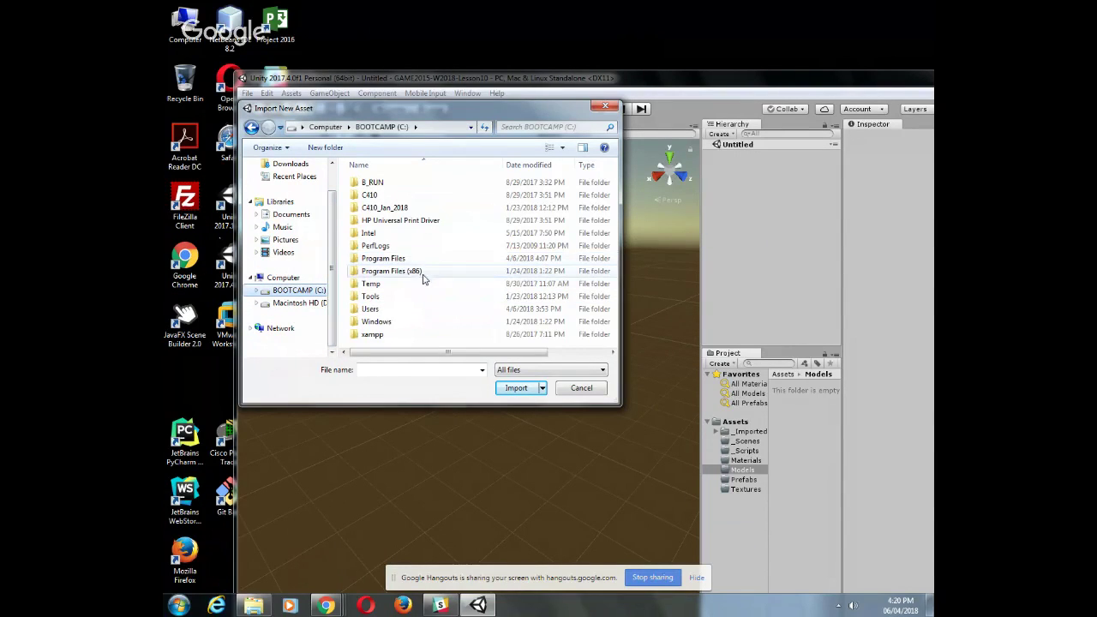
double_click(372, 309)
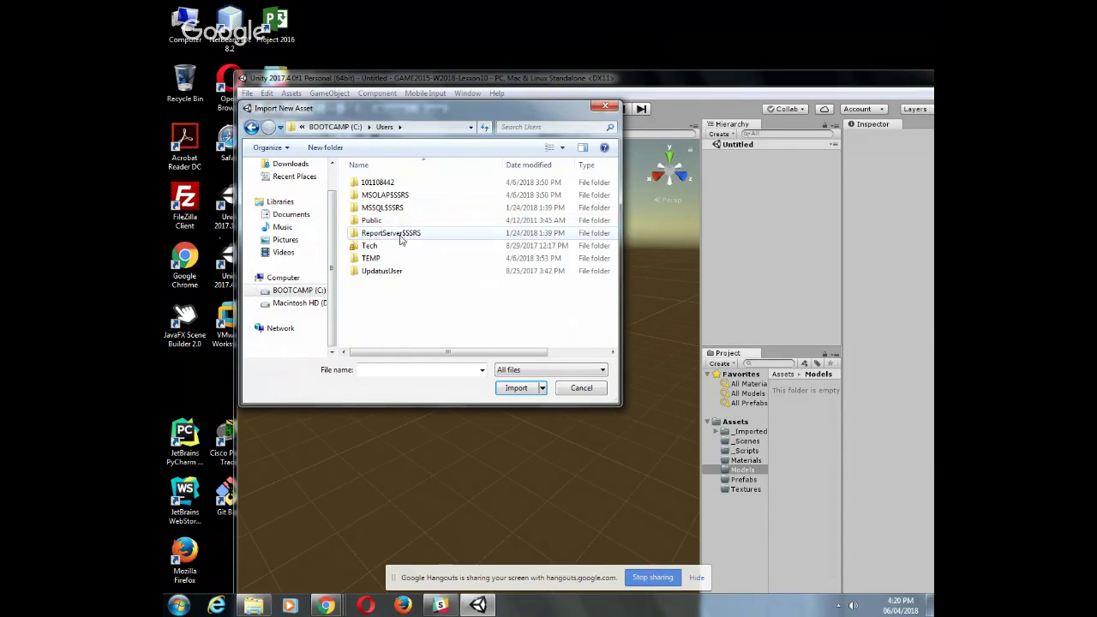
double_click(375, 220)
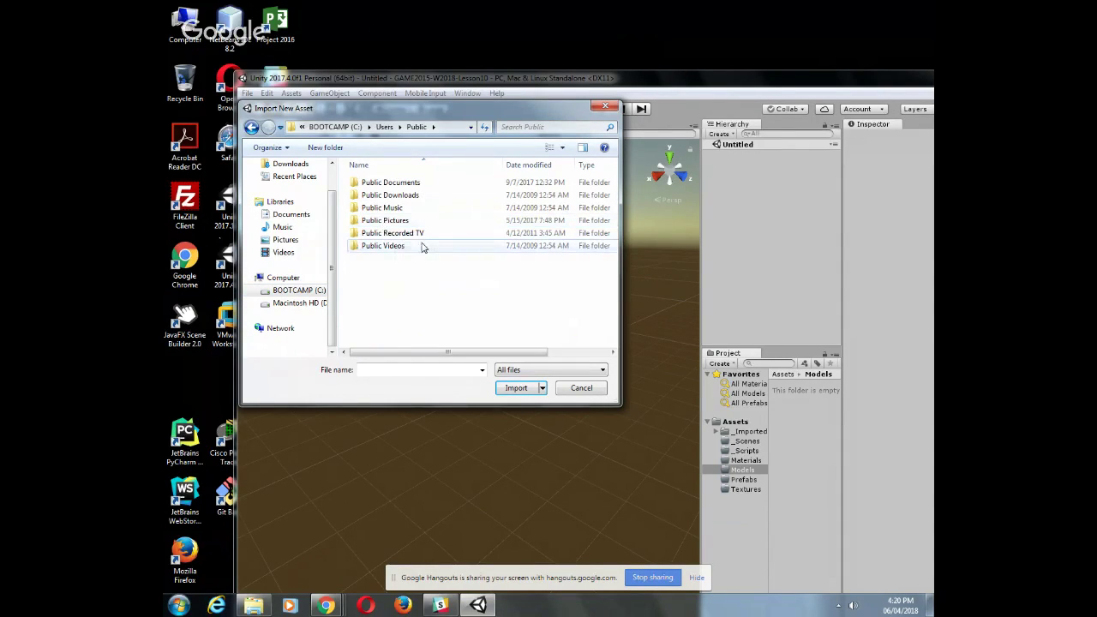
double_click(389, 197)
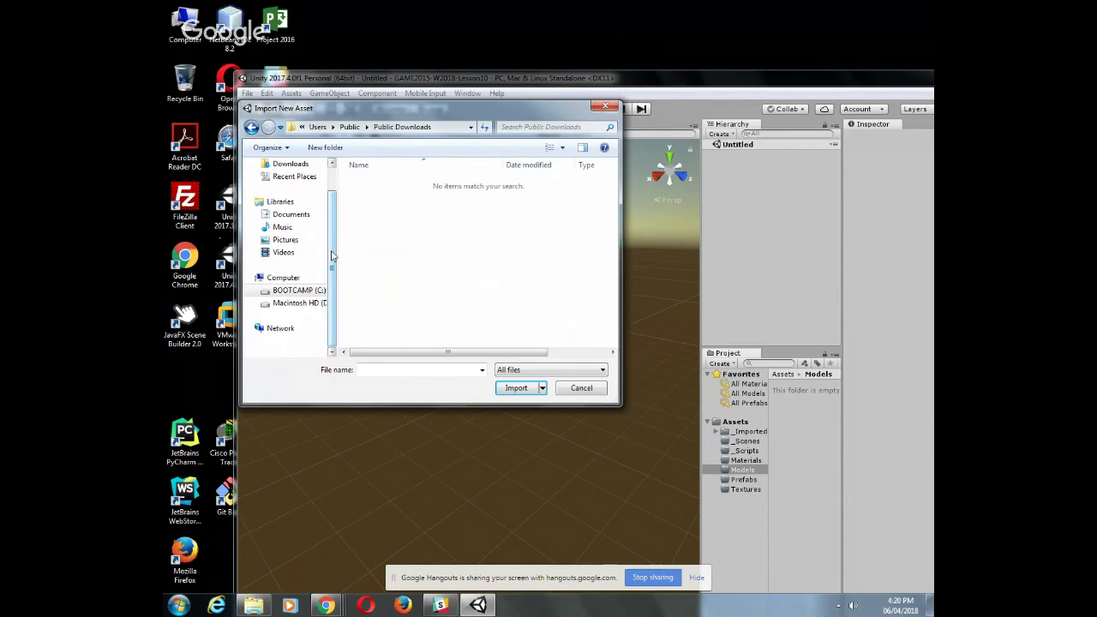
left_click_drag(333, 254, 338, 198)
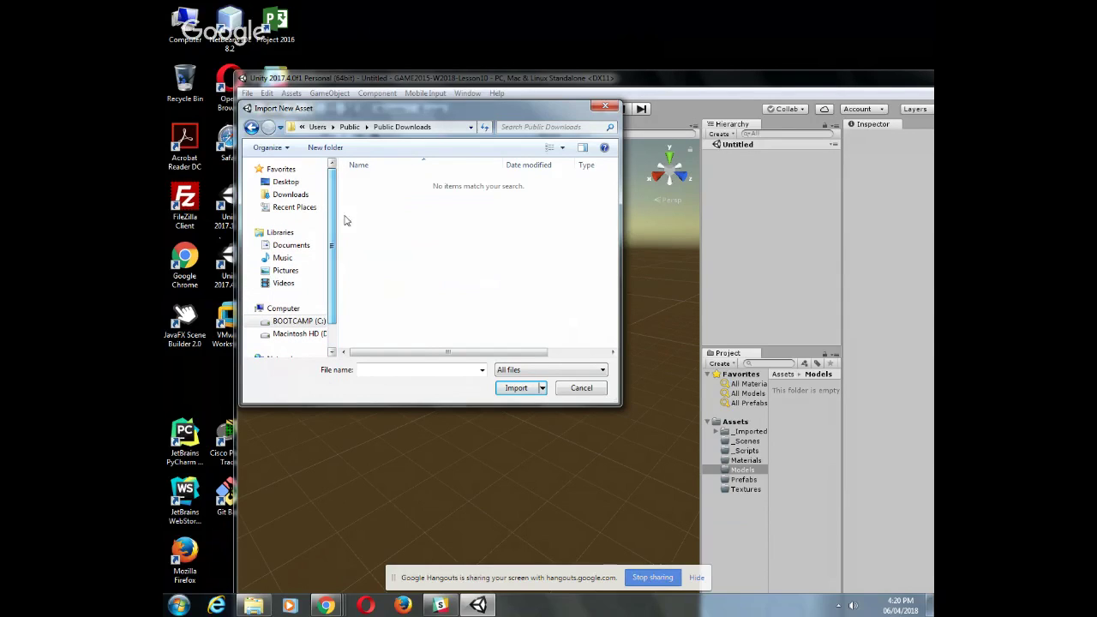
Check the account shown in the Start menu and look for the model files in the Desktop folder of C:\Users\Tech
left_click(178, 605)
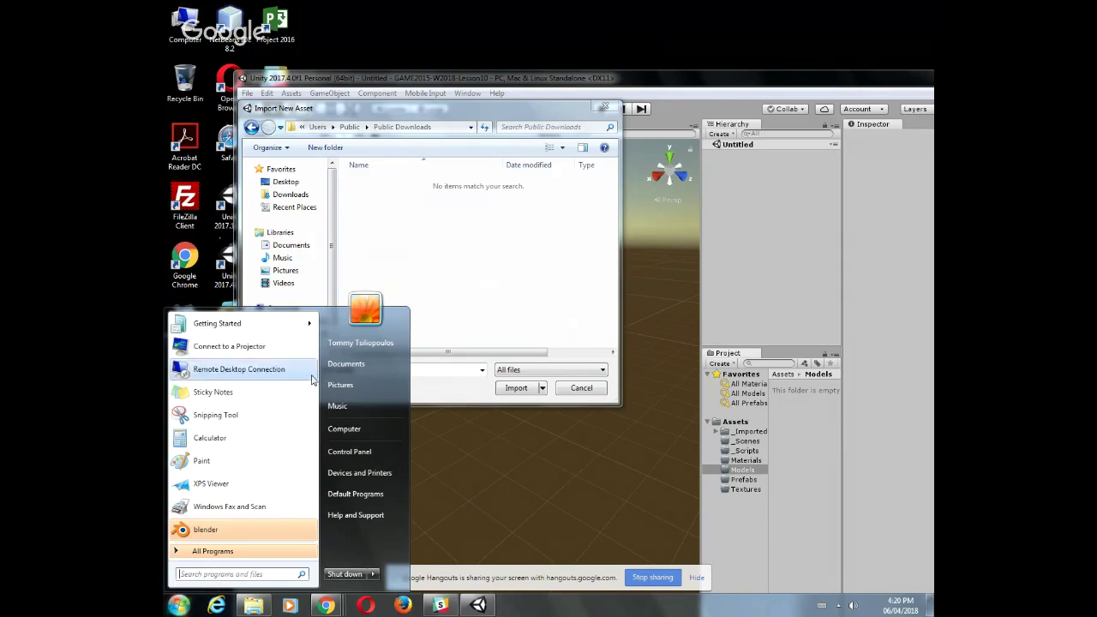
left_click(362, 227)
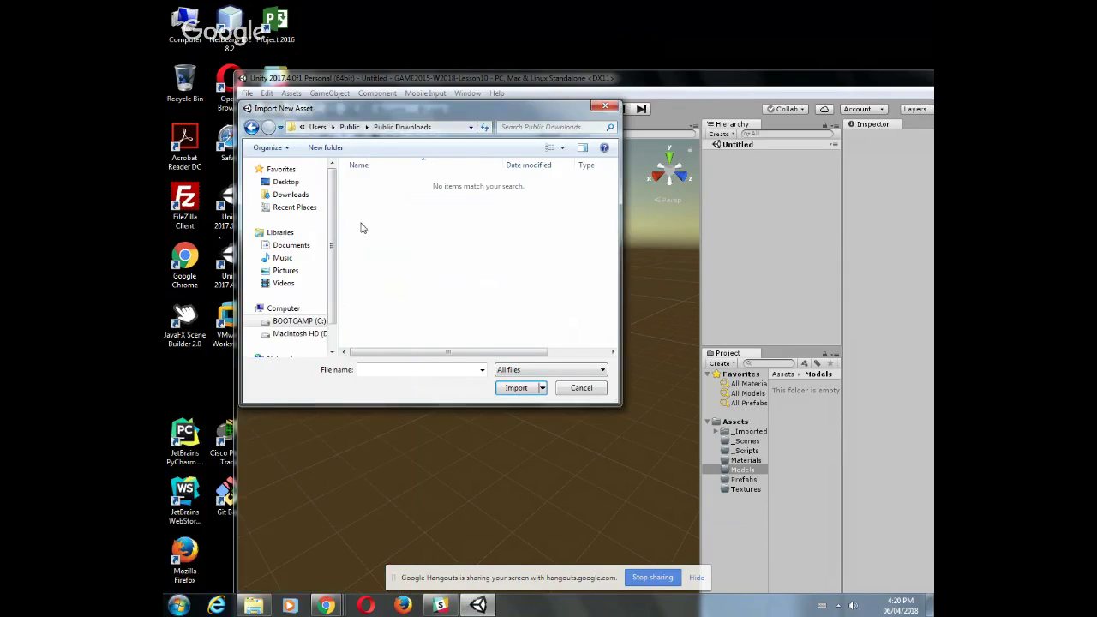
left_click(317, 127)
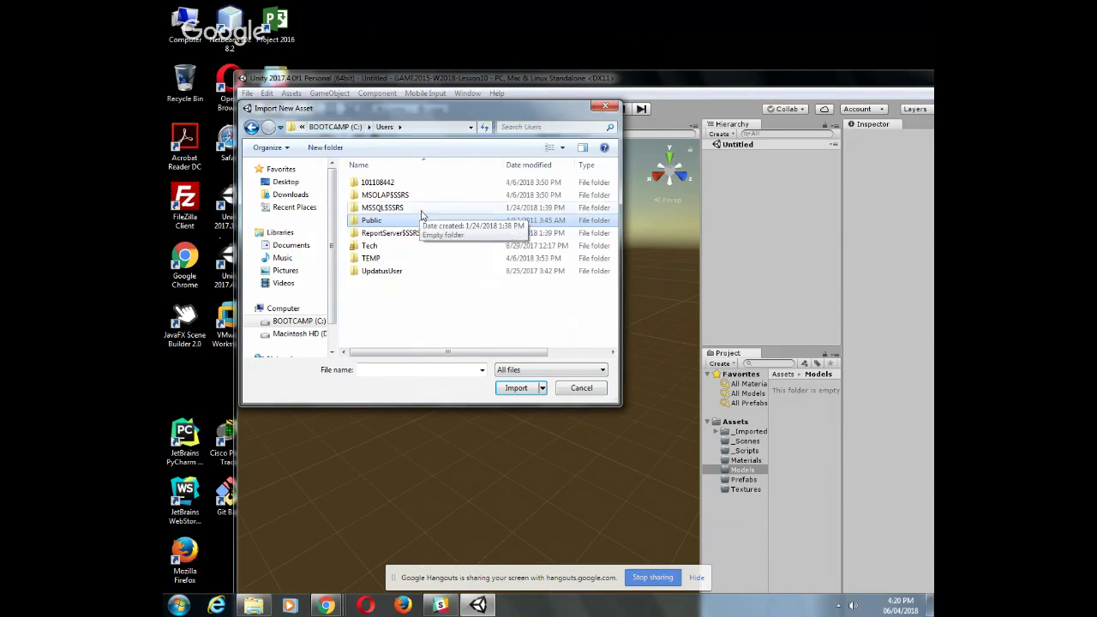
double_click(369, 245)
scroll(450, 286, "down", 2)
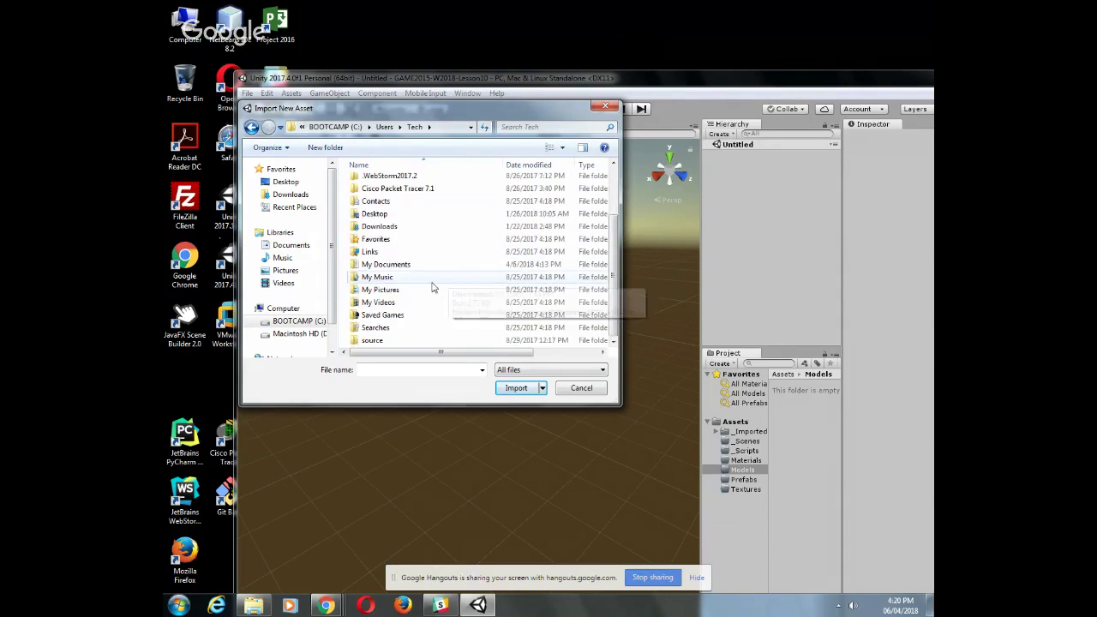
double_click(370, 222)
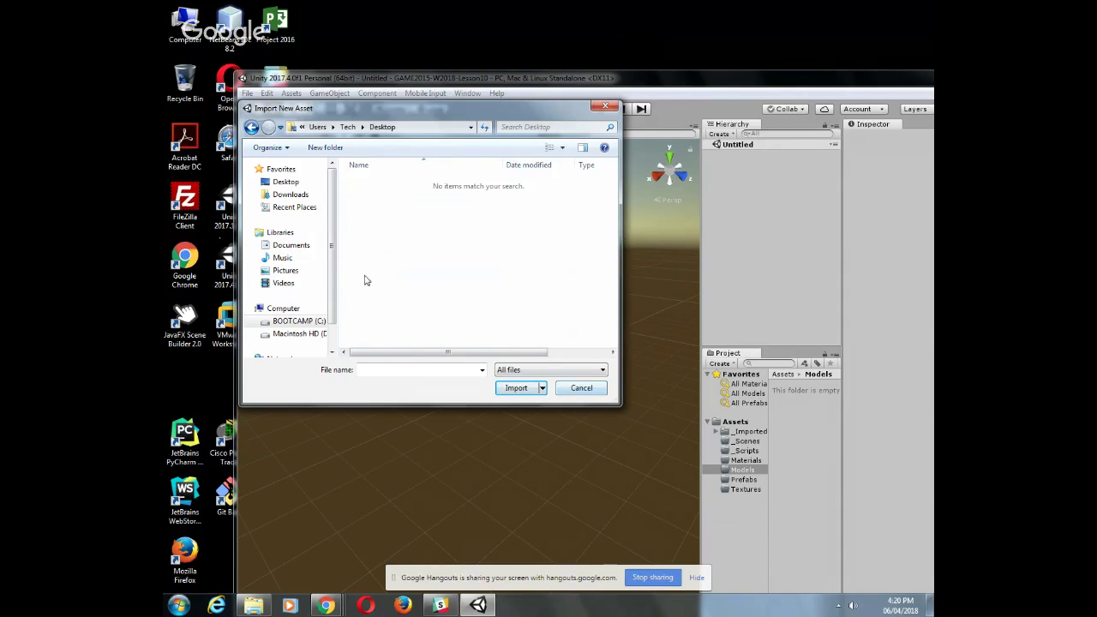
Look for the model files in the Downloads favorite and the BOOTCAMP (C:) drive, and close the asset import dialog
scroll(308, 274, "down", 1)
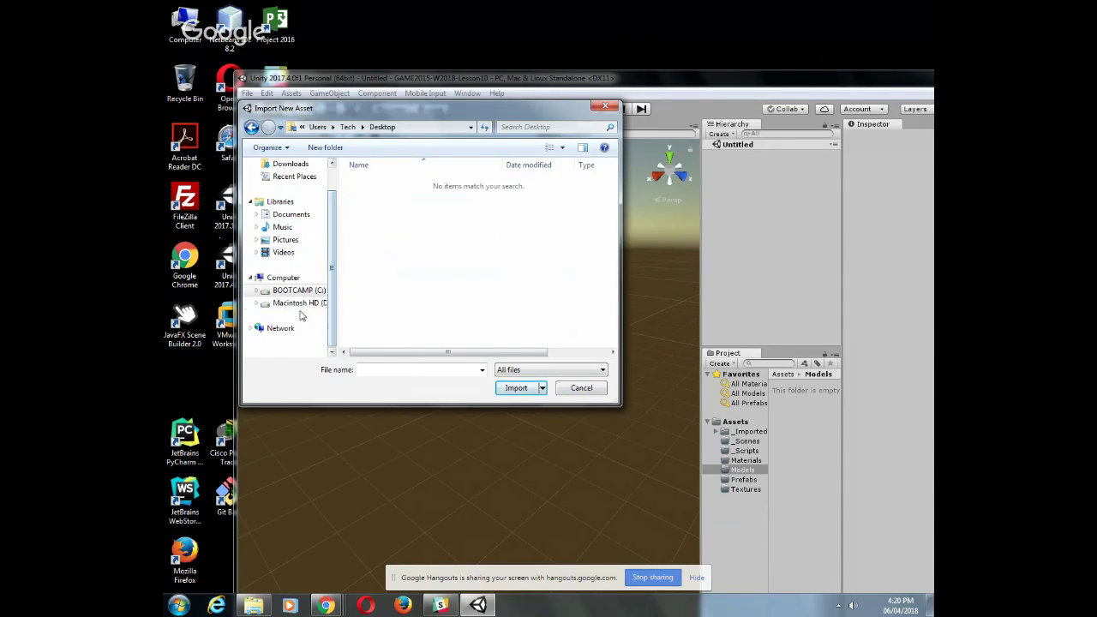
scroll(334, 248, "up", 1)
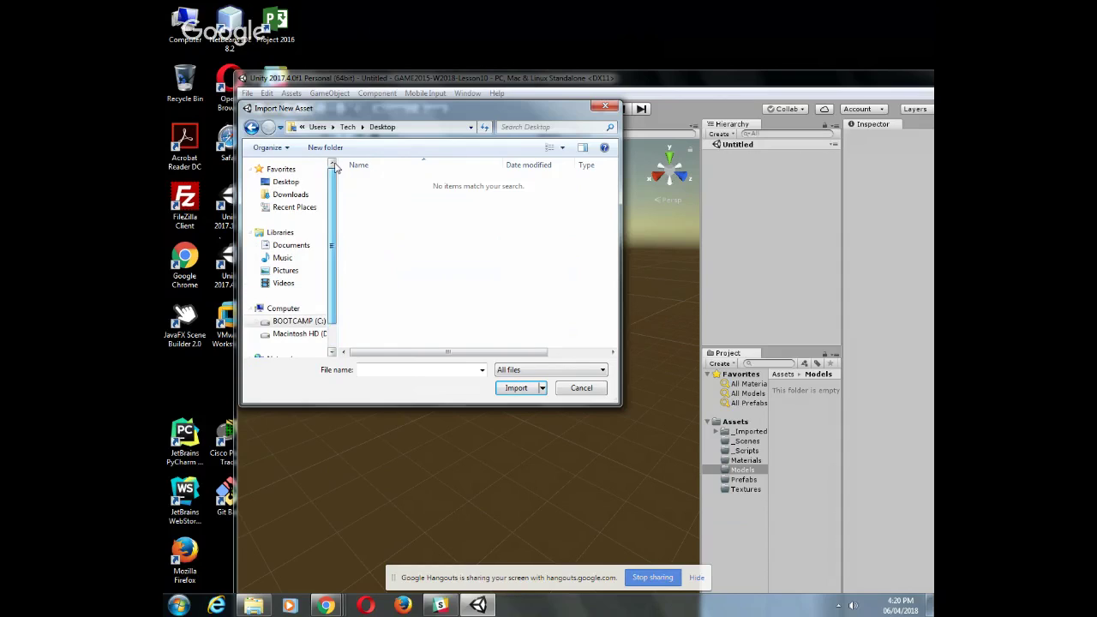
left_click(279, 195)
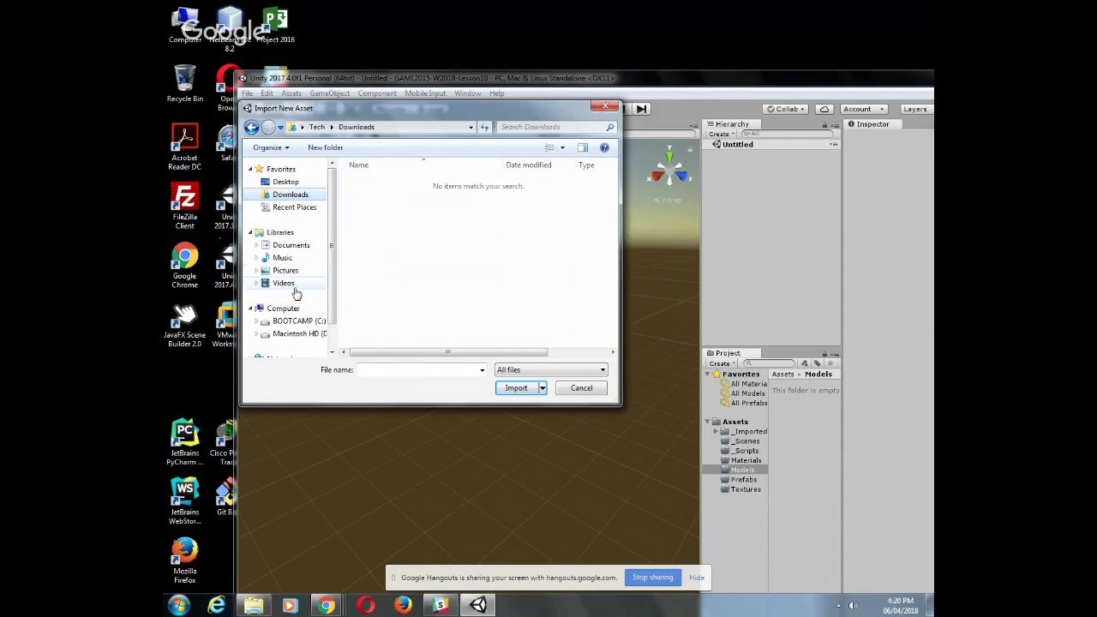
left_click(282, 322)
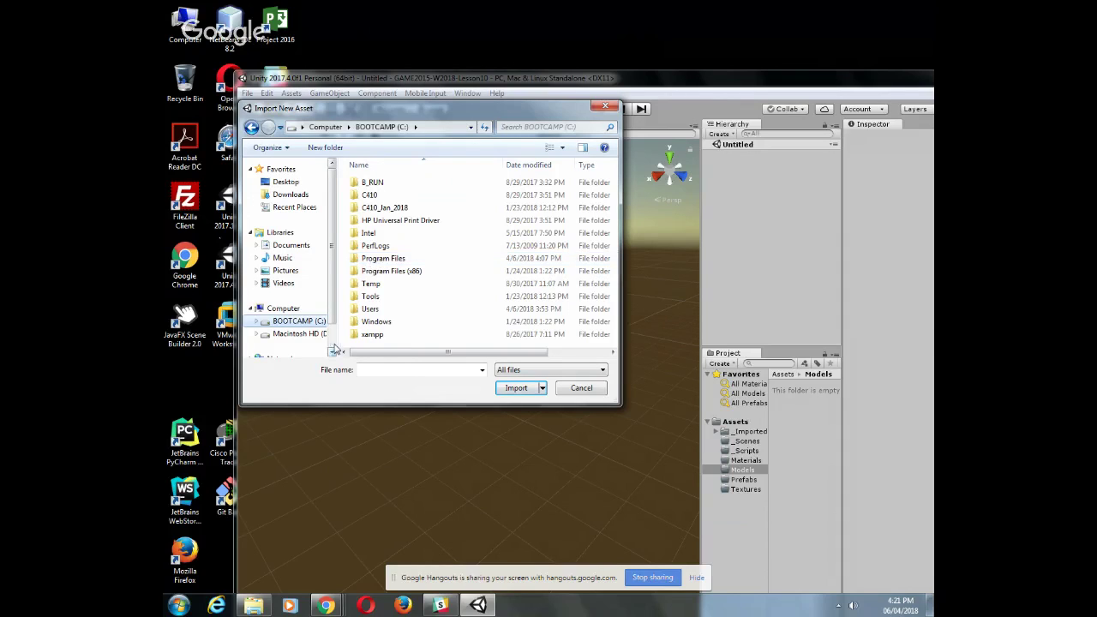
left_click_drag(400, 109, 326, 113)
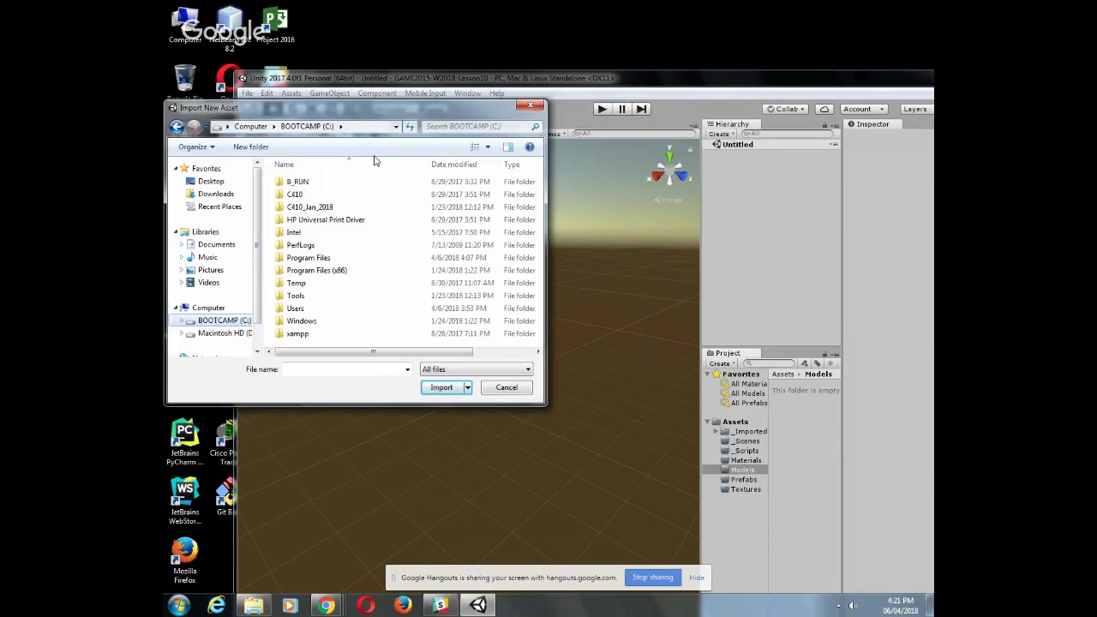
left_click(532, 107)
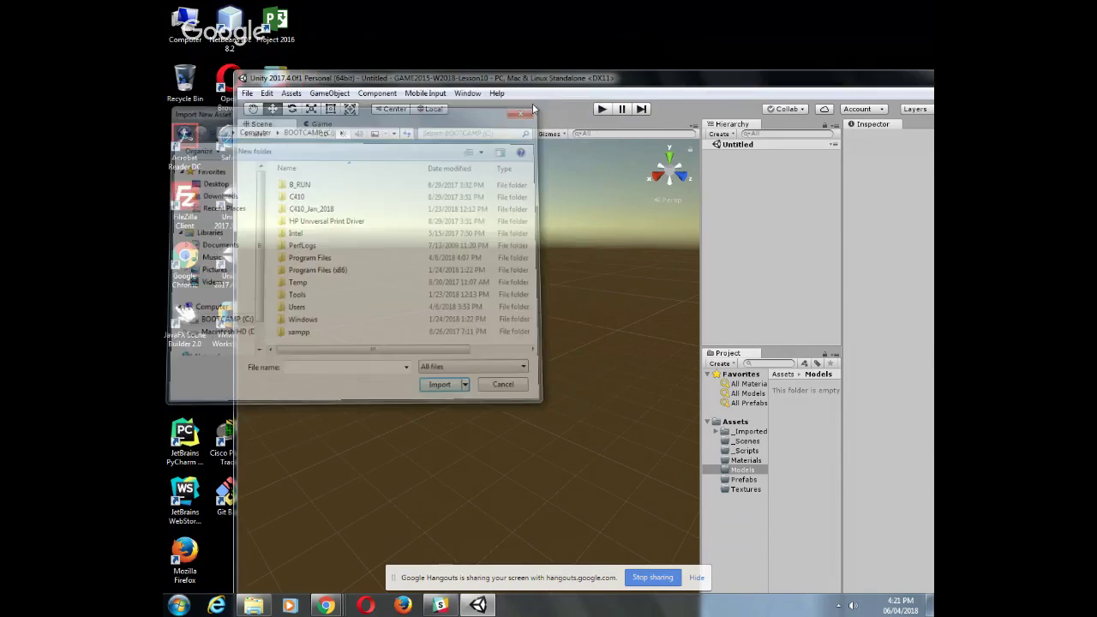
Bring up the Load Scene dialog and examine the full path of the project's Assets folder
left_click(248, 94)
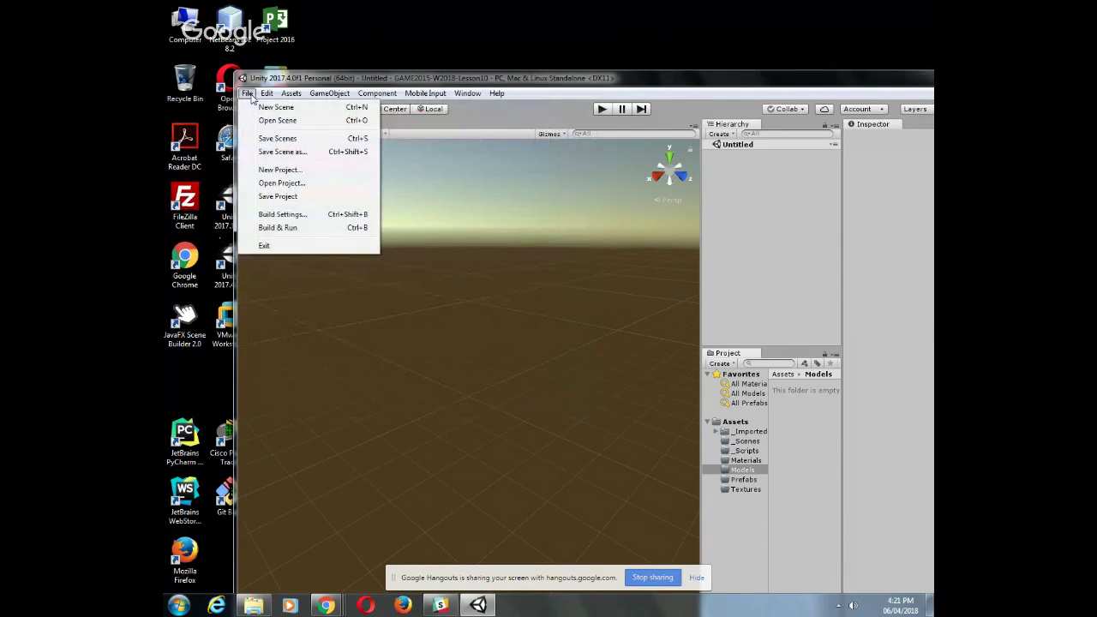
left_click(268, 121)
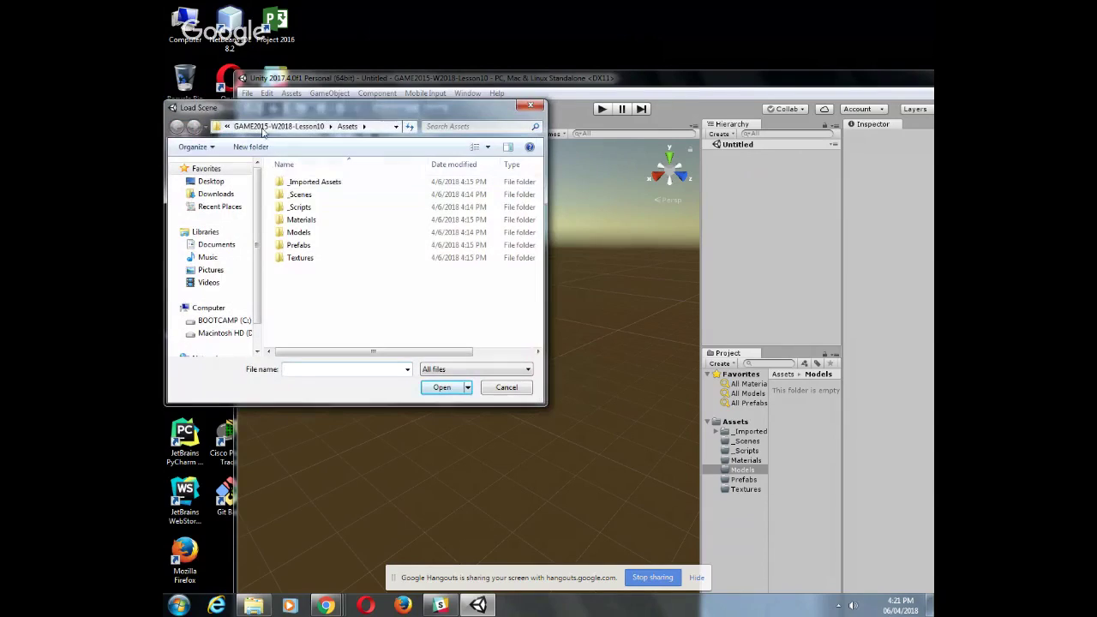
left_click(227, 126)
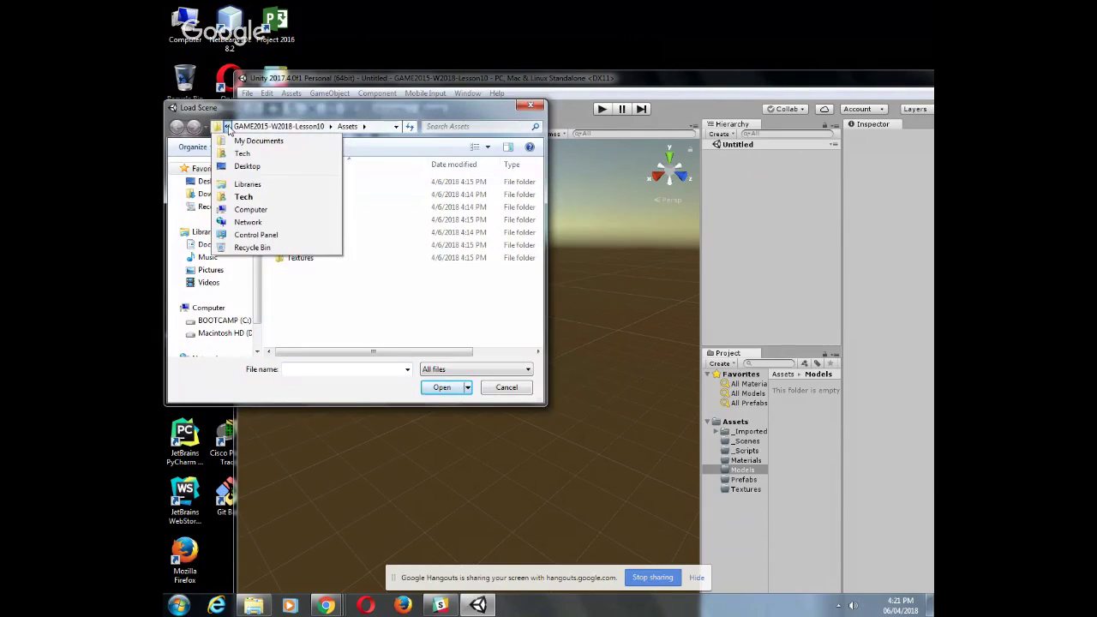
right_click(248, 126)
left_click(294, 164)
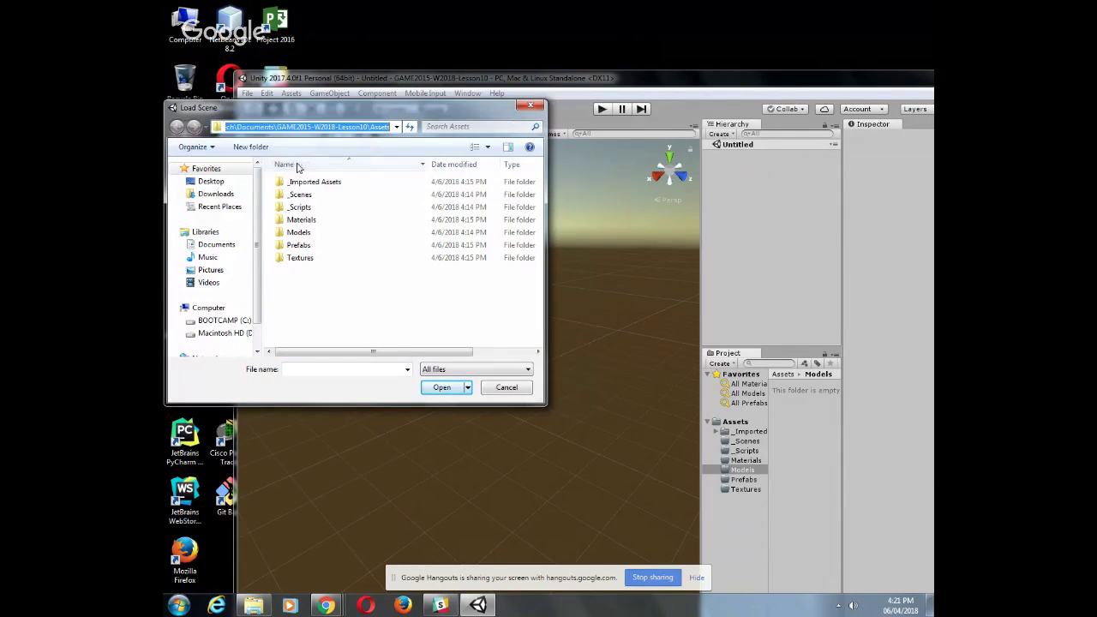
left_click_drag(269, 127, 213, 121)
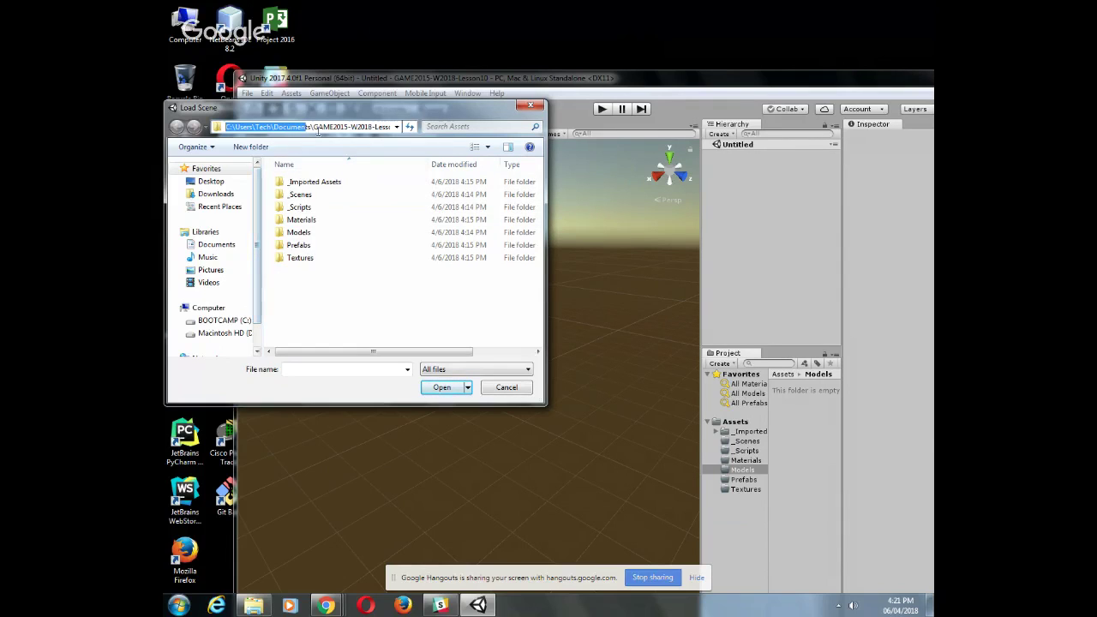
left_click(234, 126)
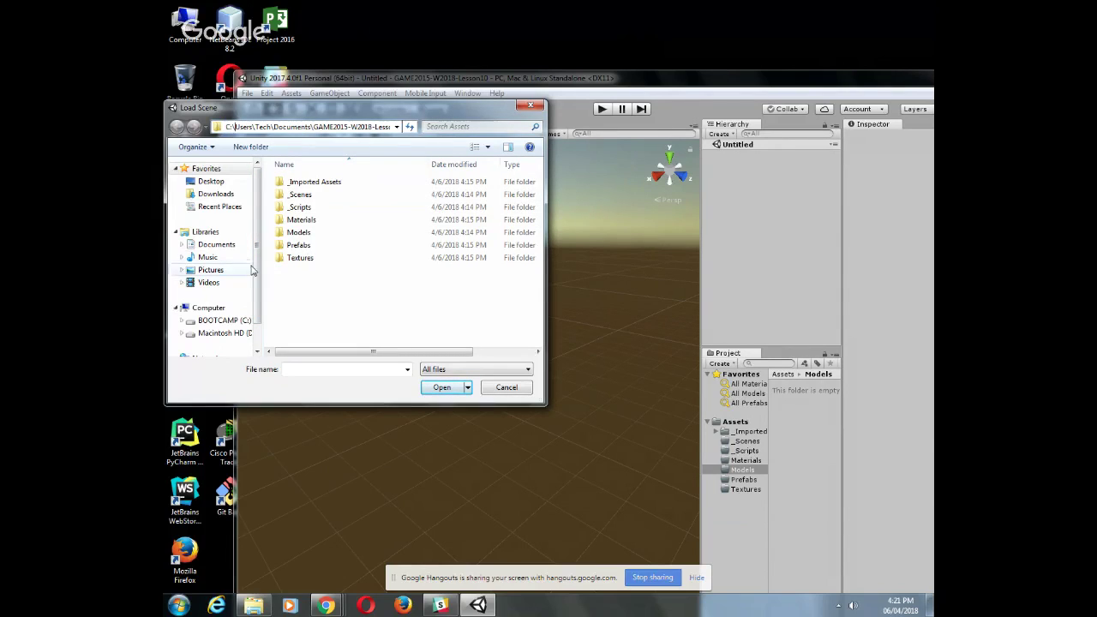
Browse the My Documents and Downloads folders of C:\Users\Tech to locate the project, and cancel loading a scene
left_click(233, 321)
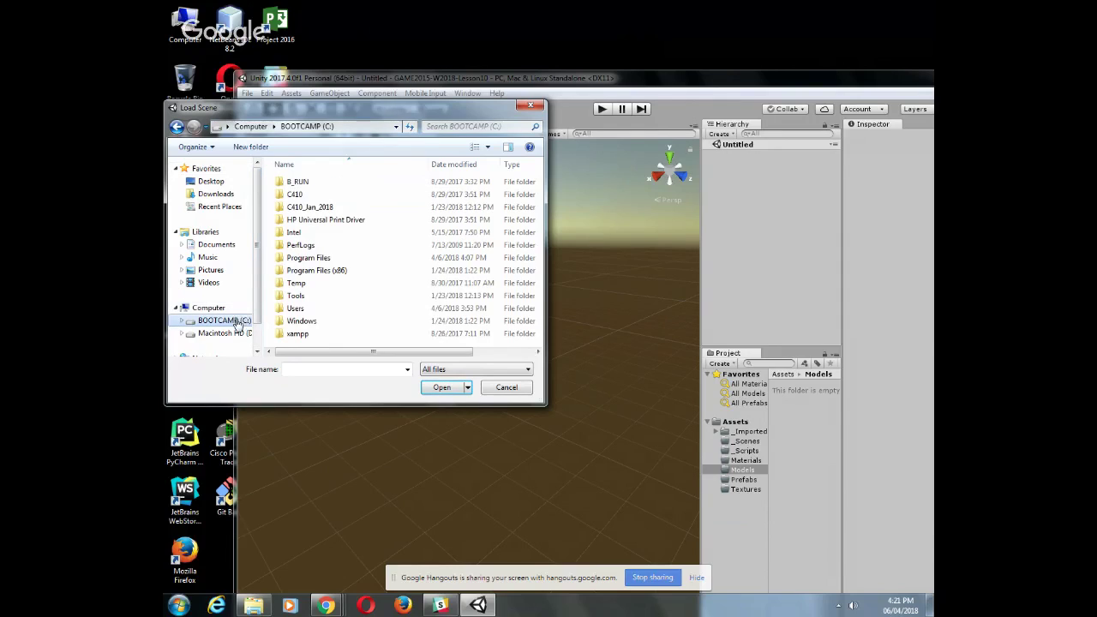
double_click(325, 313)
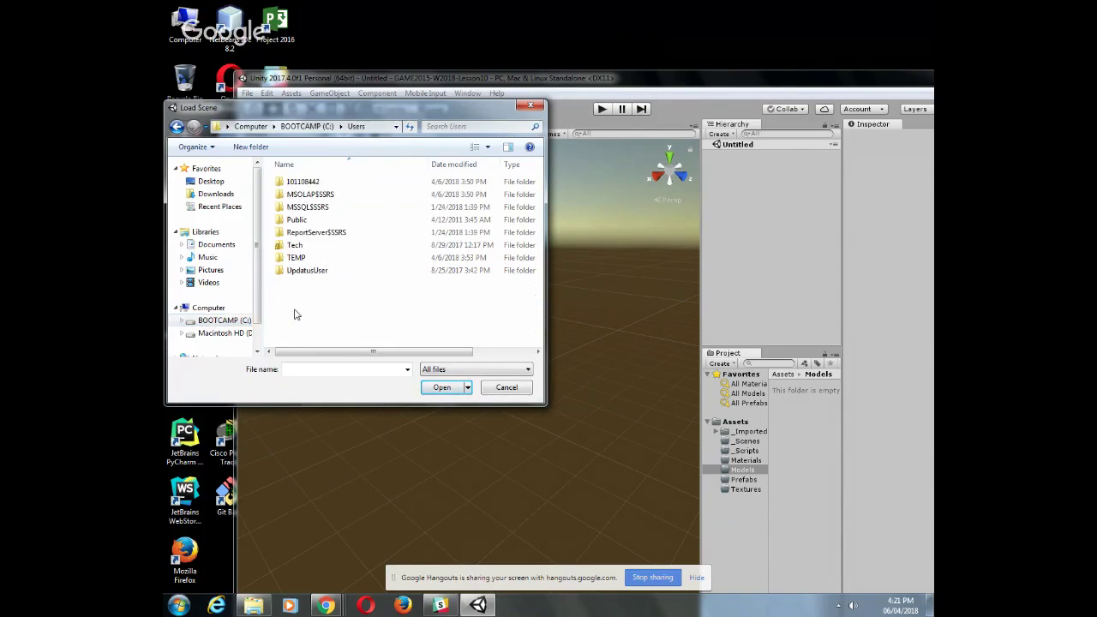
double_click(297, 248)
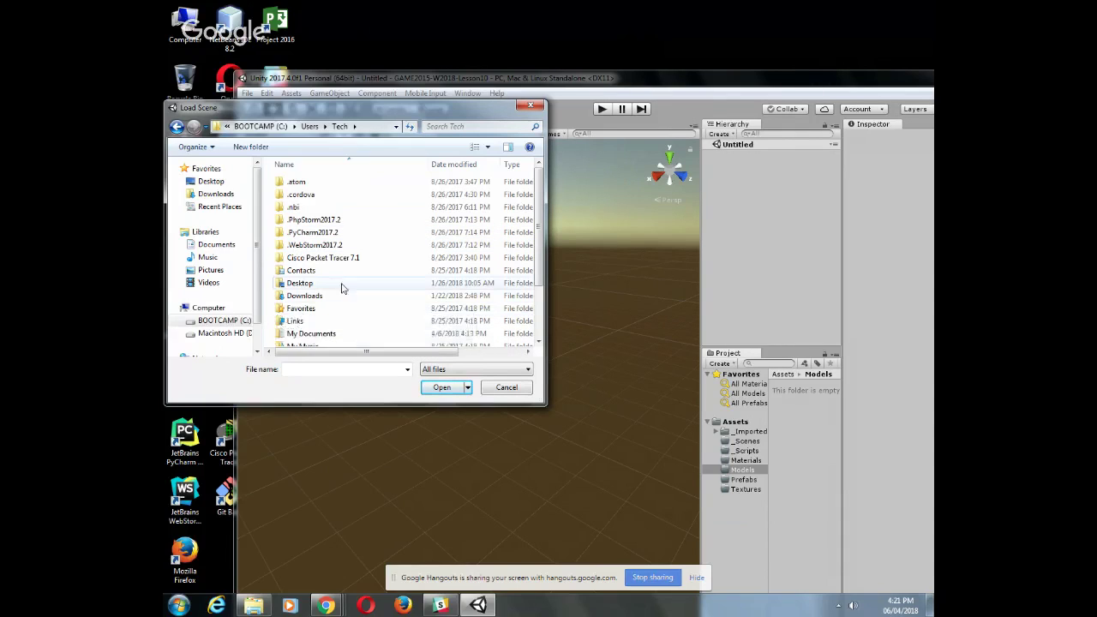
scroll(341, 286, "down", 2)
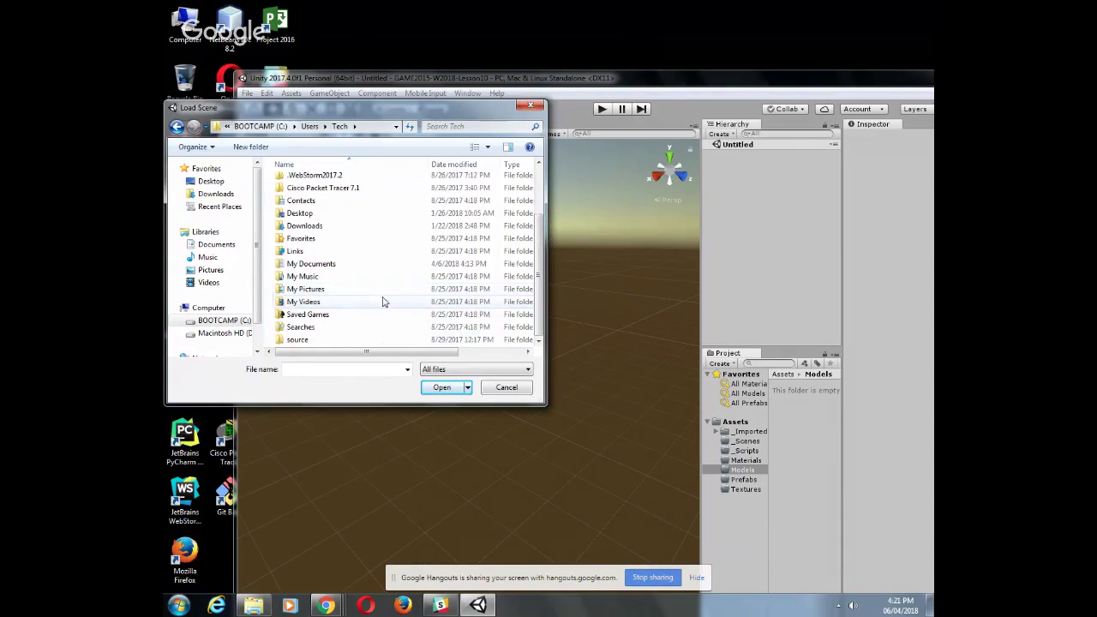
double_click(302, 264)
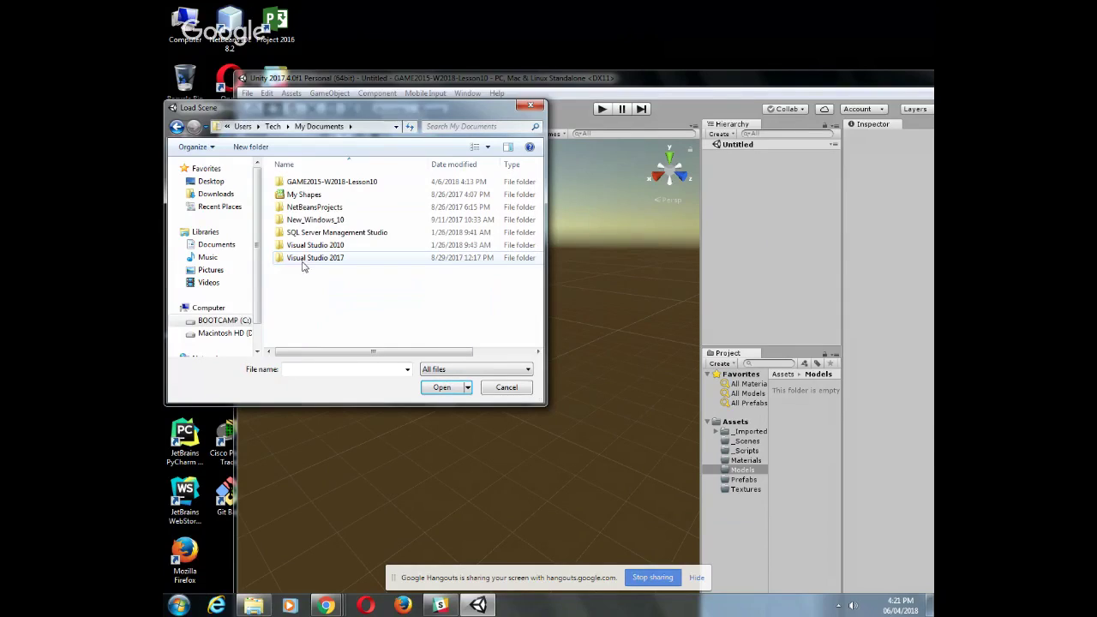
left_click(176, 126)
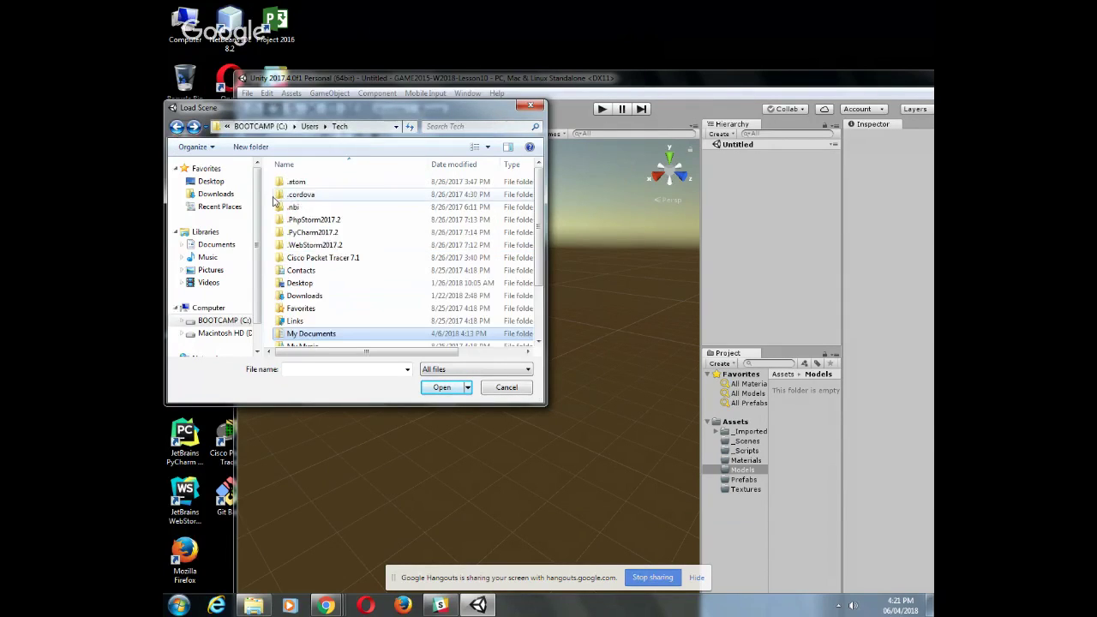
double_click(319, 296)
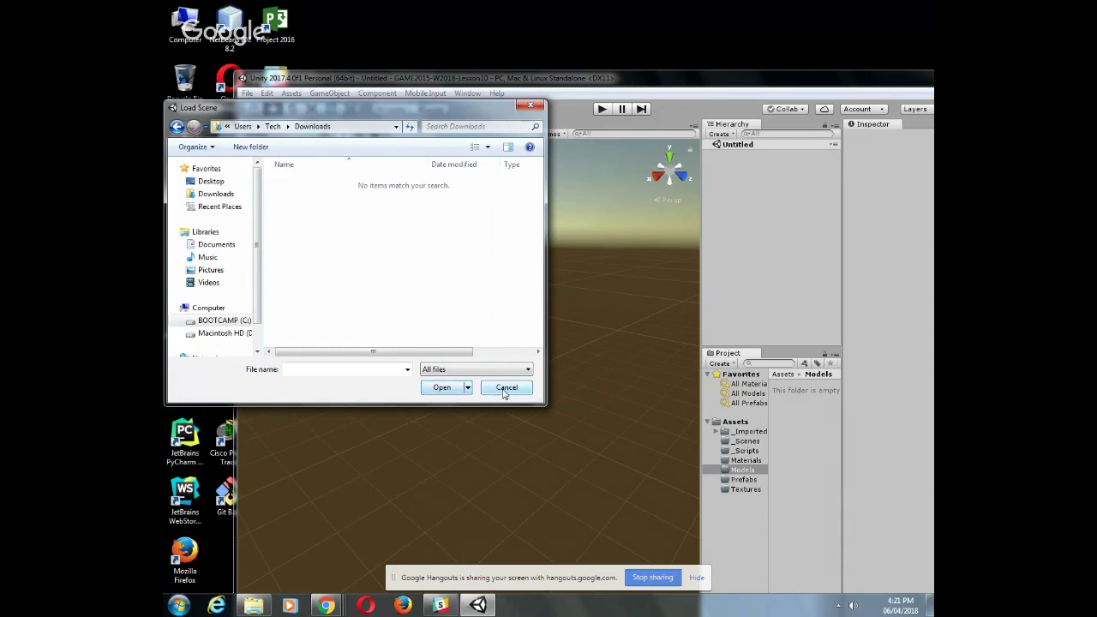
left_click(505, 387)
Copy intersection.fbx and tilesetv2 from the Downloads folder in Windows Explorer, and grant access to the C:\Users\Tech folder
left_click(253, 605)
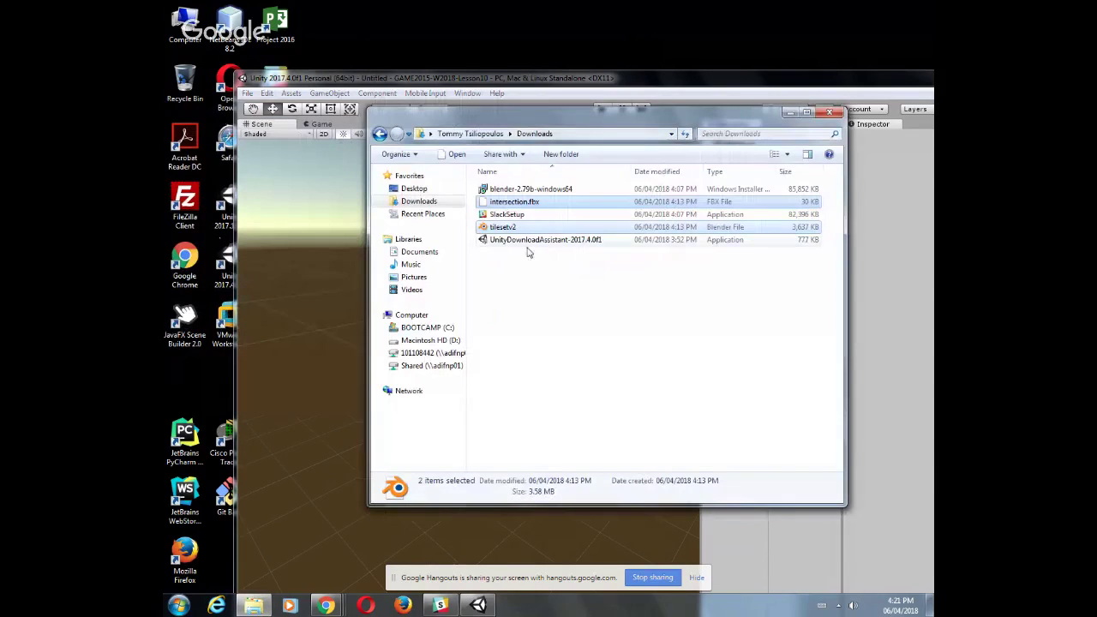
right_click(517, 203)
left_click(546, 342)
left_click(427, 327)
double_click(498, 340)
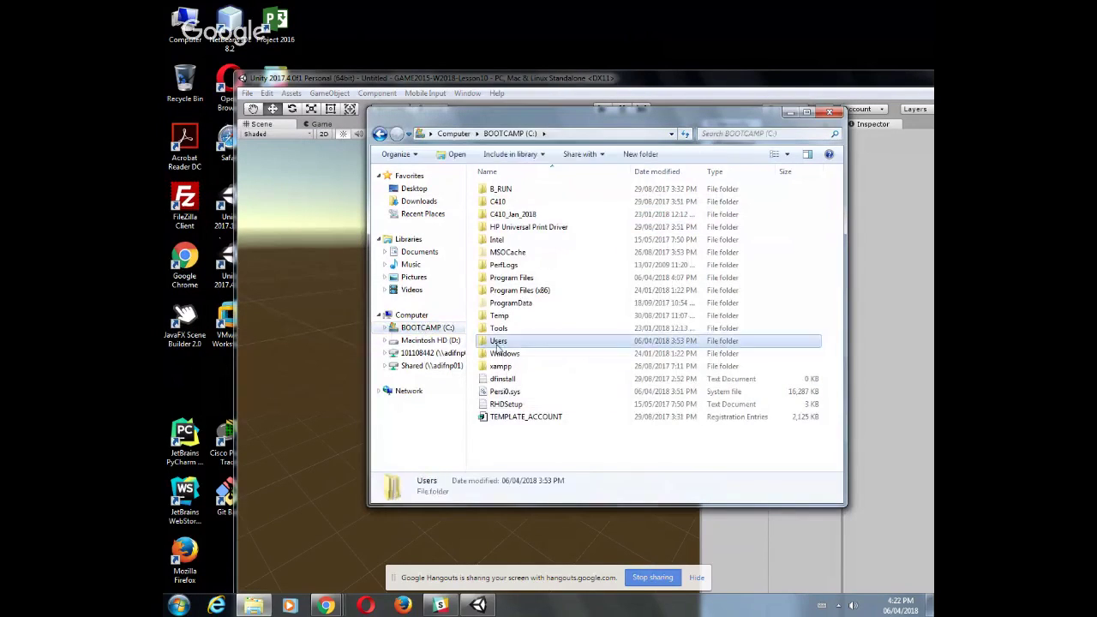
left_click(497, 279)
double_click(497, 280)
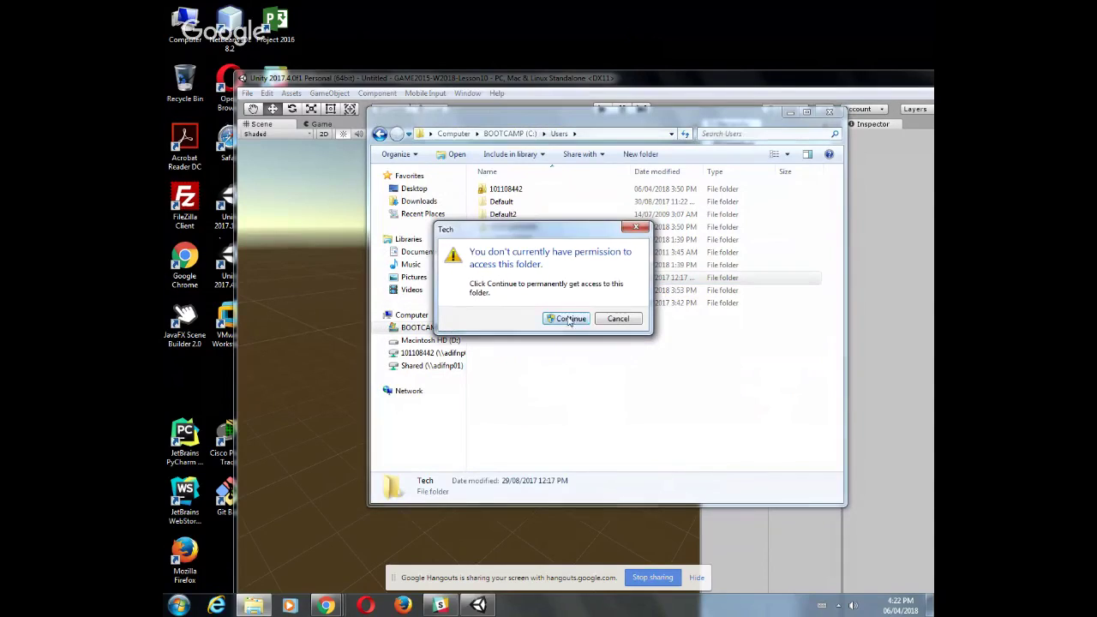
left_click(564, 316)
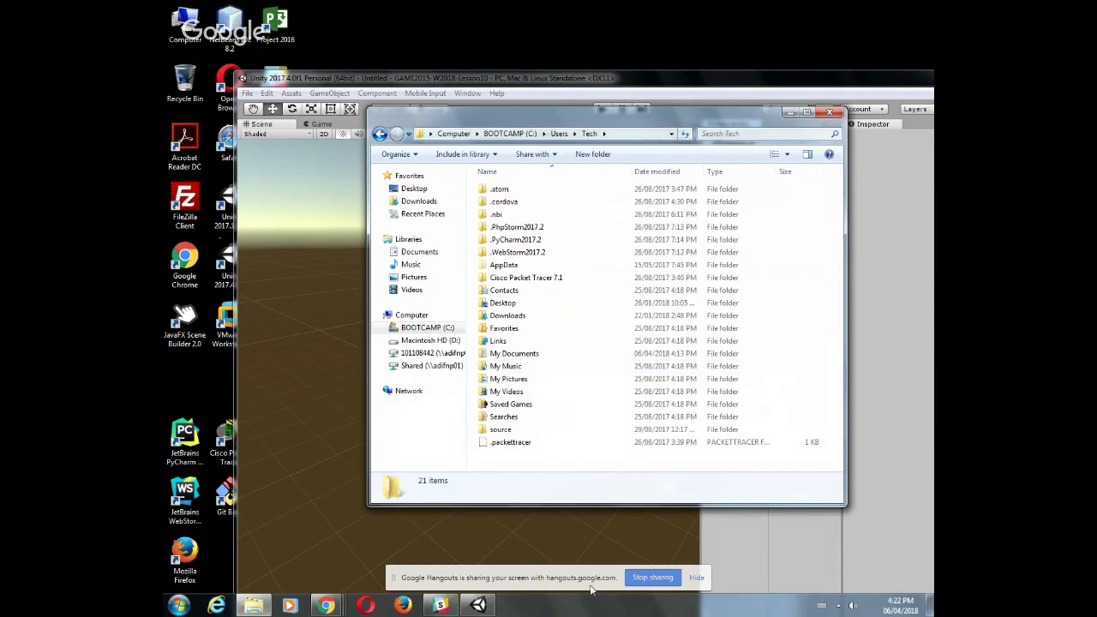
left_click(697, 578)
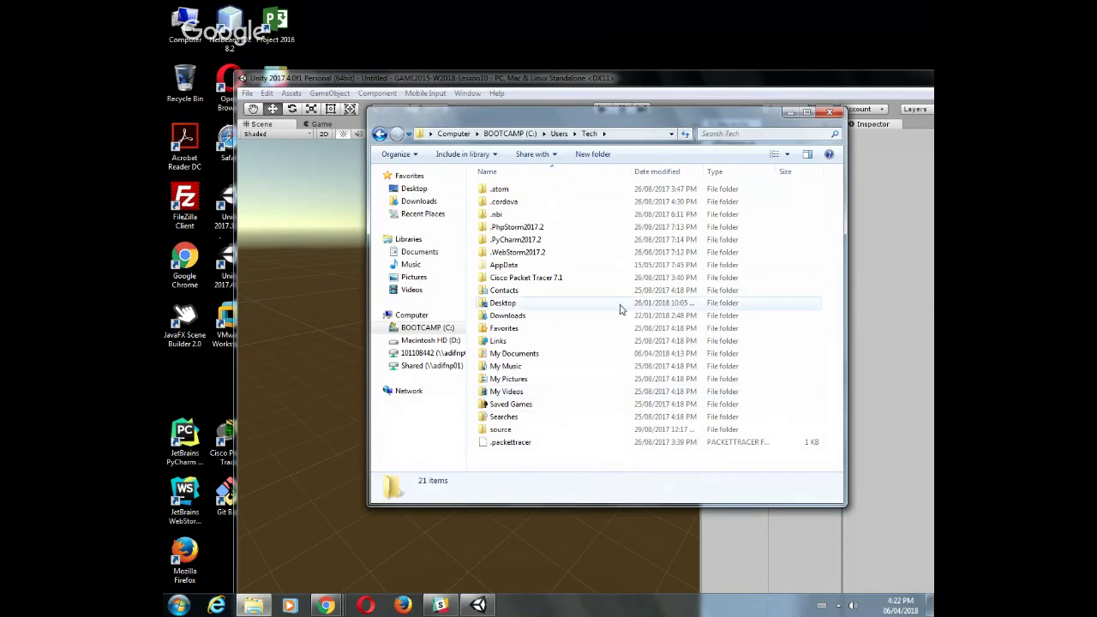
Check the Desktop folder of C:\Users\Tech, and paste the two copied model files into C:\Users\Tech\Downloads
left_click(505, 305)
double_click(508, 309)
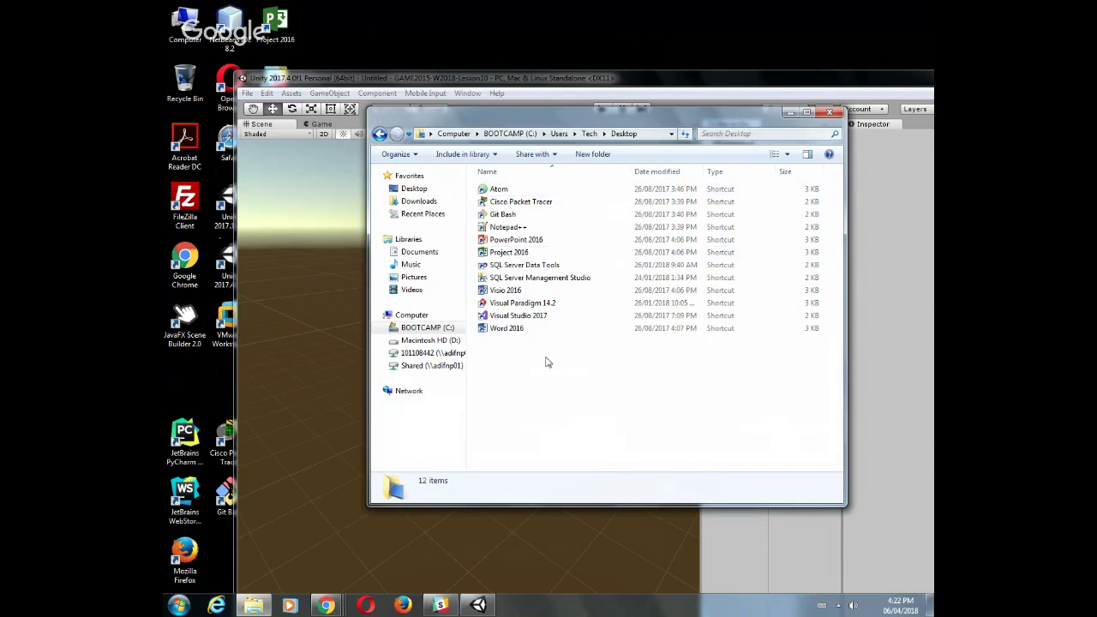
left_click(429, 328)
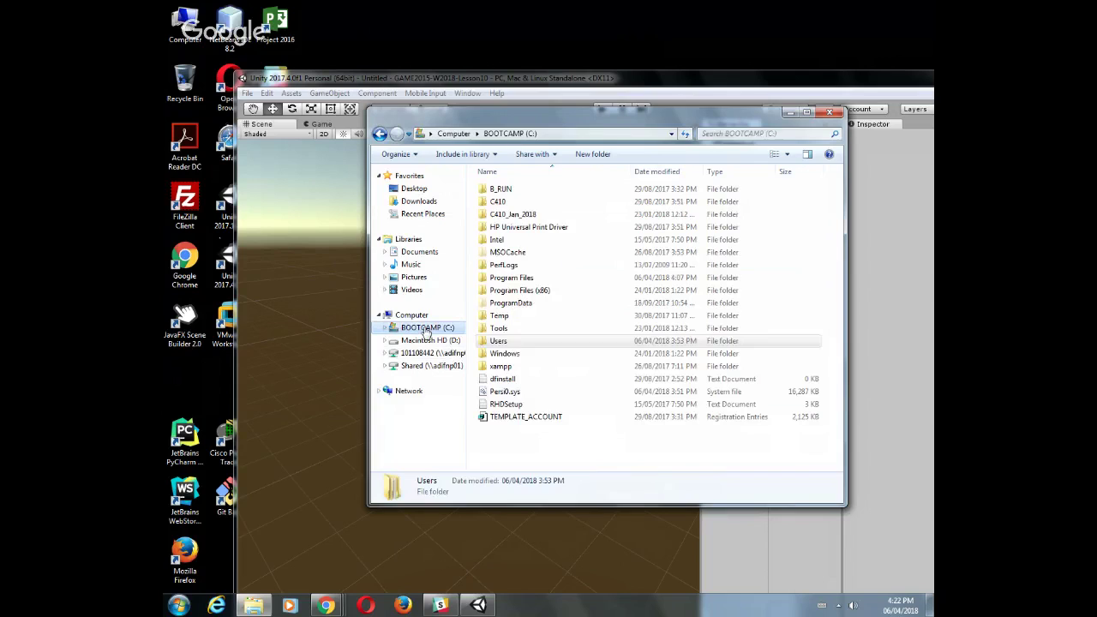
double_click(514, 341)
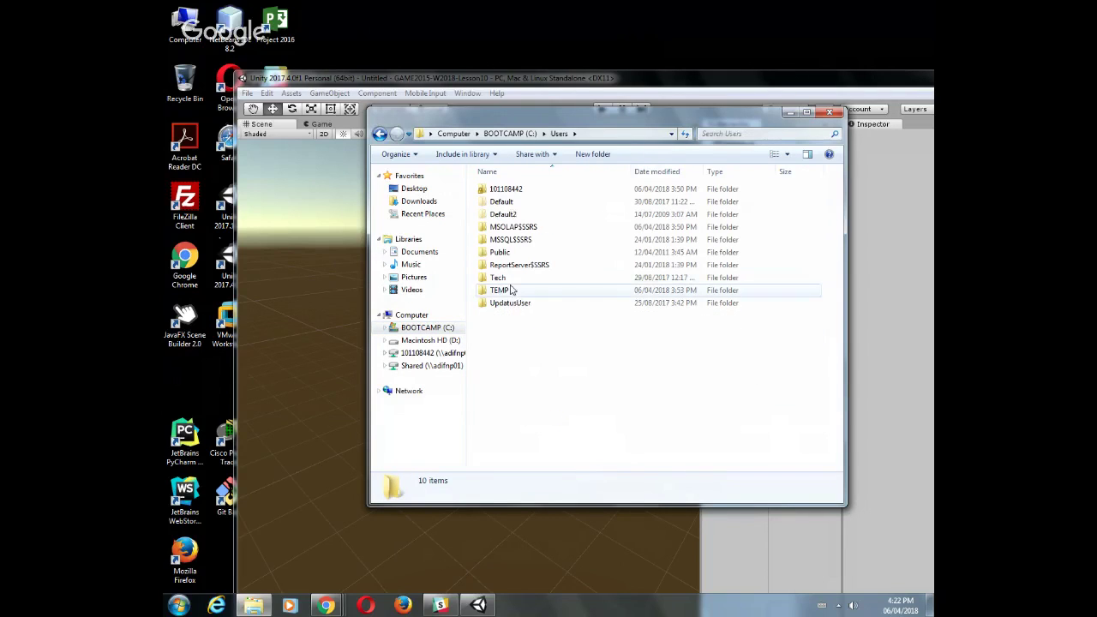
double_click(504, 288)
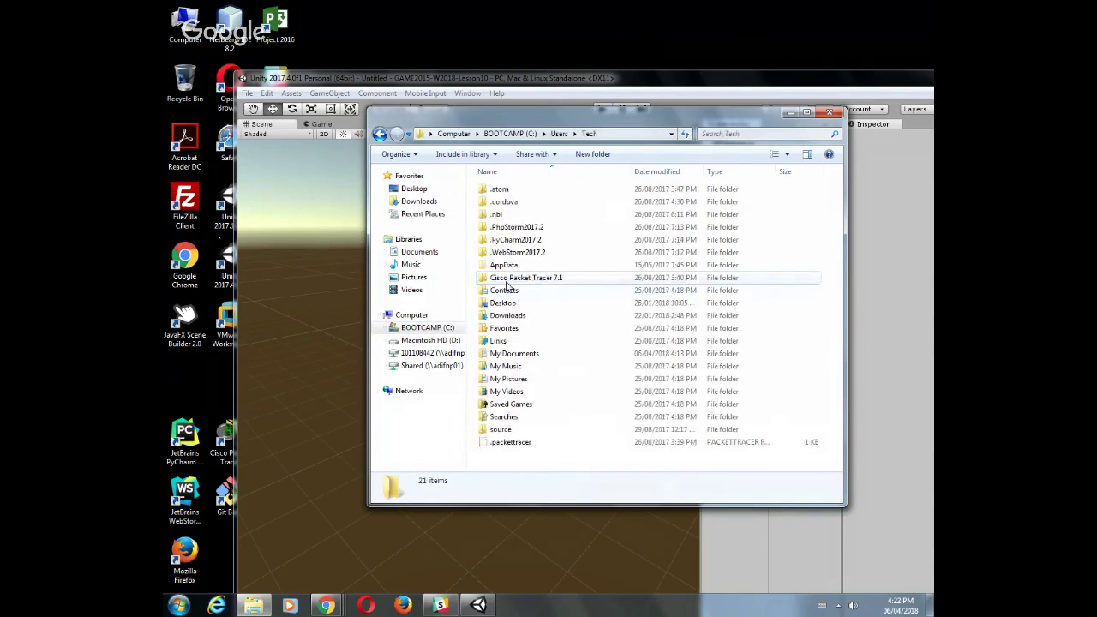
double_click(533, 317)
right_click(526, 248)
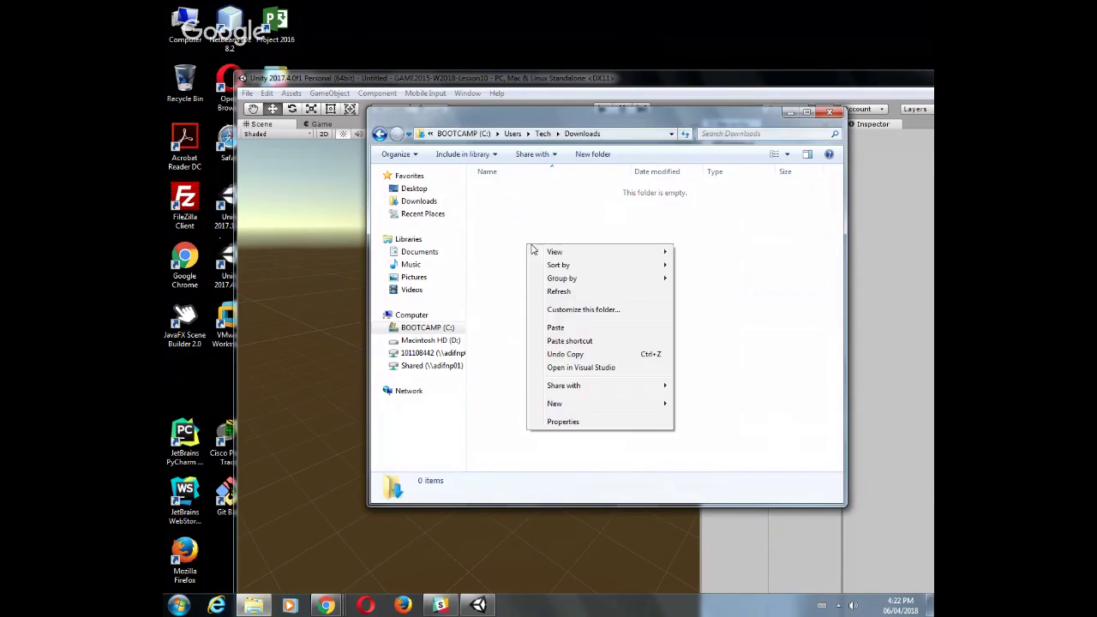
left_click(557, 329)
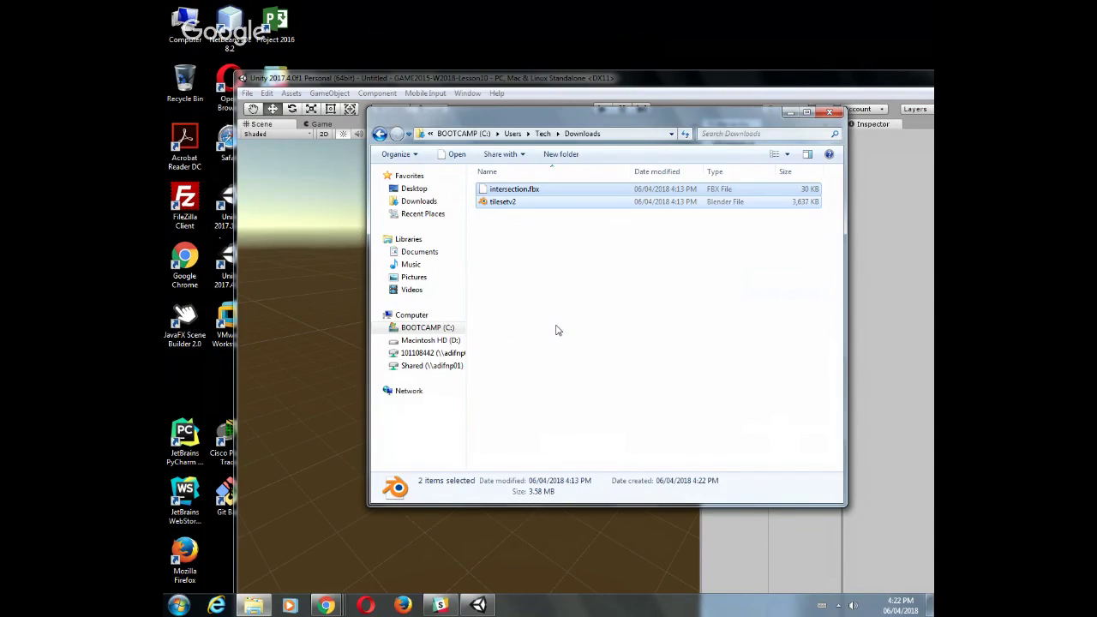
Switch back to Unity and import intersection.fbx from the Downloads folder as a new asset
left_click(344, 83)
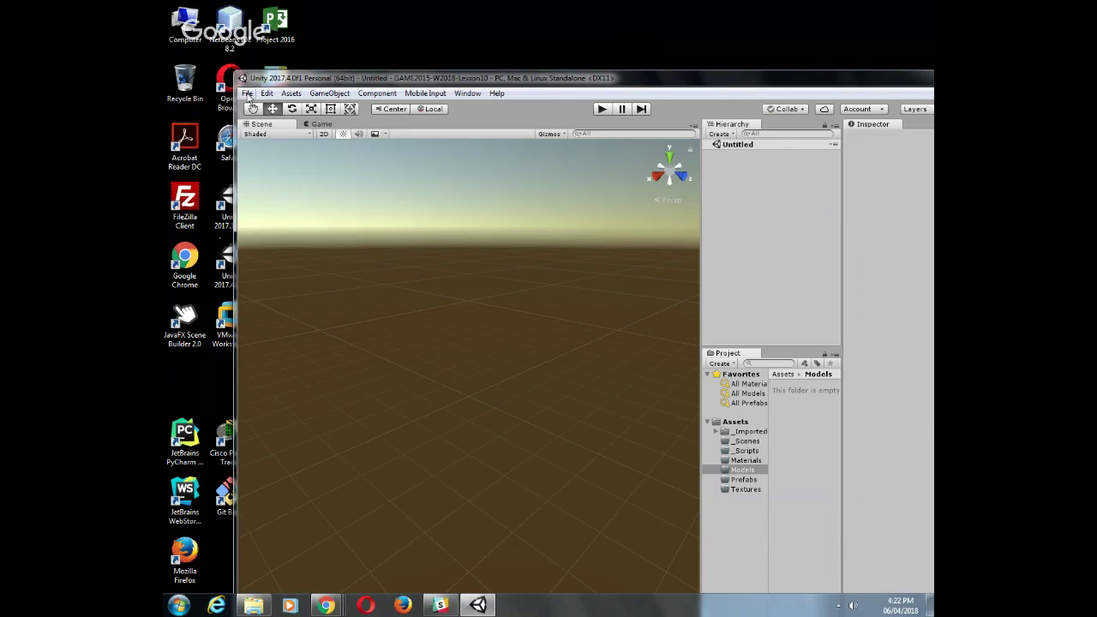
left_click(248, 93)
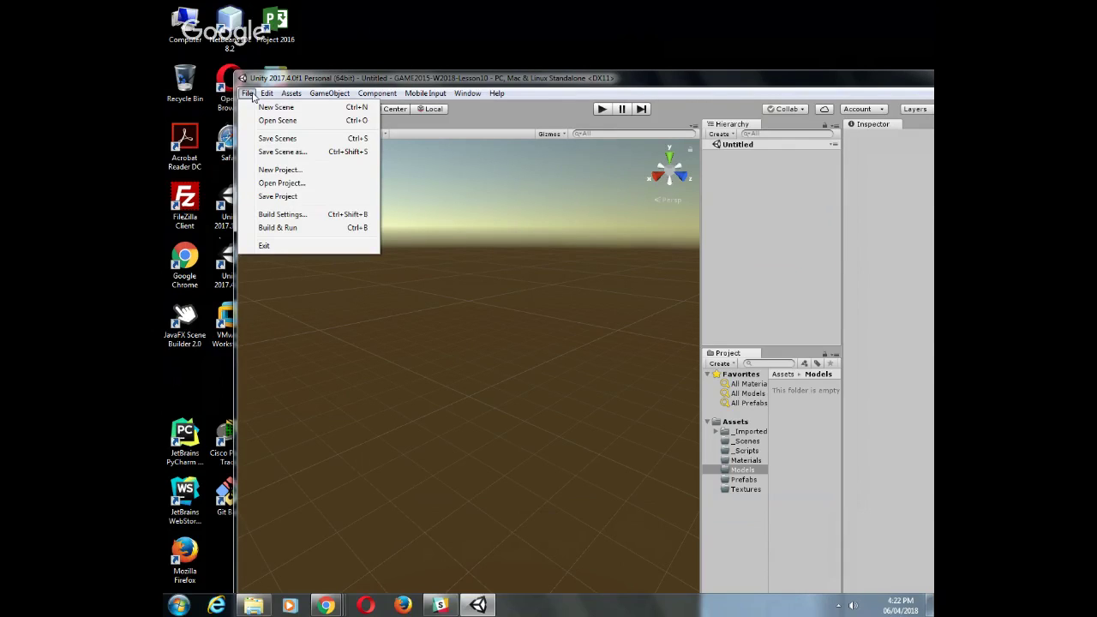
mouse_move(293, 94)
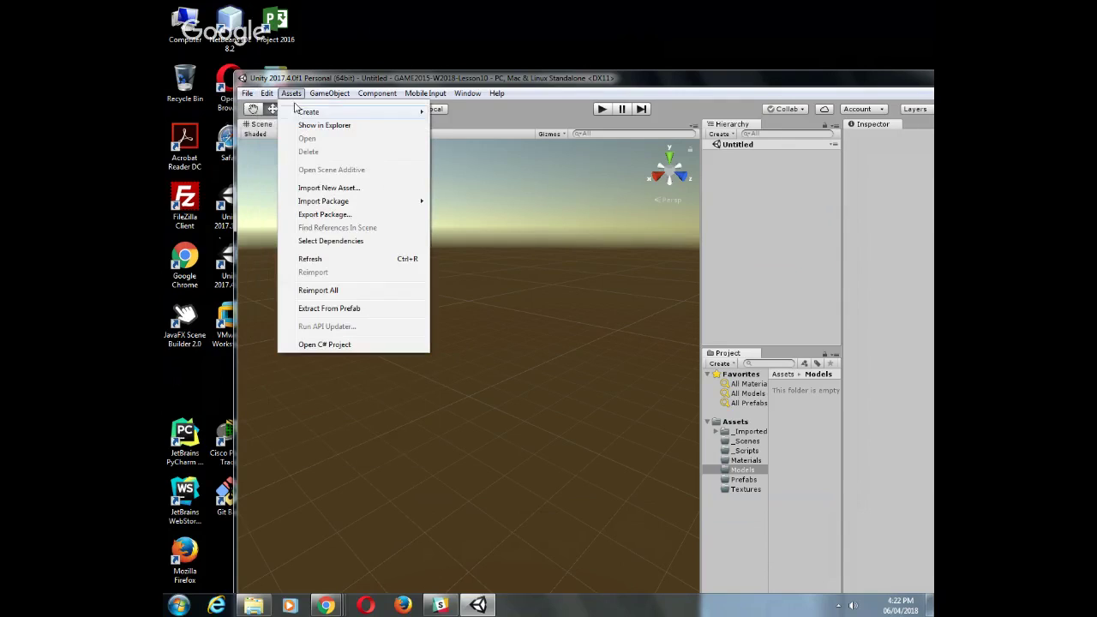
left_click(329, 188)
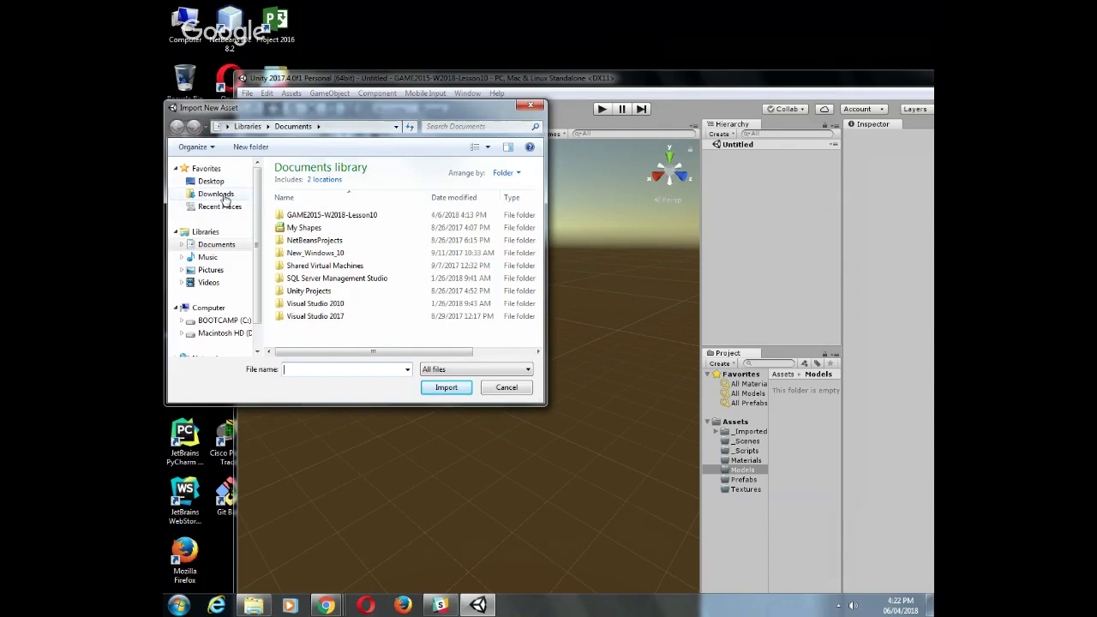
left_click(219, 195)
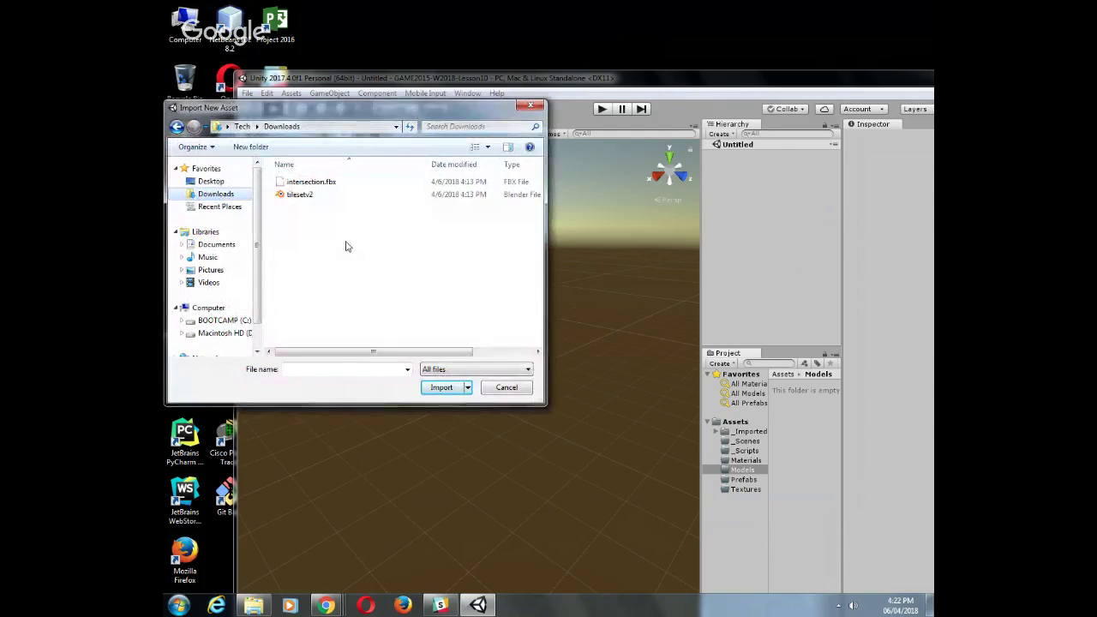
left_click(310, 182)
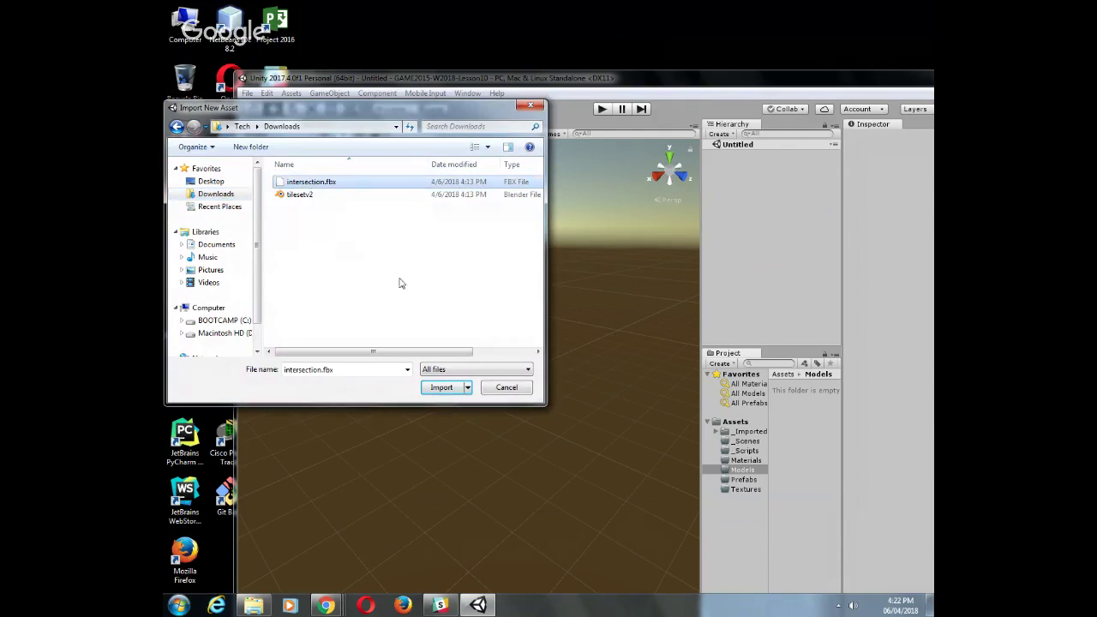
left_click(441, 387)
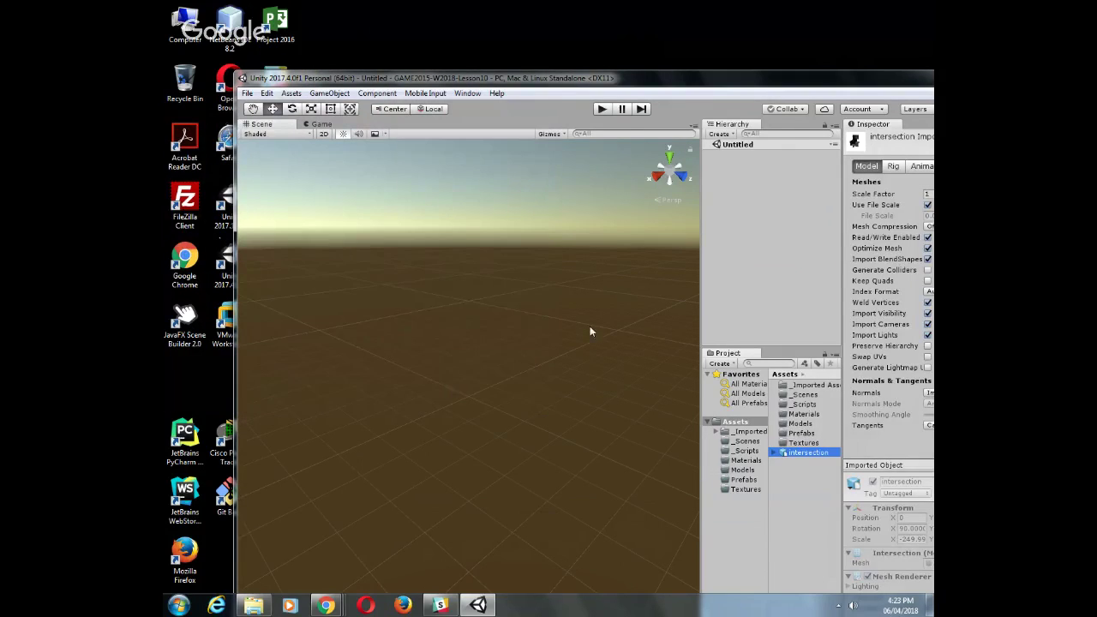
Maximize the Unity window, move the intersection model into the Models folder, and select it there
double_click(654, 83)
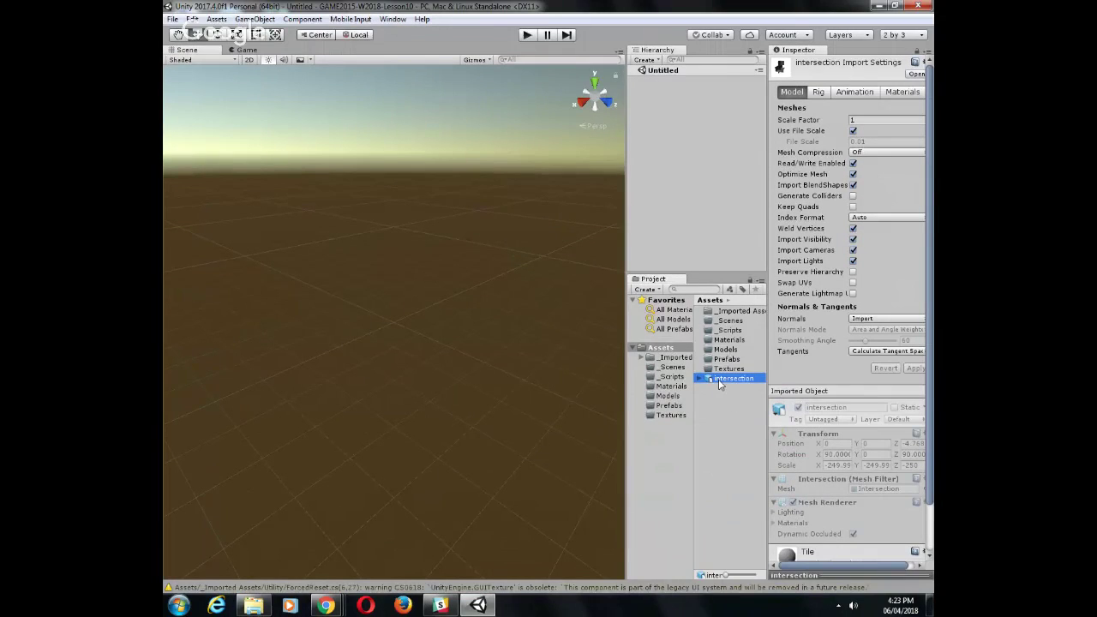
left_click_drag(718, 379, 668, 396)
double_click(725, 349)
left_click(716, 314)
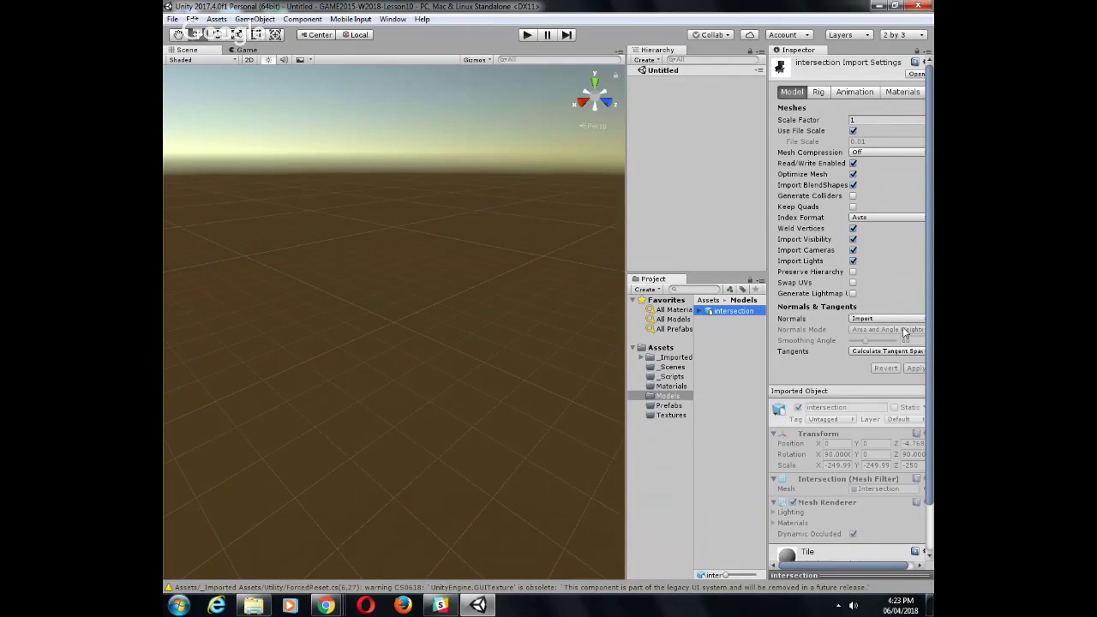
Enable lightmap UV and collider generation for the intersection model, disable importing cameras and lights, and apply the import settings
left_click(853, 293)
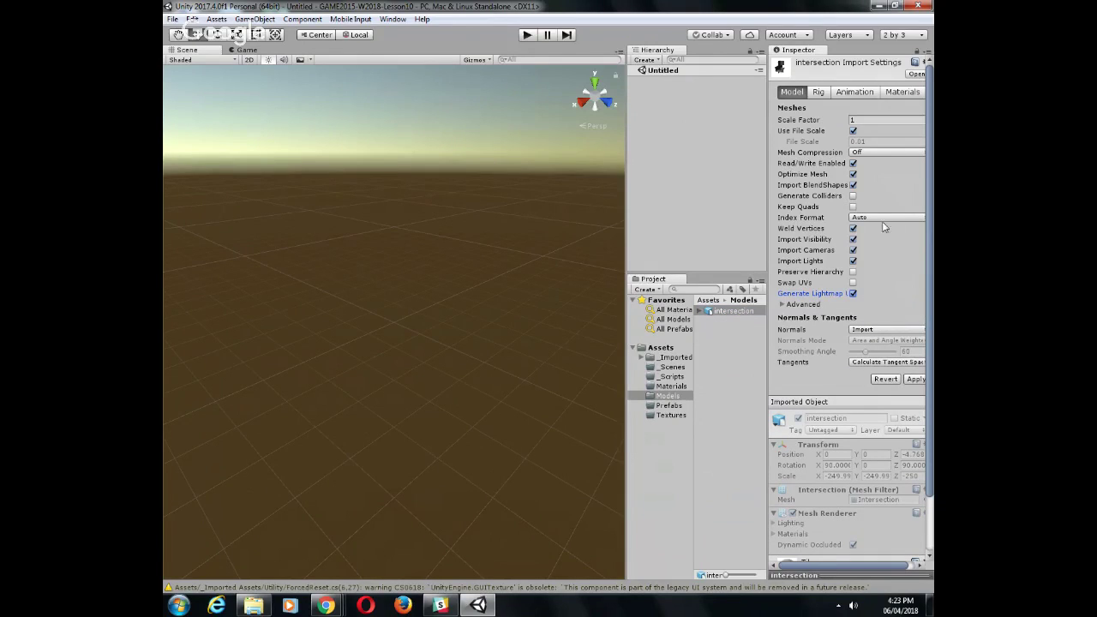
left_click(853, 197)
left_click(852, 250)
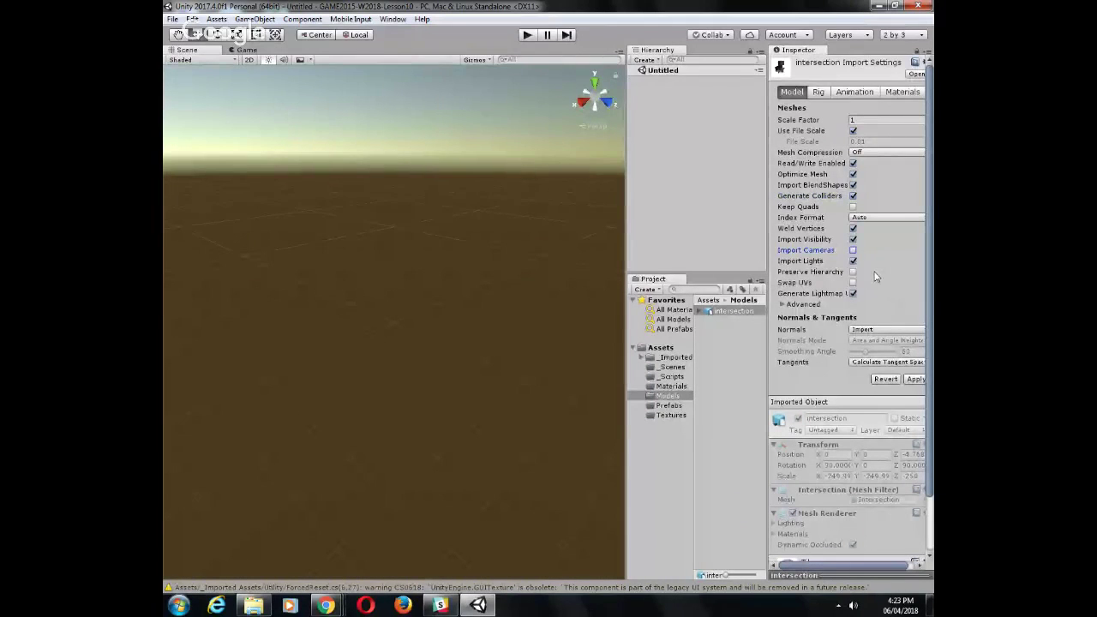
left_click(853, 260)
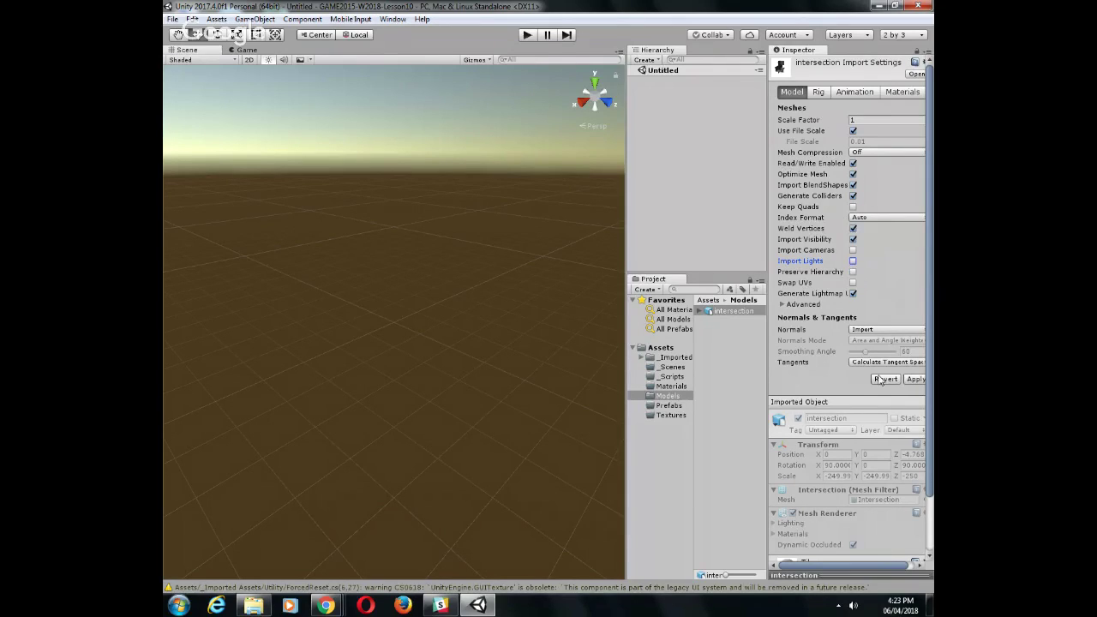
left_click(913, 379)
Add the intersection model to the scene hierarchy and center it in the Scene view
left_click_drag(724, 312, 674, 163)
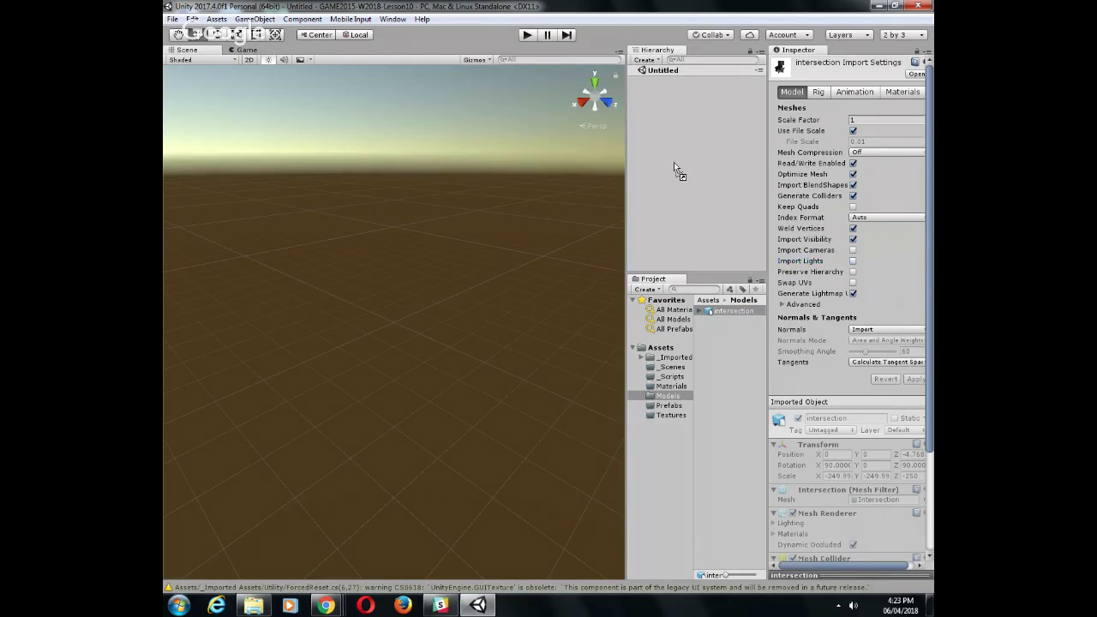
left_click_drag(646, 88, 654, 104)
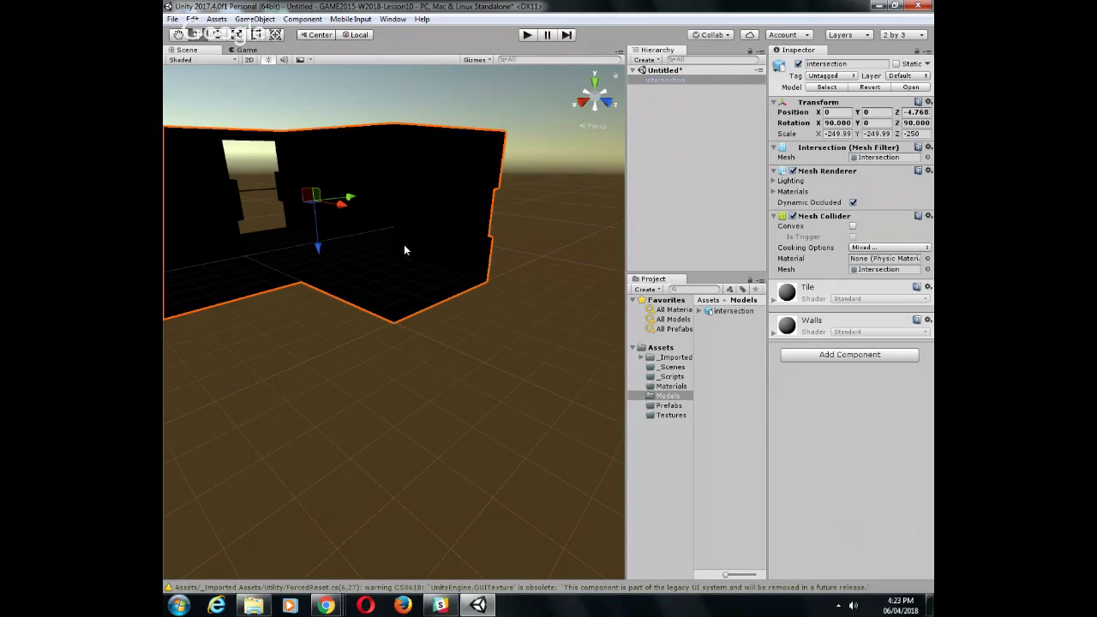
scroll(368, 175, "down", 6)
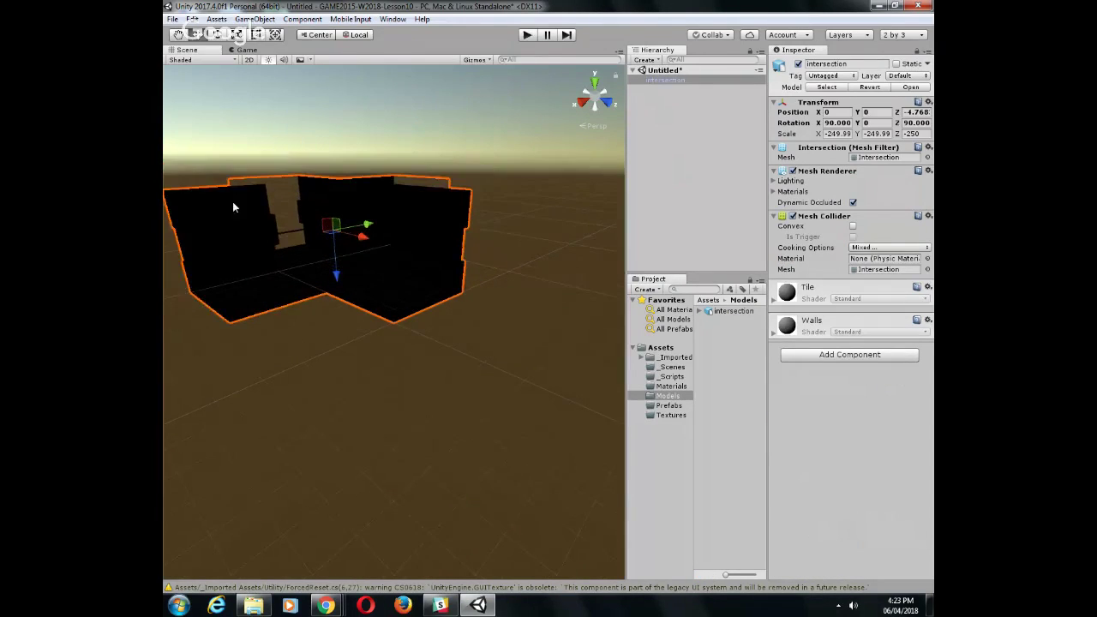
middle_click_drag(232, 201, 343, 299)
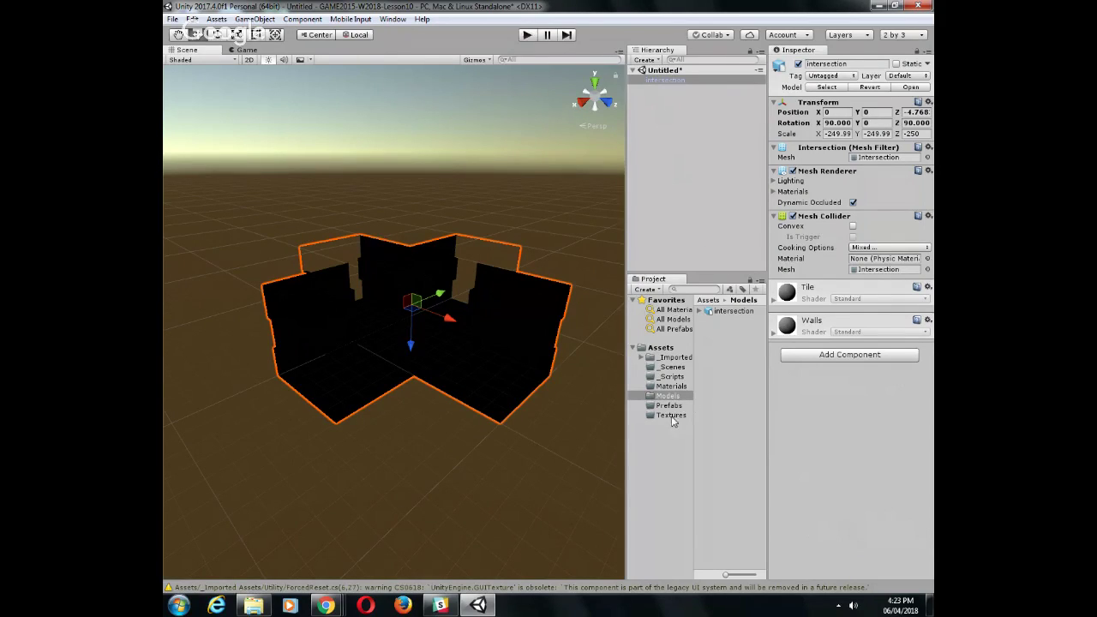
Add the FPSController prefab from the imported Characters package's first-person character prefabs to the scene
left_click(664, 348)
left_click(672, 358)
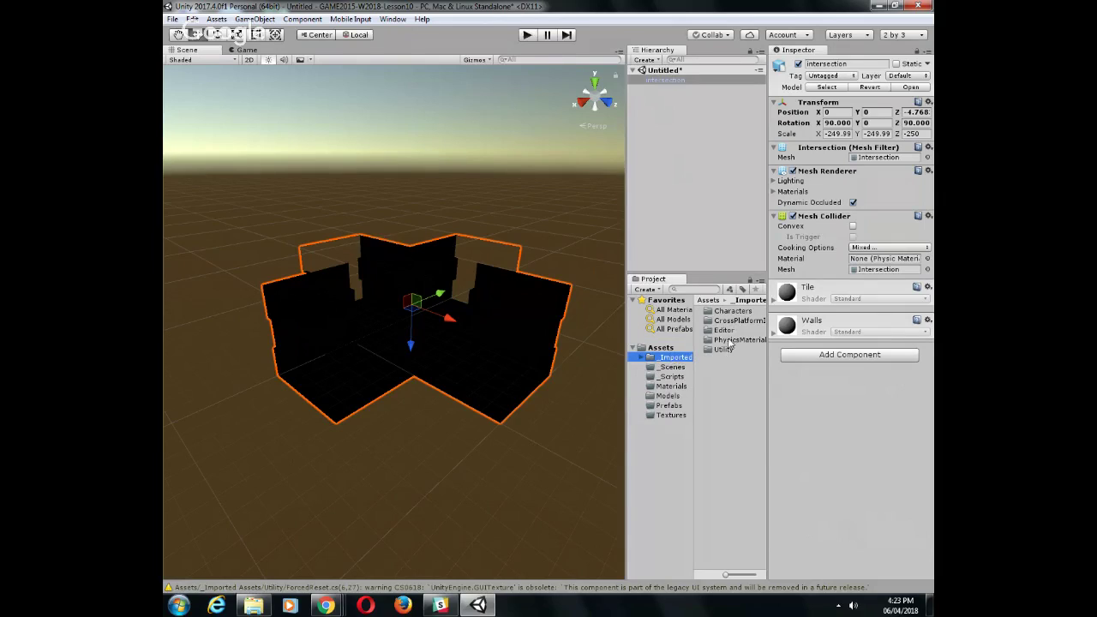
double_click(732, 311)
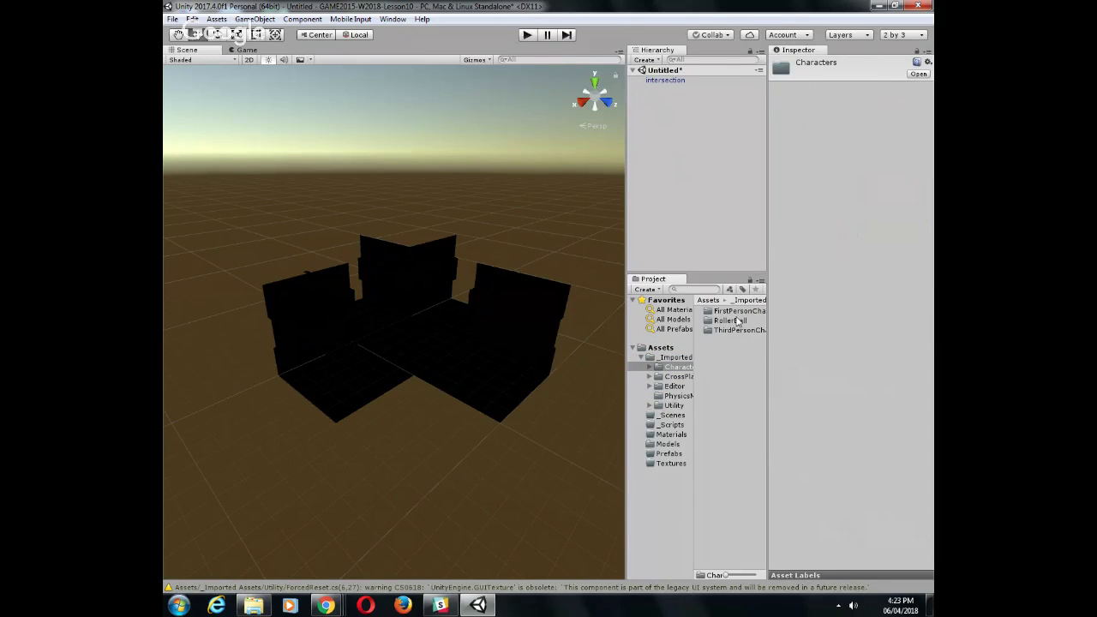
double_click(732, 311)
double_click(729, 320)
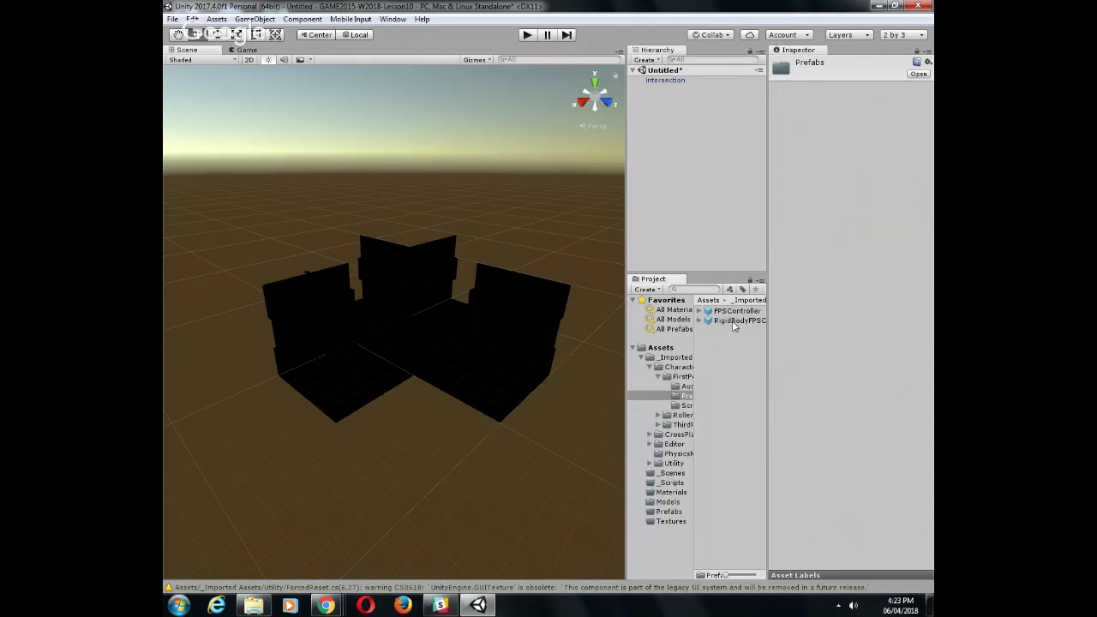
left_click(738, 311)
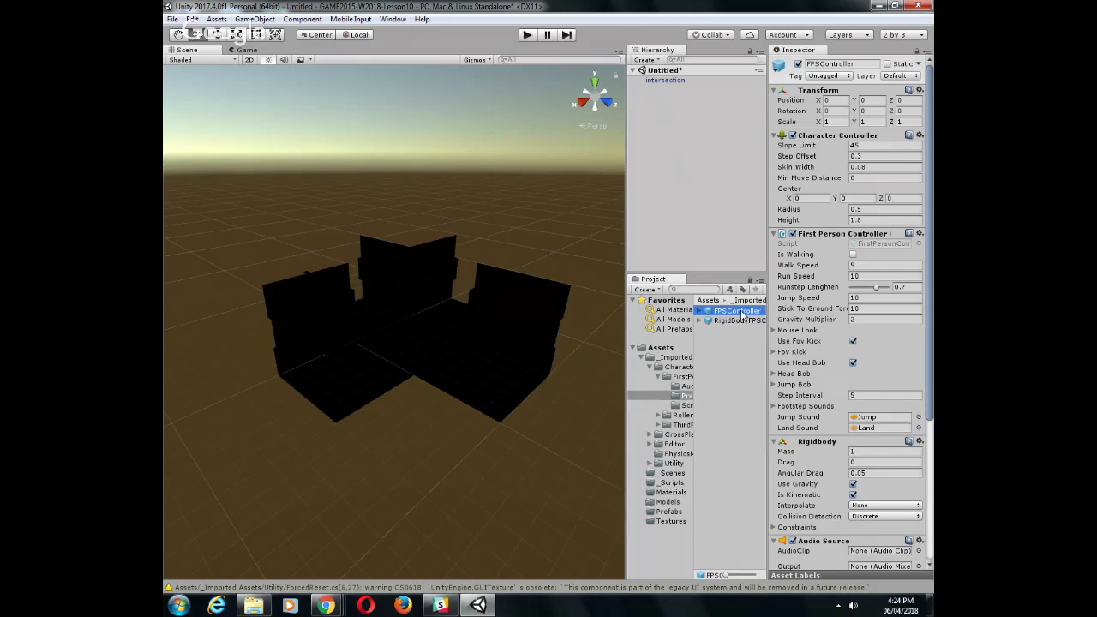
left_click_drag(742, 315, 647, 101)
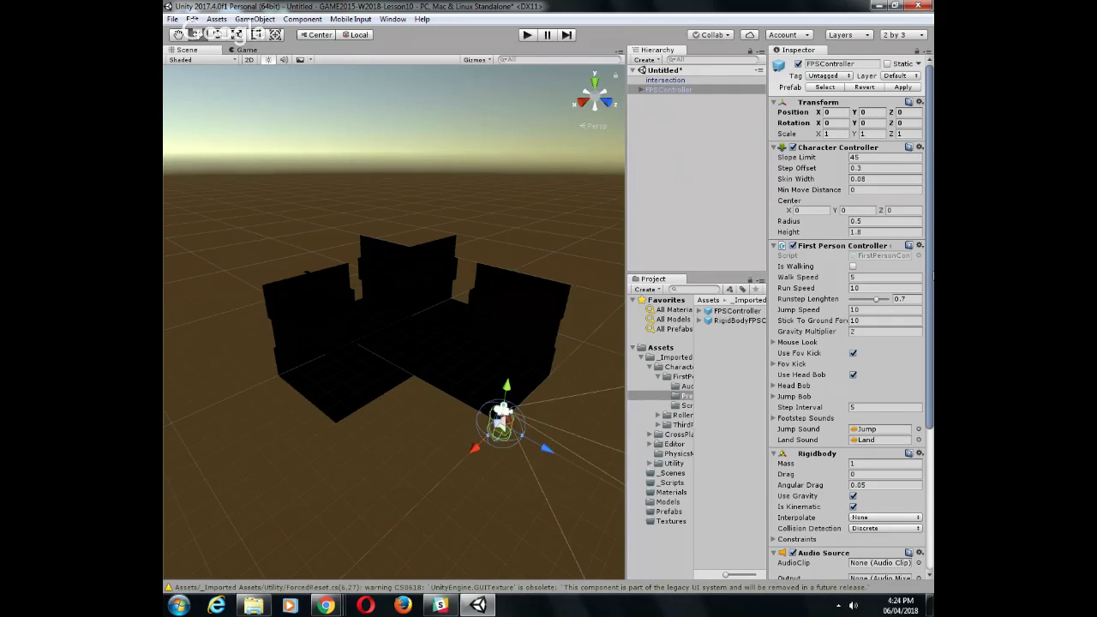
Rename the FPSController object as Player
left_click(853, 64)
type("Player")
key("Return")
Move the Player into the intersection's corridor and raise it above the floor, to about Y 1.36, Z -7.37
left_click_drag(546, 447, 281, 362)
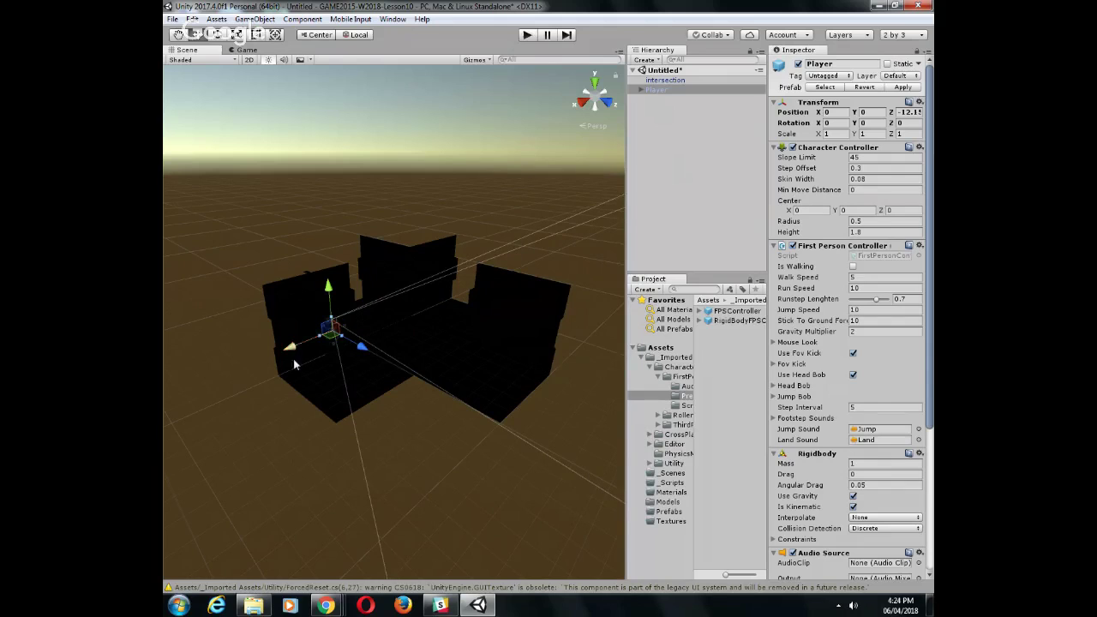
middle_click_drag(263, 332, 324, 311)
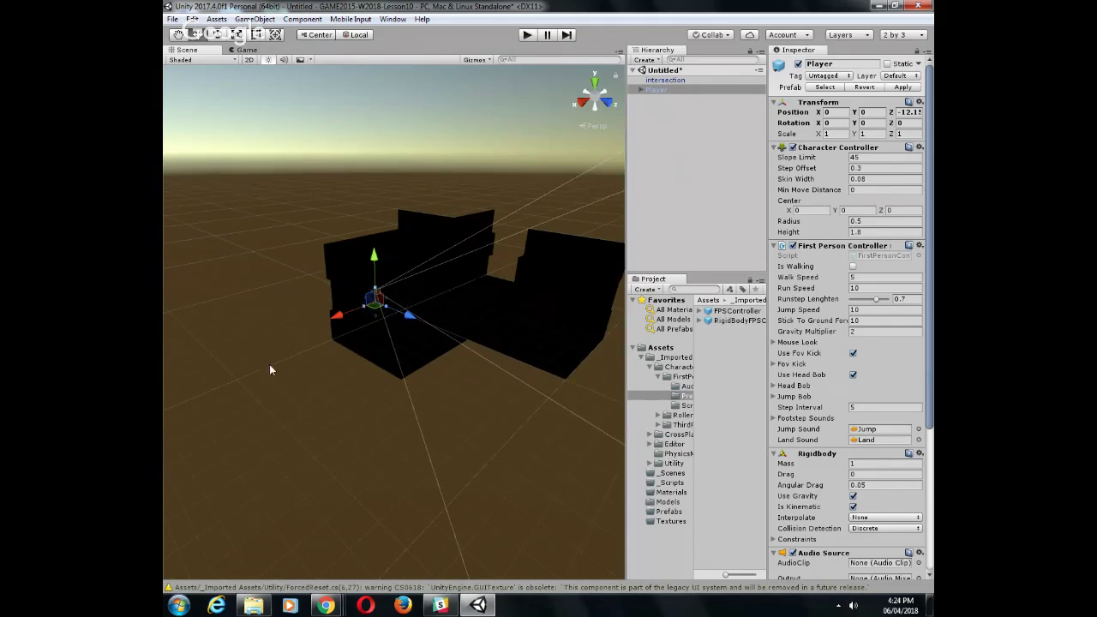
right_click_drag(269, 369, 474, 367)
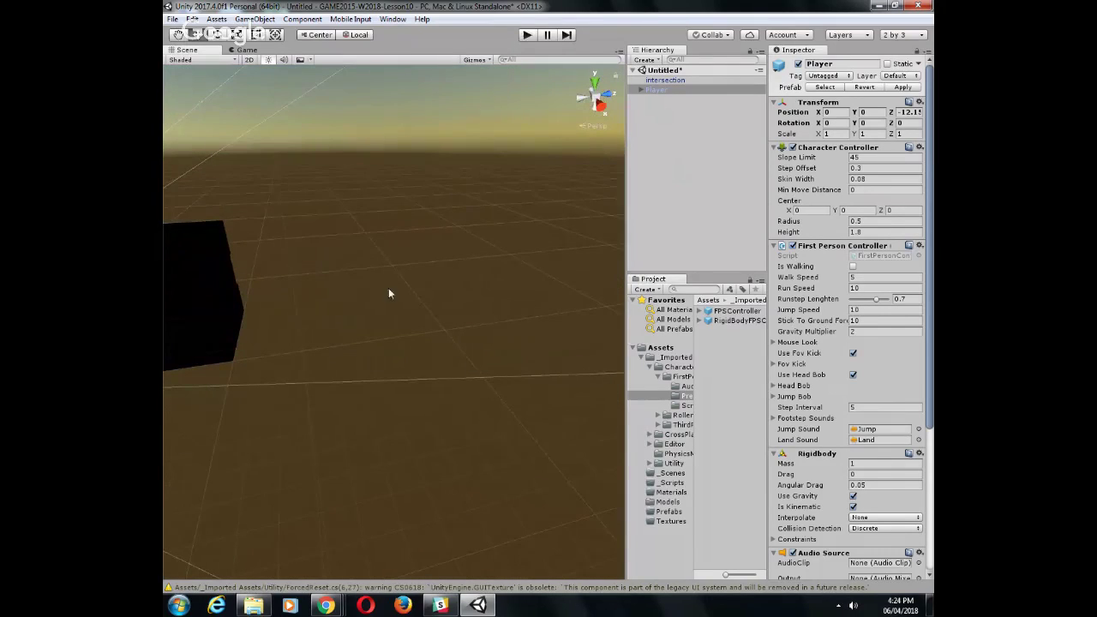
middle_click_drag(358, 293, 437, 277)
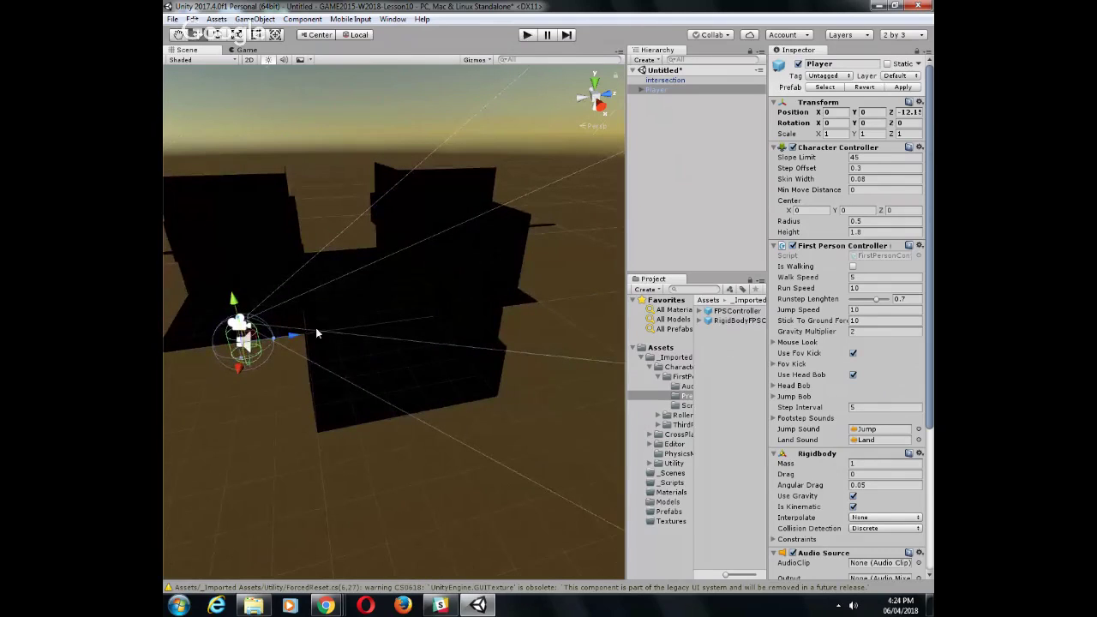
left_click_drag(298, 338, 420, 318)
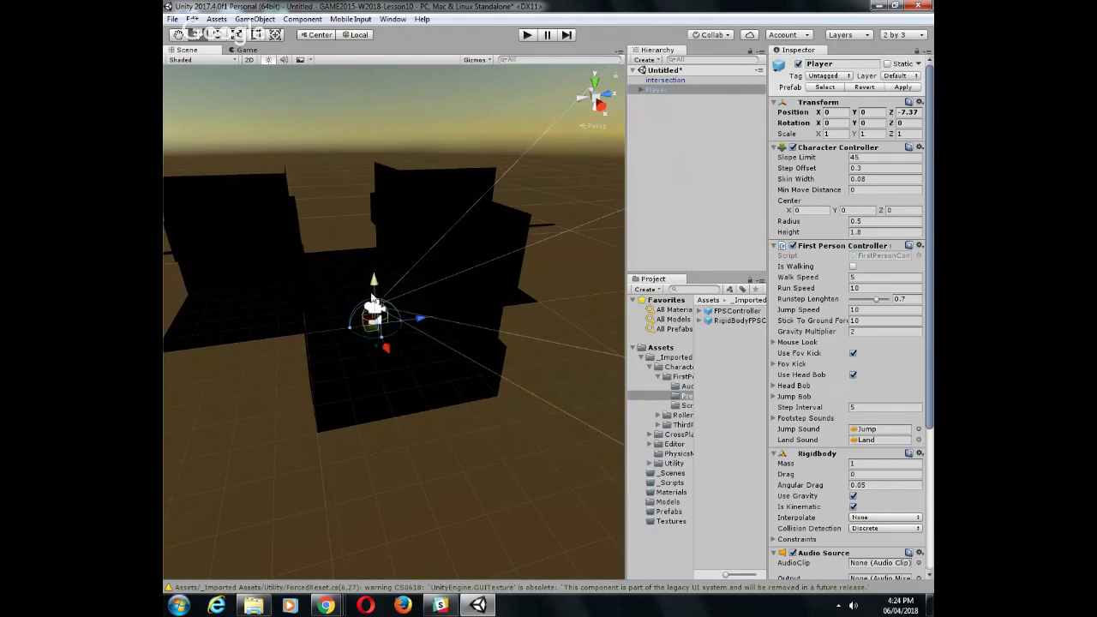
left_click_drag(374, 287, 374, 249)
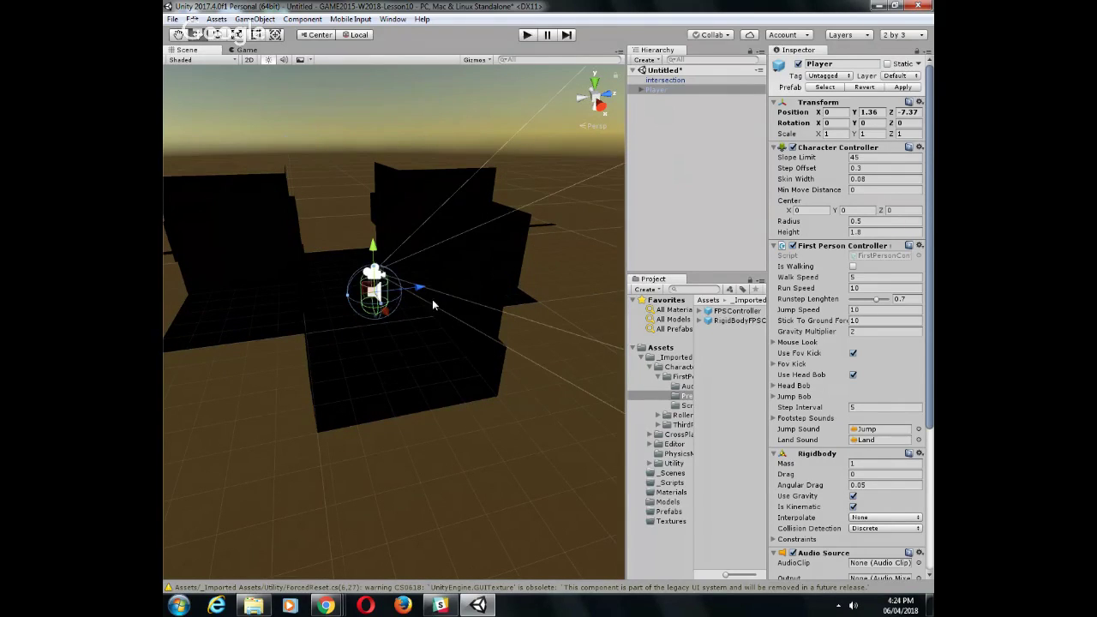
middle_click_drag(433, 302, 411, 234)
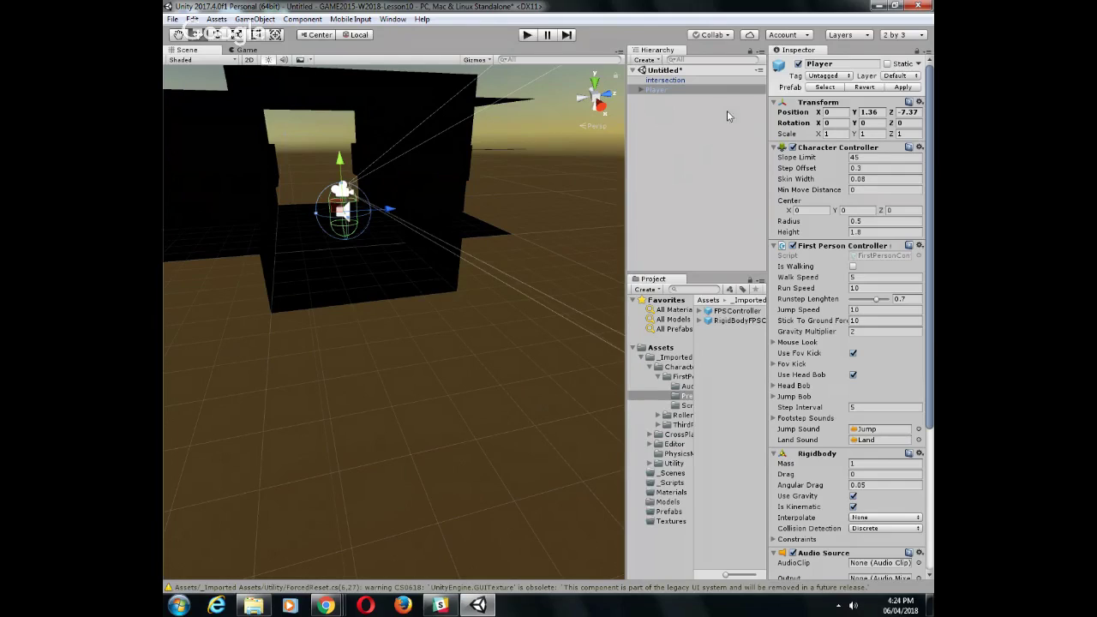
Rename the Player's FirstPersonCharacter child object as PlayerCam
left_click(655, 89)
left_click(640, 89)
left_click(685, 100)
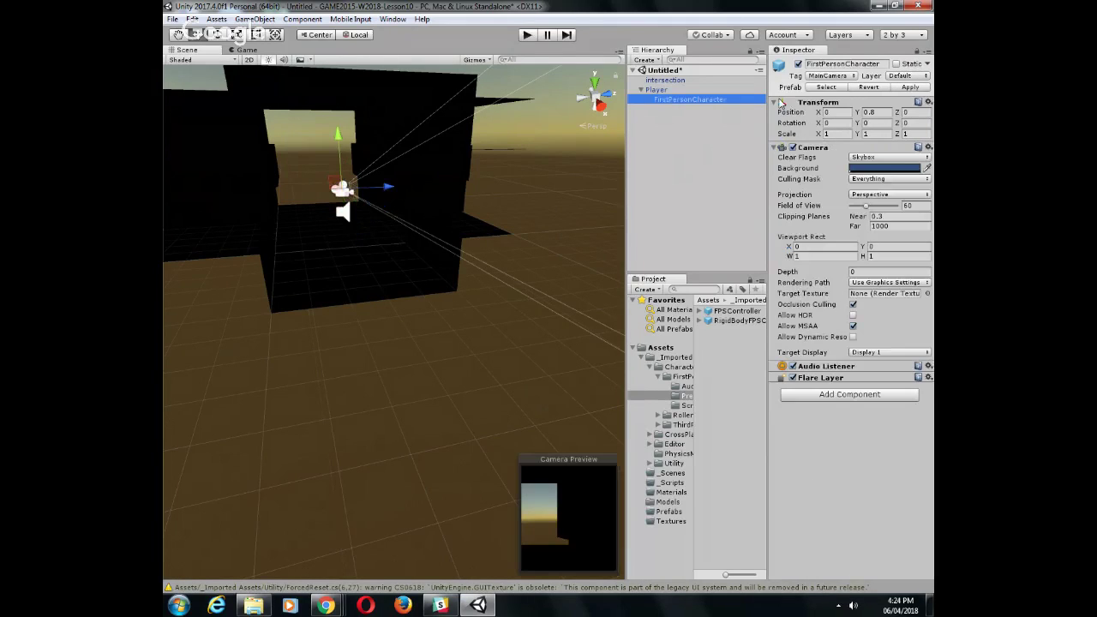
left_click(867, 64)
type("PlayerCam")
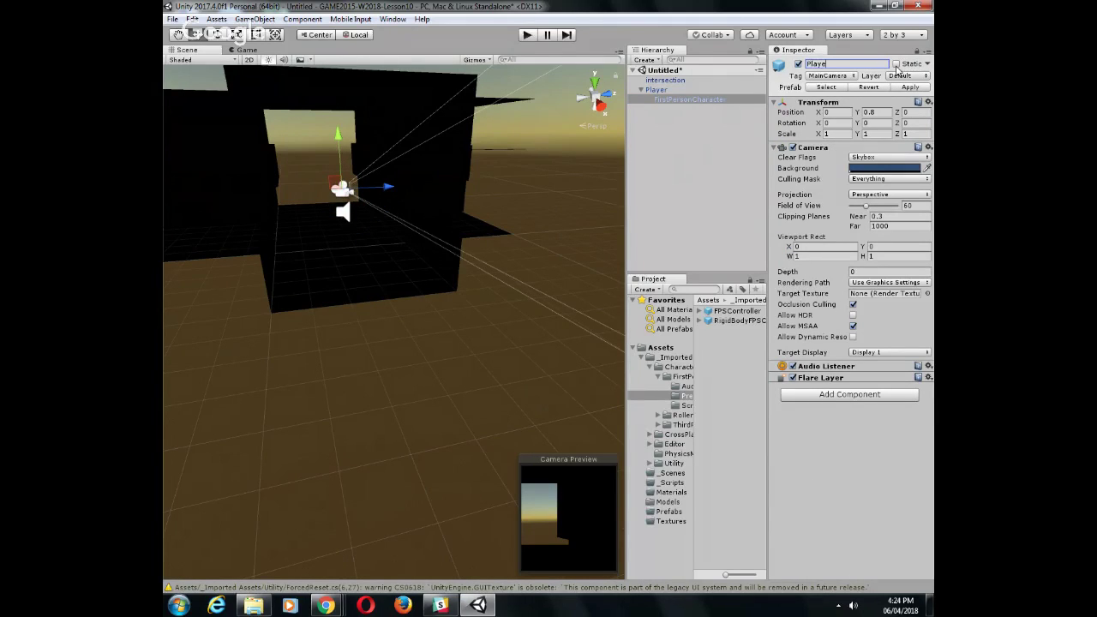
key("Return")
Examine the layer options for PlayerCam and the user layer slots in the Tags & Layers settings
left_click(913, 77)
left_click(853, 168)
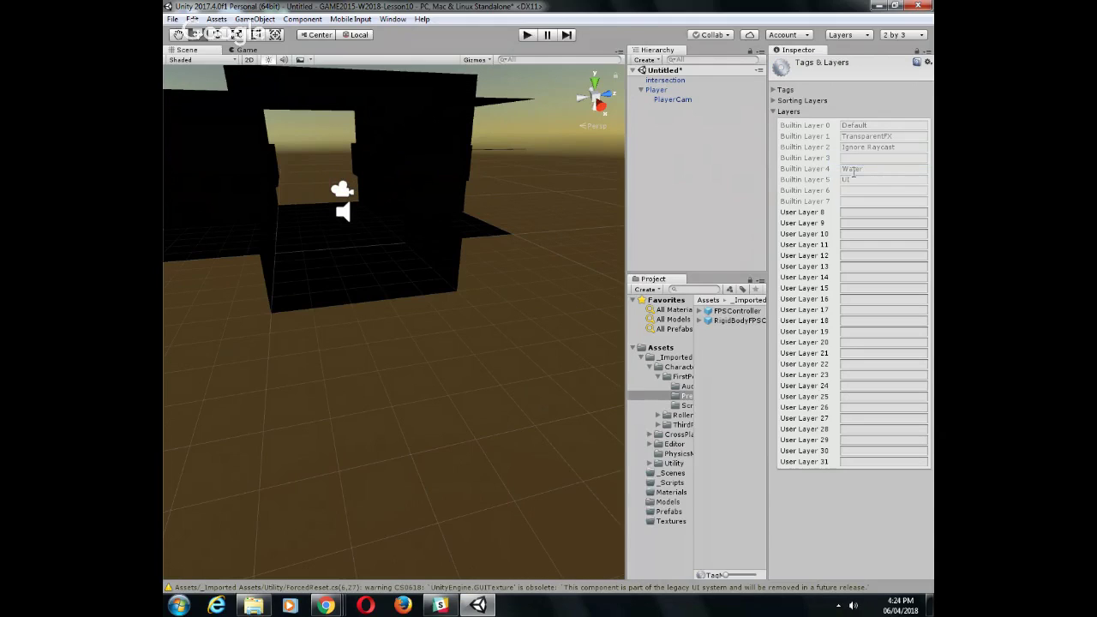
left_click(855, 215)
left_click(741, 160)
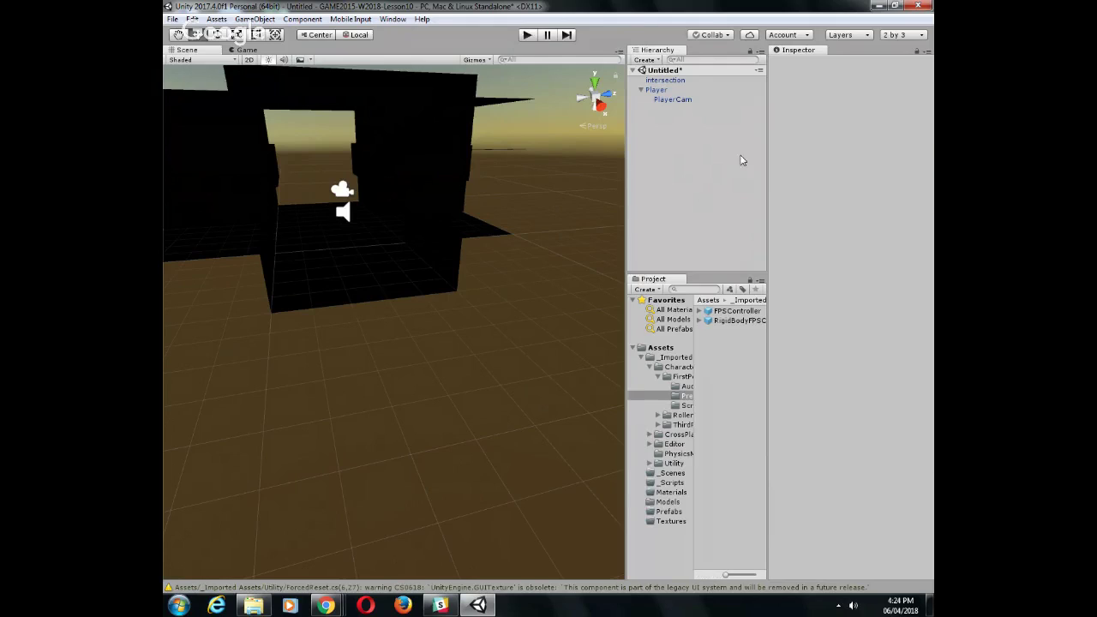
left_click(694, 100)
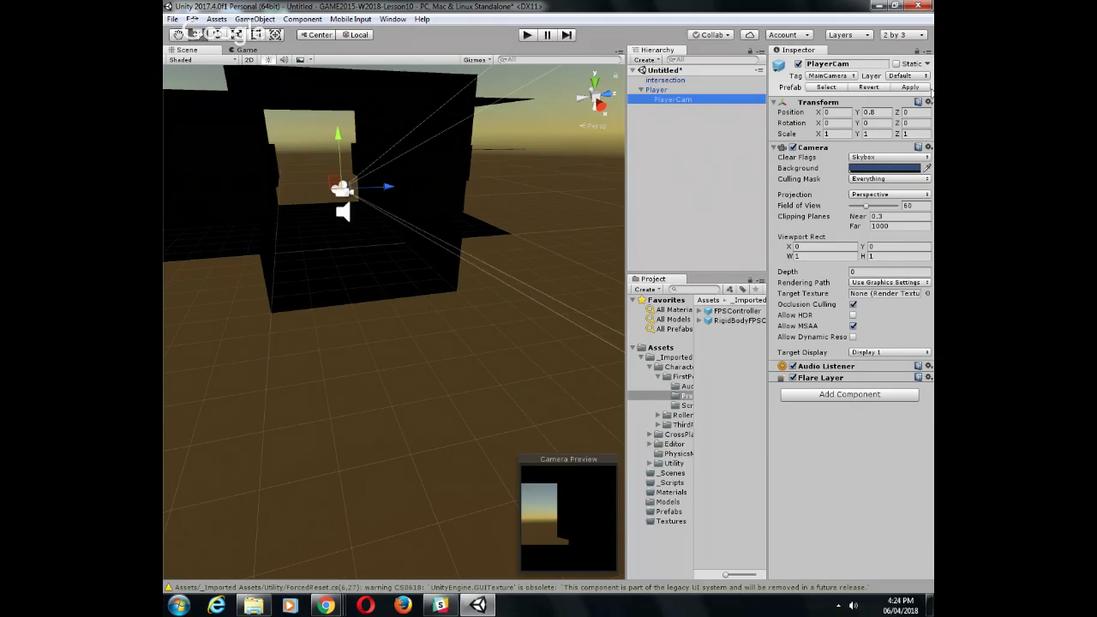
left_click(913, 77)
left_click(880, 155)
left_click(707, 144)
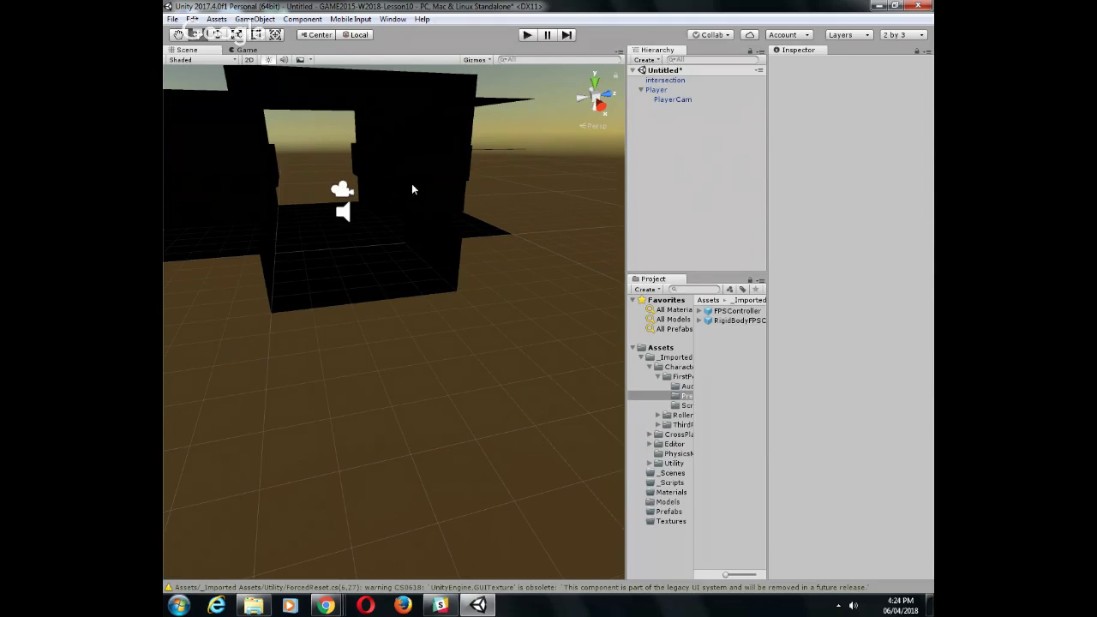
Collapse the Player in the hierarchy and add a Point Light to the scene
right_click(655, 129)
left_click(640, 90)
right_click(655, 143)
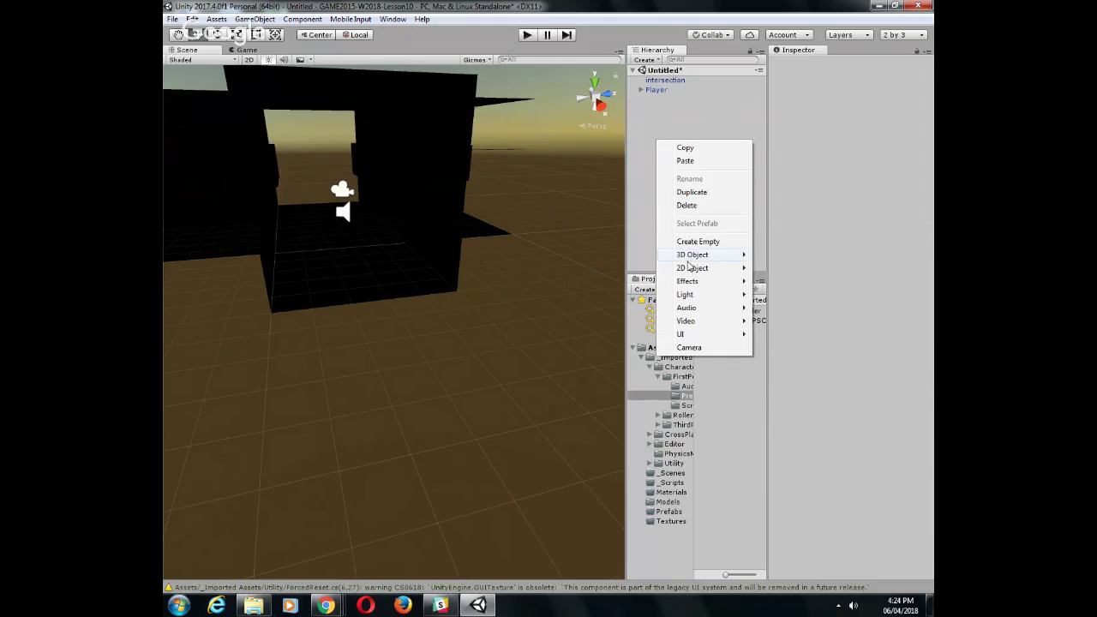
mouse_move(691, 294)
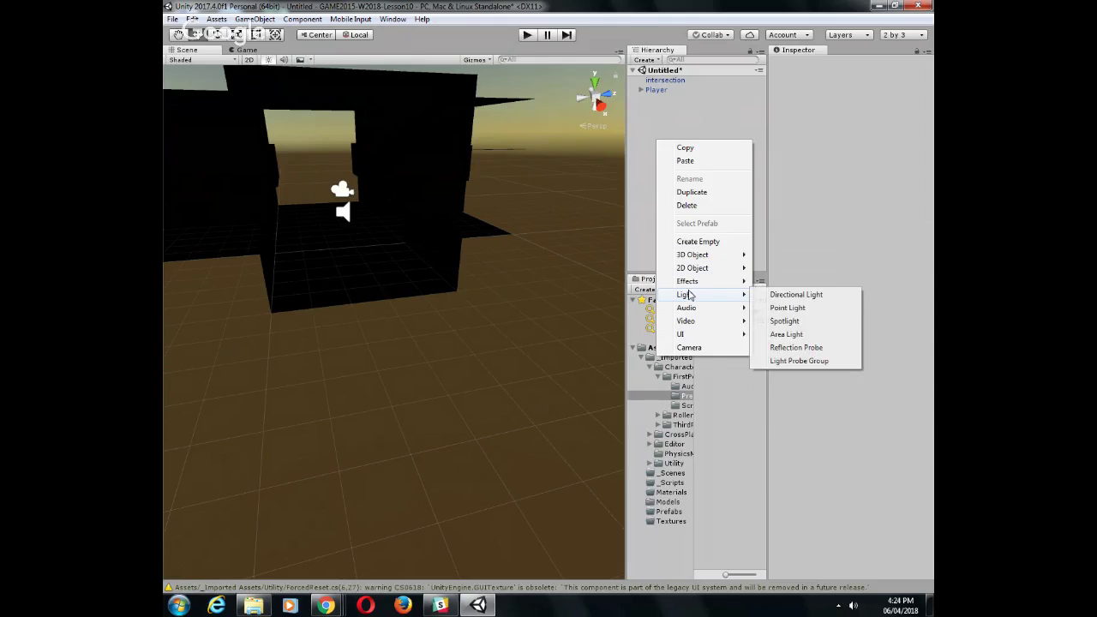
left_click(787, 308)
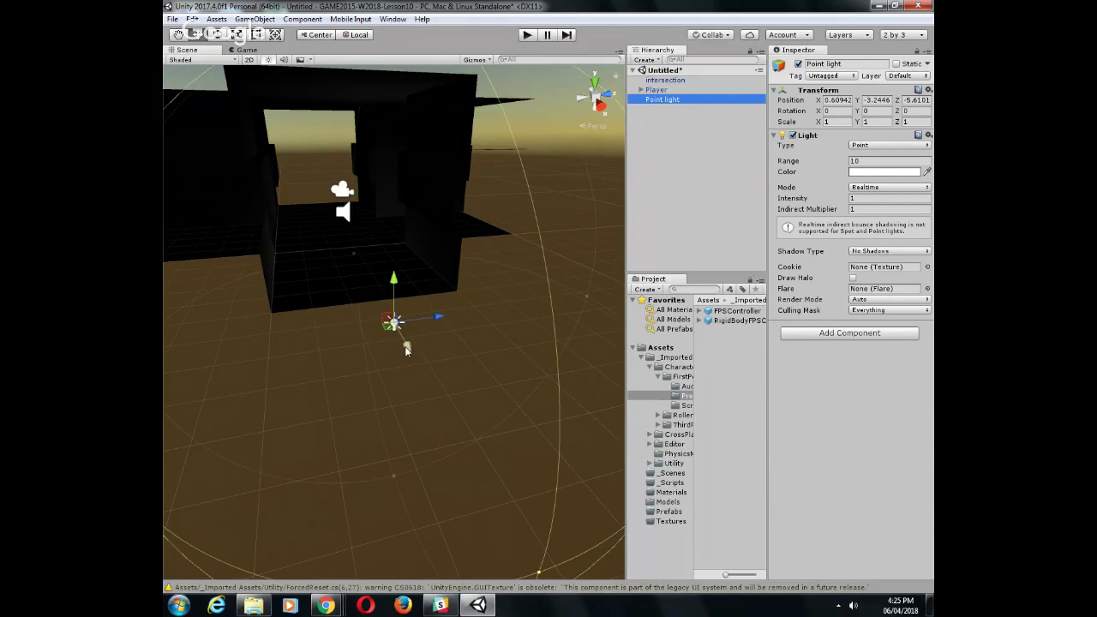
Move the point light inside the corridor near the Player, to about X 4.08, Y 4.69, Z -9.51
left_click_drag(392, 322, 335, 84)
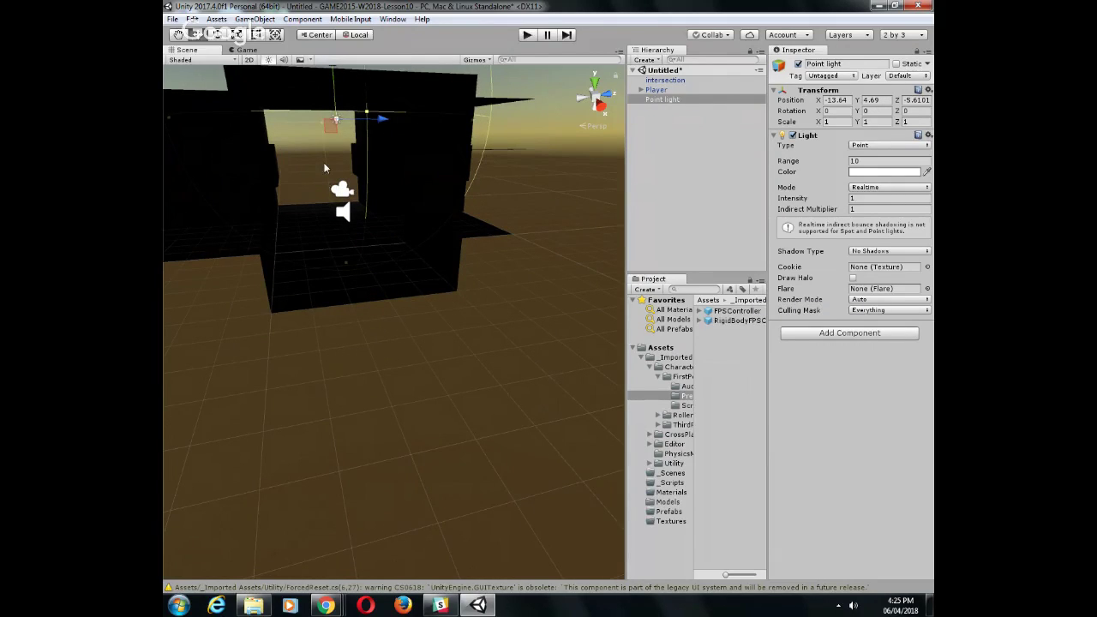
right_click_drag(323, 162, 421, 194)
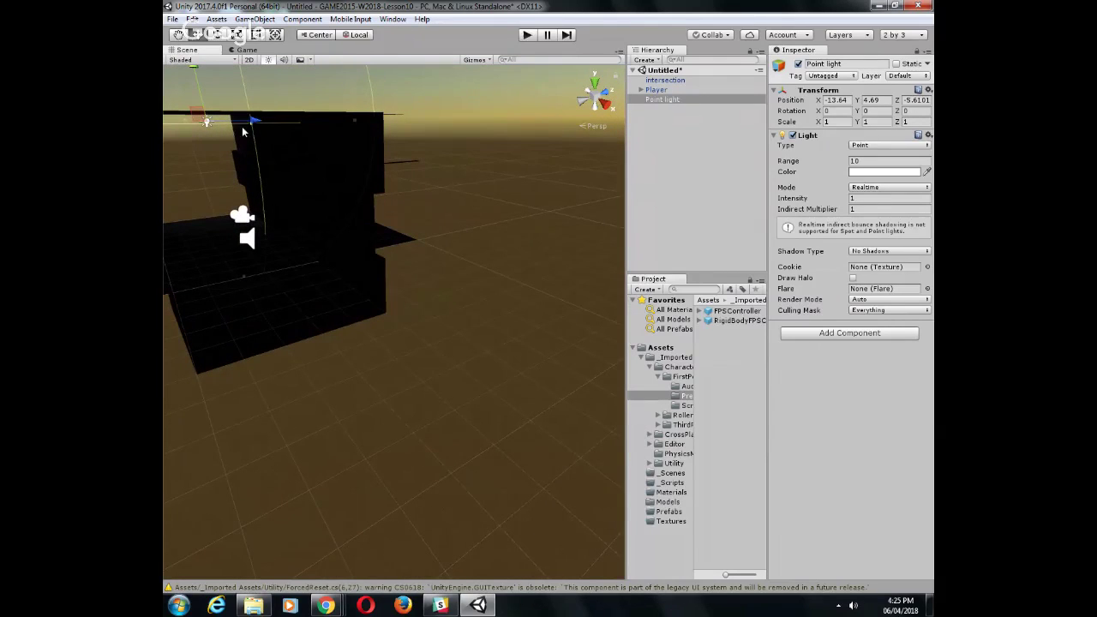
right_click_drag(243, 131, 315, 290)
left_click_drag(278, 263, 360, 421)
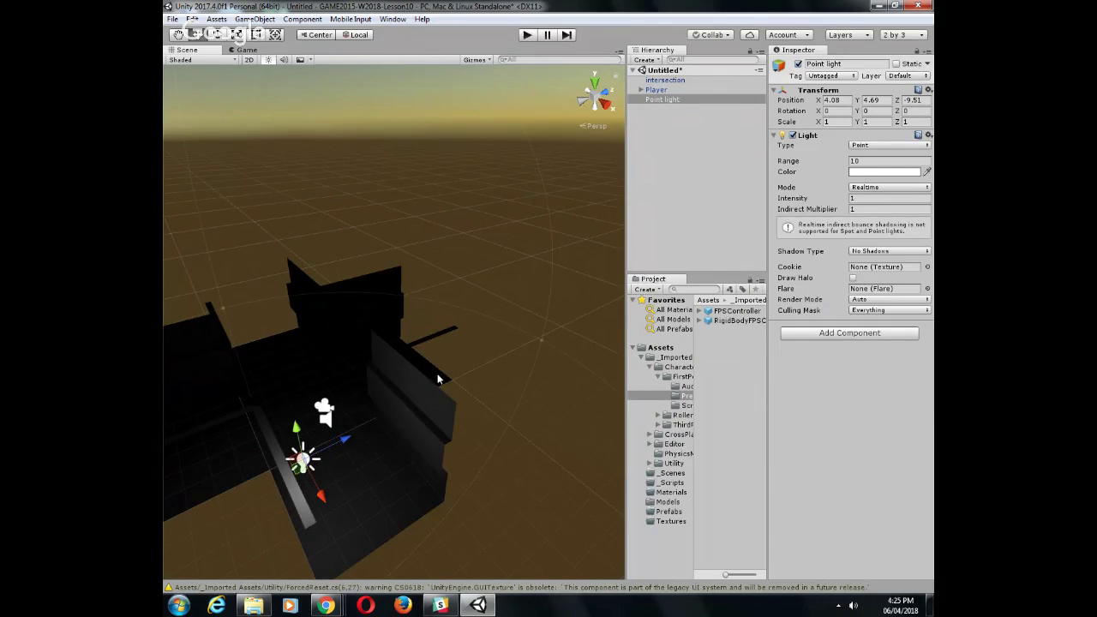
middle_click_drag(441, 372, 412, 355)
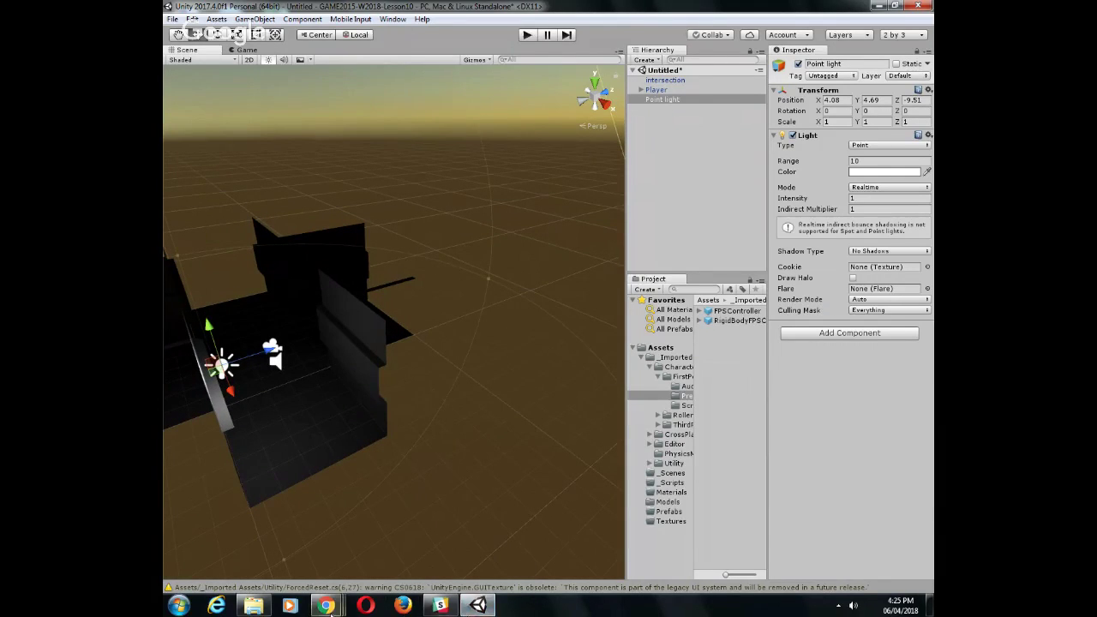
Minimize Unity and open the current user's Downloads folder in a second Explorer window, keeping both Downloads windows accessible
mouse_move(328, 608)
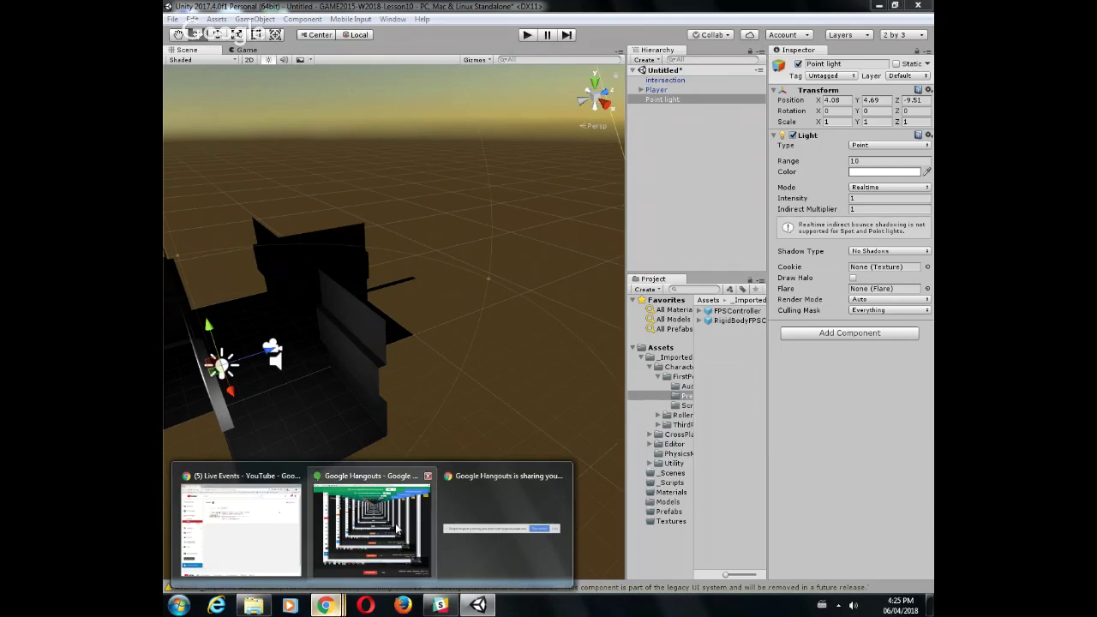
left_click(878, 6)
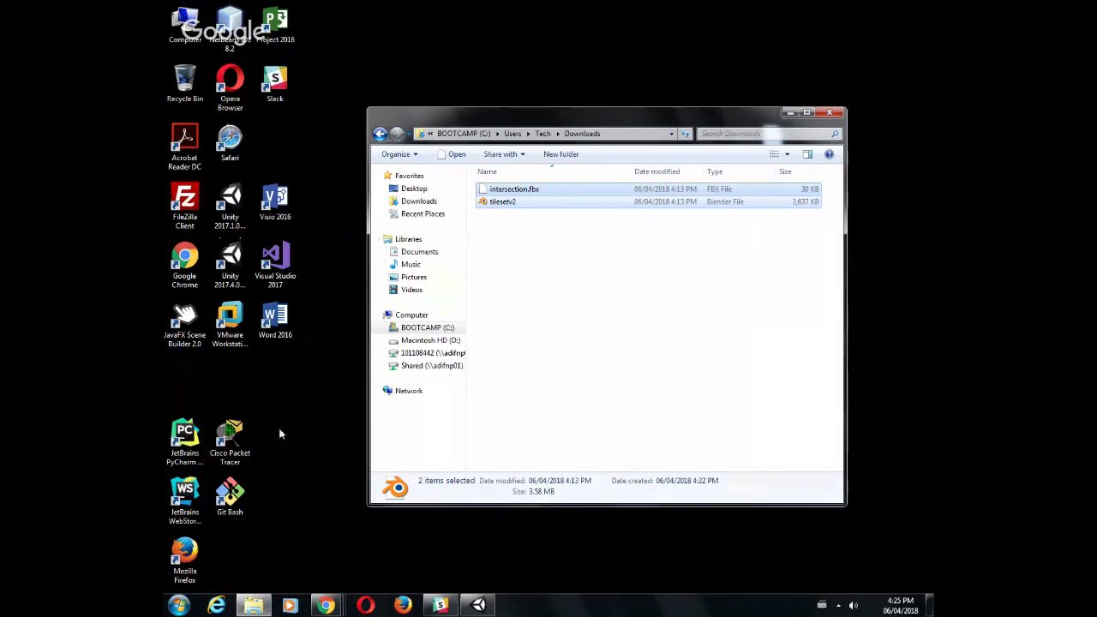
left_click_drag(473, 121, 559, 54)
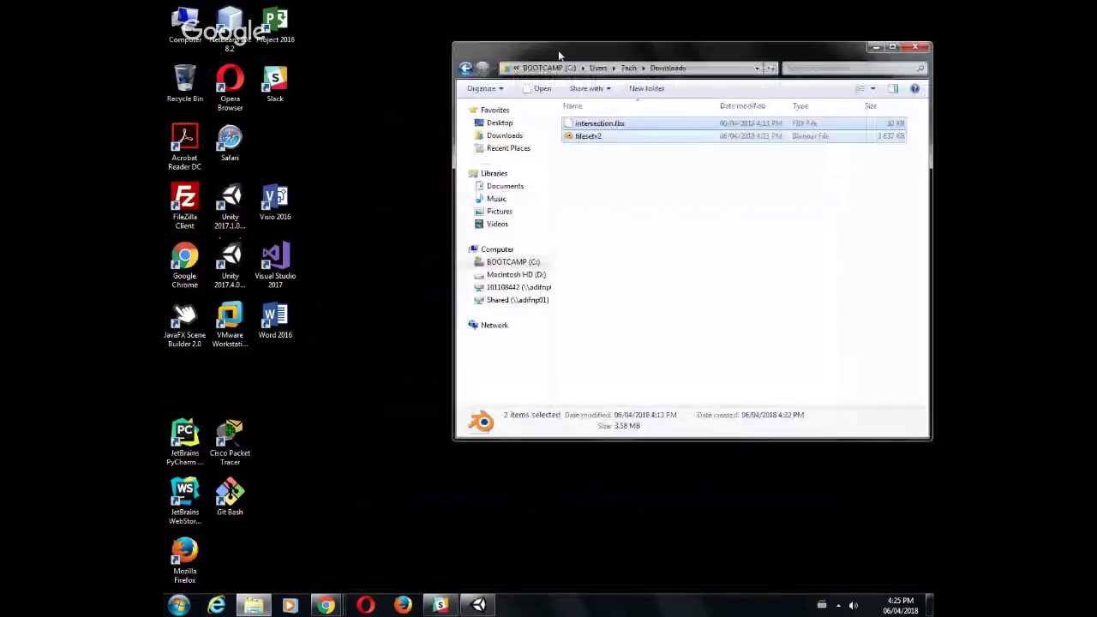
right_click(253, 605)
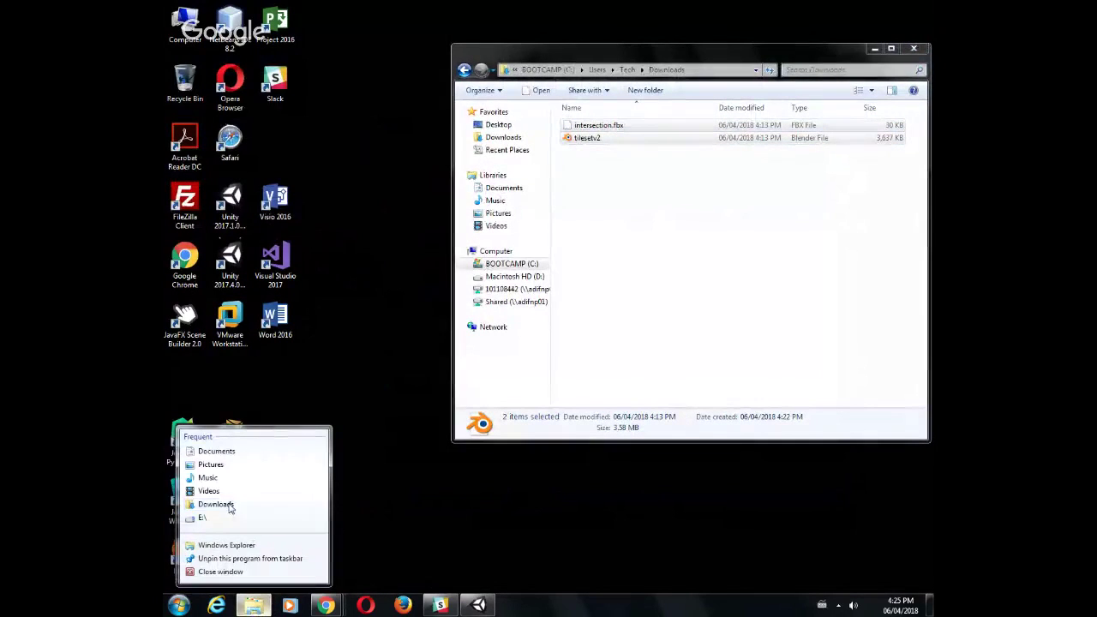
left_click(224, 505)
left_click_drag(328, 21, 774, 232)
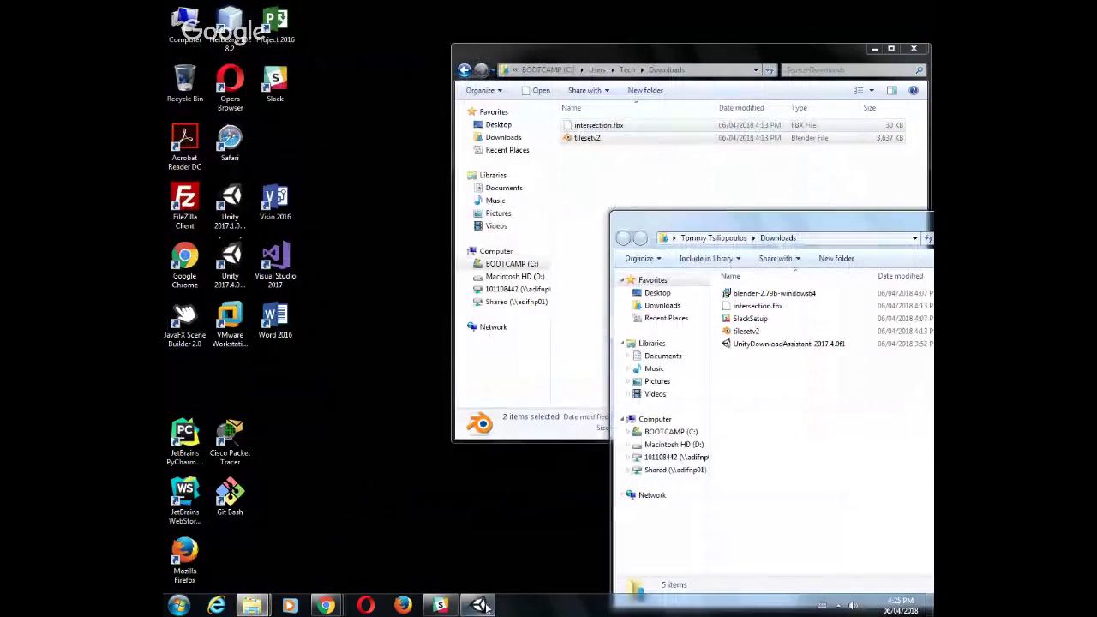
Switch to Slack, download Concrete.jpg from the #general channel, and transfer it into the Downloads folder under Users\Tech
left_click(440, 605)
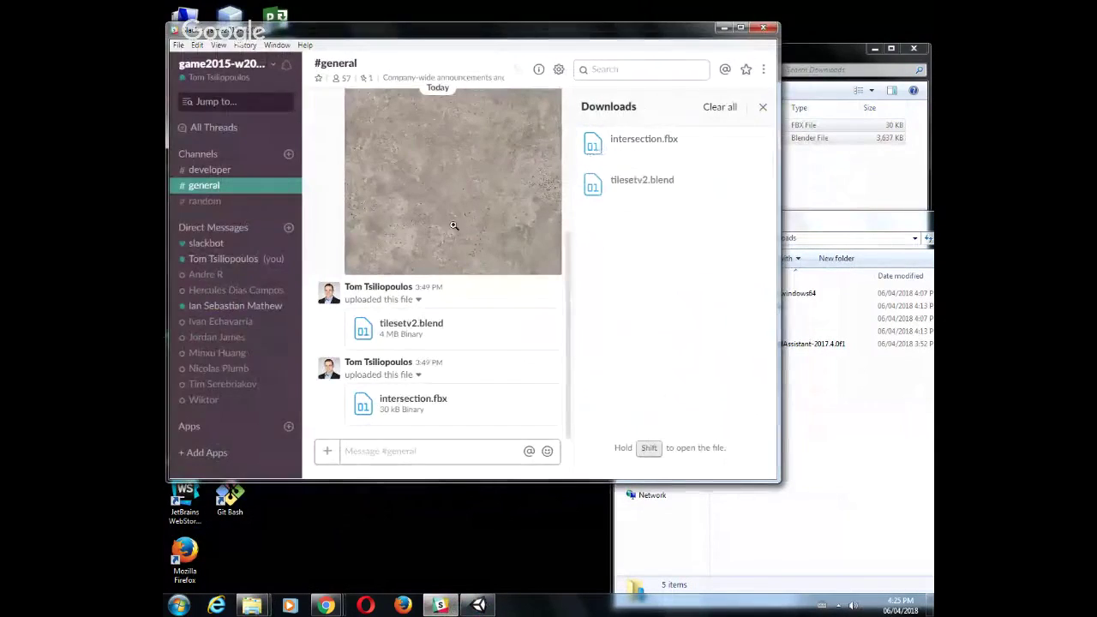
scroll(518, 219, "up", 2)
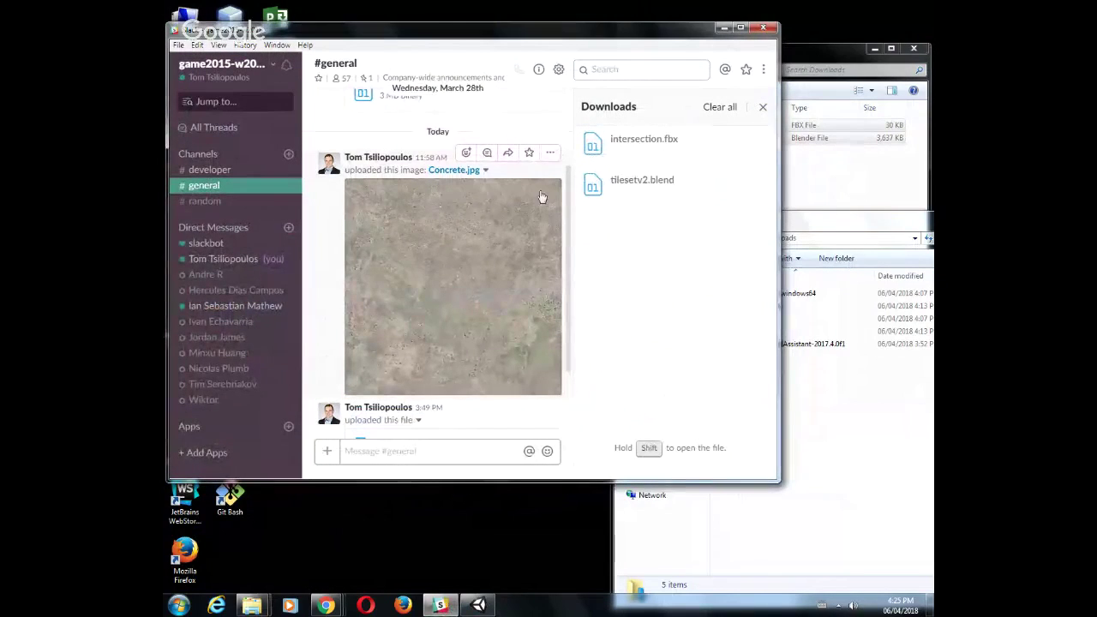
left_click(487, 219)
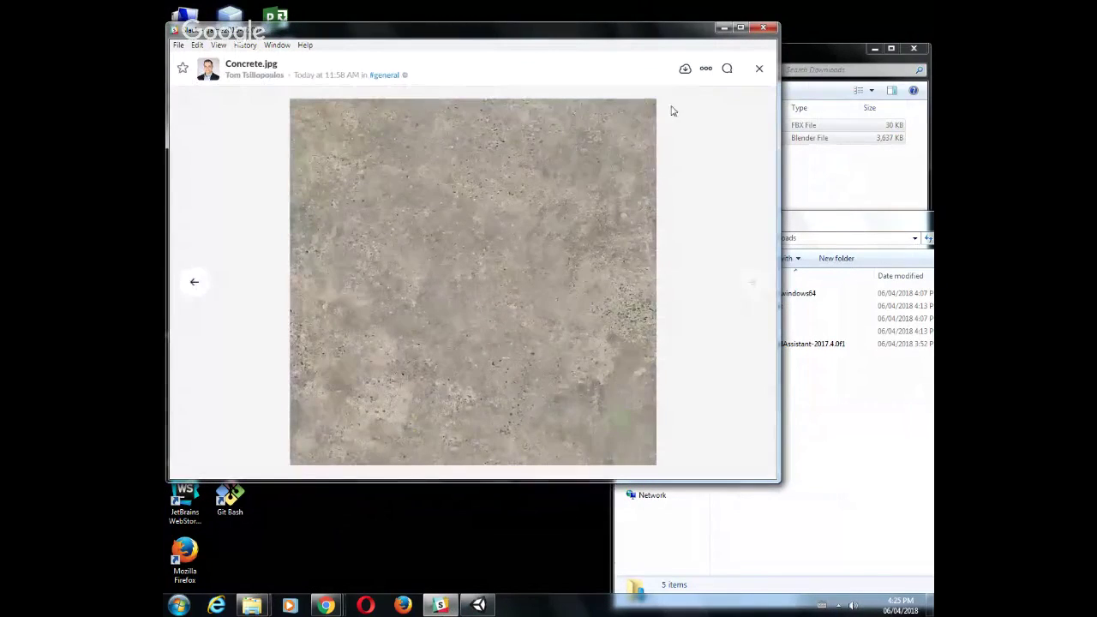
left_click(685, 69)
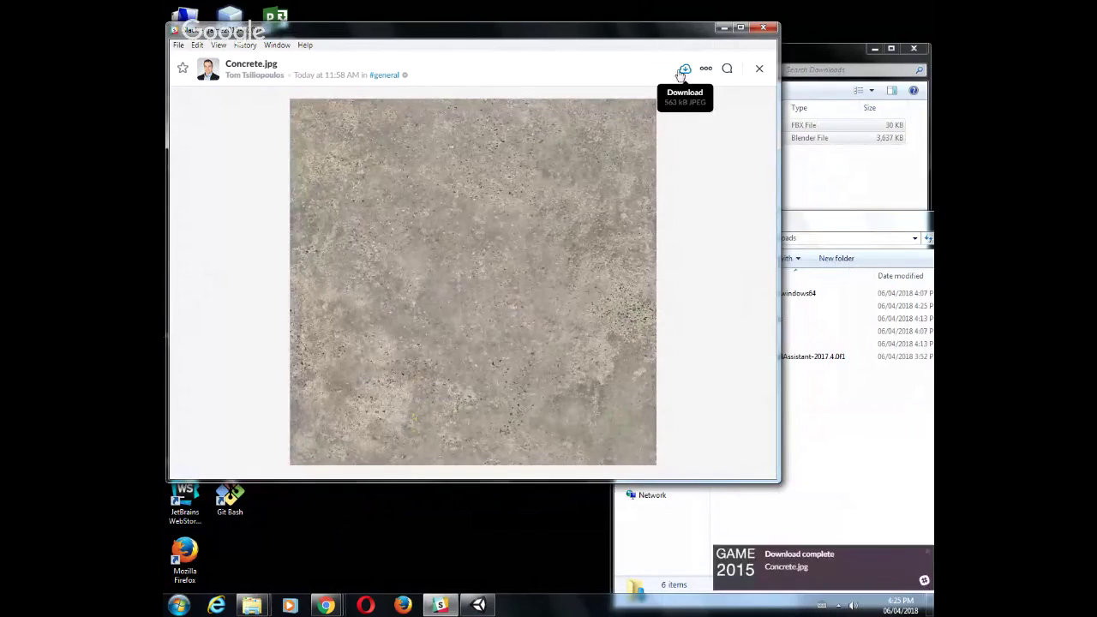
left_click(763, 30)
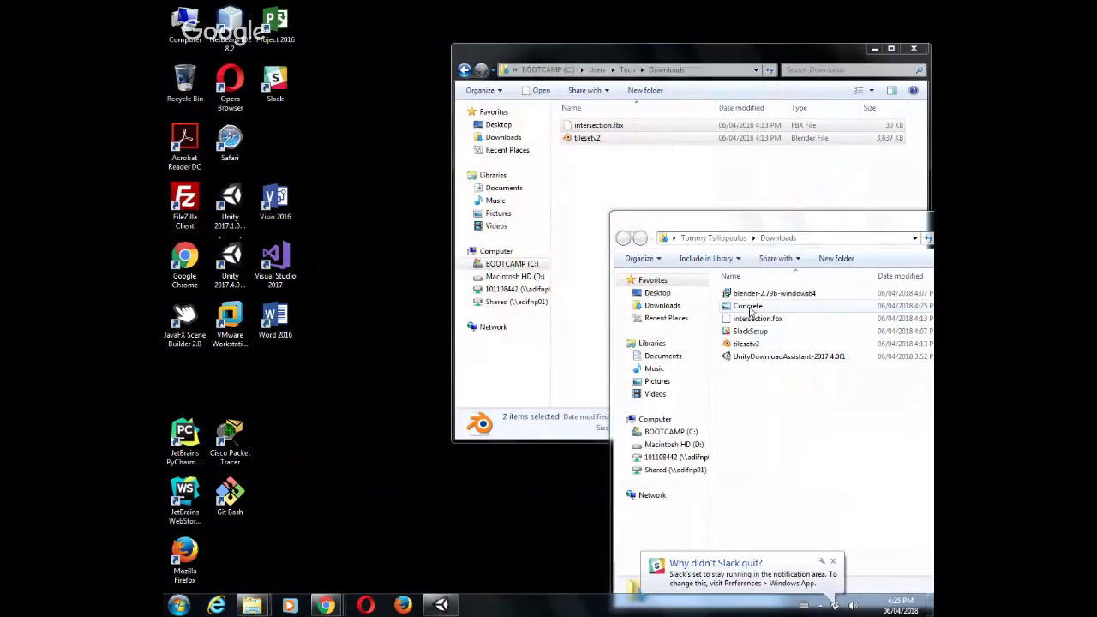
left_click_drag(749, 310, 645, 187)
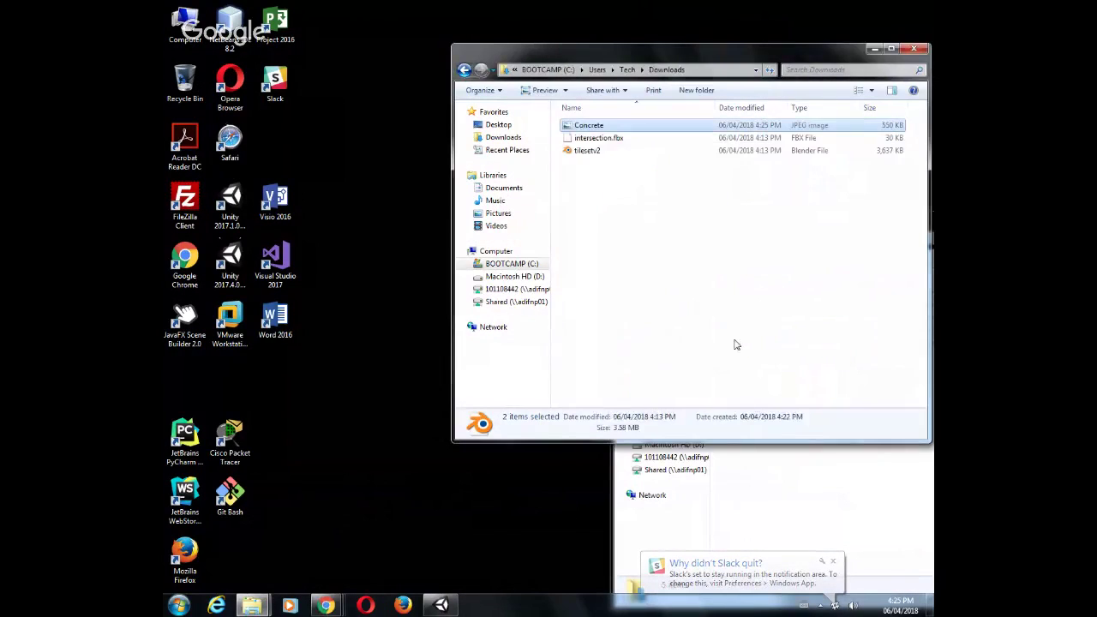
Switch back to Unity and import the Concrete image from the Tech Downloads folder as a new asset
left_click(439, 607)
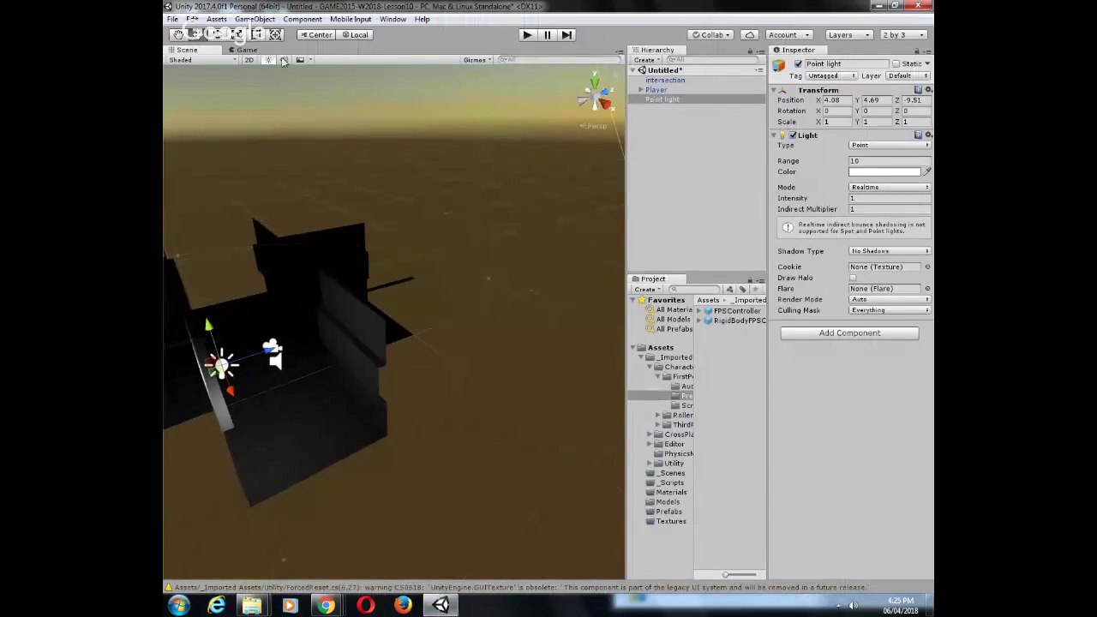
left_click(216, 19)
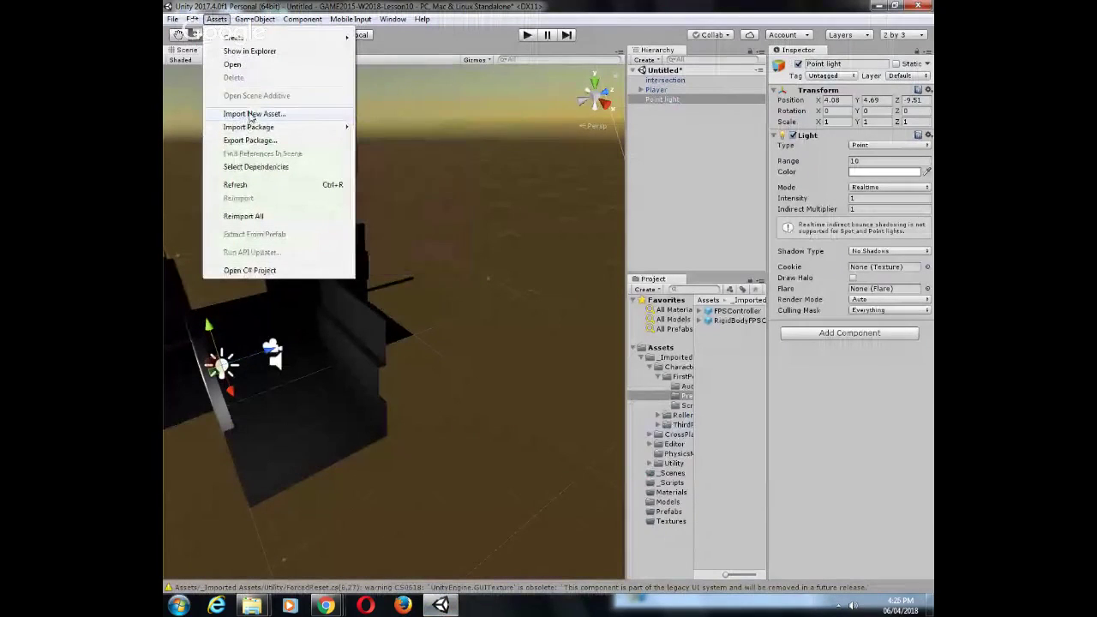
left_click(251, 114)
left_click(310, 109)
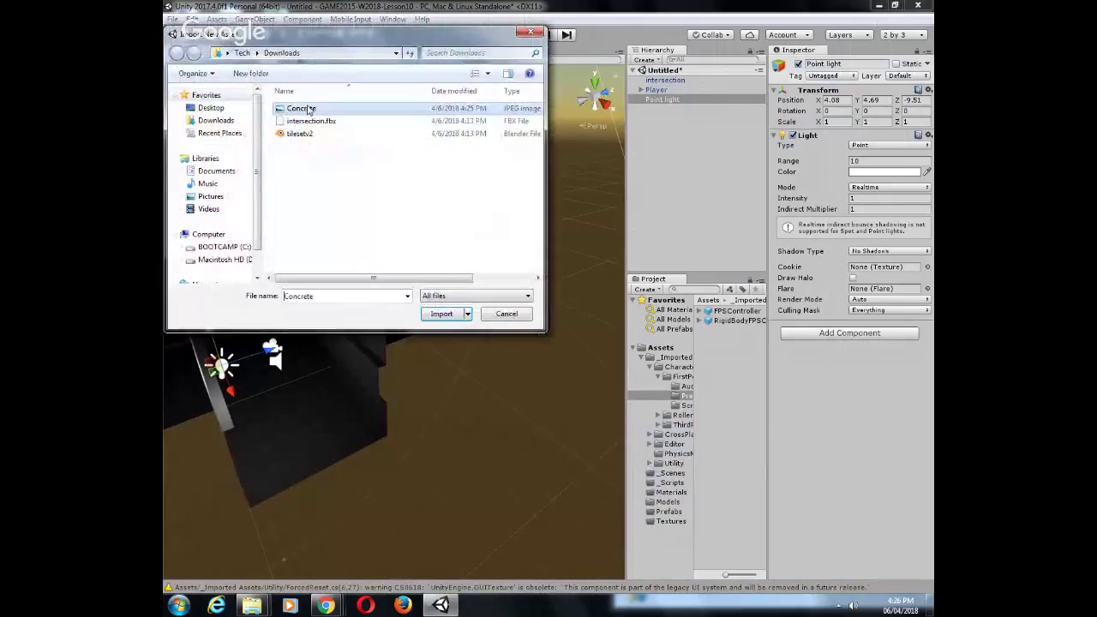
left_click(441, 314)
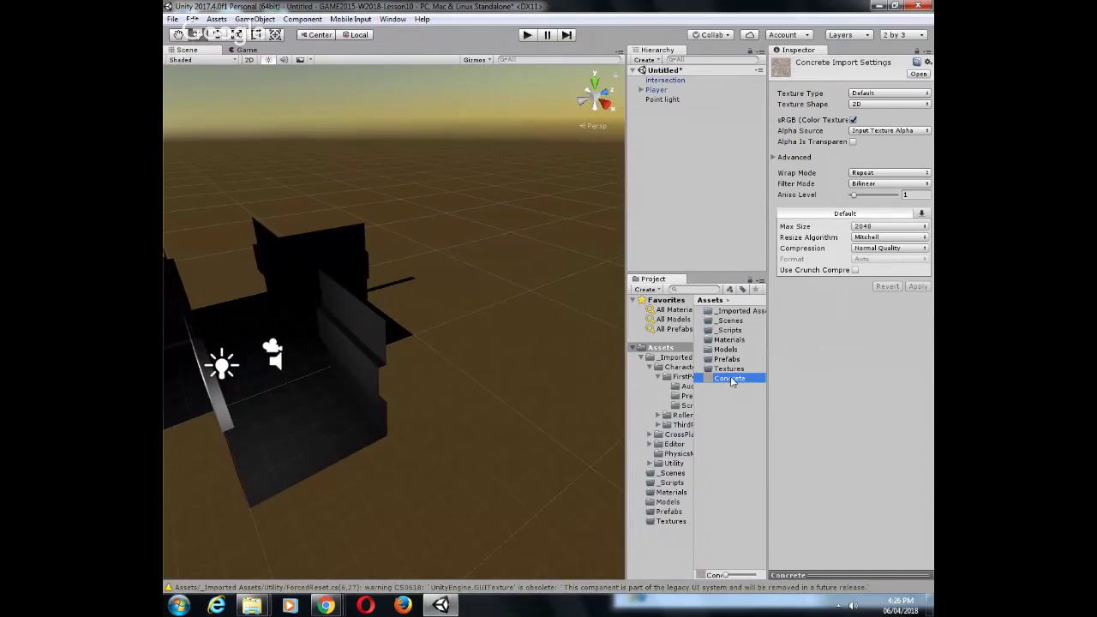
Move the Concrete texture into the Textures folder, check it there, and collapse the imported assets folder in the project tree
left_click_drag(732, 382, 724, 369)
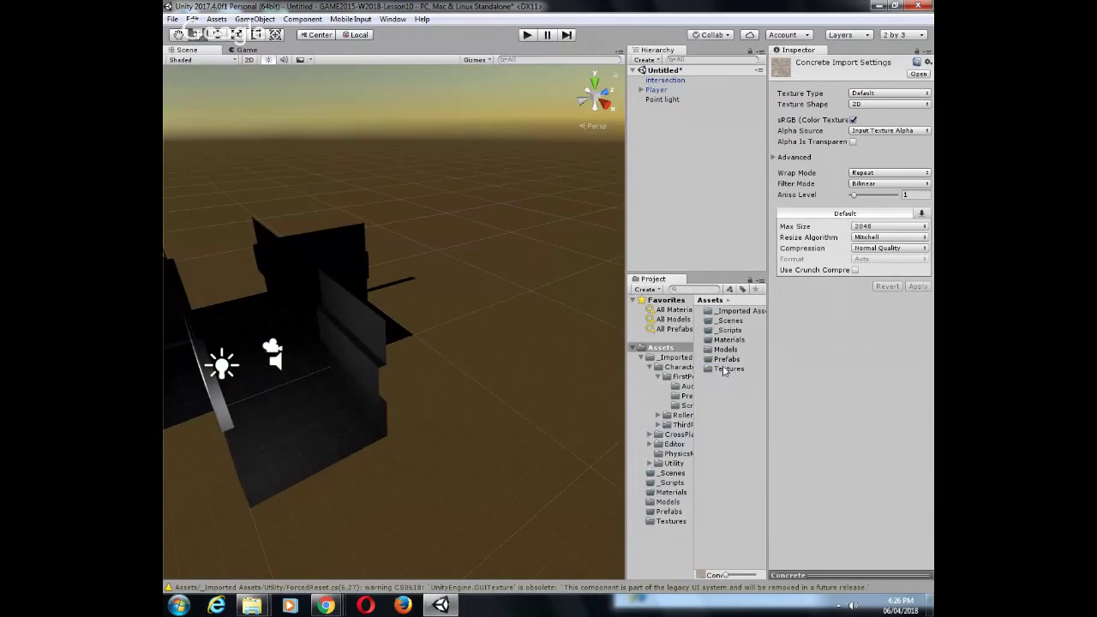
double_click(724, 370)
left_click(729, 311)
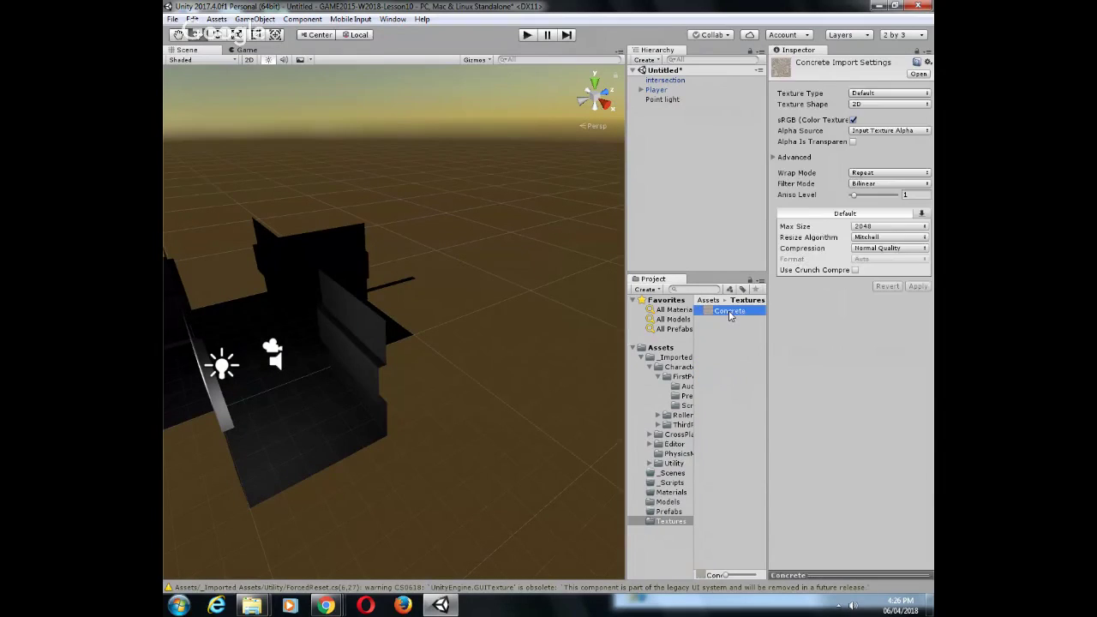
left_click(671, 492)
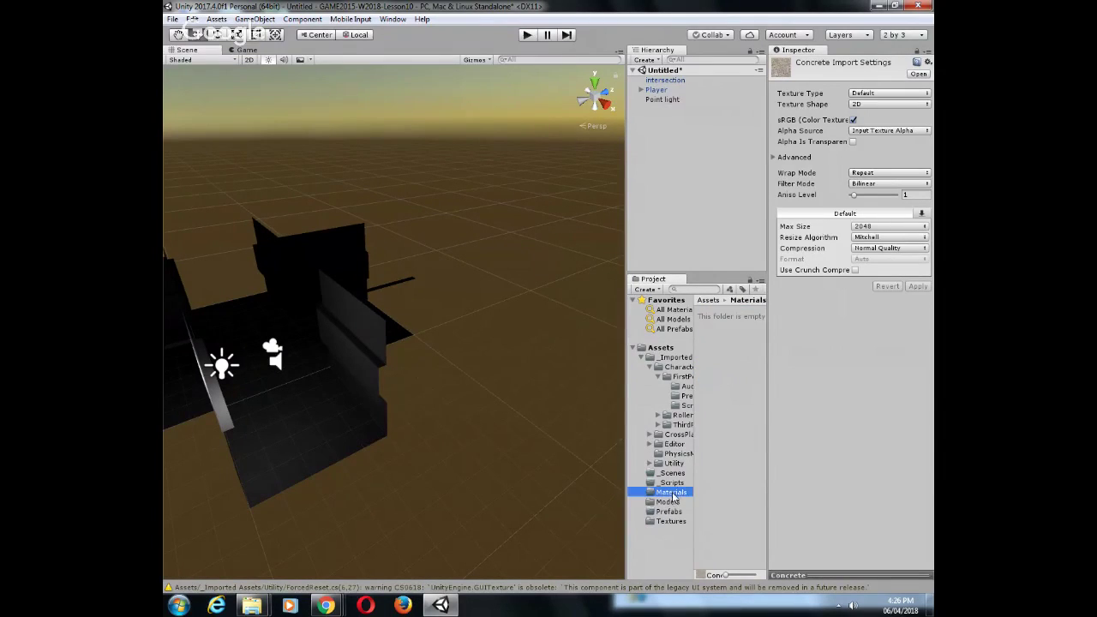
left_click(641, 357)
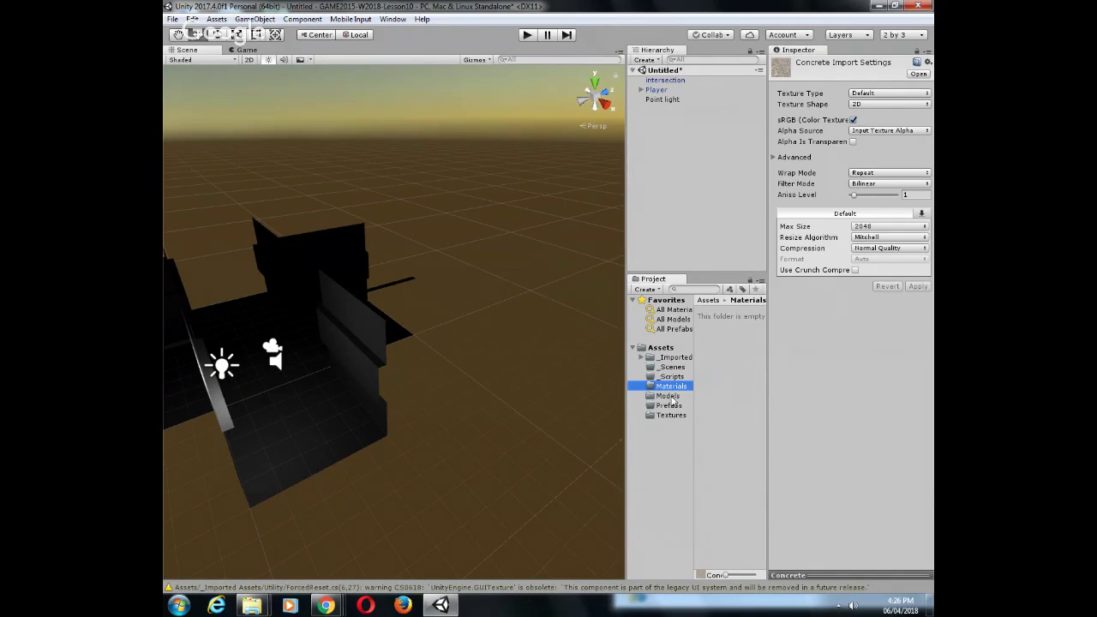
Examine the Walls and Tile materials embedded in the intersection model in the Models folder
left_click(668, 396)
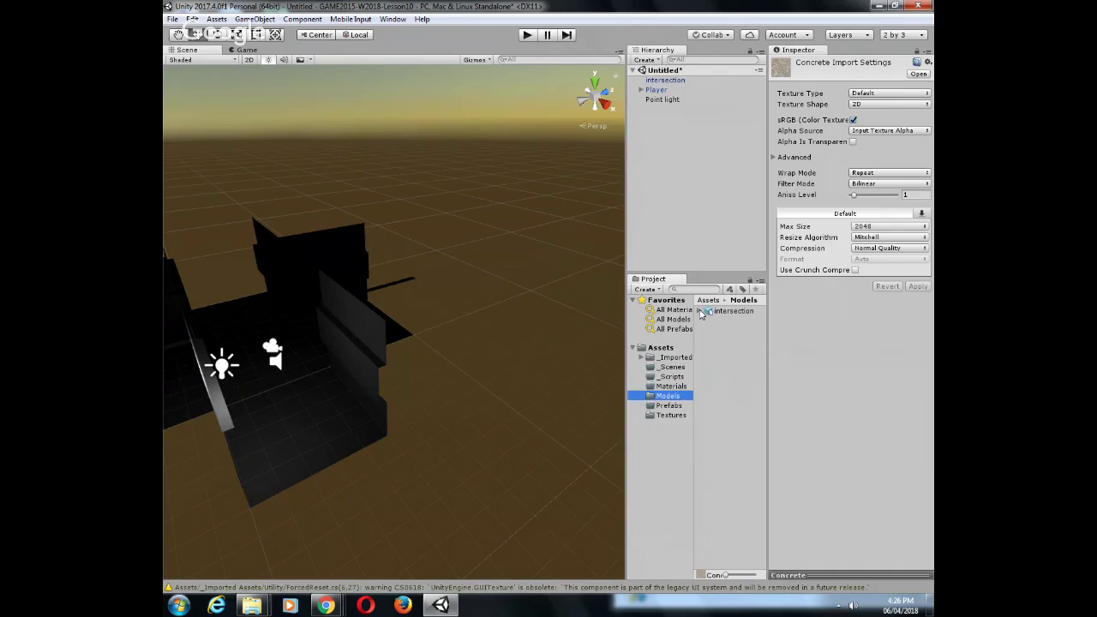
left_click(701, 312)
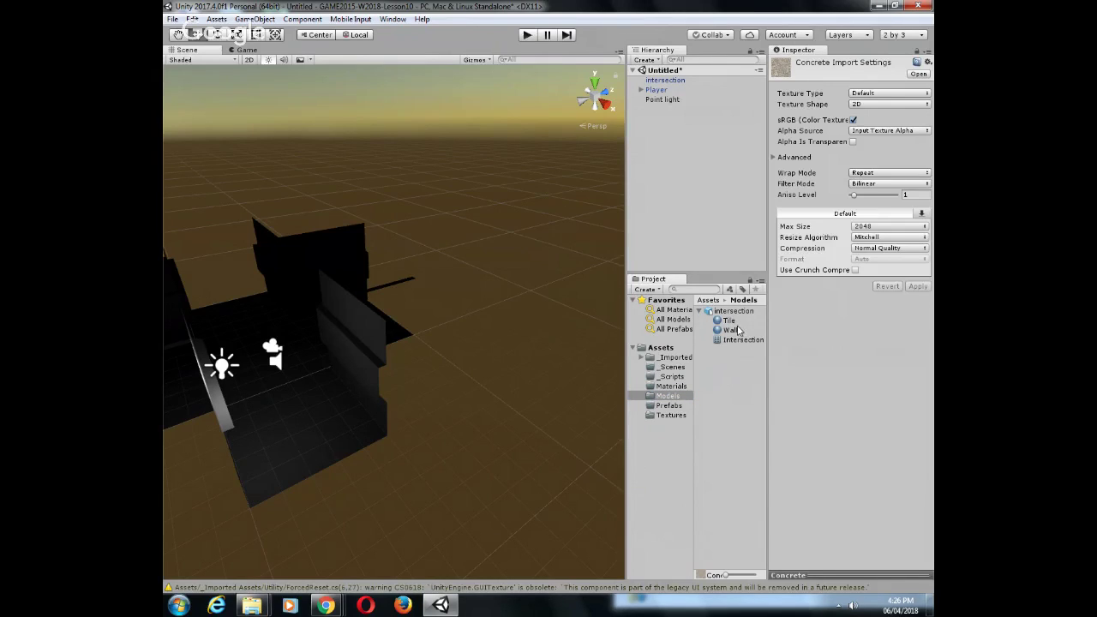
left_click(735, 330)
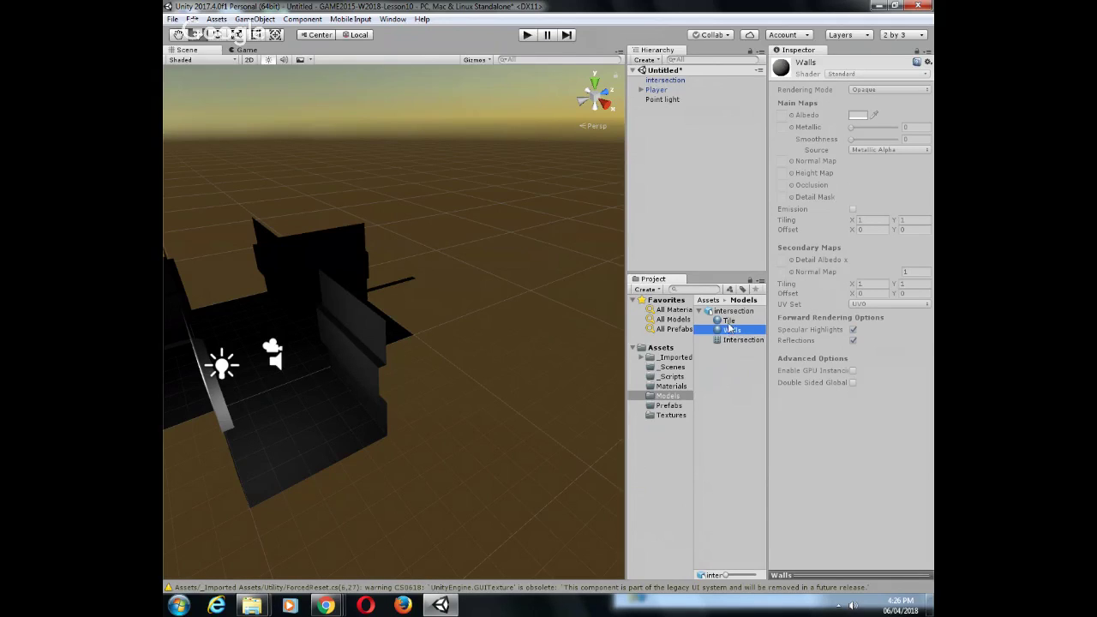
left_click(729, 321)
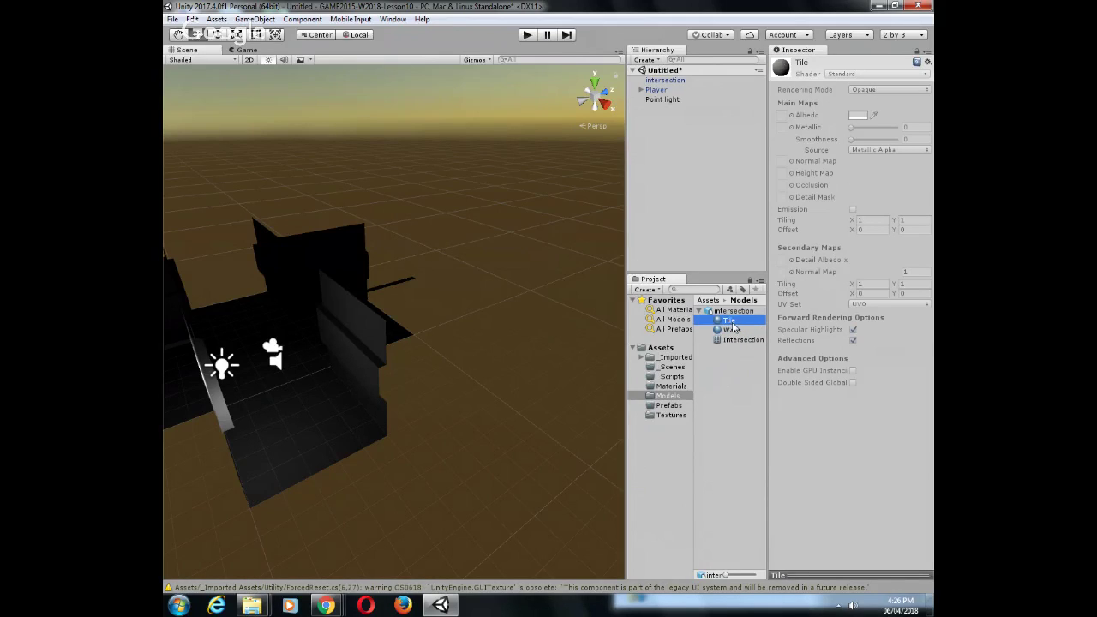
right_click(734, 324)
mouse_move(762, 329)
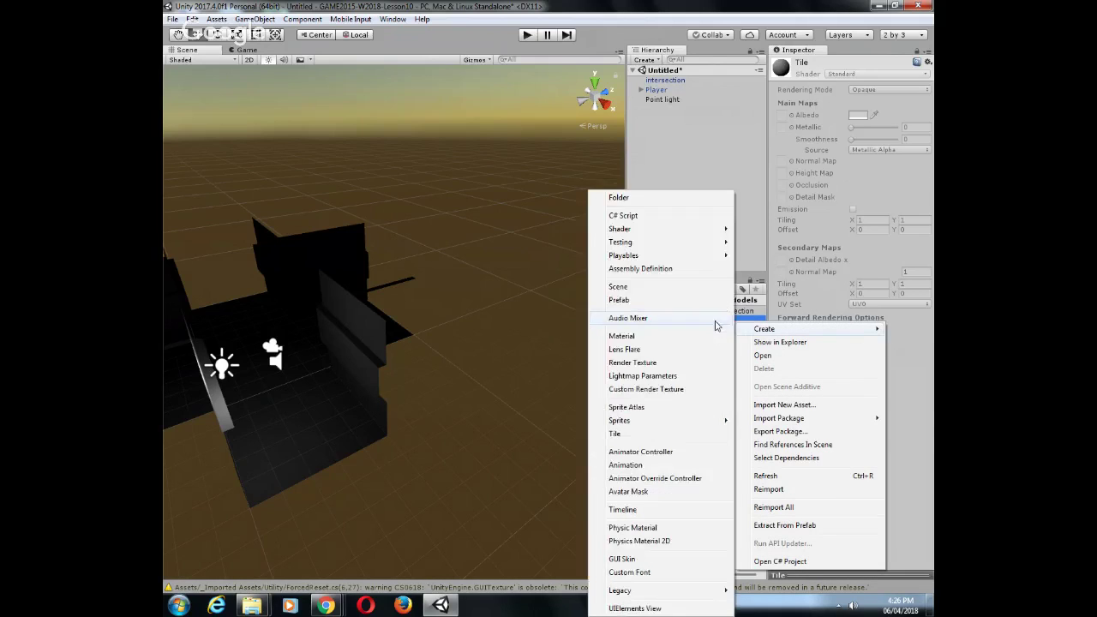
left_click(742, 185)
Widen the Hierarchy and Project area, and inspect the Tile material on the scene's intersection object
left_click(734, 310)
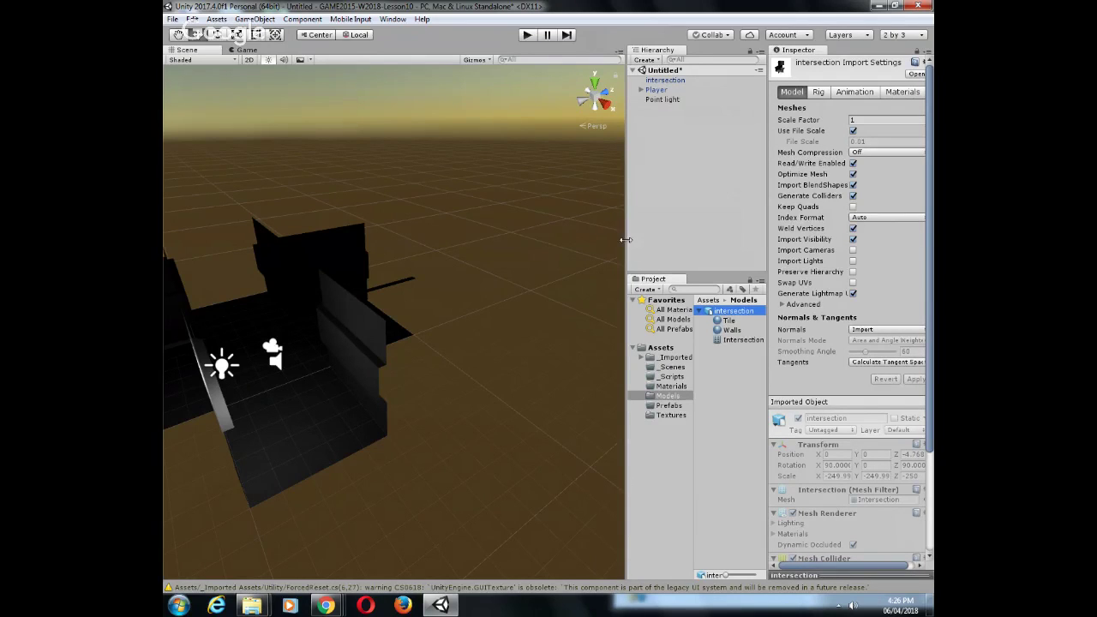
left_click_drag(626, 240, 545, 231)
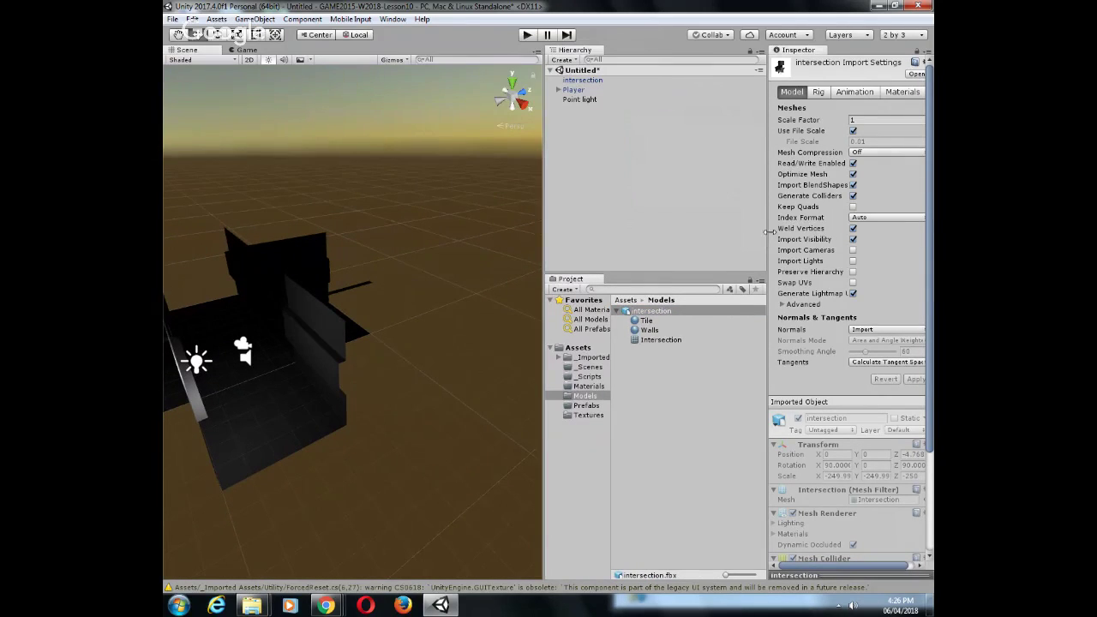
left_click(583, 79)
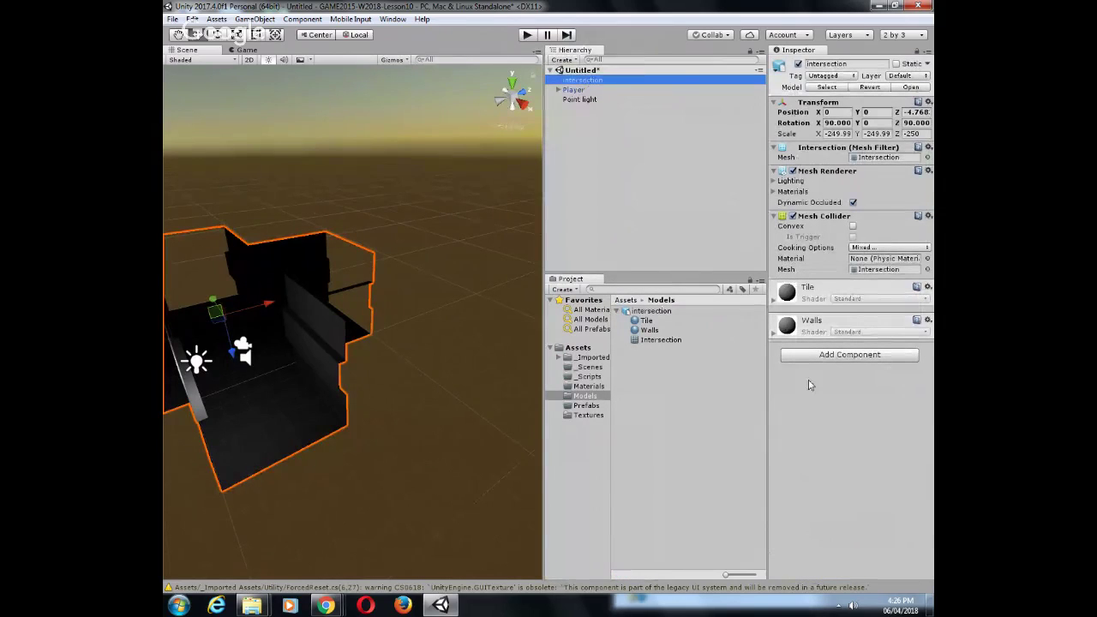
left_click(774, 299)
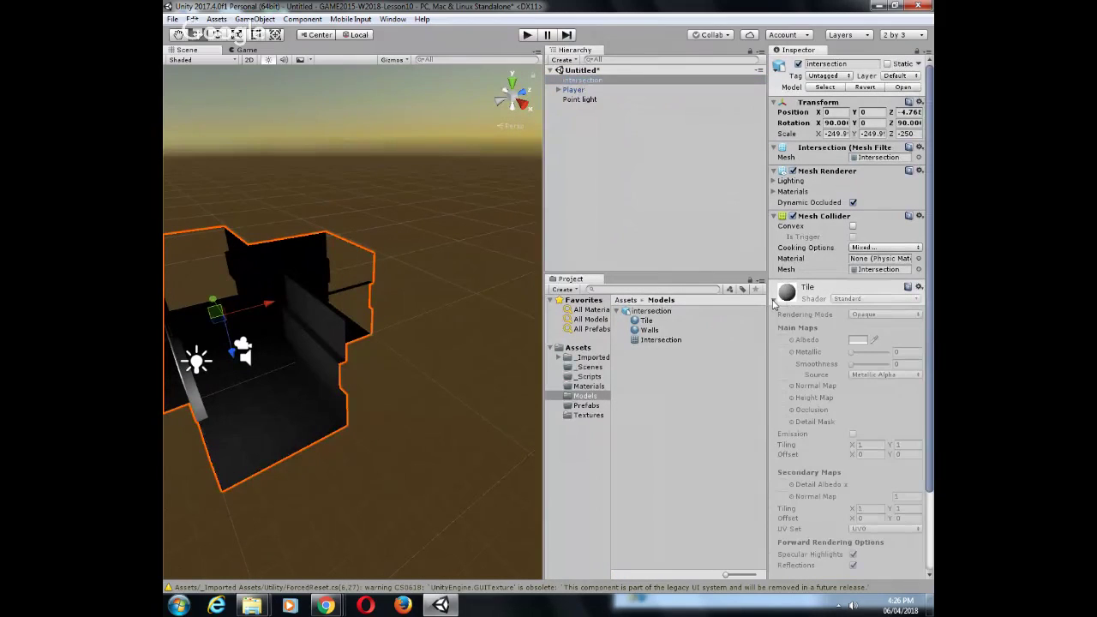
scroll(870, 376, "down", 3)
scroll(883, 374, "up", 3)
left_click(774, 305)
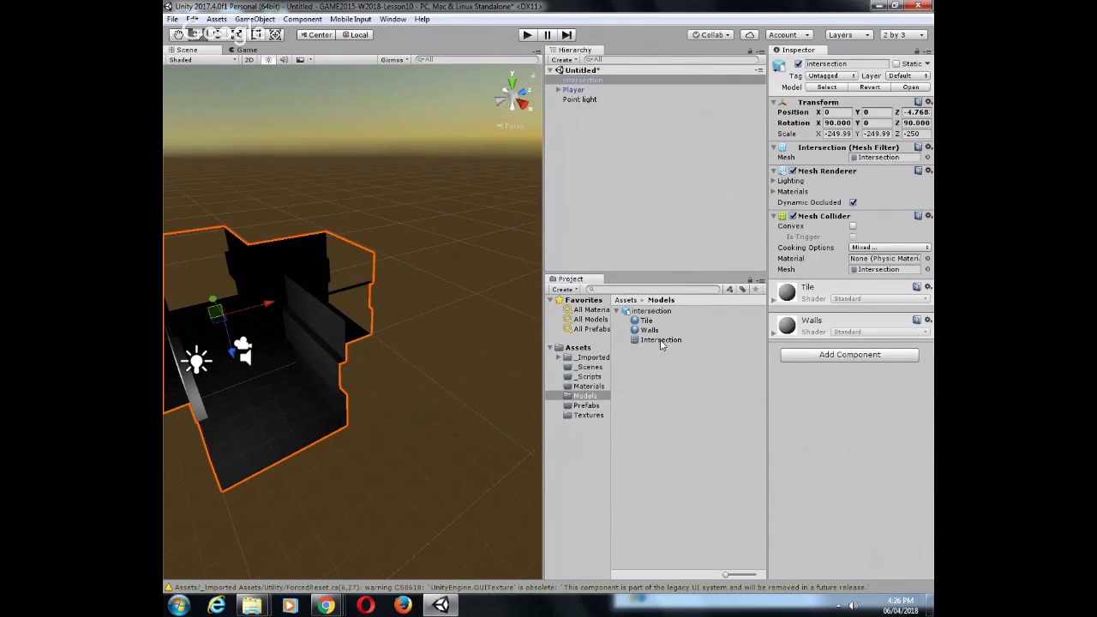
Set the intersection model's material import location to Use External Materials (Legacy) and apply the change
left_click(651, 311)
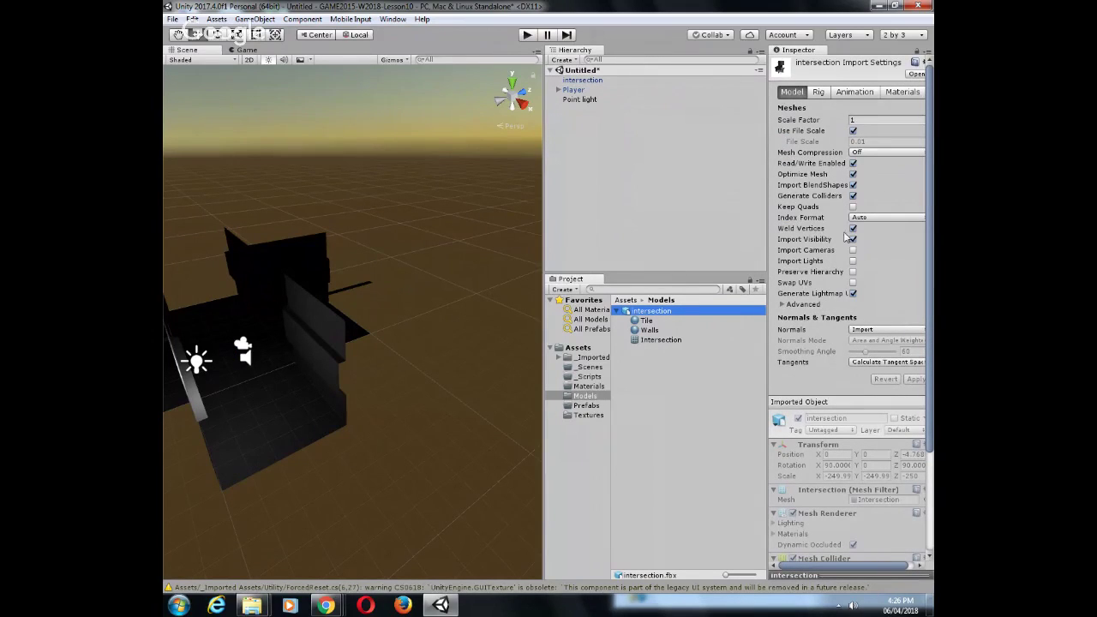
scroll(846, 238, "down", 5)
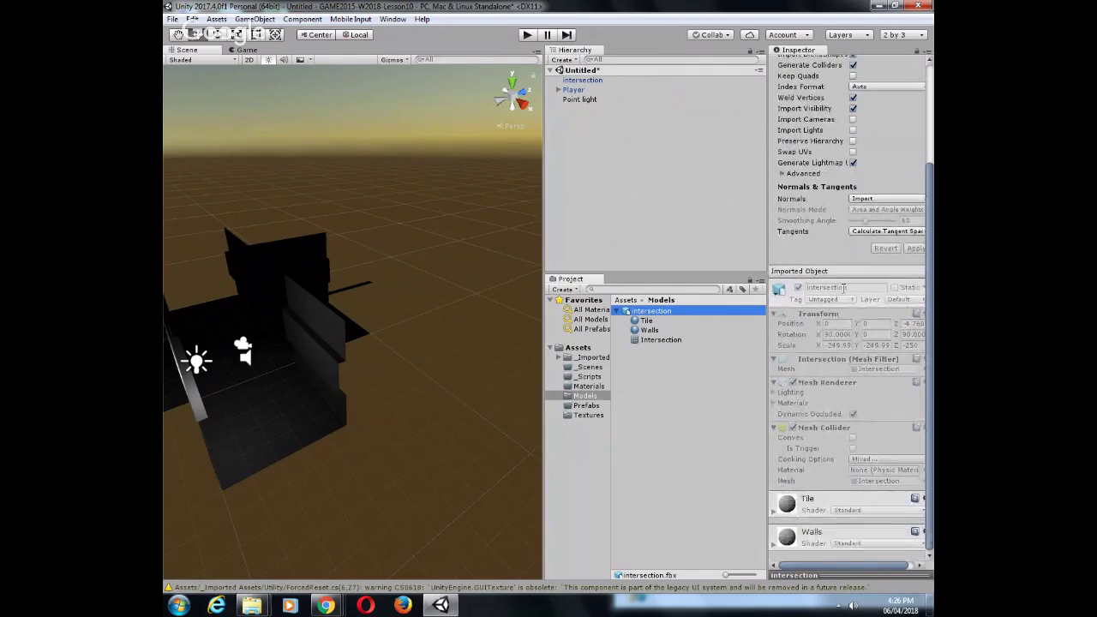
scroll(844, 288, "up", 5)
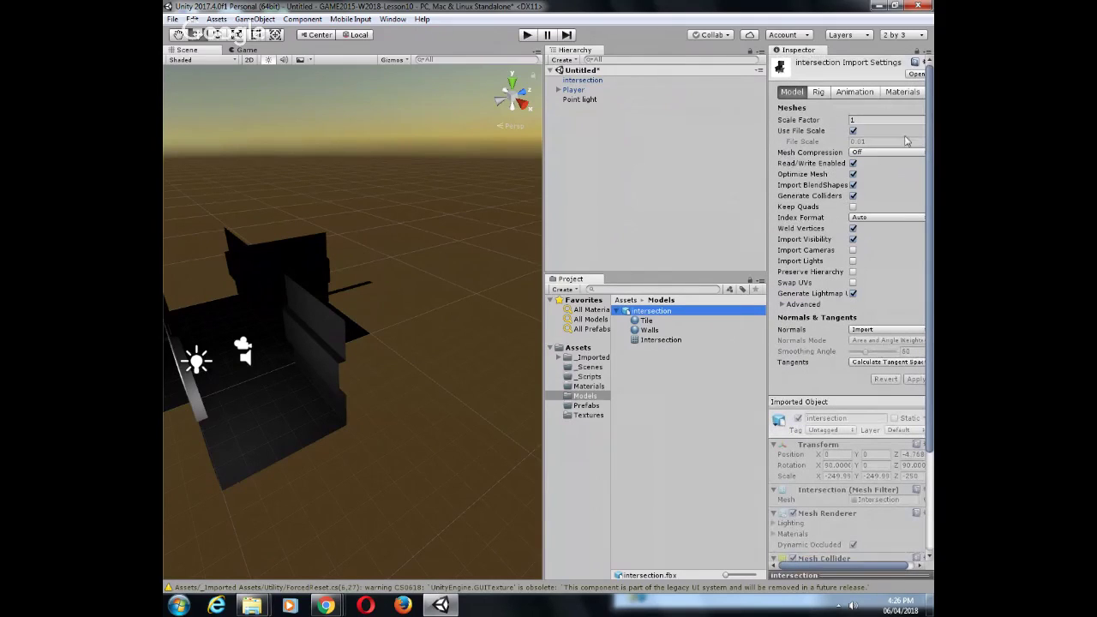
left_click(902, 92)
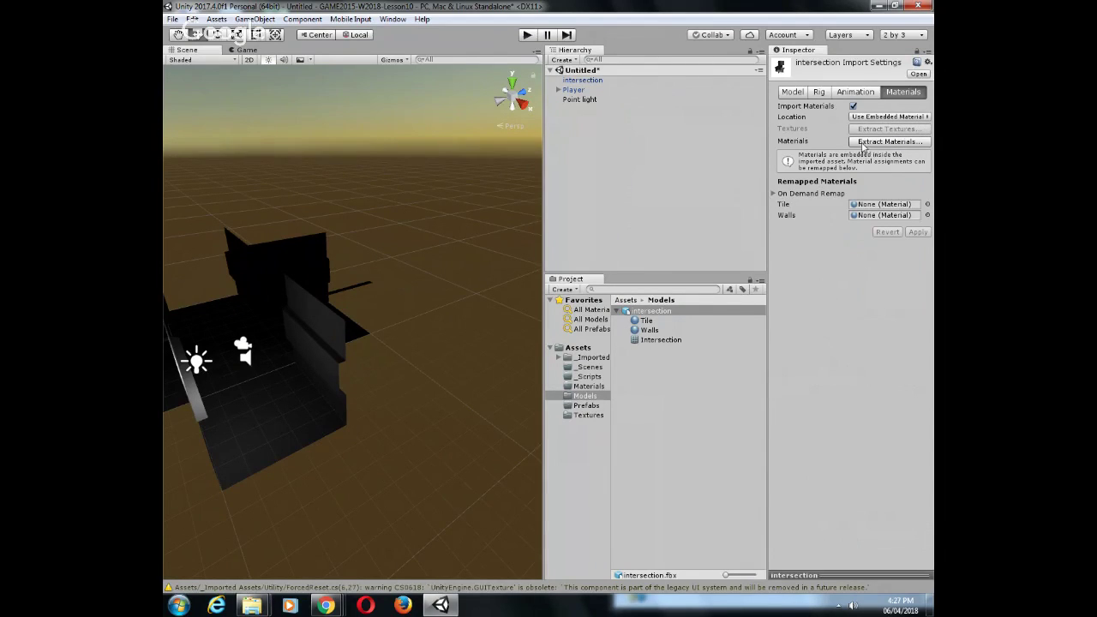
left_click(863, 142)
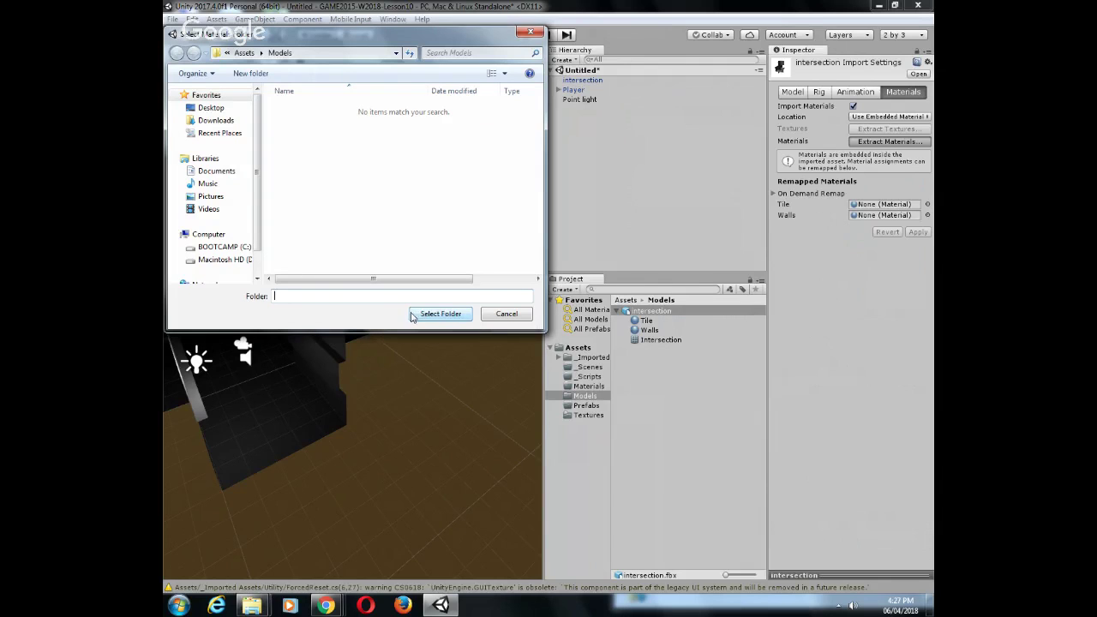
left_click(519, 319)
left_click(891, 117)
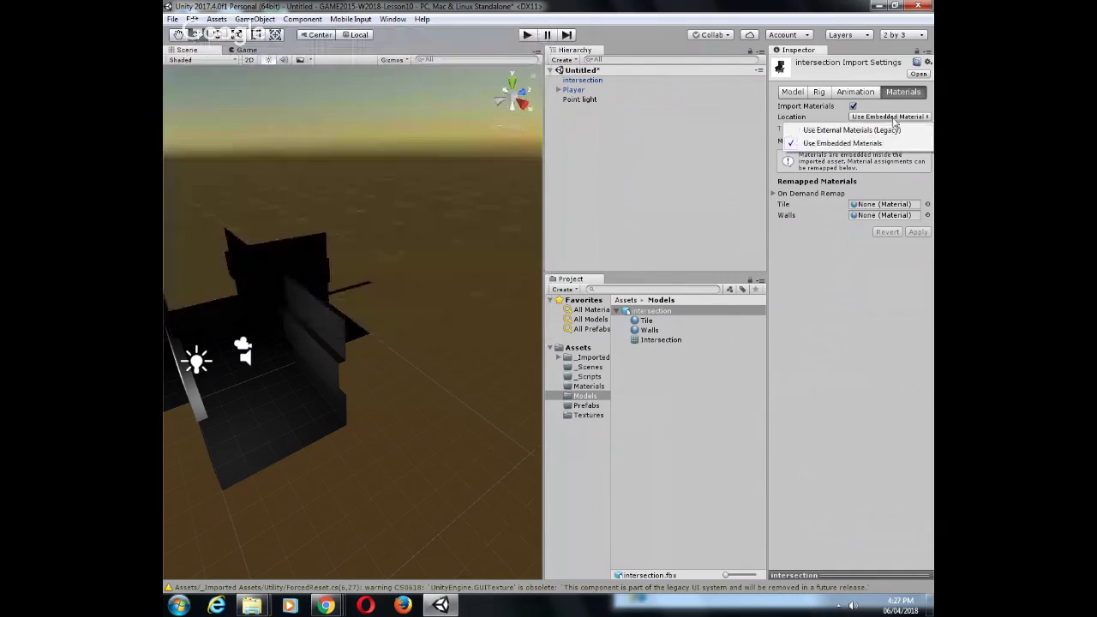
left_click(863, 131)
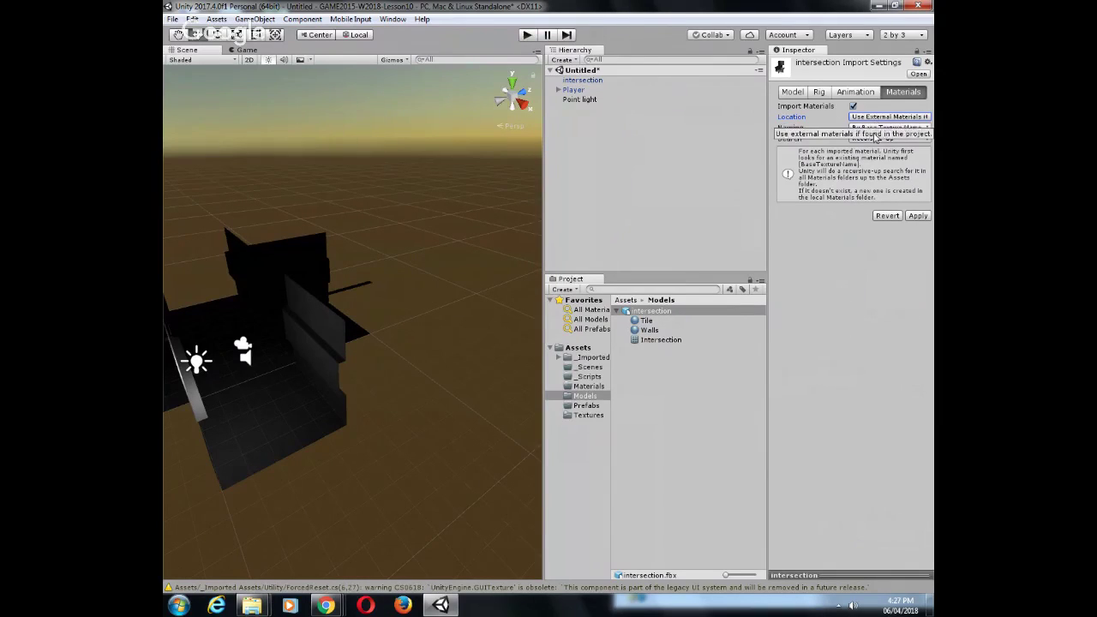
left_click(918, 216)
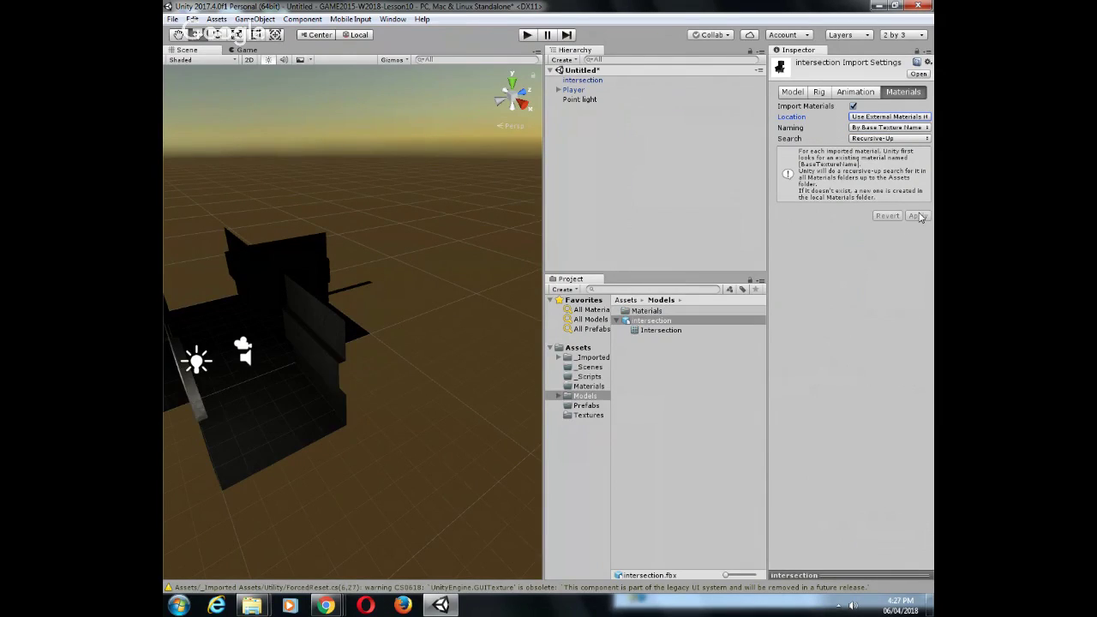
Move the Concrete material from the Materials folder inside Models to the main Materials folder under Assets, and open that folder
left_click(653, 313)
double_click(651, 311)
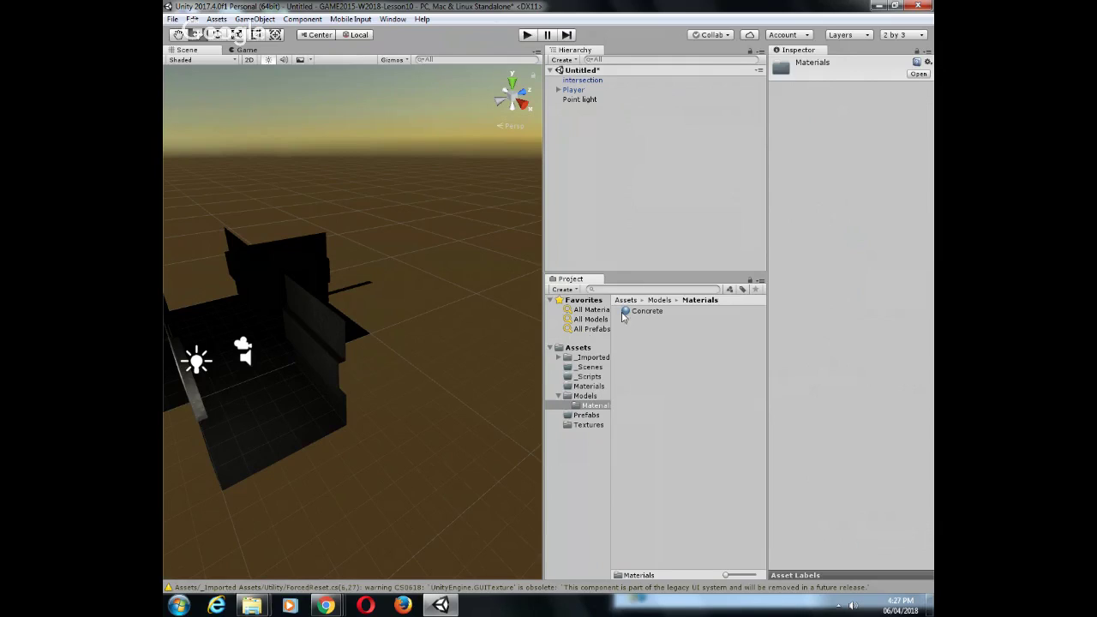
left_click_drag(637, 310, 588, 390)
left_click(586, 387)
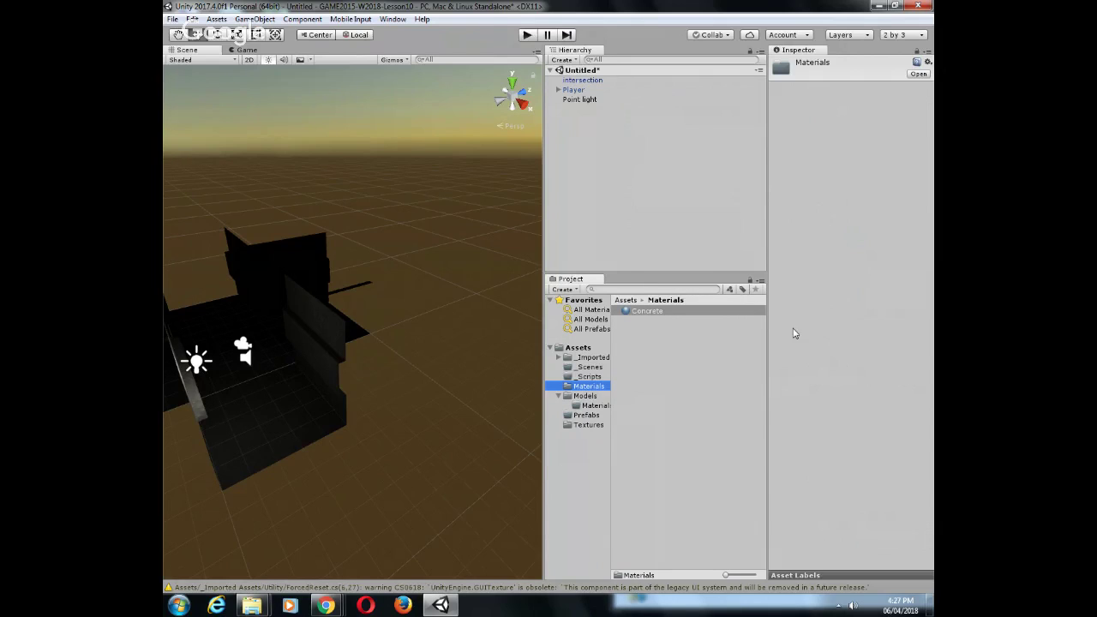
Inspect the Concrete material's settings on the scene's intersection object and how its surfaces look from different angles
left_click(583, 80)
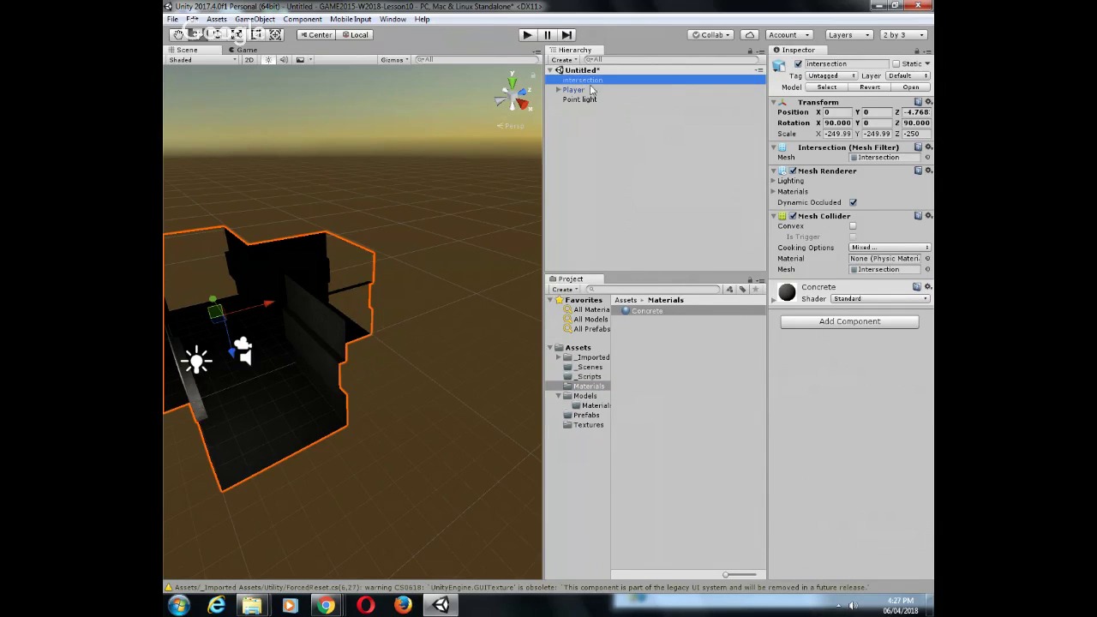
left_click(773, 298)
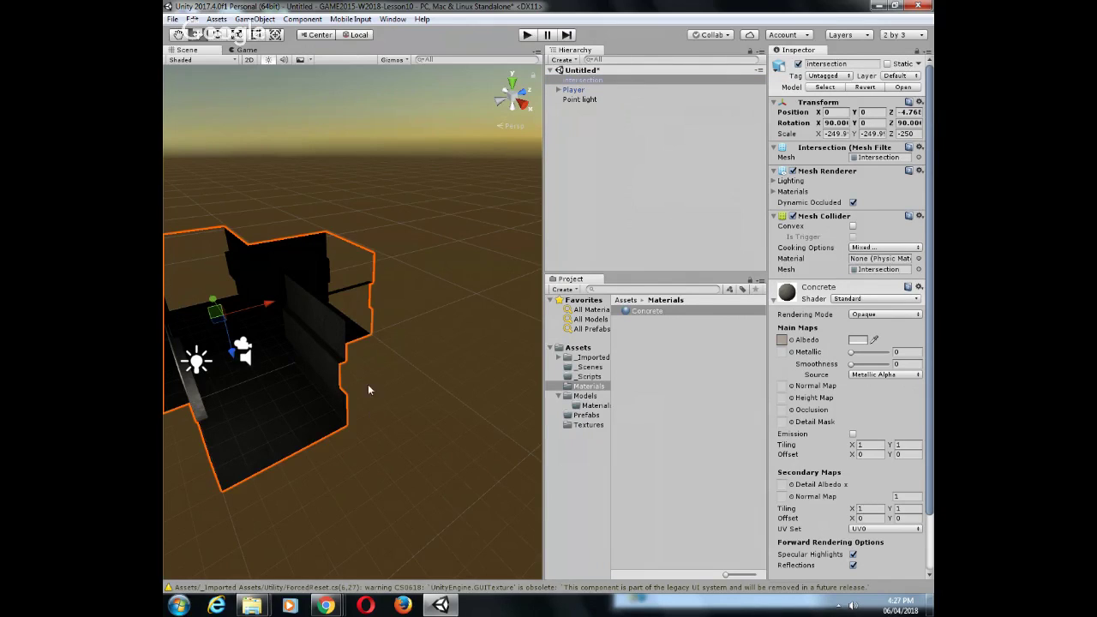
scroll(260, 372, "up", 3)
middle_click_drag(324, 302, 451, 281)
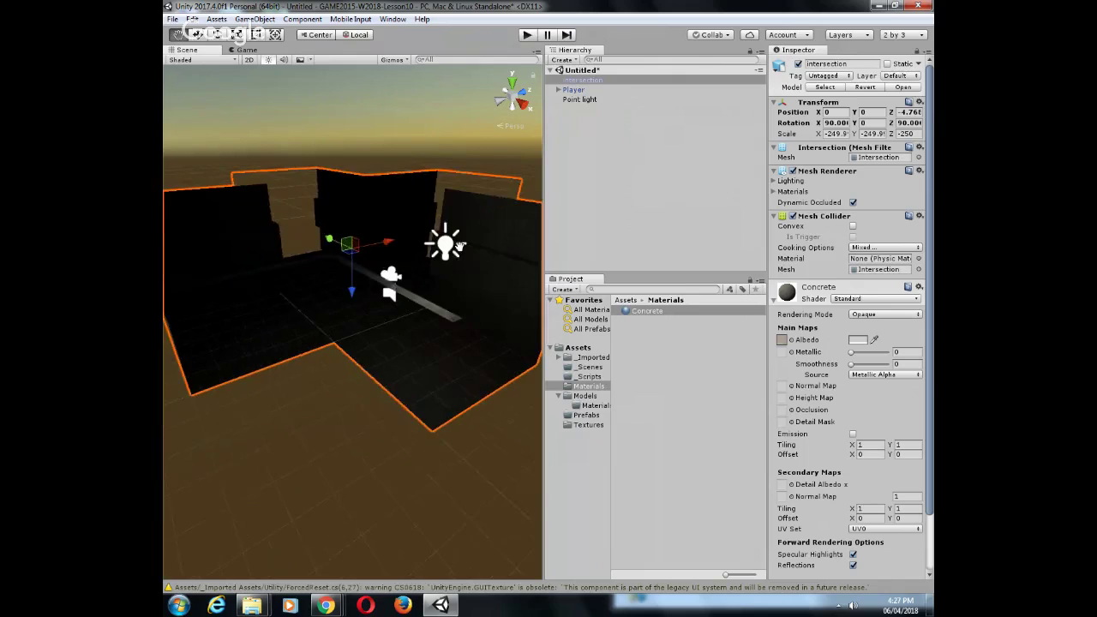
left_click_drag(442, 352, 284, 348, "alt")
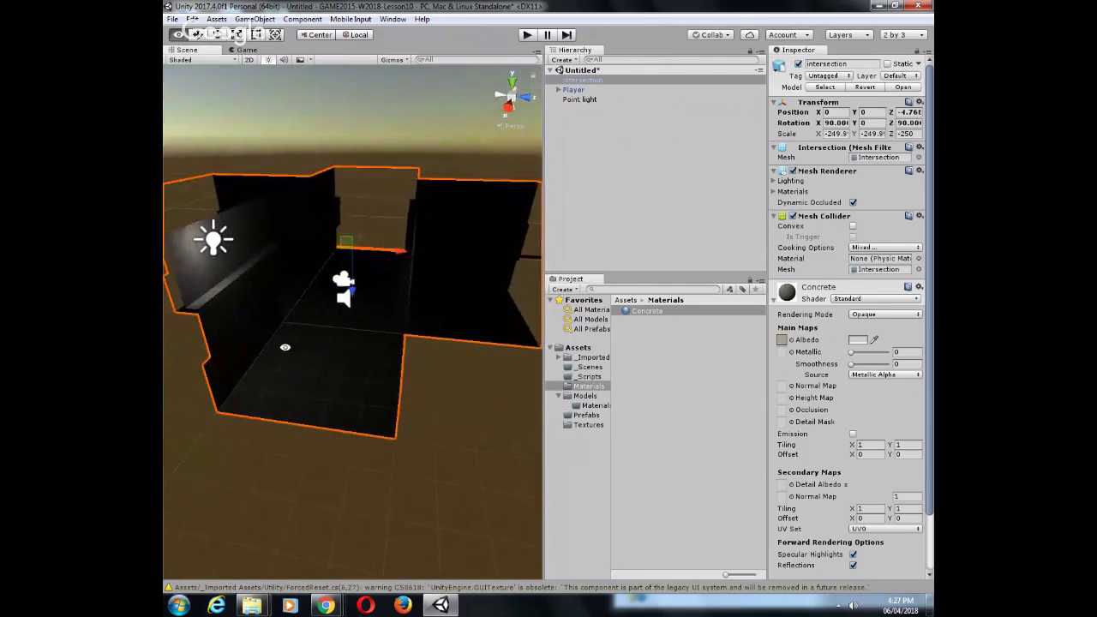
scroll(264, 262, "up", 3)
scroll(262, 264, "down", 3)
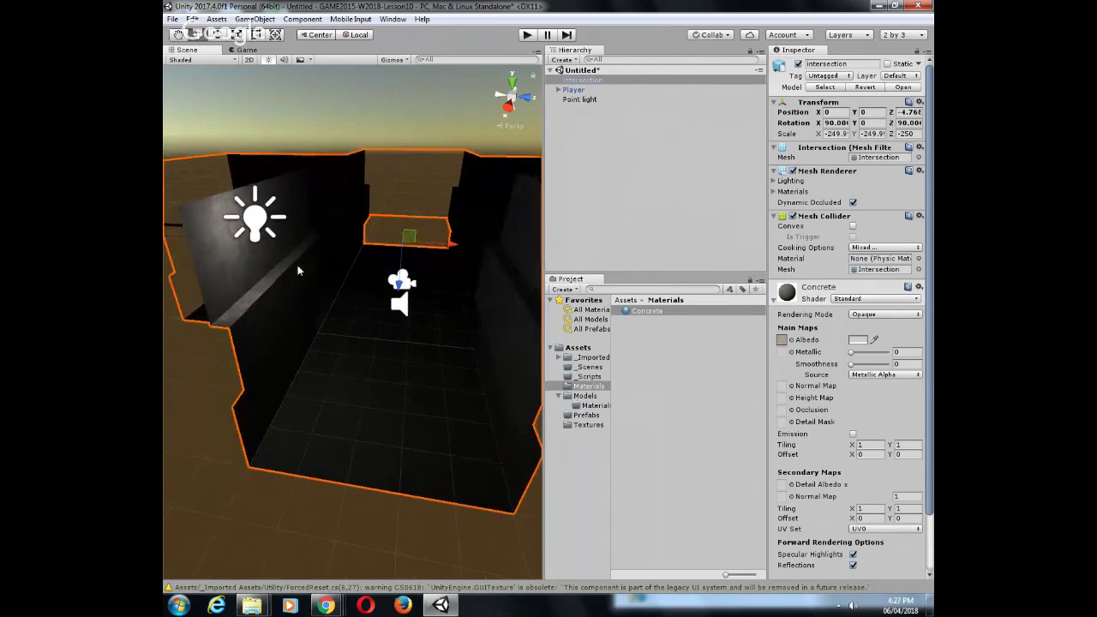
Reposition the point light beside the corridor wall at about X 3.37, Y 4.45, Z -9.34, and check the Game view
left_click(261, 221)
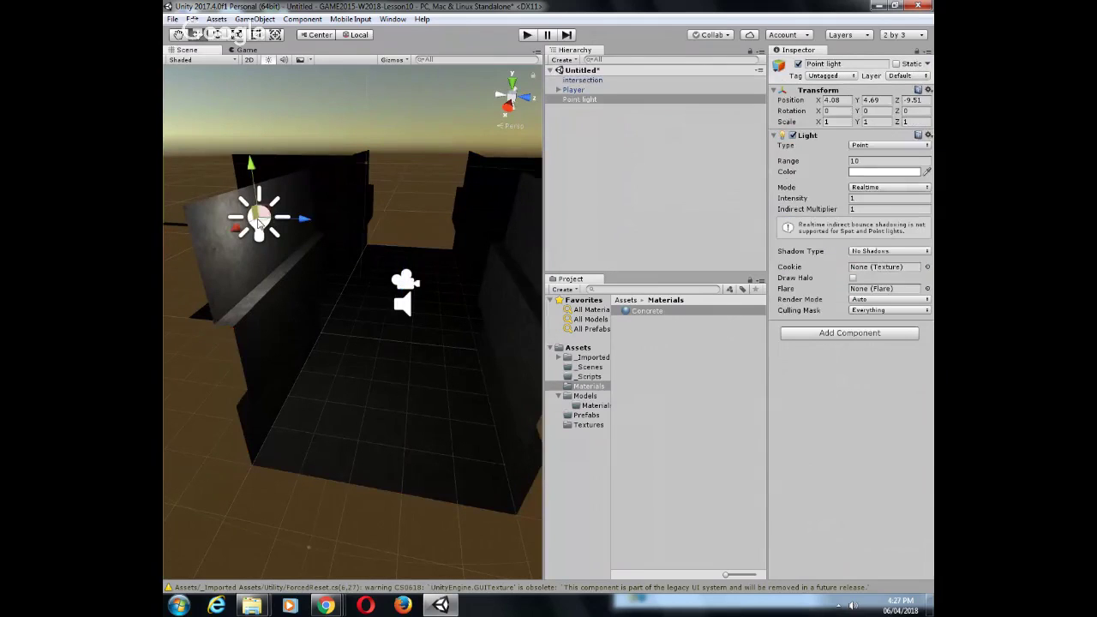
left_click_drag(295, 234, 322, 239)
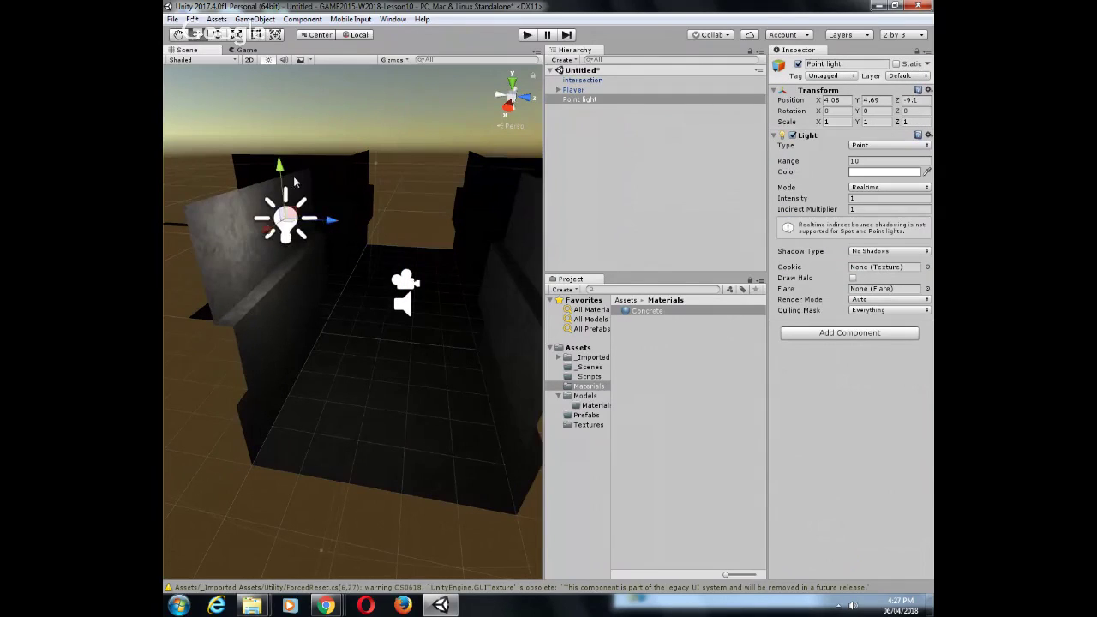
left_click_drag(281, 169, 284, 207)
mouse_move(271, 271)
left_mouse_down()
mouse_move(257, 273)
mouse_move(262, 286)
mouse_move(261, 256)
left_mouse_up()
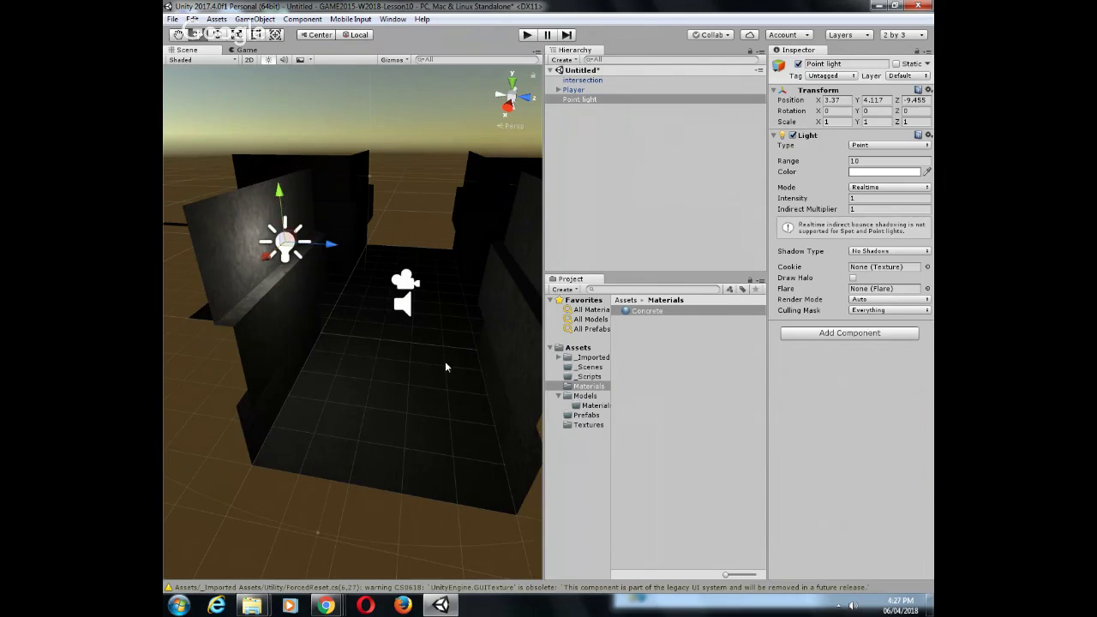
middle_click_drag(390, 292, 382, 261)
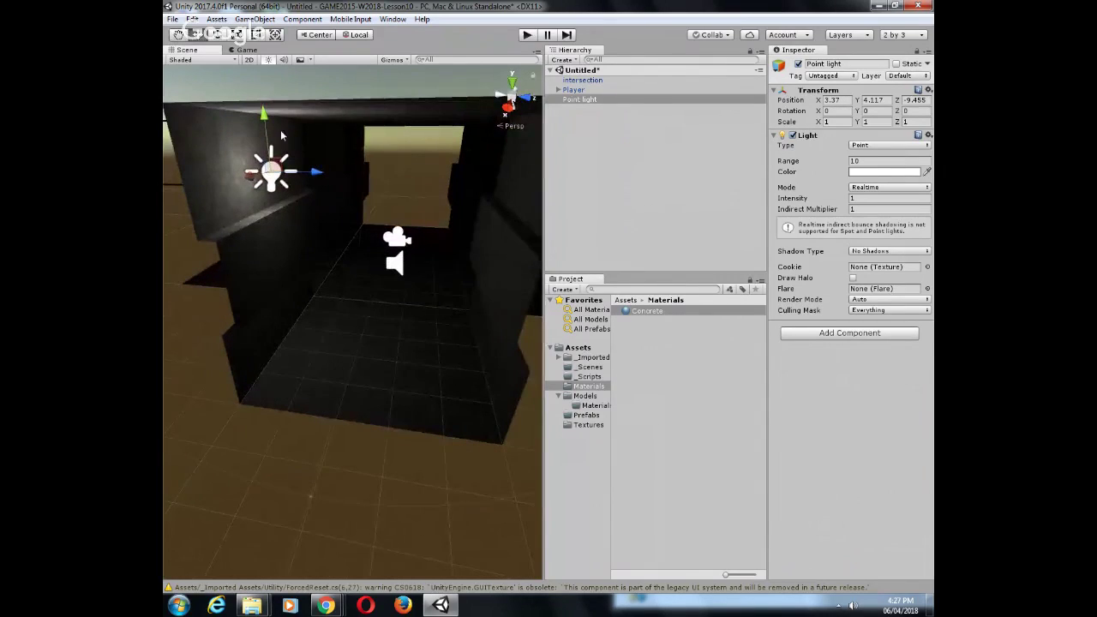
mouse_move(266, 120)
left_mouse_down()
mouse_move(279, 248)
mouse_move(264, 101)
left_mouse_up()
left_click_drag(313, 148, 324, 147)
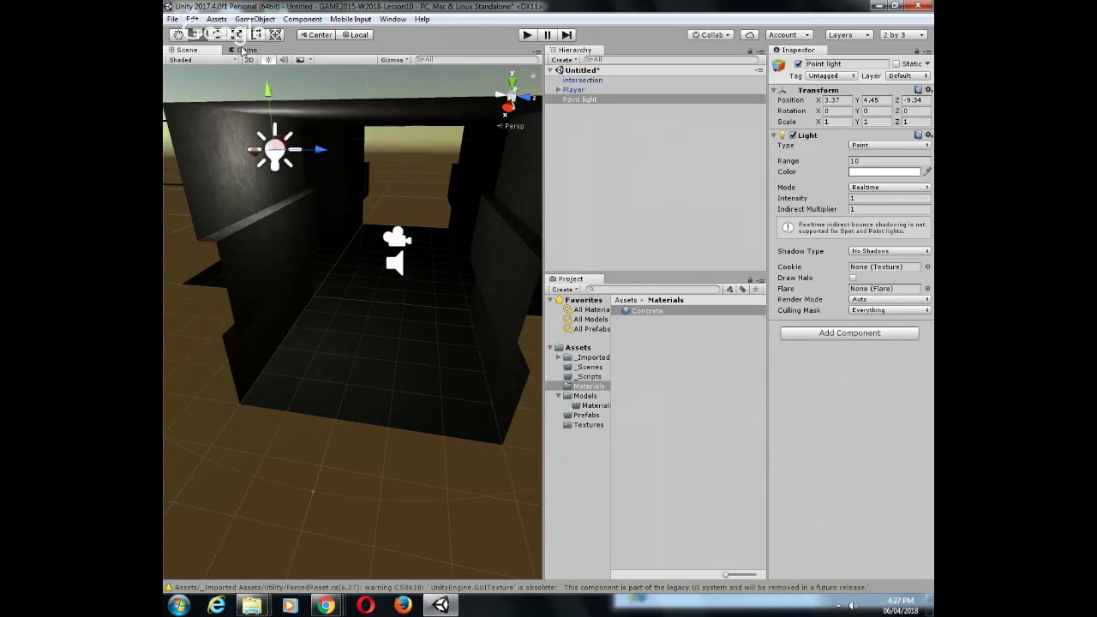
left_click(245, 50)
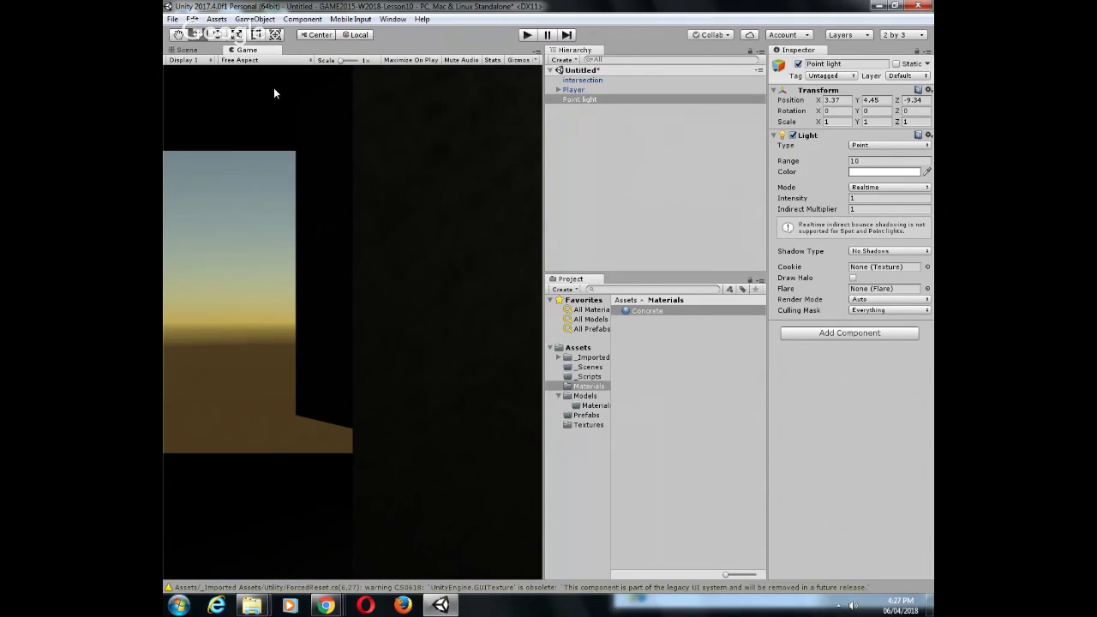
Return to the Scene view and raise the point light's intensity to 1.41
left_click(184, 50)
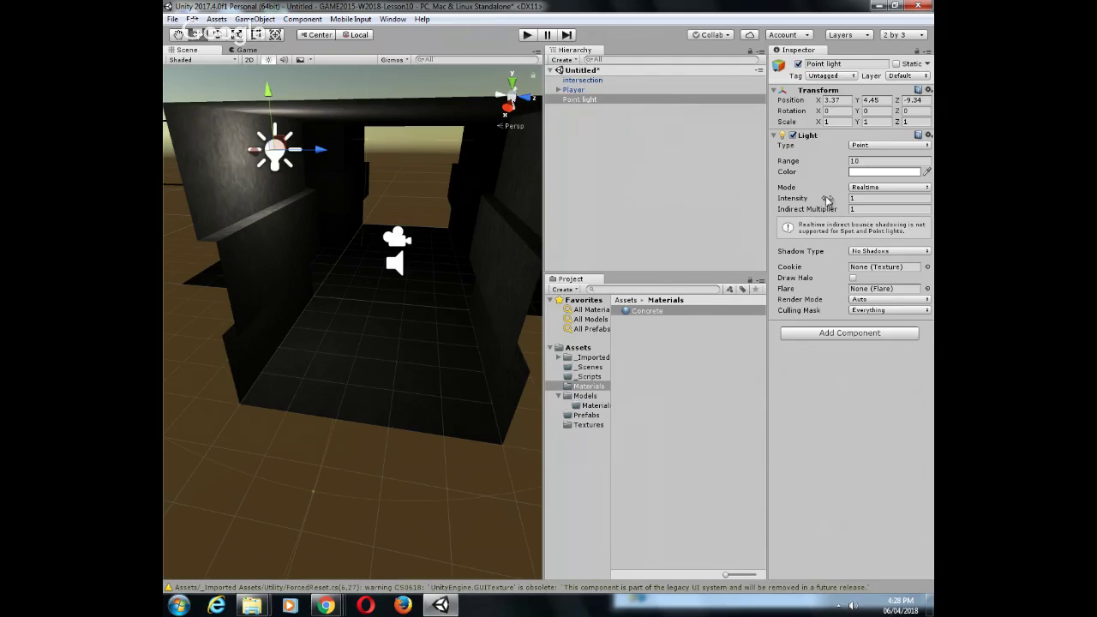
left_click_drag(811, 199, 822, 199)
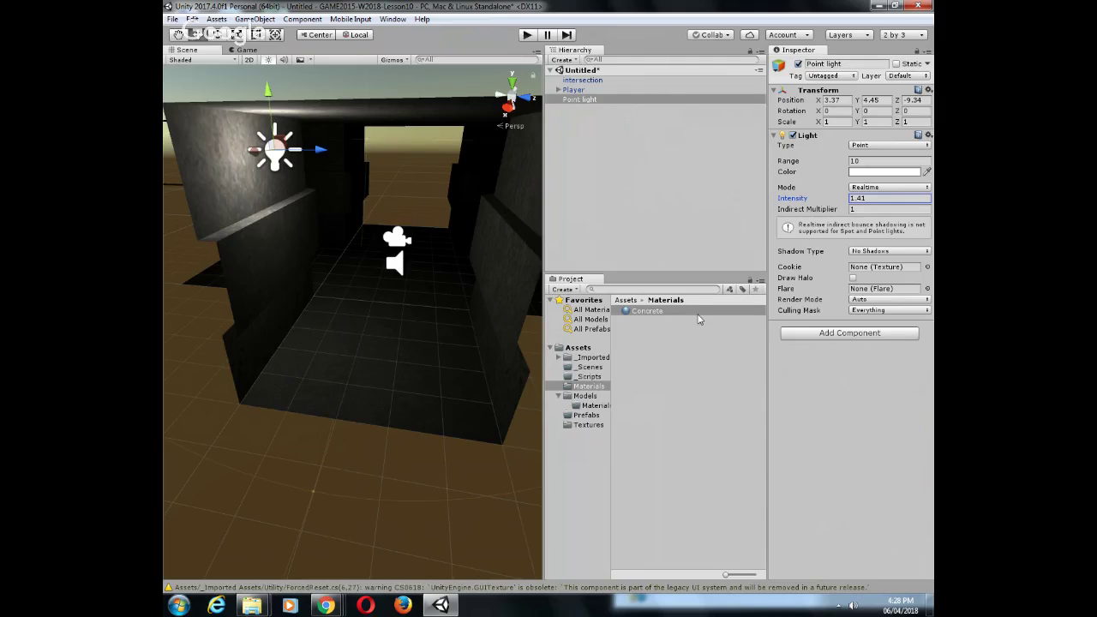
Add a light probe group to the scene and move it into the corridor at about X -1.69, Y 1.86, Z -7.52
left_click(575, 124)
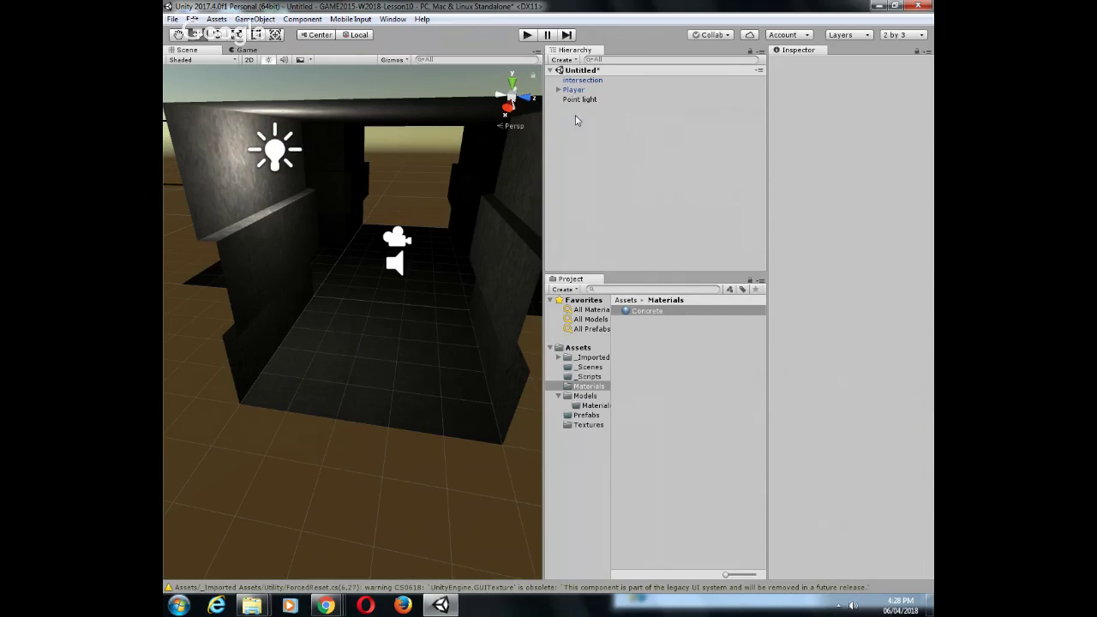
right_click(576, 126)
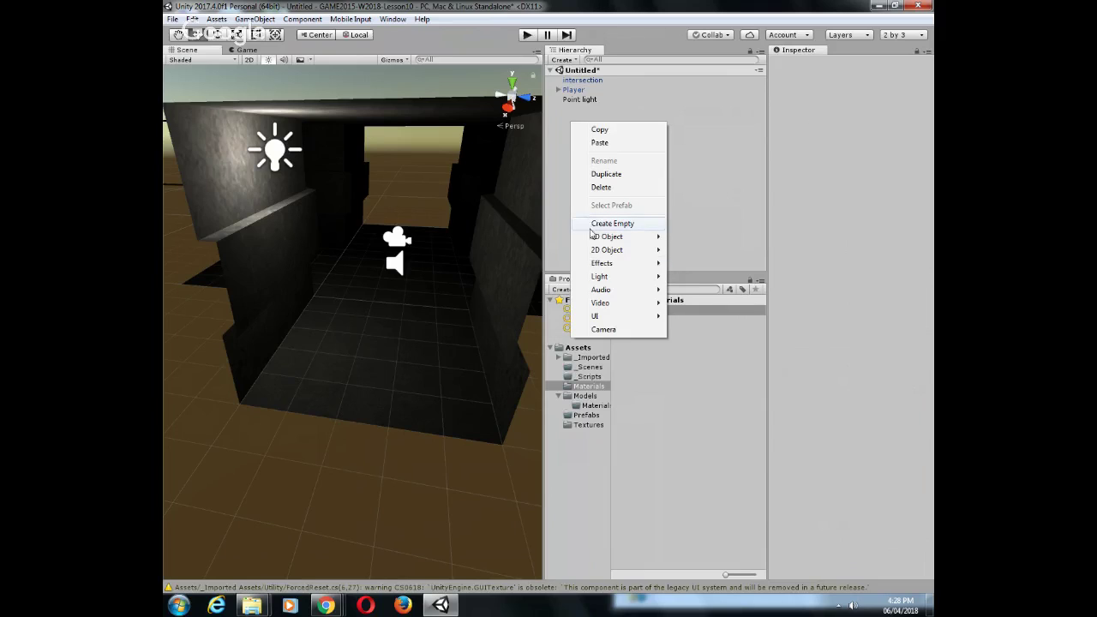
mouse_move(599, 281)
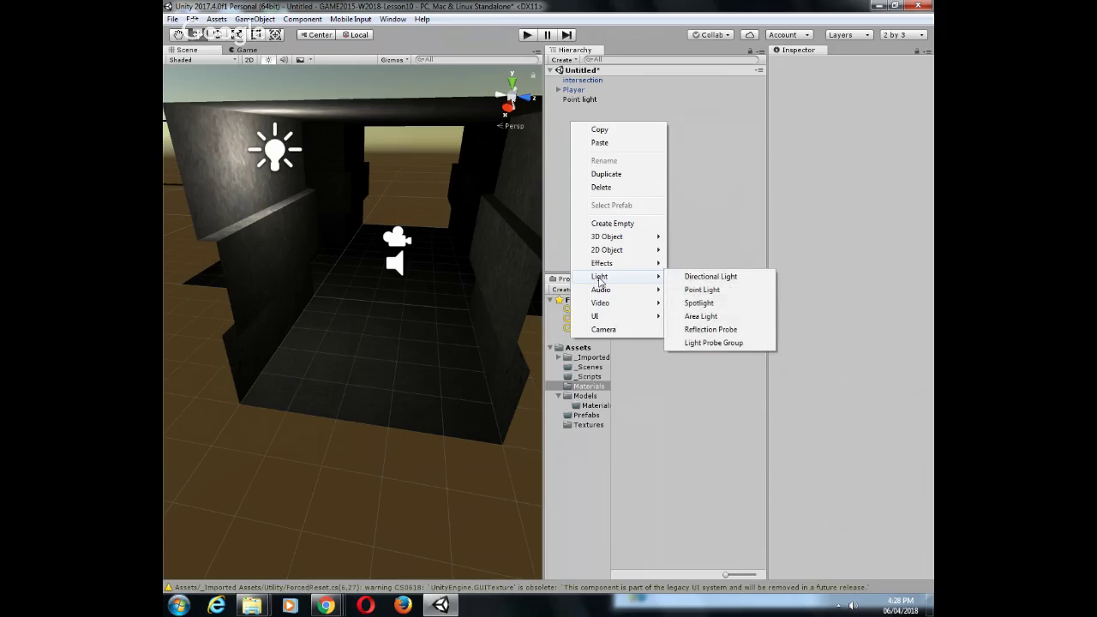
left_click(713, 342)
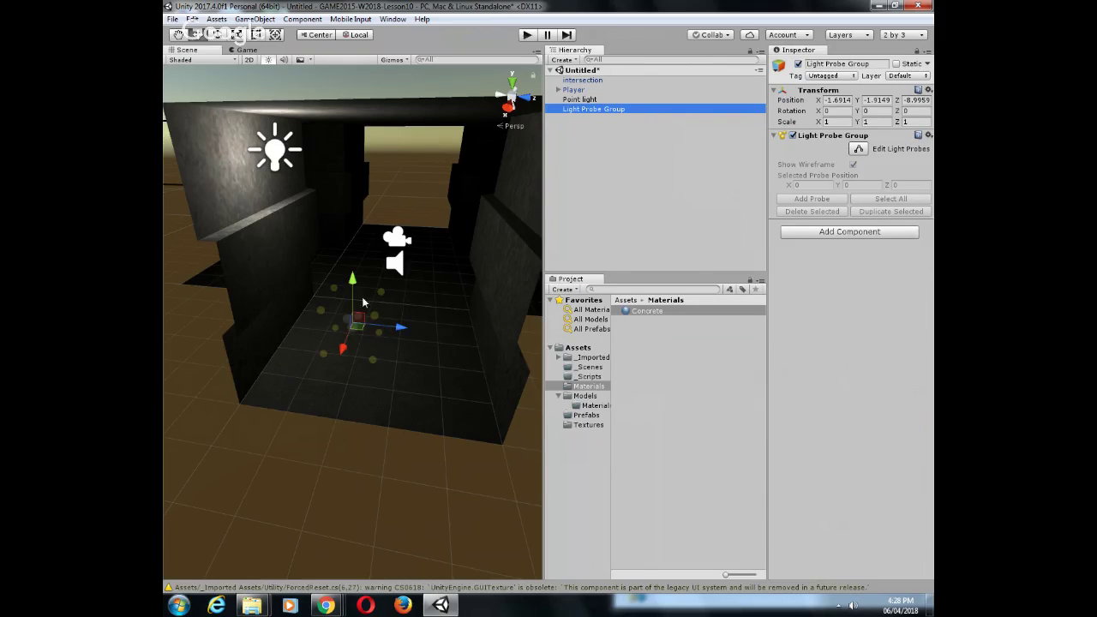
left_click_drag(363, 301, 336, 220)
left_click_drag(415, 234, 445, 237)
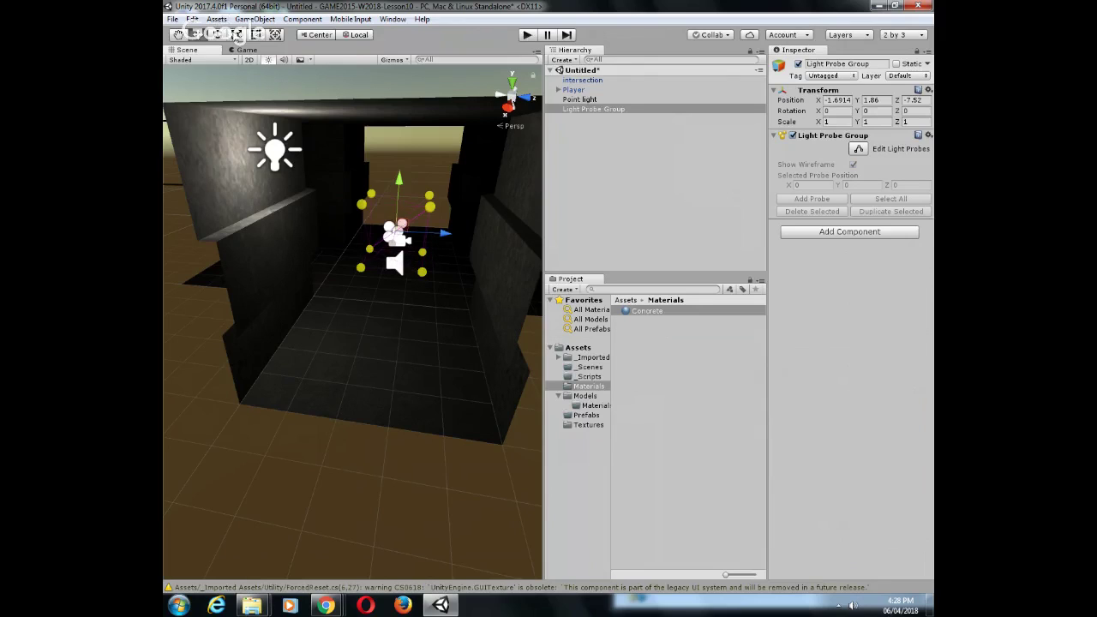
Scale the light probe group to about X 5.83, Y 1.90, Z 1.68 and raise it to about Y 2.65
left_click(236, 35)
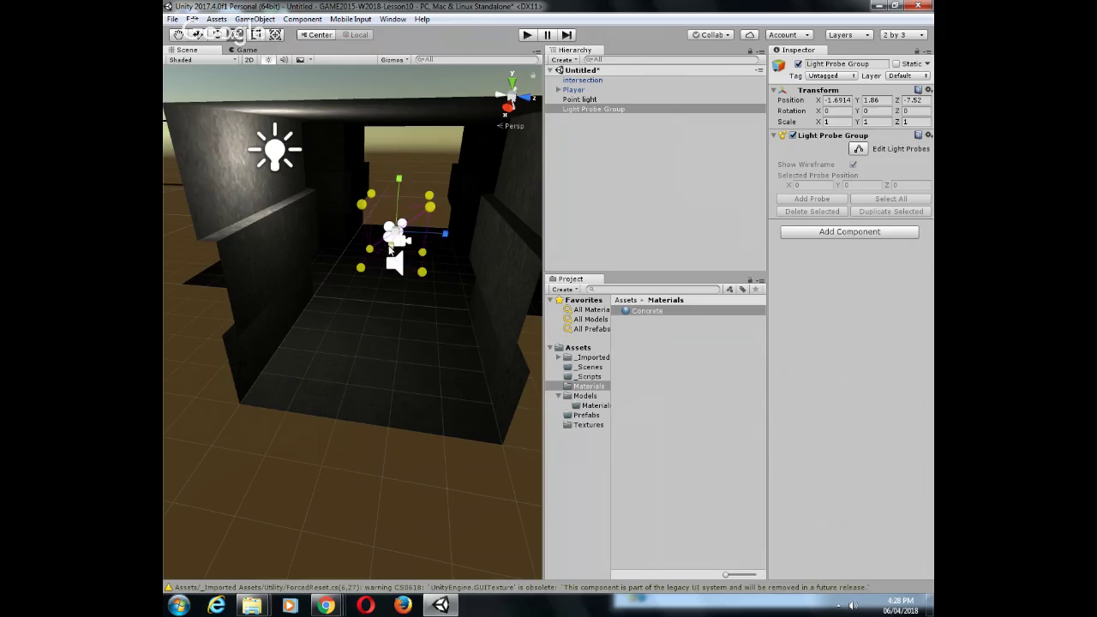
left_click_drag(387, 262, 377, 303)
left_click_drag(445, 234, 480, 244)
left_click_drag(396, 180, 398, 132)
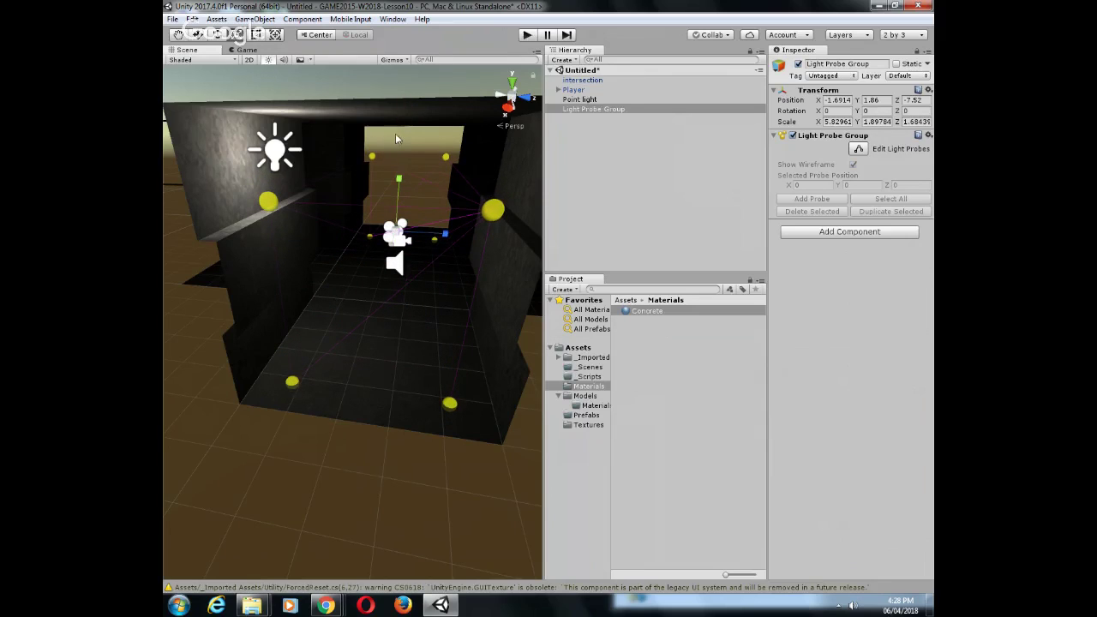
left_click(199, 36)
left_click_drag(403, 180, 402, 154)
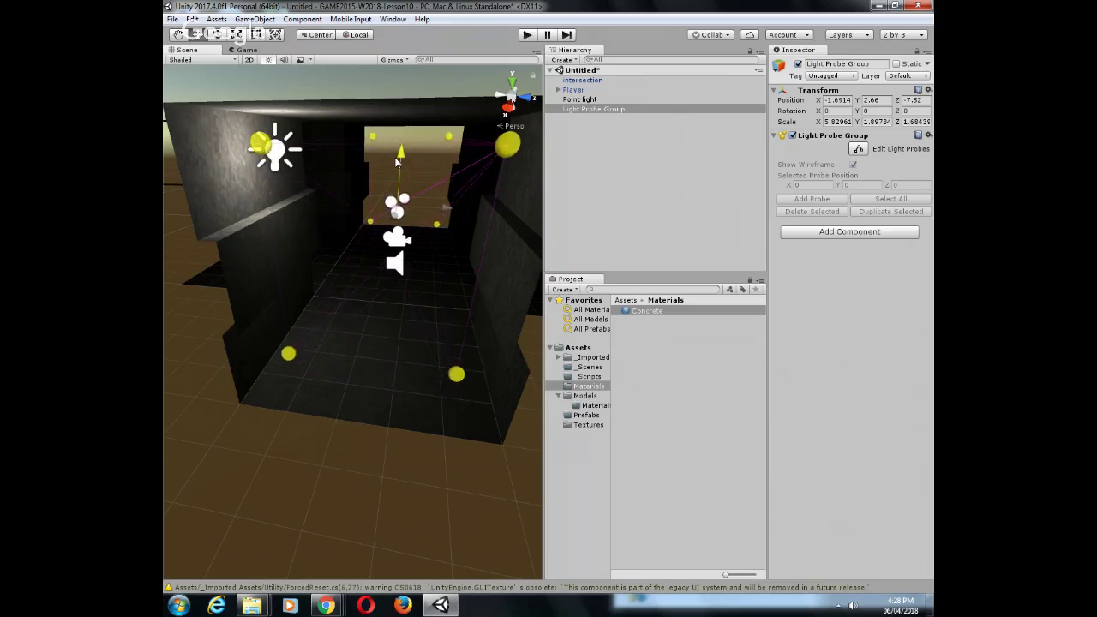
middle_click_drag(434, 220, 409, 250)
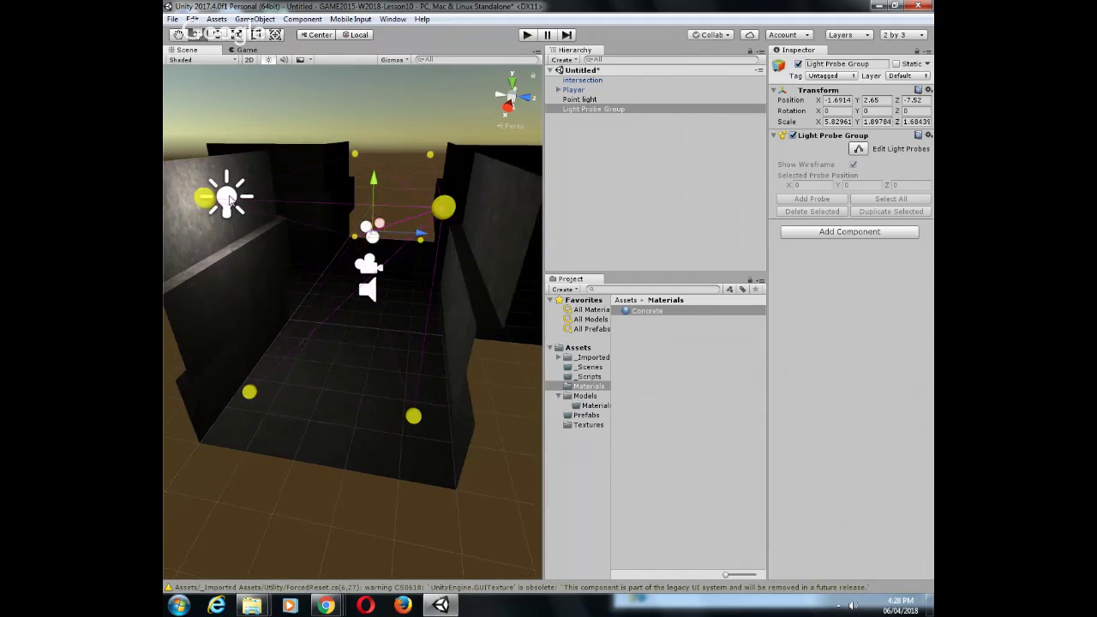
Set the point light's shadow type to Hard Shadows and check the lighting on the intersection from another angle
left_click(580, 100)
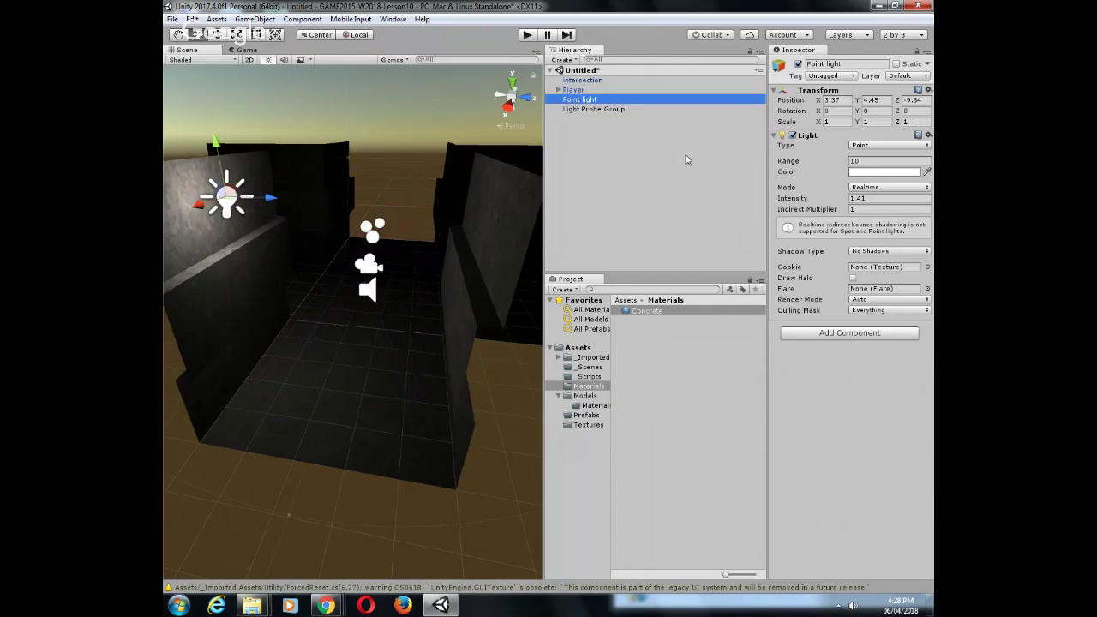
left_click(867, 251)
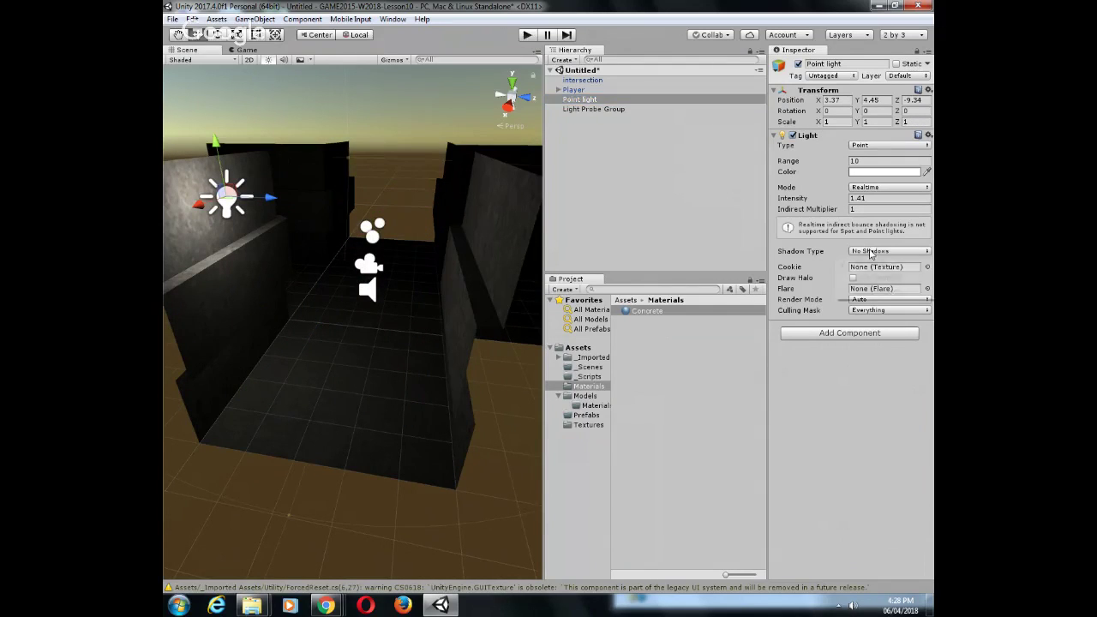
left_click(876, 278)
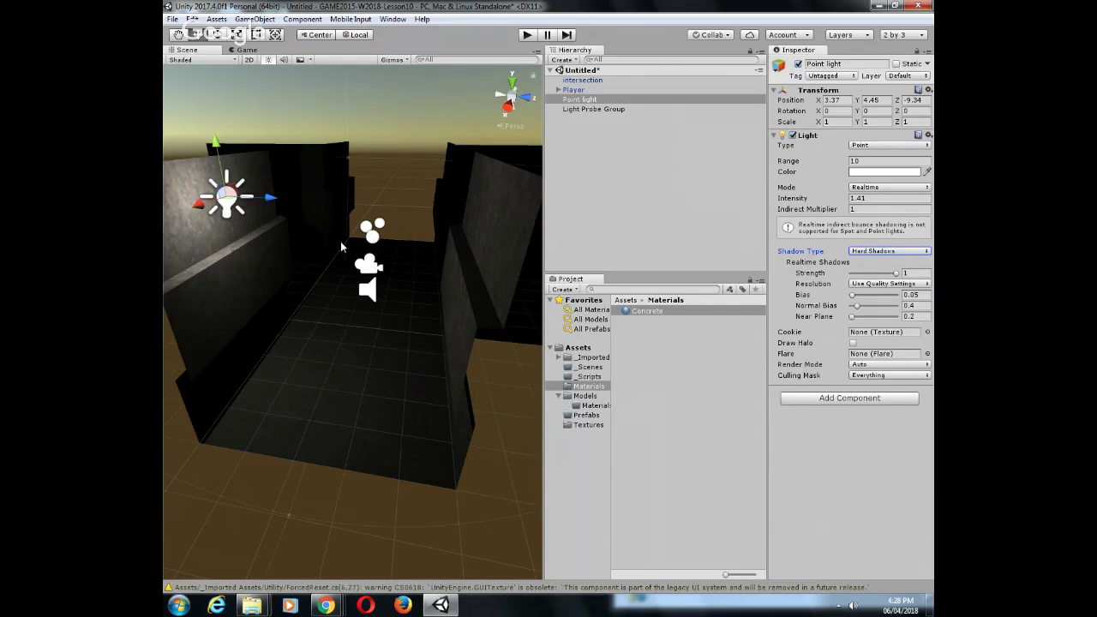
scroll(351, 256, "down", 3)
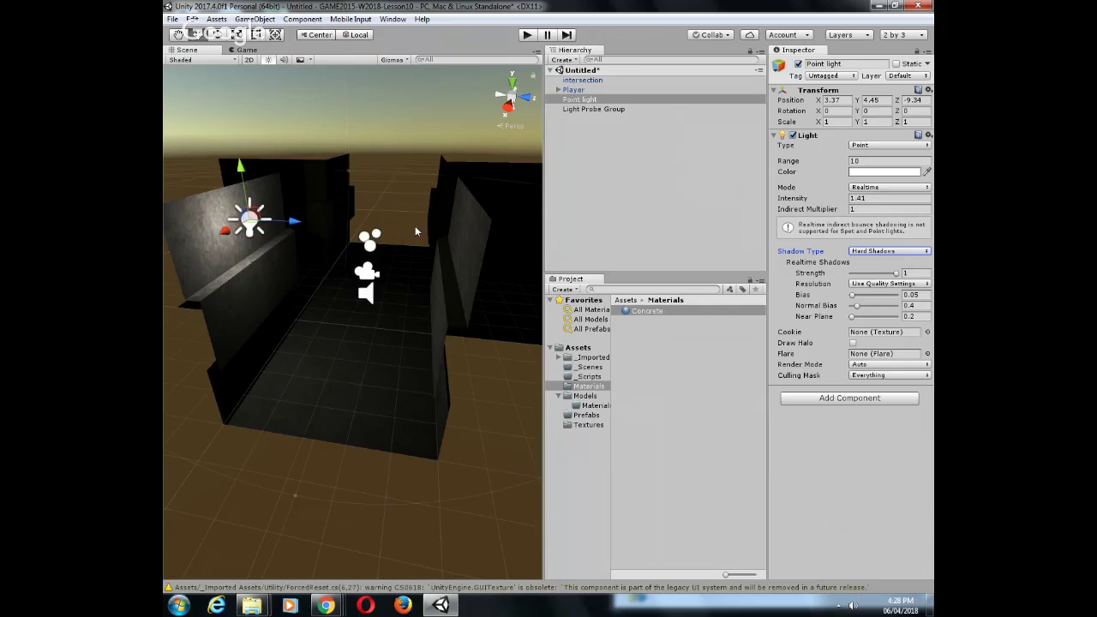
middle_click_drag(442, 206, 374, 192)
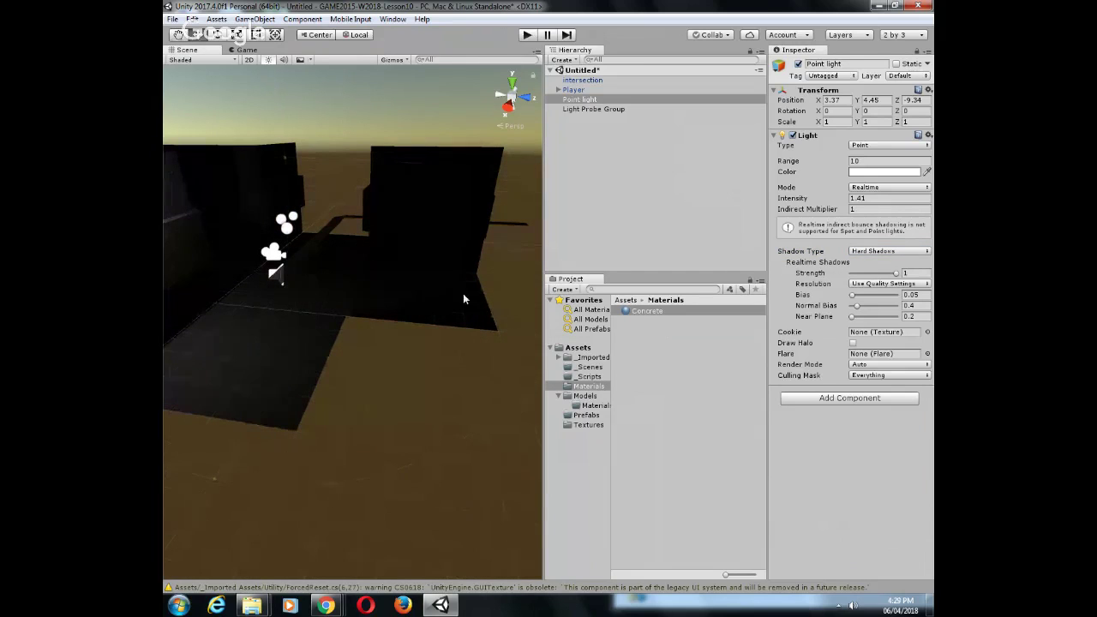
left_click_drag(463, 298, 328, 309, "alt")
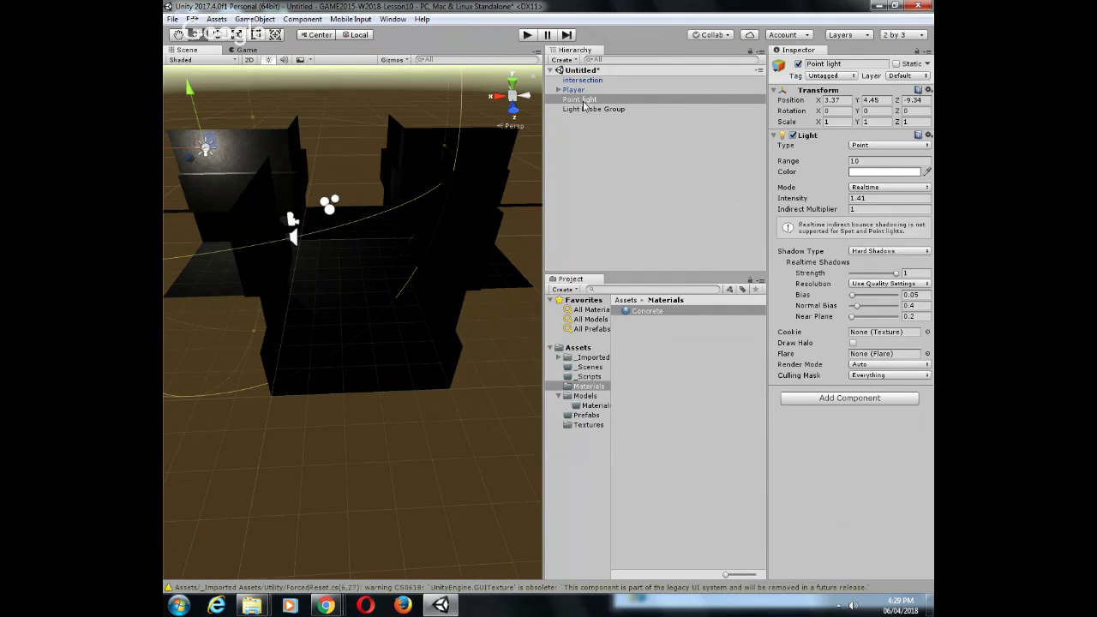
Duplicate the point light and move the copy into the other corridor at about X -1.07, Y 4.73, Z -0.38
right_click(578, 153)
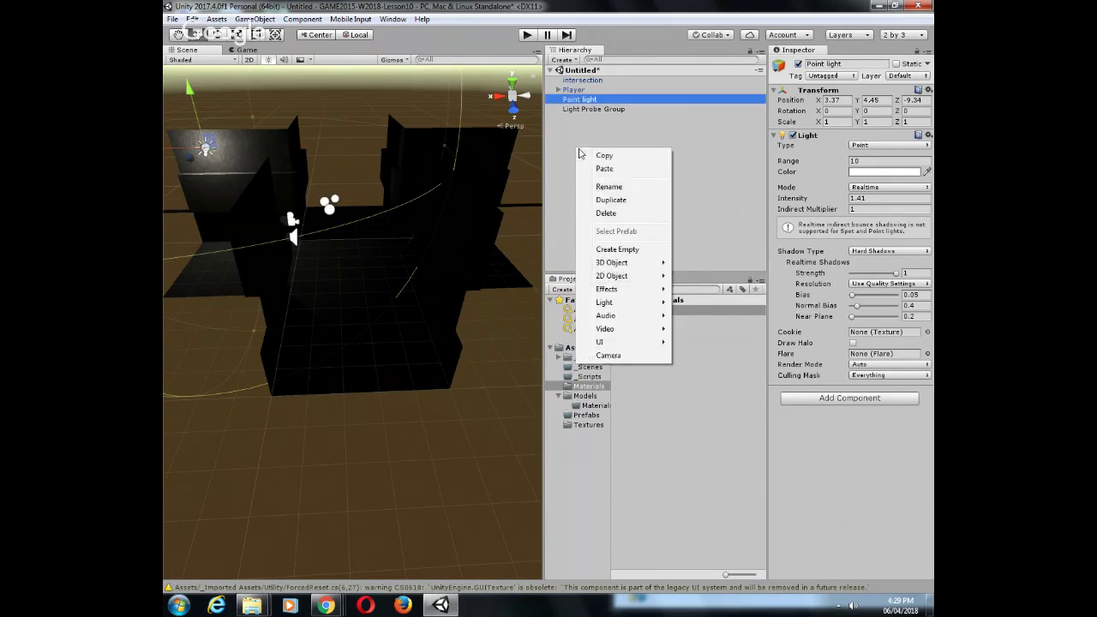
left_click(576, 131)
left_click(569, 101)
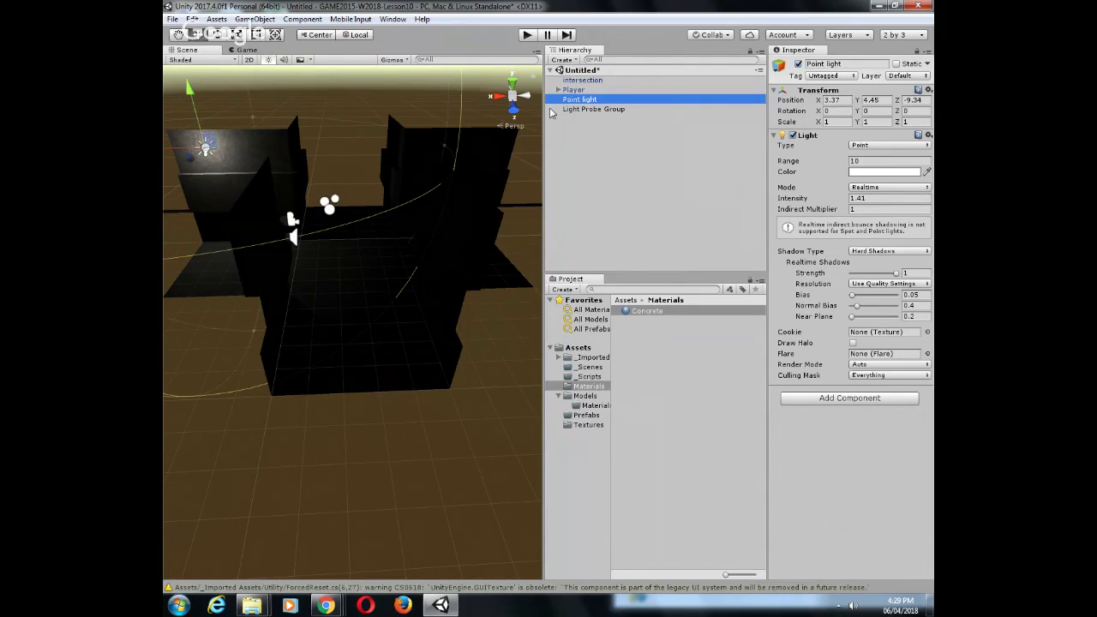
key("ctrl+d")
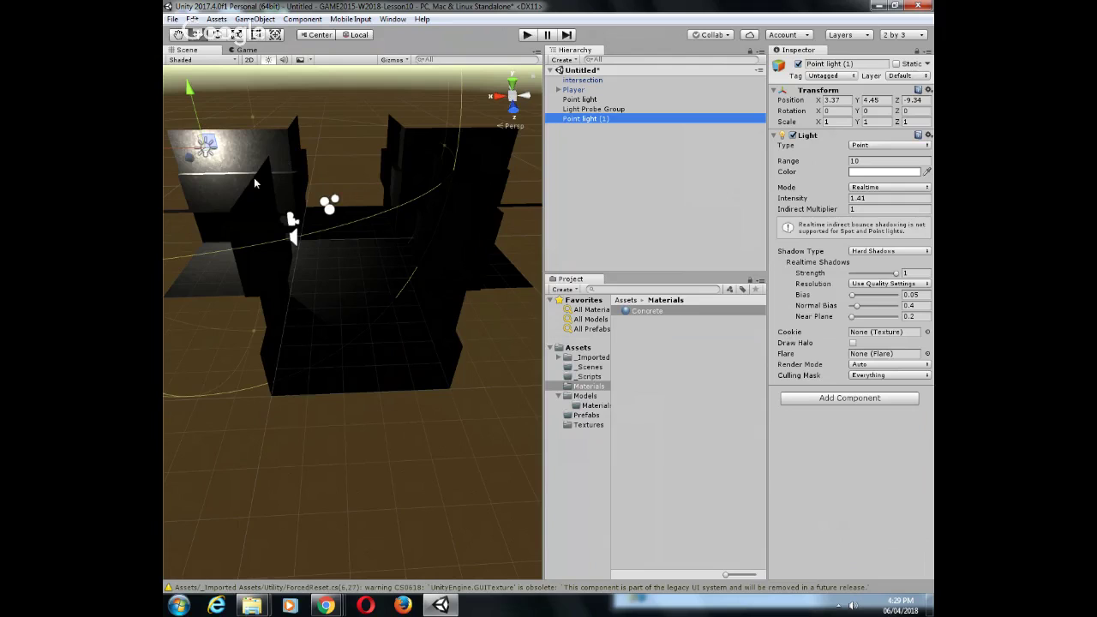
scroll(254, 178, "down", 3)
left_click_drag(167, 163, 297, 199)
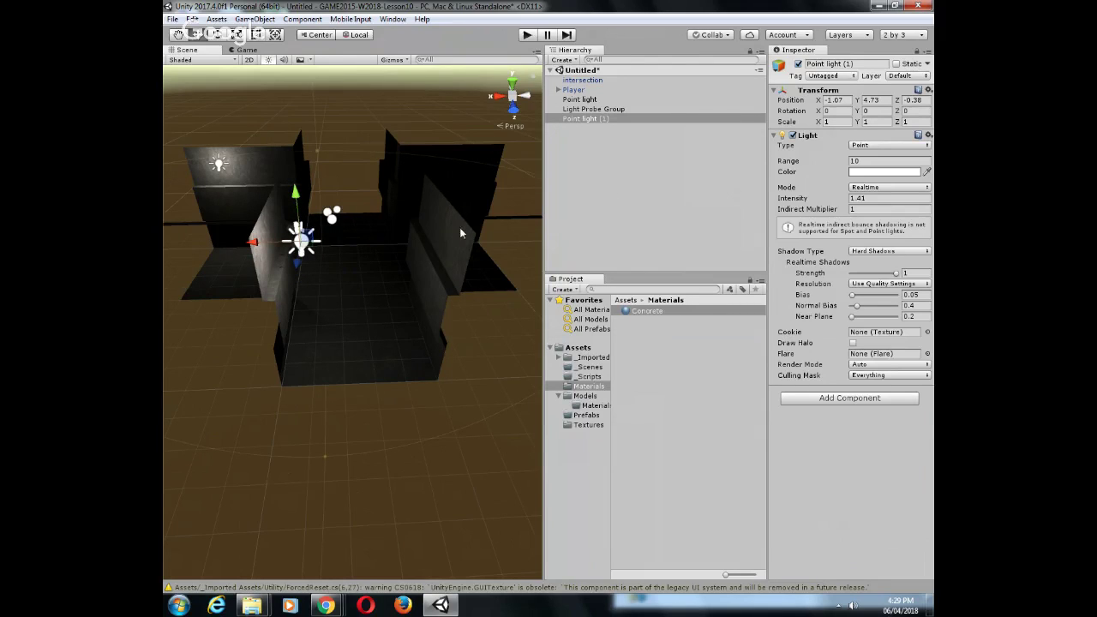
Add a second light probe group and place it in the other corridor at about X -3.16, Y 0.43, Z -3.84
left_click(618, 152)
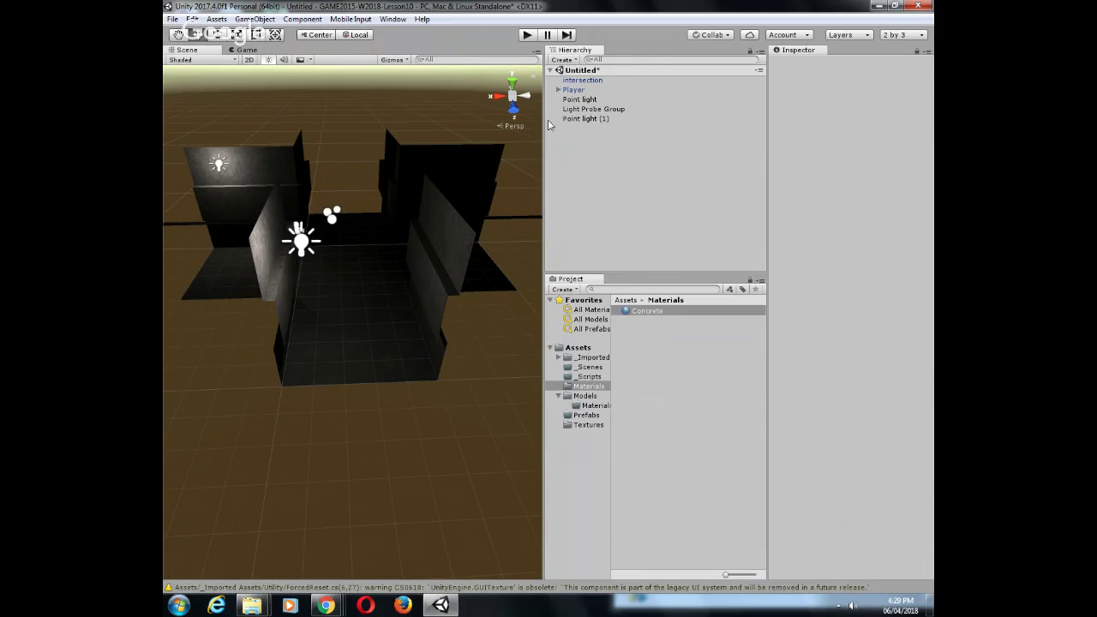
right_click(574, 159)
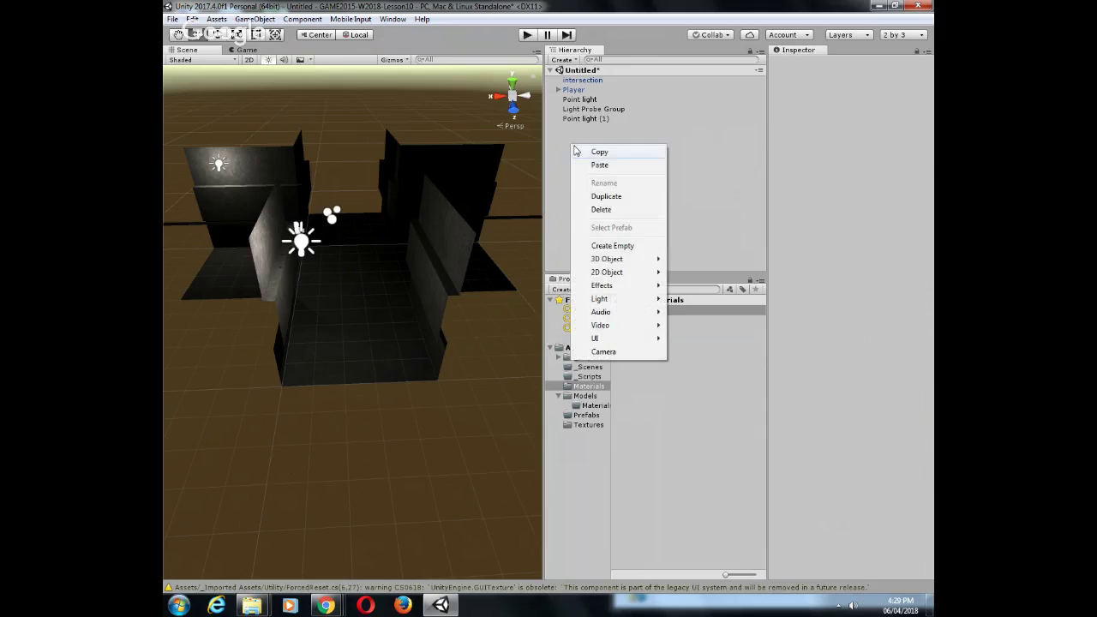
mouse_move(628, 293)
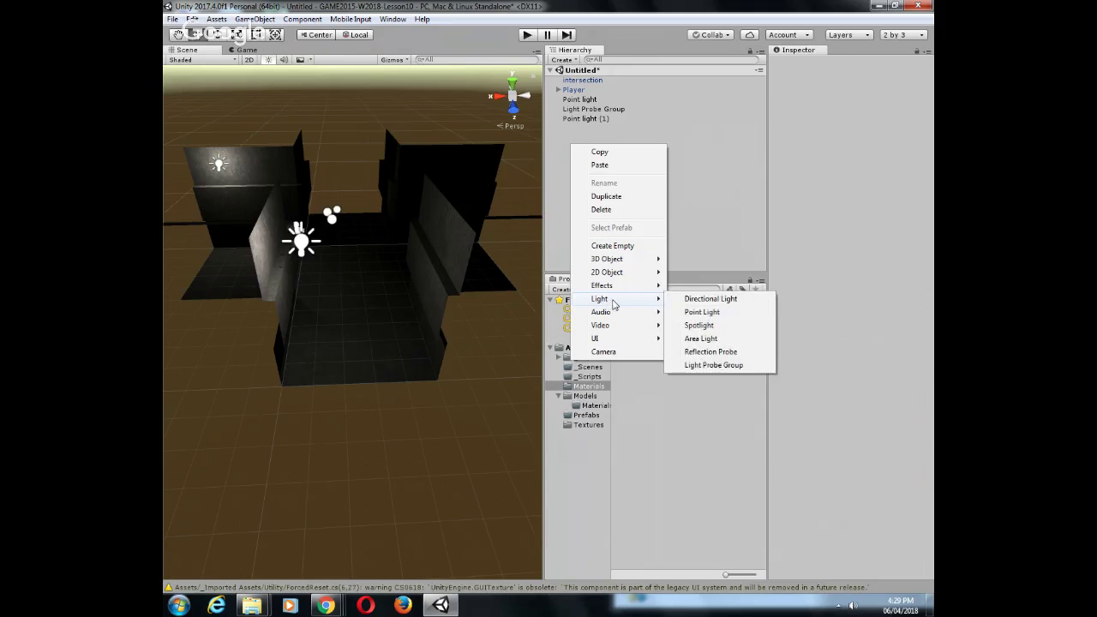
left_click(725, 366)
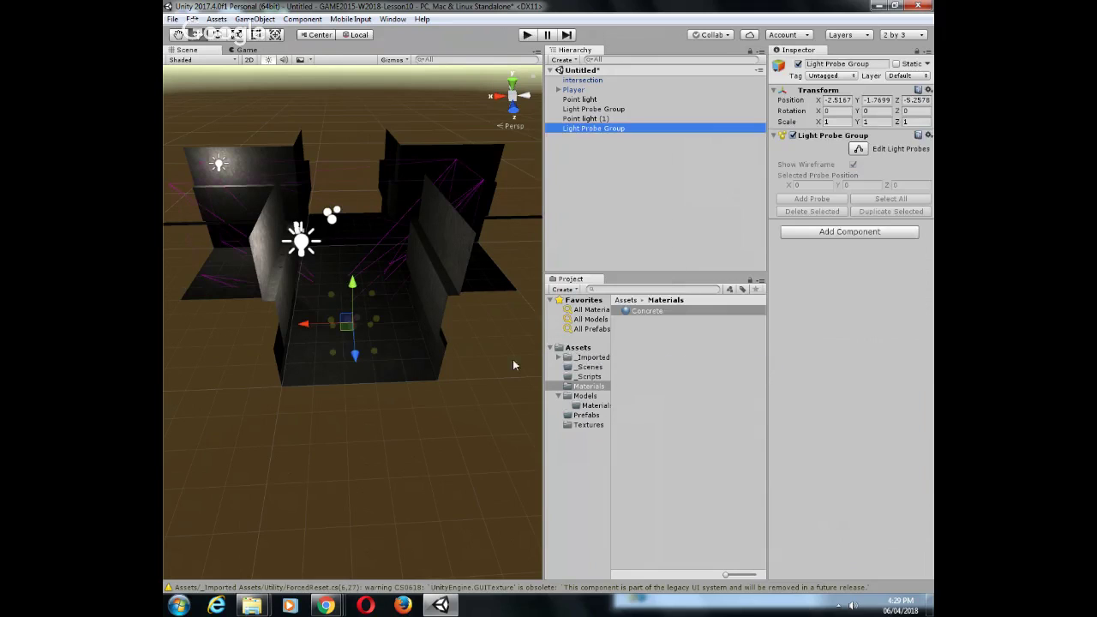
middle_click_drag(523, 228, 443, 246)
left_click_drag(254, 317, 339, 241)
scroll(375, 229, "down", 3)
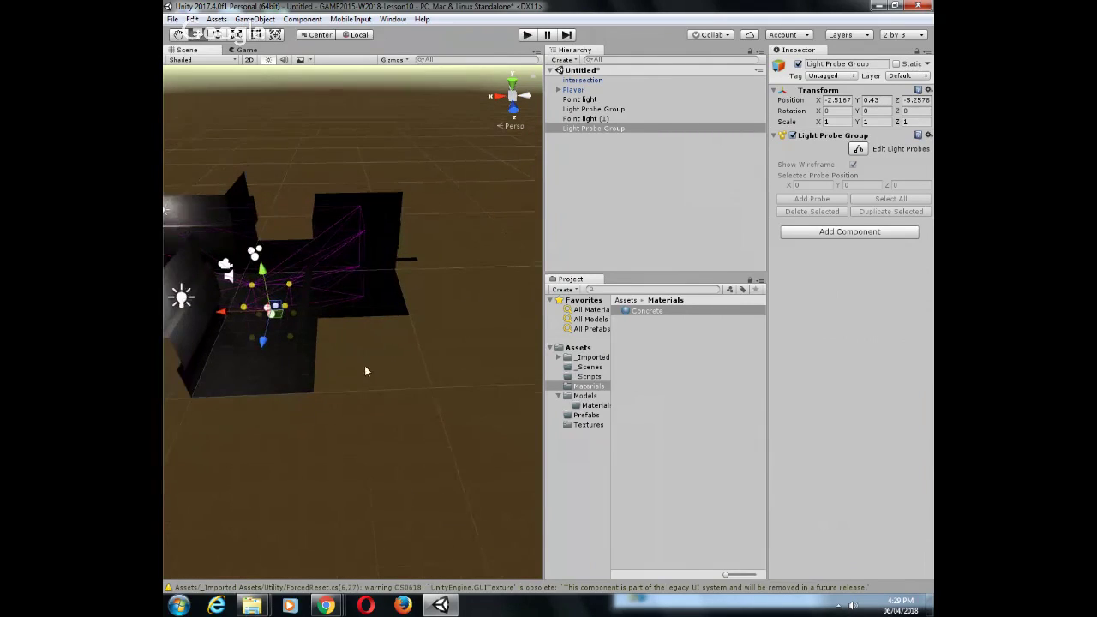
right_click_drag(365, 369, 470, 245)
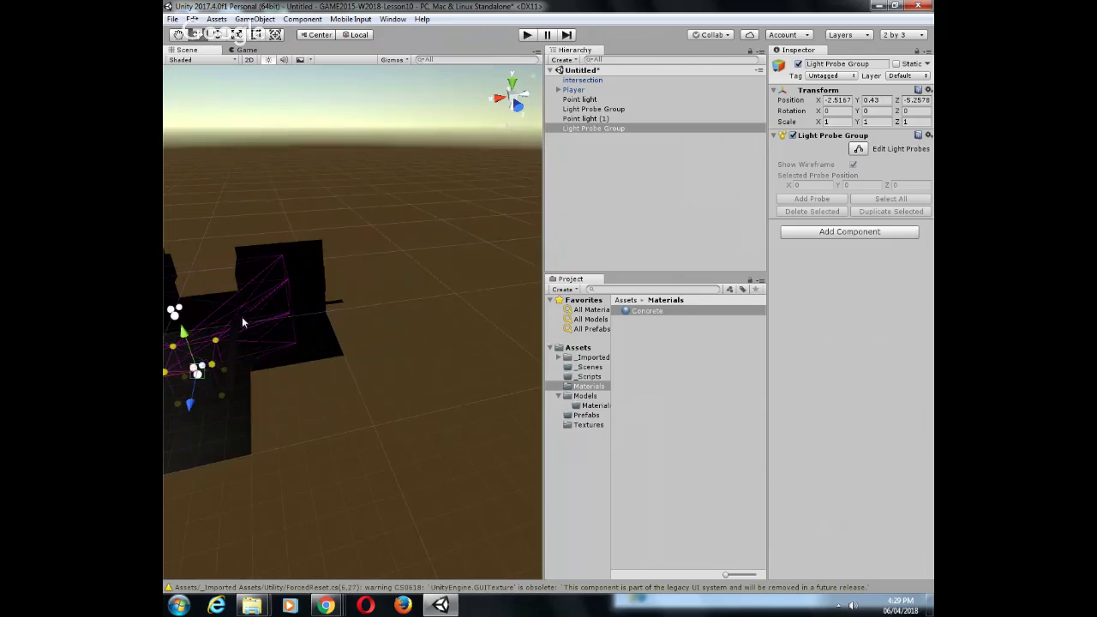
middle_click_drag(241, 316, 288, 290)
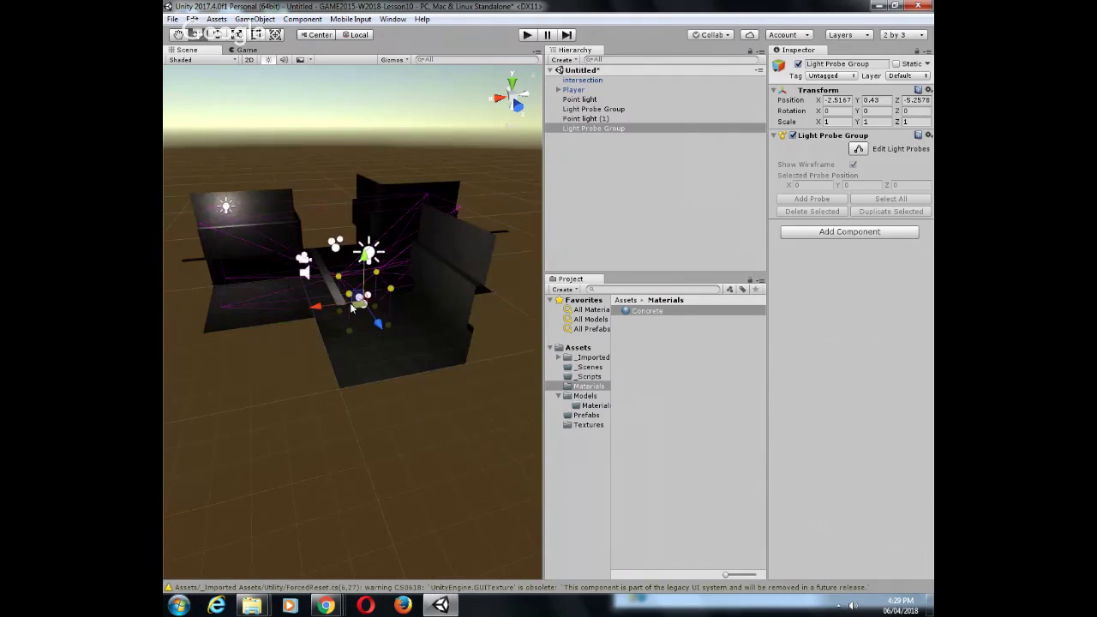
left_click_drag(378, 324, 339, 321)
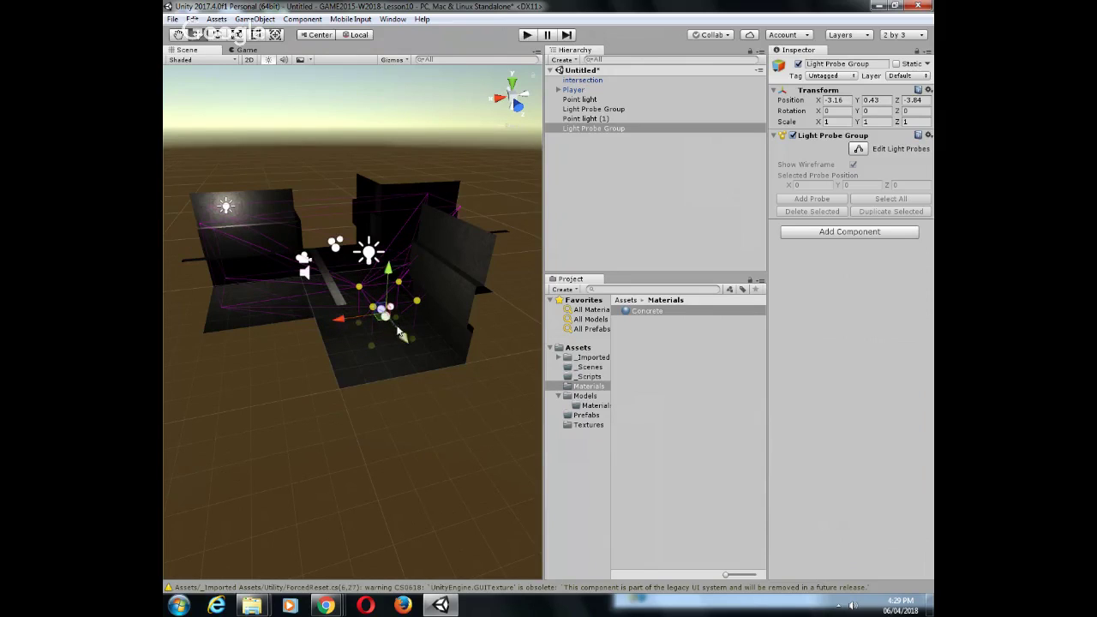
Stretch the second light probe group to a Z scale of about 7.47 and reposition it at about Z -8.59
left_click(237, 34)
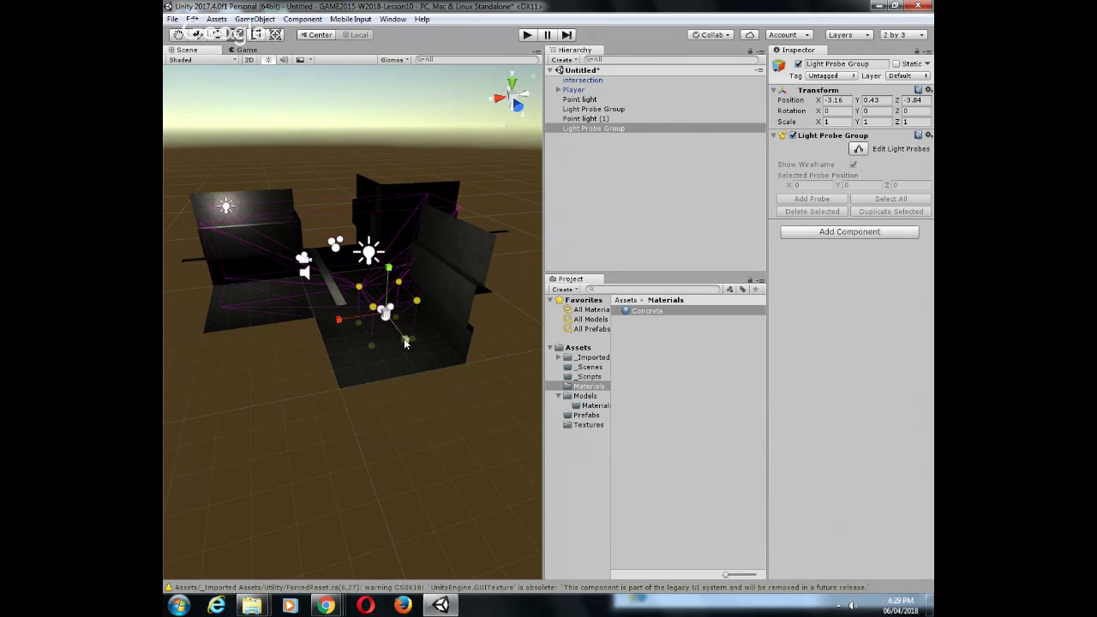
left_click_drag(407, 343, 443, 402)
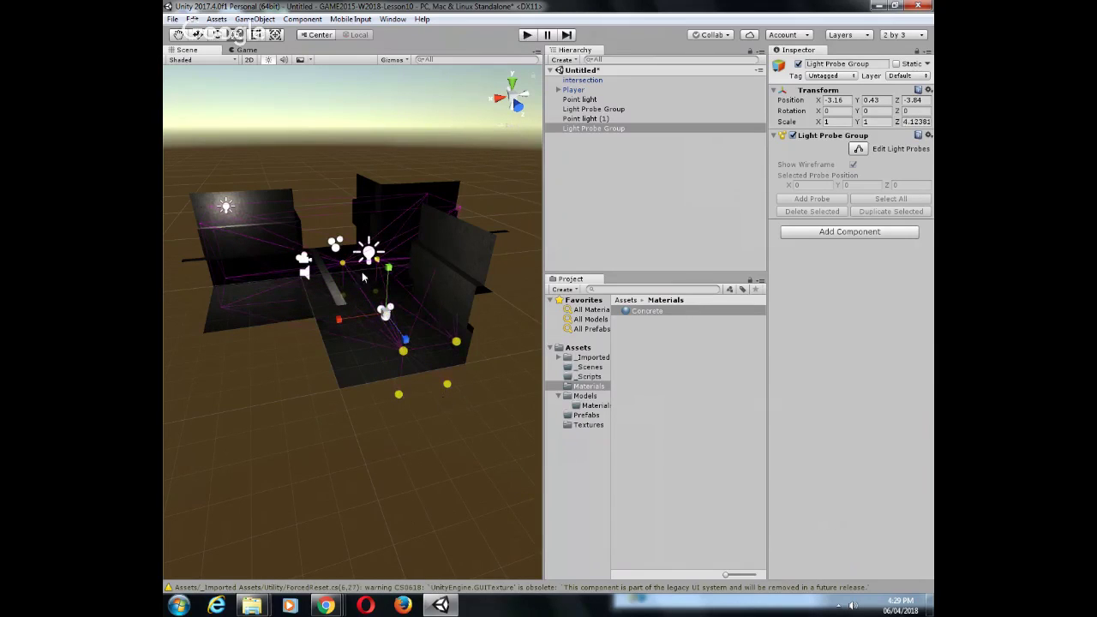
left_click(197, 35)
left_click_drag(408, 330, 347, 257)
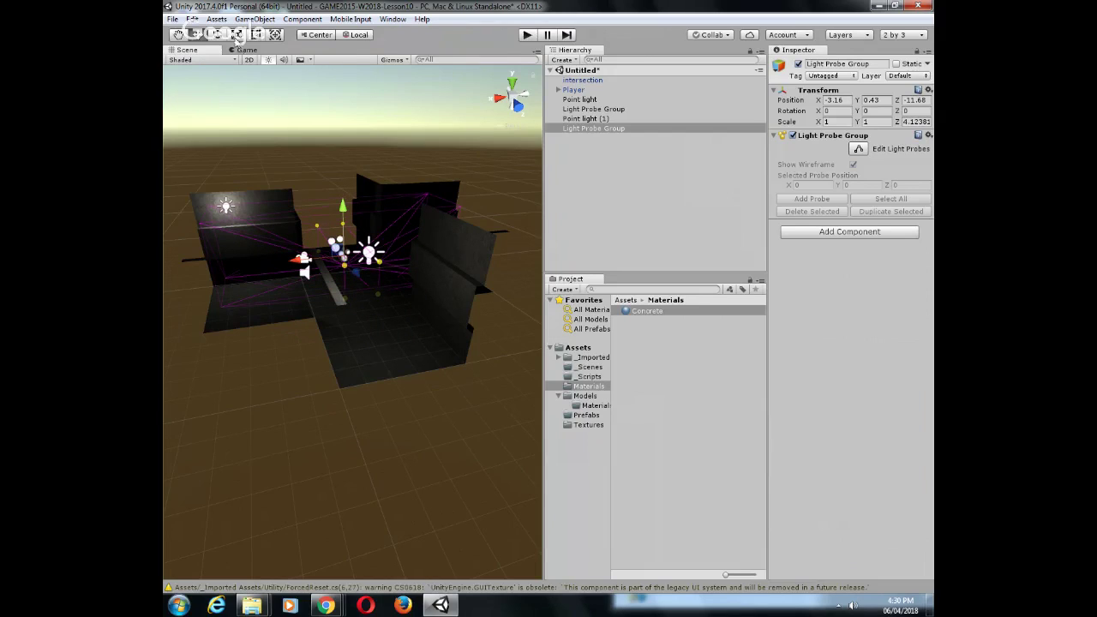
left_click(237, 34)
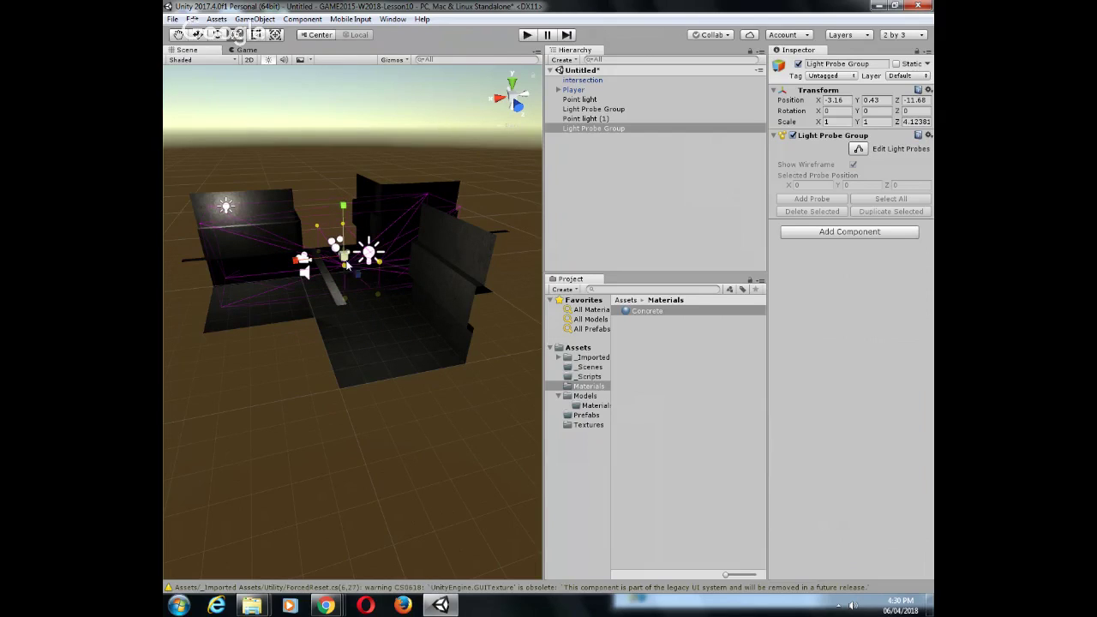
left_click_drag(360, 278, 371, 287)
key("w")
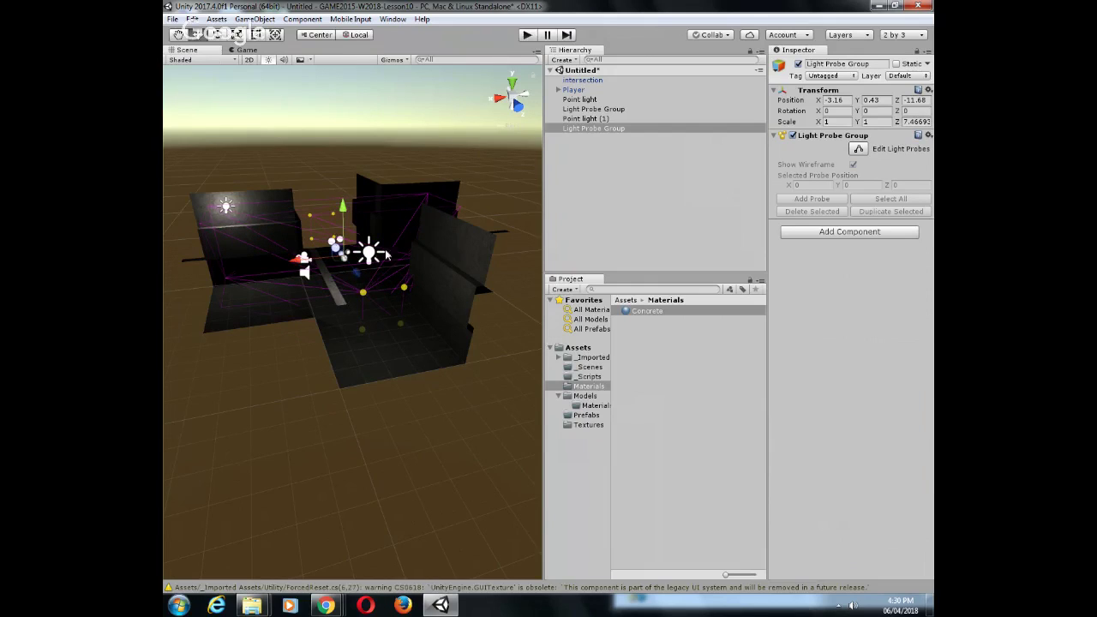
left_click_drag(355, 270, 371, 294)
middle_click_drag(387, 288, 352, 365)
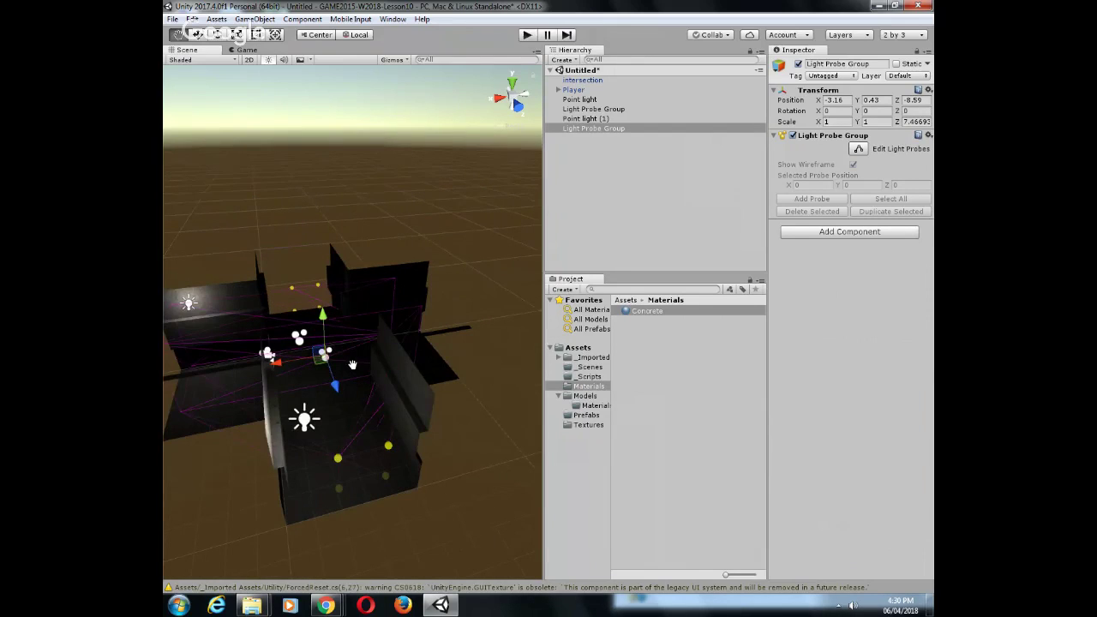
Shorten the second light probe group to a Z scale of about 6.49 and raise it to Y about 1.74
left_click(238, 35)
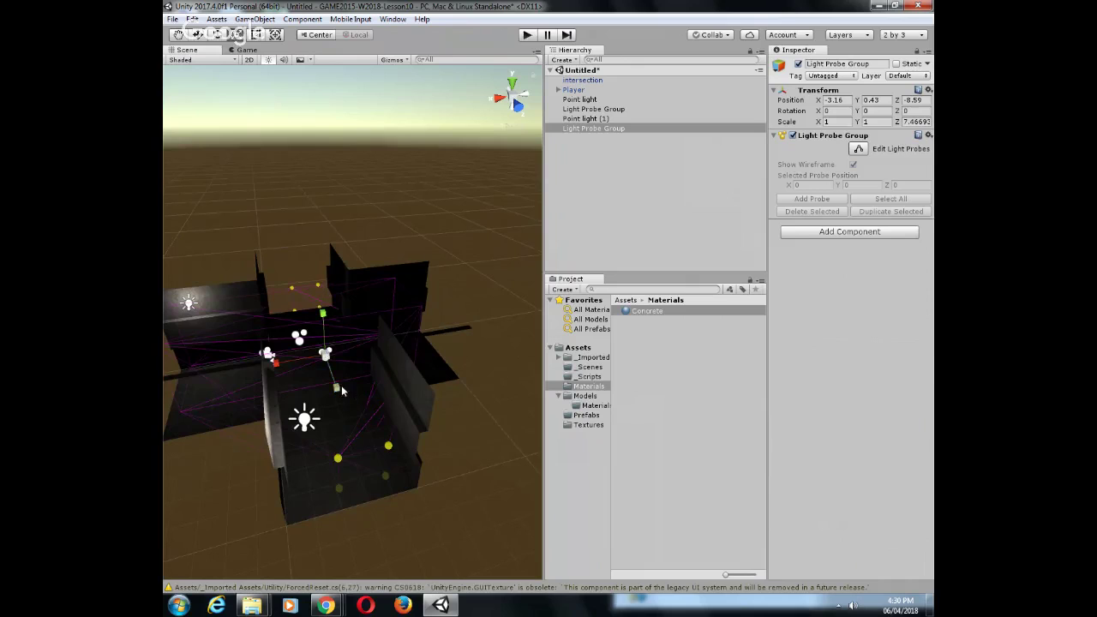
left_click_drag(341, 387, 332, 360)
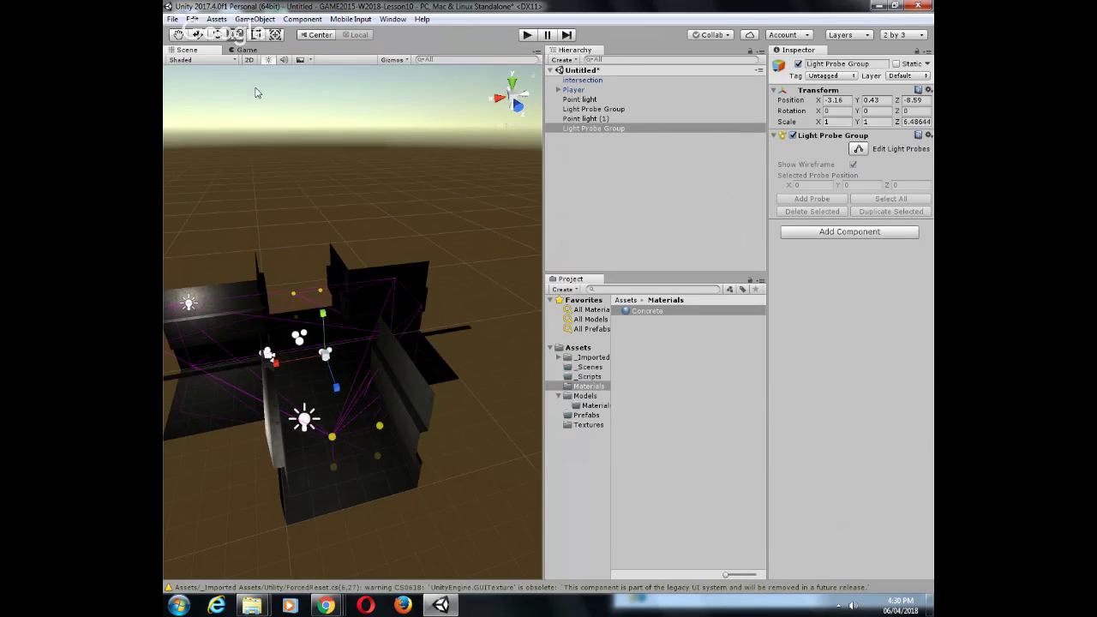
left_click(197, 35)
left_click(858, 148)
left_click(319, 309)
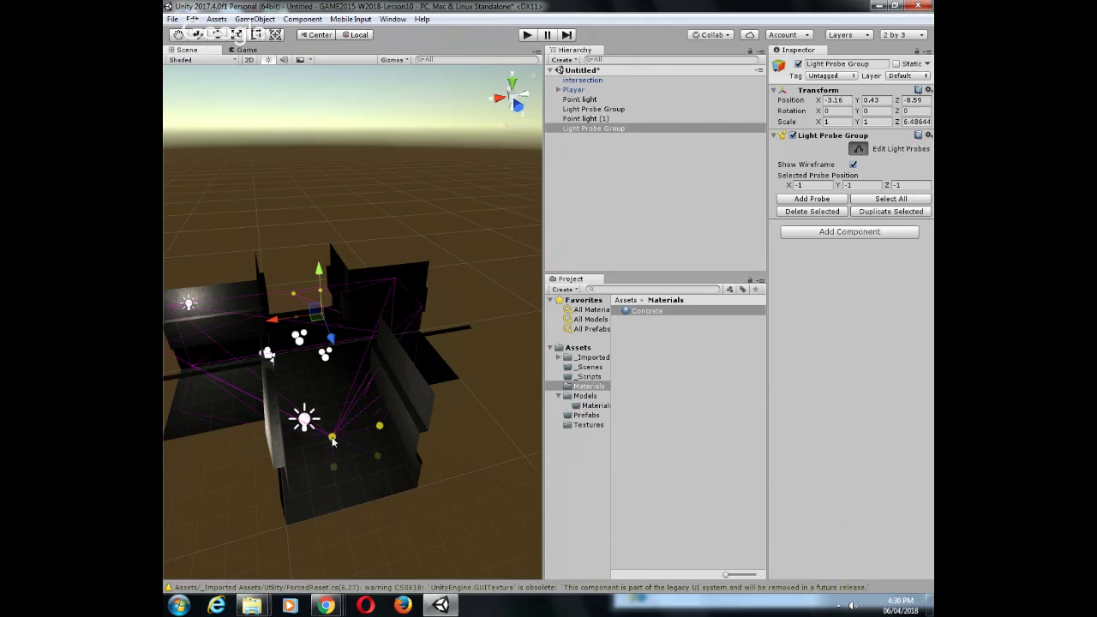
mouse_move(580, 128)
left_mouse_down()
mouse_move(584, 119)
mouse_move(581, 129)
left_mouse_up()
left_click_drag(326, 307, 321, 302)
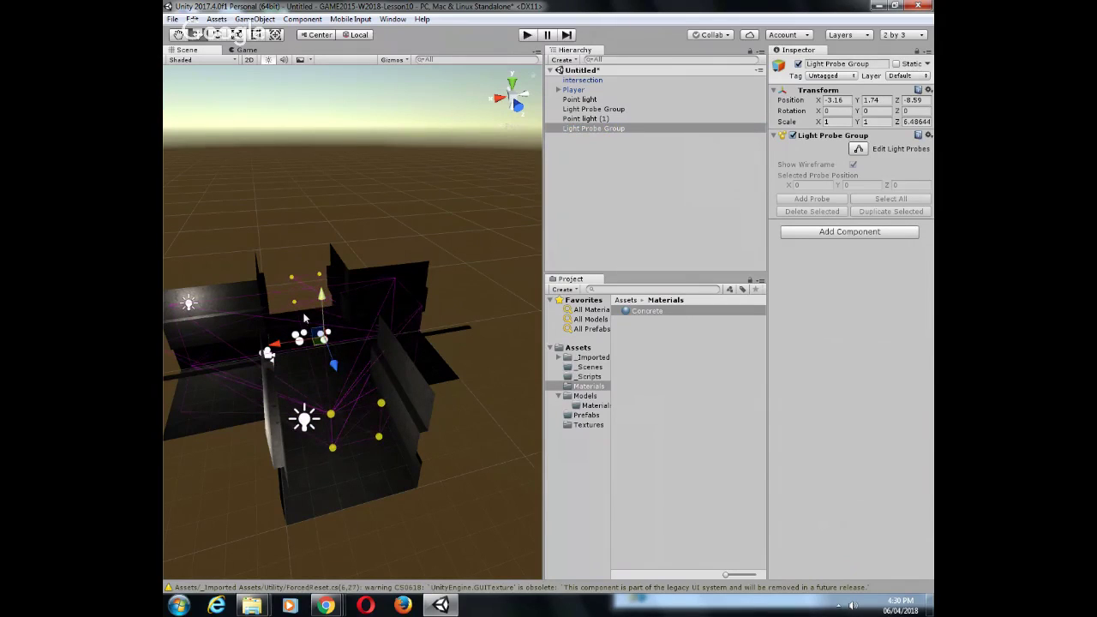
Scale the second light probe group to about 1.38 in X and 1.64 in Y to fill the corridor
left_click(237, 38)
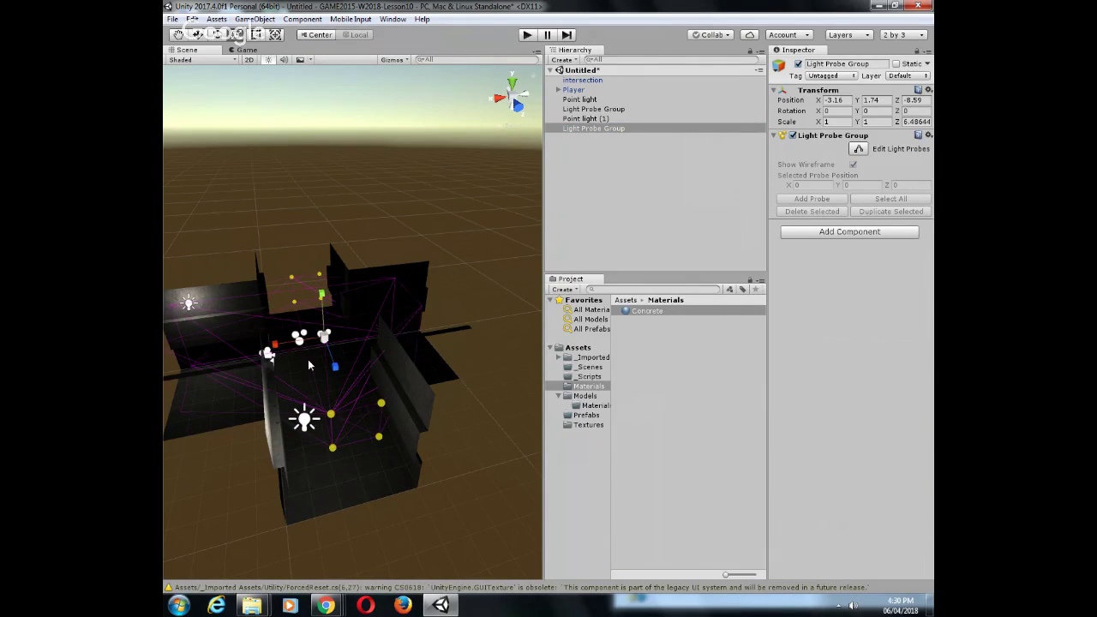
left_click_drag(279, 346, 257, 347)
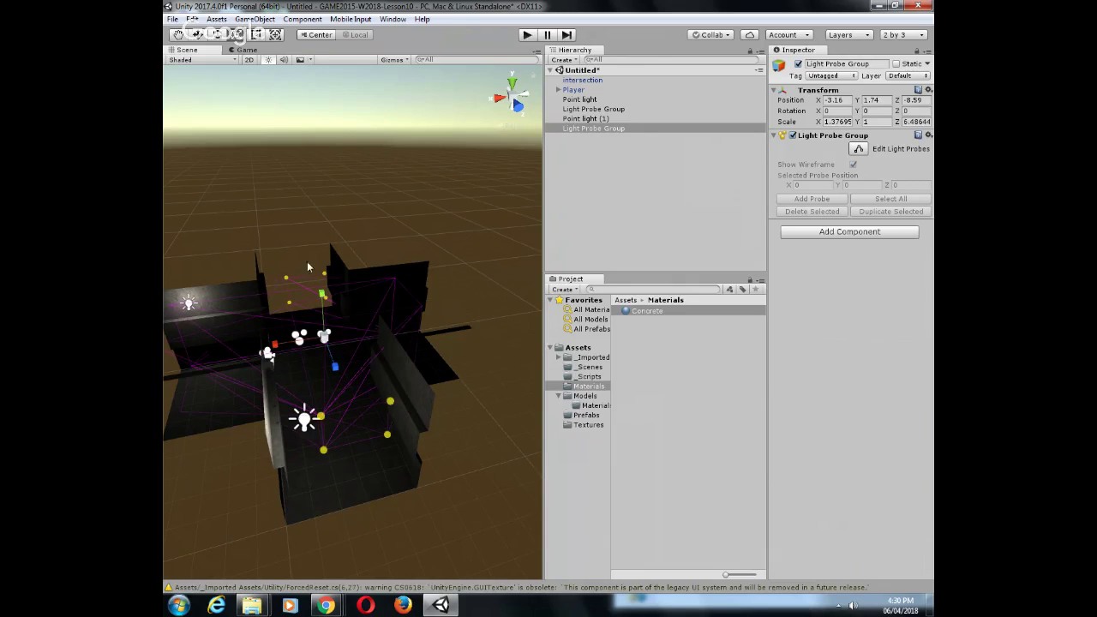
left_click_drag(323, 293, 321, 271)
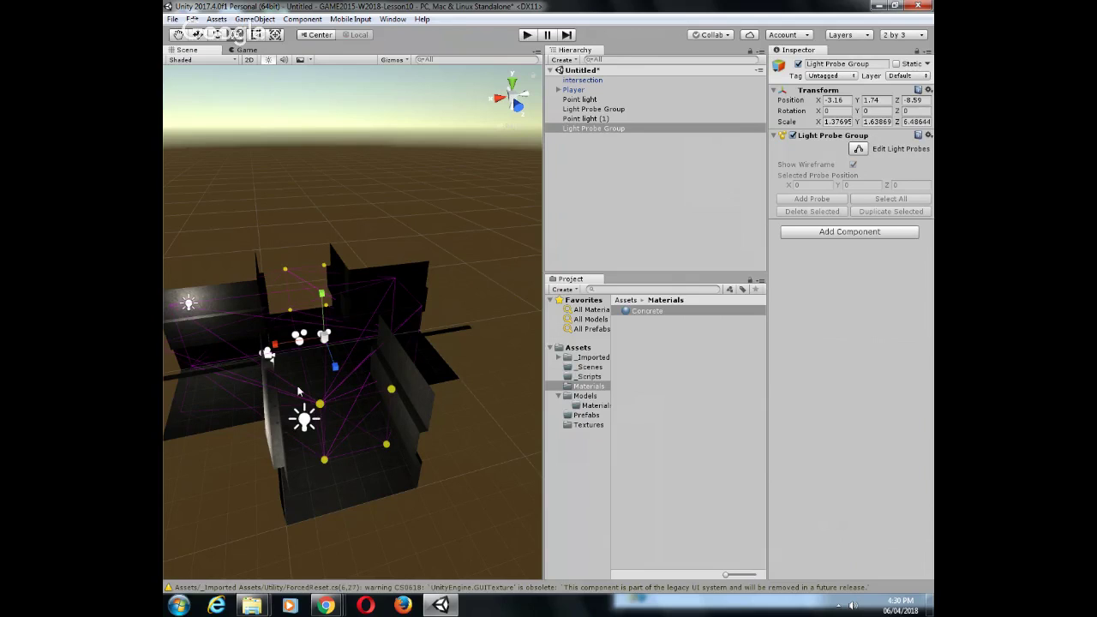
Move the second light probe group to about X -2.51, Y 2.09, Z -7.51 and deselect it
left_click(196, 34)
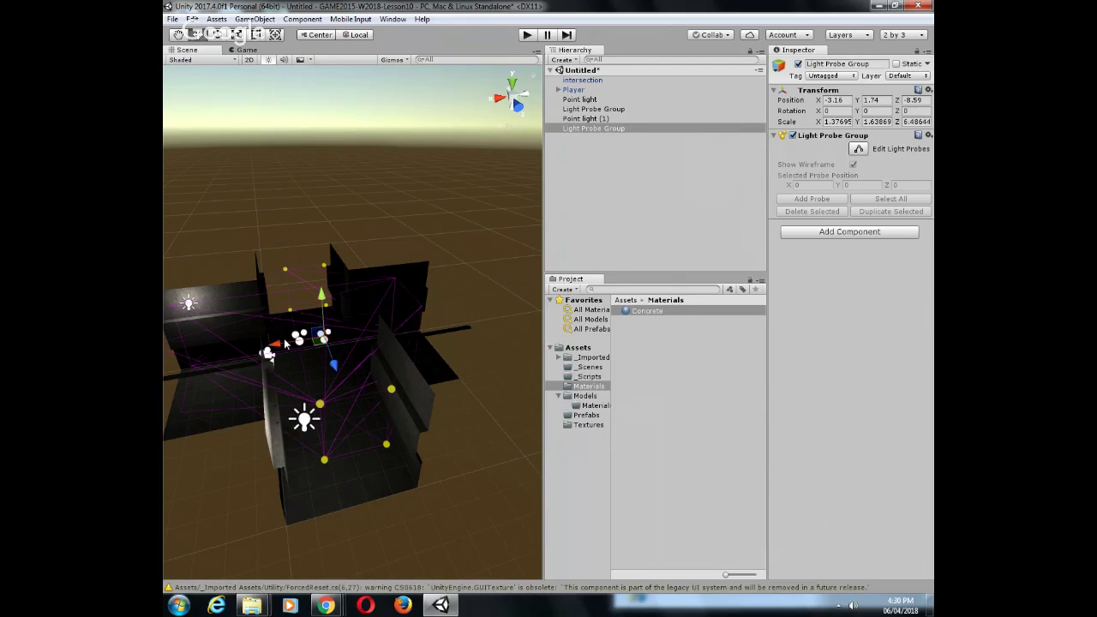
left_click_drag(278, 344, 266, 346)
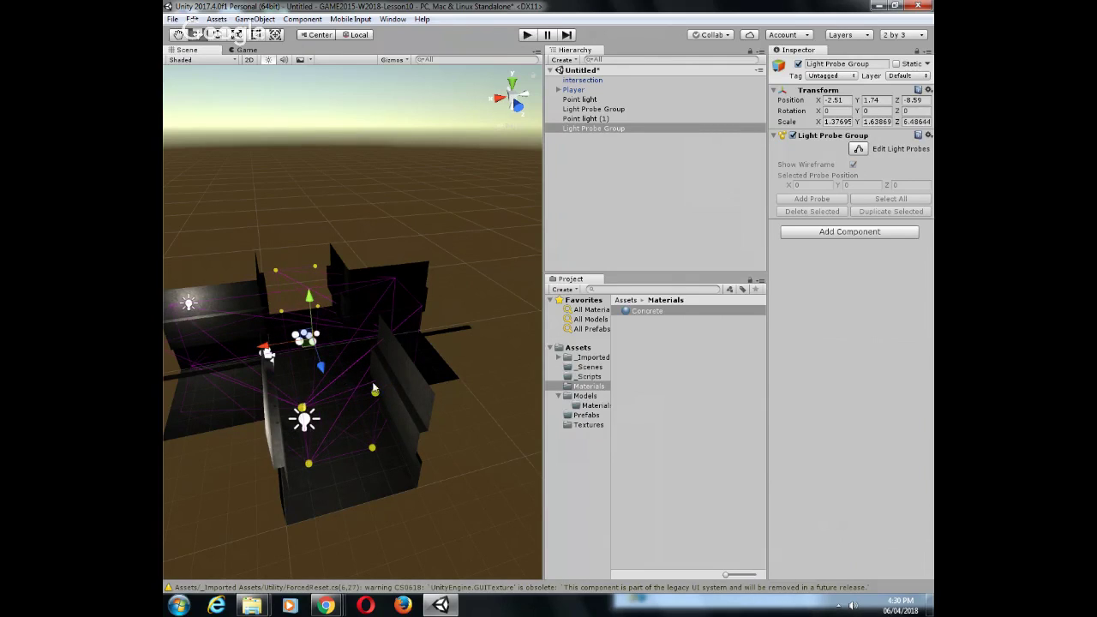
middle_click_drag(373, 390, 338, 247)
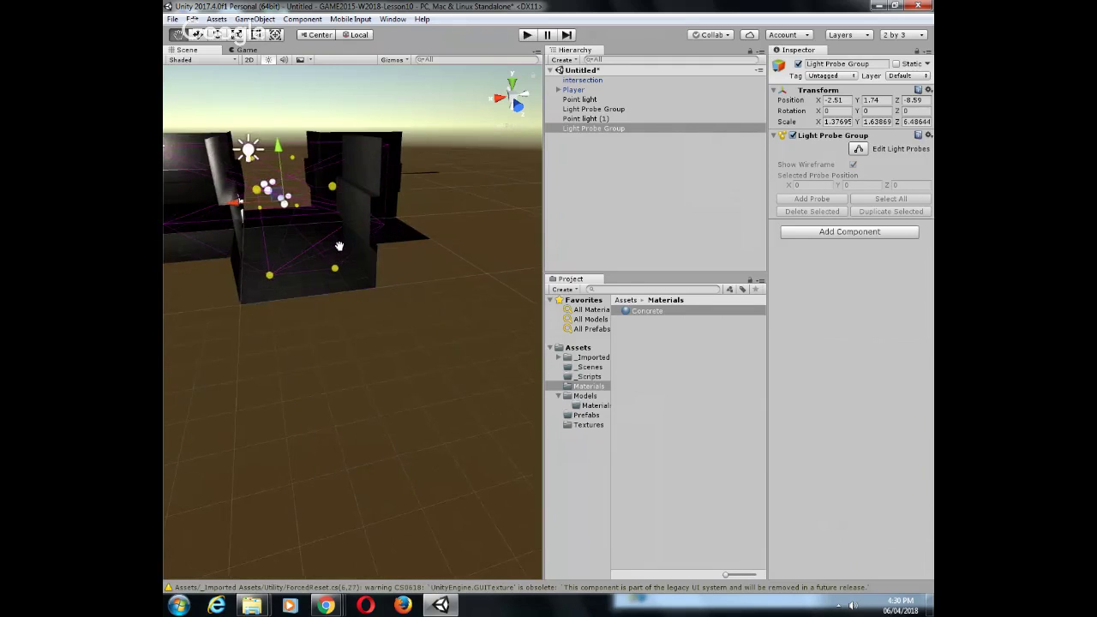
scroll(288, 242, "up", 3)
left_click_drag(291, 227, 291, 220)
middle_click_drag(353, 323, 393, 404)
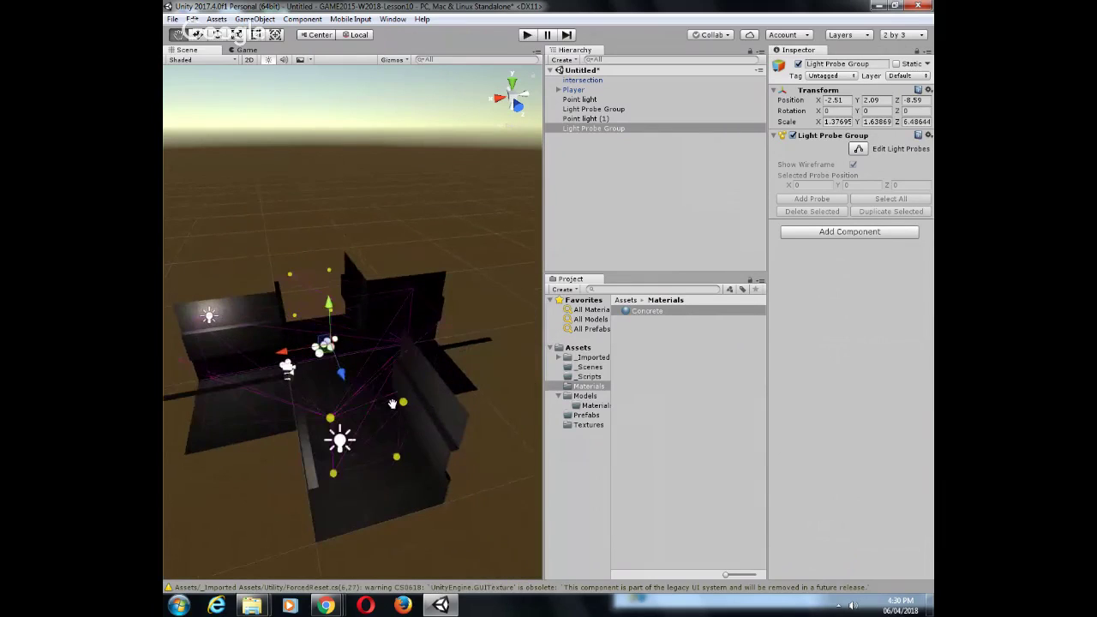
left_click_drag(393, 404, 563, 501, "alt")
left_click_drag(391, 354, 417, 369)
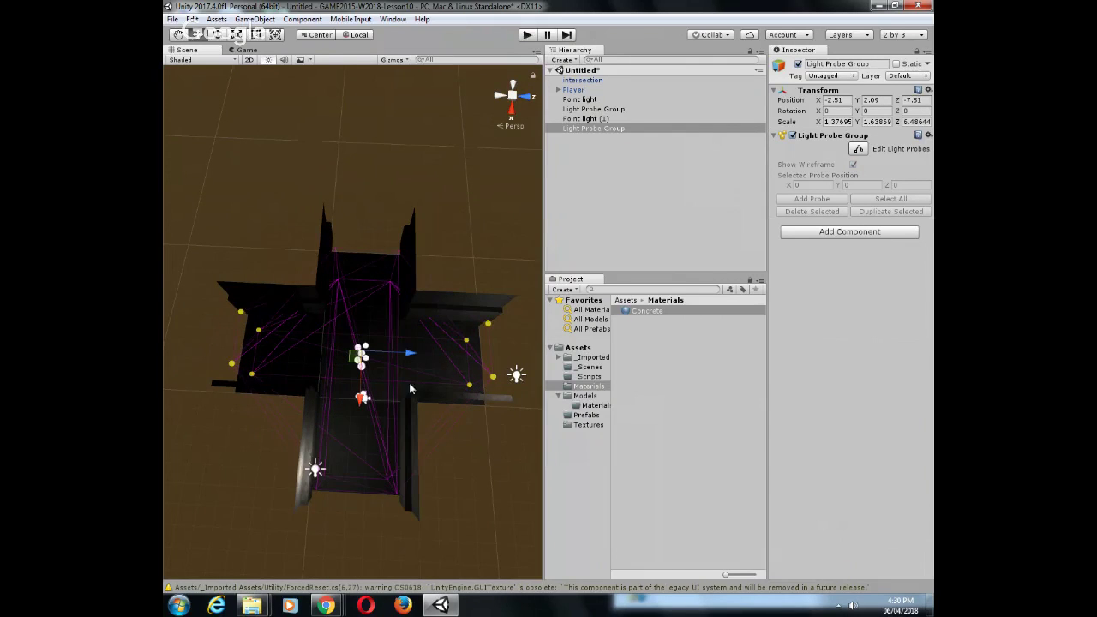
middle_click_drag(400, 251, 385, 194)
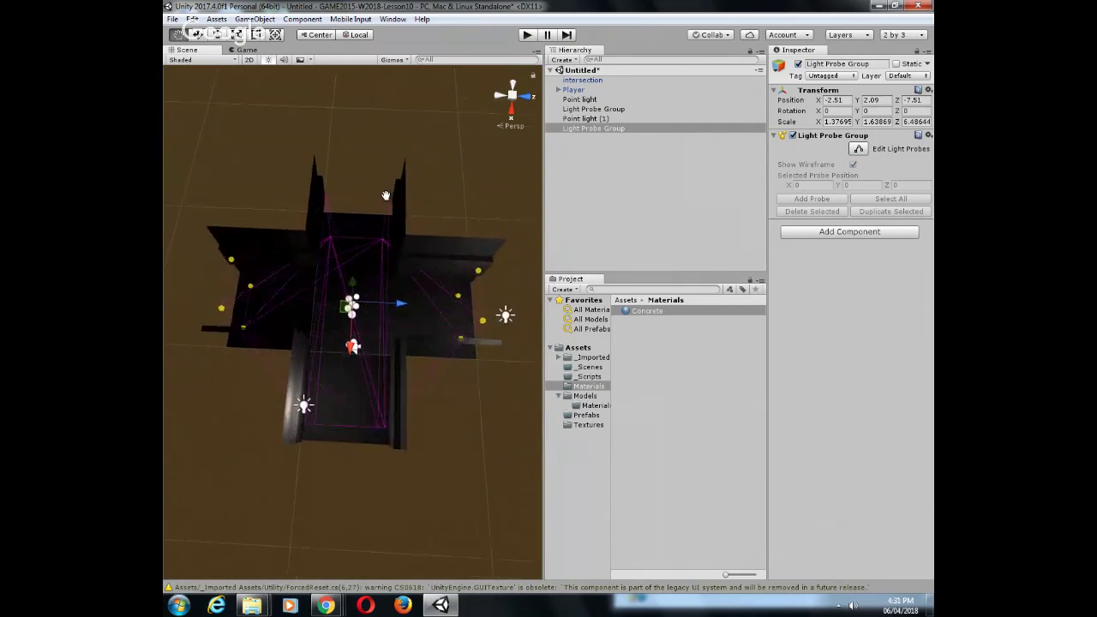
left_click(386, 196)
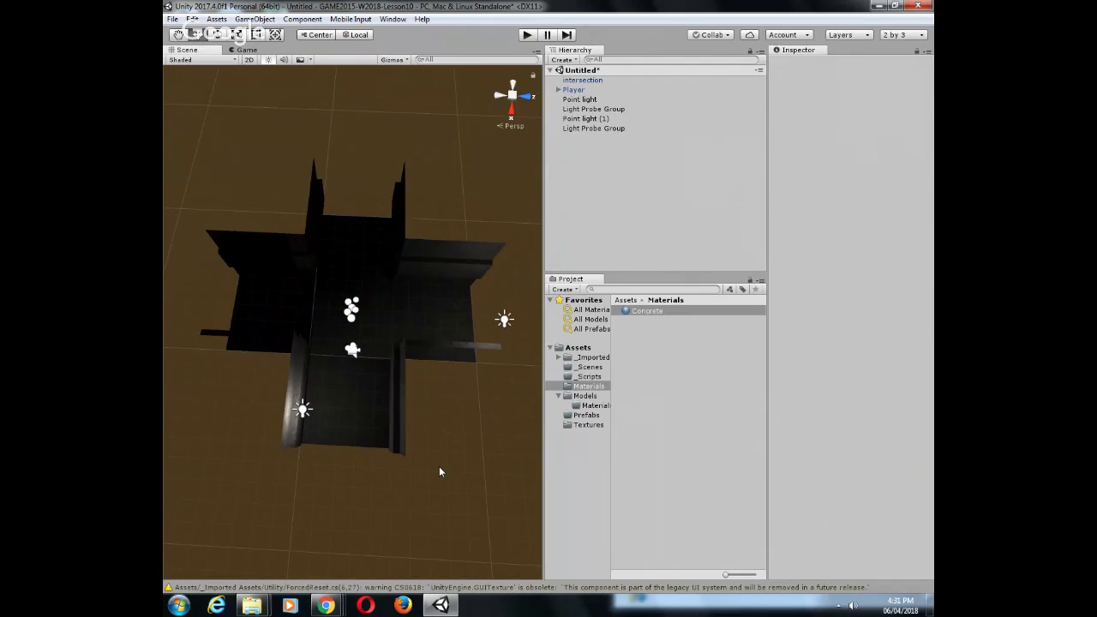
left_click_drag(447, 471, 932, 351, "alt")
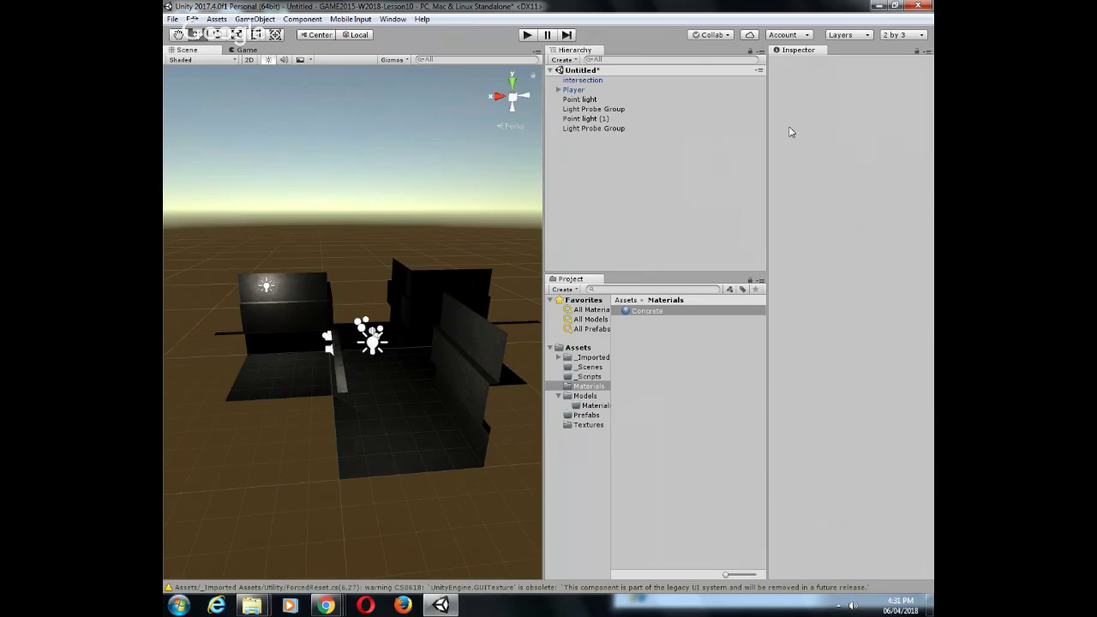
Switch to Slack and close the Concrete.jpg preview and the downloads list
left_click(879, 5)
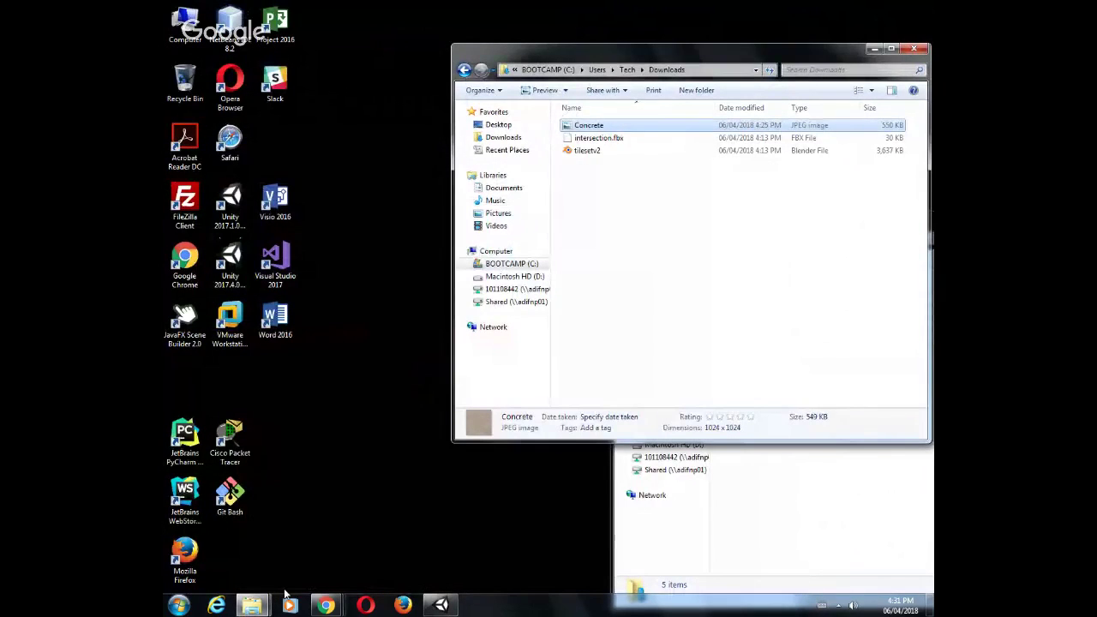
left_click(178, 605)
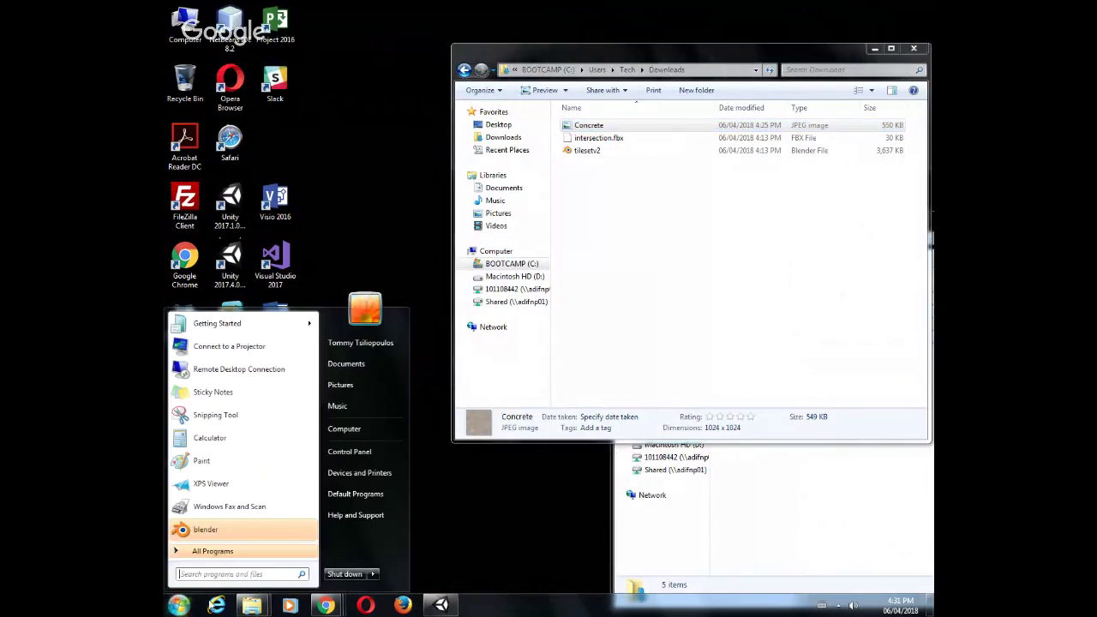
type("c")
type("md")
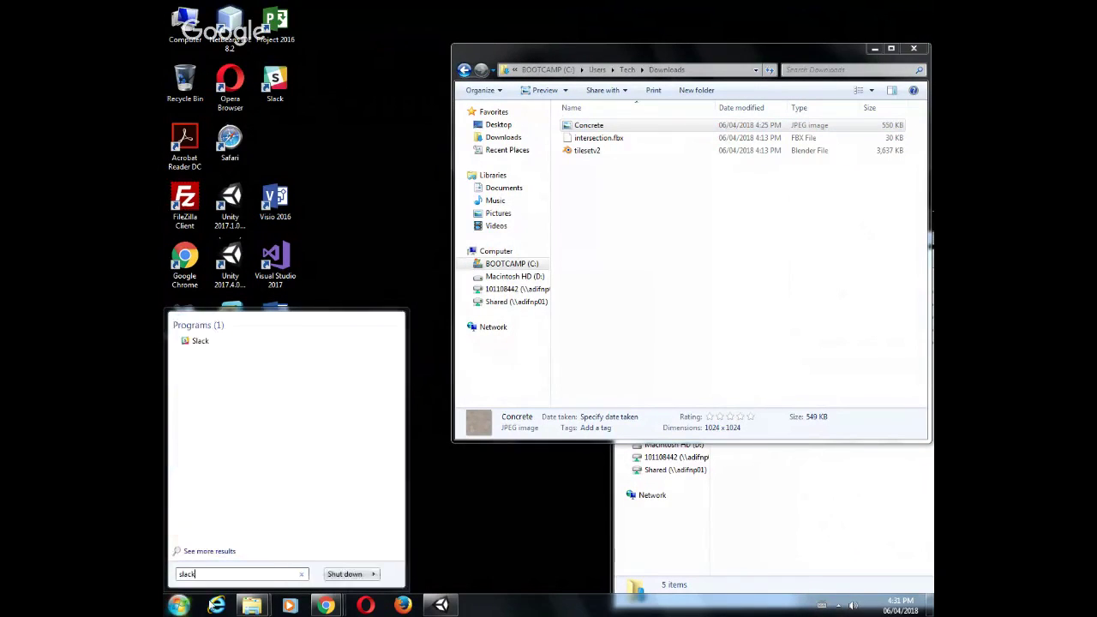
key("Return")
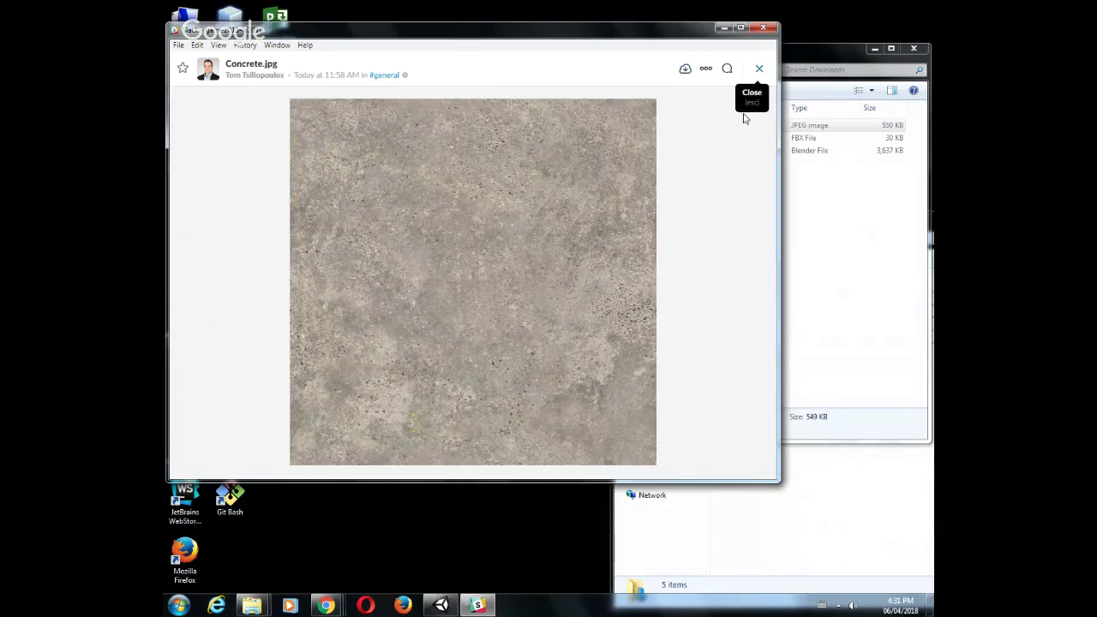
left_click(759, 68)
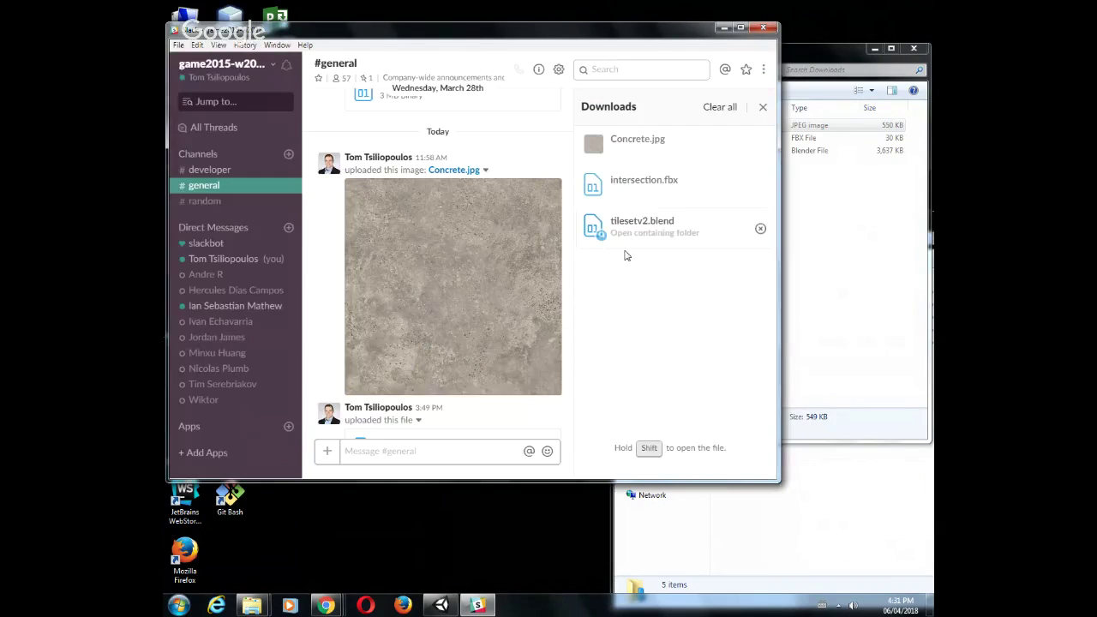
left_click(762, 107)
Download PostProcessing-2.zip from your own shared files and minimize Slack
left_click(761, 70)
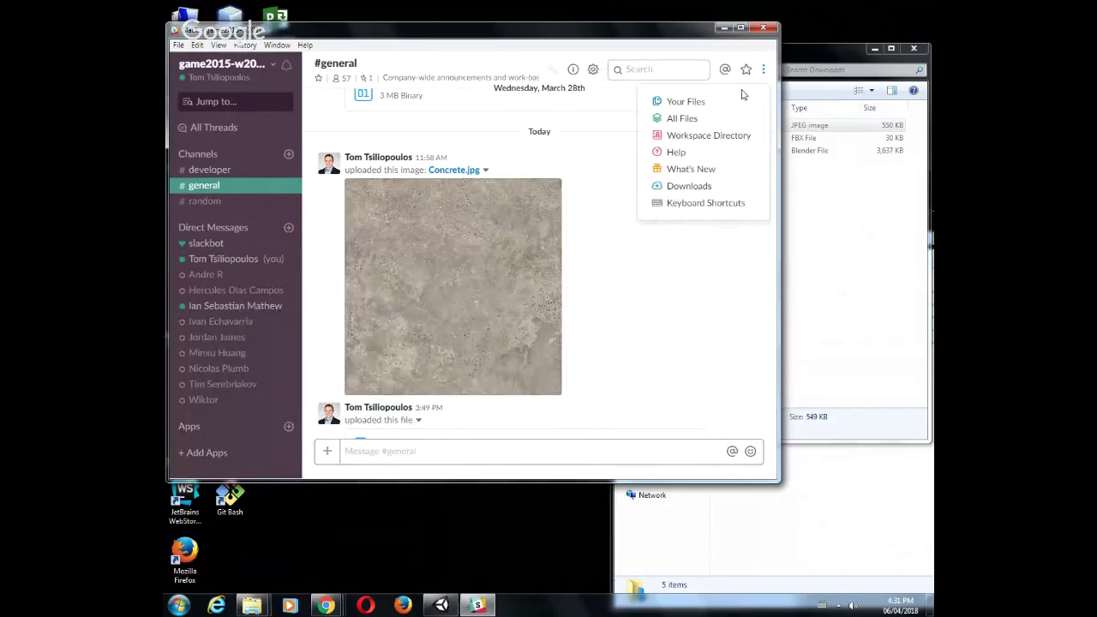
left_click(685, 102)
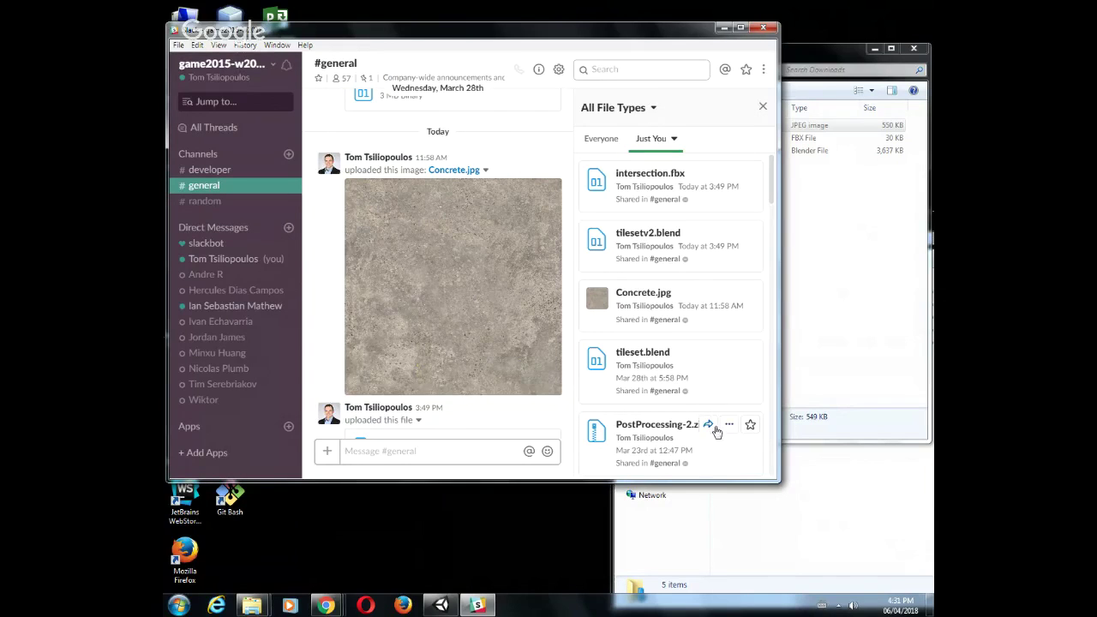
left_click(708, 424)
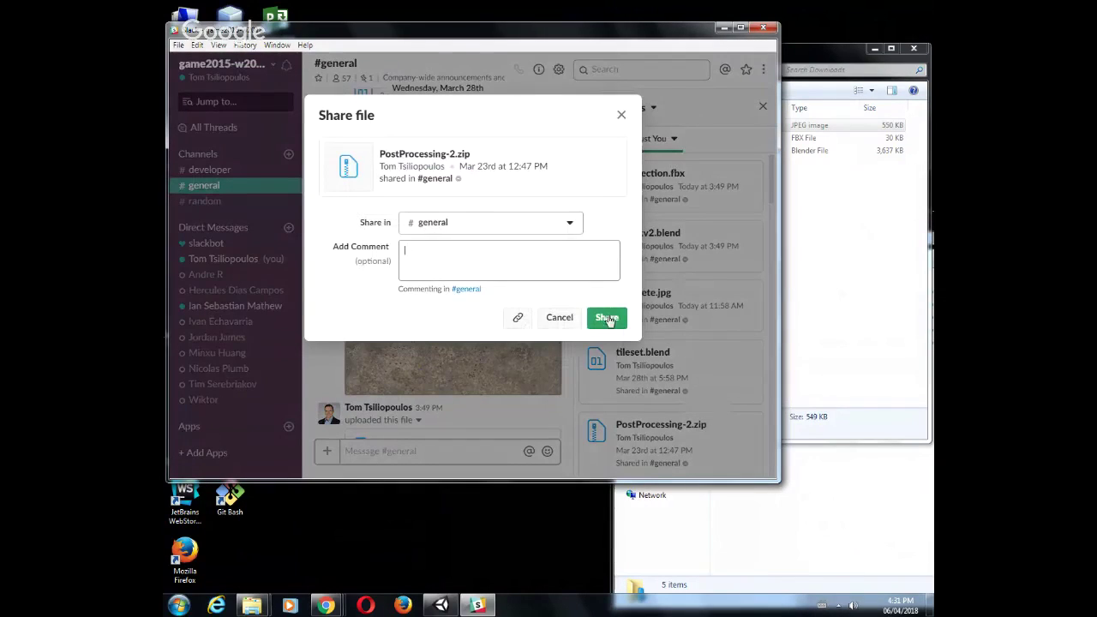
left_click(566, 326)
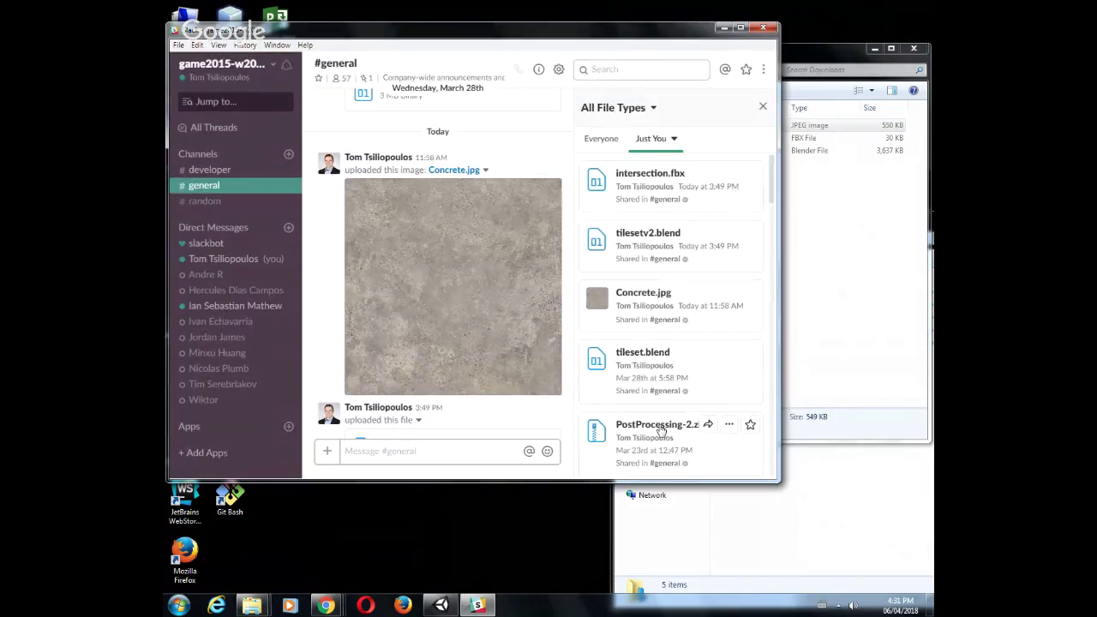
left_click(661, 426)
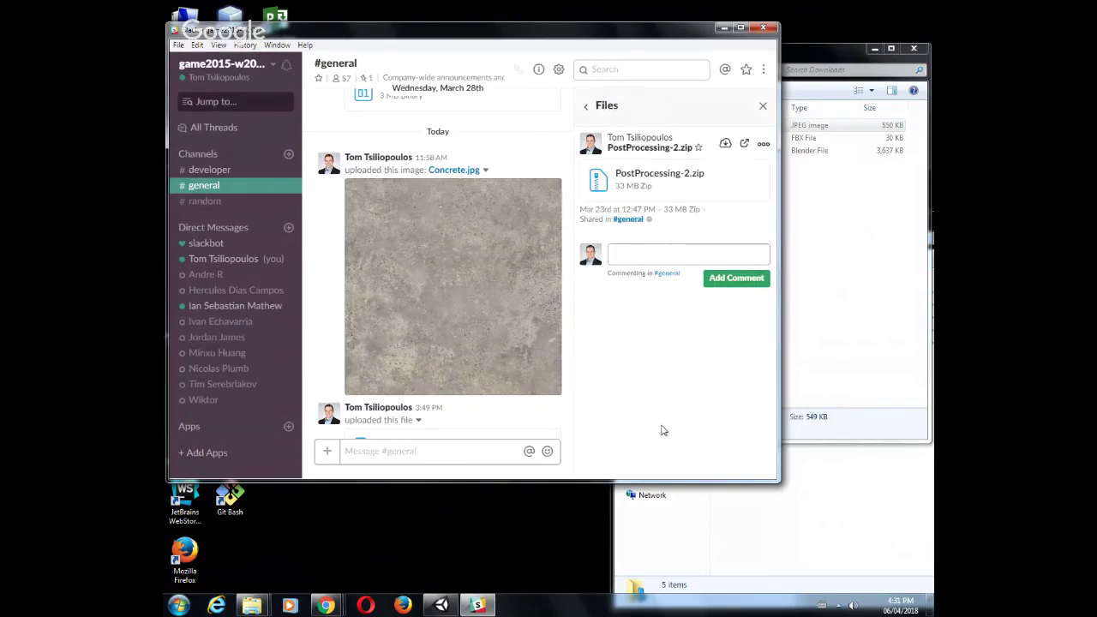
left_click(725, 144)
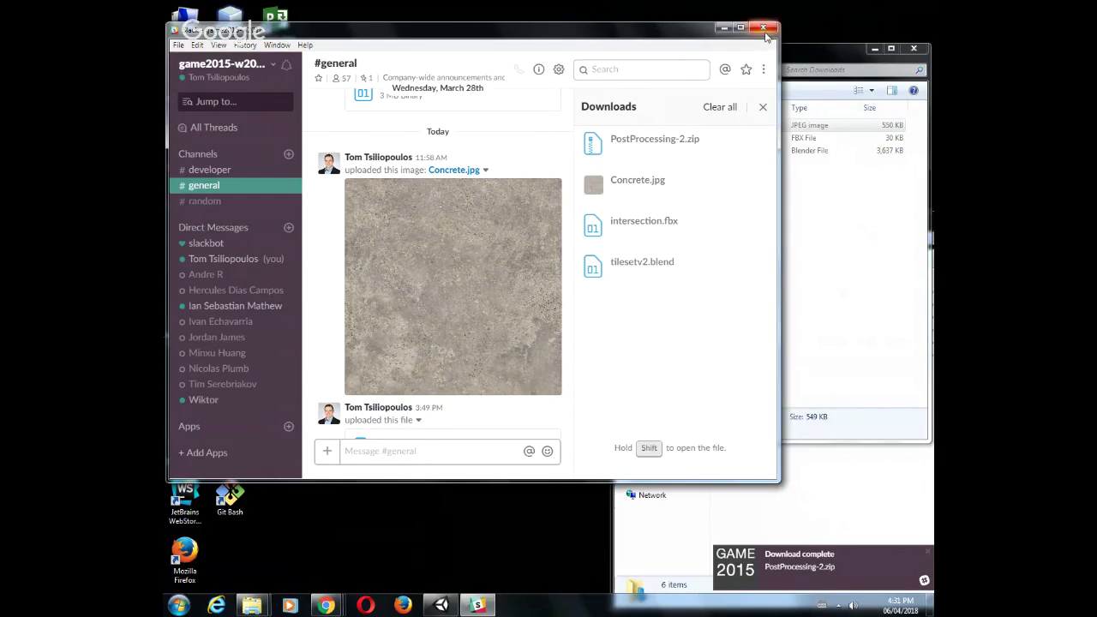
left_click(724, 28)
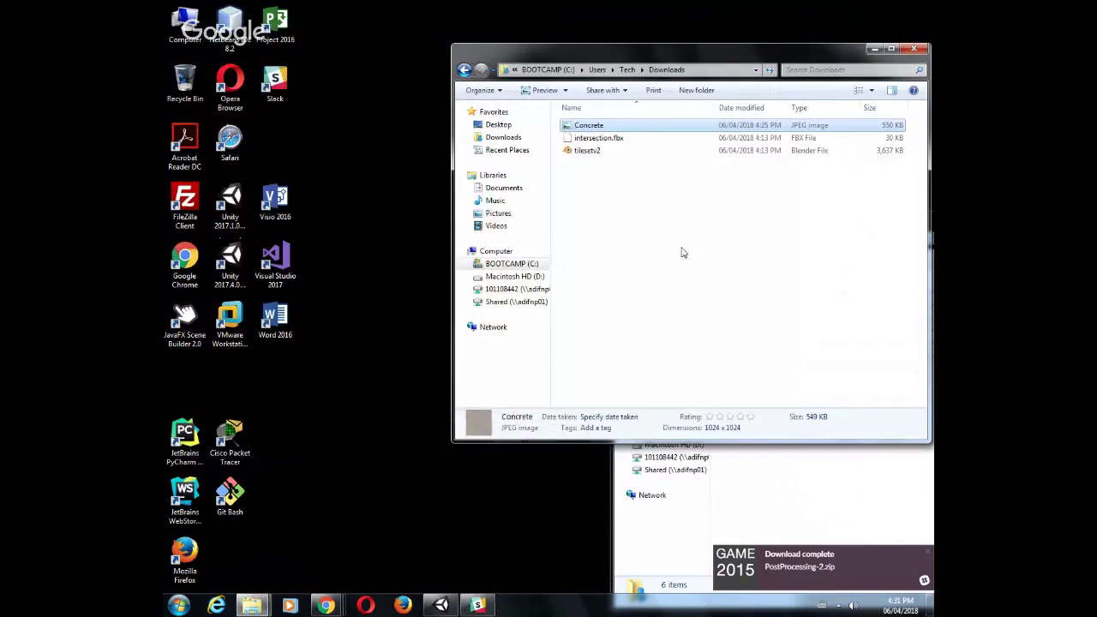
Switch to the Downloads folder in Explorer and extract the PostProcessing-2 archive in place
left_click(761, 482)
right_click(761, 319)
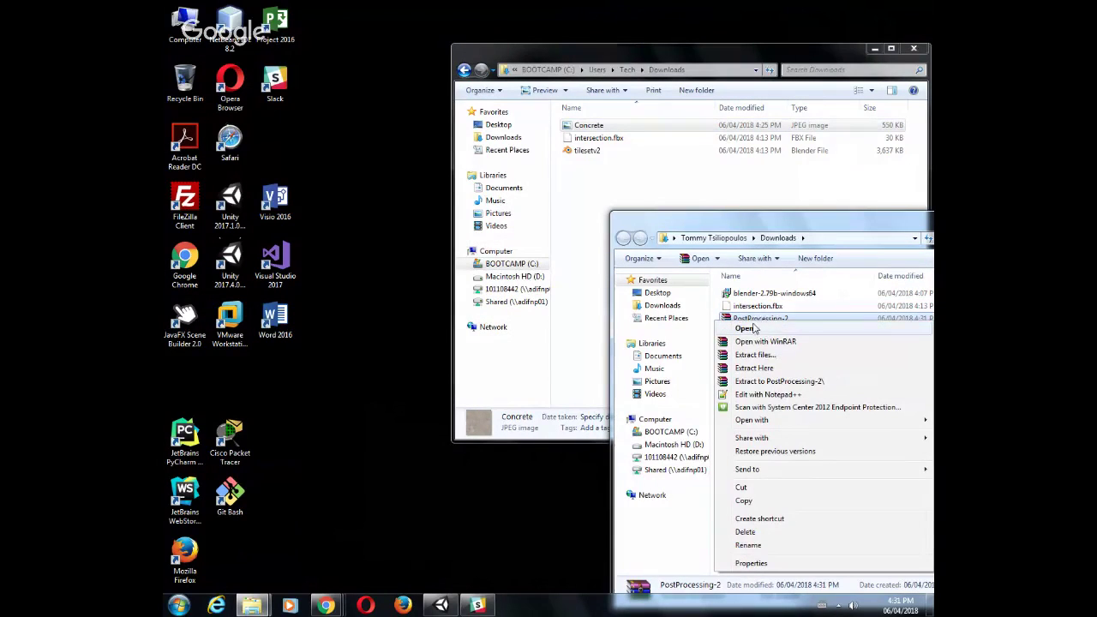
left_click(703, 321)
left_click_drag(808, 223, 569, 191)
right_click(515, 284)
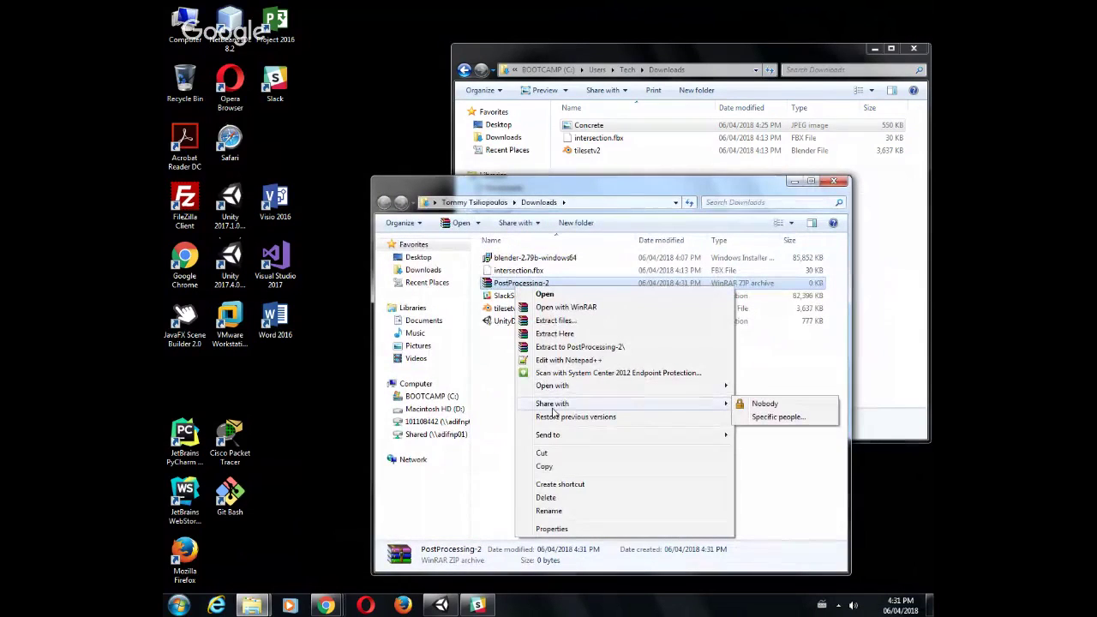
mouse_move(576, 443)
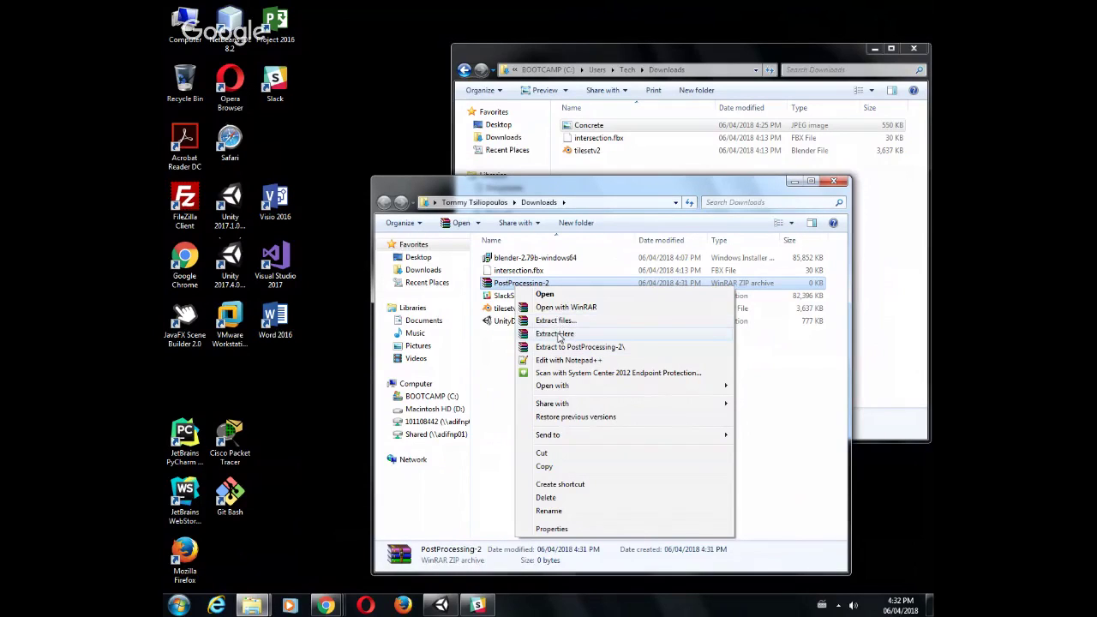
left_click(556, 333)
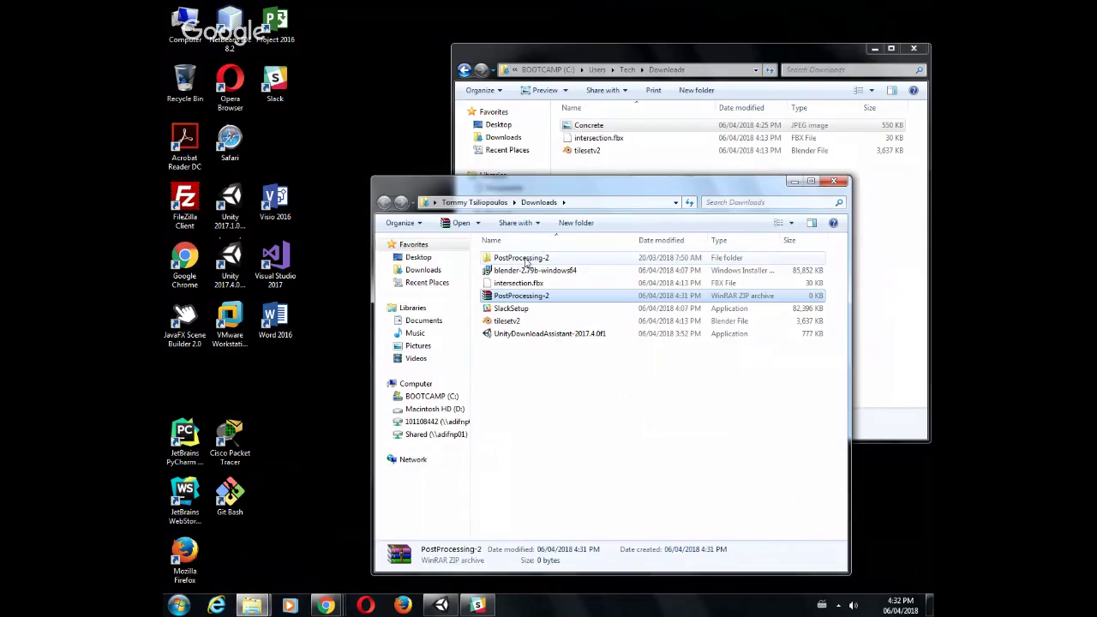
Transfer the PostProcessing folder from the extracted PostProcessing-2 folder into the Tech Downloads folder holding the Concrete texture
left_click(523, 259)
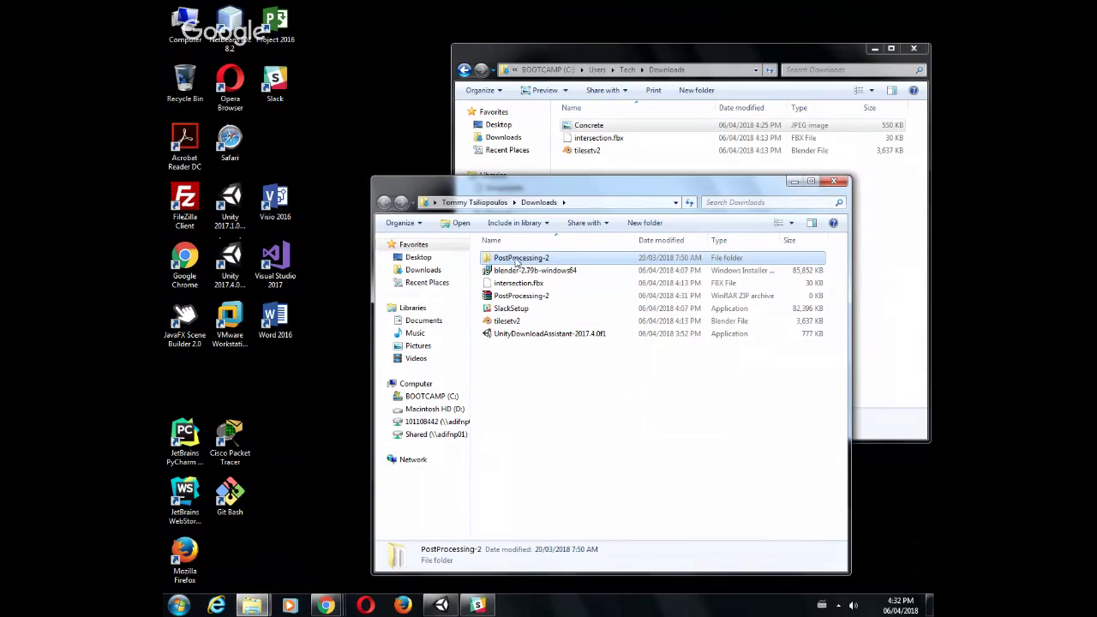
double_click(517, 260)
left_click_drag(479, 191, 814, 294)
left_click_drag(854, 374, 670, 240)
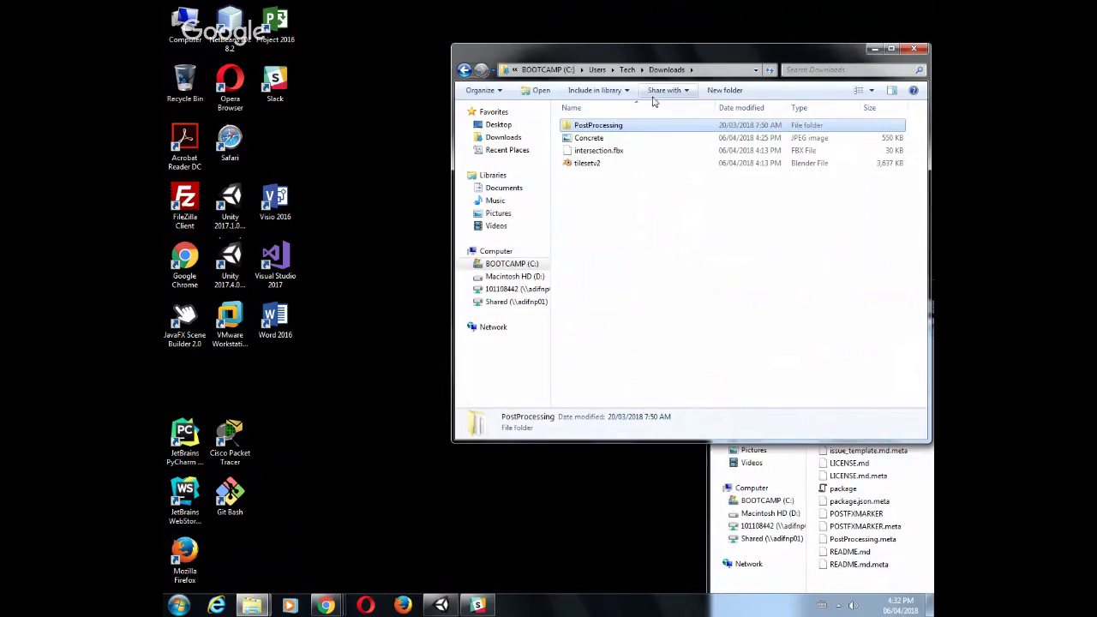
Switch to Unity, reduce its window beside the Downloads folder window, and show the contents of the project's root Assets folder
left_click(441, 605)
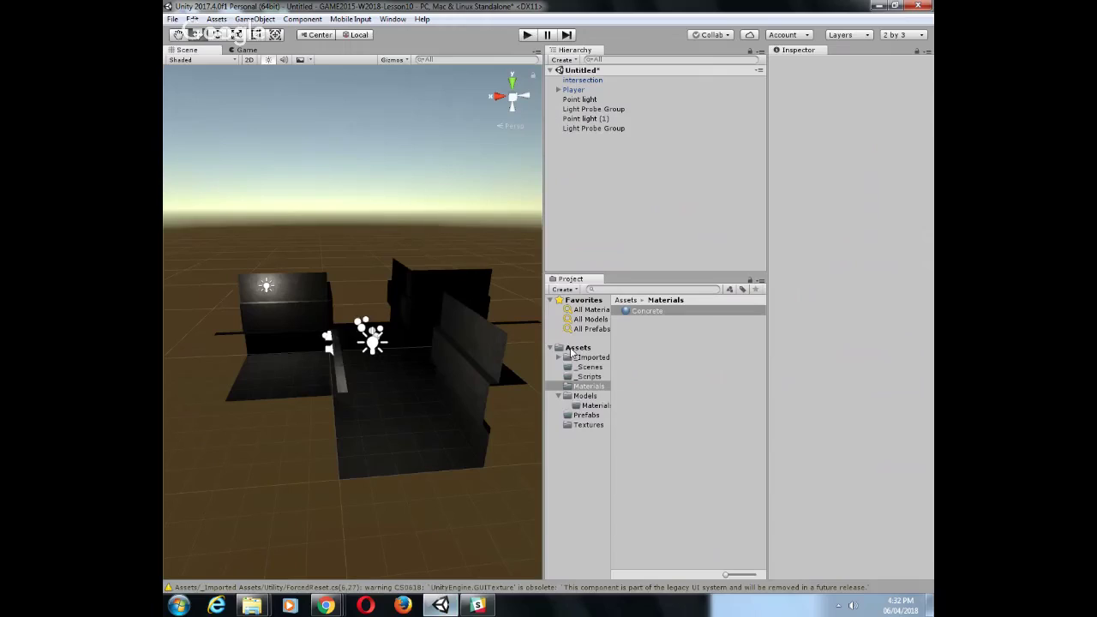
double_click(747, 12)
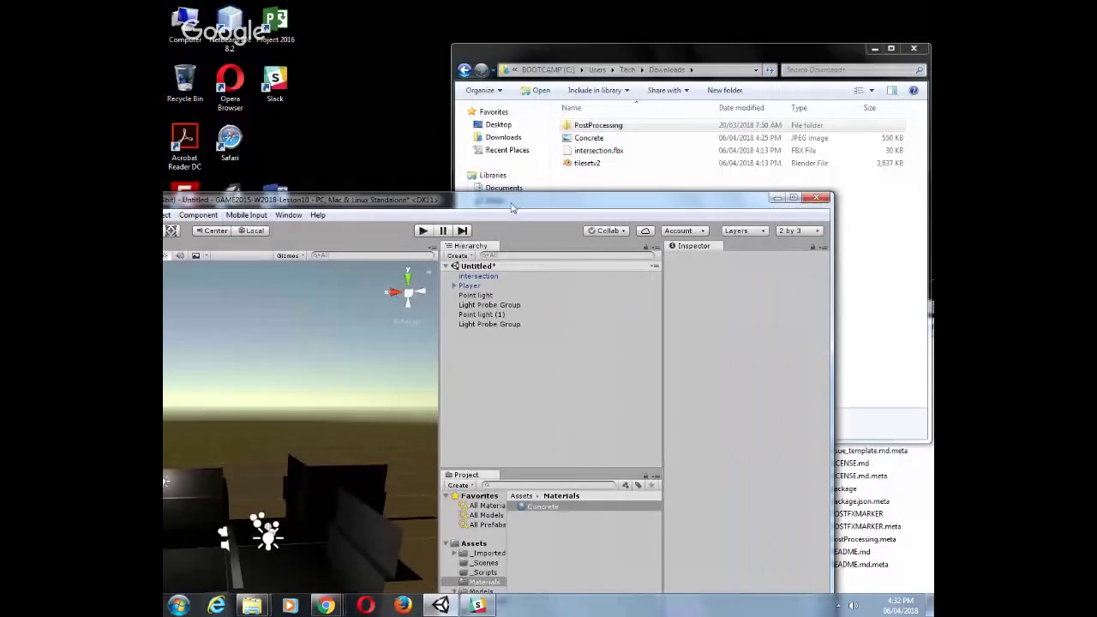
left_click_drag(522, 195, 388, 87)
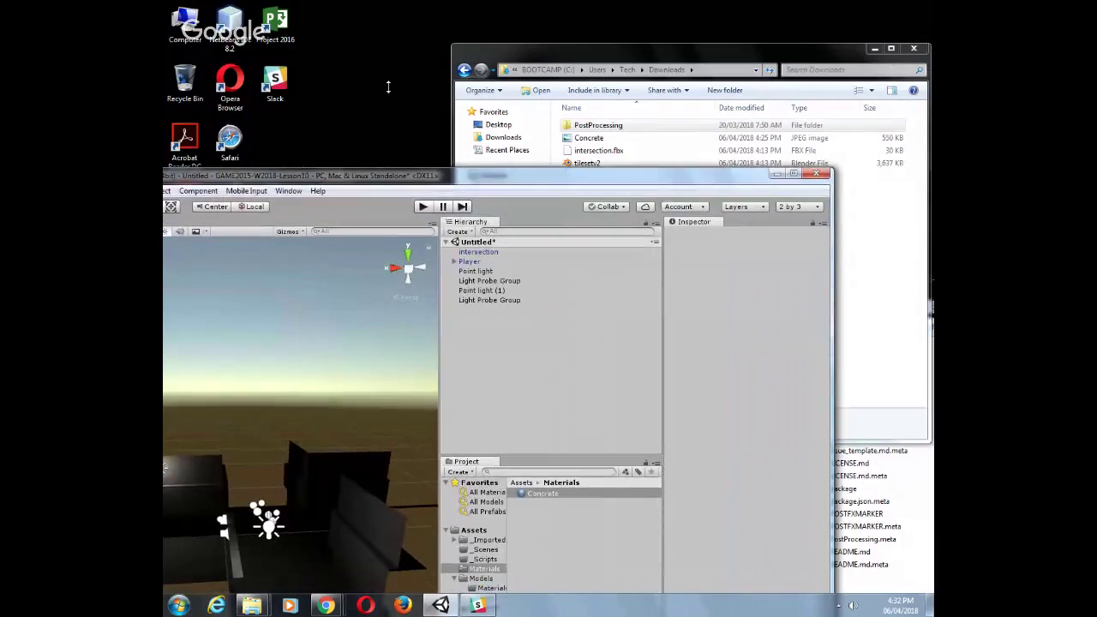
left_click_drag(399, 144, 445, 170)
left_click_drag(600, 181, 295, 44)
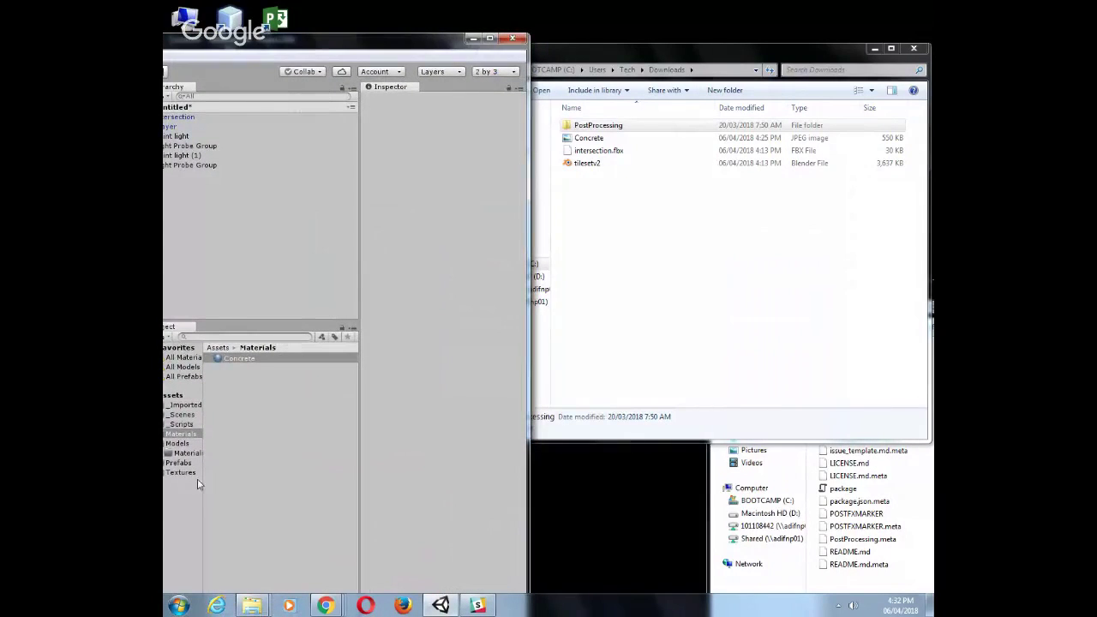
left_click(178, 397)
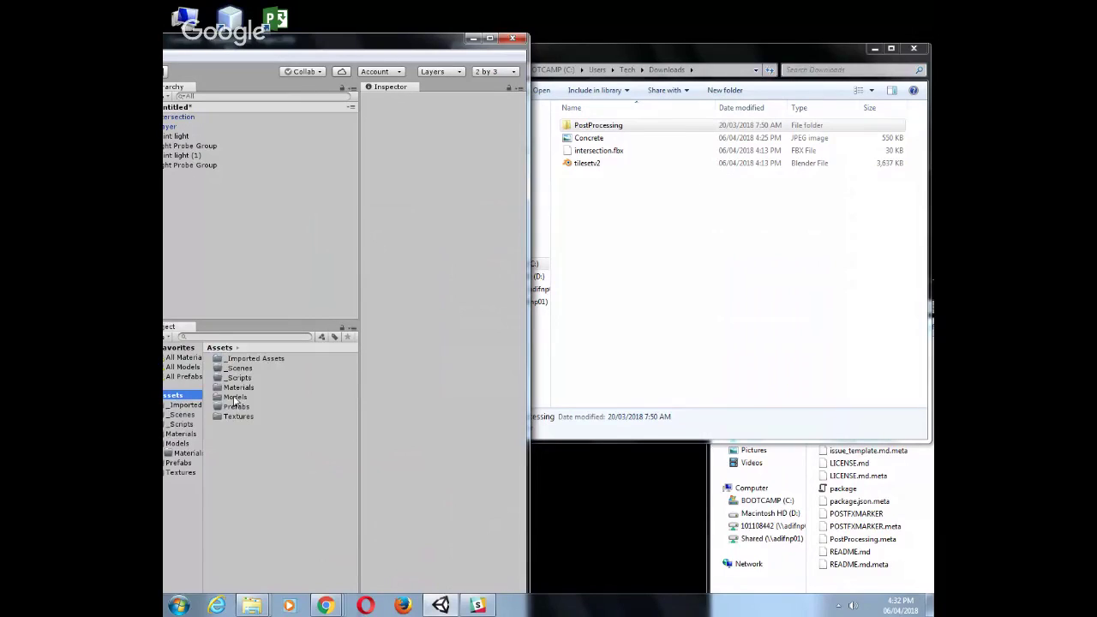
Try to bring the PostProcessing folder straight from the Downloads folder into the project's Assets folder
left_click_drag(609, 126, 331, 155)
left_click_drag(286, 48, 690, 152)
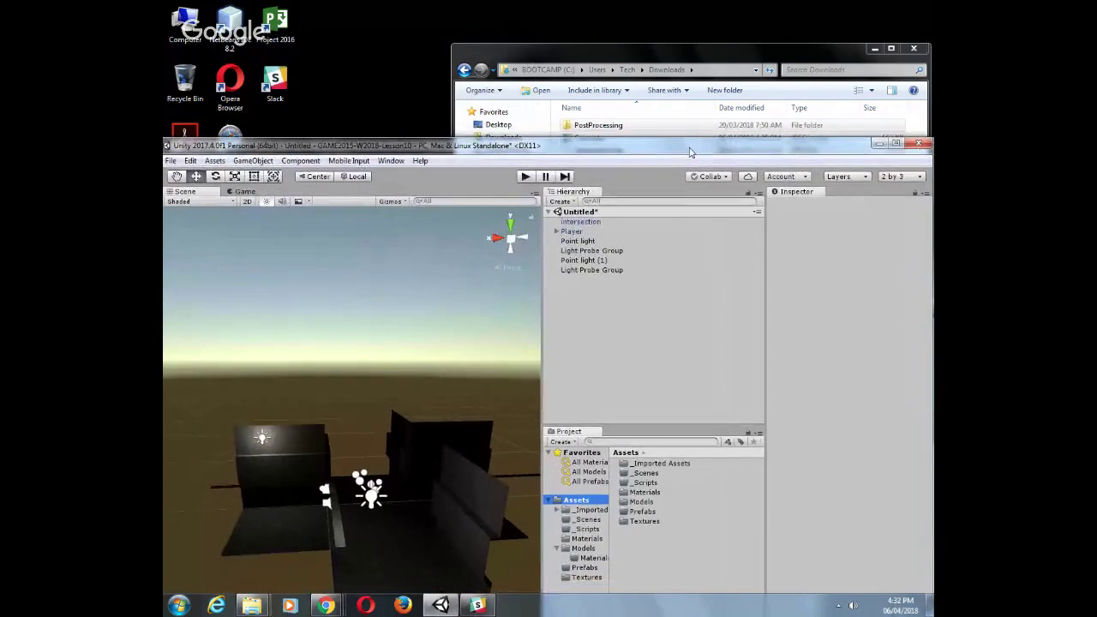
left_click(606, 127)
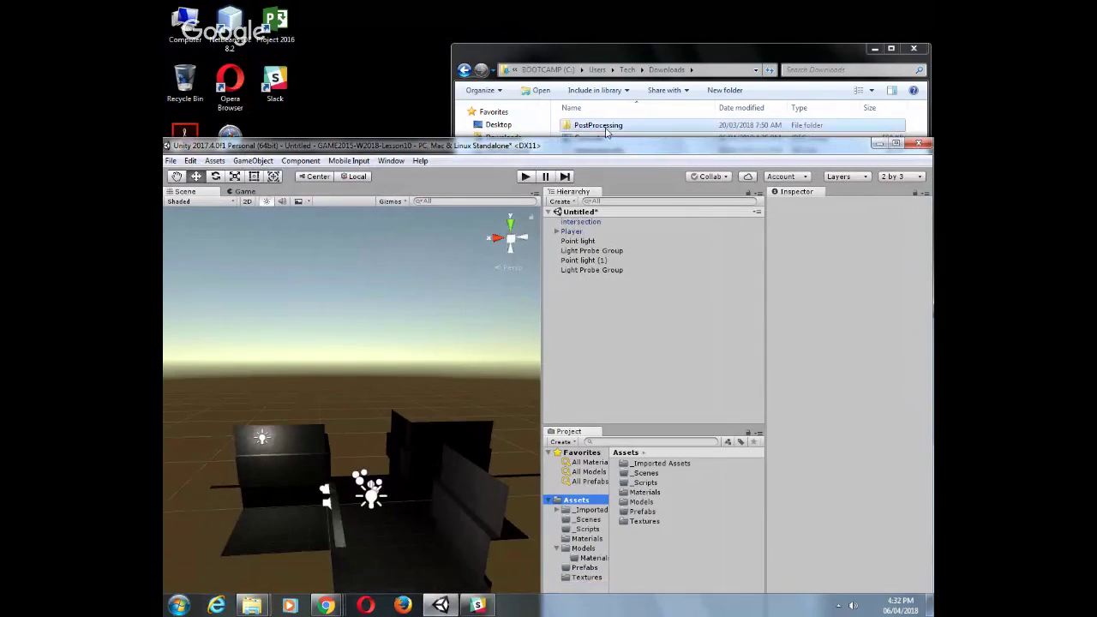
right_click_drag(607, 129, 618, 134)
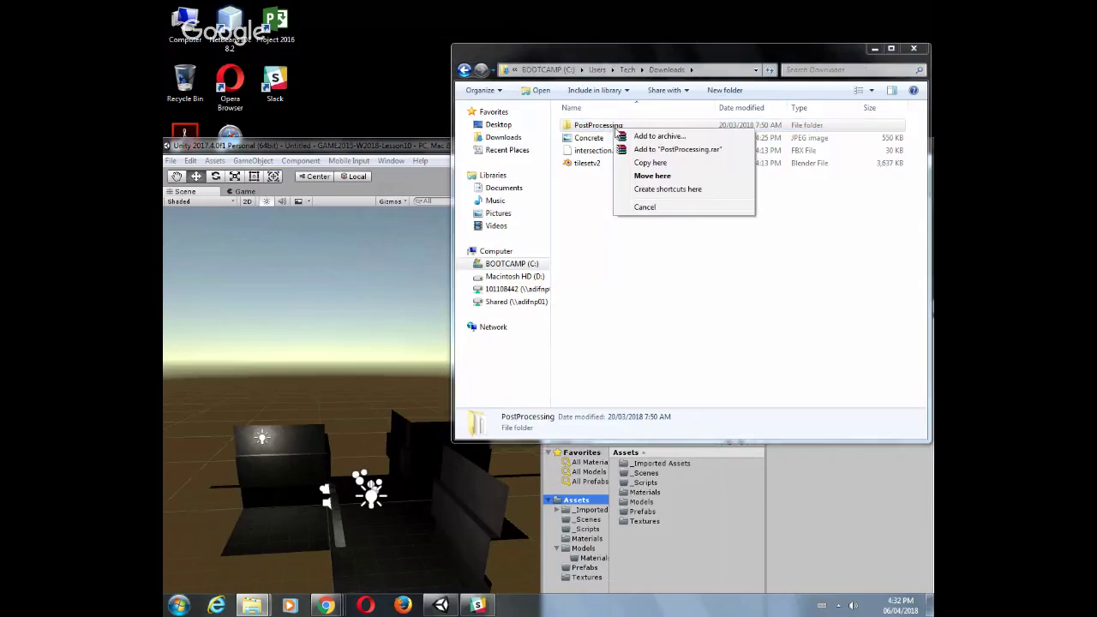
Copy the PostProcessing folder in Downloads and try to paste it into Unity's Assets folder
left_click(589, 129)
right_click(590, 128)
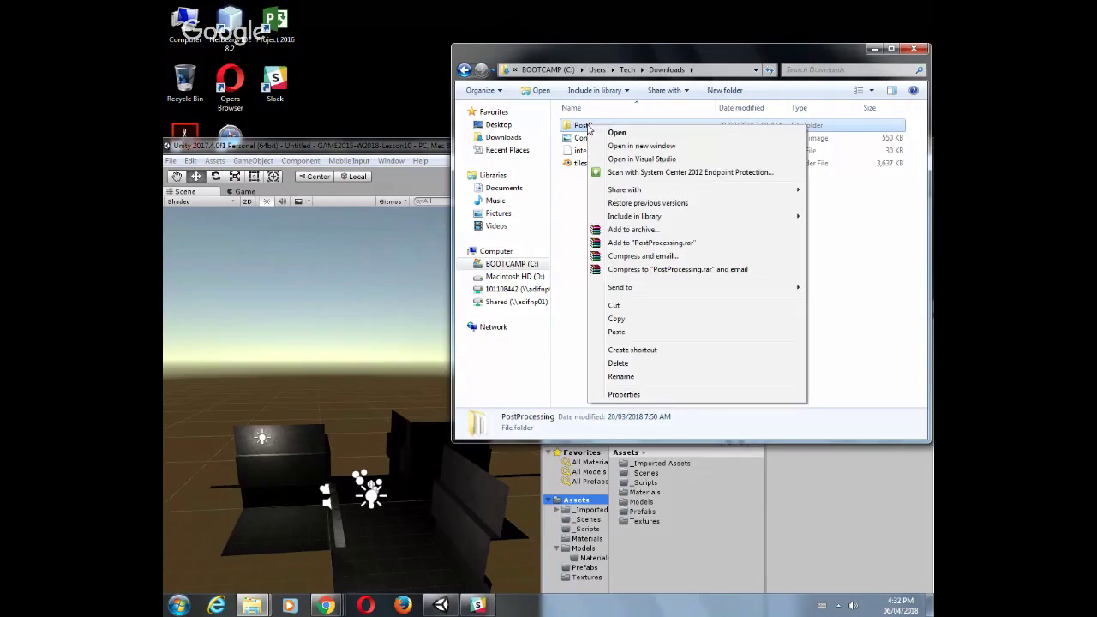
left_click(616, 320)
left_click(660, 579)
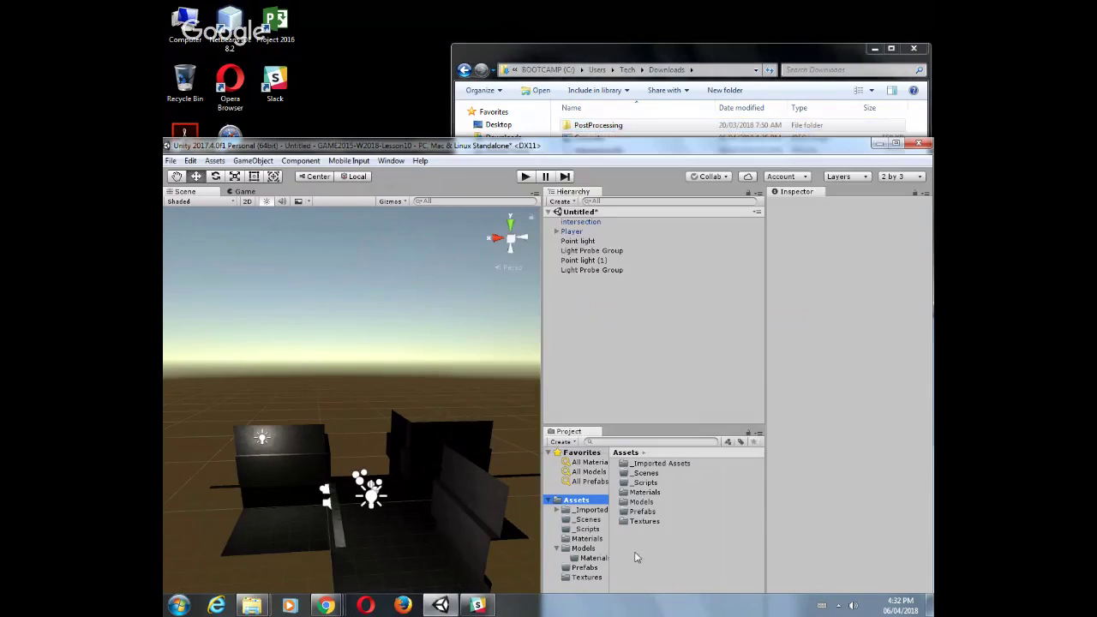
right_click(639, 557)
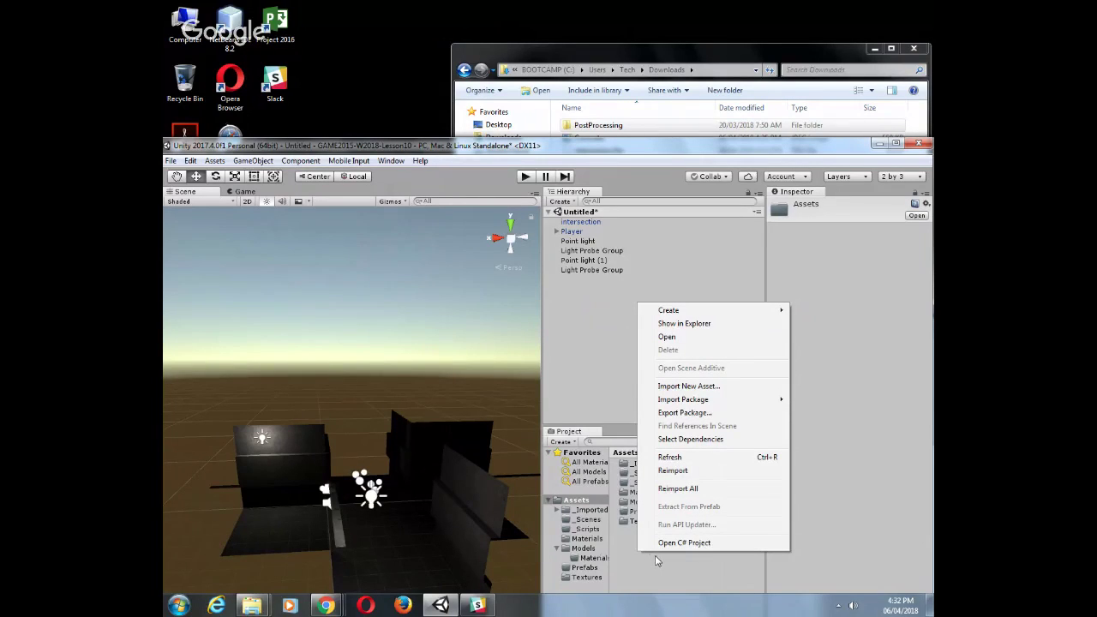
left_click(374, 145)
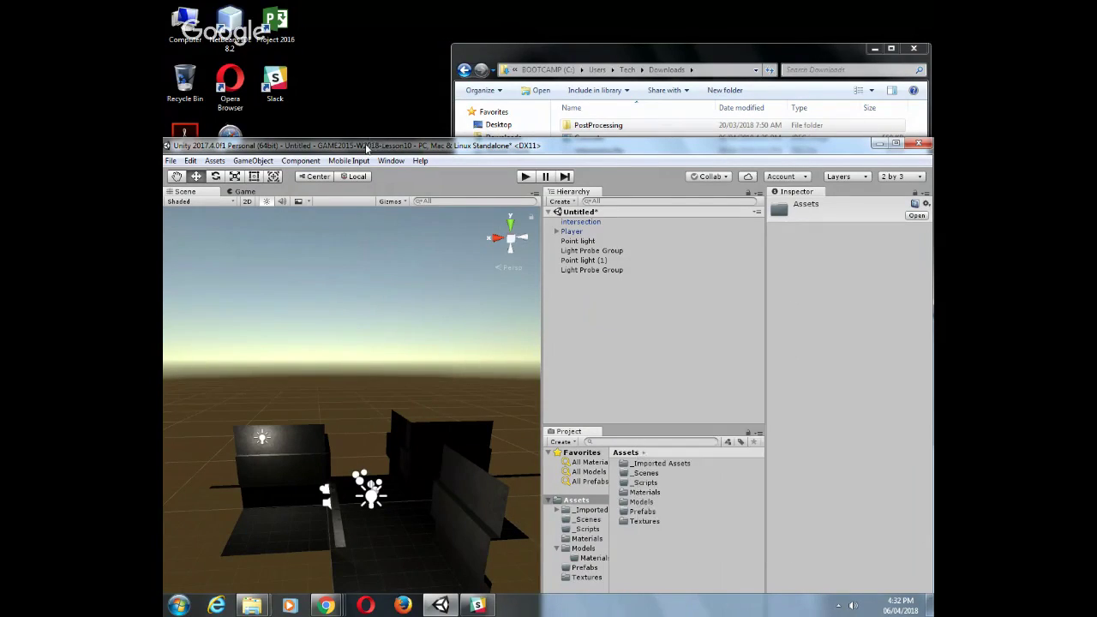
Import the contents of the PostProcessing folder into Assets as new assets
left_click(214, 160)
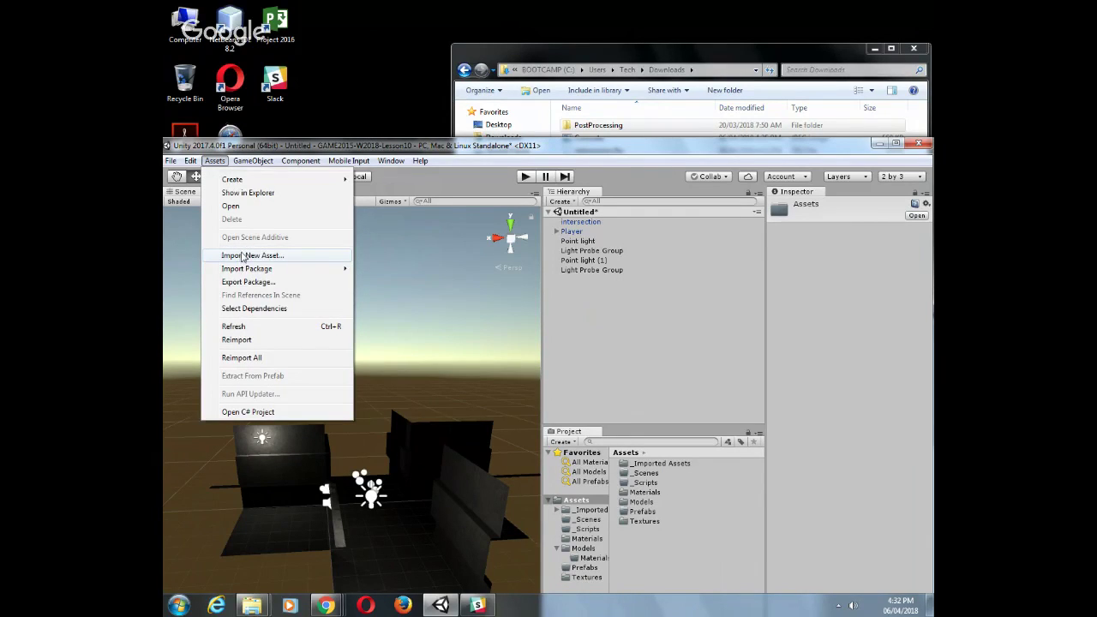
left_click(243, 255)
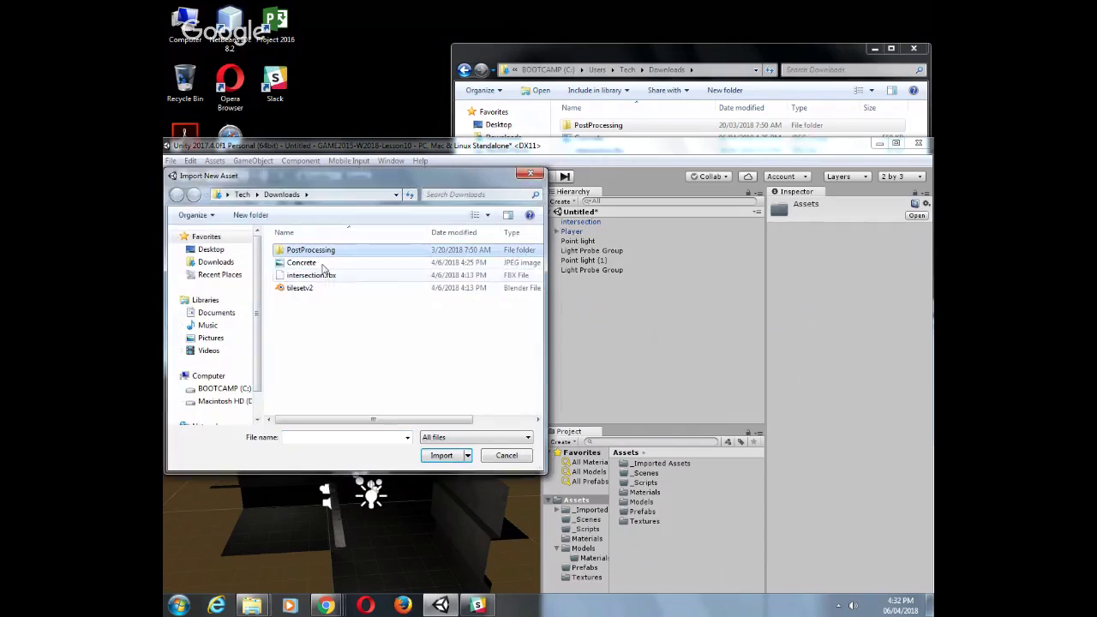
left_click(432, 456)
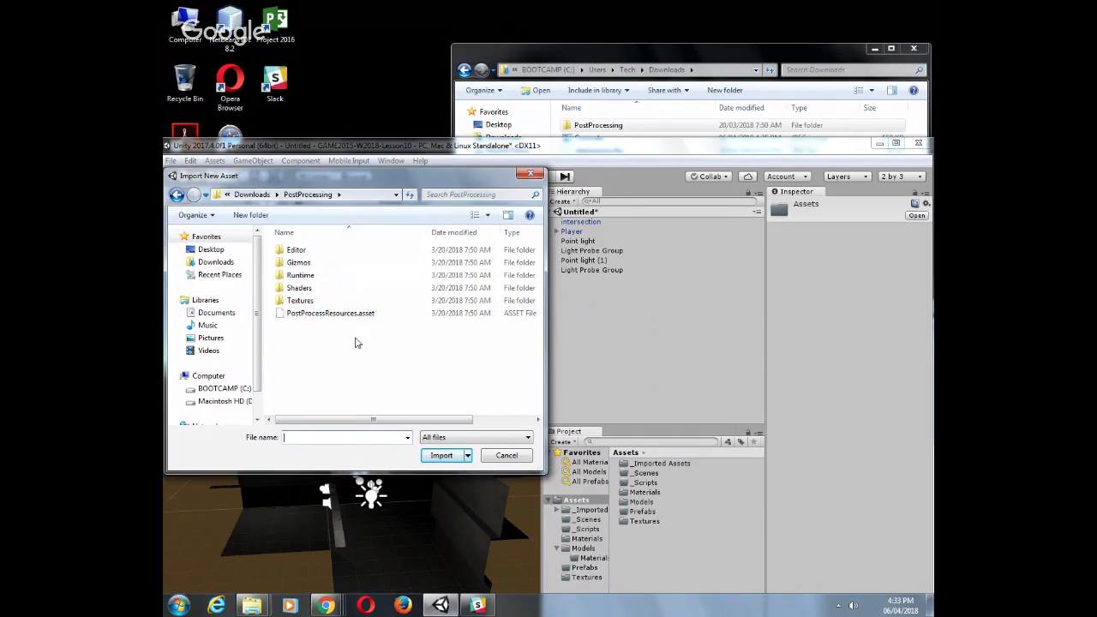
left_click_drag(387, 388, 267, 247)
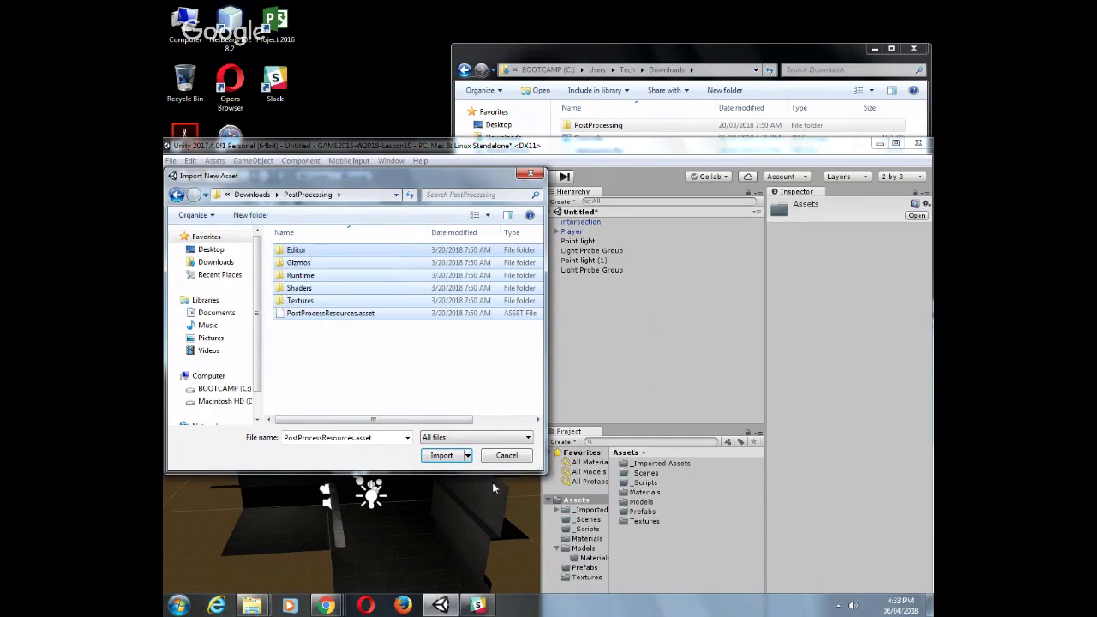
left_click(441, 456)
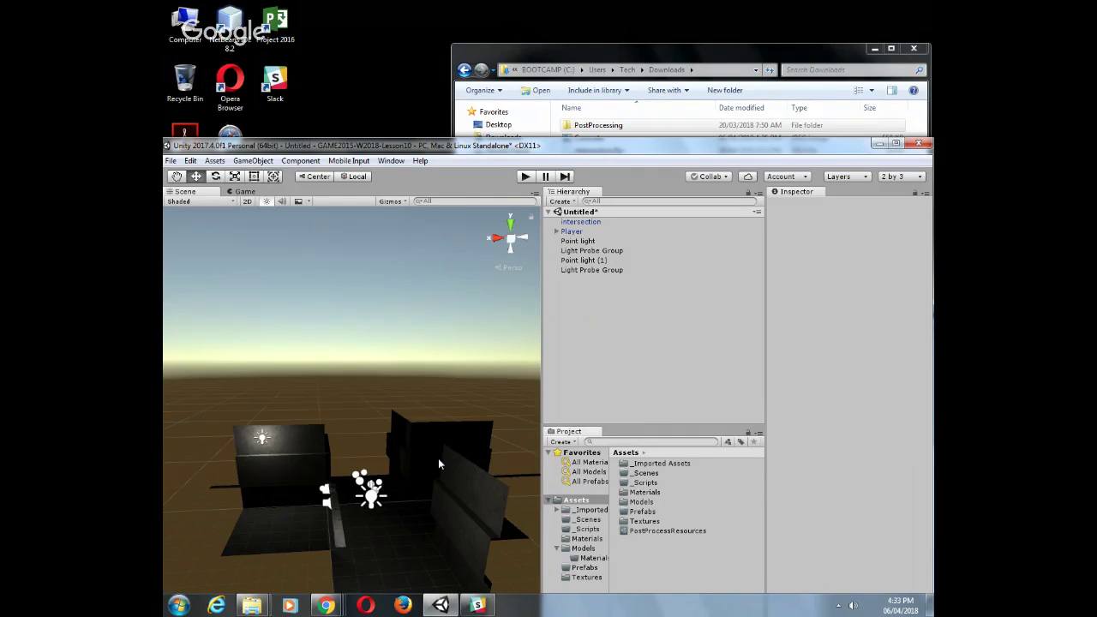
Delete the imported PostProcessResources asset from the Assets folder
right_click(658, 532)
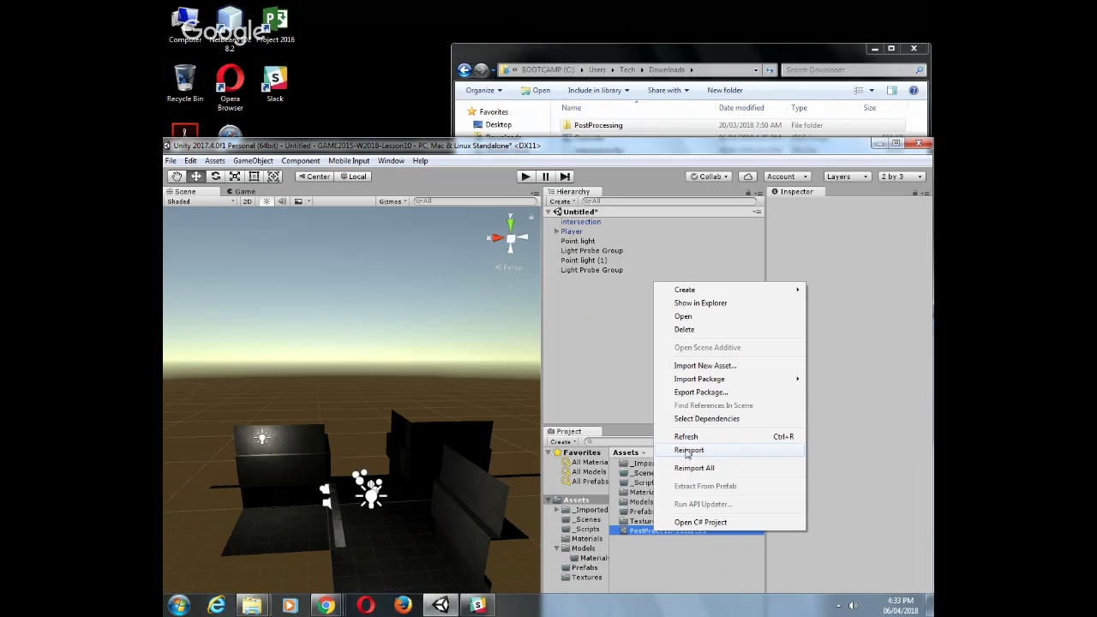
left_click(699, 331)
left_click(581, 480)
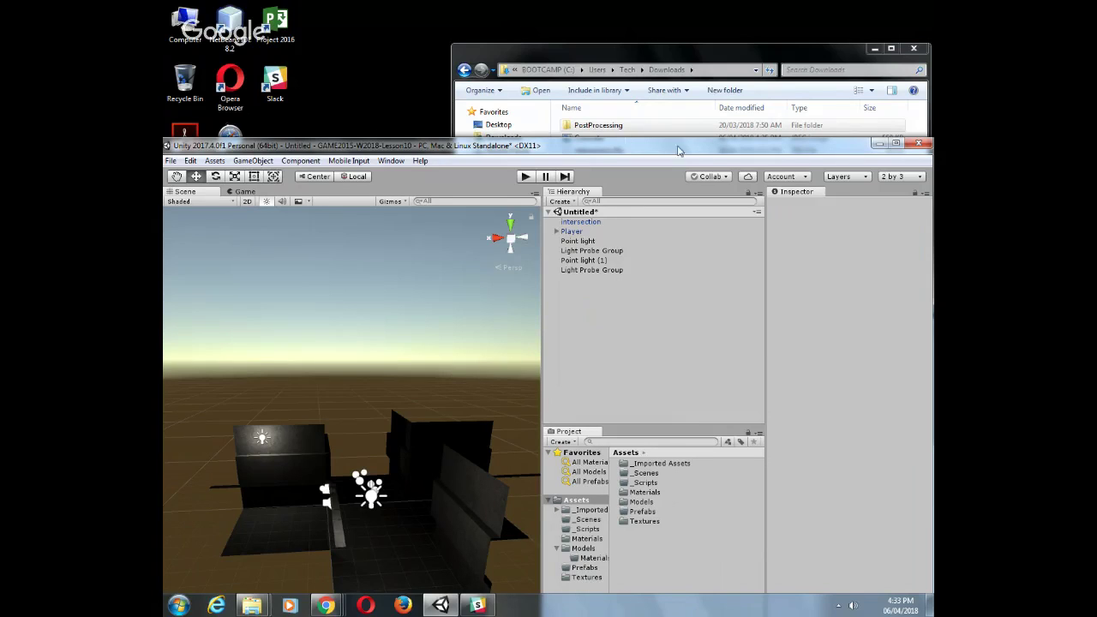
left_click_drag(696, 154, 637, 75)
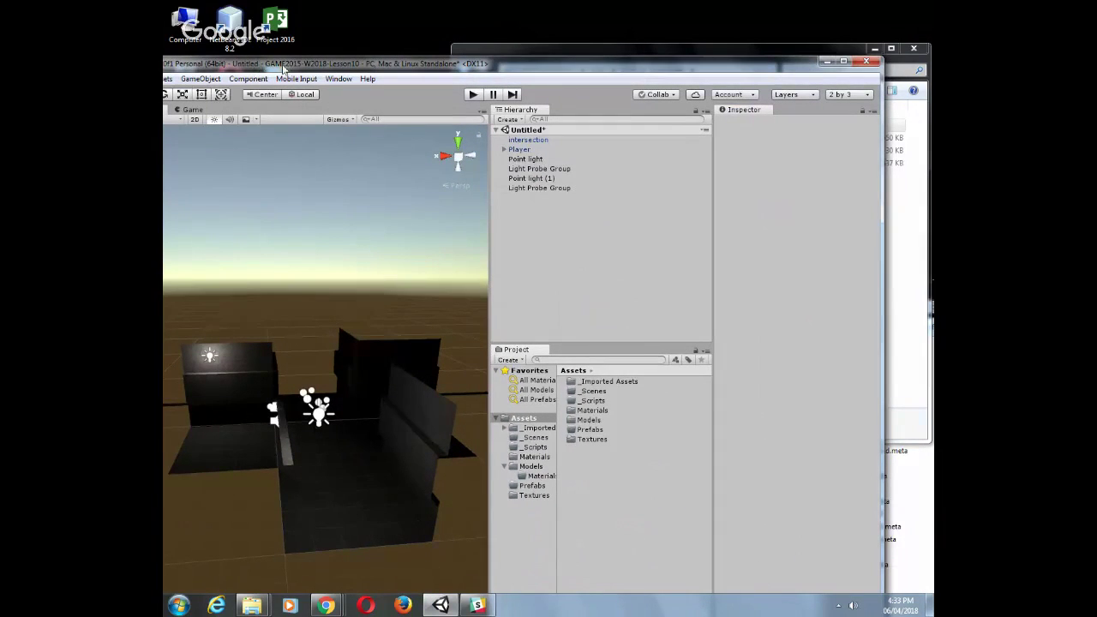
left_click_drag(283, 68, 355, 58)
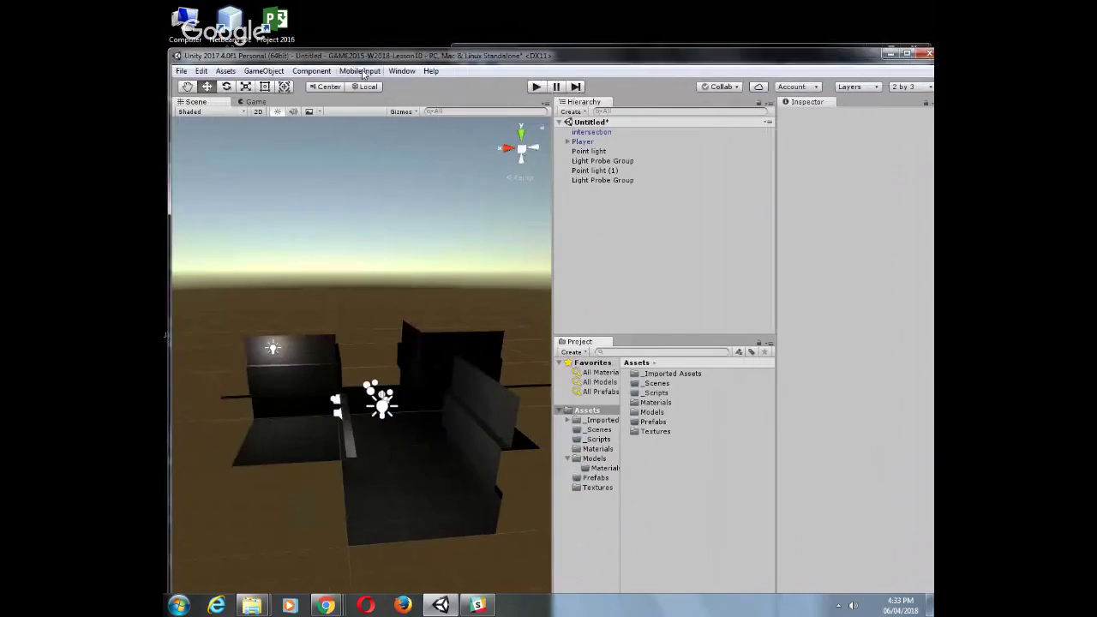
left_click(223, 72)
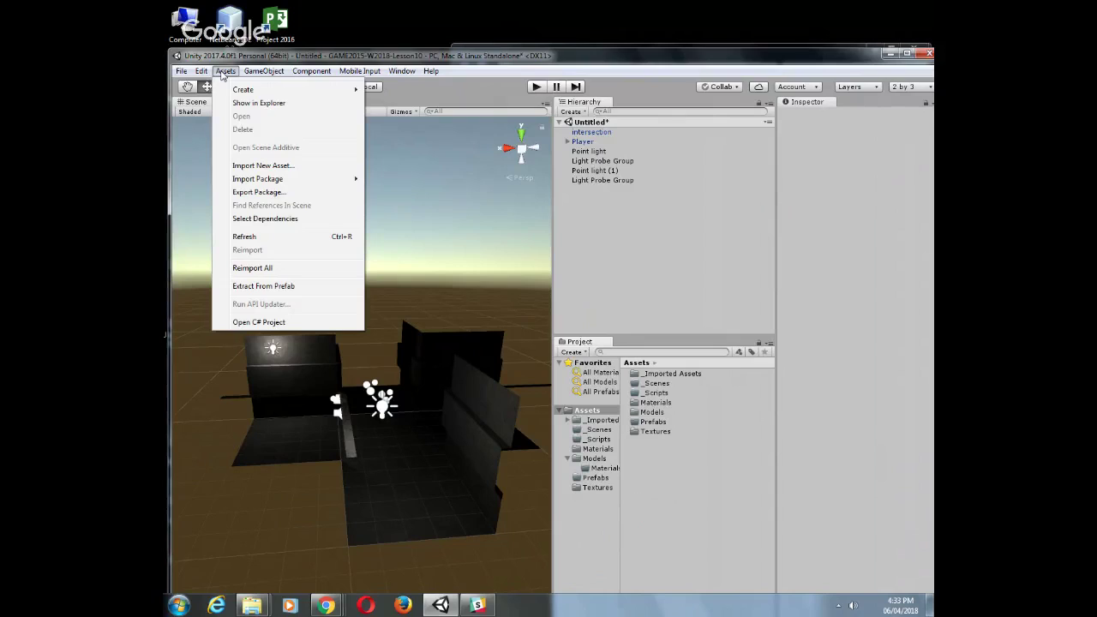
mouse_move(276, 180)
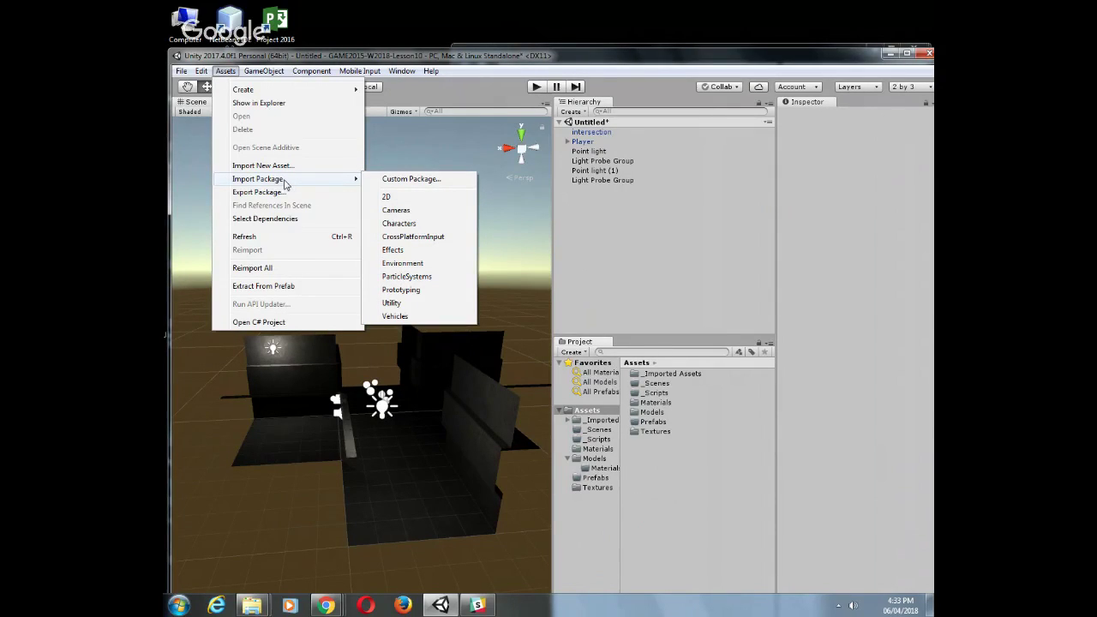
left_click(411, 179)
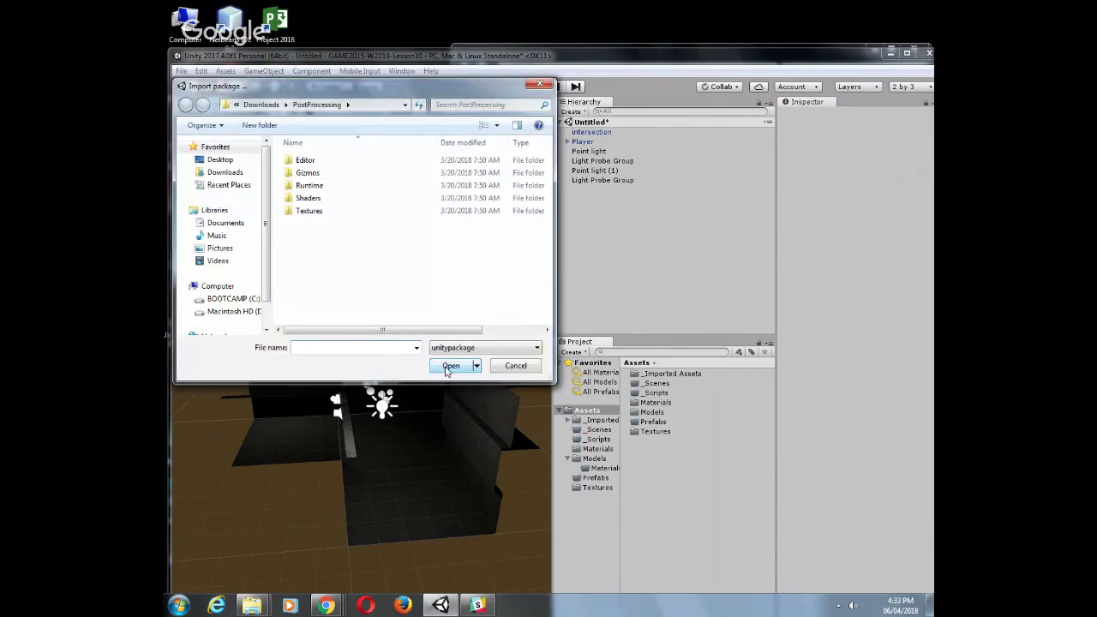
left_click(467, 349)
left_click(463, 358)
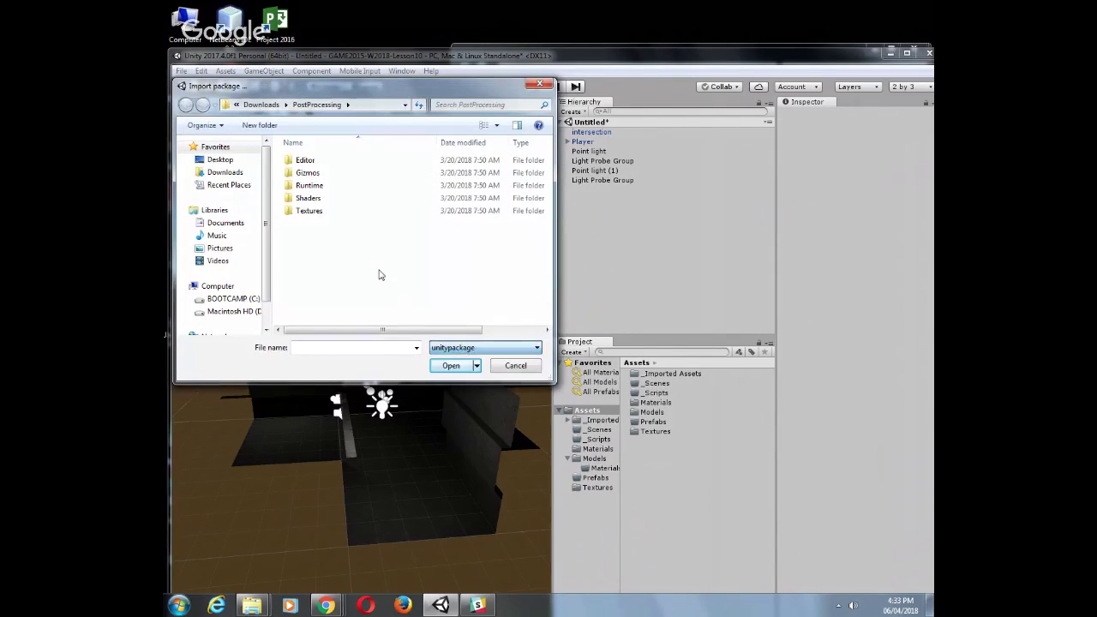
left_click_drag(404, 87, 460, 107)
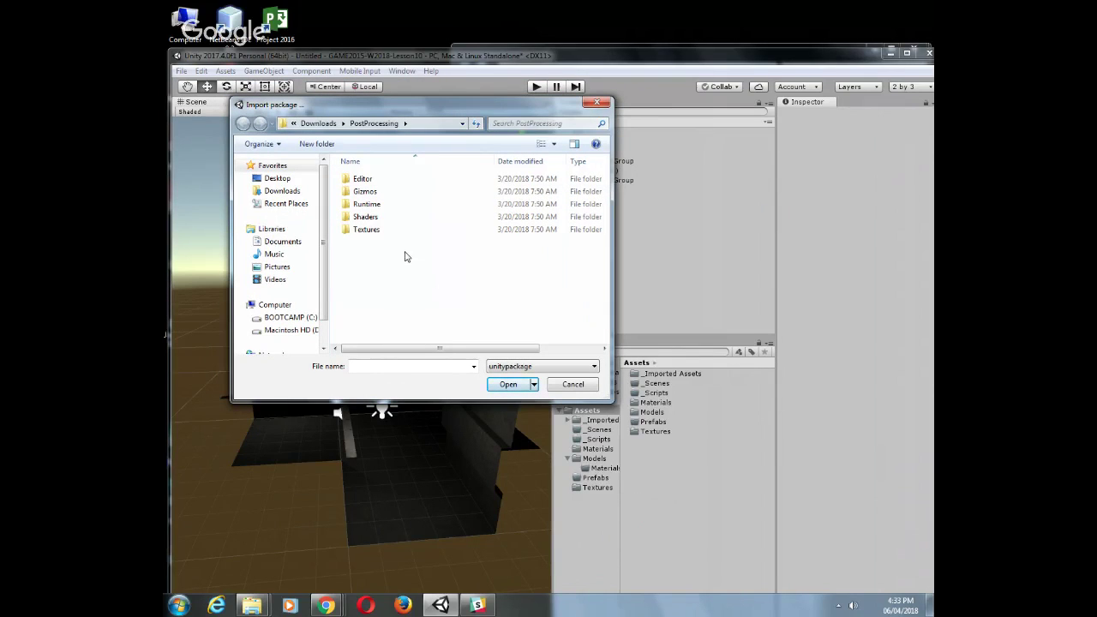
left_click(473, 366)
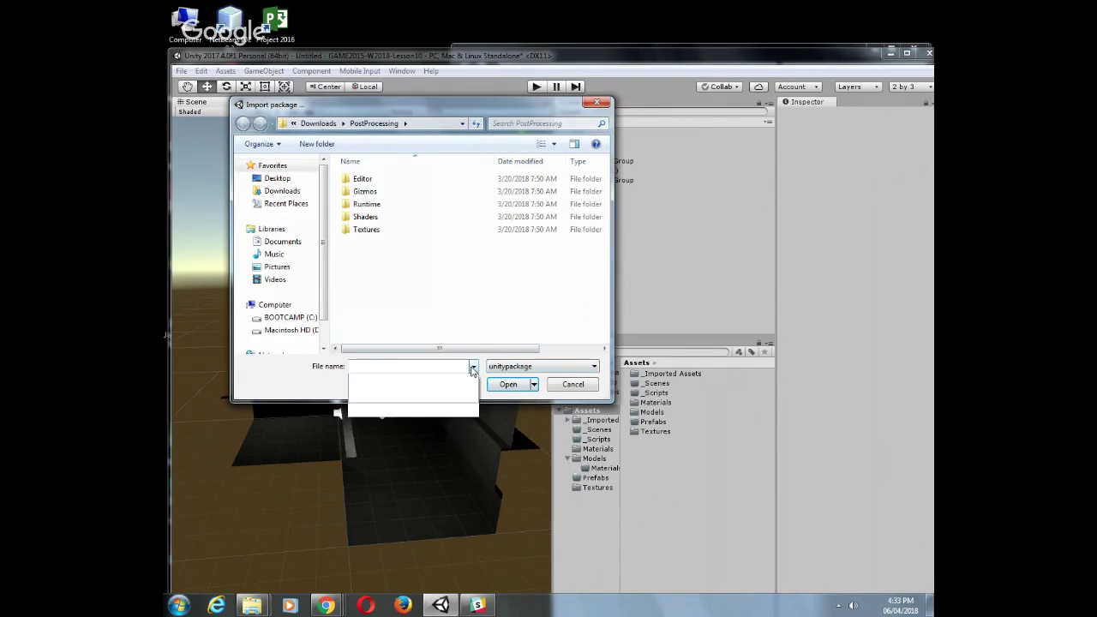
left_click(527, 368)
left_click(501, 323)
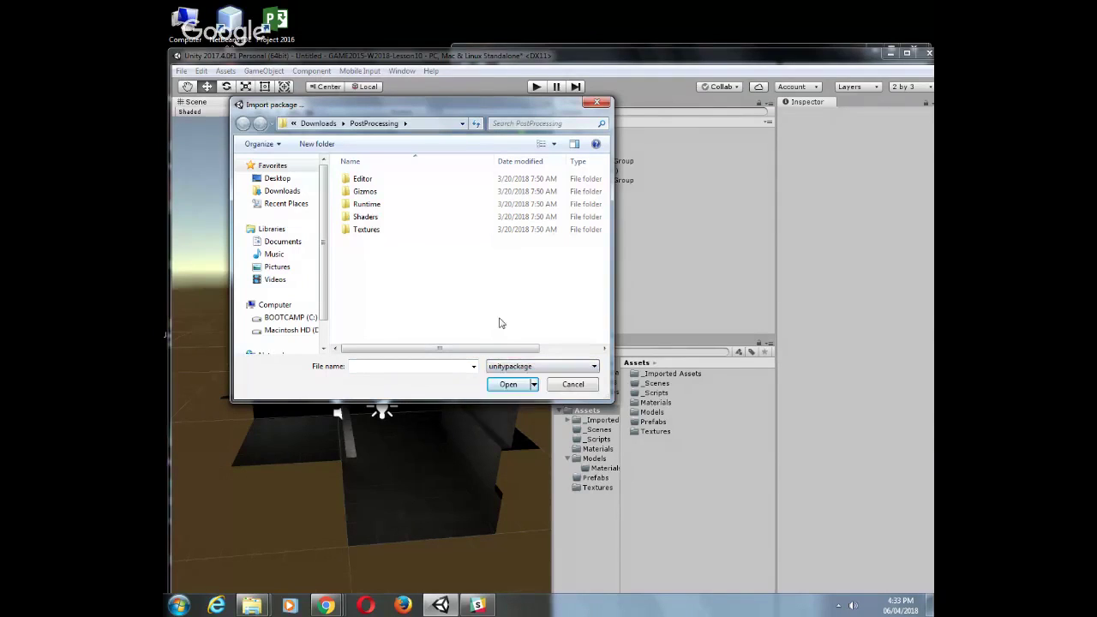
left_click(508, 366)
left_click(510, 380)
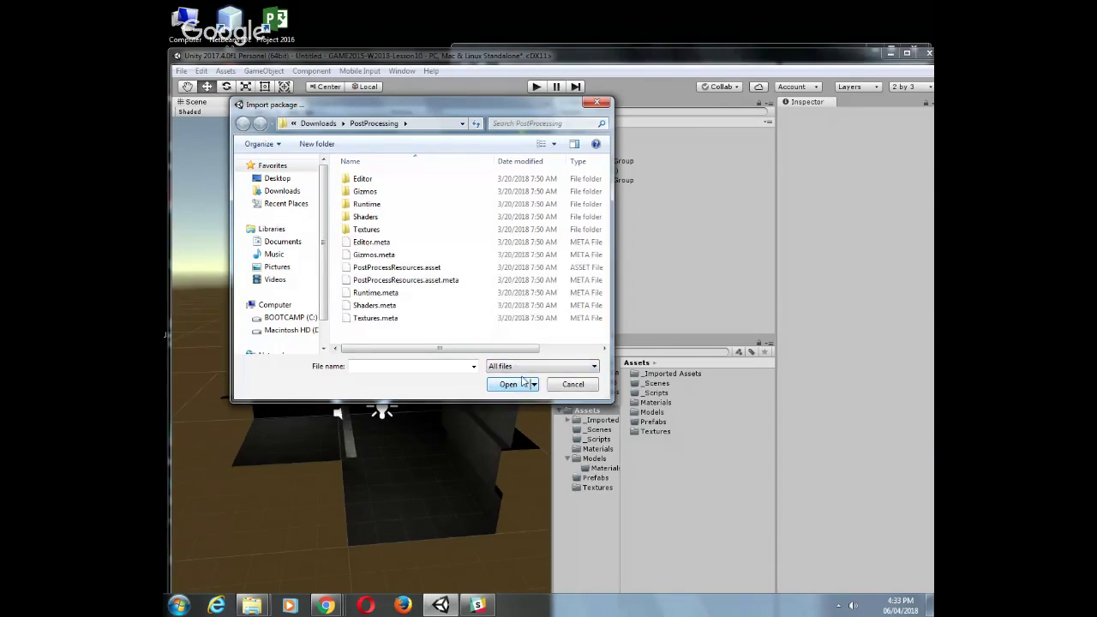
left_click(319, 123)
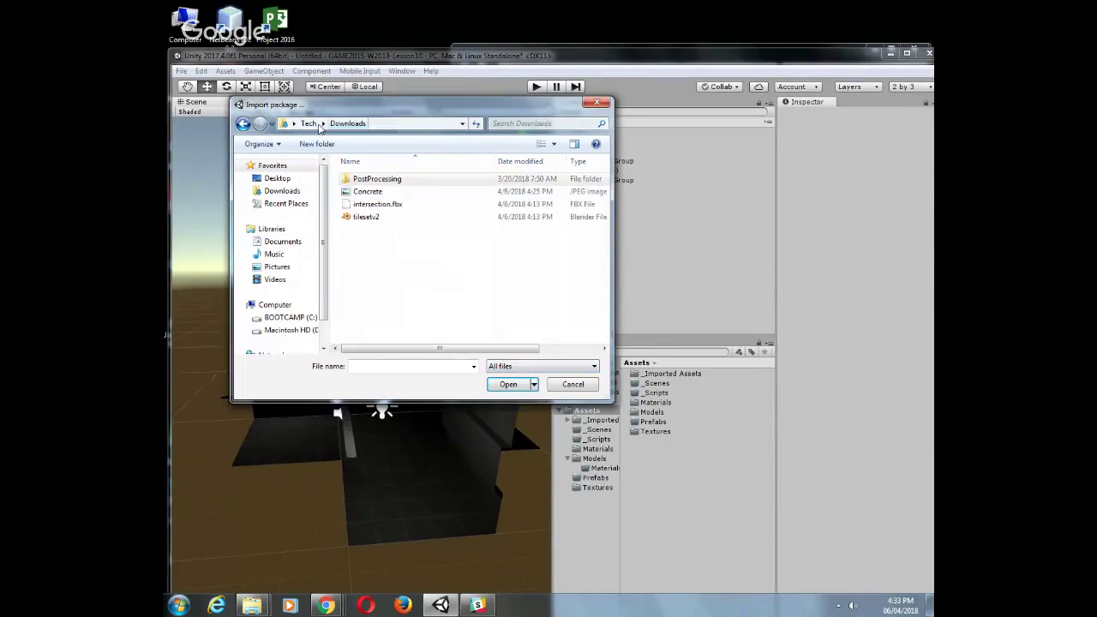
left_click(571, 384)
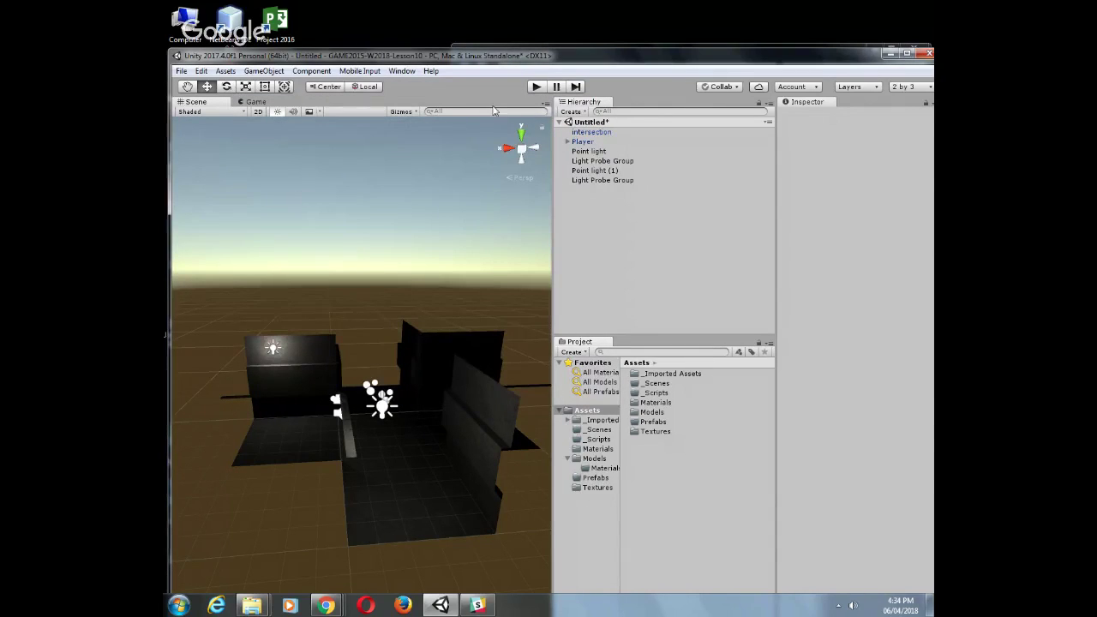
Save the scene as Main in the _Scenes folder, and save the project
left_click_drag(515, 64, 586, 207)
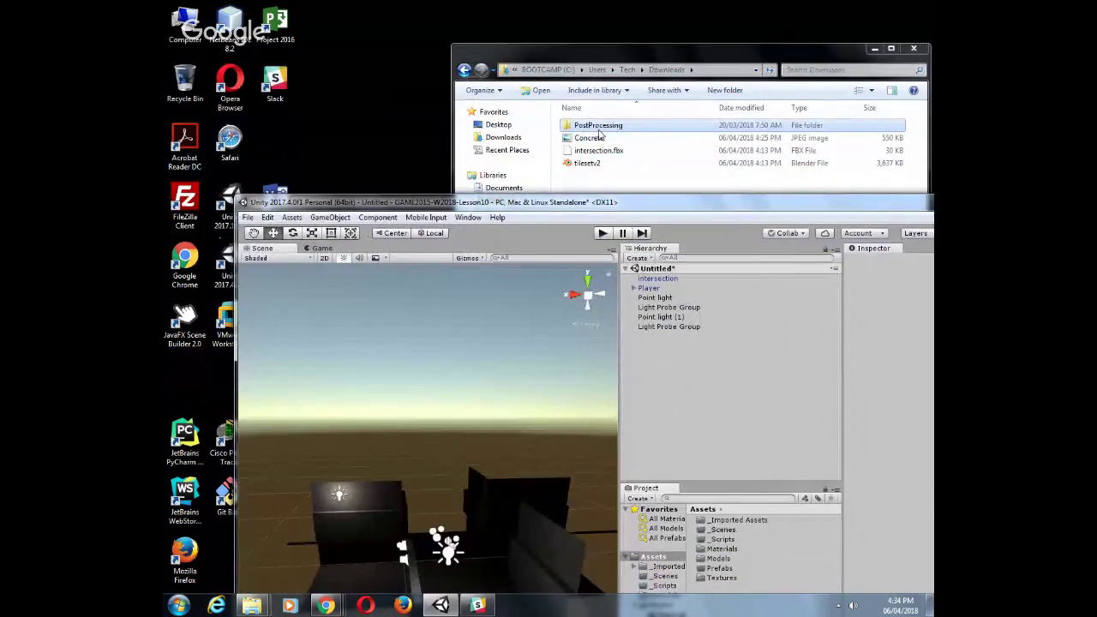
left_click_drag(453, 210, 560, 29)
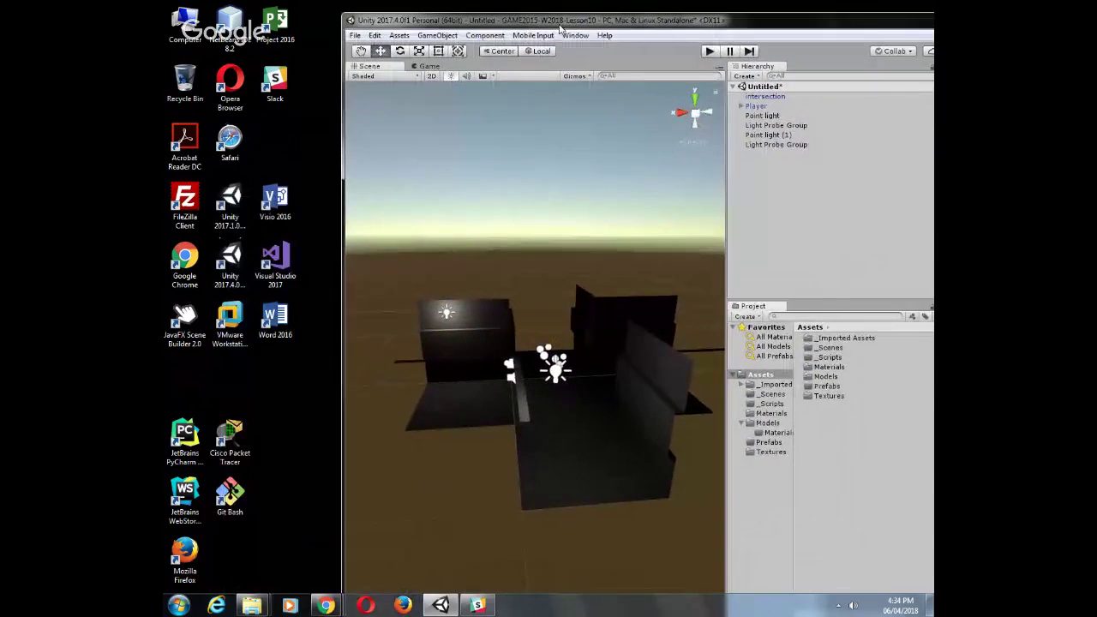
left_click(355, 35)
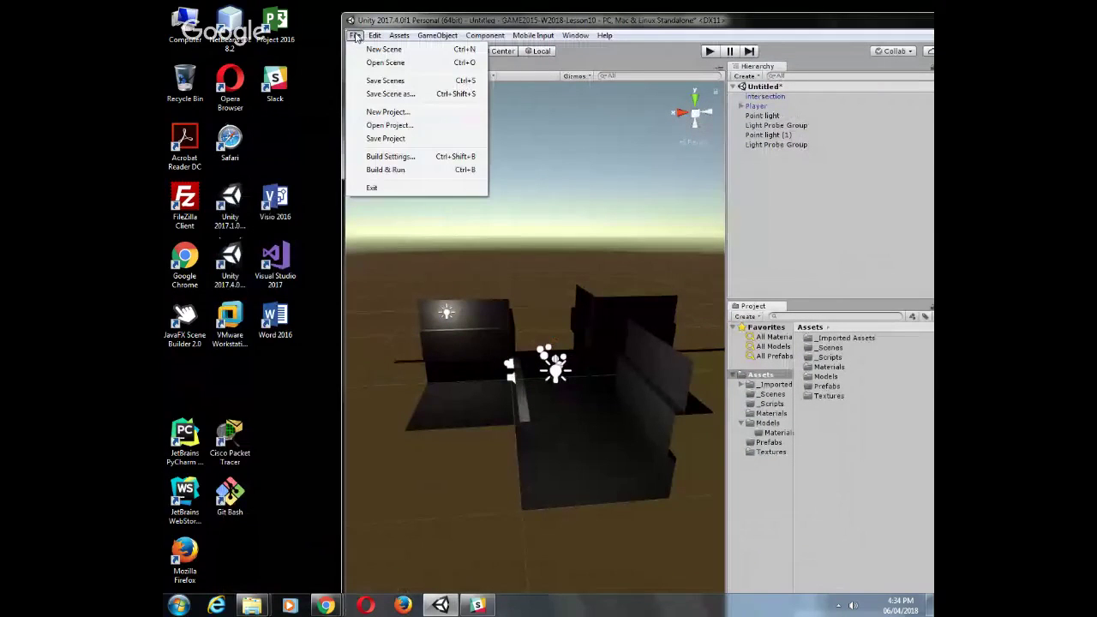
left_click(377, 94)
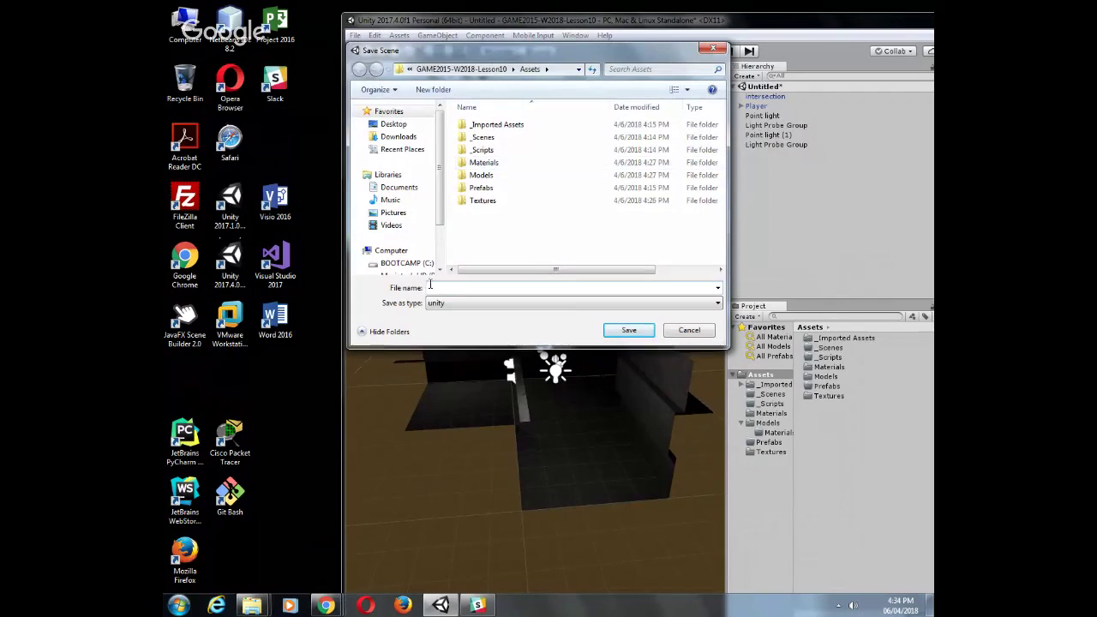
left_click(480, 139)
double_click(481, 142)
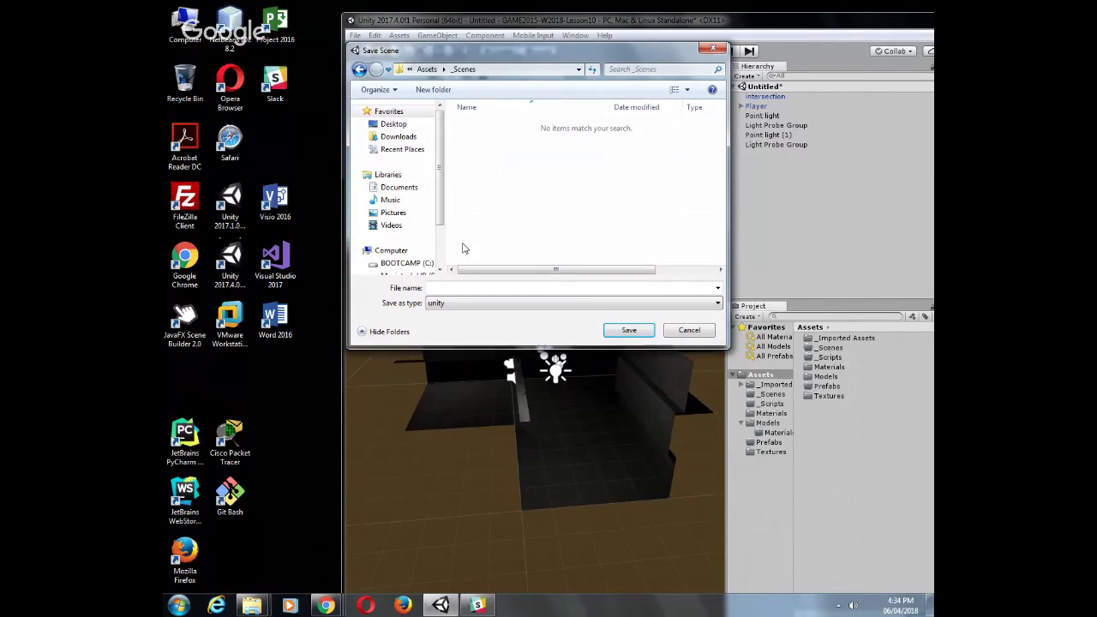
left_click(443, 287)
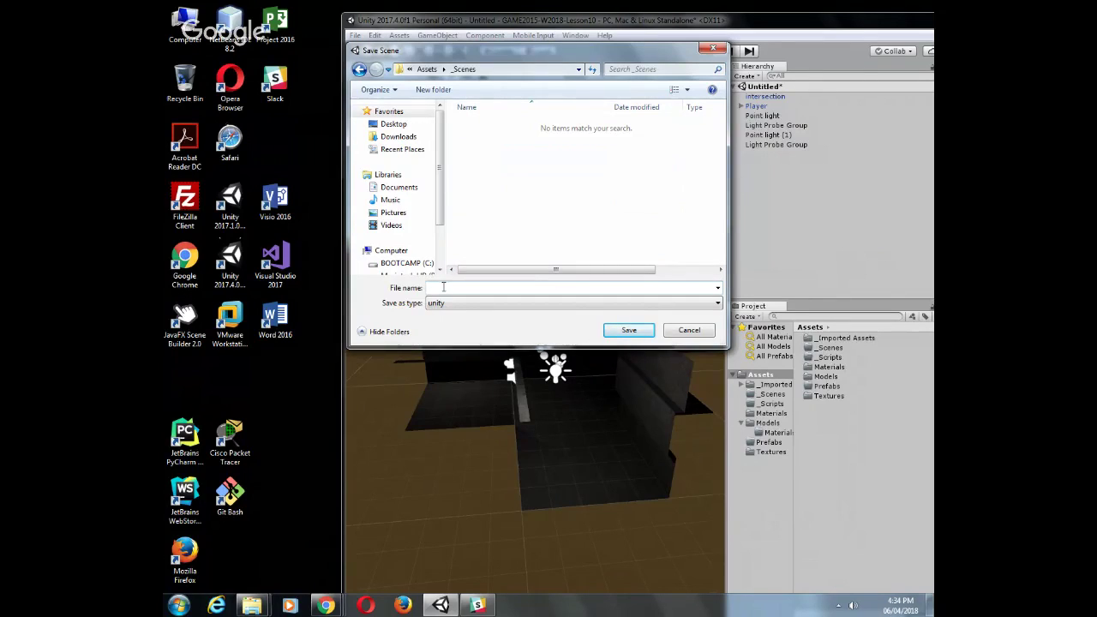
type("Main")
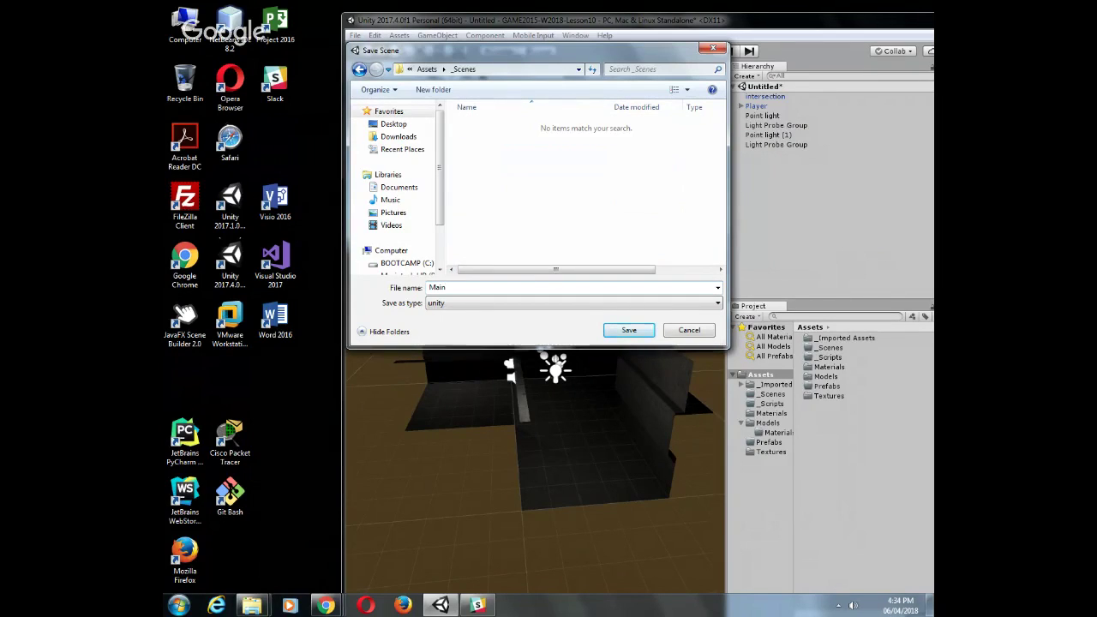
left_click(628, 330)
left_click(354, 35)
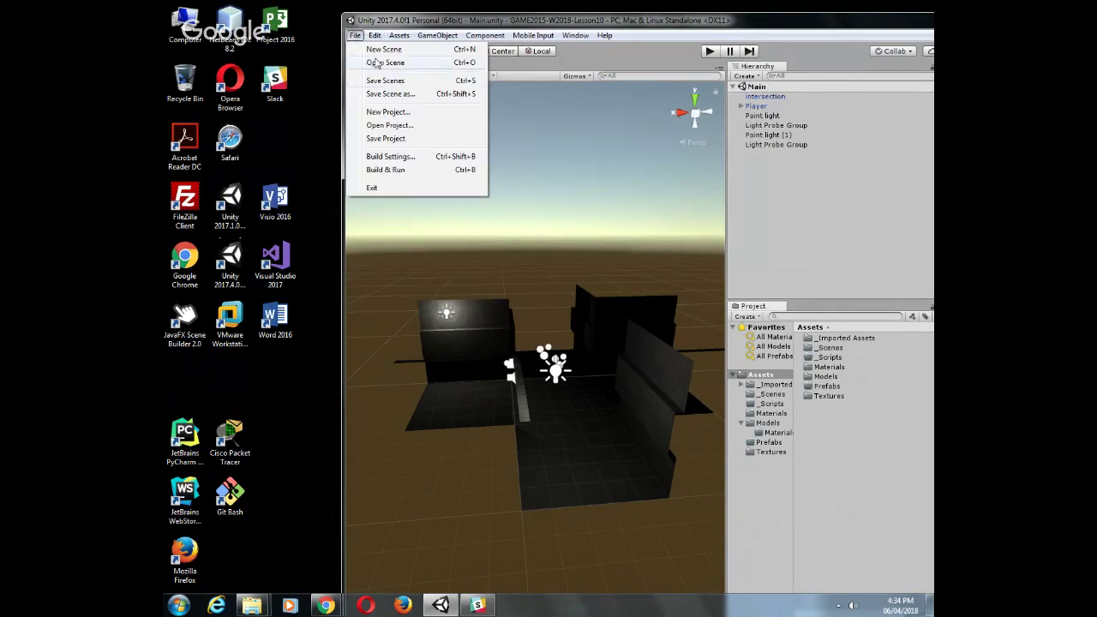
left_click(385, 138)
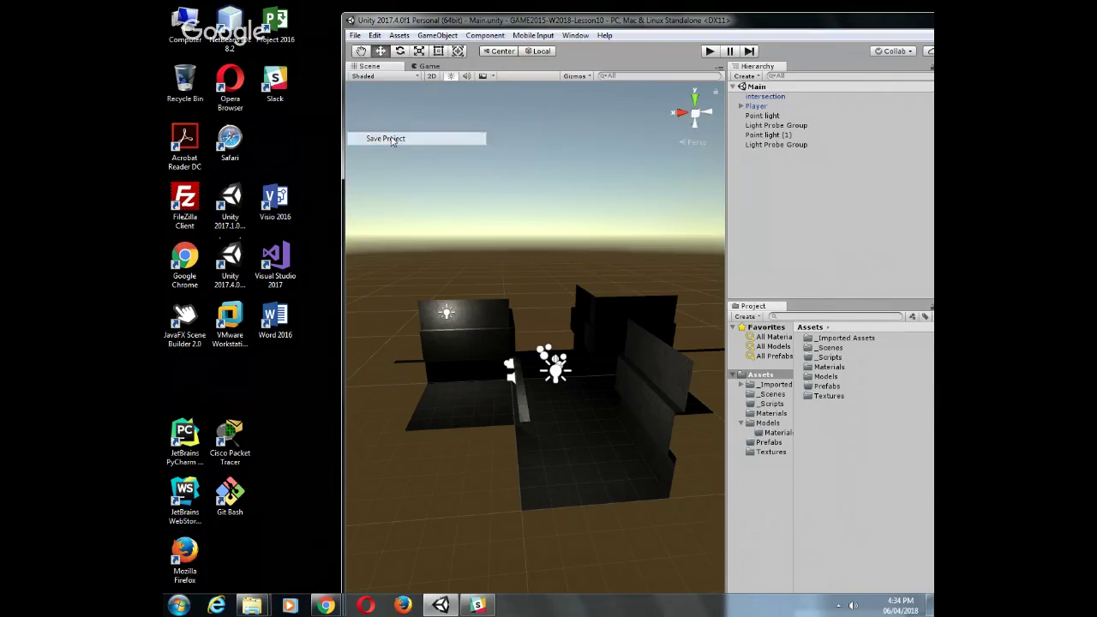
Check the full path of the project's Assets folder in the Save Scene dialog, and cancel the dialog
left_click(355, 35)
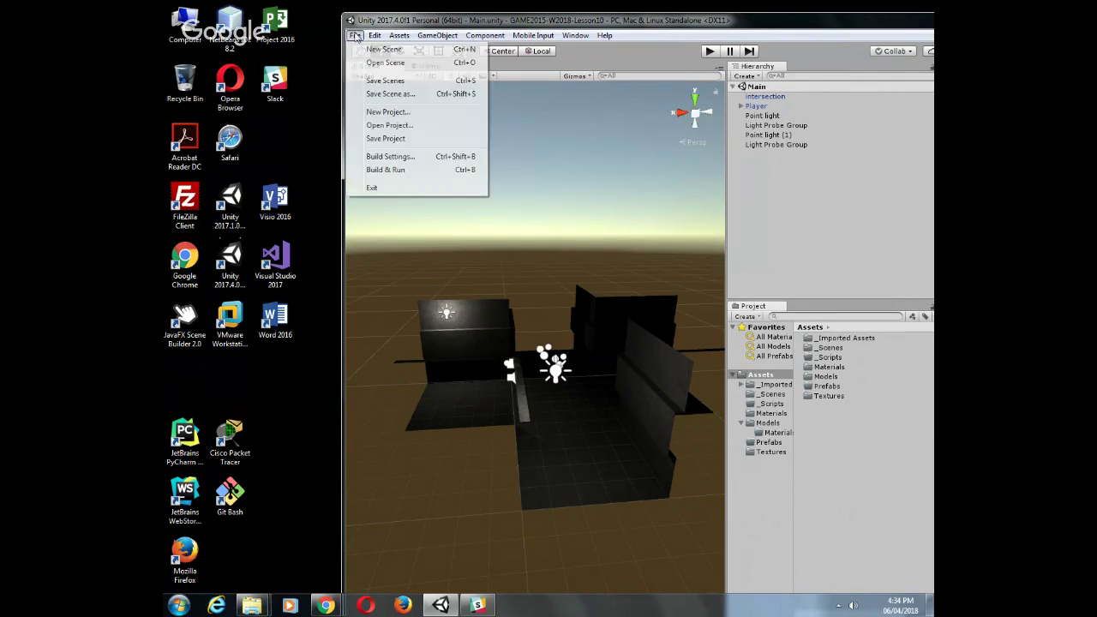
left_click(377, 93)
right_click(471, 78)
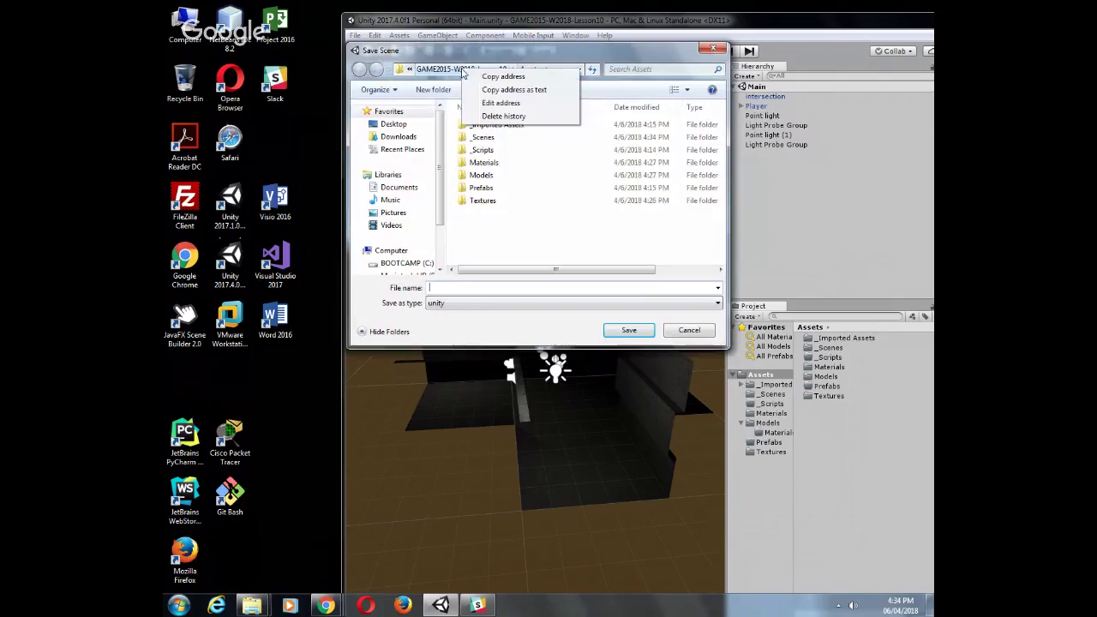
left_click(499, 105)
left_click(450, 69)
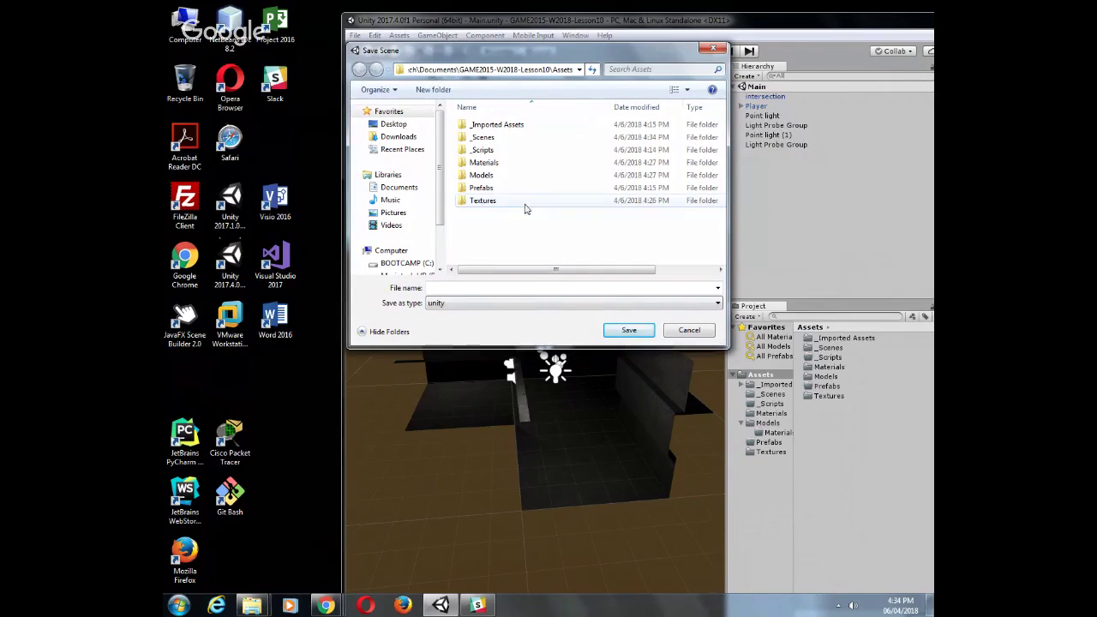
left_click(688, 330)
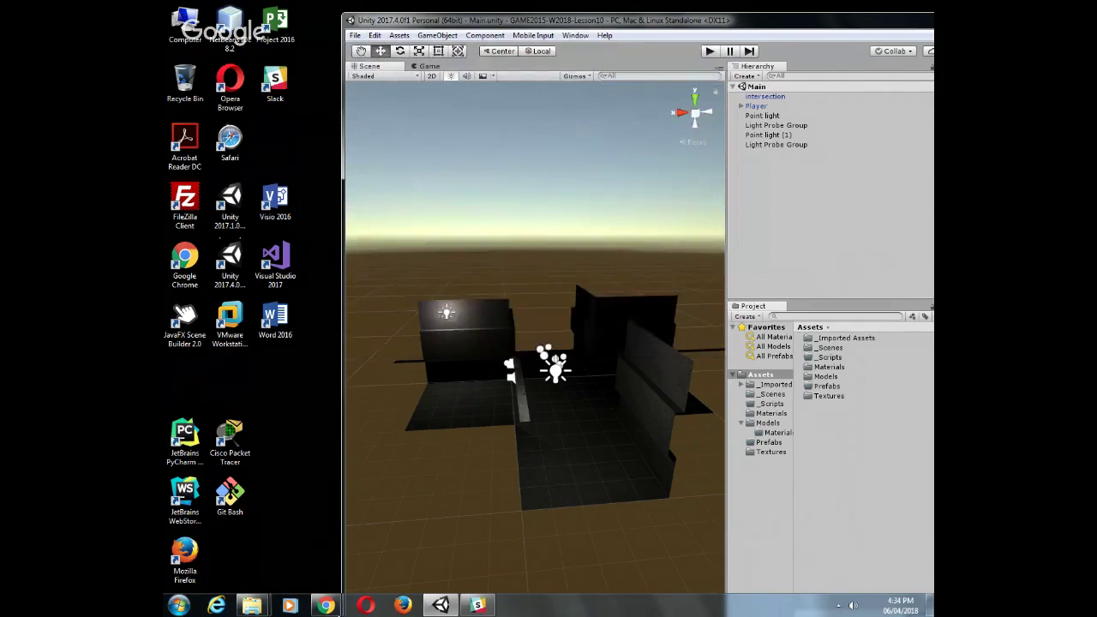
Bring the Explorer windows for PostProcessing-2 and Downloads to the front, ending on Downloads
mouse_move(272, 602)
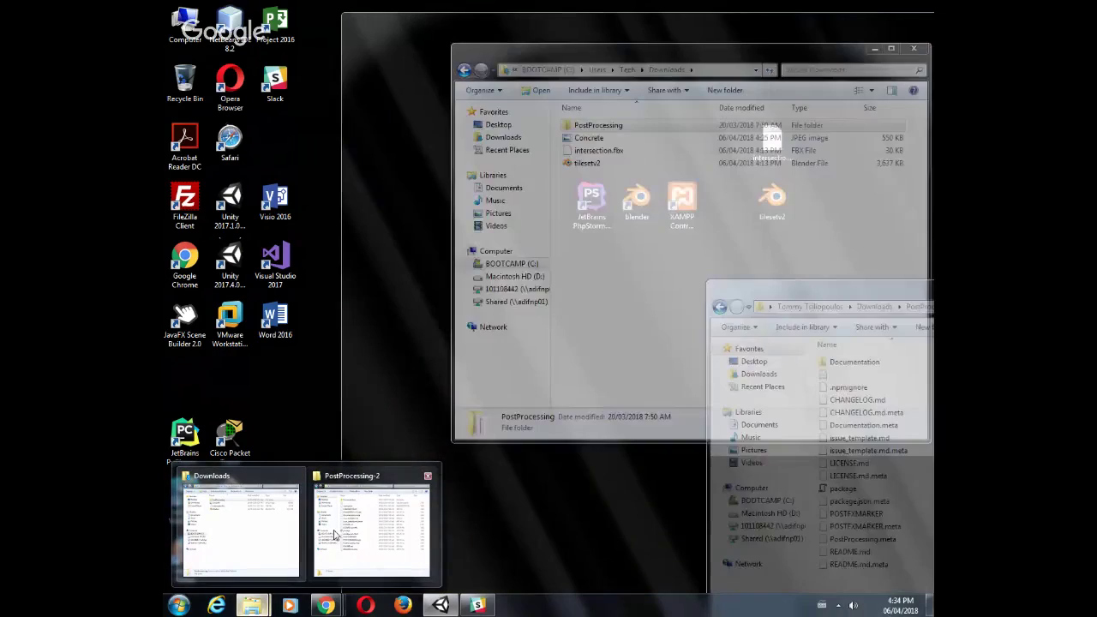
mouse_move(347, 533)
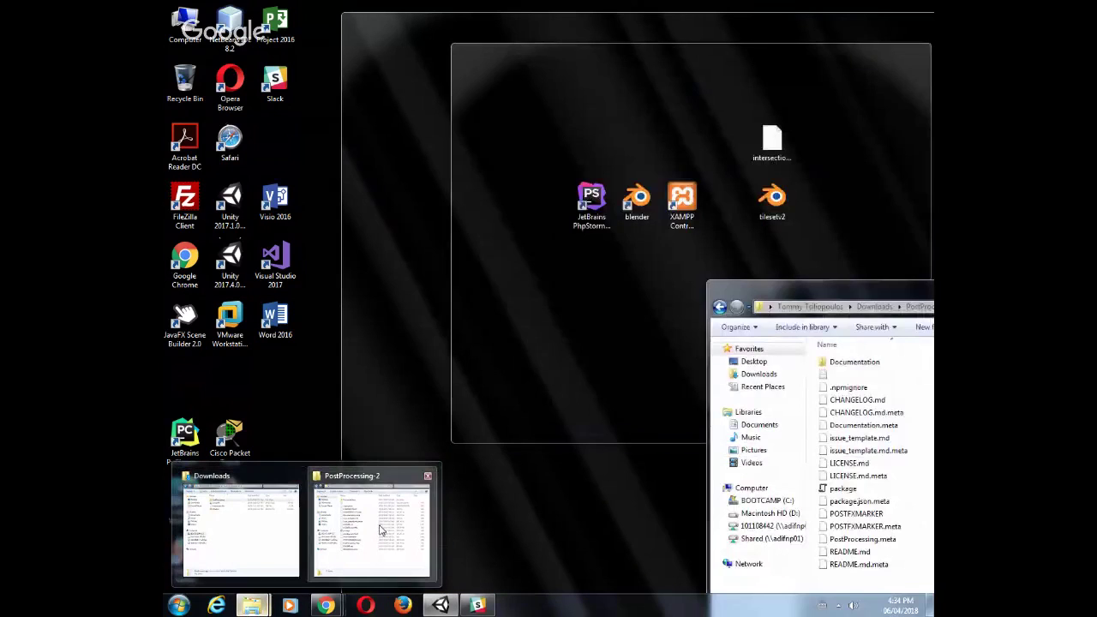
left_click(379, 524)
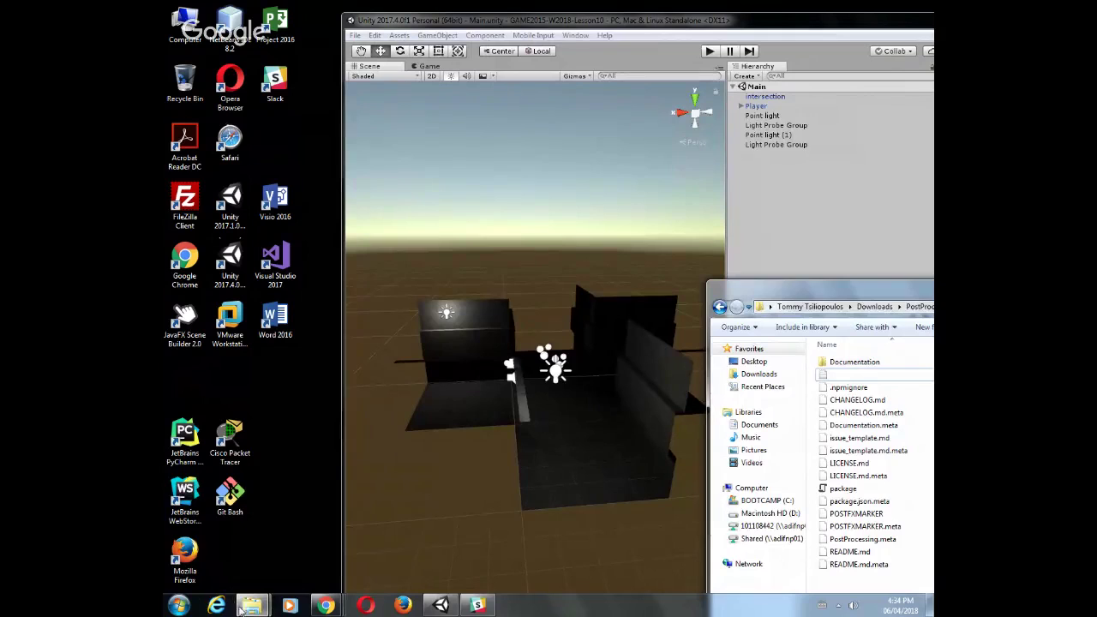
mouse_move(253, 604)
left_click(242, 551)
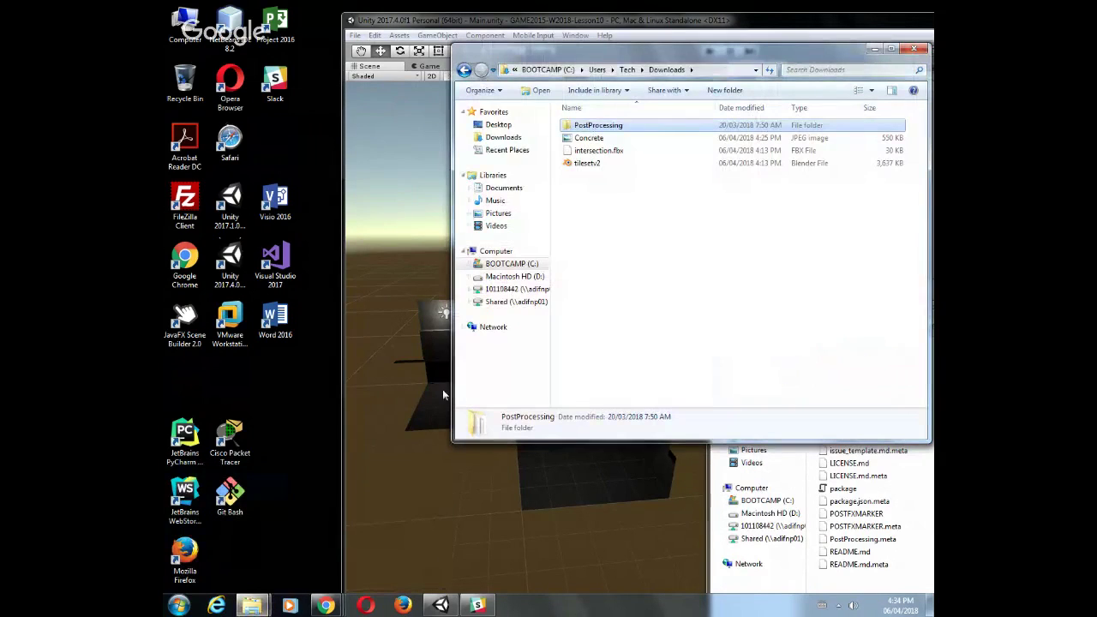
Open a new Explorer window and browse to the GAME2015-W2018-Lesson10 Assets folder under the Tech user's My Documents on BOOTCAMP (C:)
right_click(251, 605)
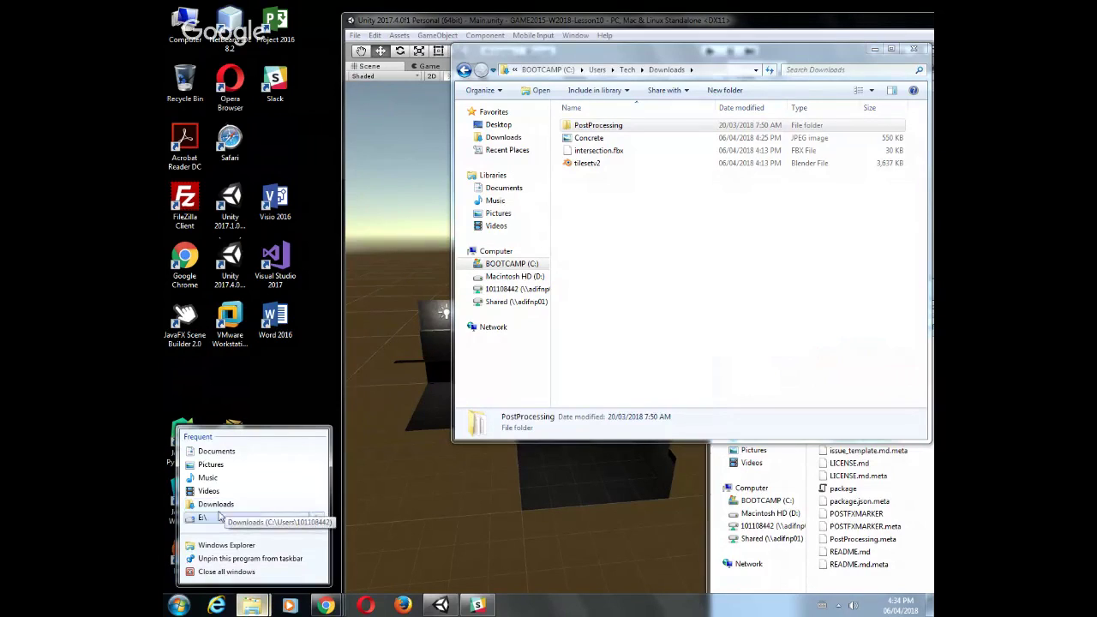
left_click(218, 545)
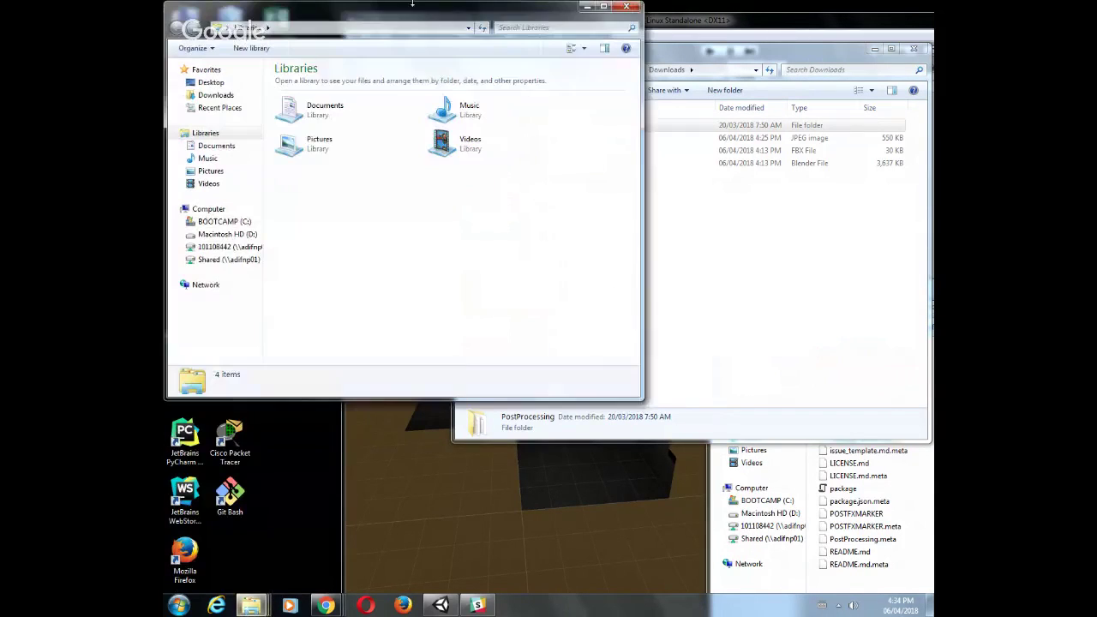
left_click_drag(358, 26, 439, 144)
left_click(303, 349)
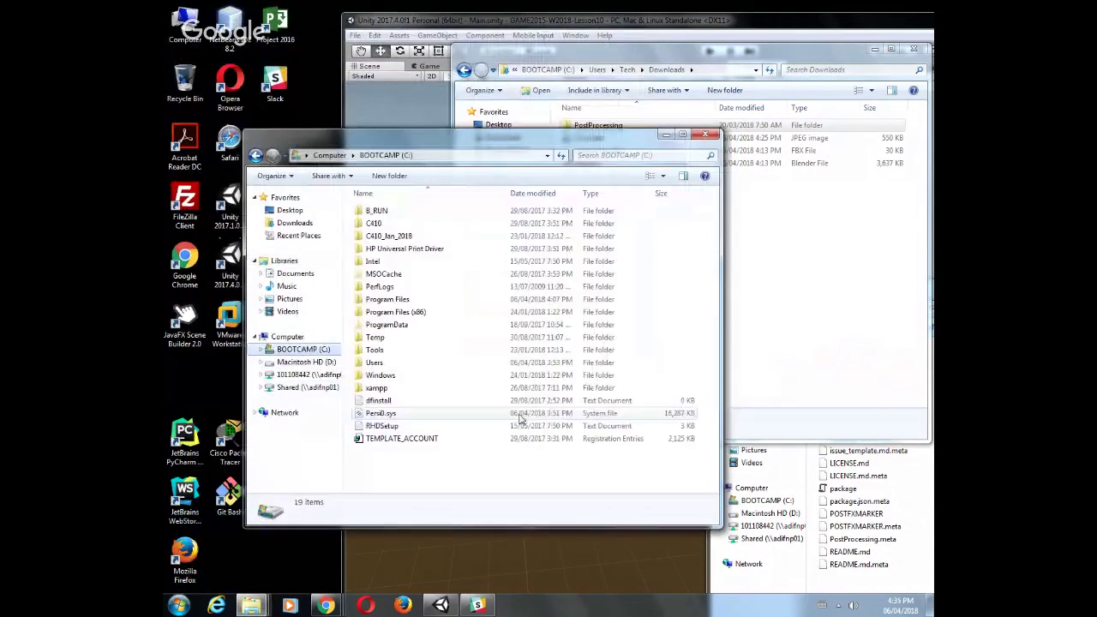
double_click(377, 363)
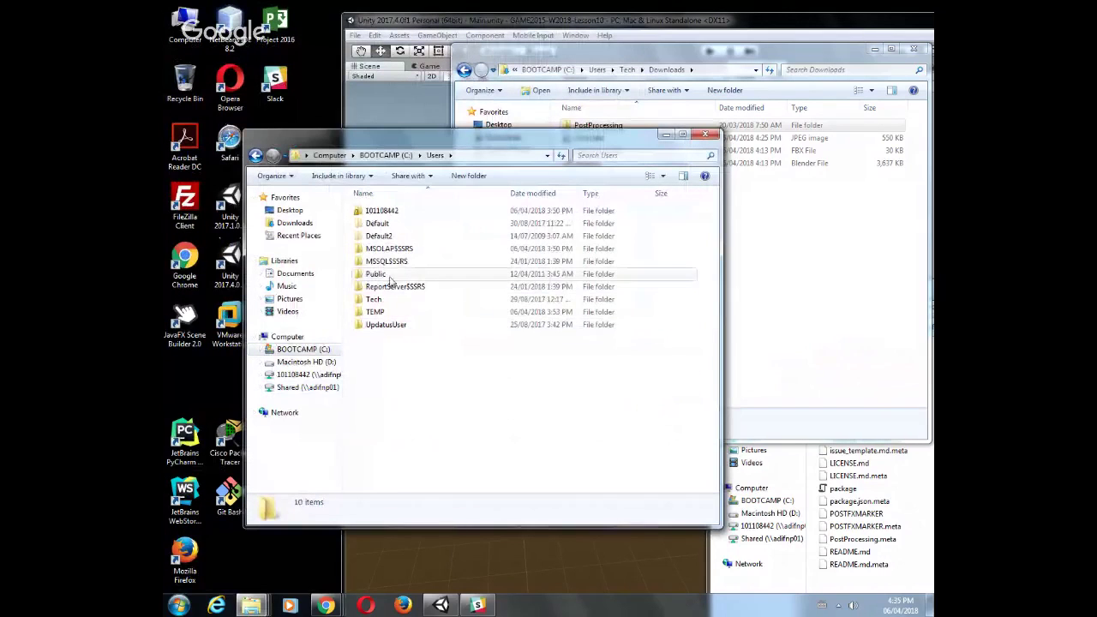
double_click(429, 300)
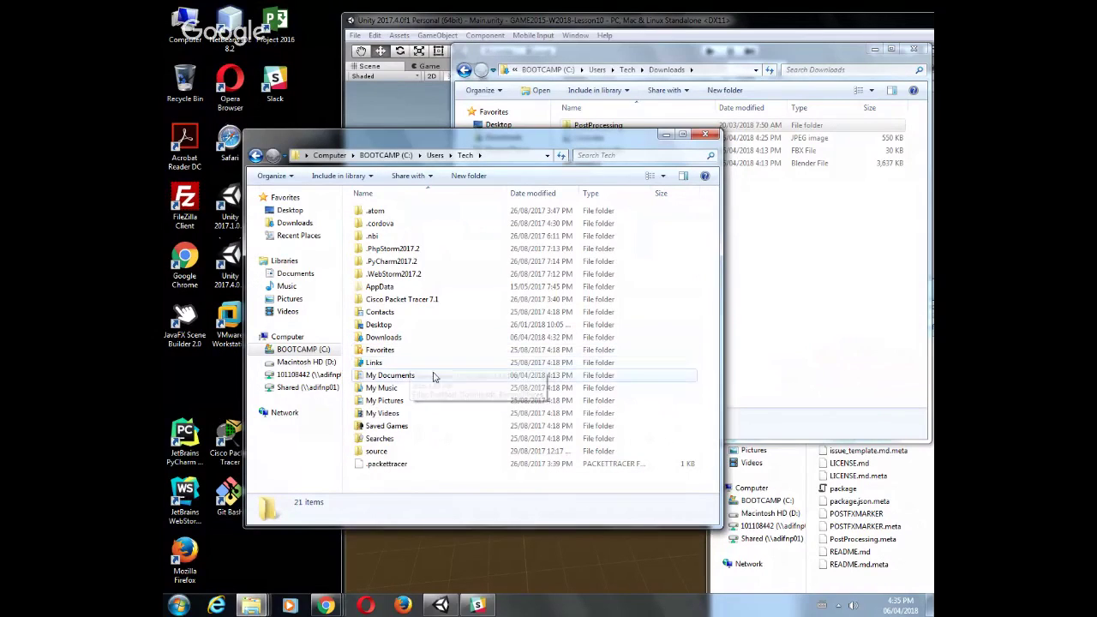
double_click(392, 377)
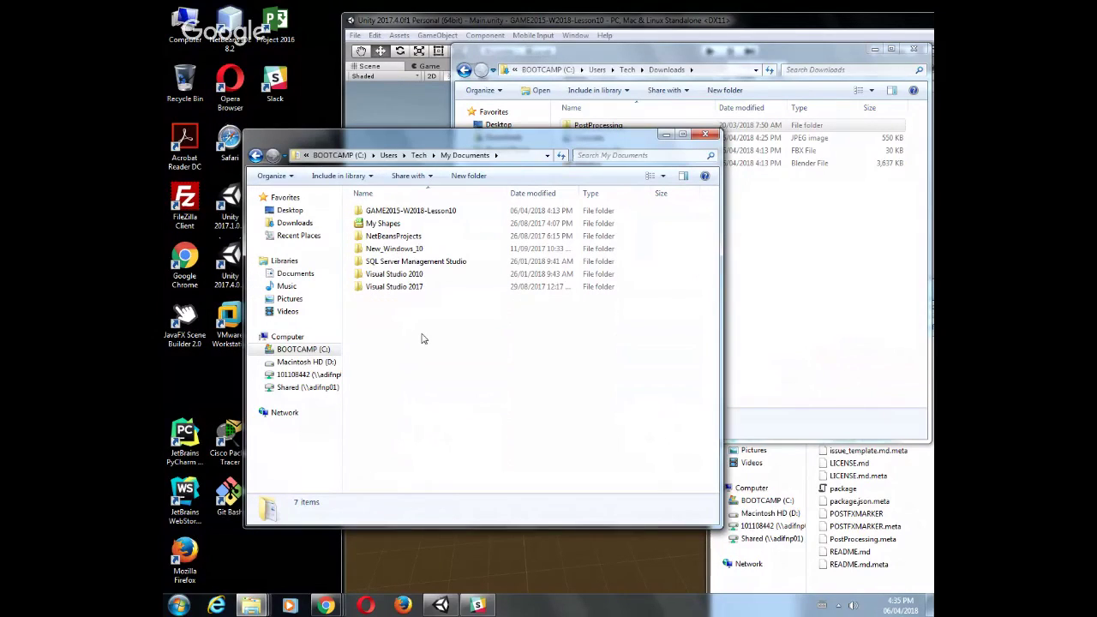
double_click(420, 211)
left_click(375, 212)
double_click(375, 211)
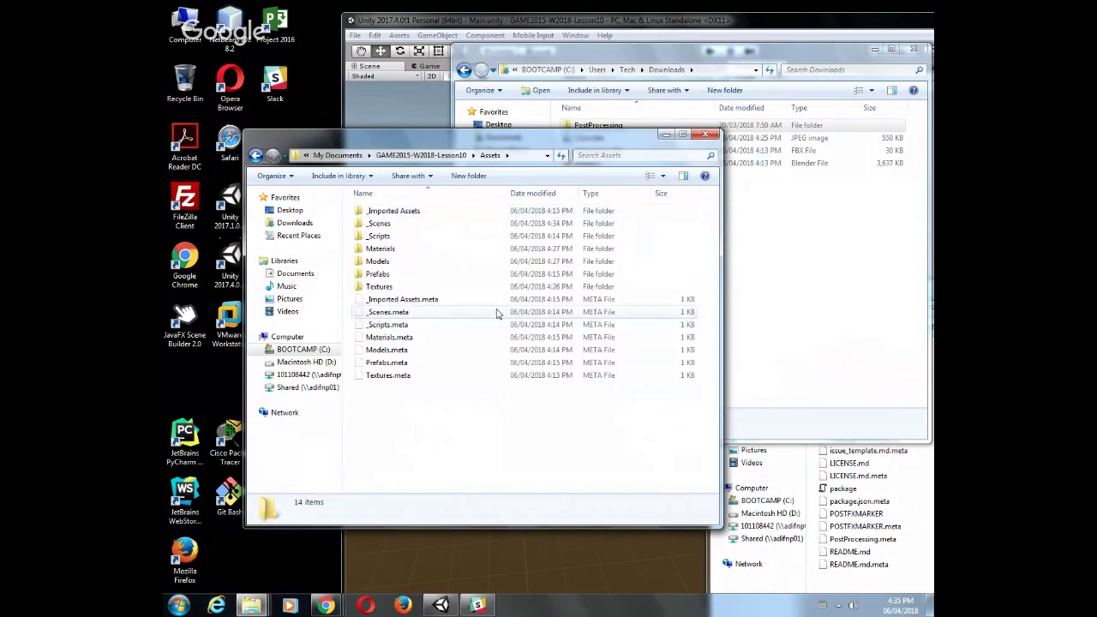
Move the PostProcessing folder from Downloads into the project's Assets folder, and return to Unity with its whole window in view
left_click(821, 290)
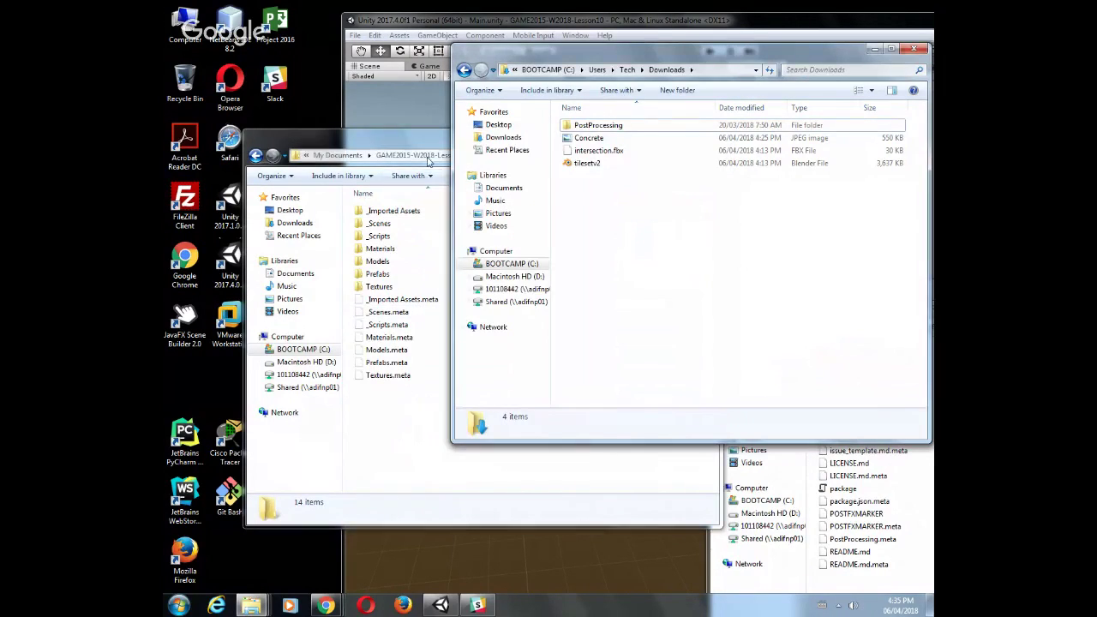
left_click_drag(598, 125, 400, 462)
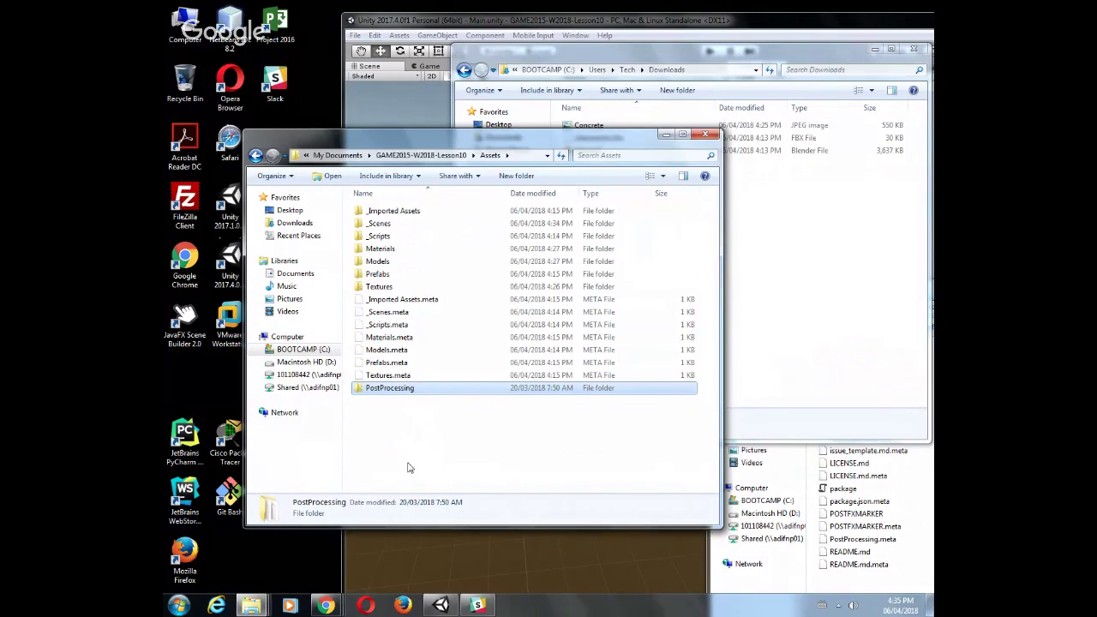
left_click(567, 19)
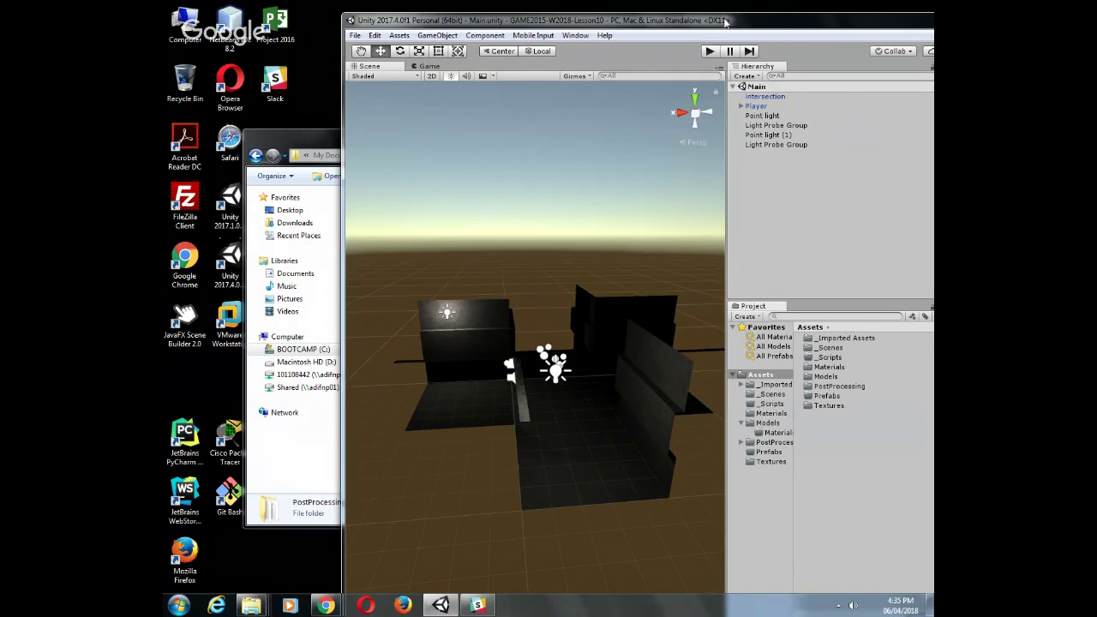
left_click_drag(725, 22, 568, 1)
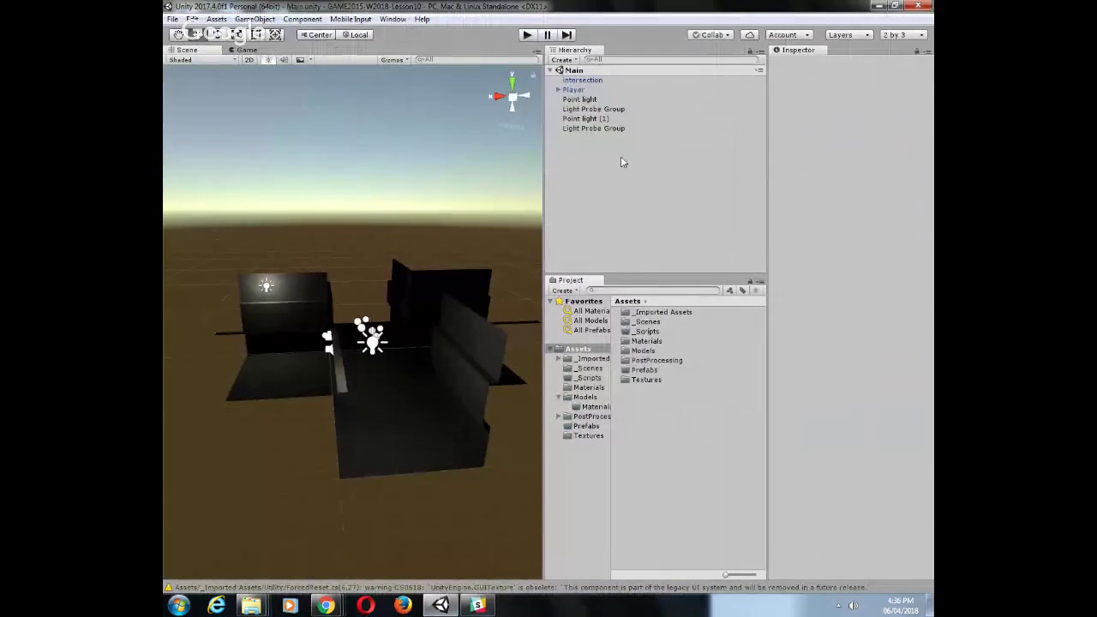
Create a Post-processing Profile named PP2 in the Assets folder
right_click(625, 421)
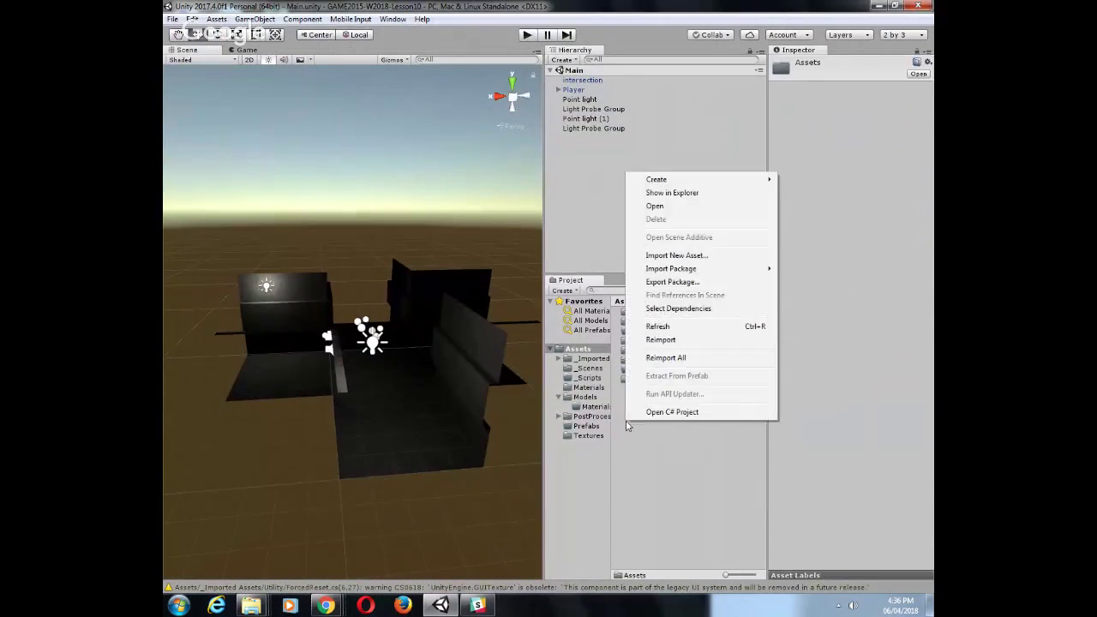
mouse_move(657, 183)
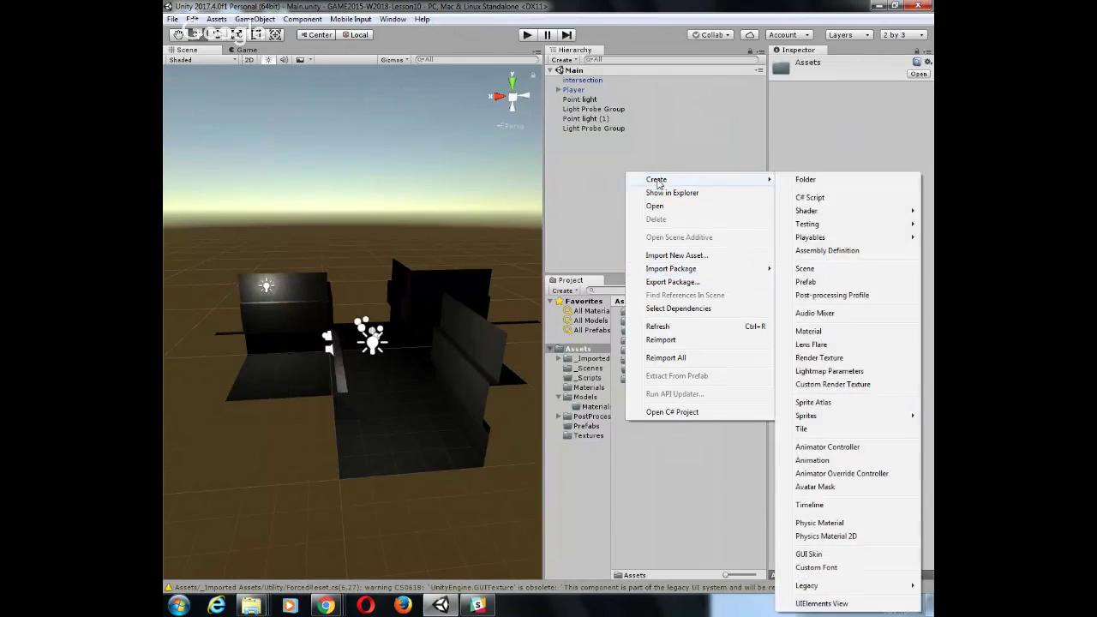
left_click(839, 297)
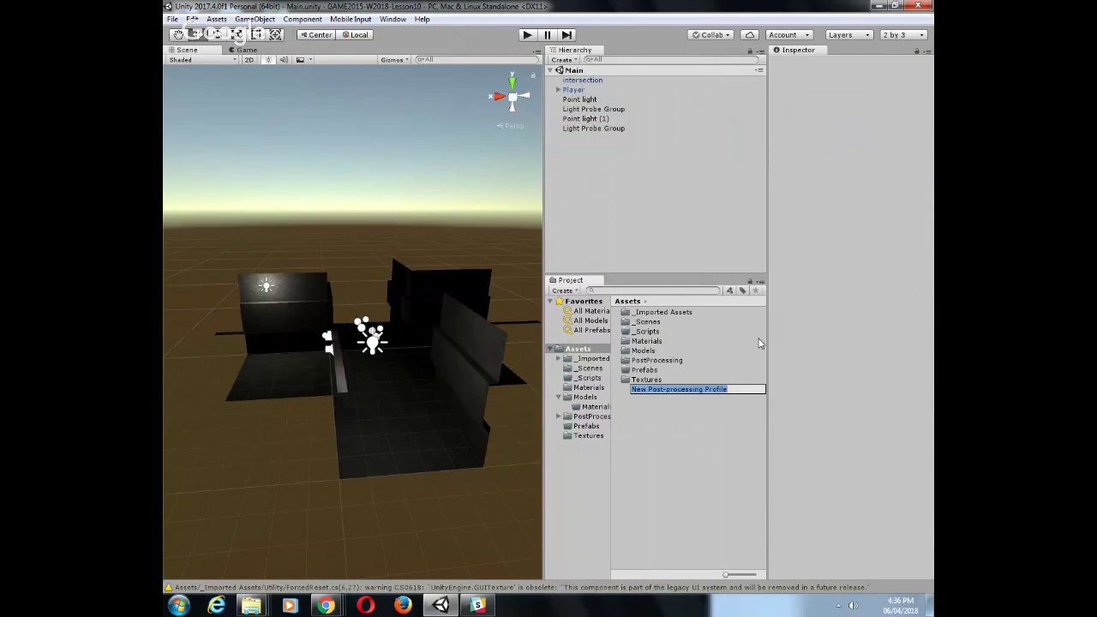
type("PP2")
key("Return")
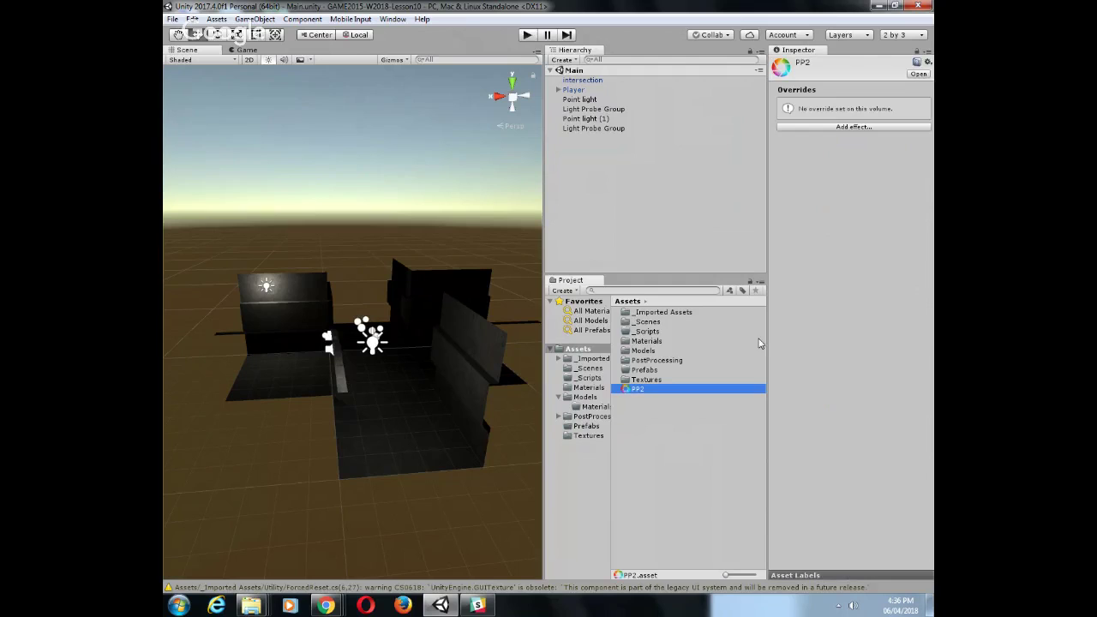
Add the Ambient Occlusion, Bloom and Chromatic Aberration effects to the PP2 profile
left_click(839, 129)
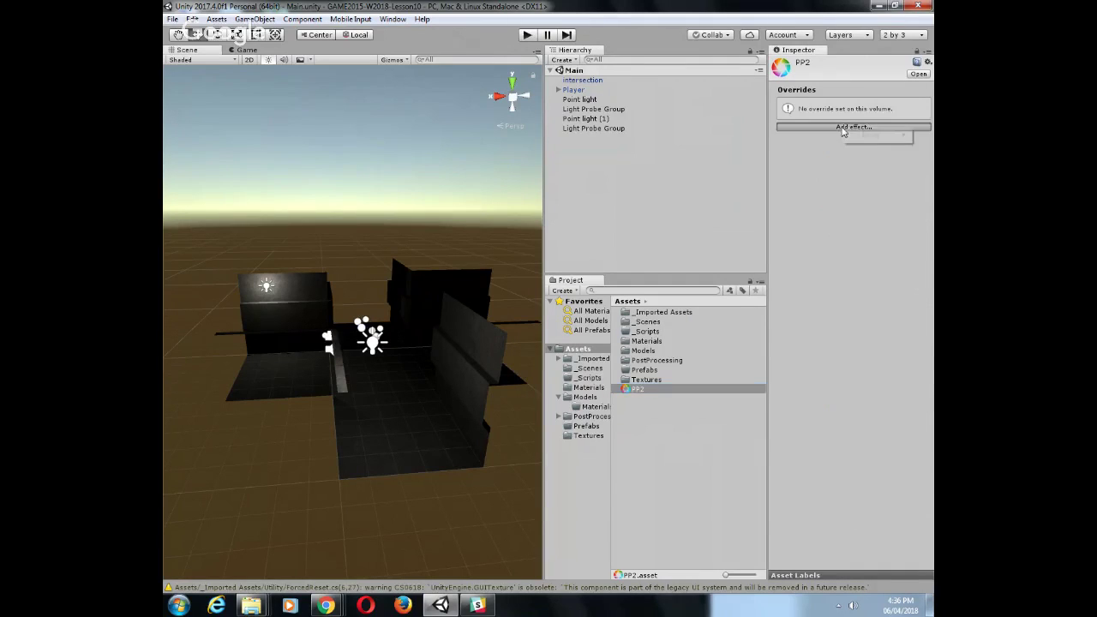
mouse_move(880, 140)
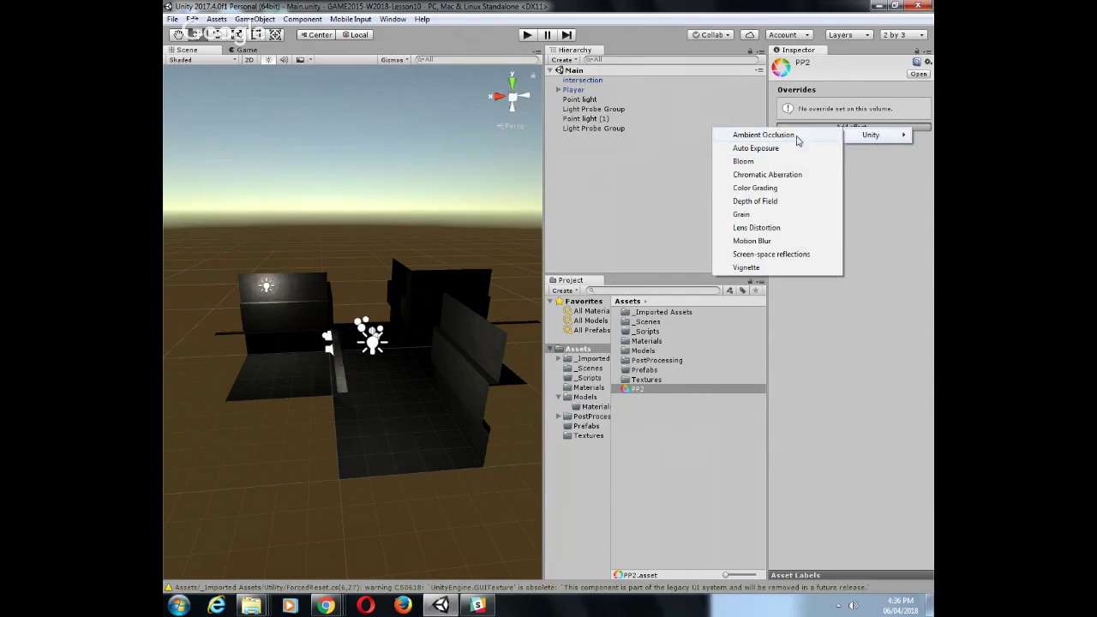
left_click(785, 135)
left_click(848, 118)
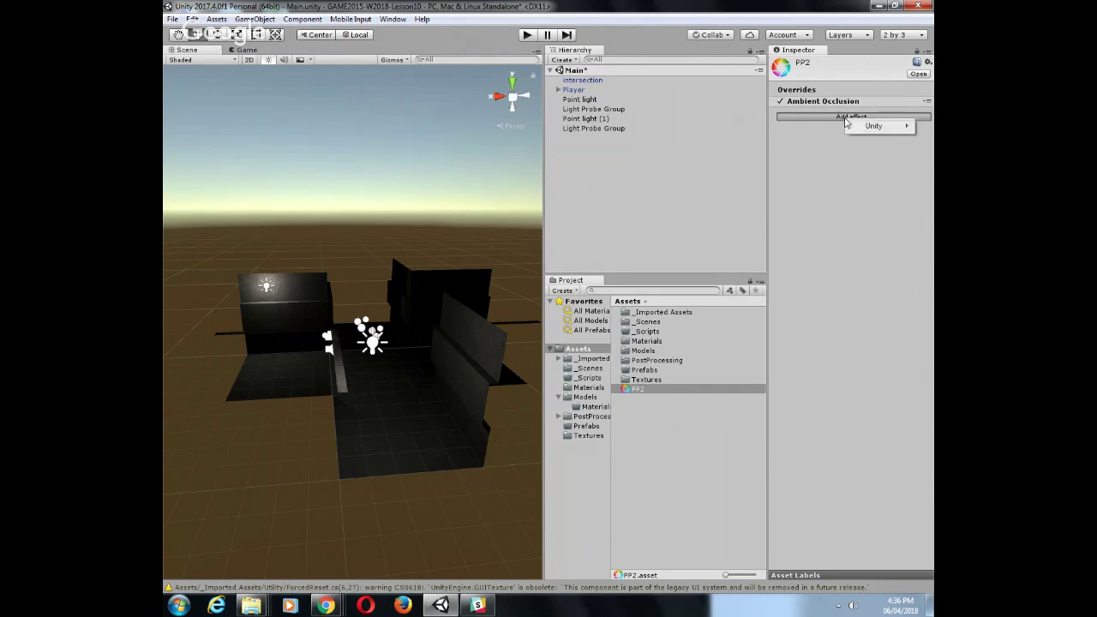
mouse_move(873, 127)
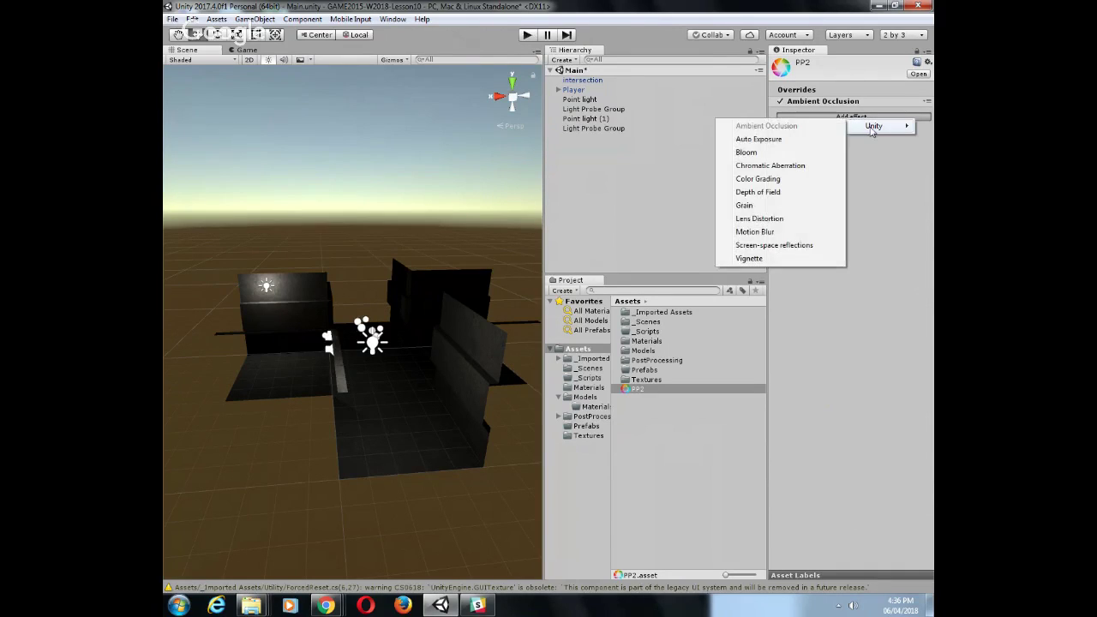
left_click(745, 151)
left_click(830, 128)
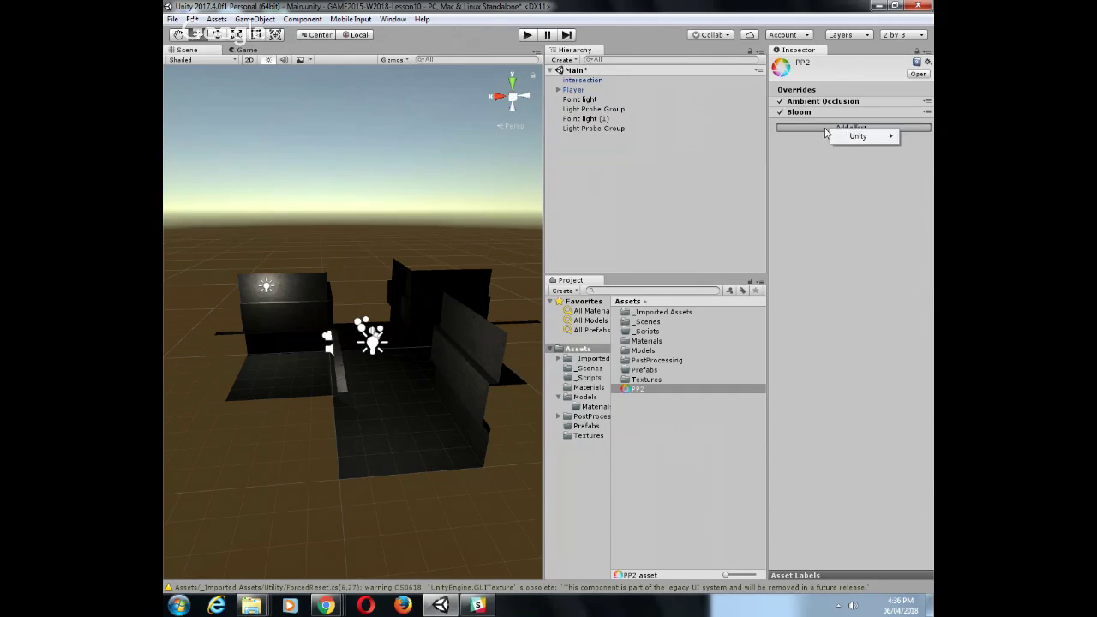
mouse_move(856, 138)
left_click(752, 176)
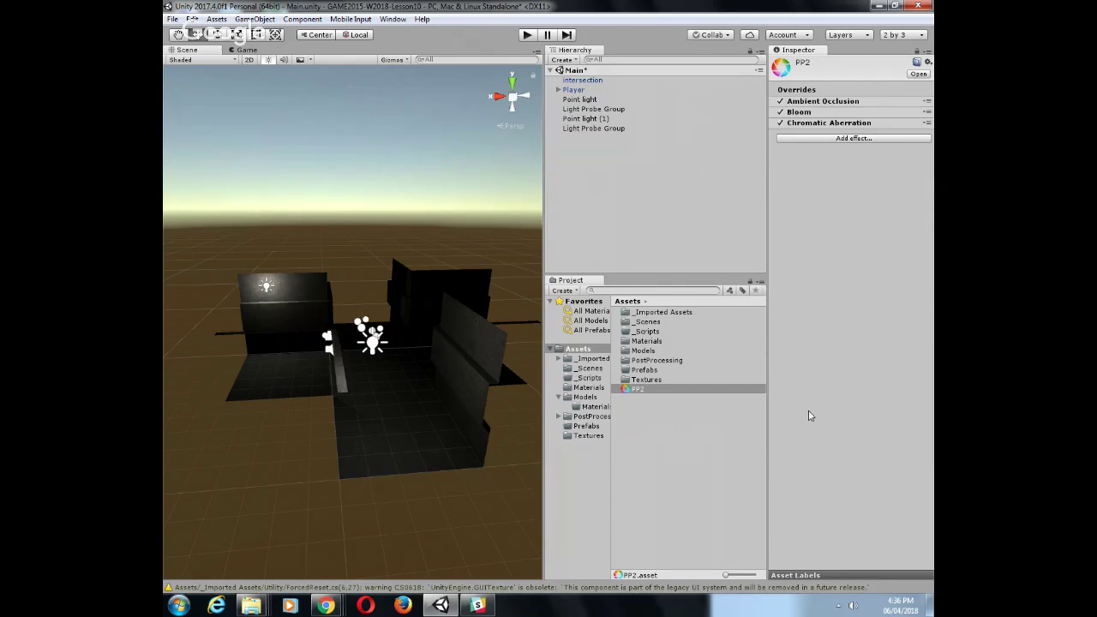
Open the object creation options for the Main scene's hierarchy
right_click(572, 167)
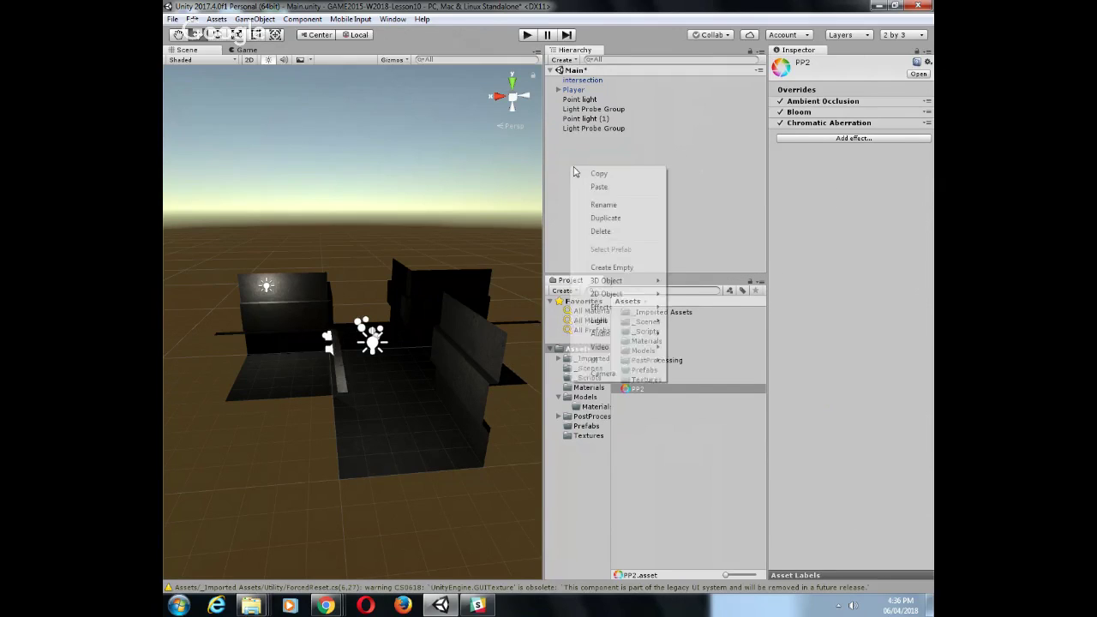
Create an empty game object in the Main scene and name it PP2
left_click(614, 268)
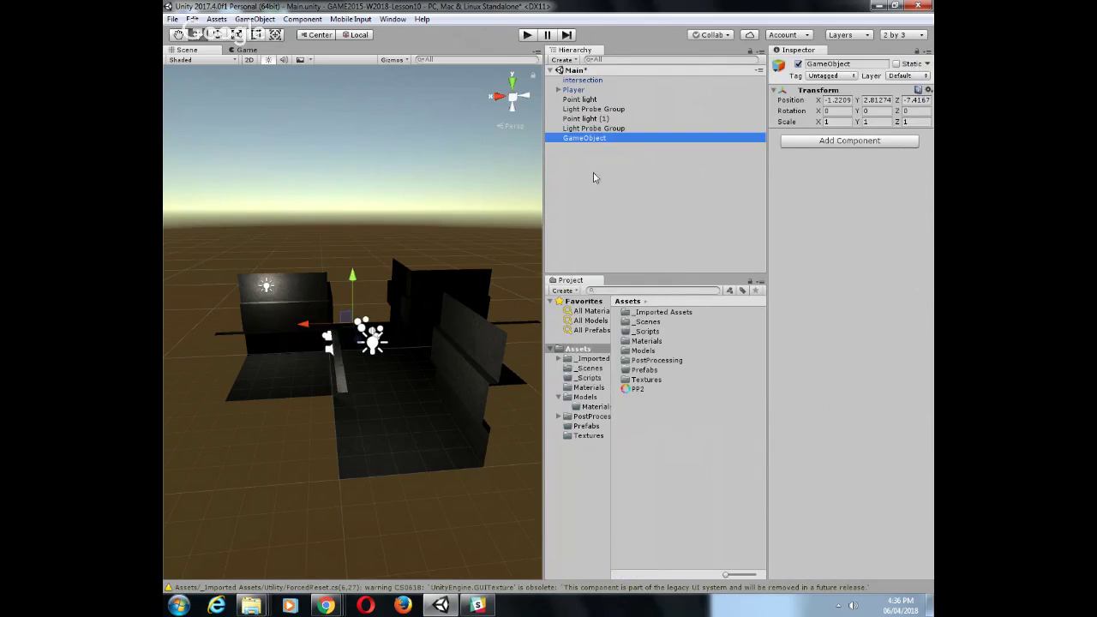
left_click(840, 65)
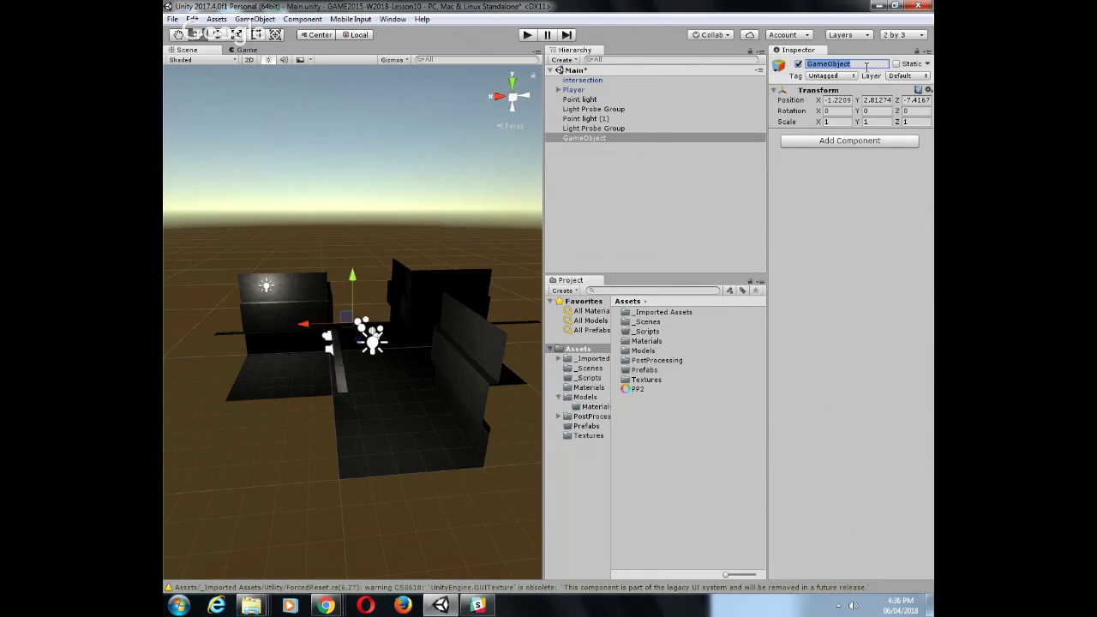
type("PP2")
Add a Post-process Volume component to the PP2 object and assign the object to the PostProcessing layer
left_click(832, 142)
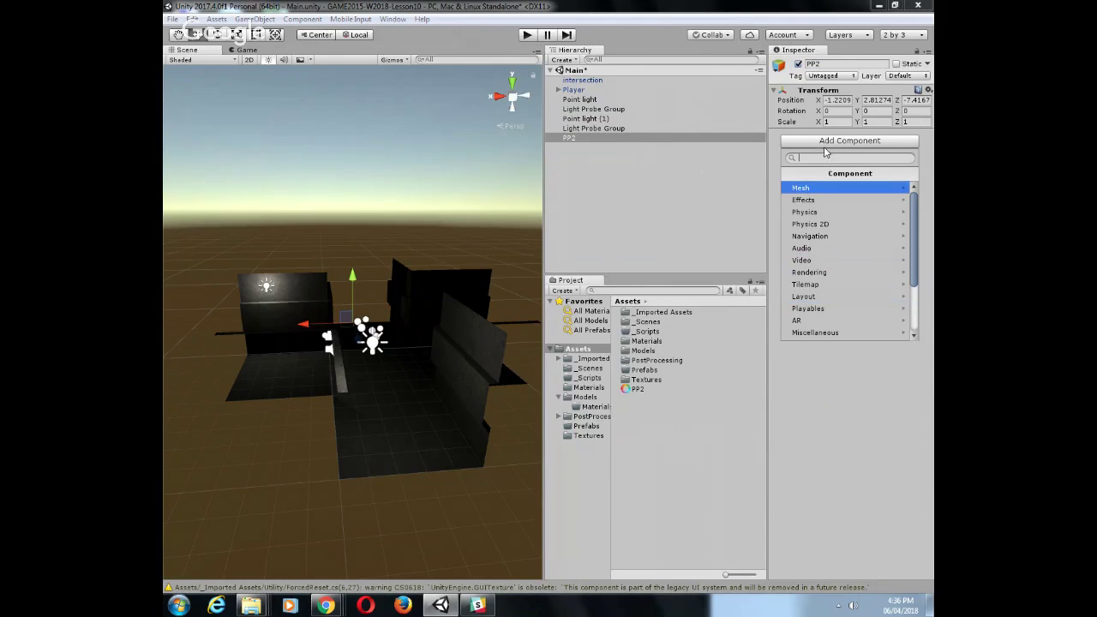
type("post")
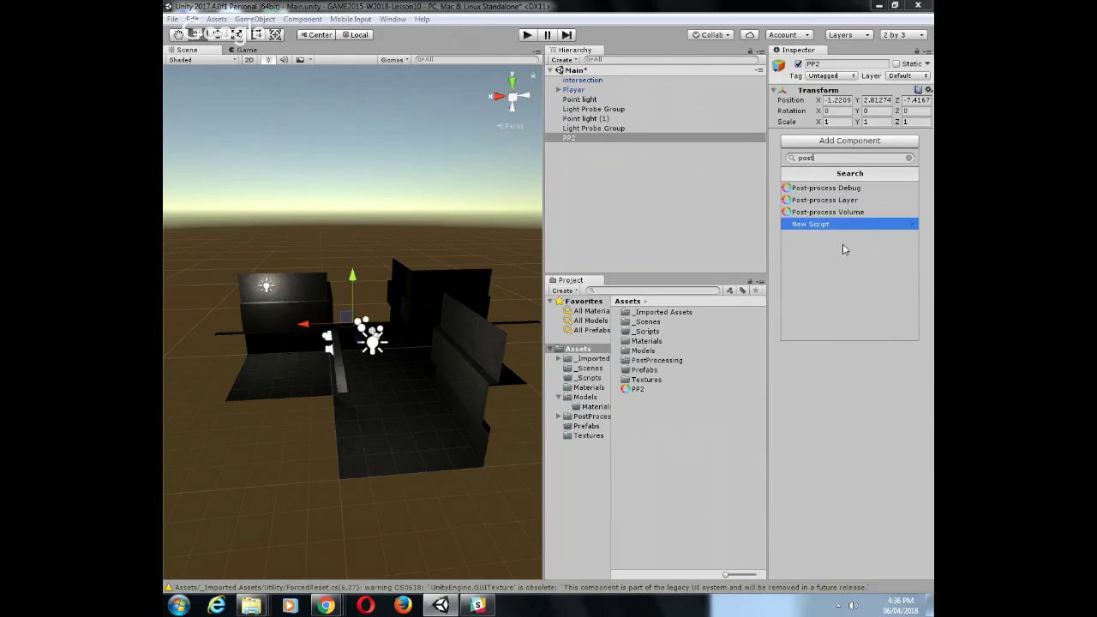
left_click(834, 215)
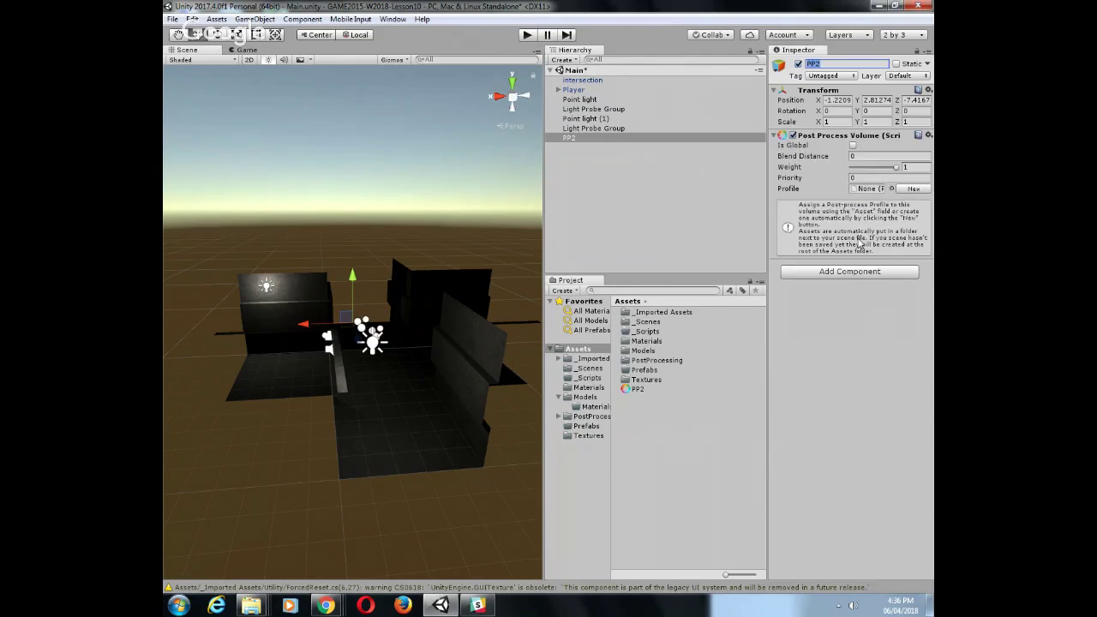
left_click(896, 79)
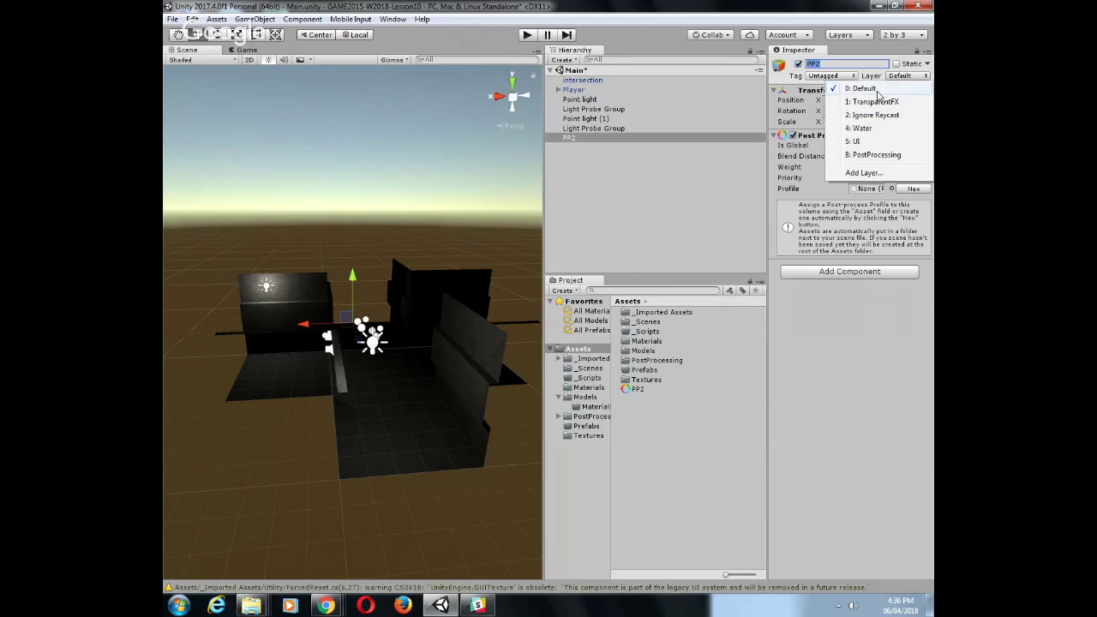
left_click(882, 155)
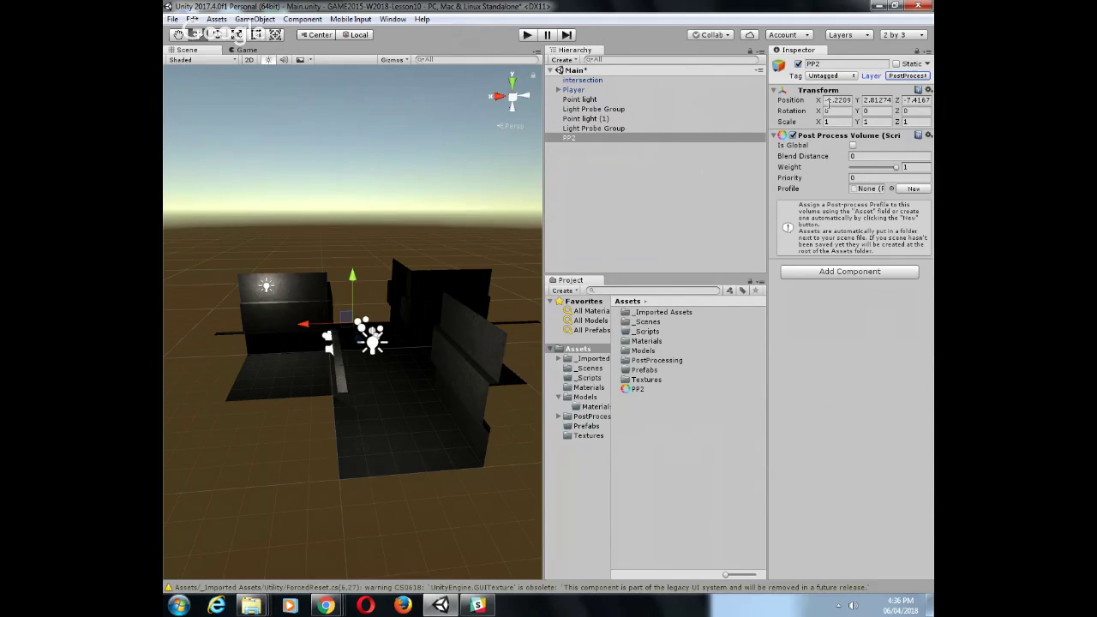
Assign the PP2 profile to the PP2 object's Post Process Volume
left_click(891, 188)
left_click(247, 57)
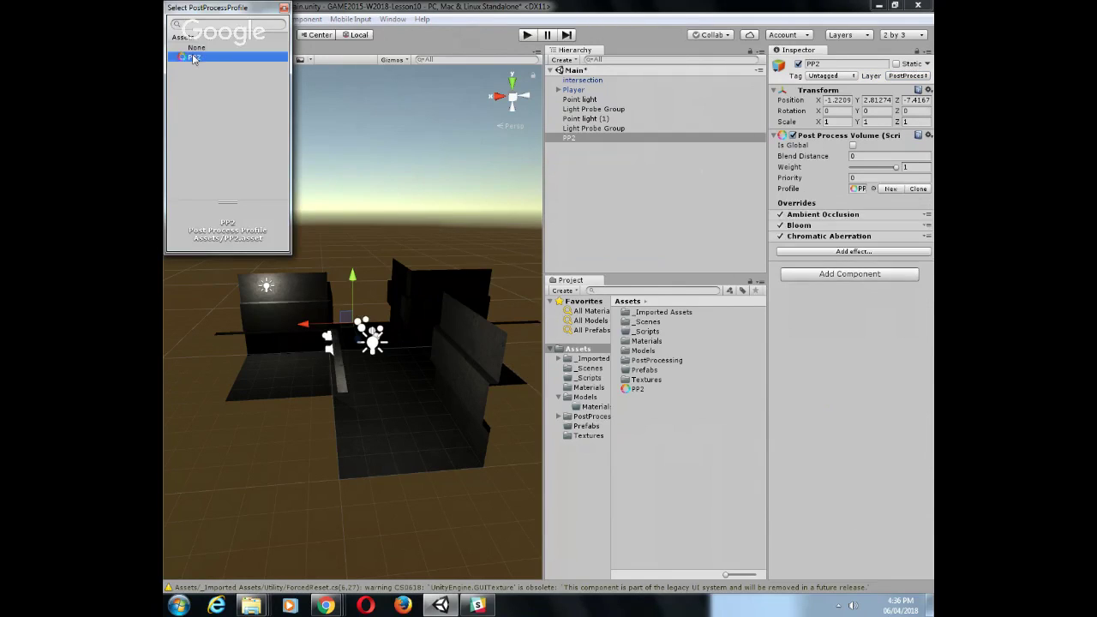
left_click(284, 8)
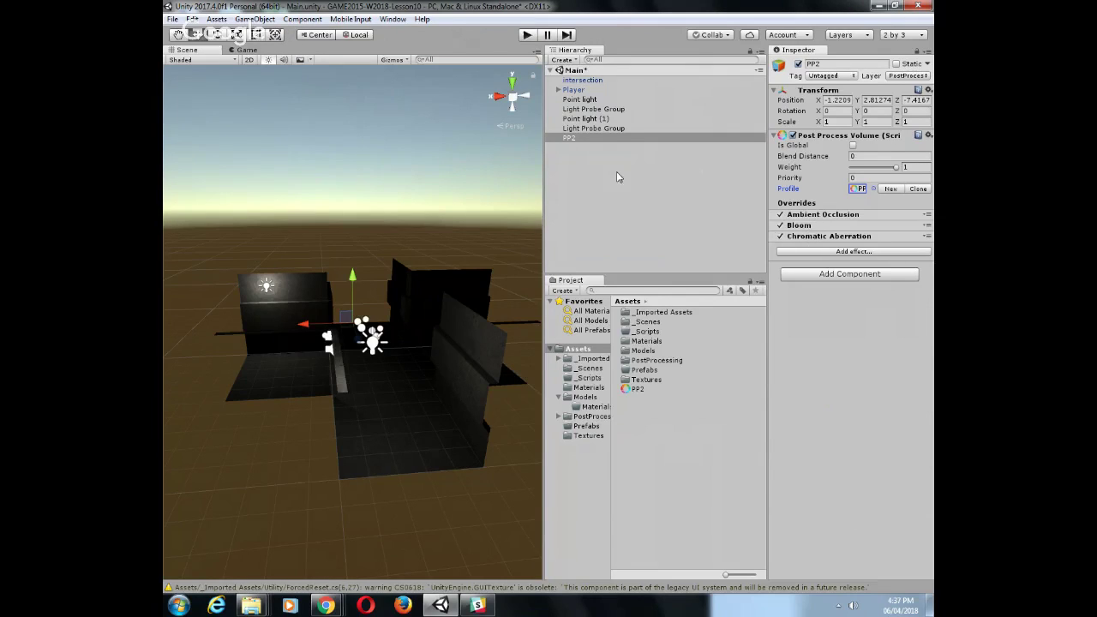
Set the PlayerCam's clear flags to Solid Color with a black background
left_click(559, 90)
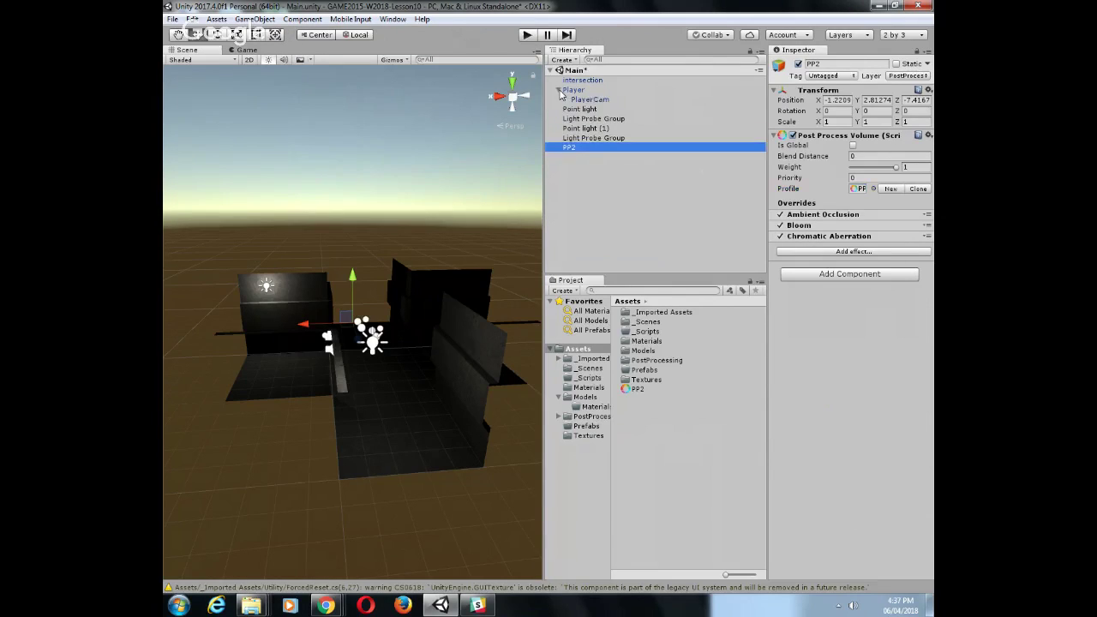
left_click(592, 101)
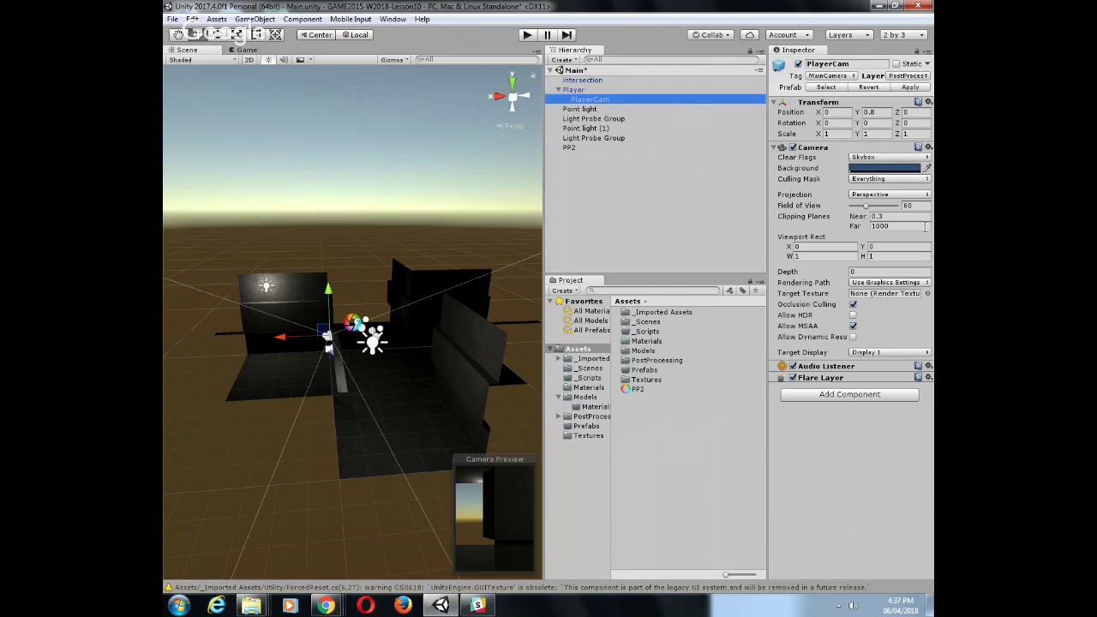
left_click(879, 159)
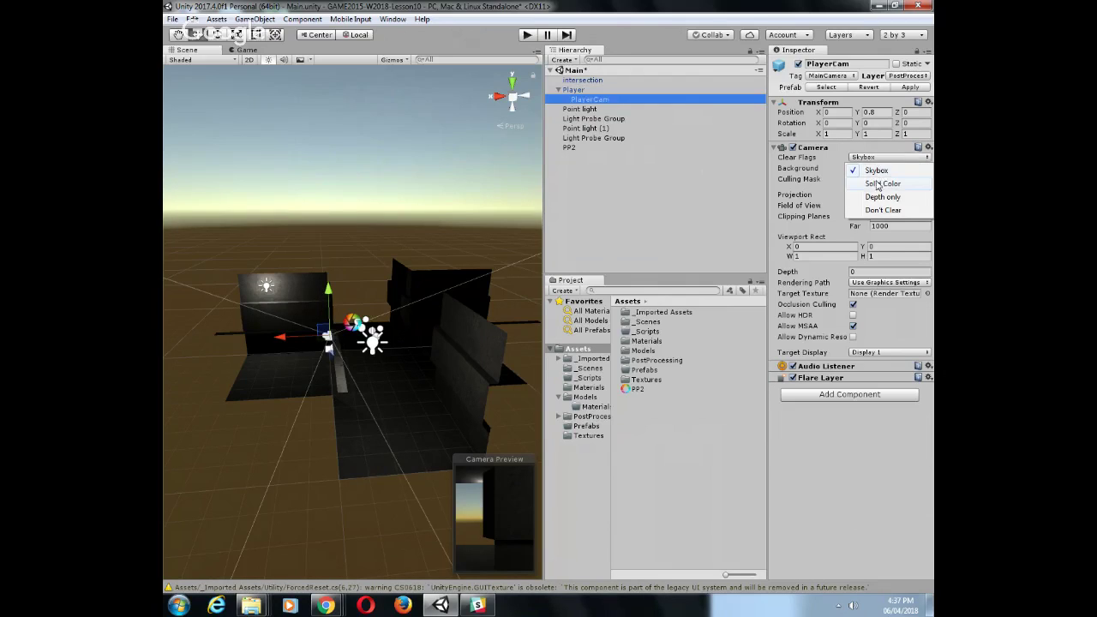
left_click(878, 184)
left_click(870, 169)
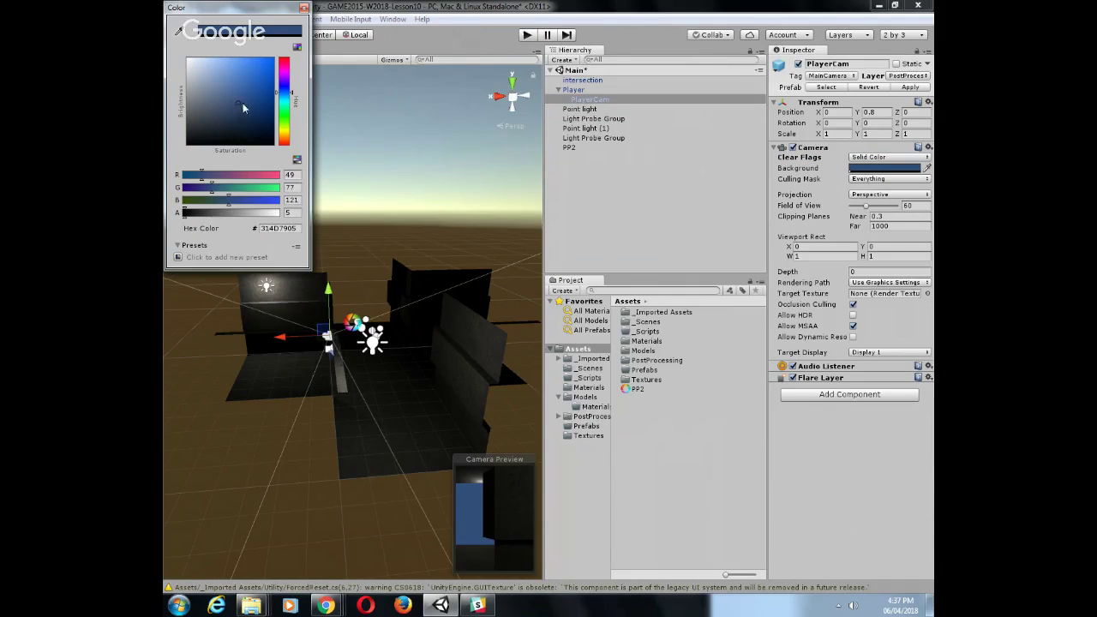
left_click_drag(243, 107, 186, 146)
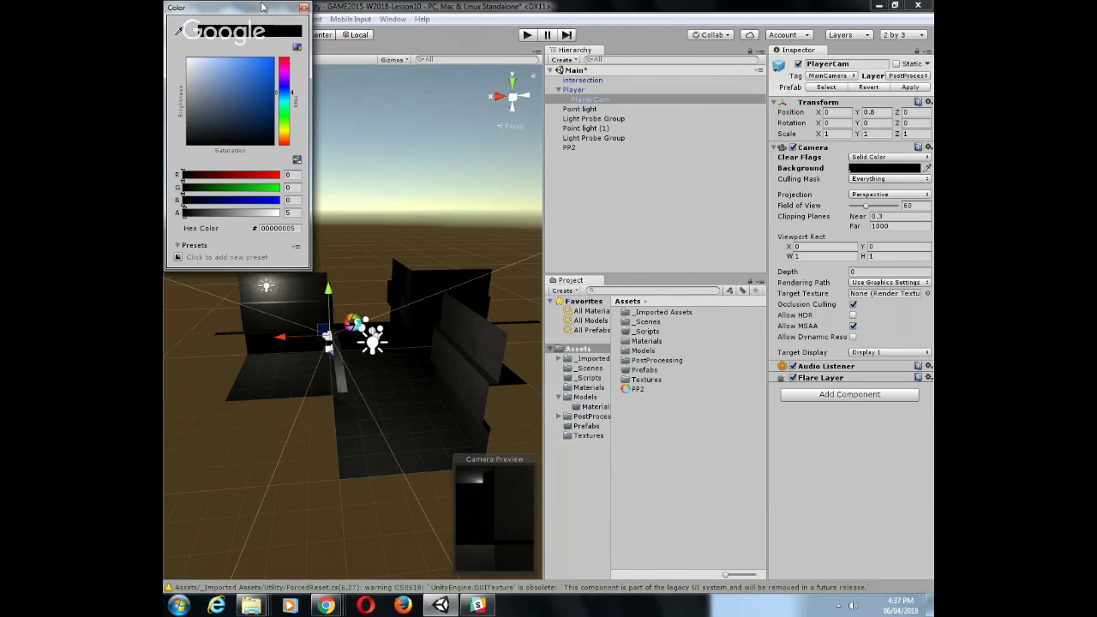
left_click(303, 8)
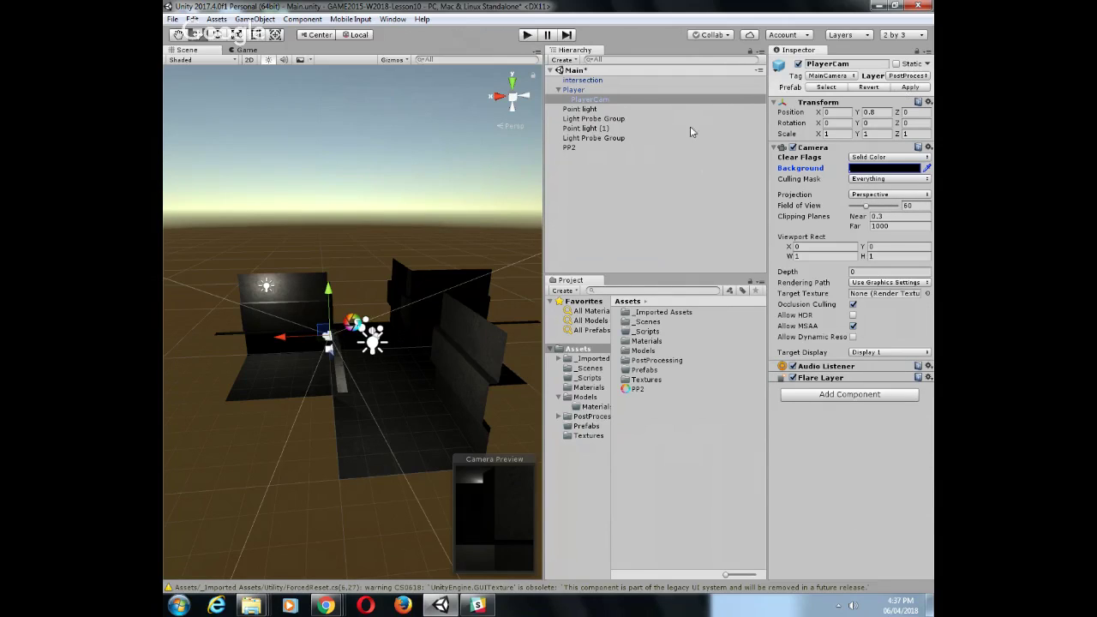
Add a Post-process Layer component to the PlayerCam and collapse its settings
left_click(835, 396)
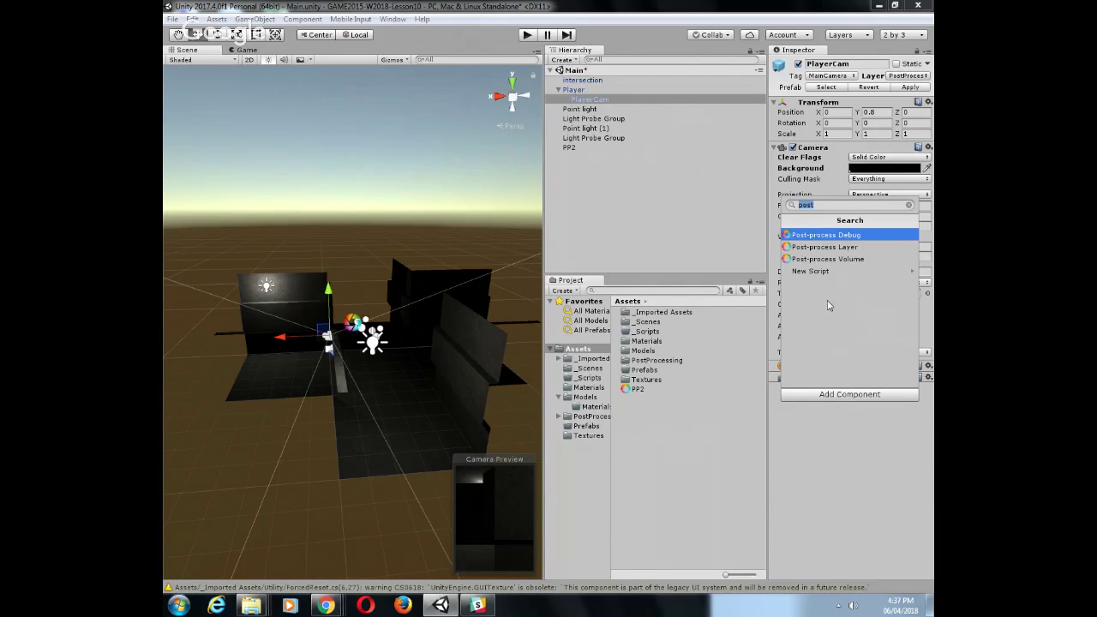
left_click(838, 250)
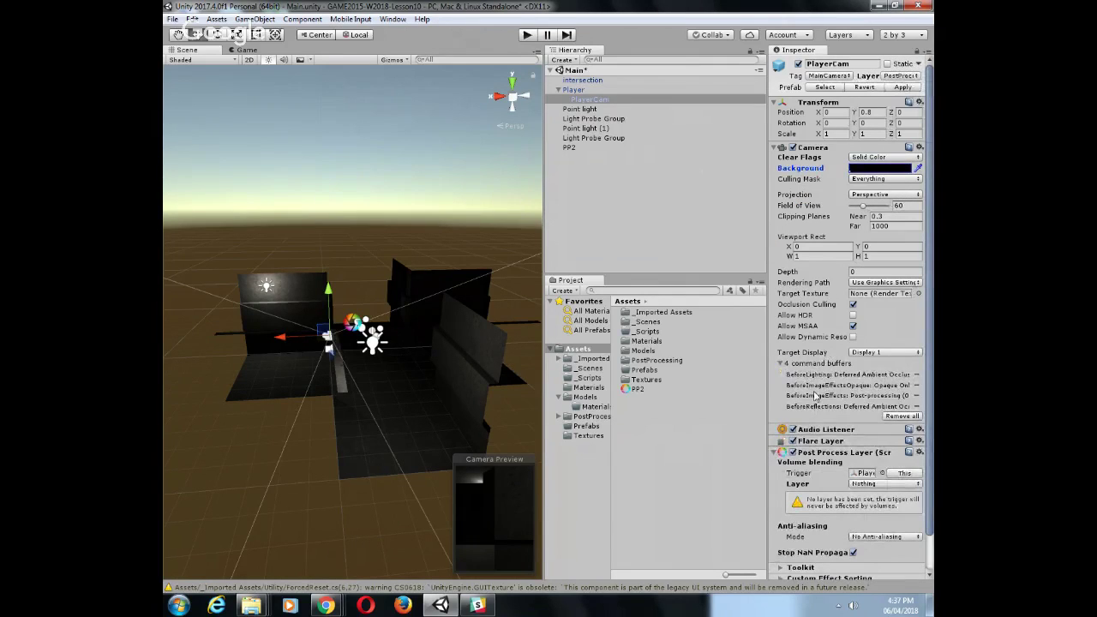
scroll(860, 392, "down", 2)
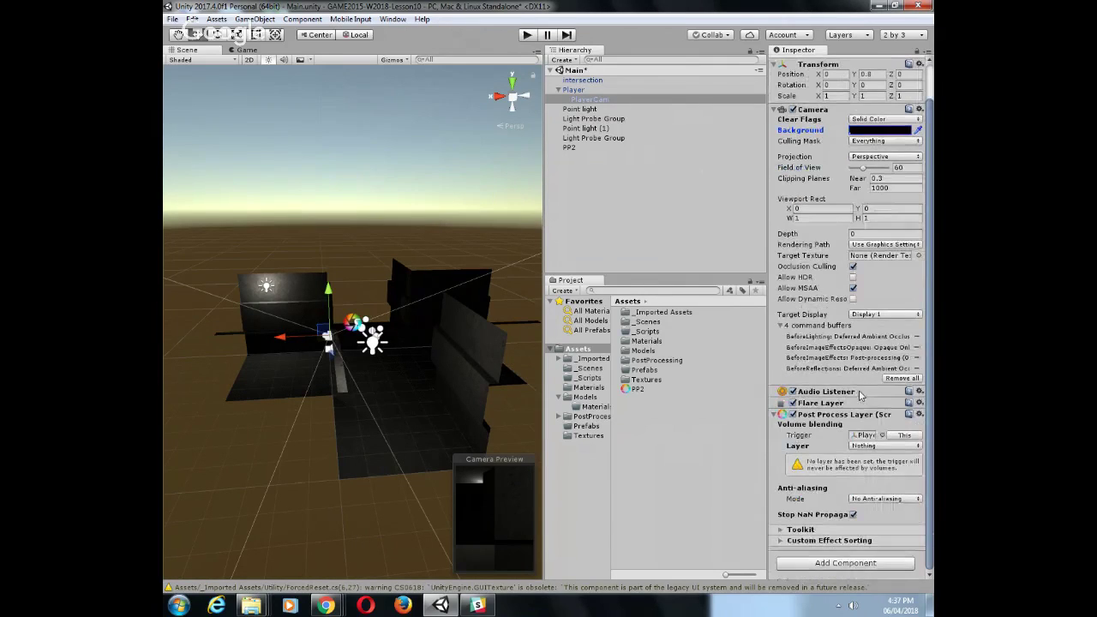
left_click(773, 414)
Make the PP2 object's Post Process Volume global
left_click(576, 148)
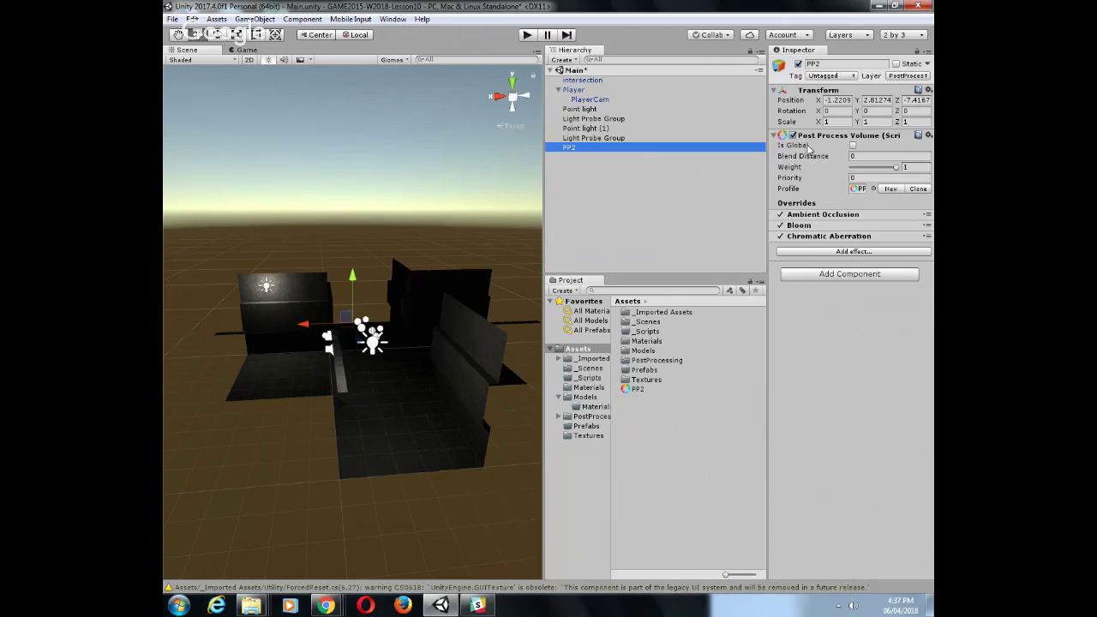
left_click(852, 146)
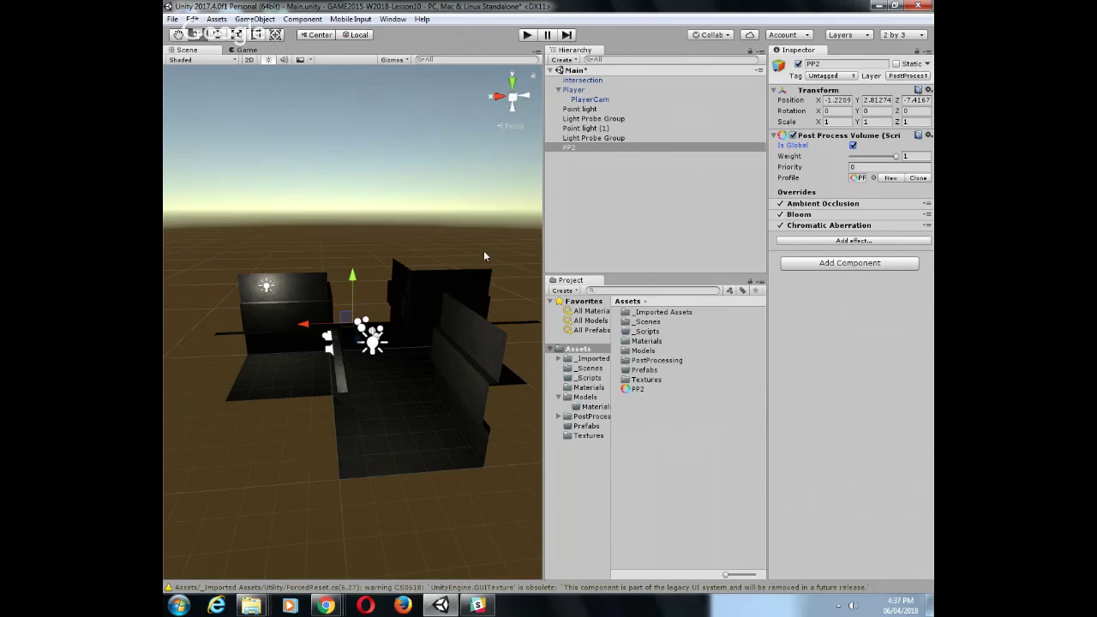
Examine the corridor interior around the player camera in the scene
middle_click_drag(359, 304, 410, 343)
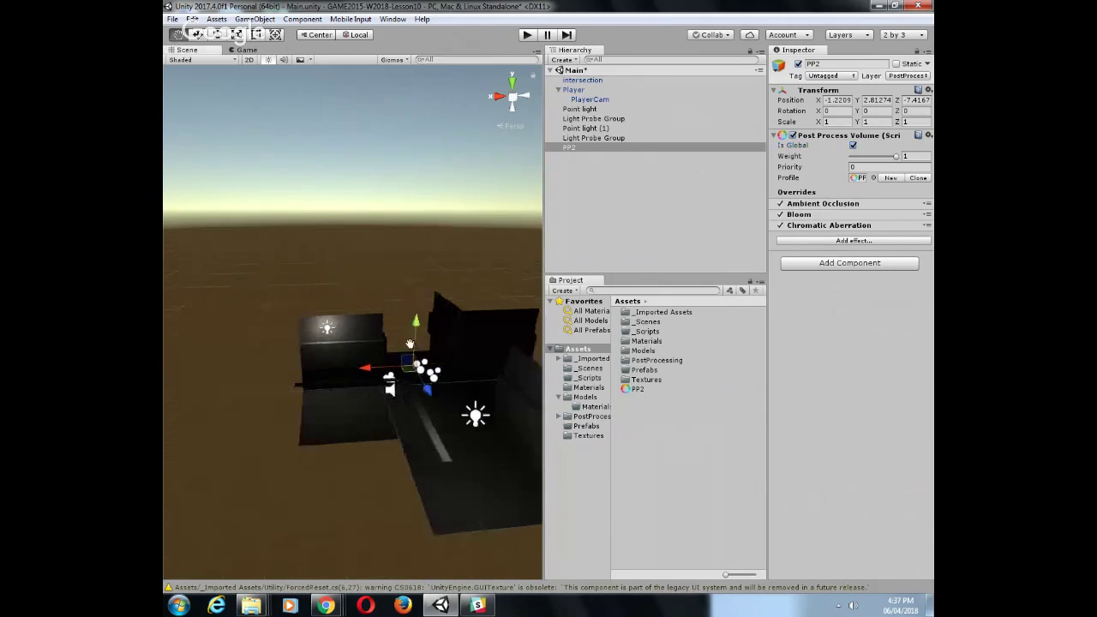
scroll(409, 343, "up", 5)
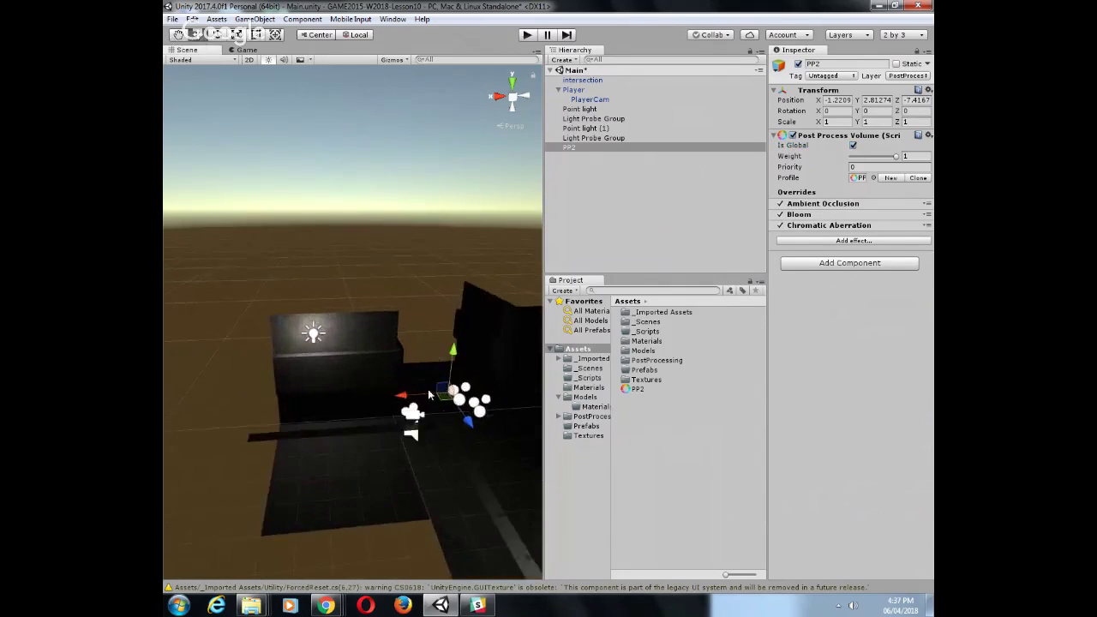
left_click(347, 447)
key("super")
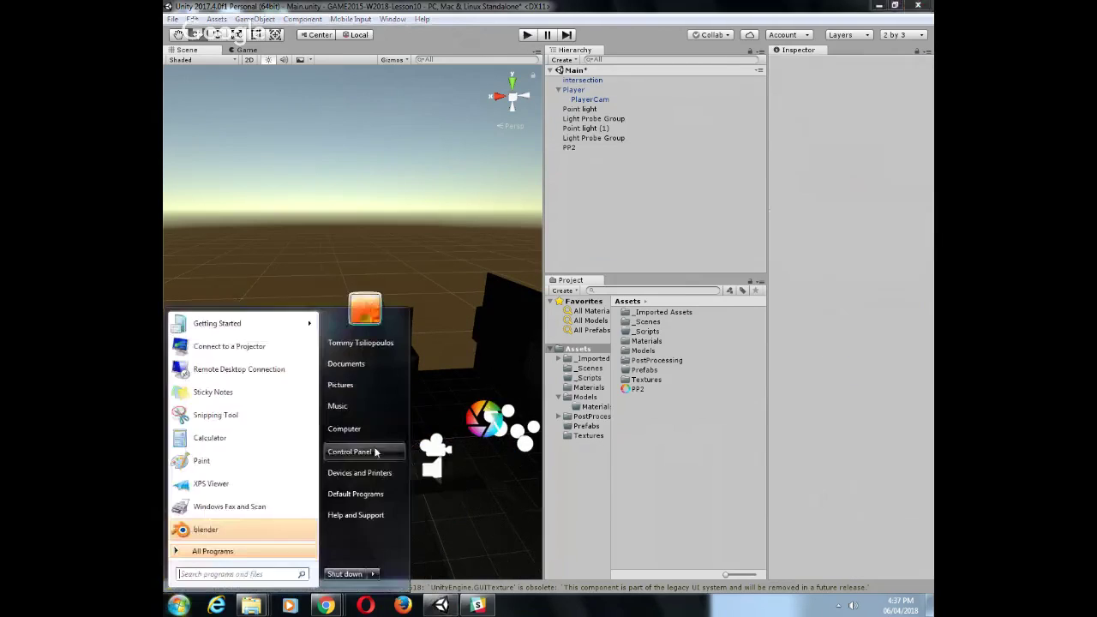
key("super")
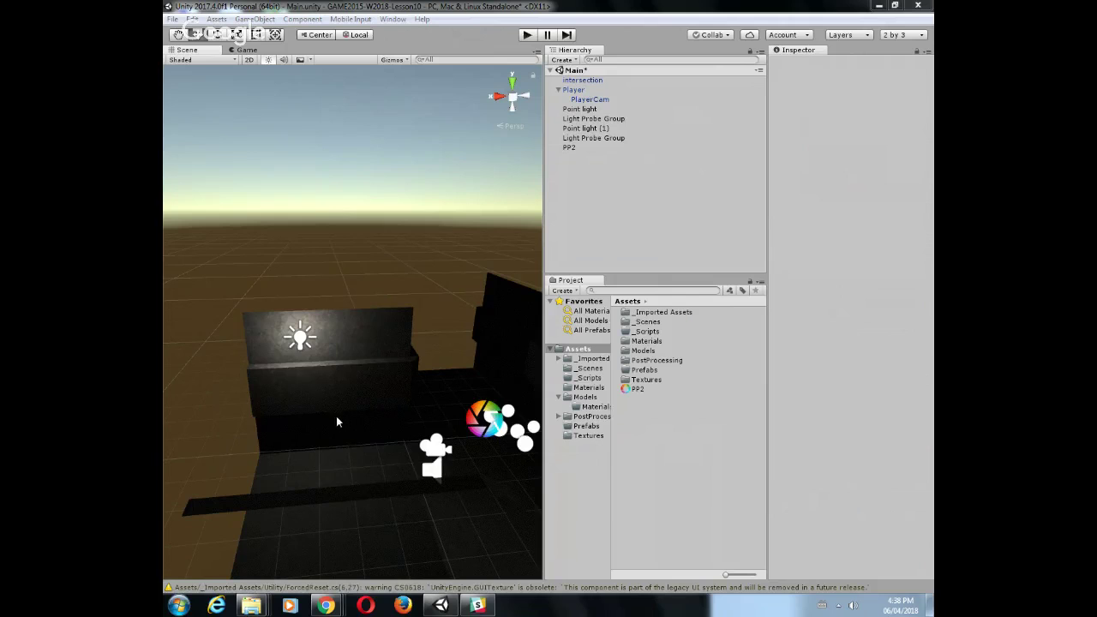
left_click_drag(321, 414, 594, 334, "alt")
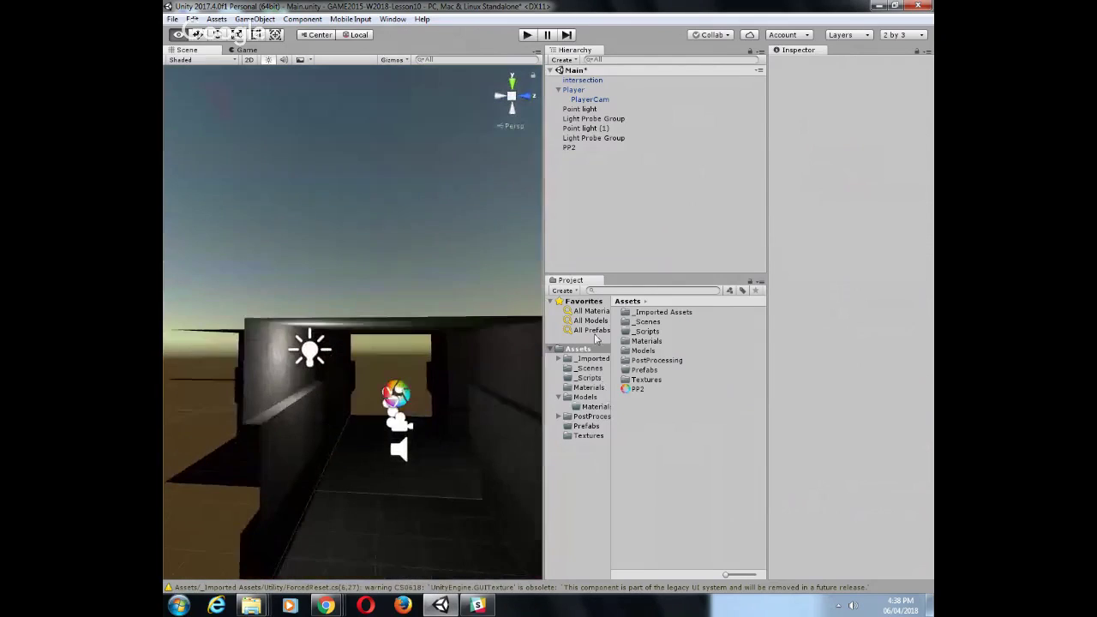
scroll(464, 431, "up", 4, "alt")
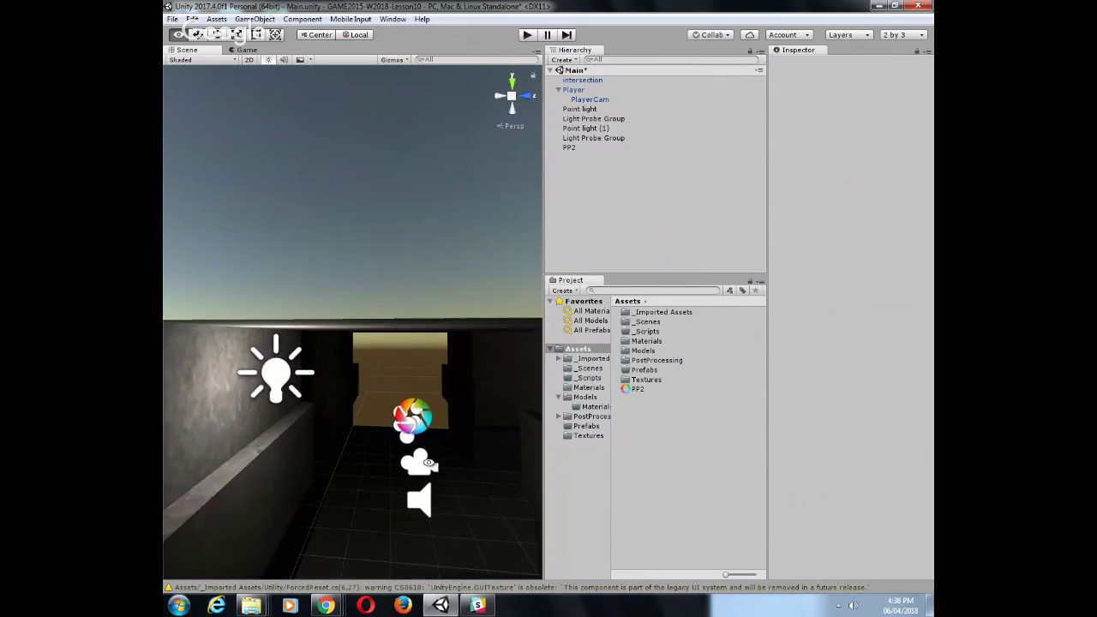
middle_click_drag(428, 463, 424, 343)
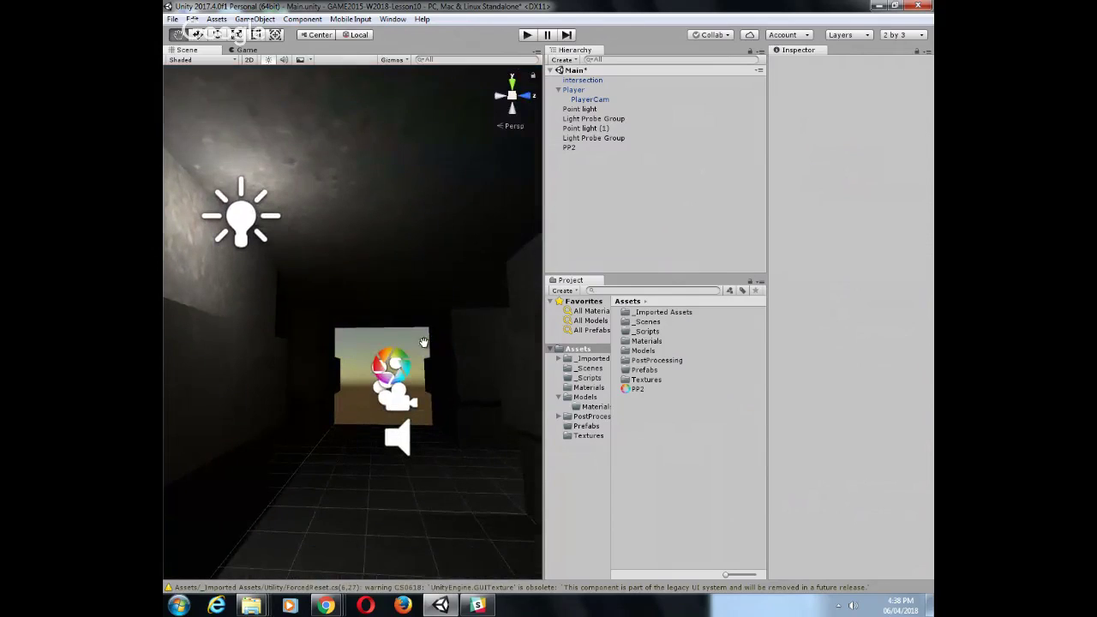
Set the Player object's Y rotation to 90
left_click(400, 408)
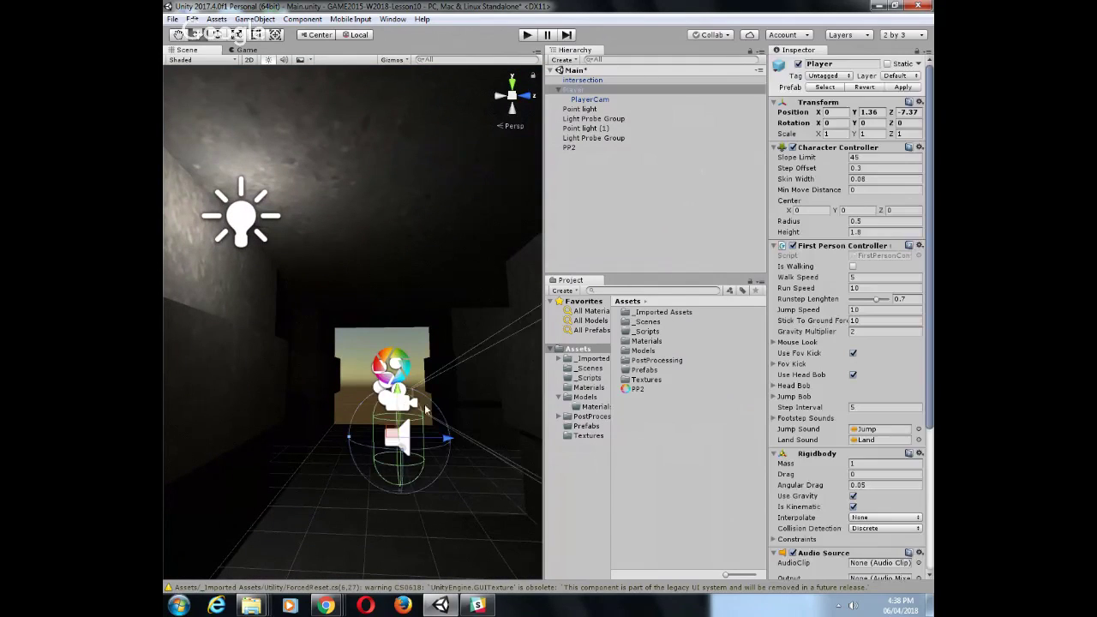
left_click(590, 100)
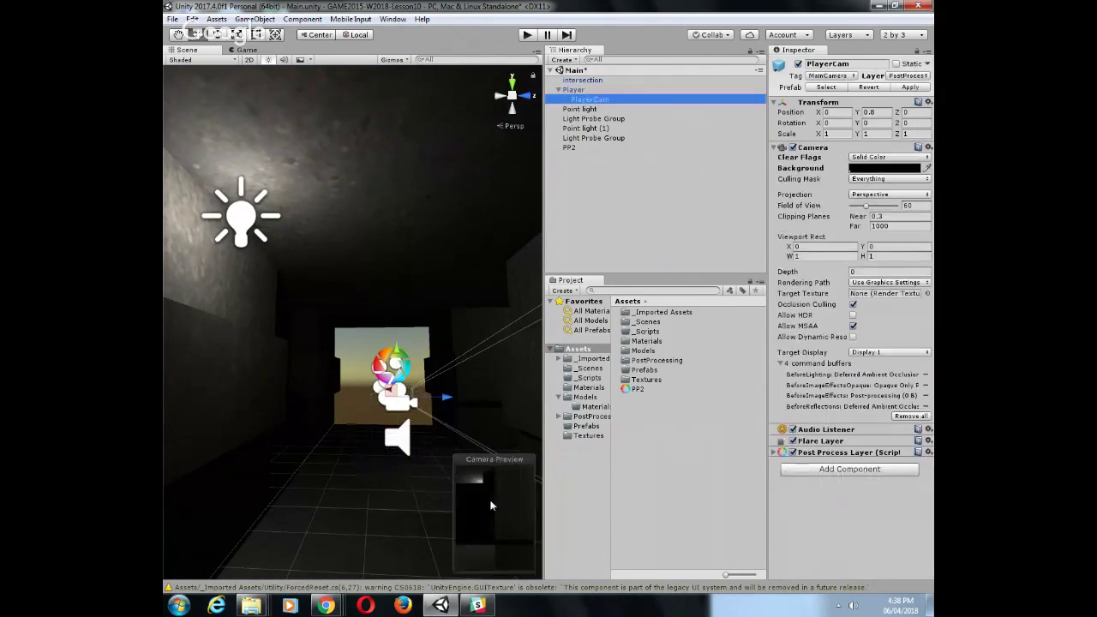
left_click(874, 122)
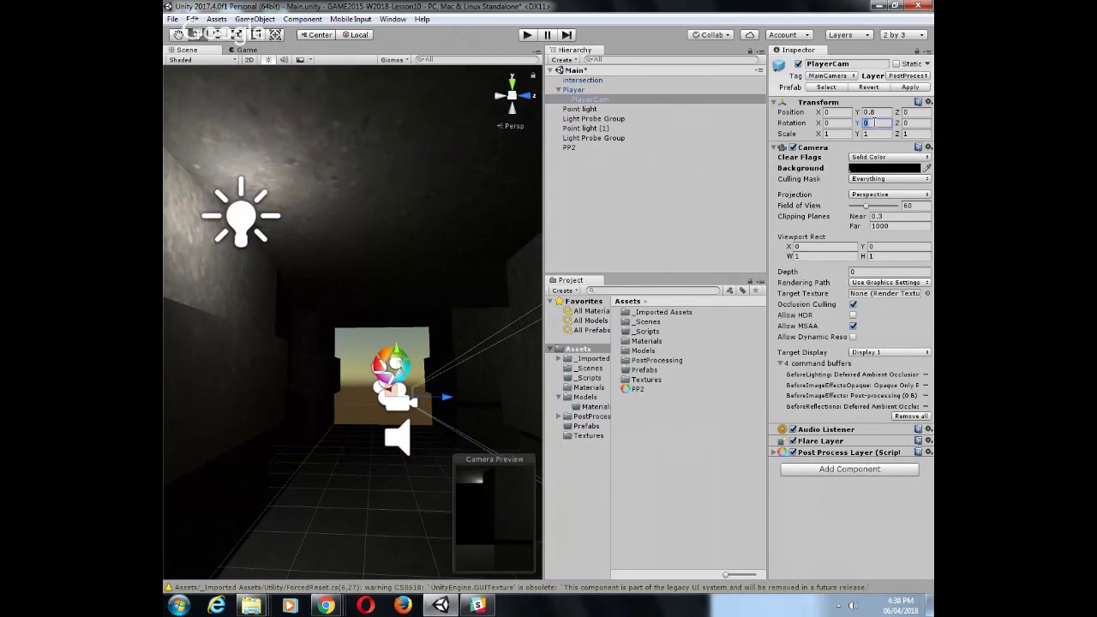
left_click(573, 89)
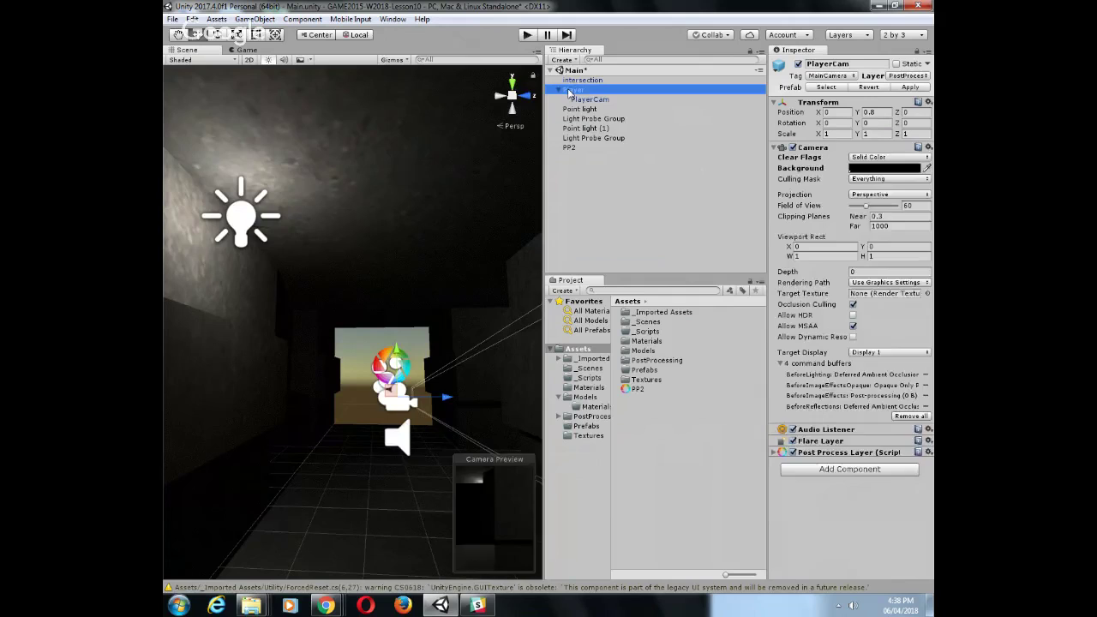
left_click(870, 121)
type("90")
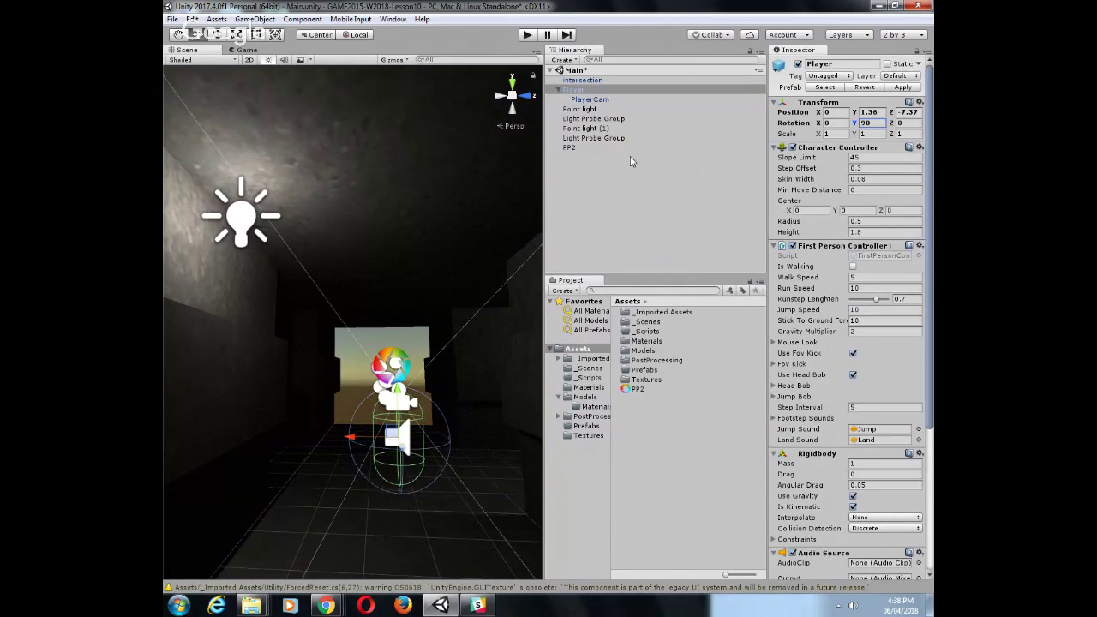
Check what the PlayerCam sees in its camera preview and in the Game view
left_click(587, 100)
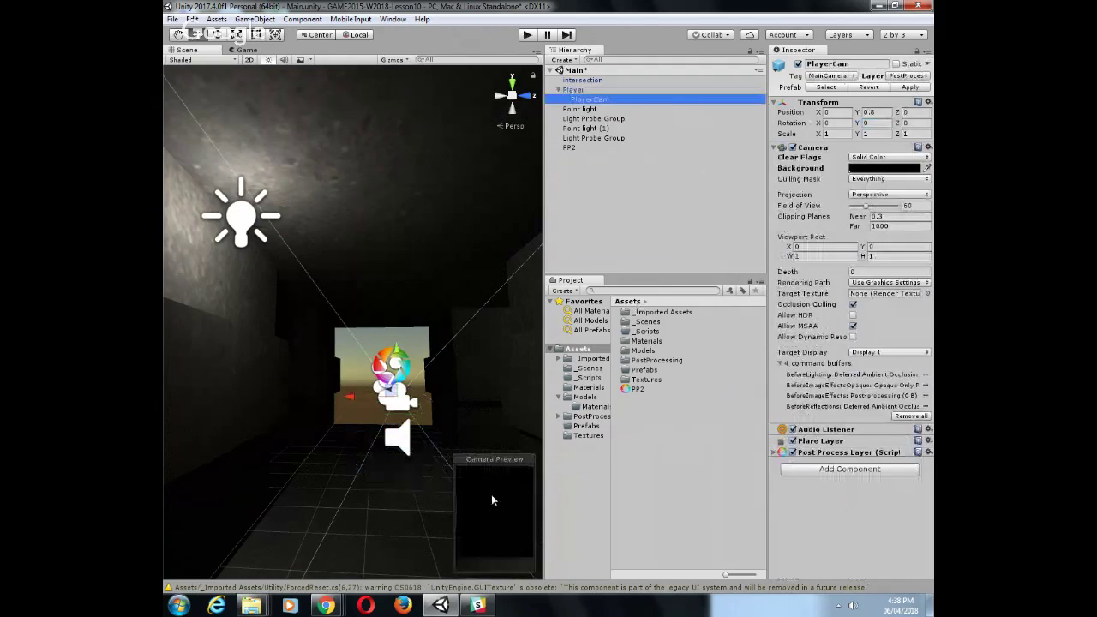
left_click(243, 51)
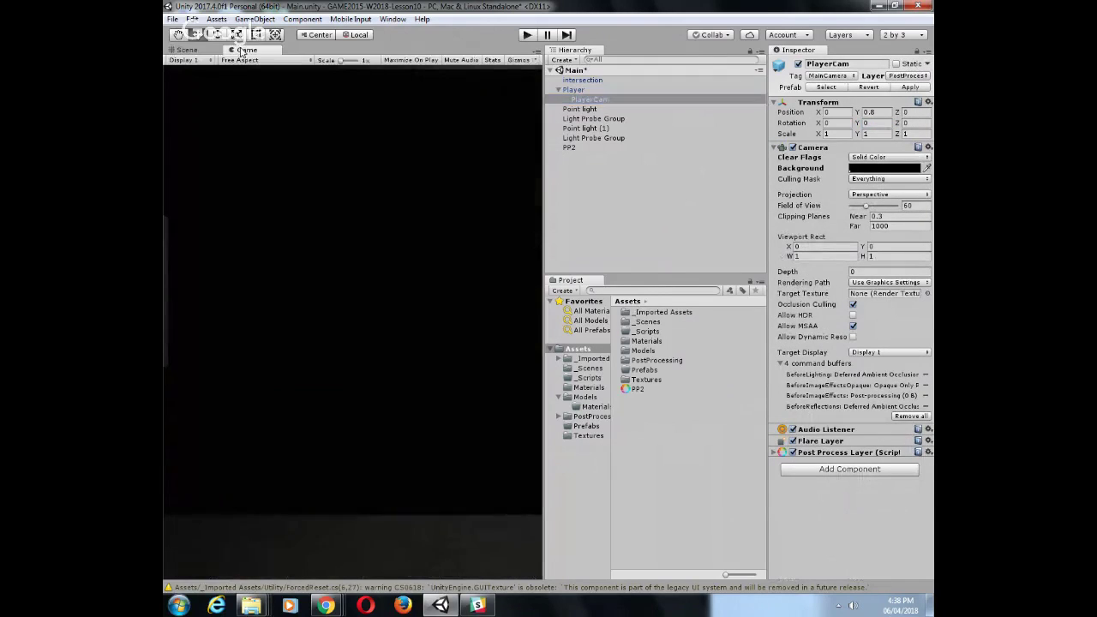
left_click(184, 50)
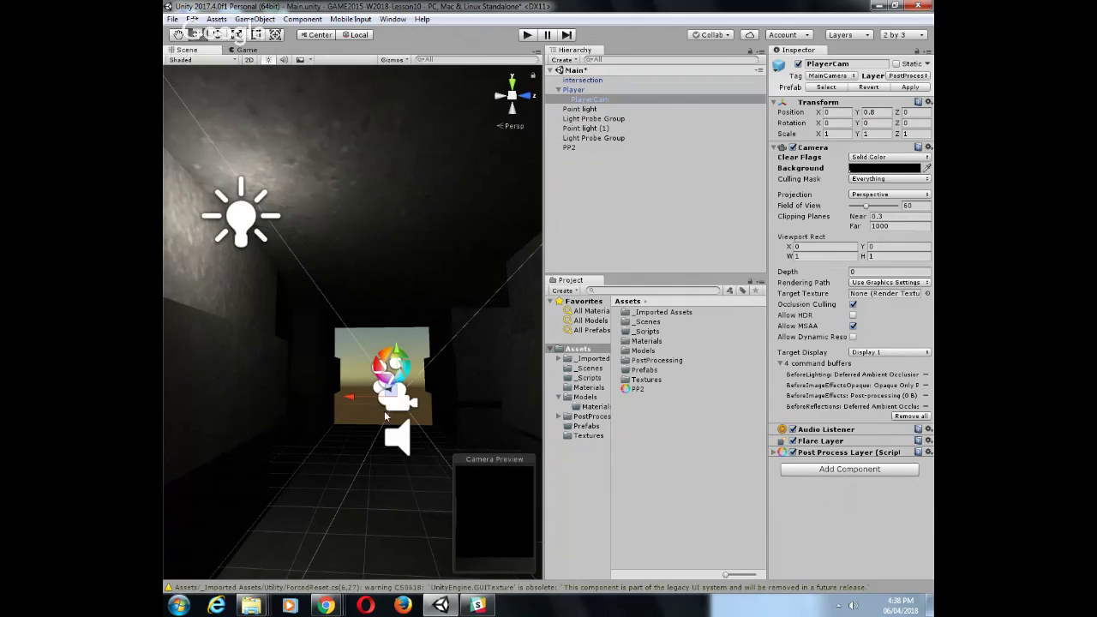
left_click(217, 34)
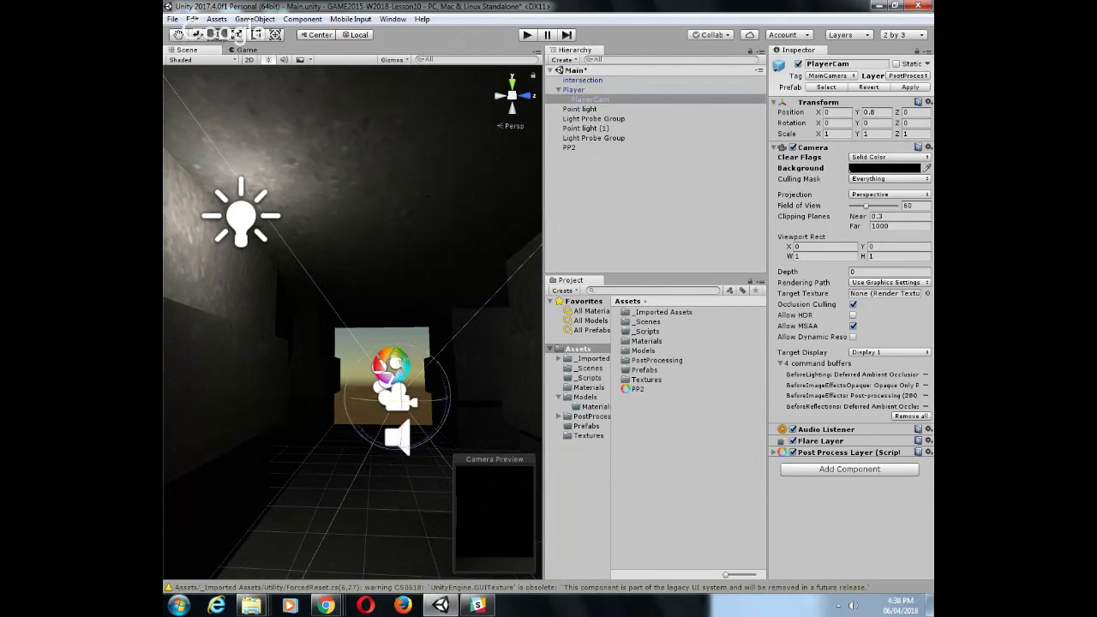
left_click_drag(360, 403, 335, 390)
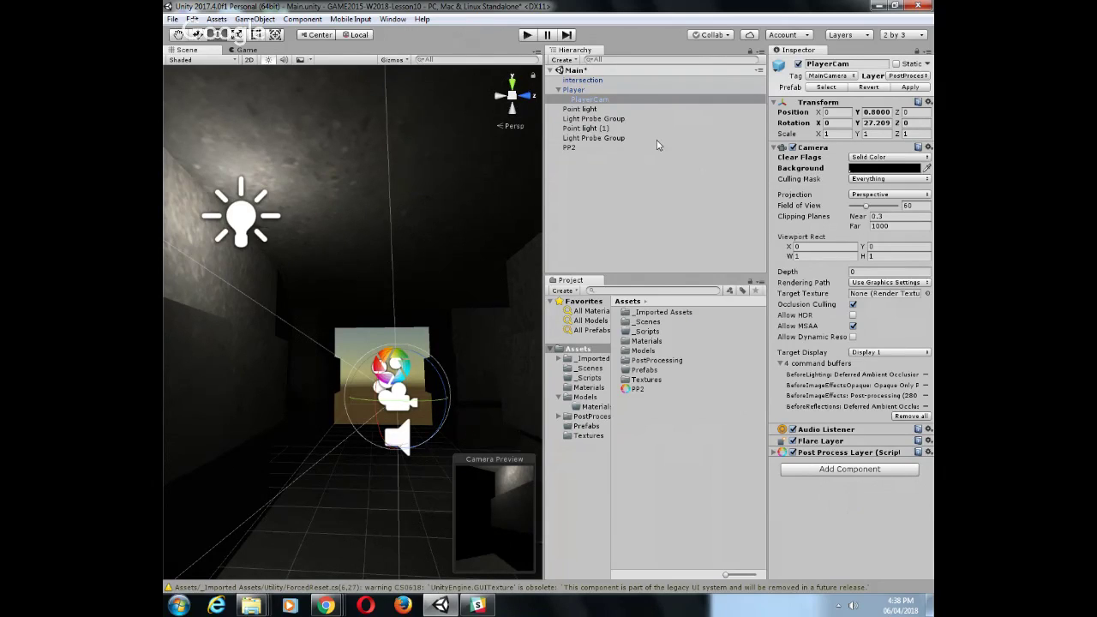
key("ctrl+z")
Rotate the Player object about its Y axis to about 146.4 degrees and check the PlayerCam's camera preview
left_click(580, 90)
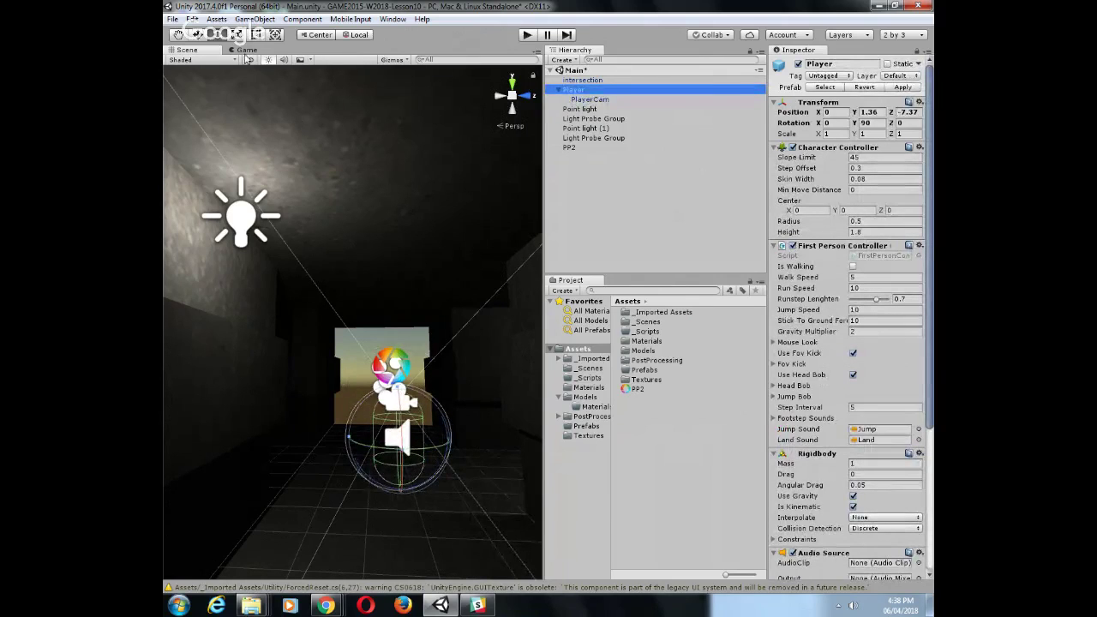
left_click(216, 35)
left_click_drag(422, 446, 336, 444)
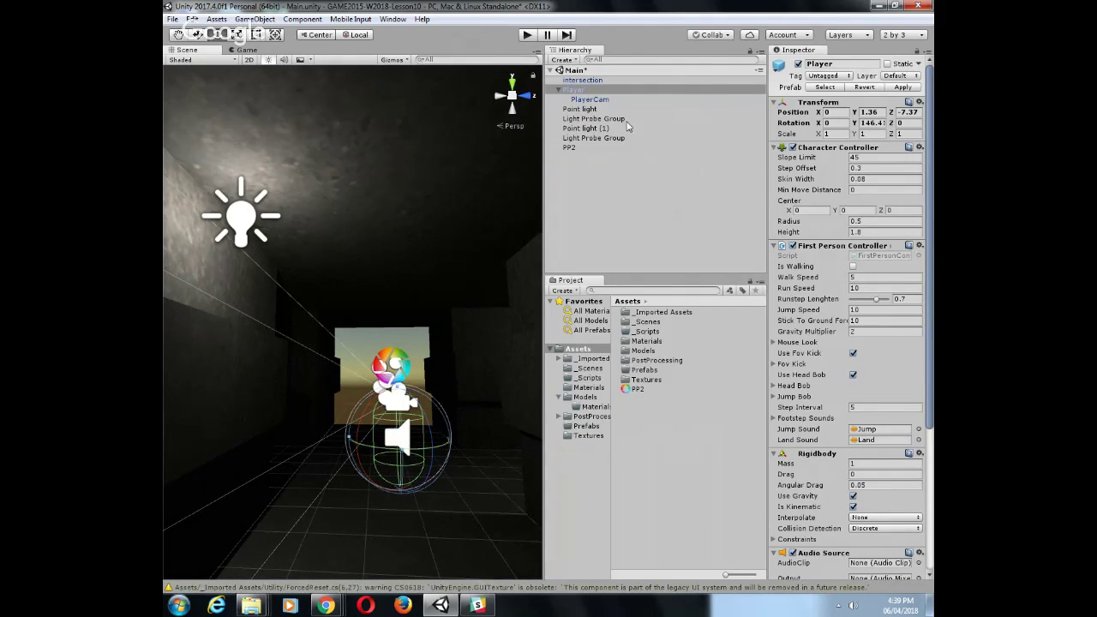
left_click(593, 100)
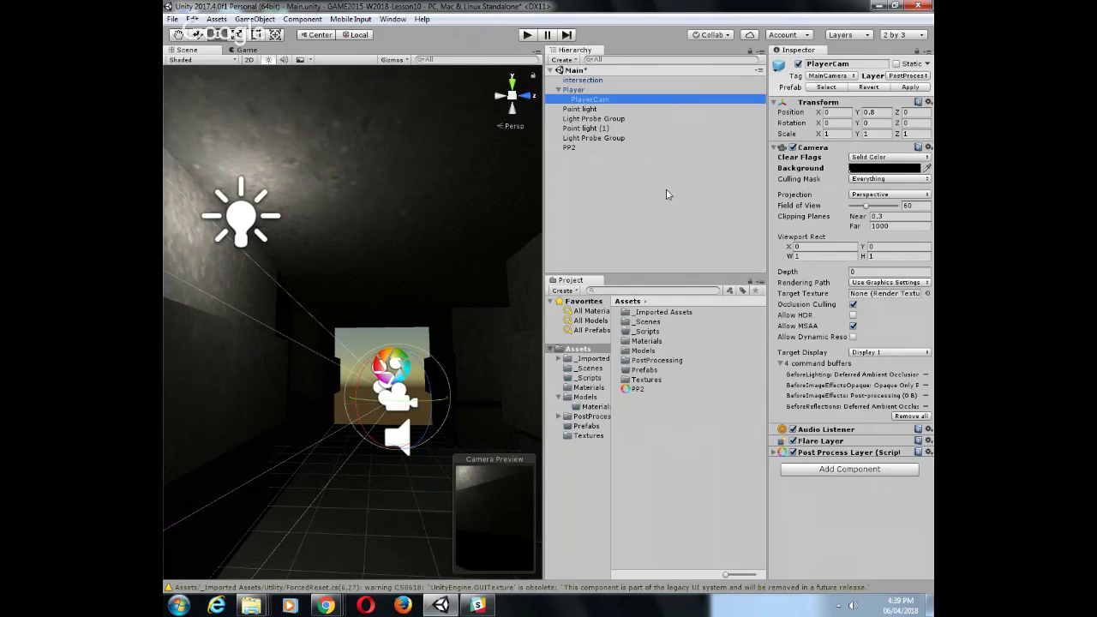
Override PP2's Ambient Occlusion mode with Scalable Ambient Obscurance and set its intensity to 0.74
left_click(572, 149)
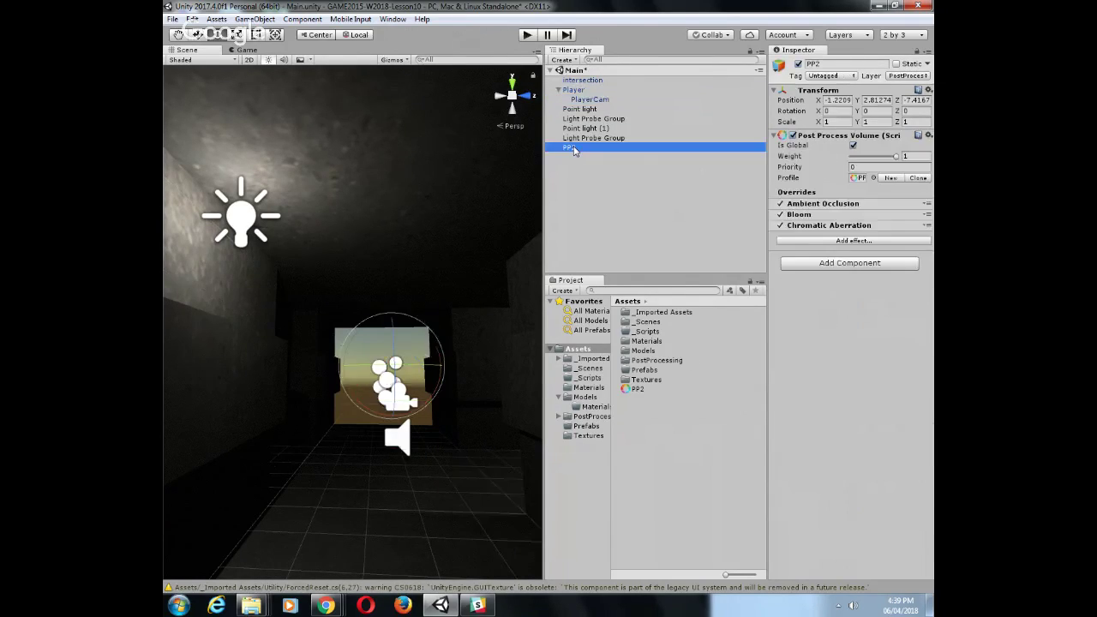
left_click(819, 206)
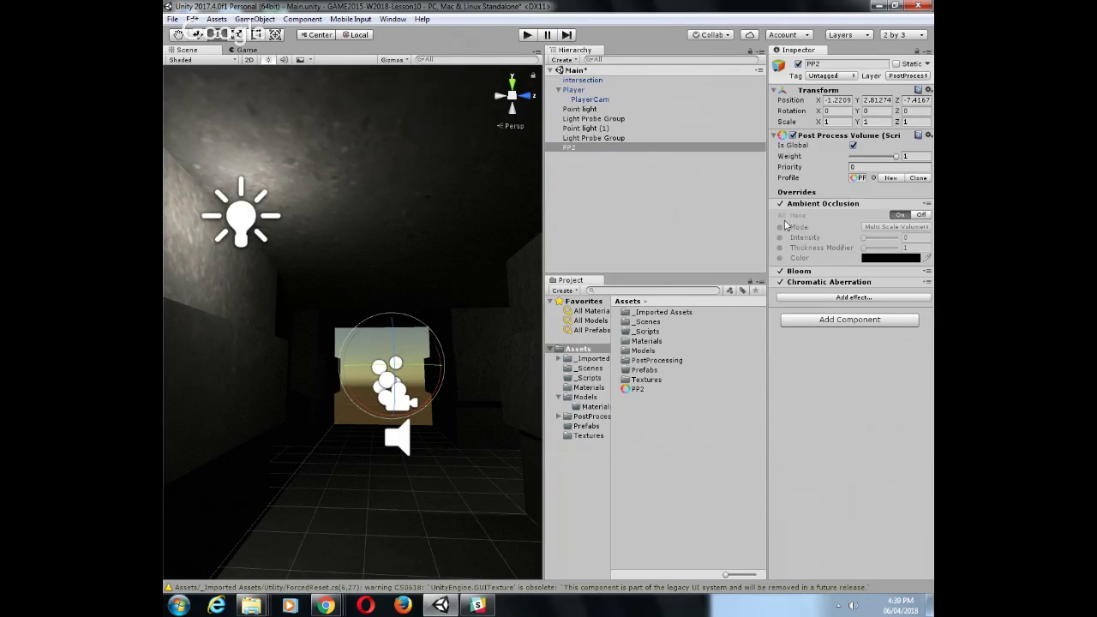
left_click(780, 226)
left_click(878, 228)
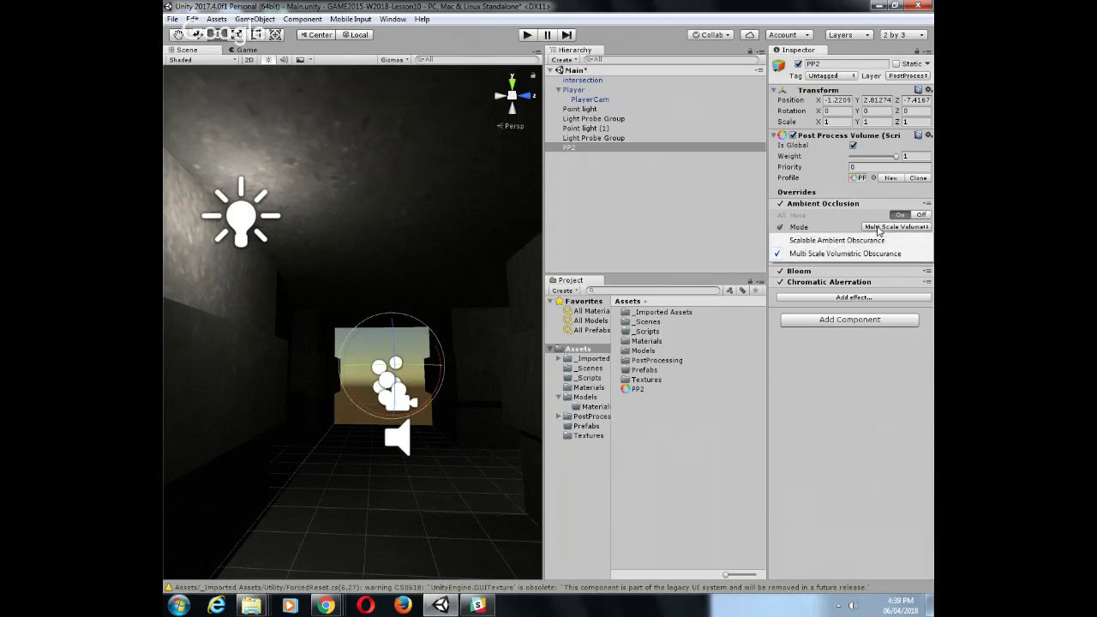
left_click(861, 241)
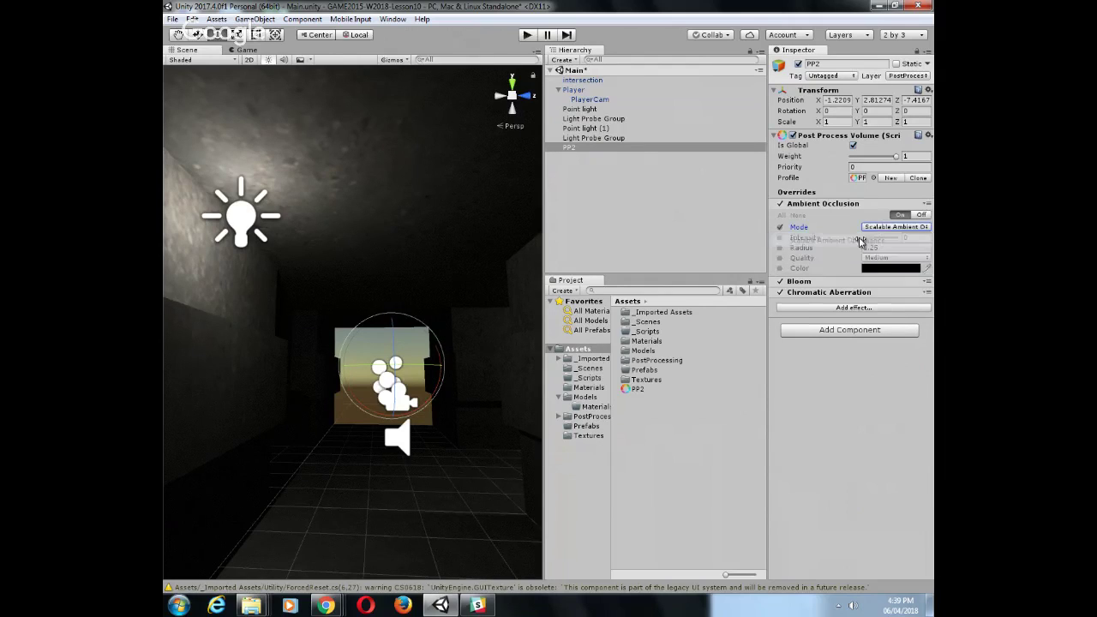
left_click_drag(864, 243, 869, 245)
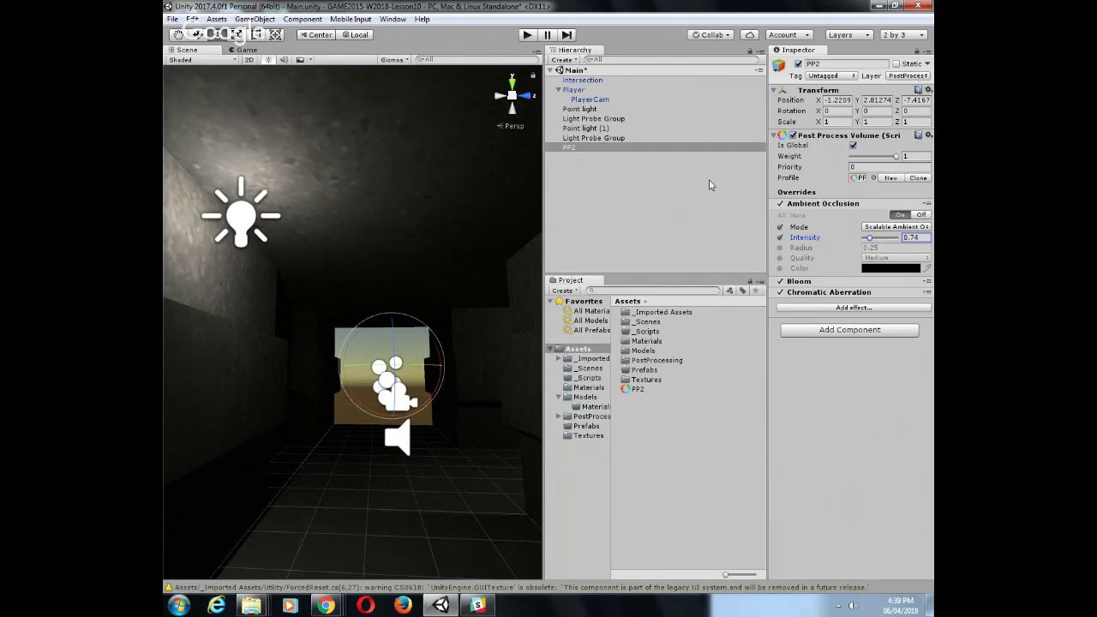
Check the PlayerCam's output in a widened Game view
left_click(589, 101)
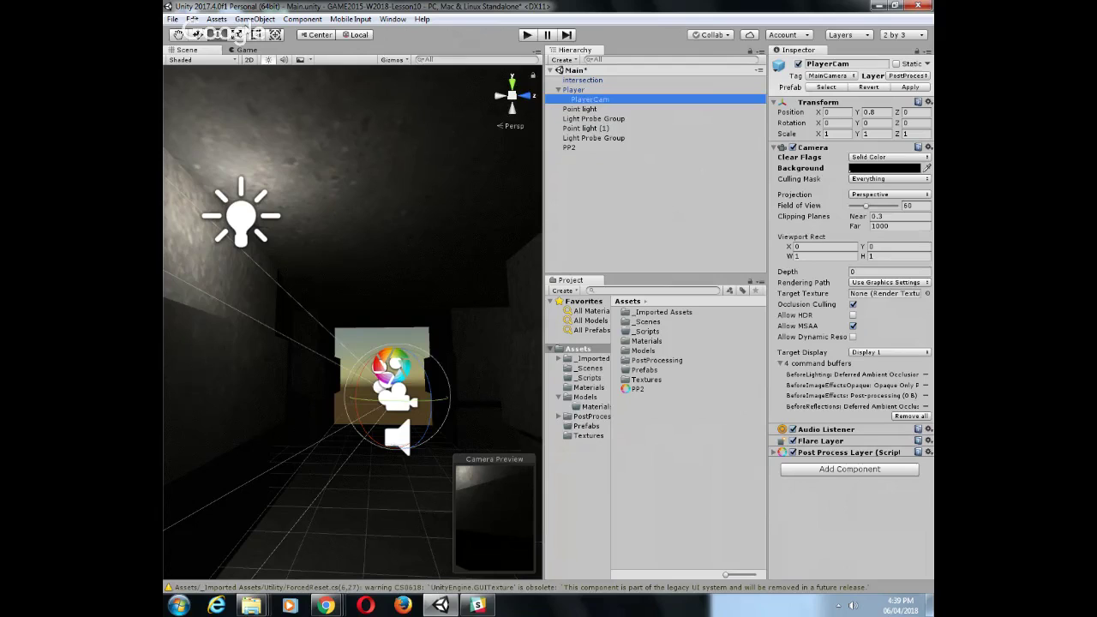
left_click(245, 51)
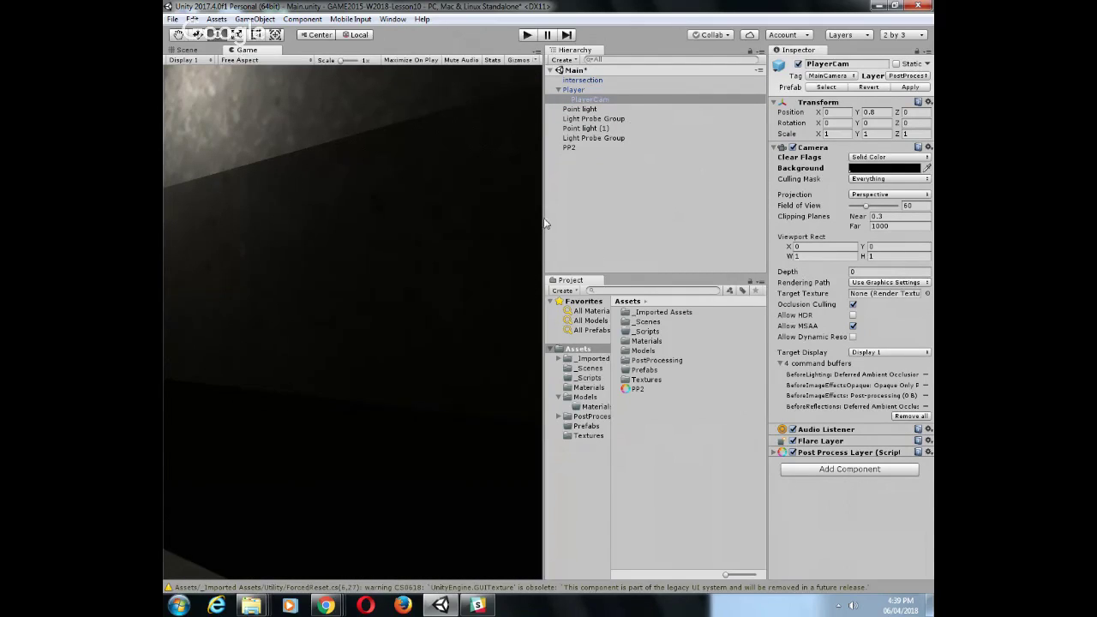
left_click_drag(543, 220, 626, 257)
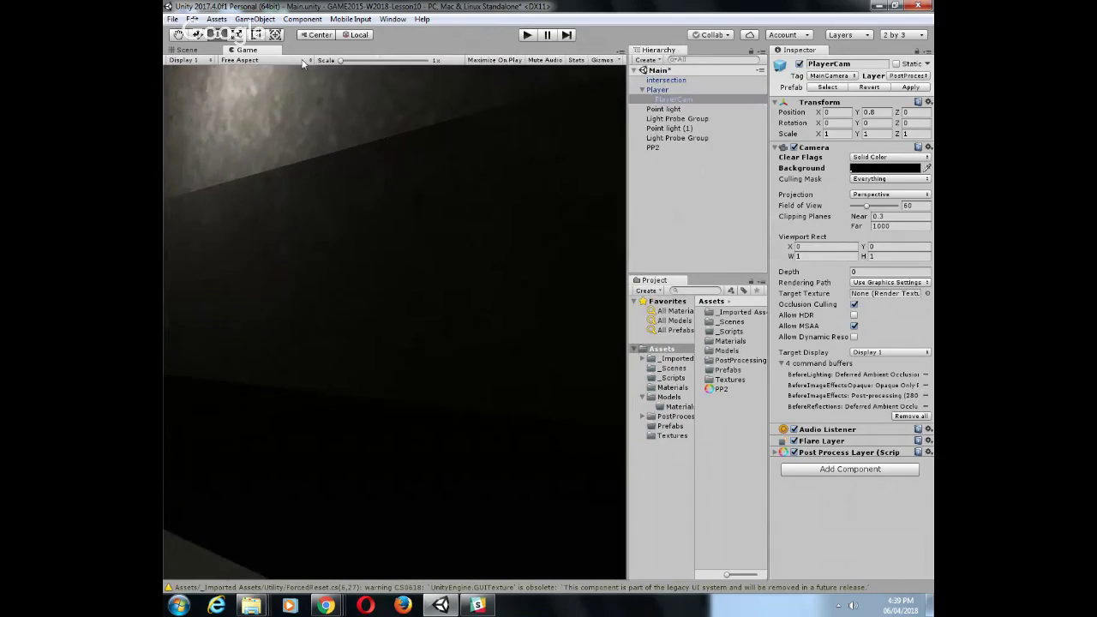
Tilt the Player object about its X axis to about -23.8 degrees and check the result in the Game view
left_click(182, 50)
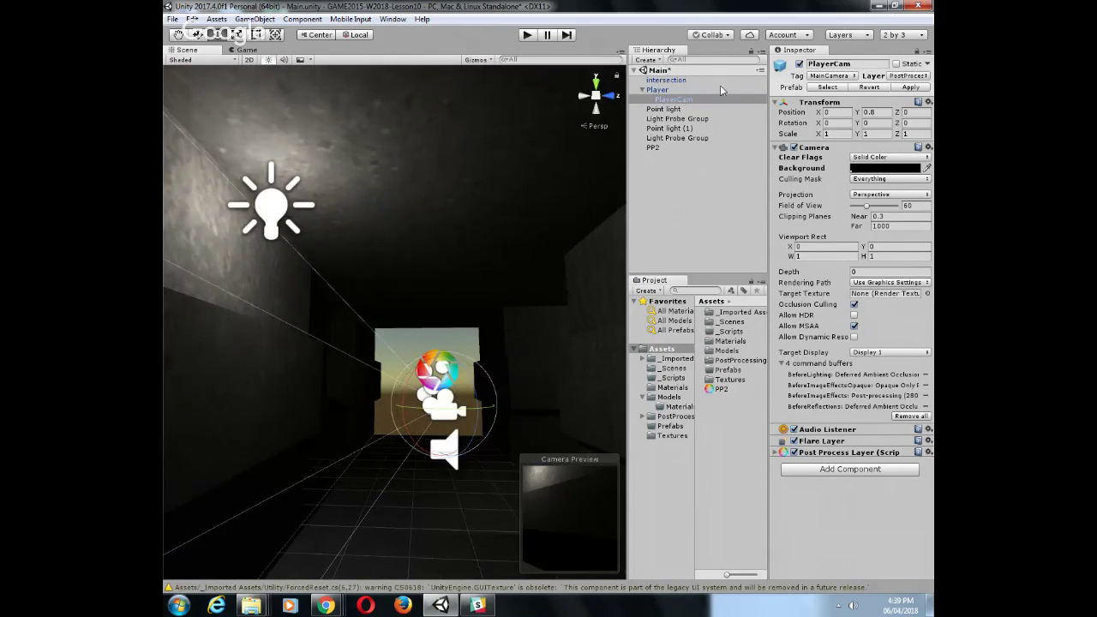
left_click(662, 89)
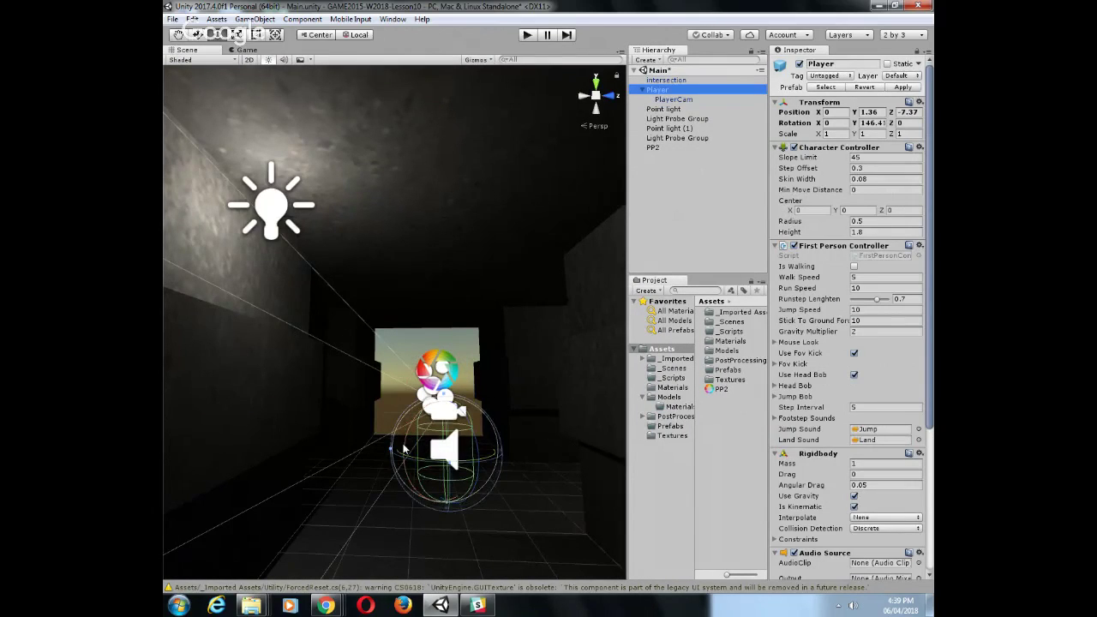
left_click_drag(403, 449, 410, 410)
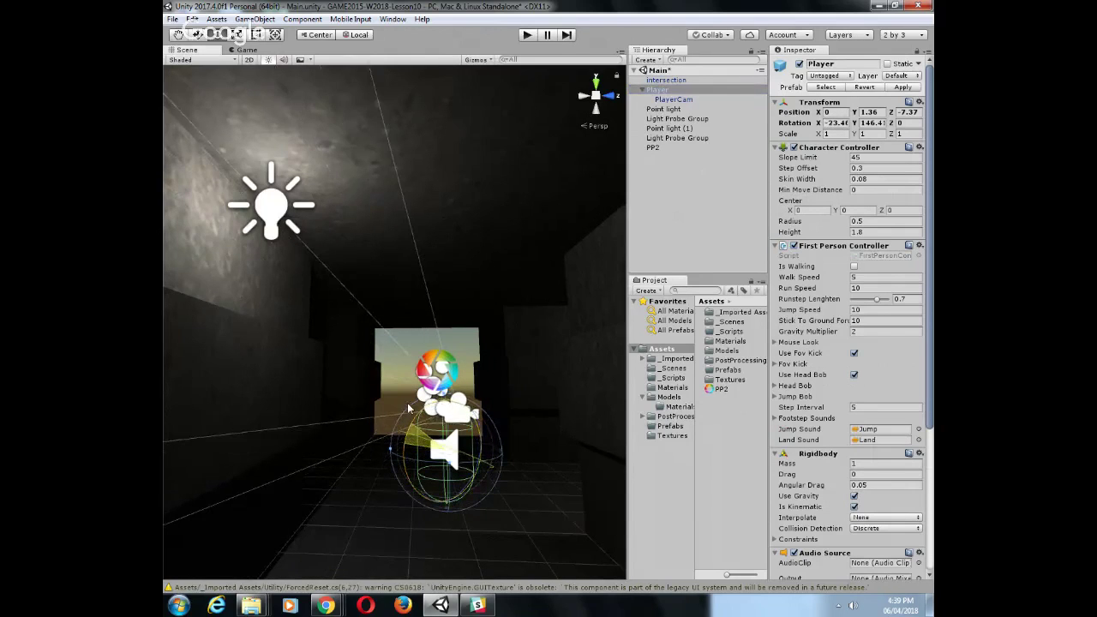
left_click(685, 100)
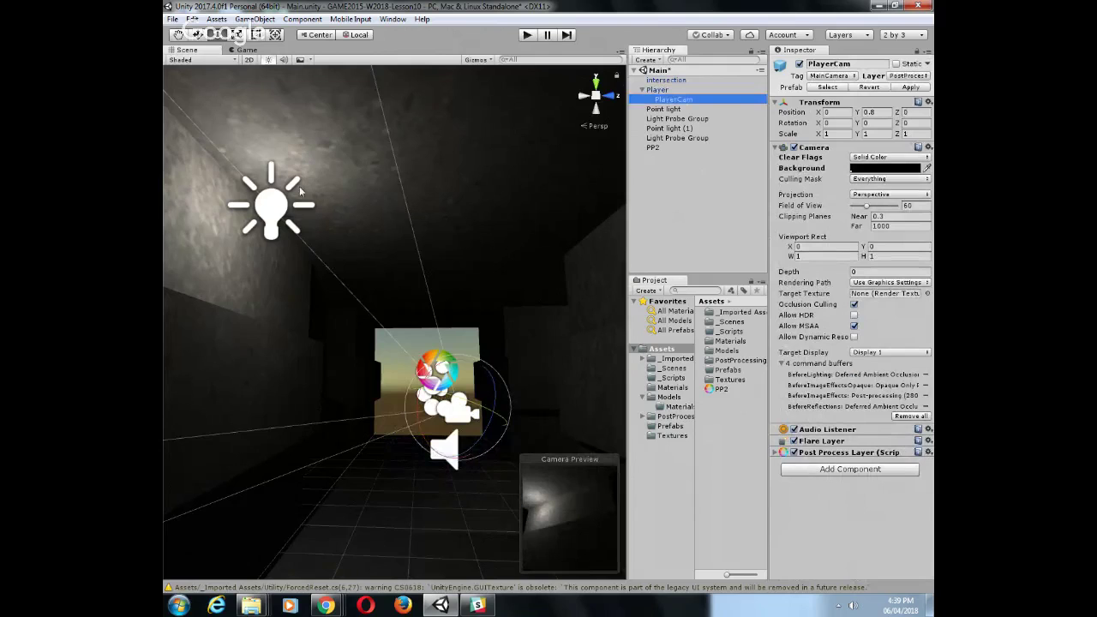
scroll(300, 69, "down", 1)
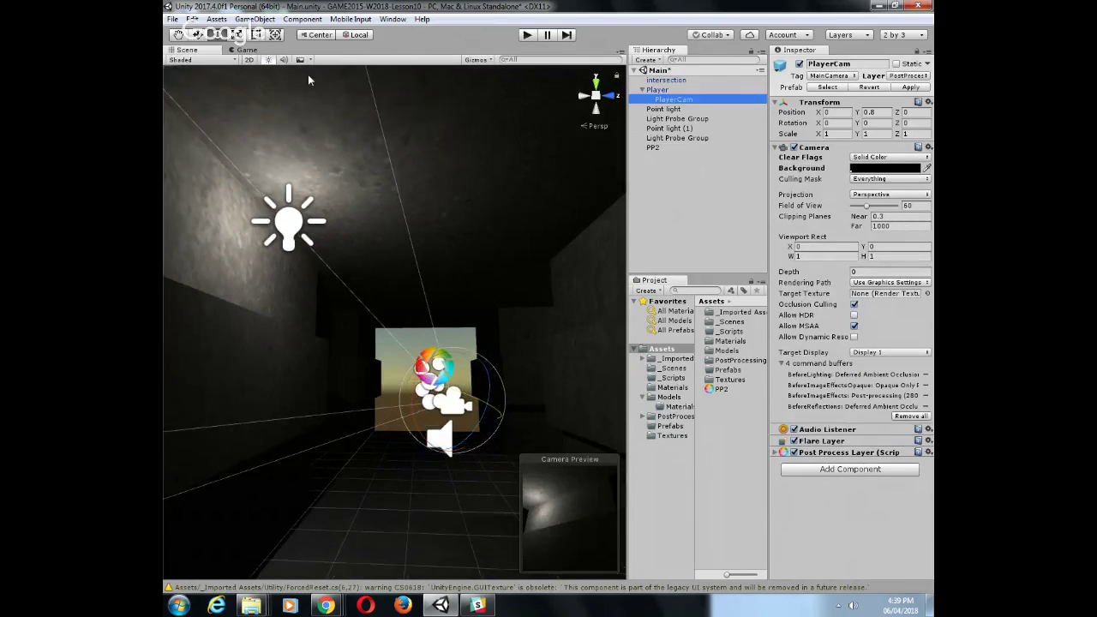
left_click(247, 50)
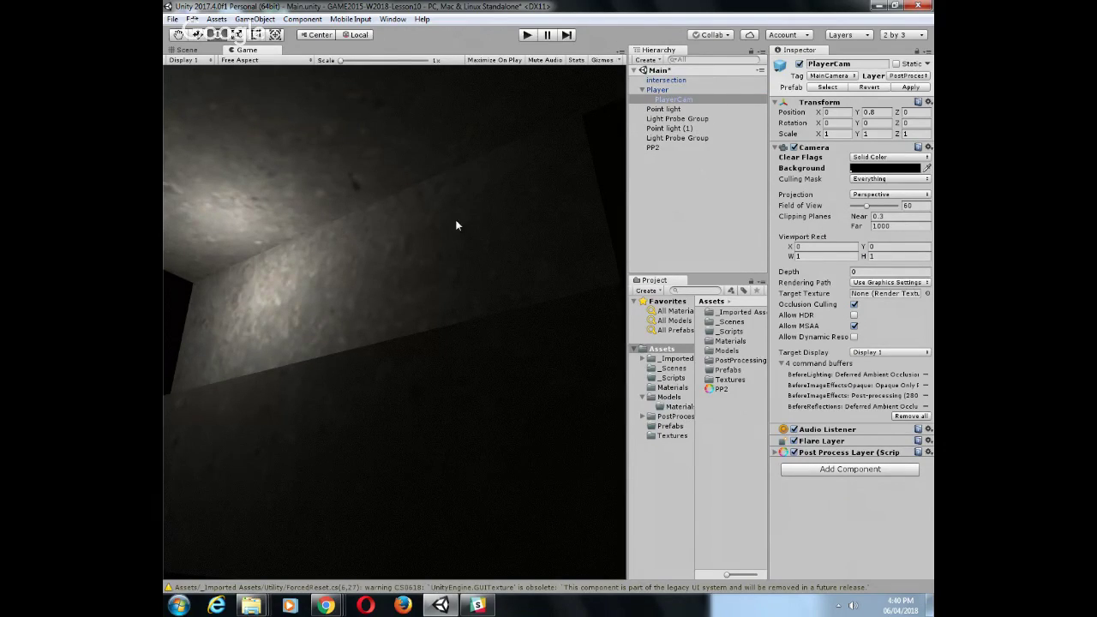
Override the Ambient Occlusion radius of PP2 and set it to 0.33
left_click(653, 149)
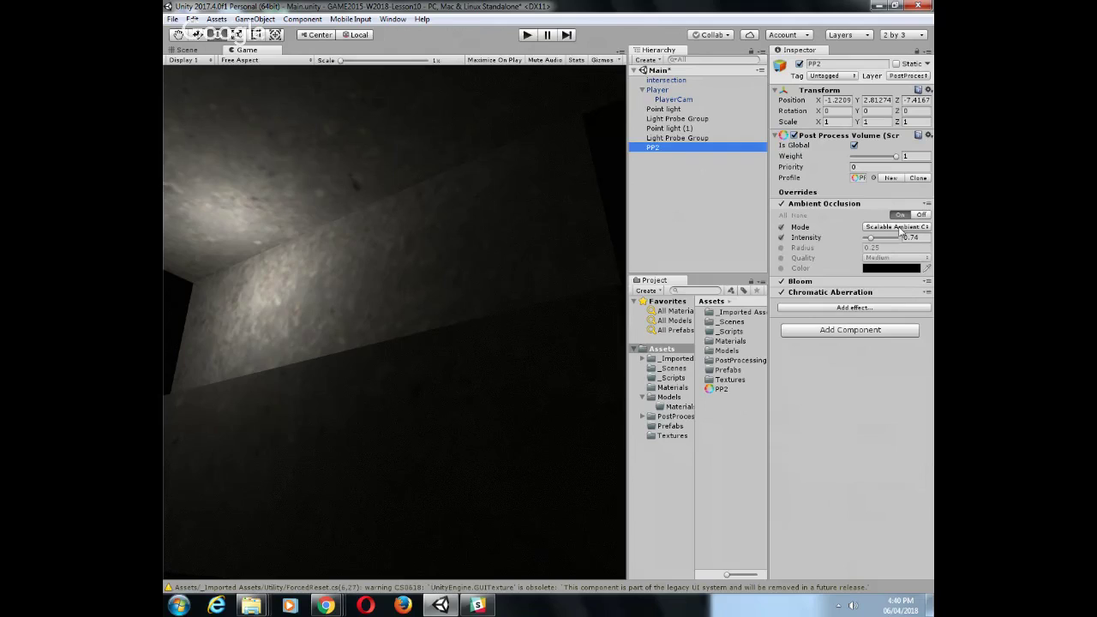
left_click(781, 248)
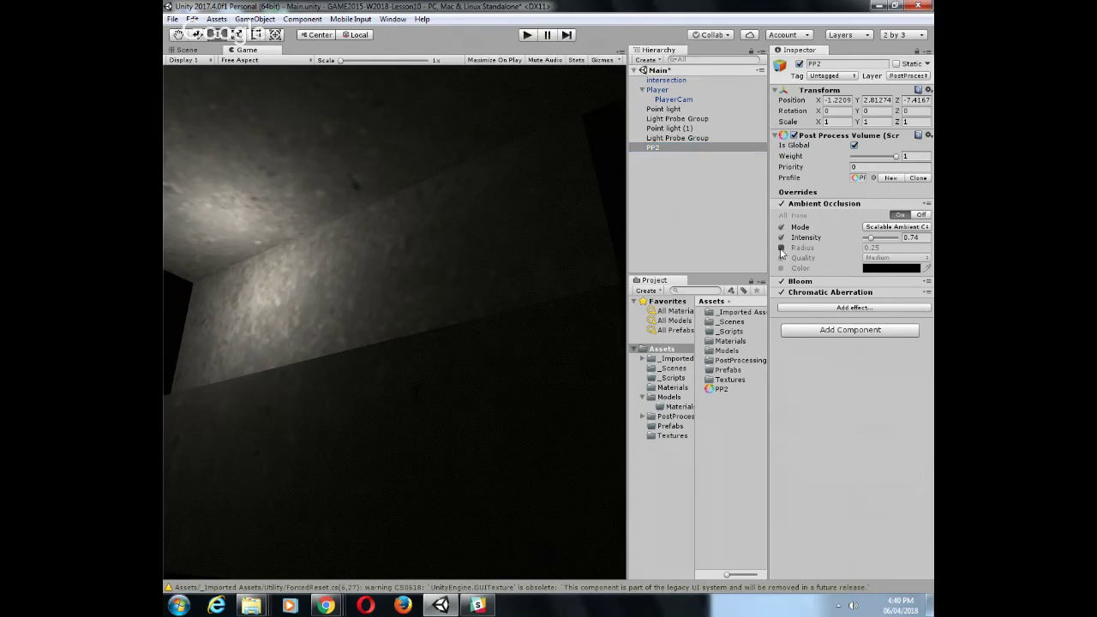
left_click(856, 249)
mouse_move(857, 248)
left_mouse_down()
mouse_move(840, 249)
mouse_move(870, 249)
mouse_move(861, 250)
left_mouse_up()
Override PP2's Bloom intensity and threshold, setting them to 0.69 and 0.74
left_click(800, 281)
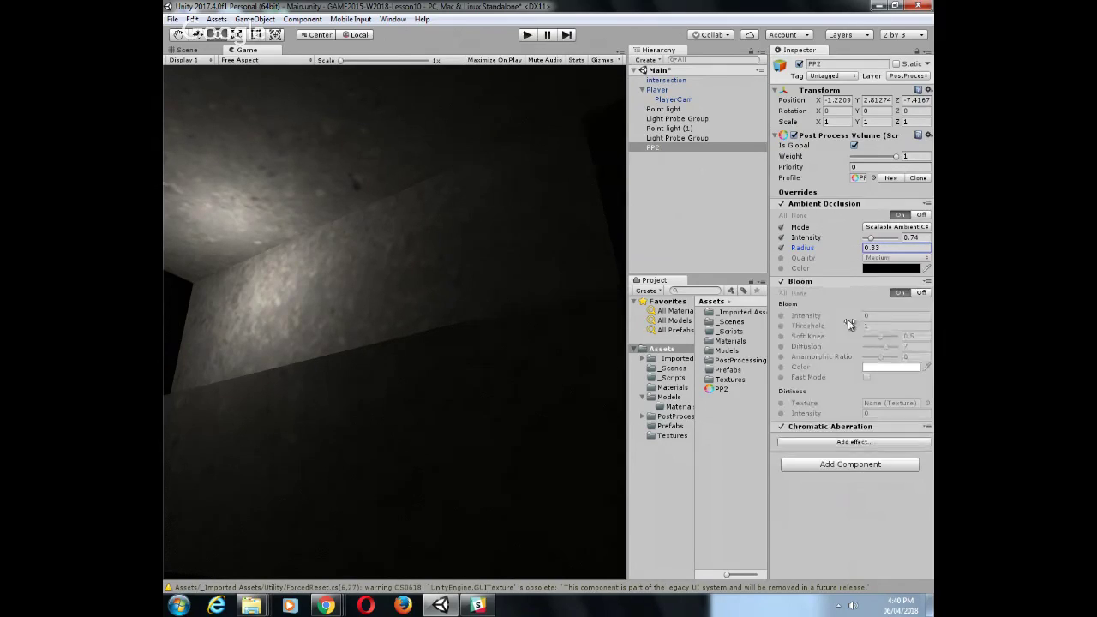
left_click(781, 316)
mouse_move(846, 316)
left_mouse_down()
mouse_move(861, 315)
mouse_move(832, 323)
mouse_move(845, 321)
mouse_move(843, 330)
left_mouse_up()
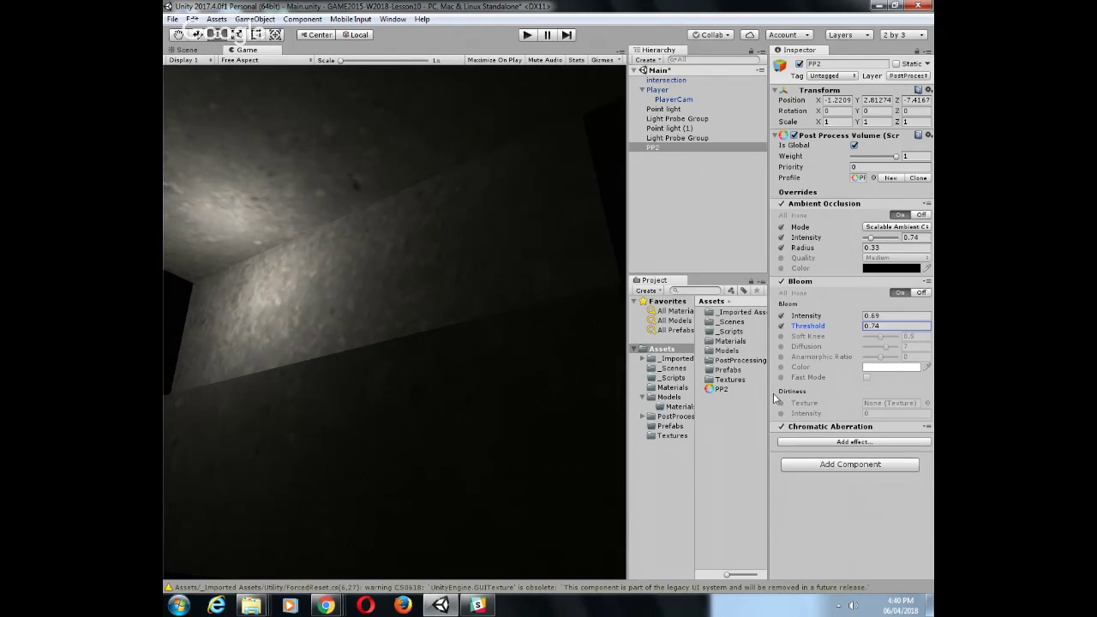
Review the settings of the PP2 profile asset, the PlayerCam, the PP2 volume and the Player object
left_click(720, 389)
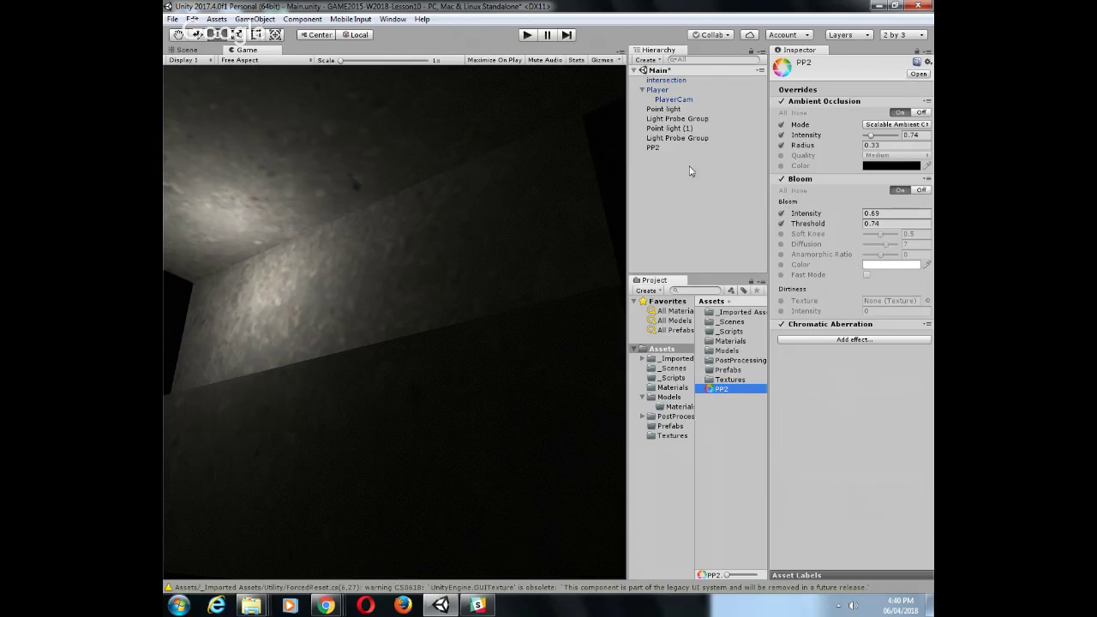
left_click(673, 101)
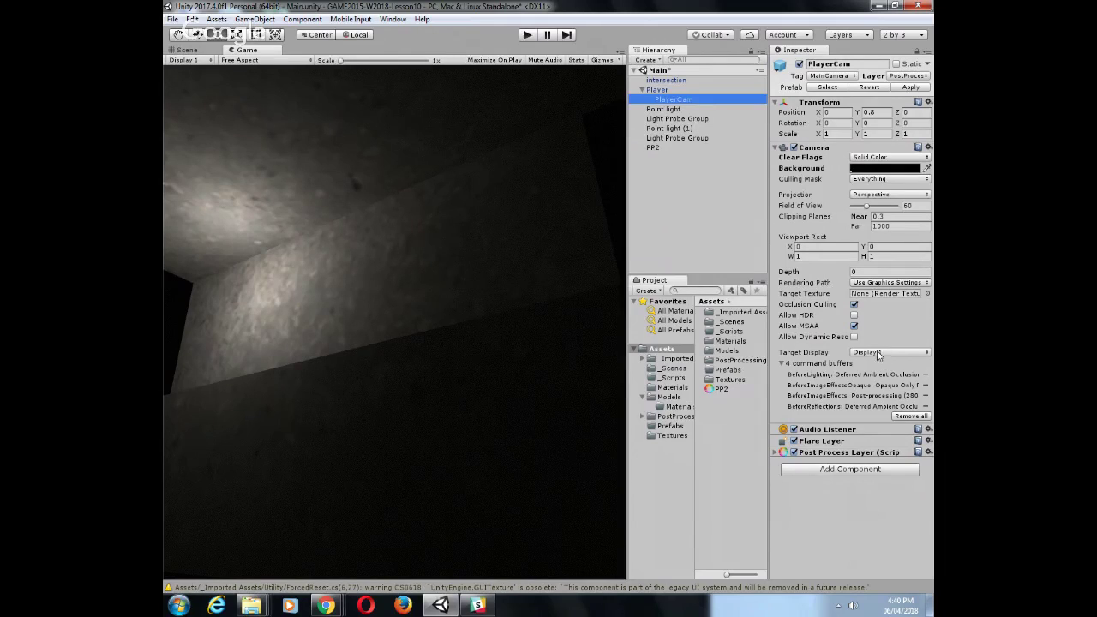
left_click(656, 148)
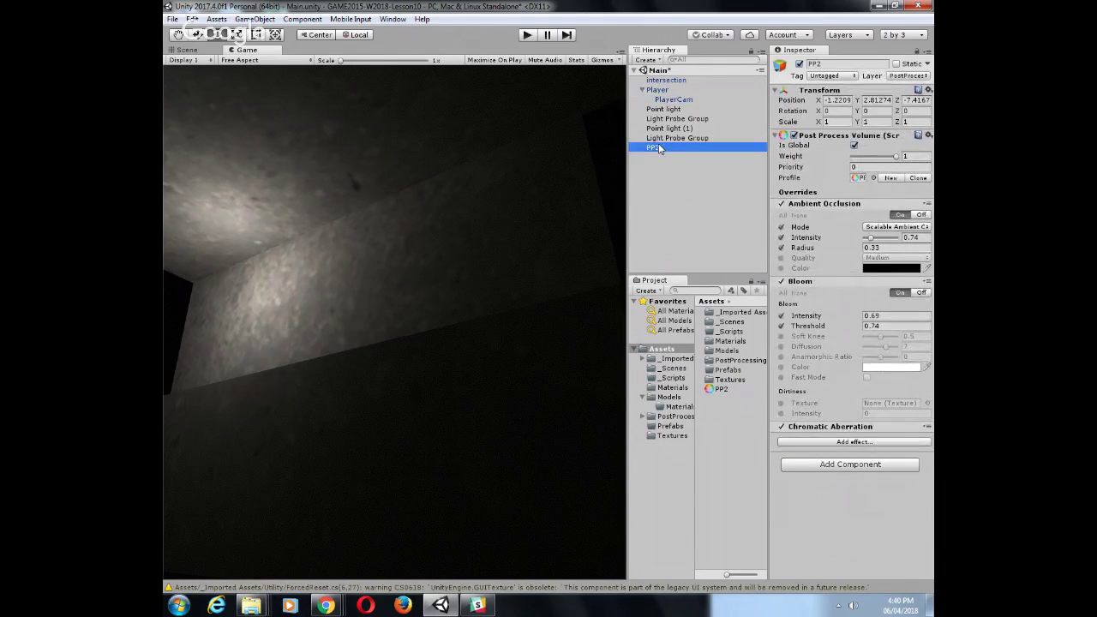
left_click(673, 99)
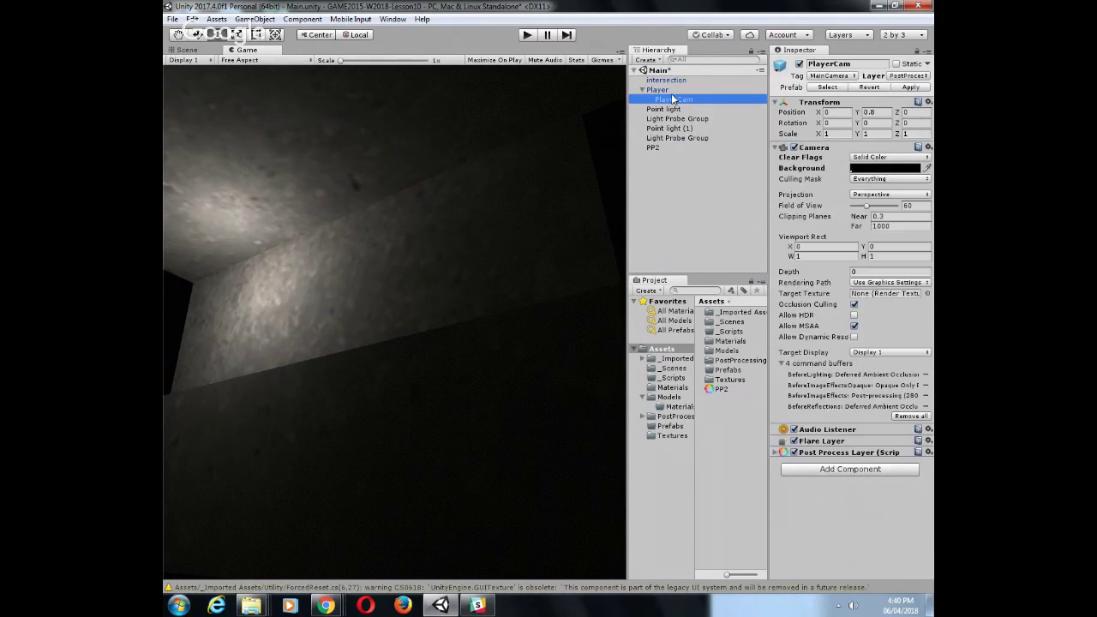
left_click(657, 90)
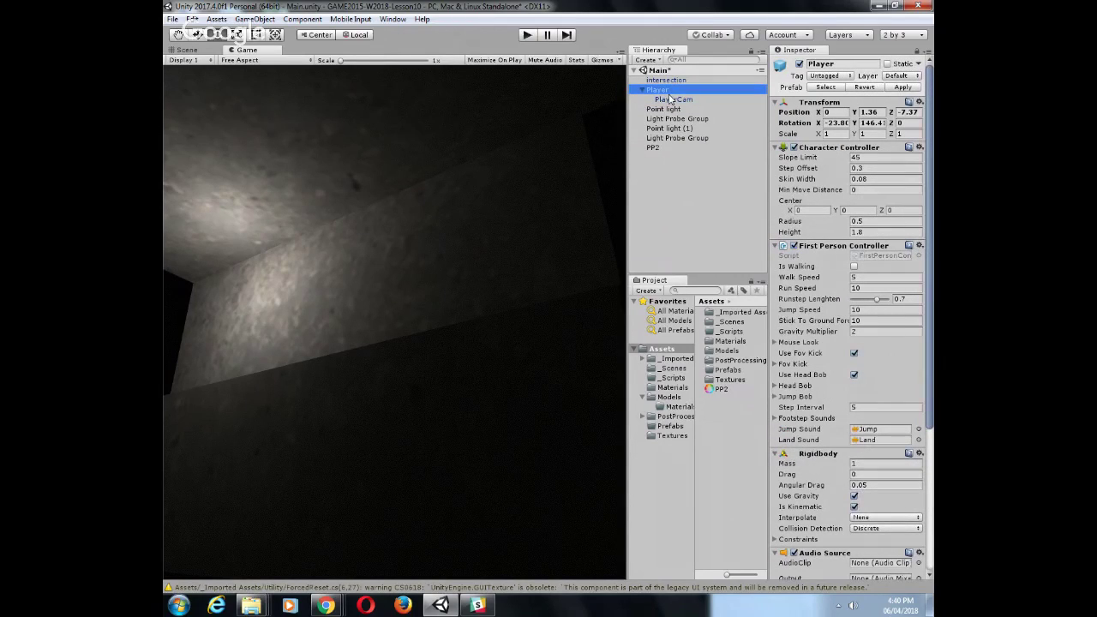
Try the PostProcessing layer for volume blending in the PlayerCam's Post Process Layer and return it to Nothing
left_click(670, 99)
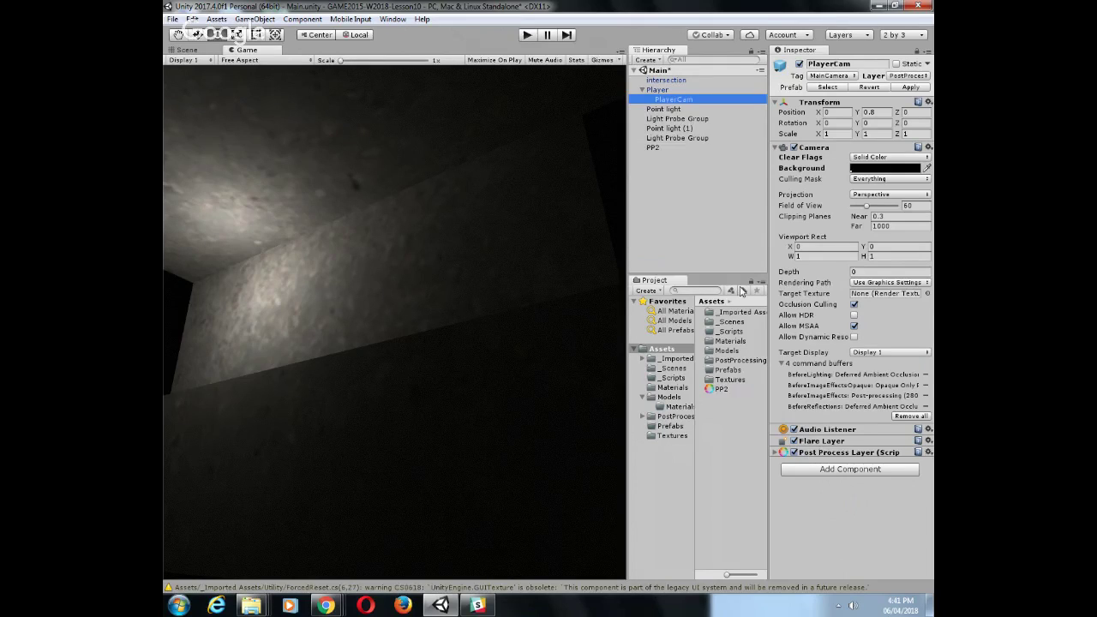
left_click(776, 452)
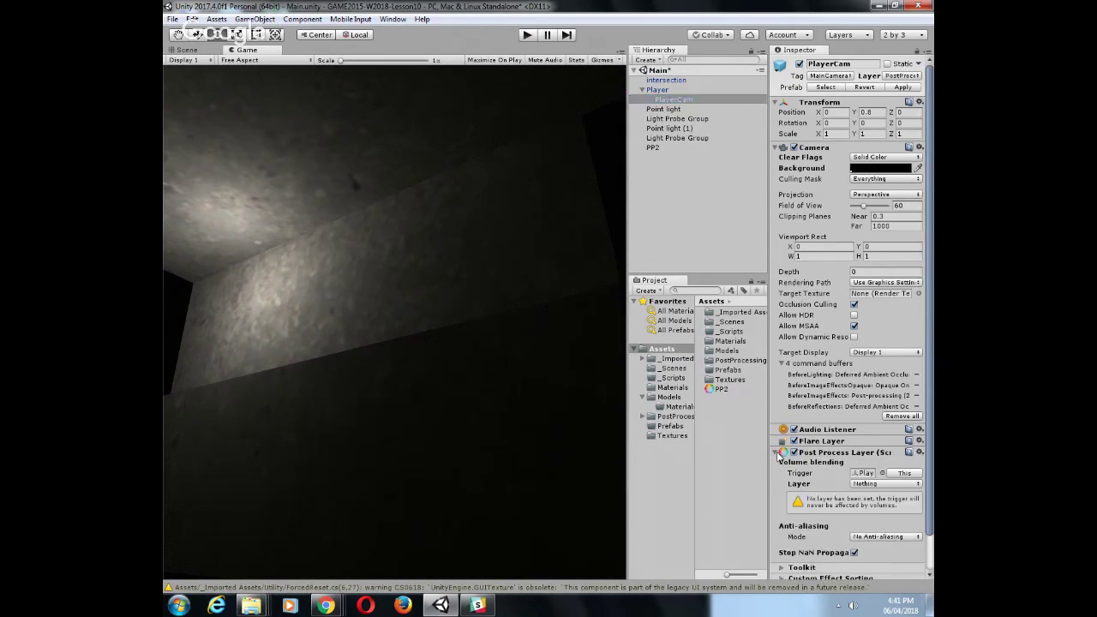
left_click(882, 483)
left_click(880, 485)
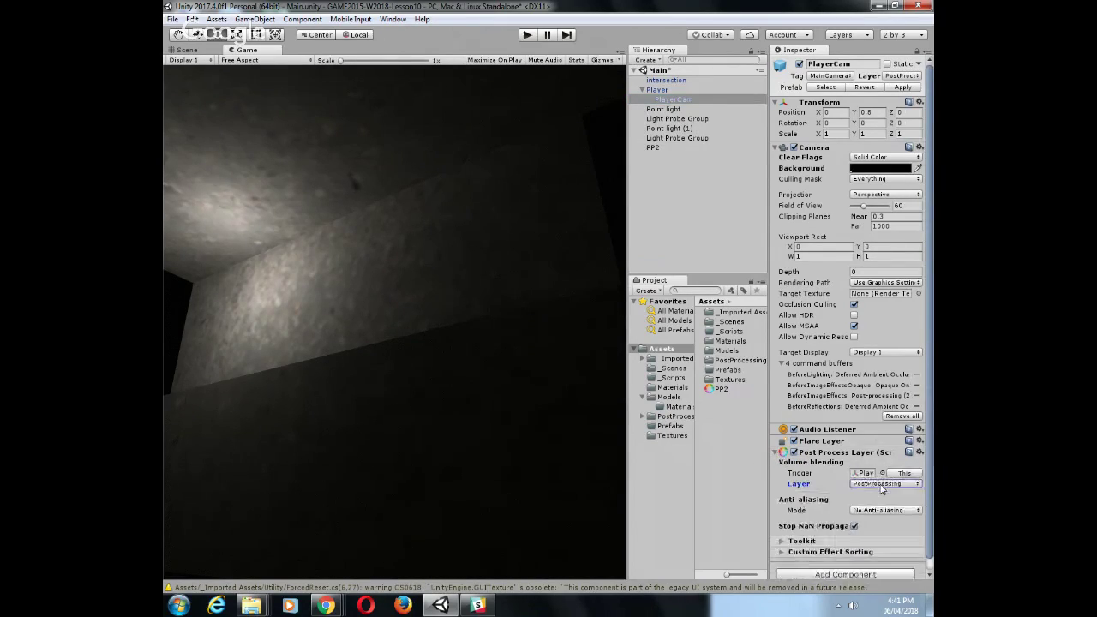
left_click(880, 483)
left_click(865, 385)
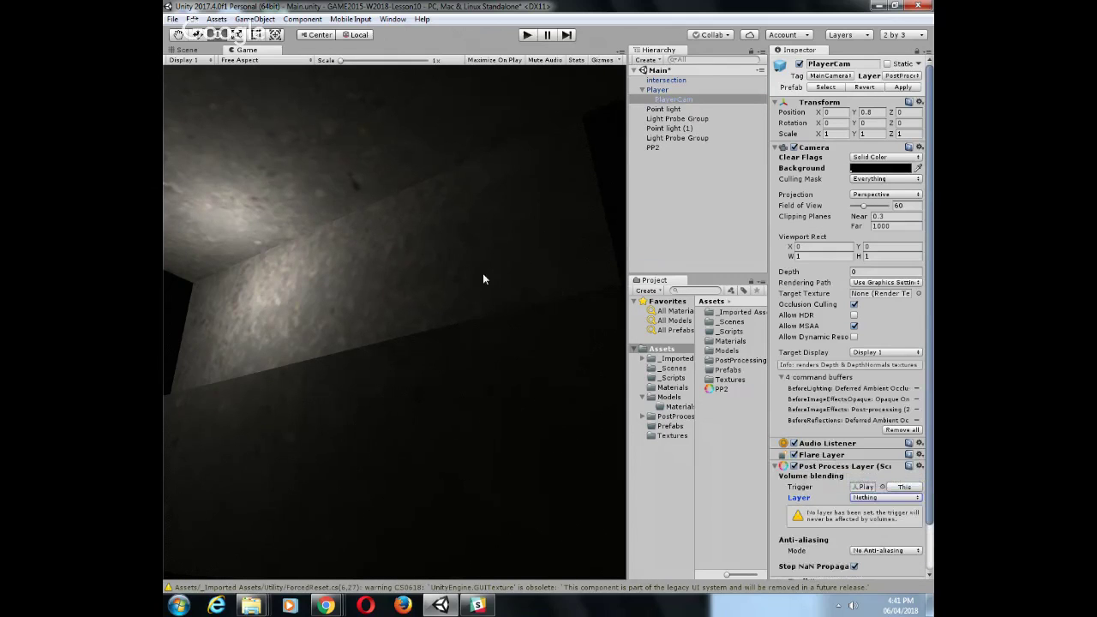
Raise PP2's Bloom intensity to 0.95 with the Scene view displayed
left_click(186, 50)
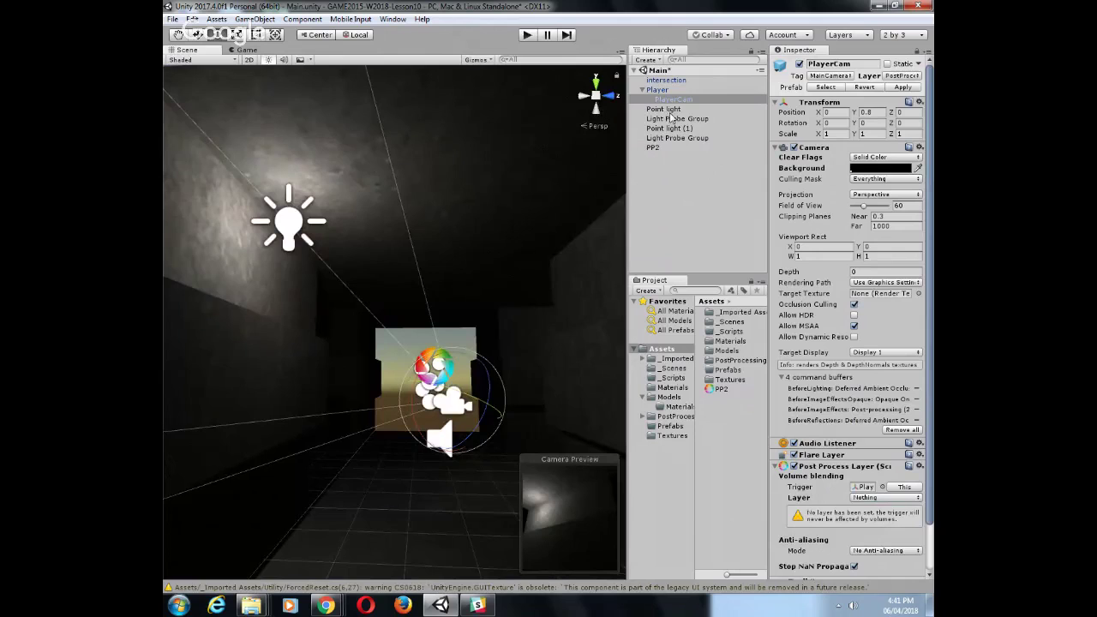
left_click(652, 148)
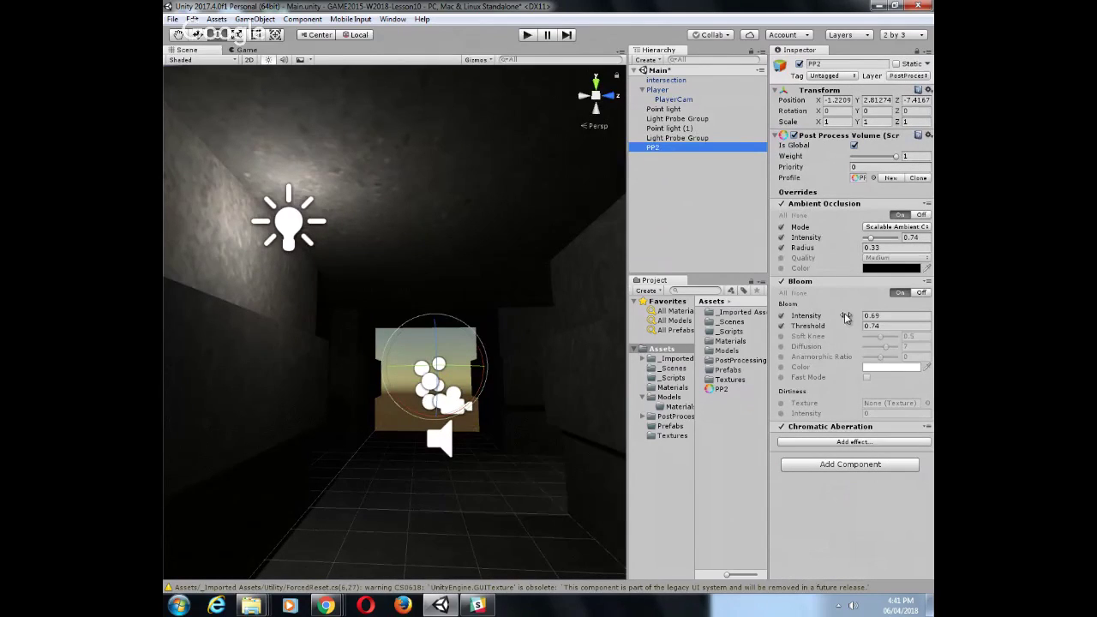
mouse_move(844, 317)
left_mouse_down()
mouse_move(871, 317)
mouse_move(833, 316)
mouse_move(850, 317)
left_mouse_up()
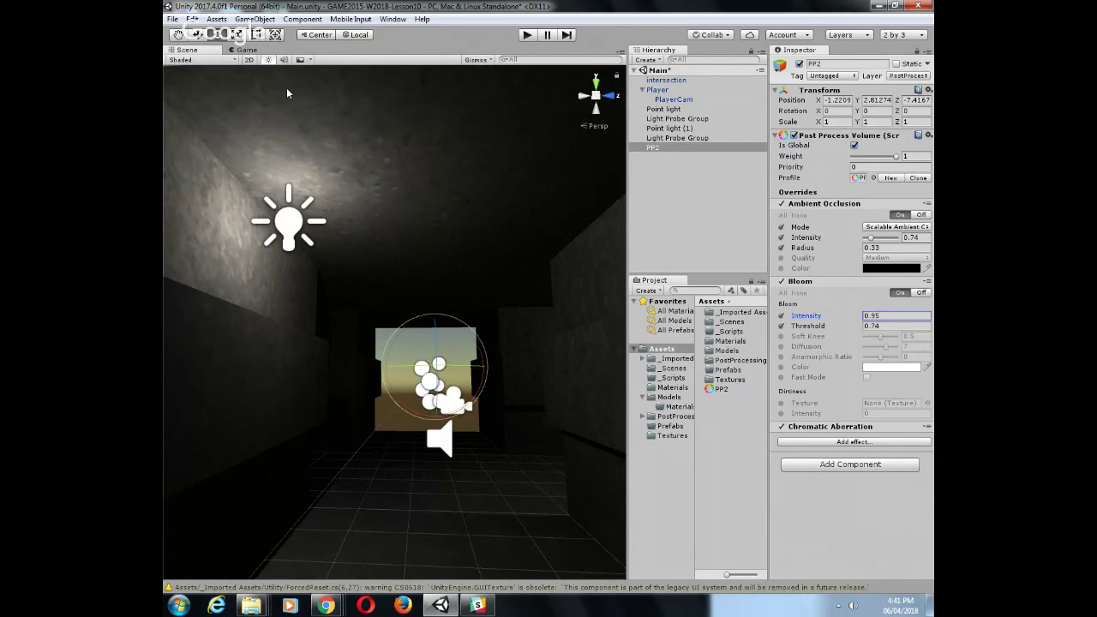
Show the Game view and set PP2's Bloom intensity to 0.66, threshold to 0.58 and Ambient Occlusion intensity to 1.59
left_click(244, 50)
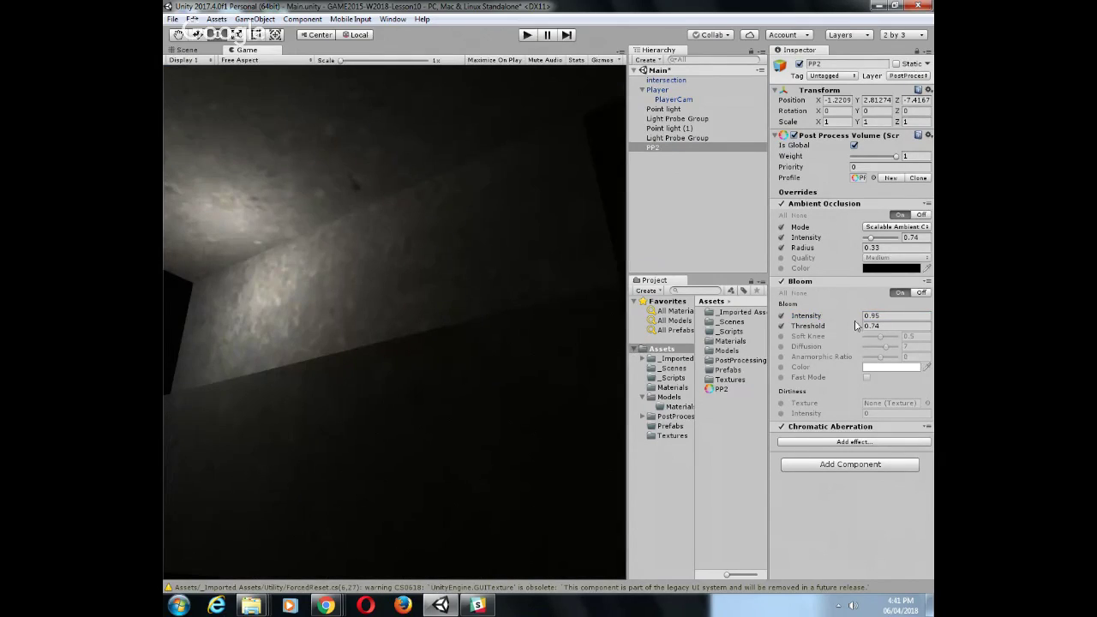
mouse_move(848, 316)
left_mouse_down()
mouse_move(860, 315)
mouse_move(844, 328)
mouse_move(859, 326)
mouse_move(847, 326)
left_mouse_up()
left_click_drag(869, 239, 877, 239)
Override PP2's Chromatic Aberration intensity, setting it to 0.21, and play-test the scene briefly
left_click(818, 428)
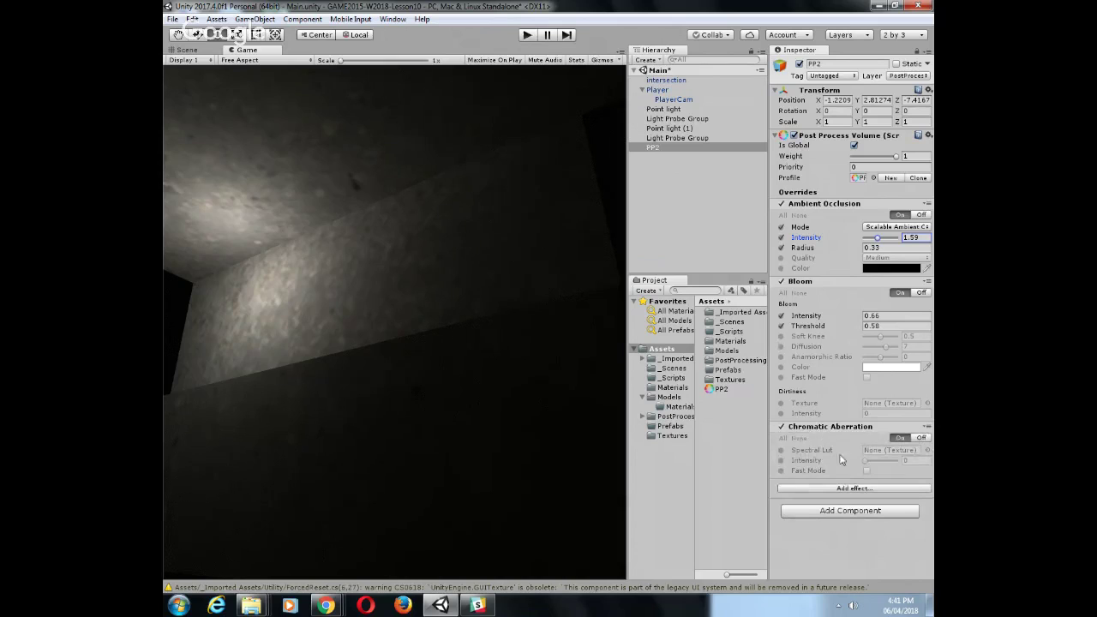
left_click(781, 460)
left_click_drag(864, 461, 871, 463)
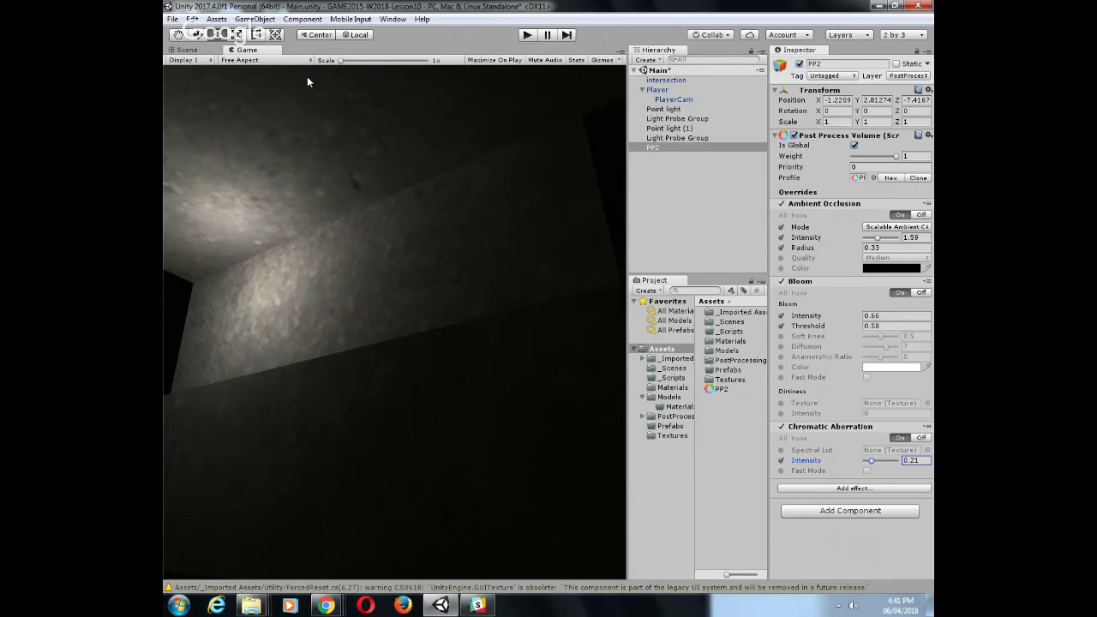
key("ctrl+p")
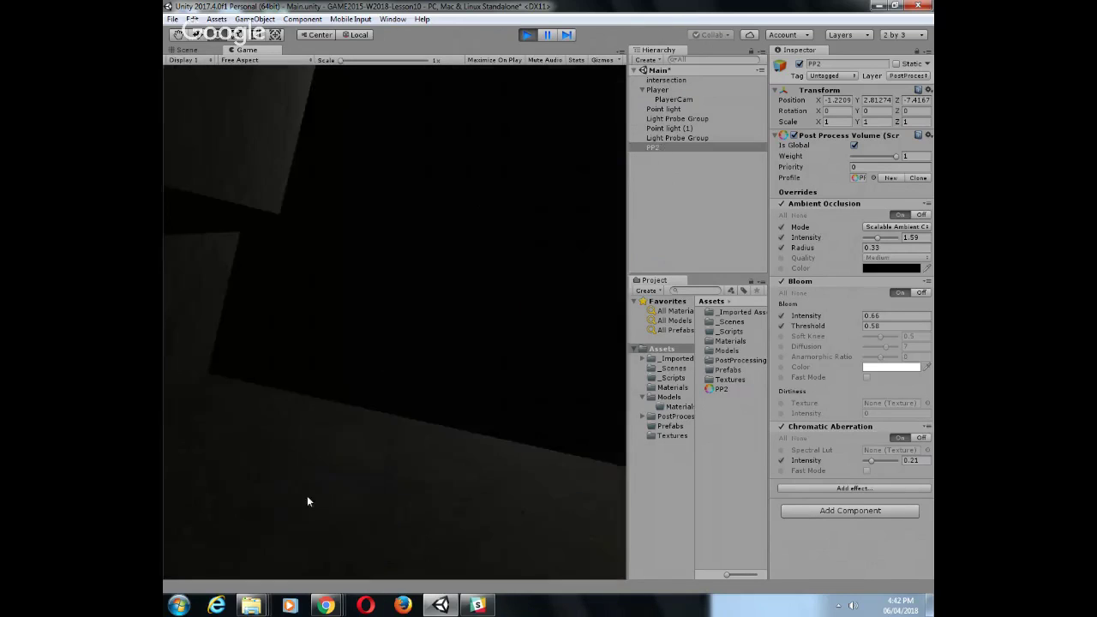
left_click(527, 35)
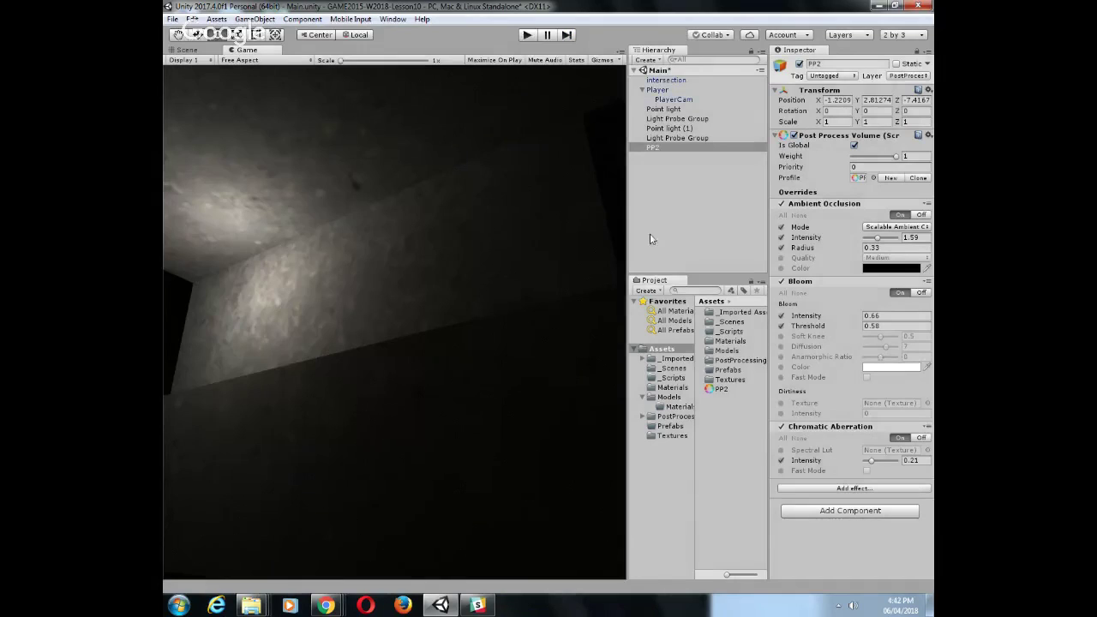
Reset the PlayerCam's Transform
left_click(673, 100)
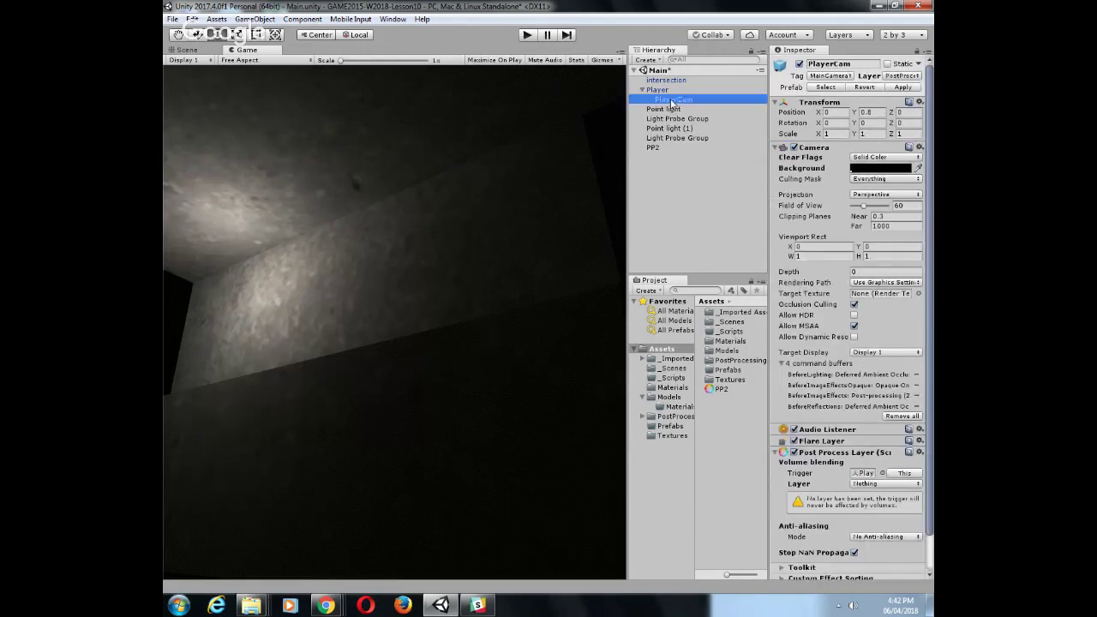
left_click(920, 102)
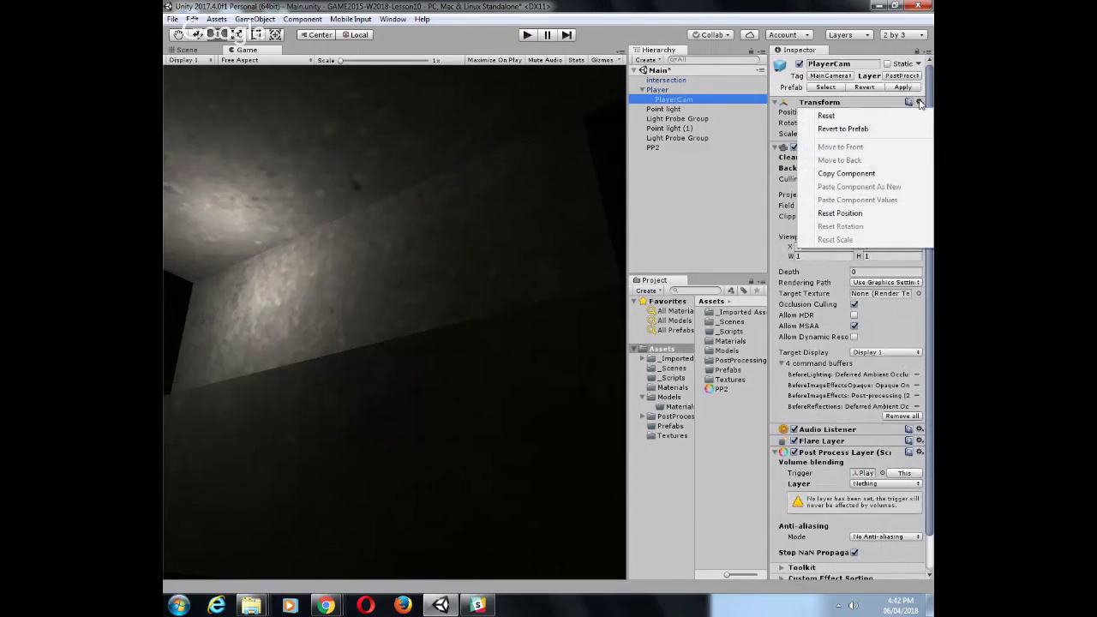
left_click(853, 116)
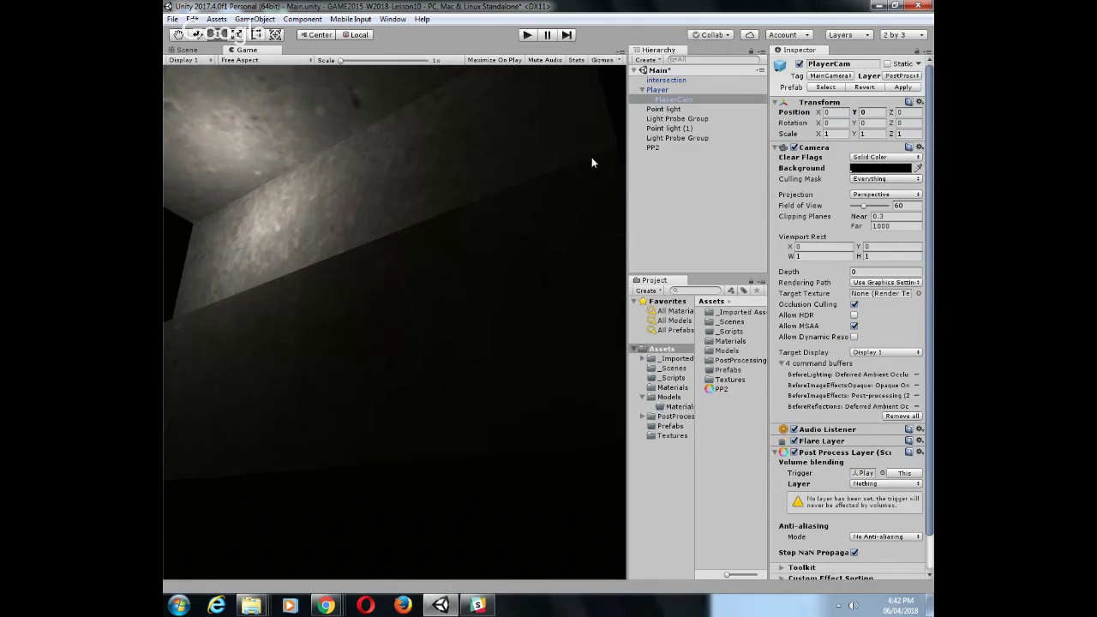
Set the Player object's X and Y rotation to 0
left_click(672, 91)
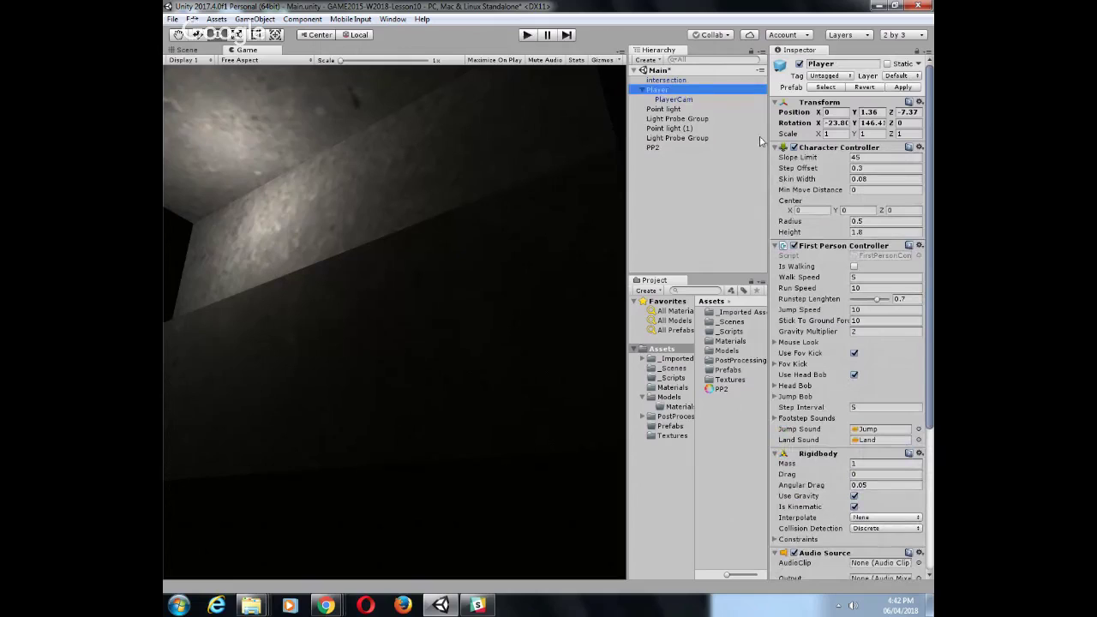
left_click(870, 122)
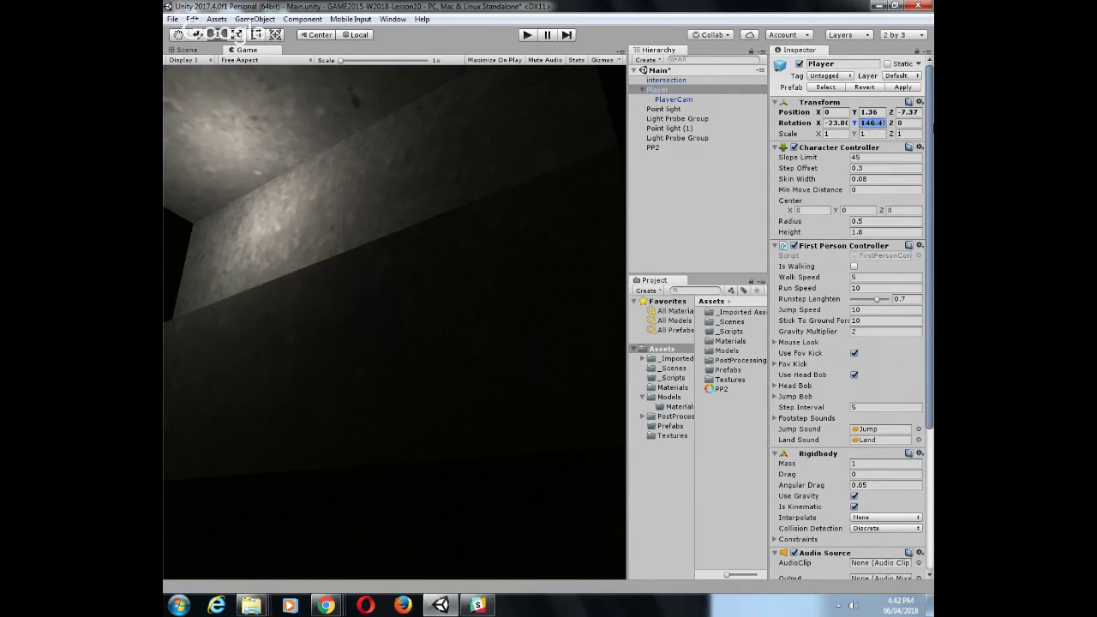
type("0")
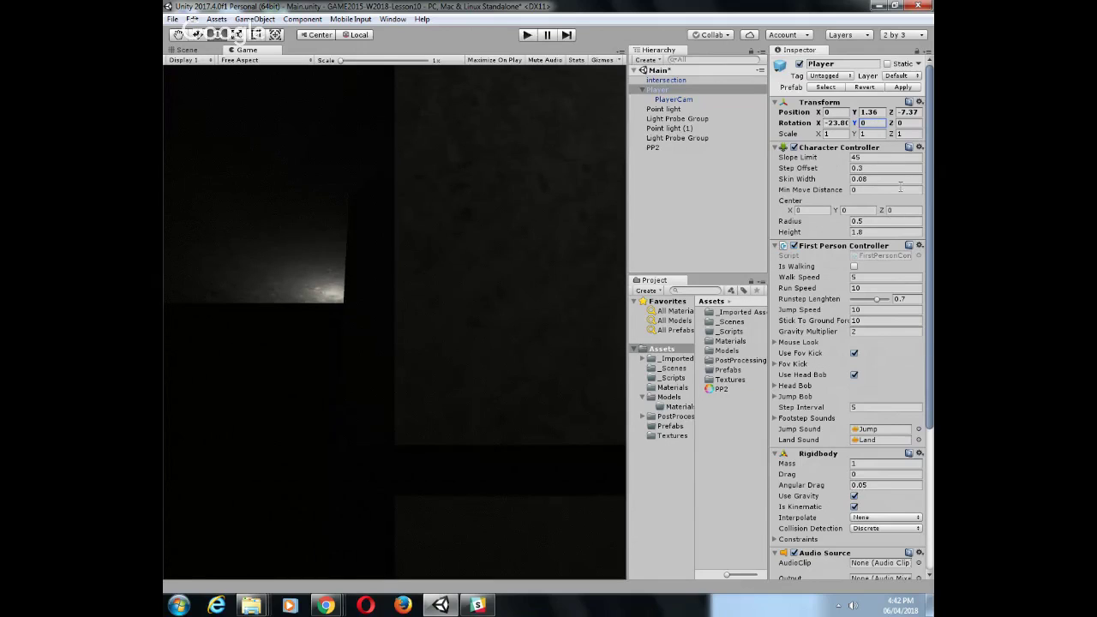
left_click(835, 123)
type("0")
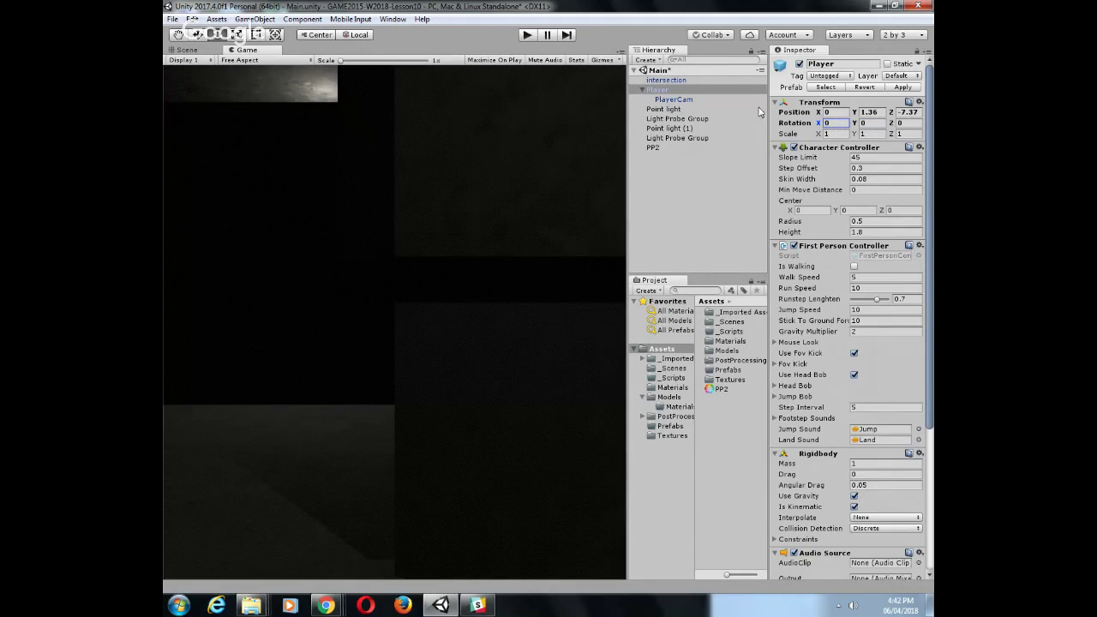
Play-test the scene by walking the player through the corridor, pausing and resuming once, and stop it
left_click(526, 35)
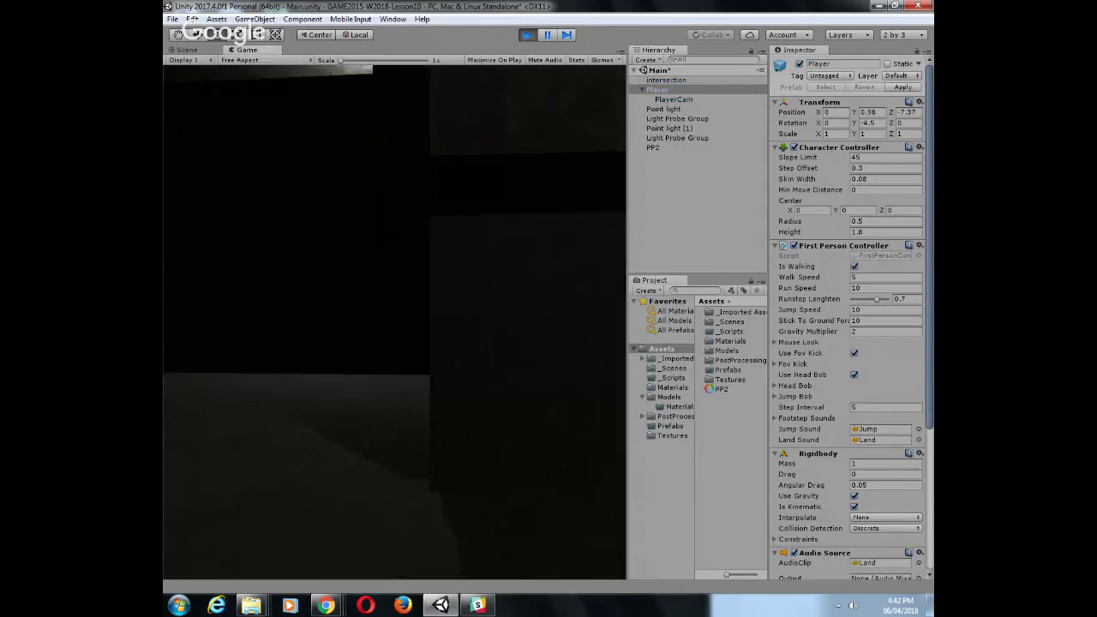
key("w")
key("w")
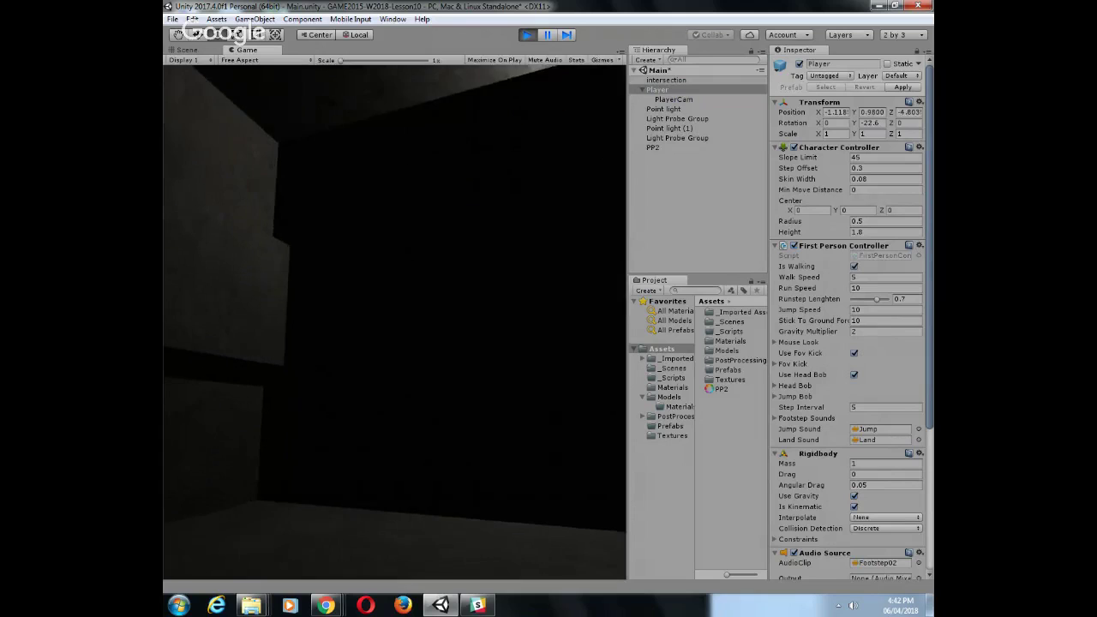
key("w")
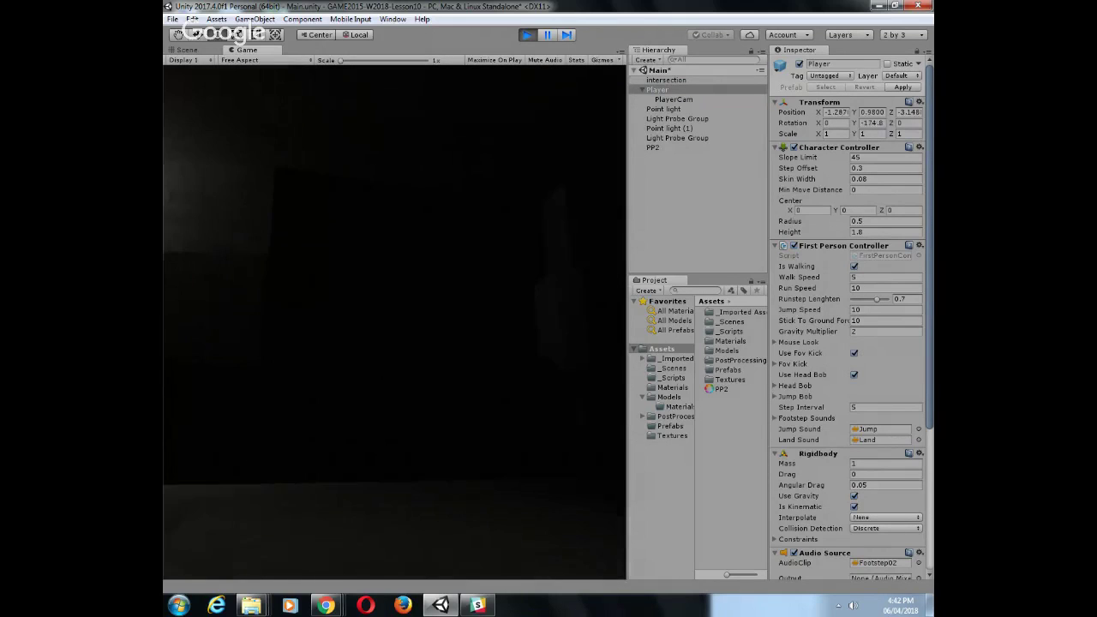
key("w")
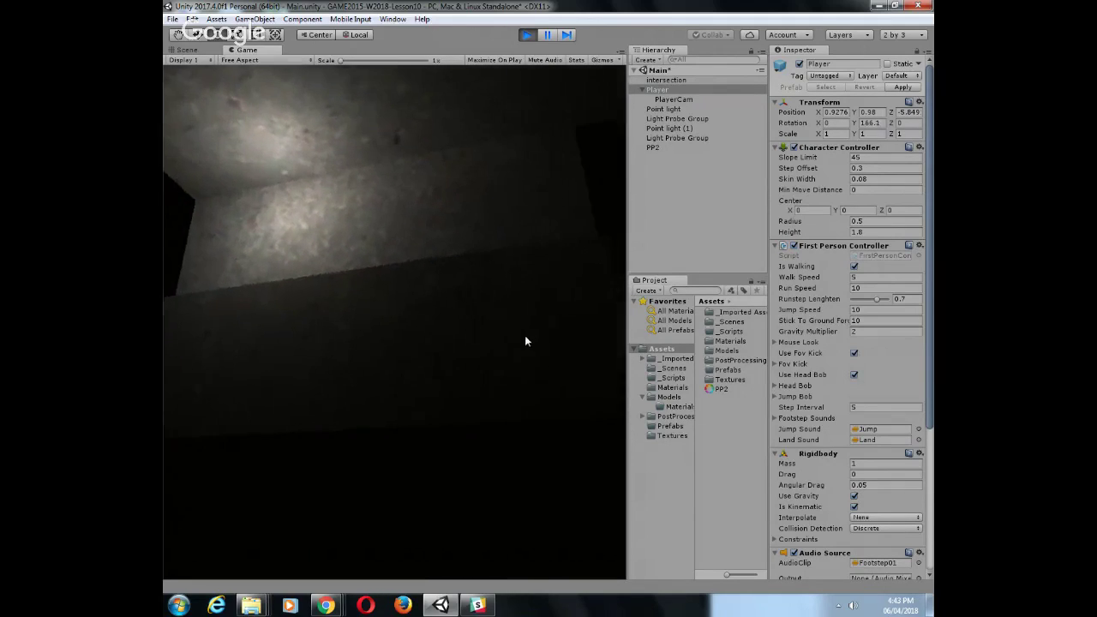
left_click(545, 35)
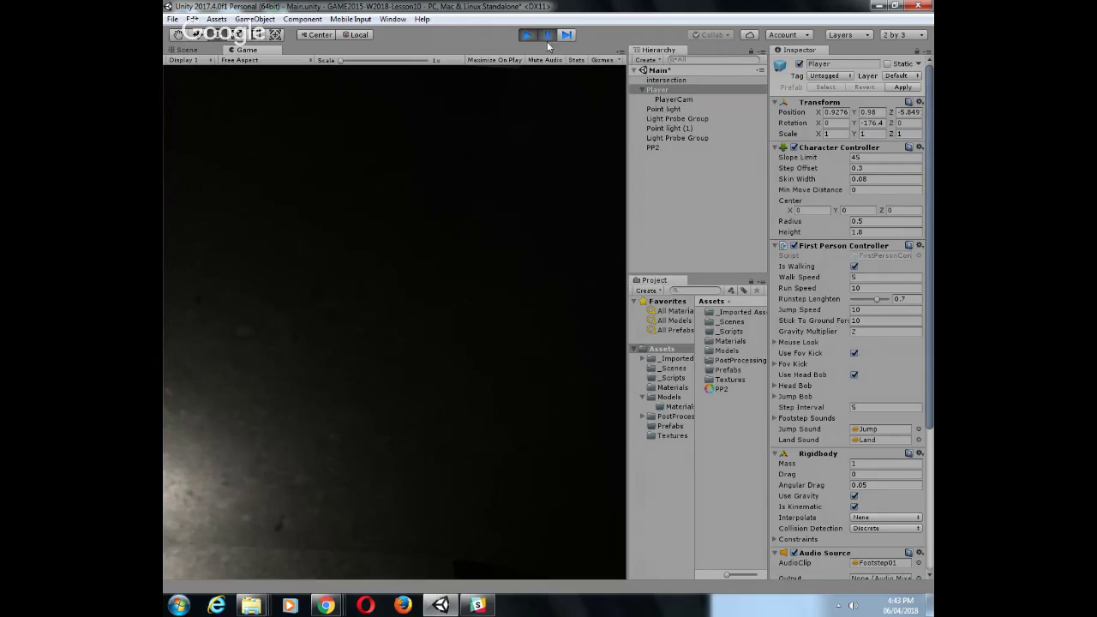
left_click(547, 36)
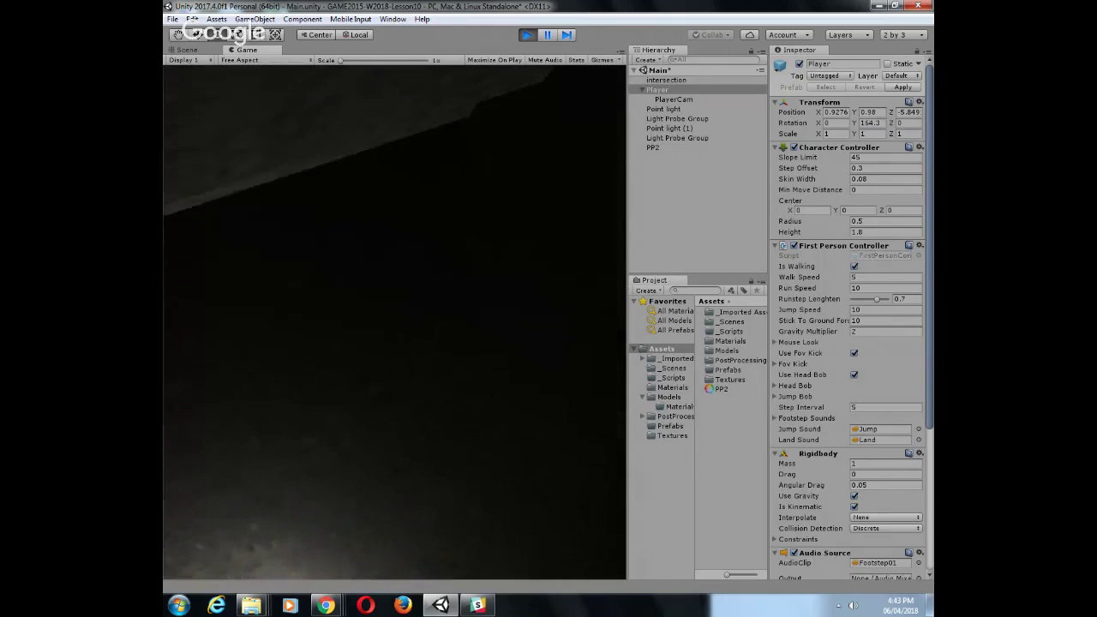
left_click(525, 35)
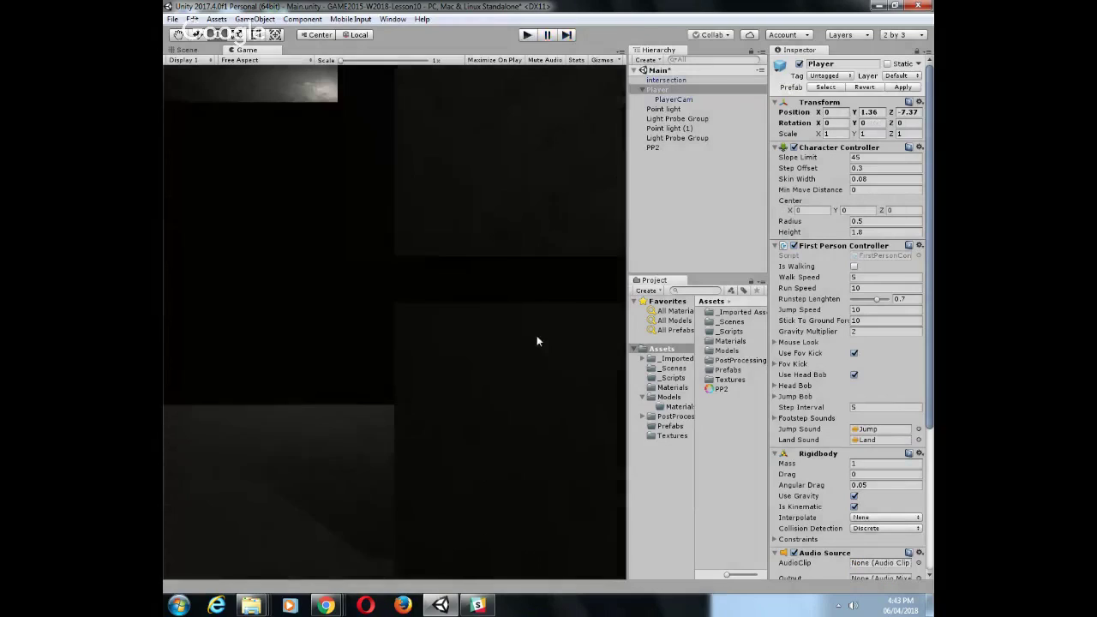
Set the volume blending layer of the PlayerCam's Post Process Layer to PostProcessing
left_click(676, 93)
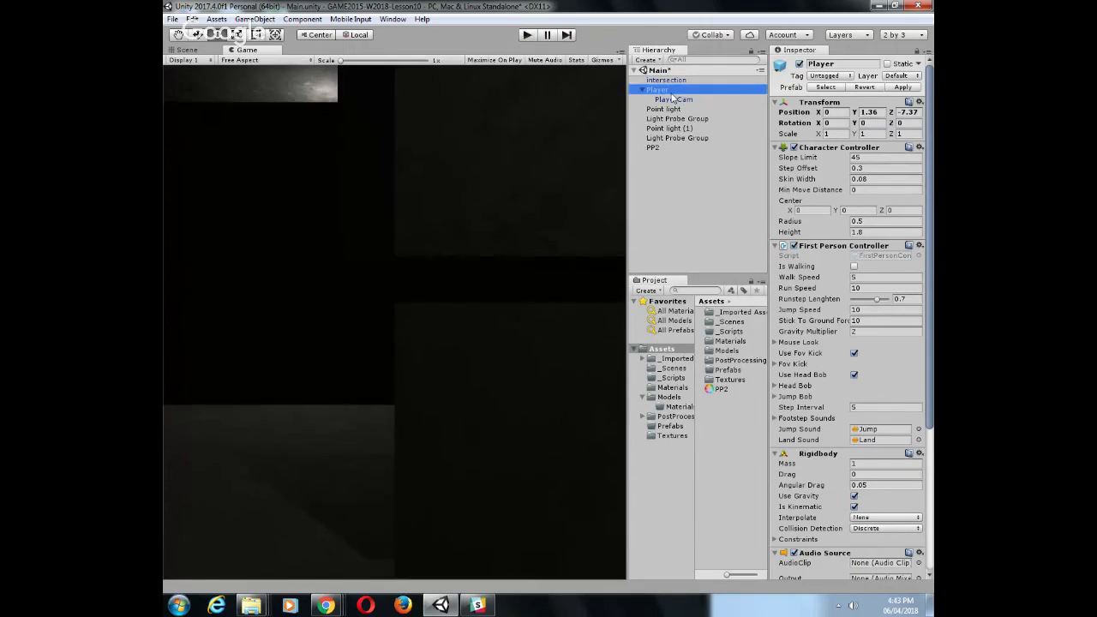
left_click(673, 100)
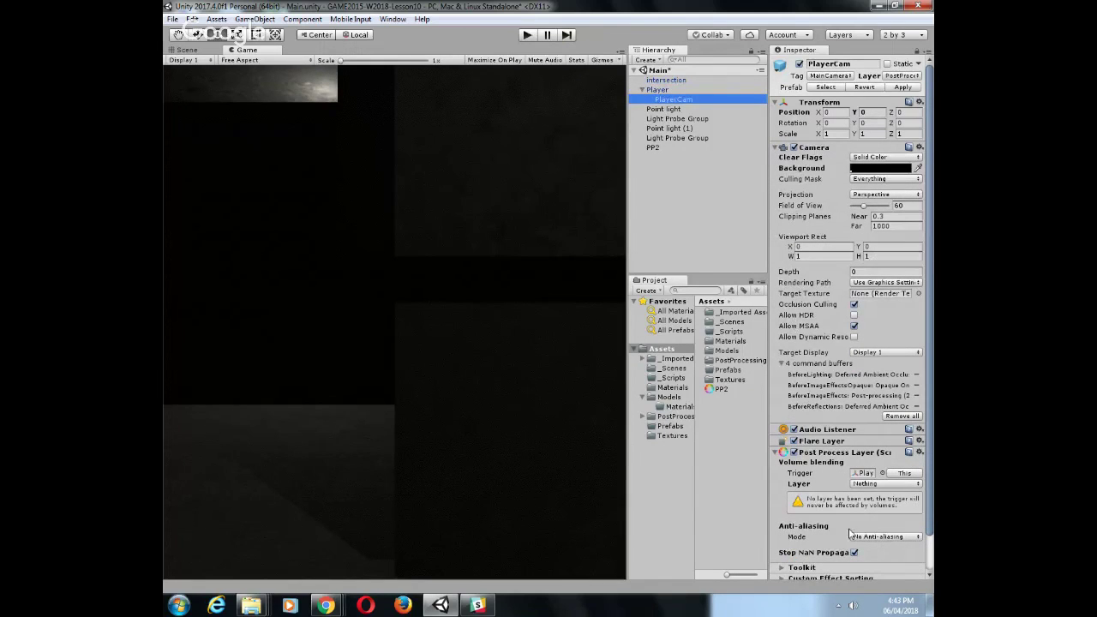
scroll(845, 491, "down", 2)
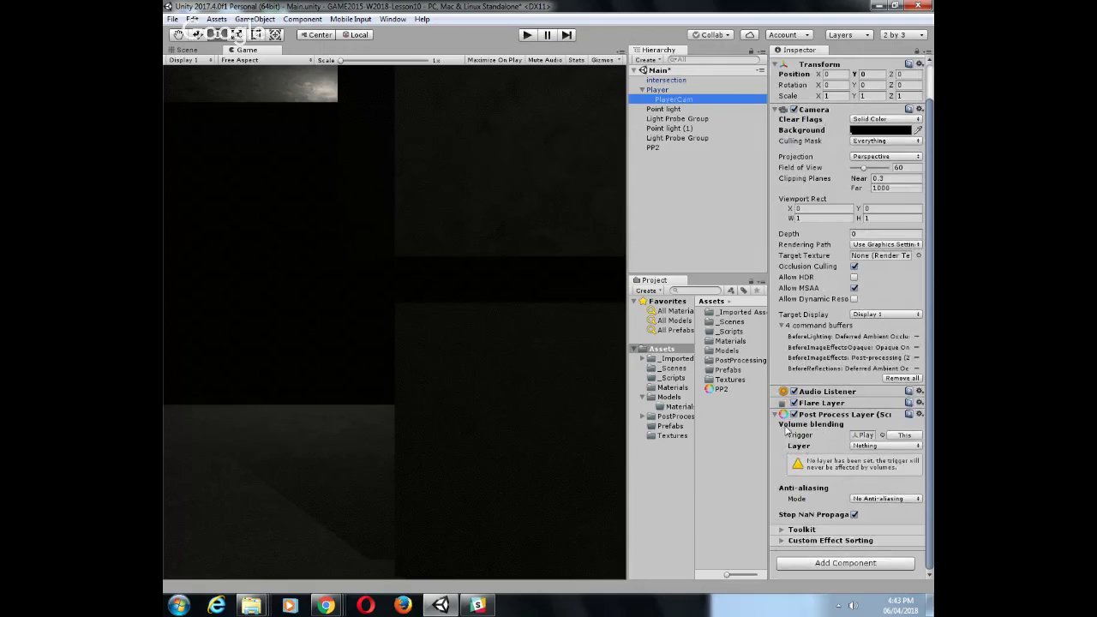
left_click(878, 447)
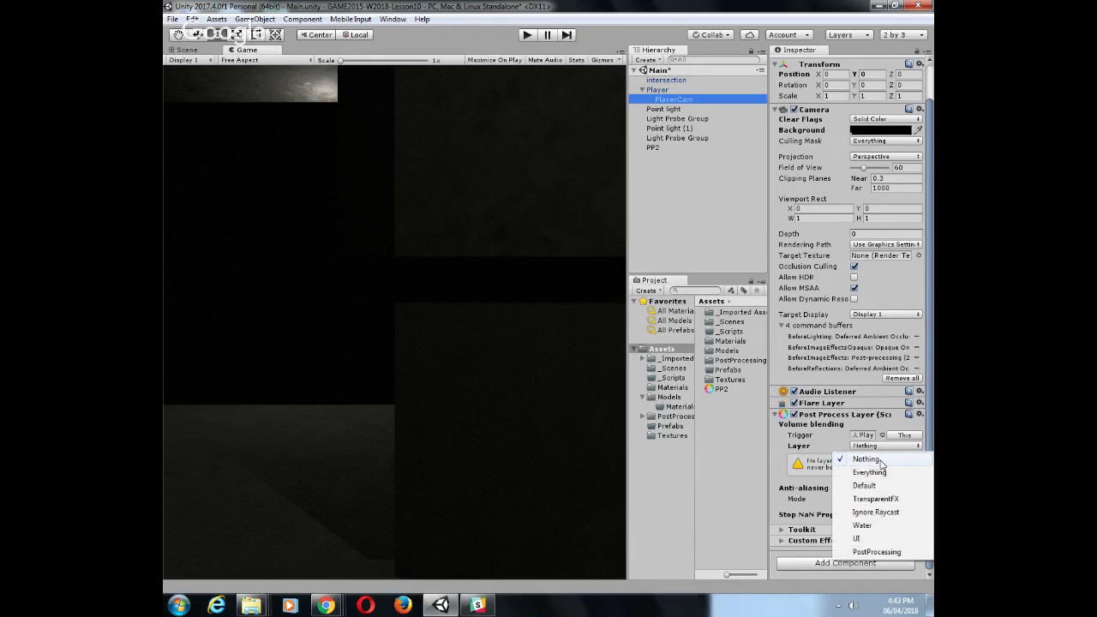
left_click(873, 553)
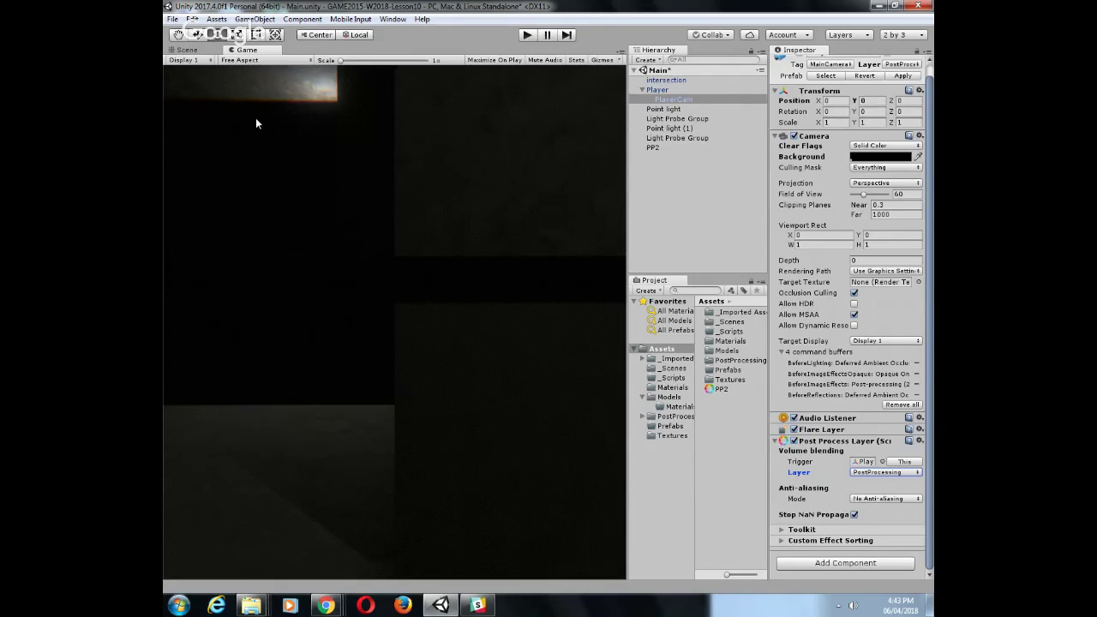
Check the effects in the Scene view and in a play-test, looking at the lit ceiling and wall
left_click(185, 51)
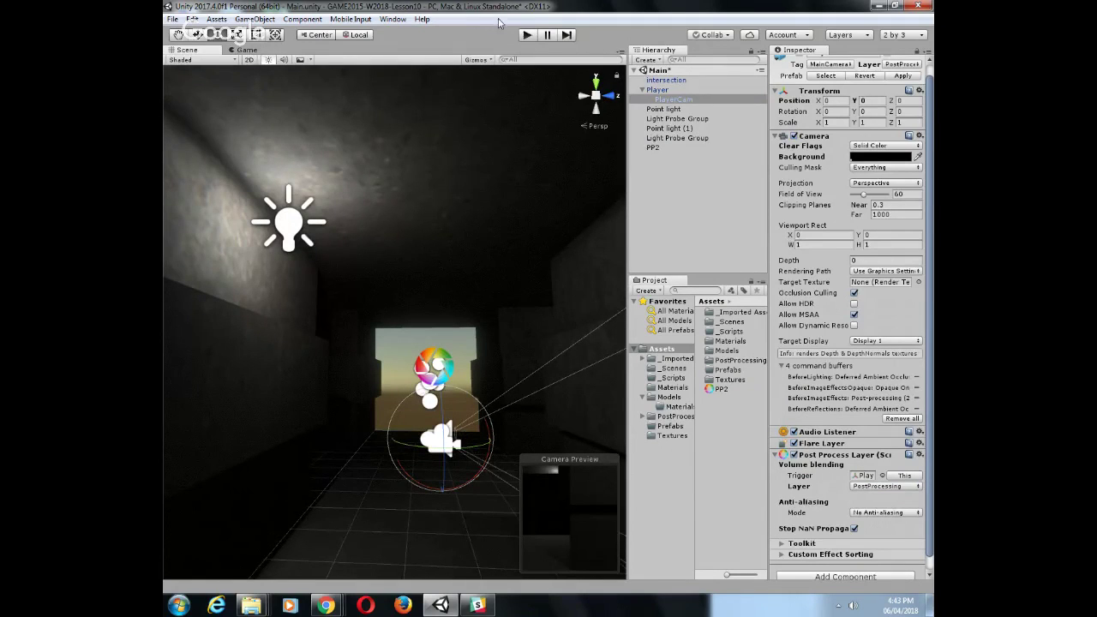
left_click(529, 35)
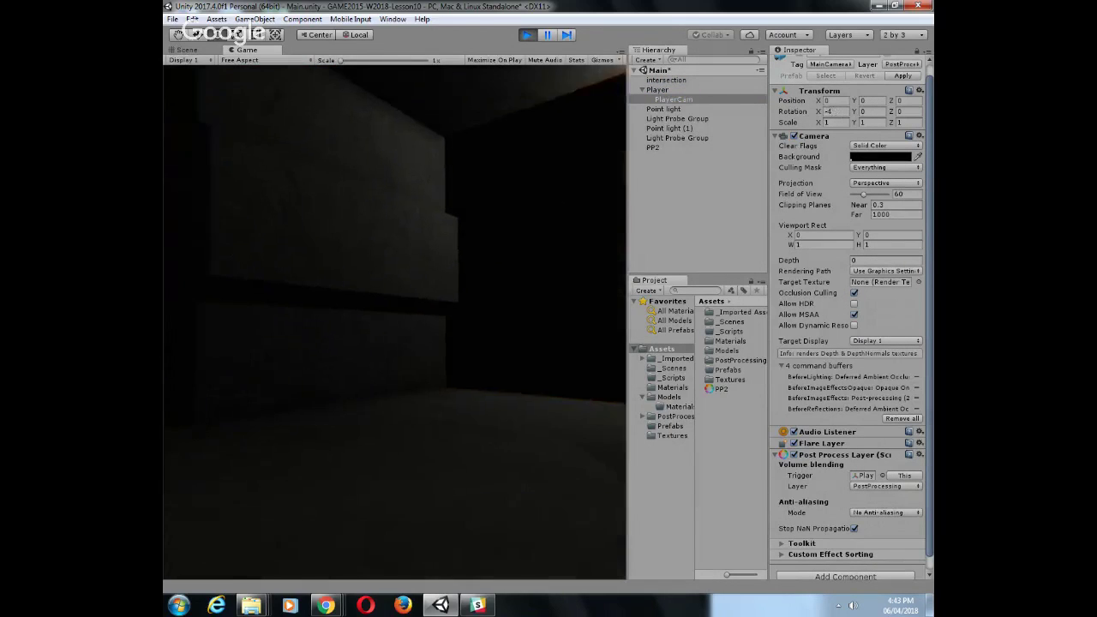
key("w")
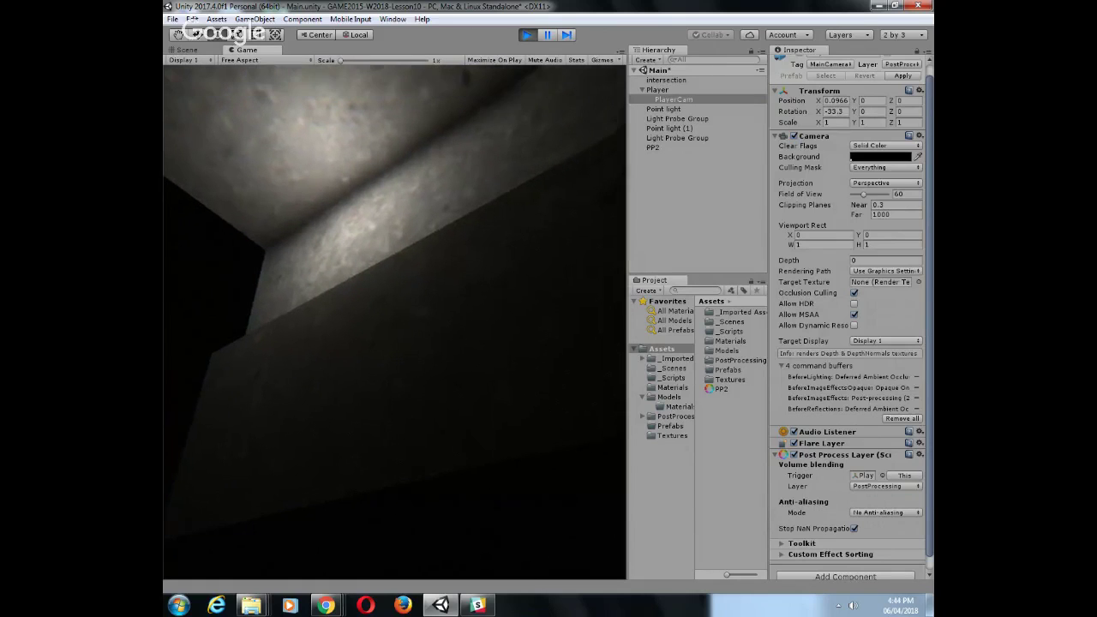
left_click(527, 34)
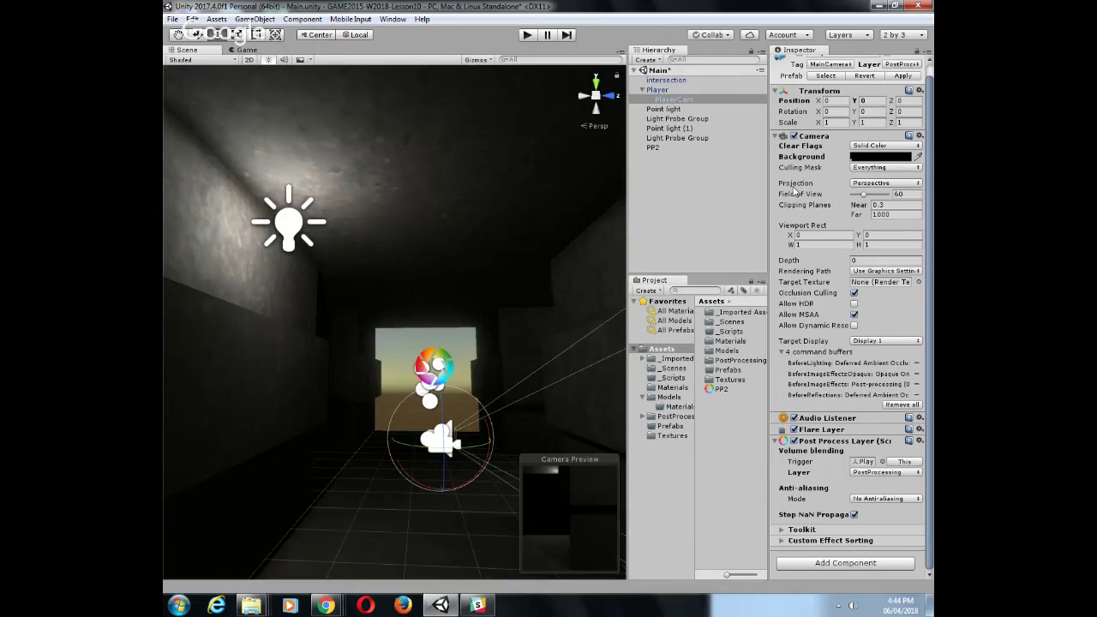
Set PP2's Ambient Occlusion intensity to 0.82 and radius to 2.76, and its Bloom intensity to 2.4 and threshold to 0.44
left_click(652, 147)
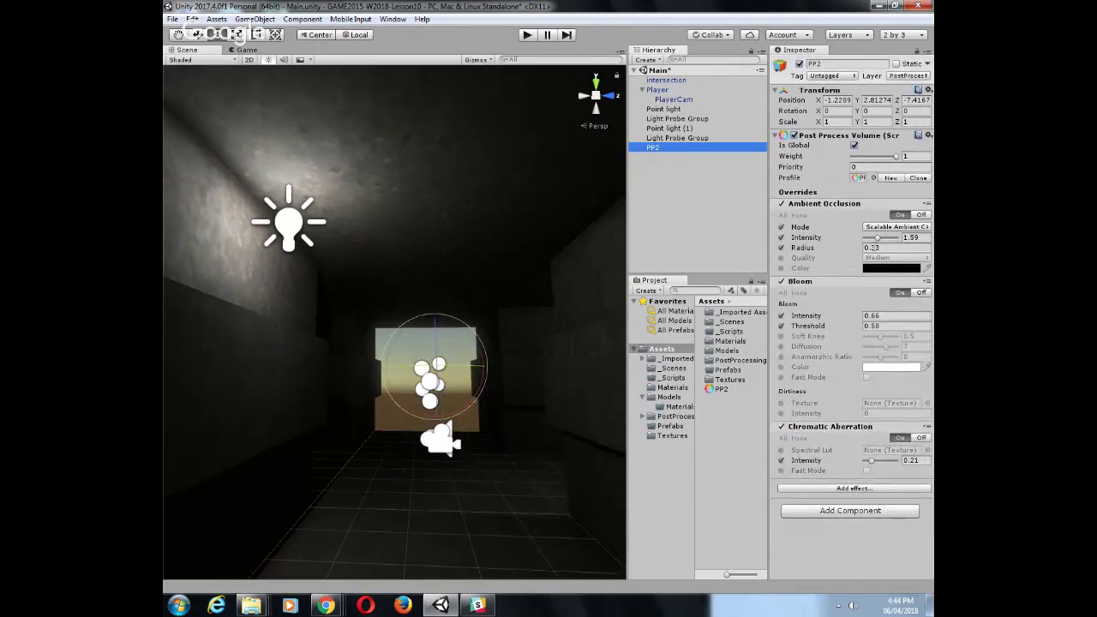
left_click_drag(877, 241, 898, 252)
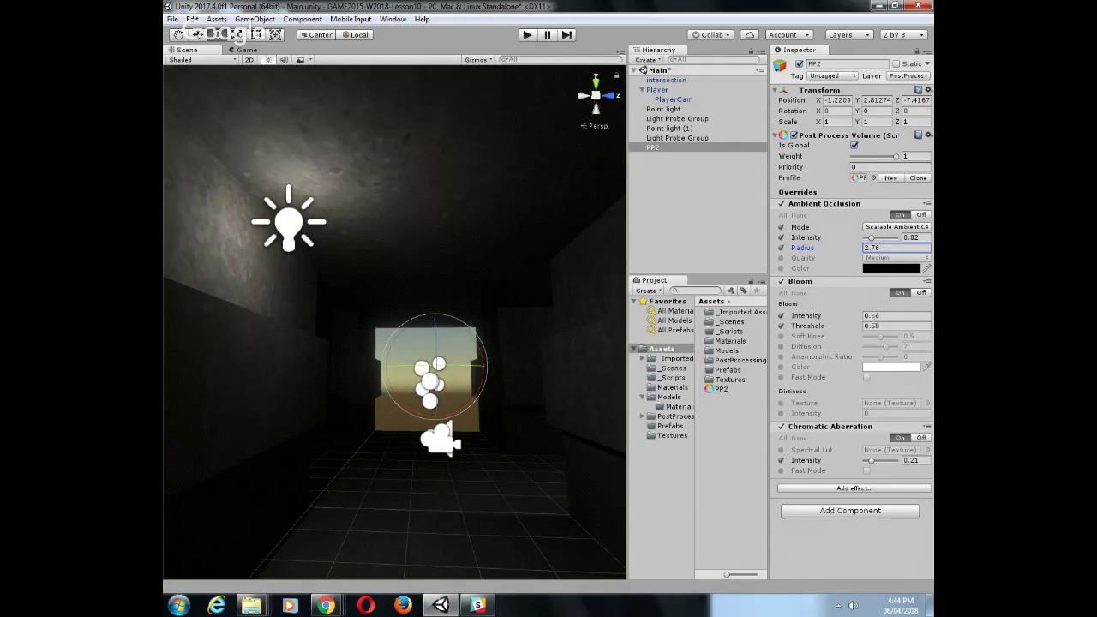
mouse_move(850, 318)
left_mouse_down()
mouse_move(892, 316)
mouse_move(845, 326)
mouse_move(855, 331)
left_mouse_up()
left_click(853, 327)
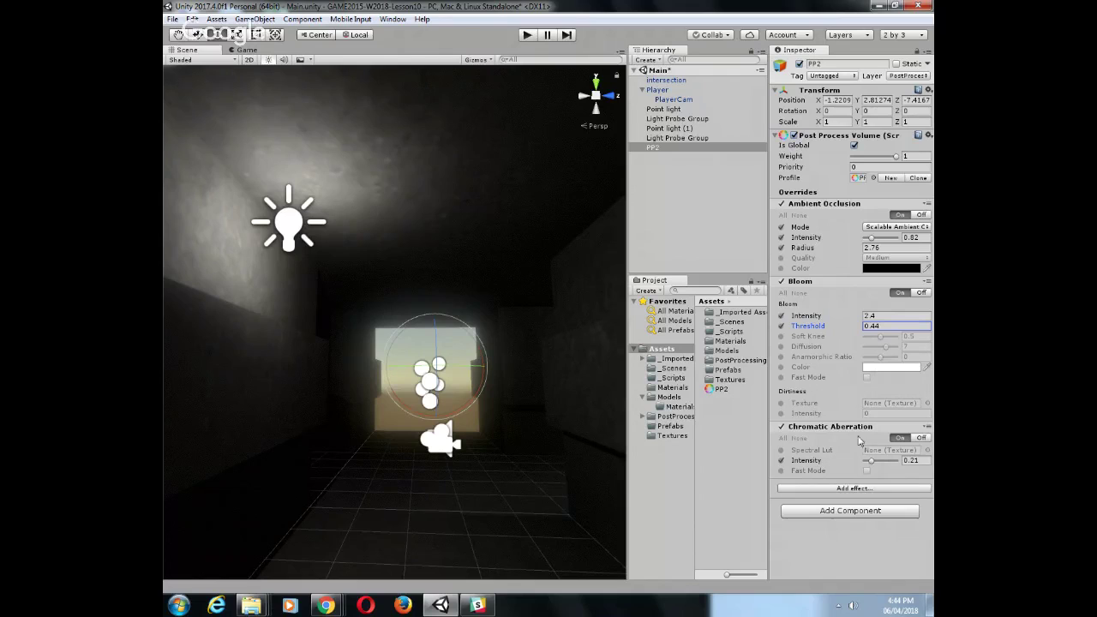
Collapse PP2's Ambient Occlusion and Bloom overrides, set the Chromatic Aberration intensity to 0.29 and play-test the scene
left_click(802, 281)
left_click(815, 204)
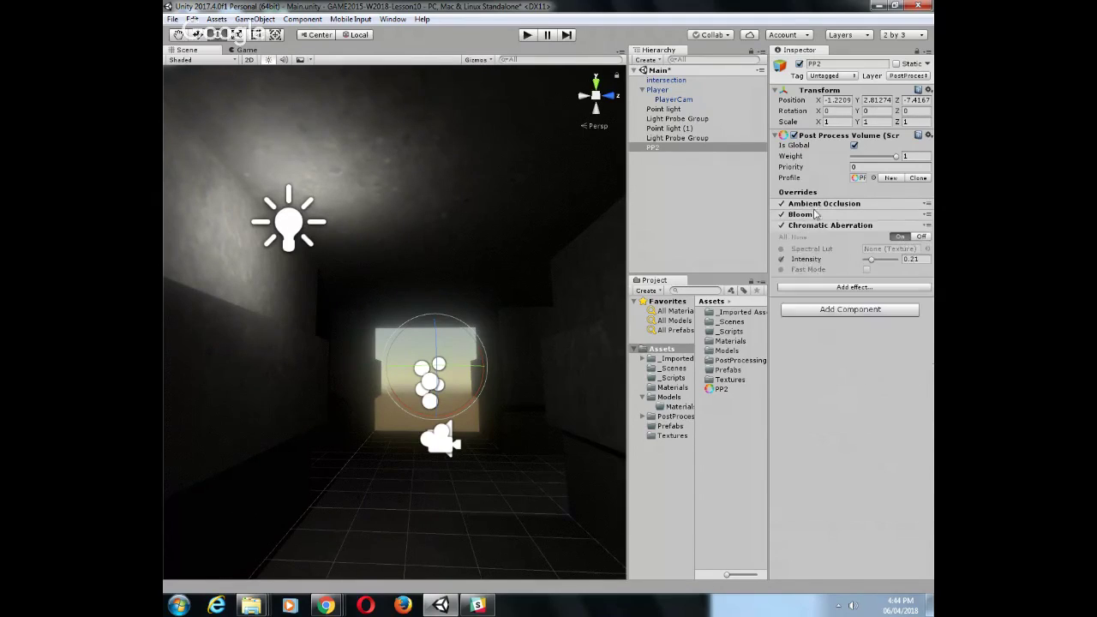
mouse_move(870, 261)
left_mouse_down()
mouse_move(892, 261)
mouse_move(862, 262)
mouse_move(880, 264)
mouse_move(870, 266)
left_mouse_up()
left_click(526, 35)
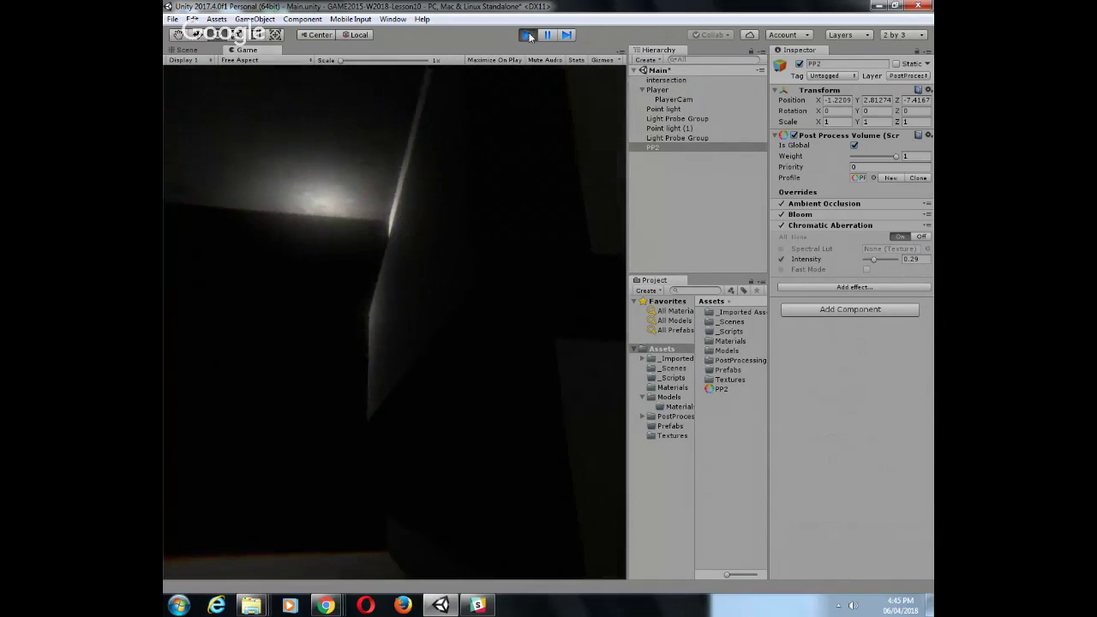
key("ctrl+p")
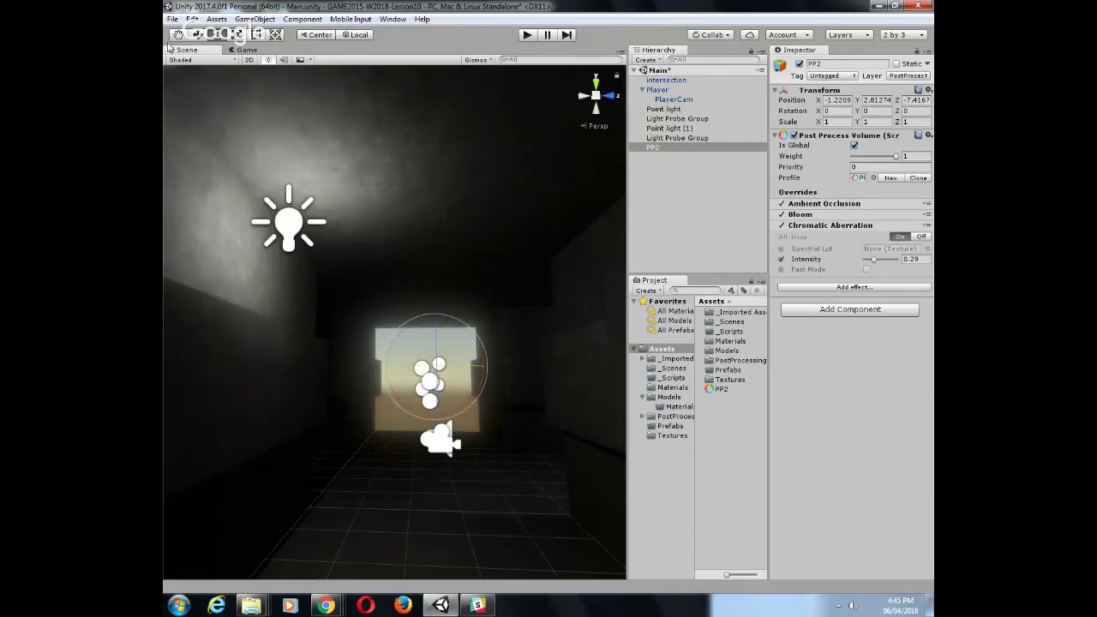
Remove the Default-Skybox material from the scene's environment lighting settings and close the Lighting window
left_click(392, 19)
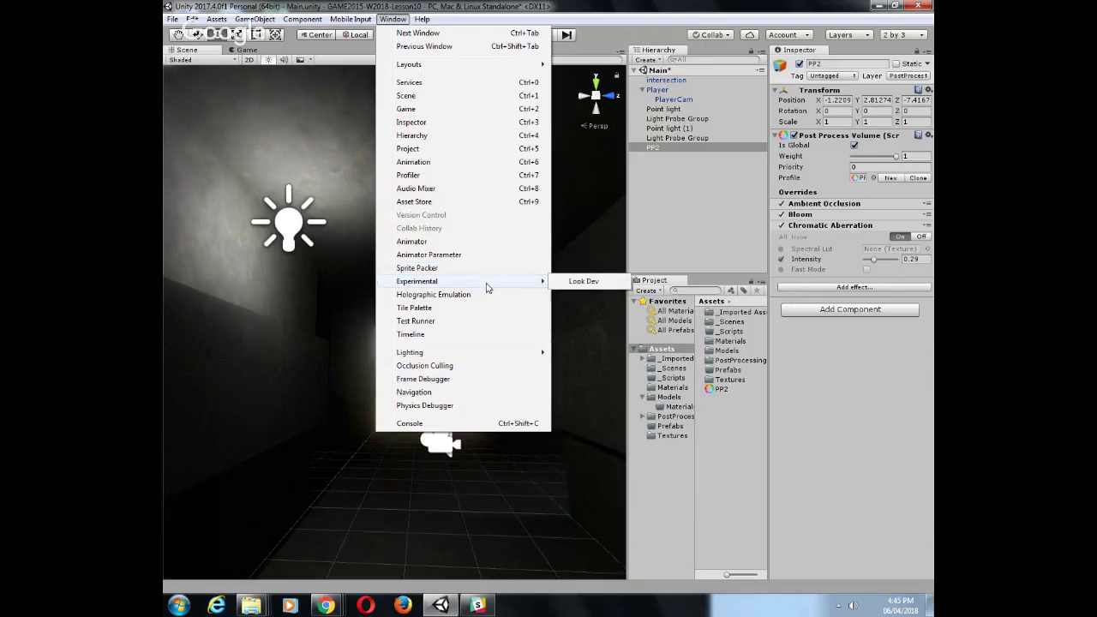
mouse_move(417, 352)
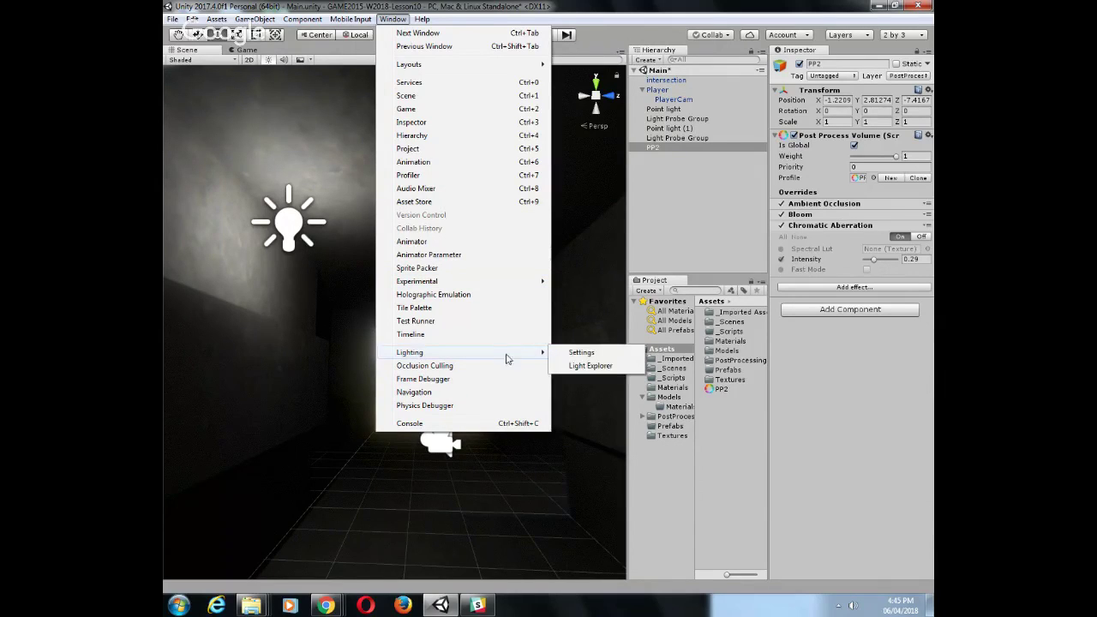
left_click(600, 354)
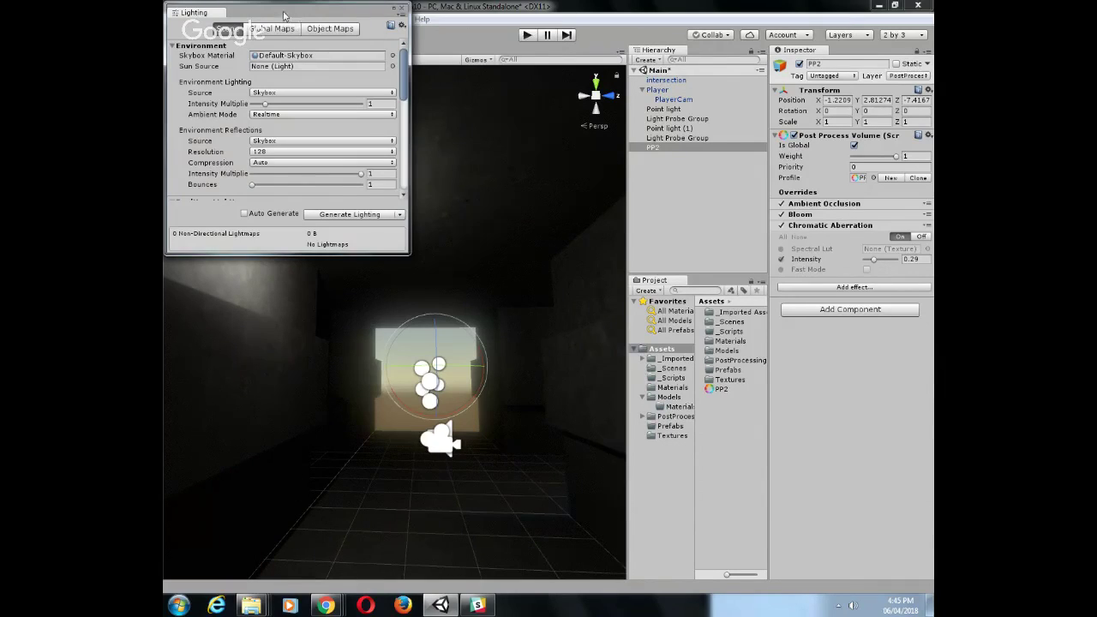
left_click_drag(283, 15, 401, 82)
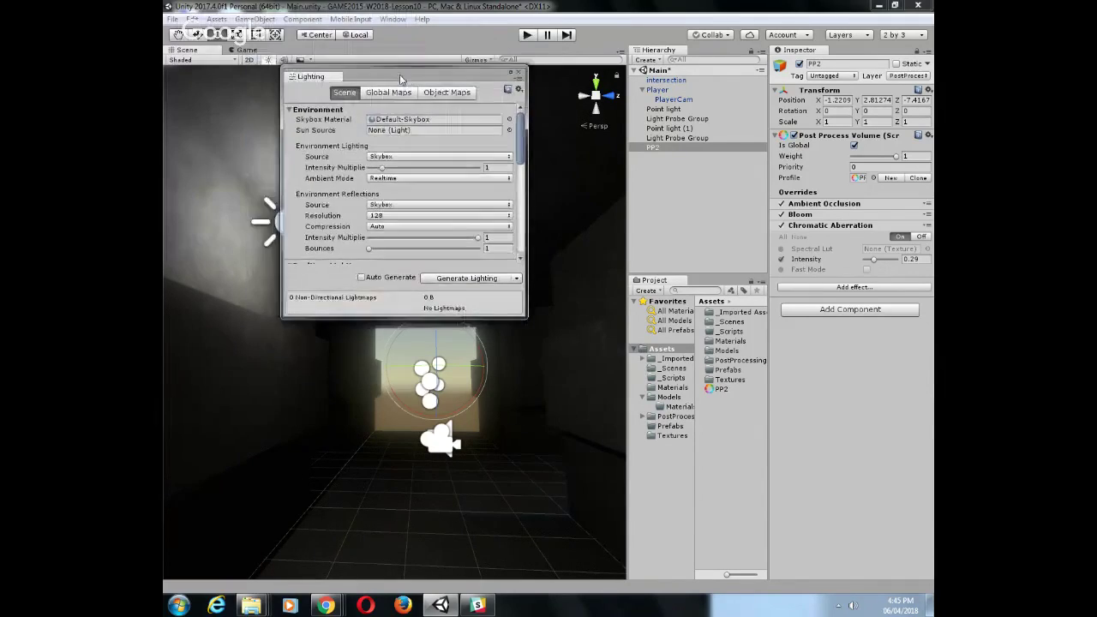
left_click(432, 122)
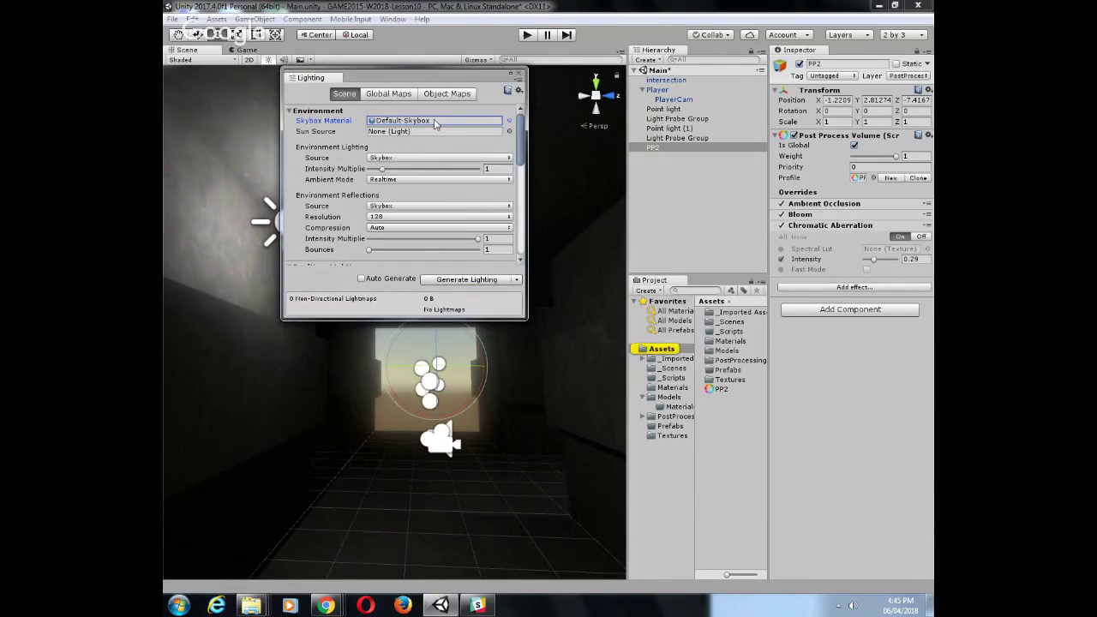
key("Delete")
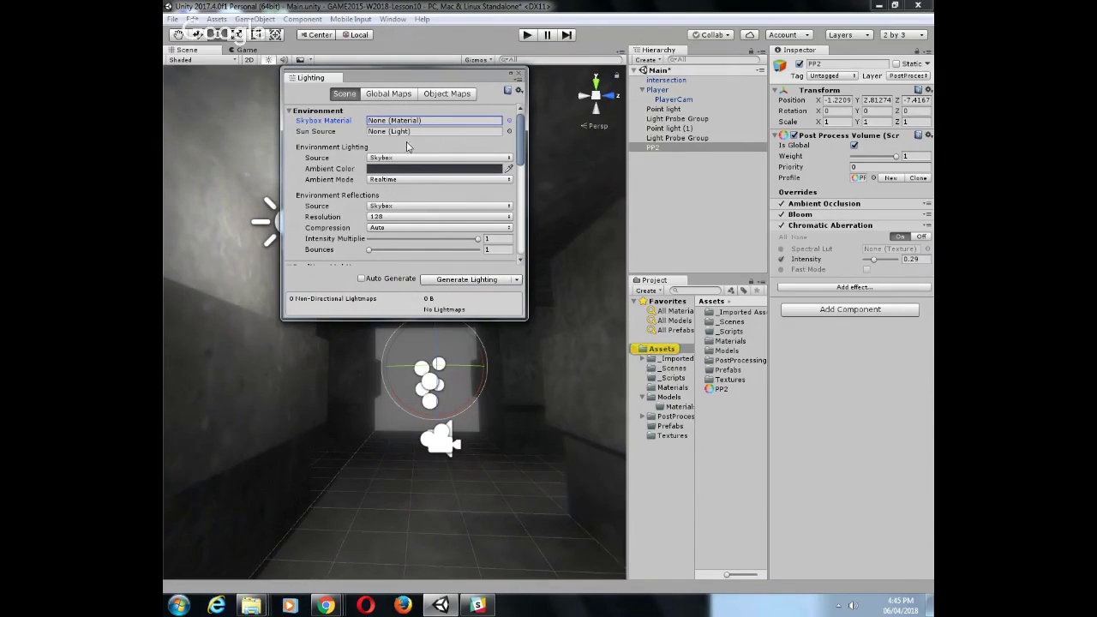
left_click(519, 75)
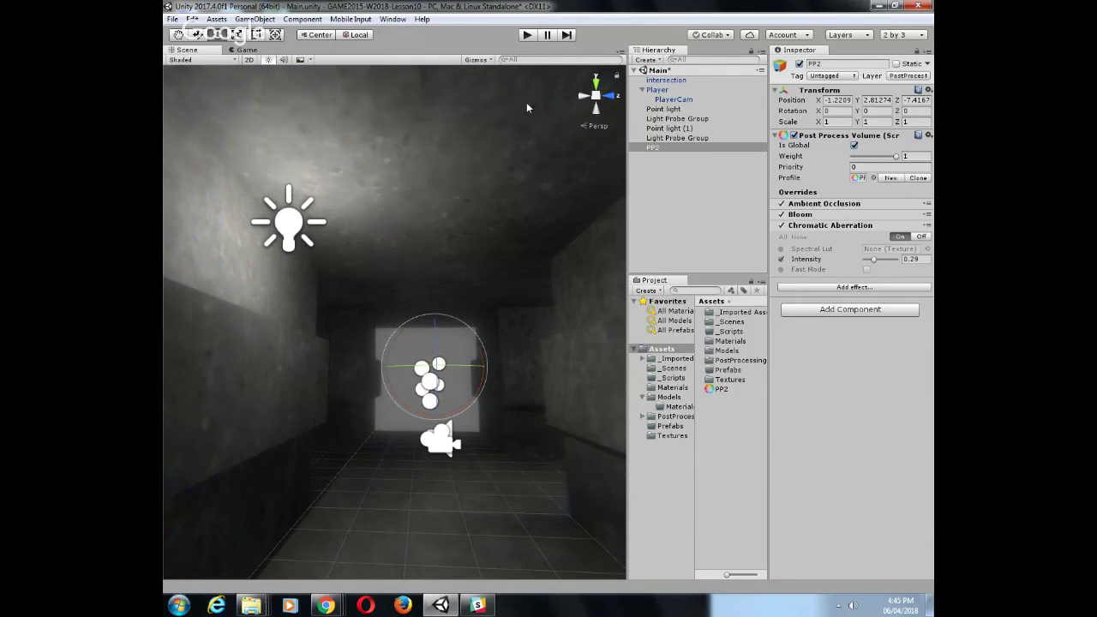
Play-test the scene, inspect the Player and the intersection mesh in the Scene view while it runs, and stop playing
left_click(528, 35)
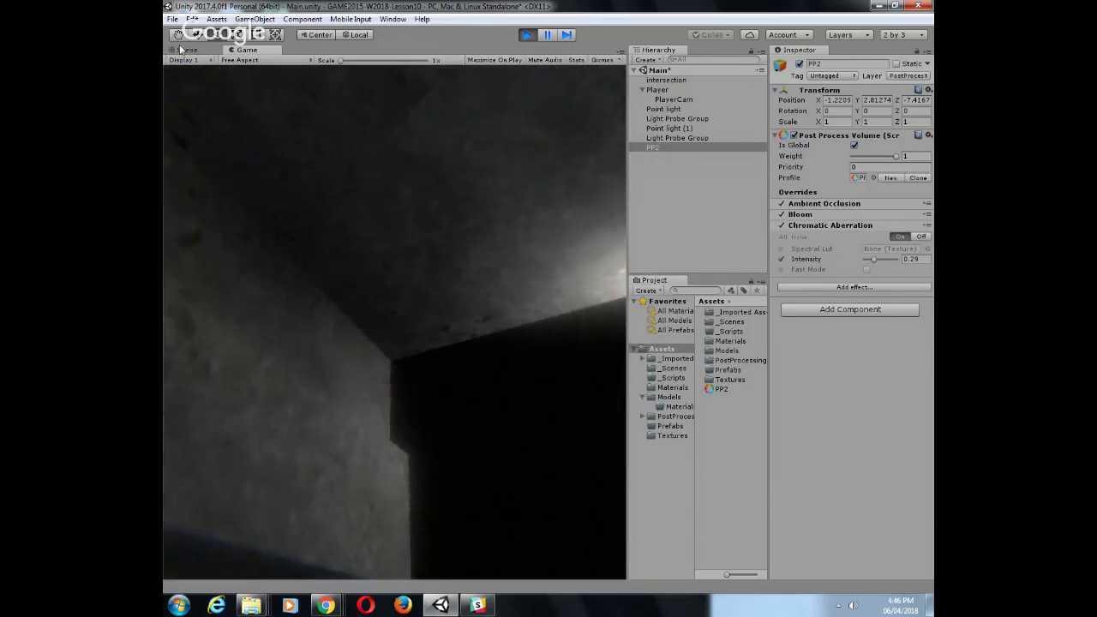
left_click(186, 50)
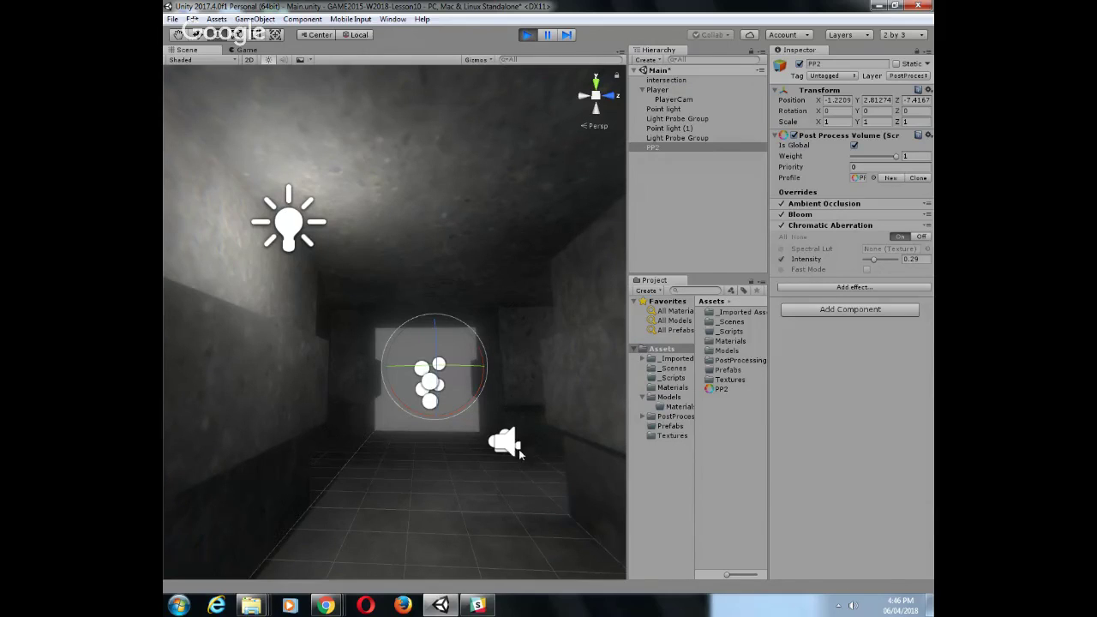
left_click(658, 90)
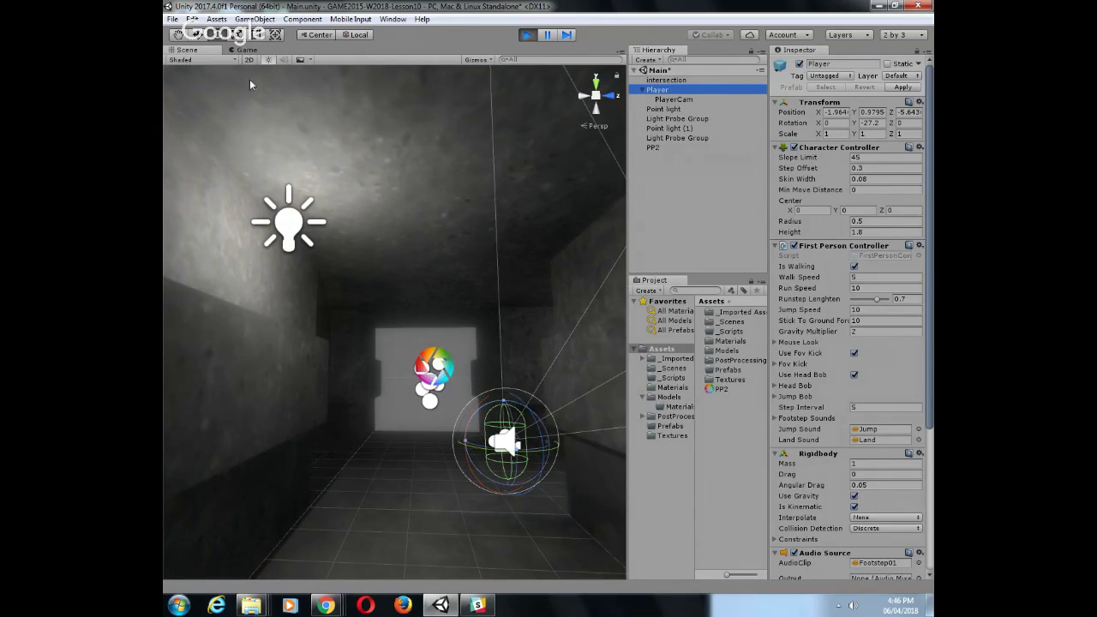
right_click_drag(401, 244, 391, 207)
left_click(427, 176)
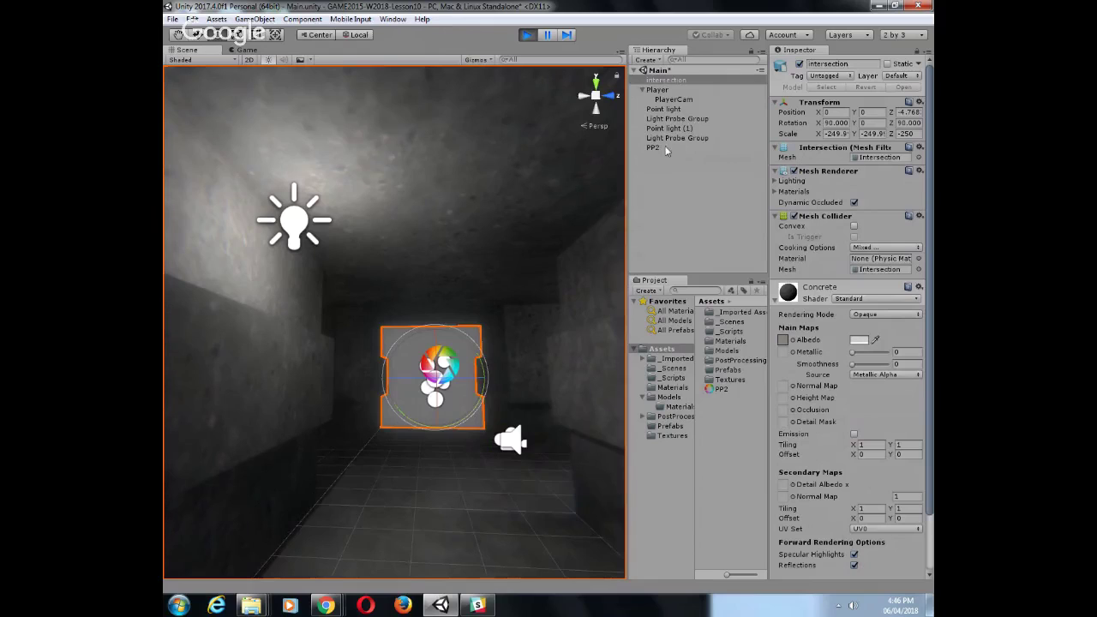
left_click(669, 81)
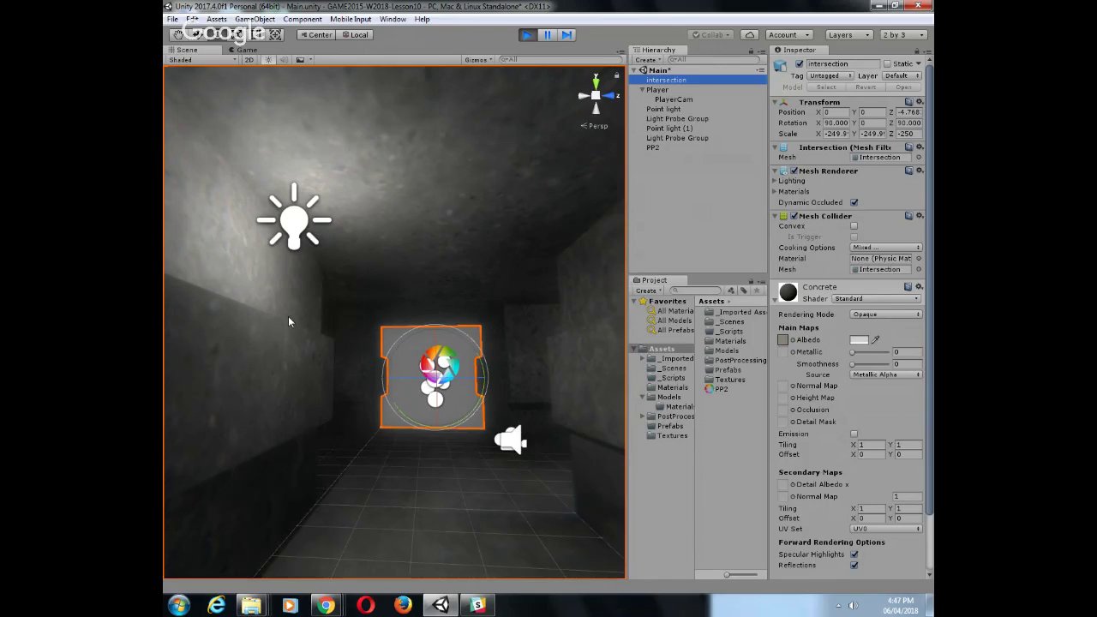
left_click(528, 36)
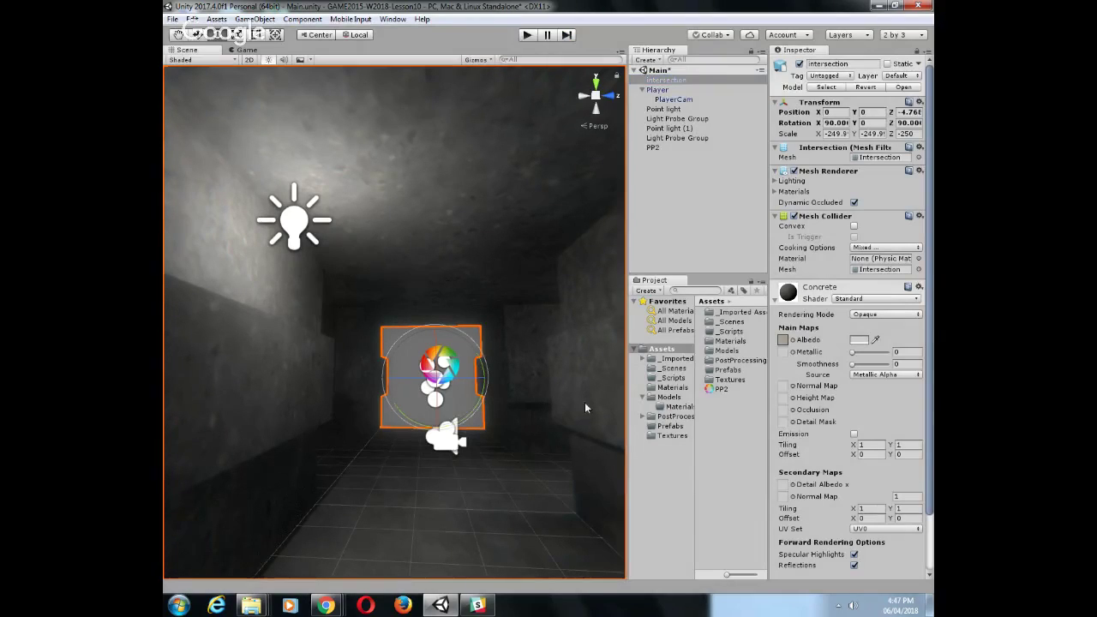
scroll(509, 376, "down", 8)
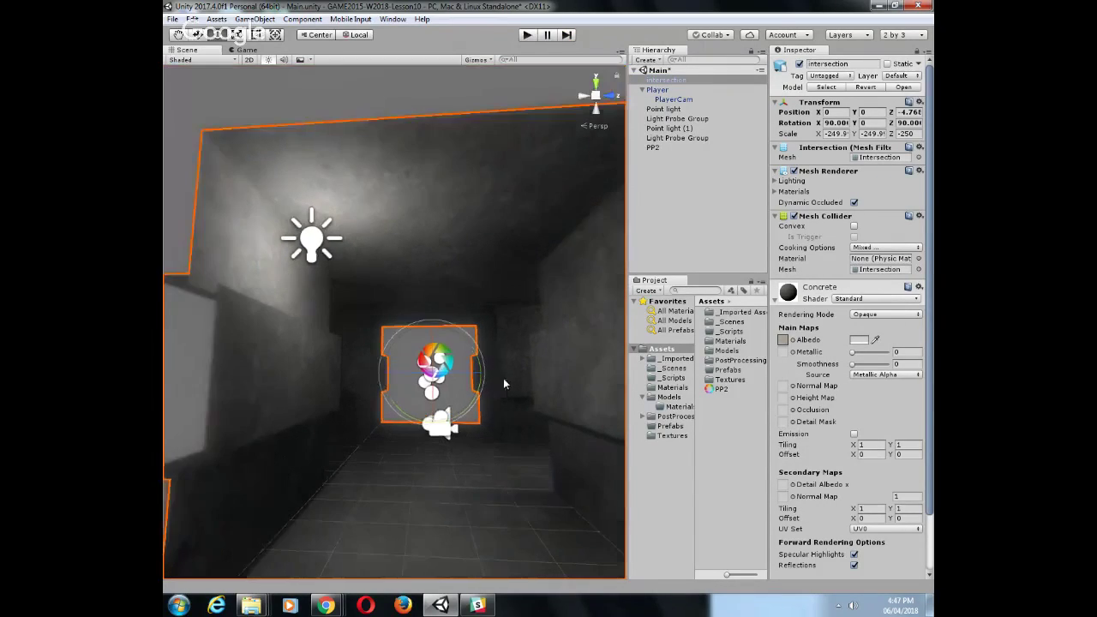
left_click_drag(463, 385, 406, 423)
scroll(405, 423, "down", 4)
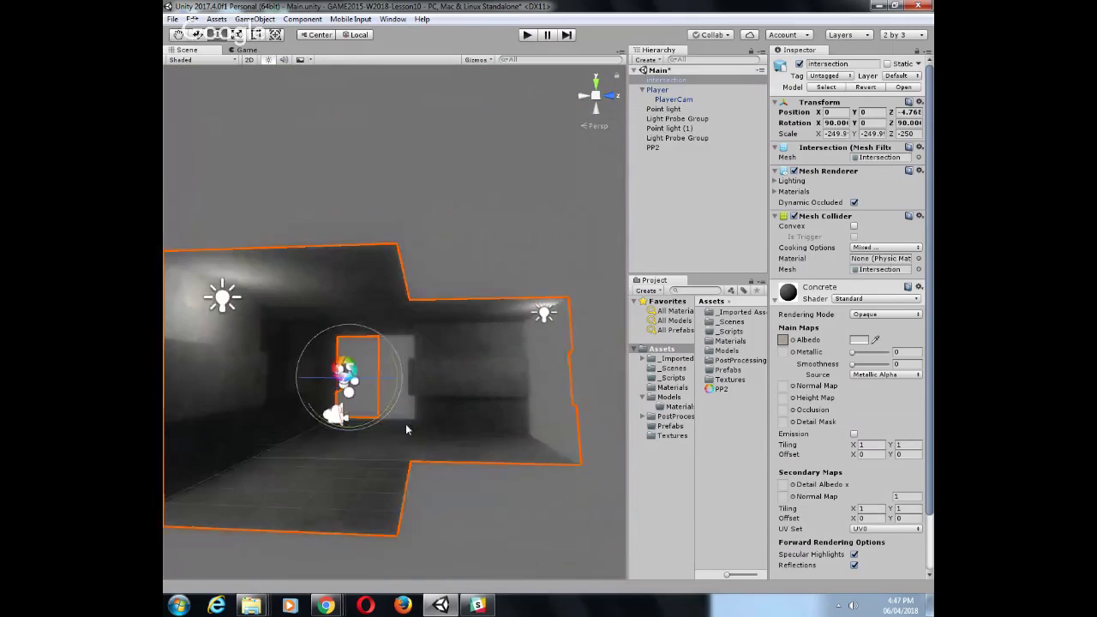
left_click_drag(491, 353, 526, 509)
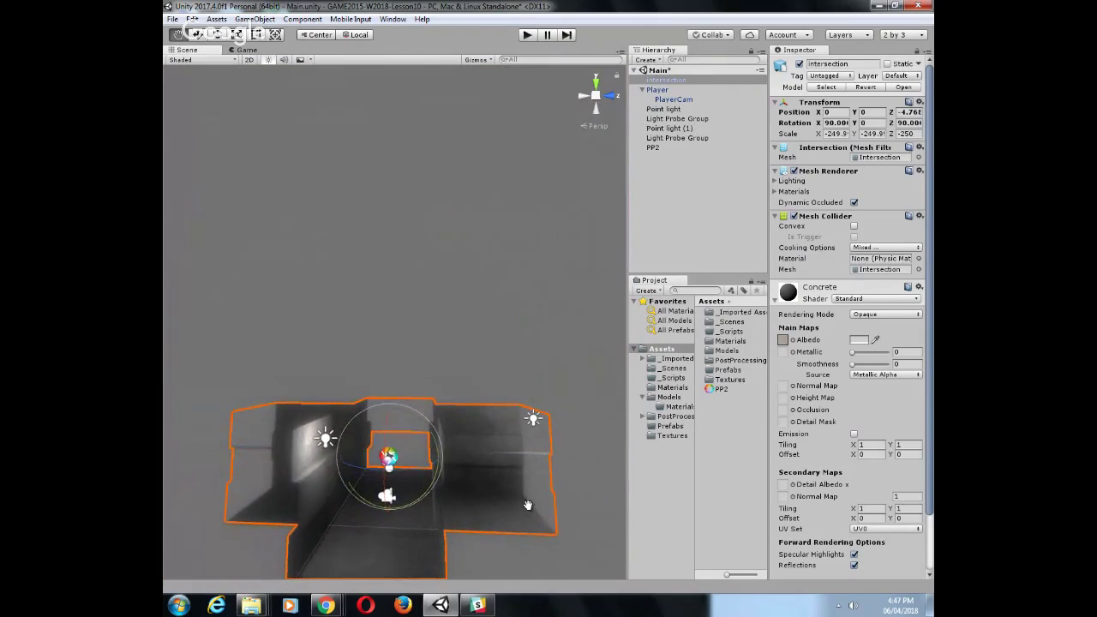
scroll(484, 465, "down", 2)
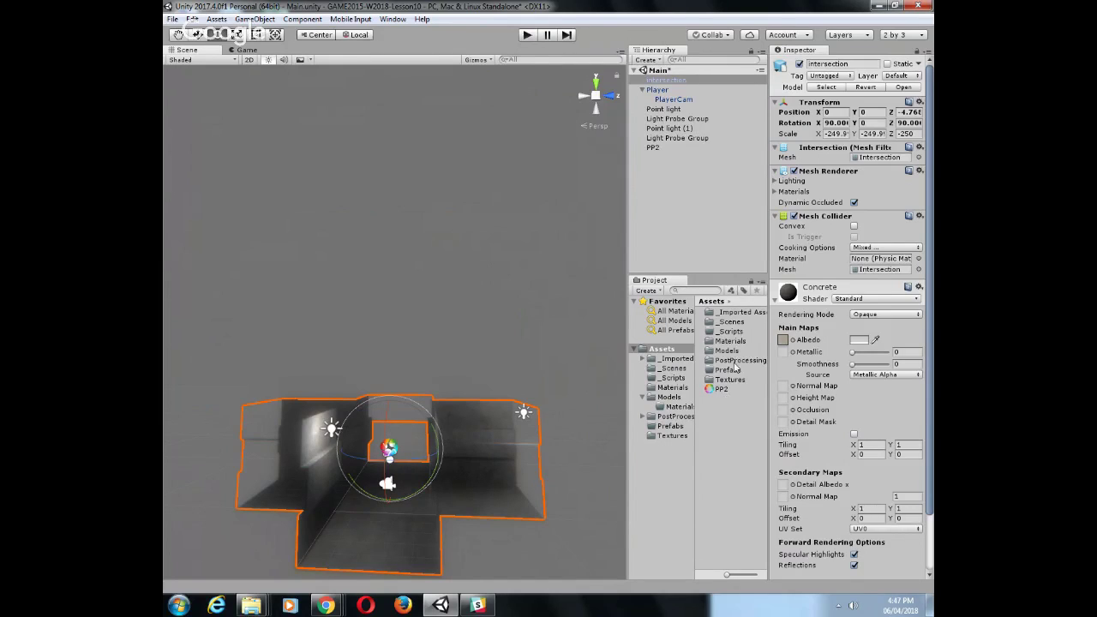
right_click(718, 440)
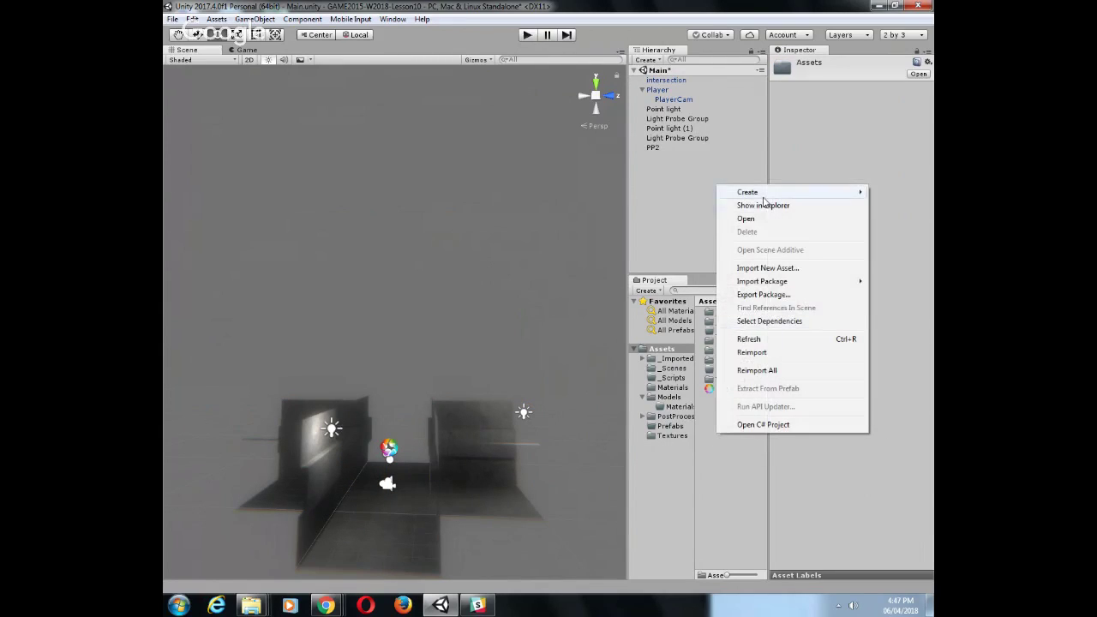
mouse_move(746, 192)
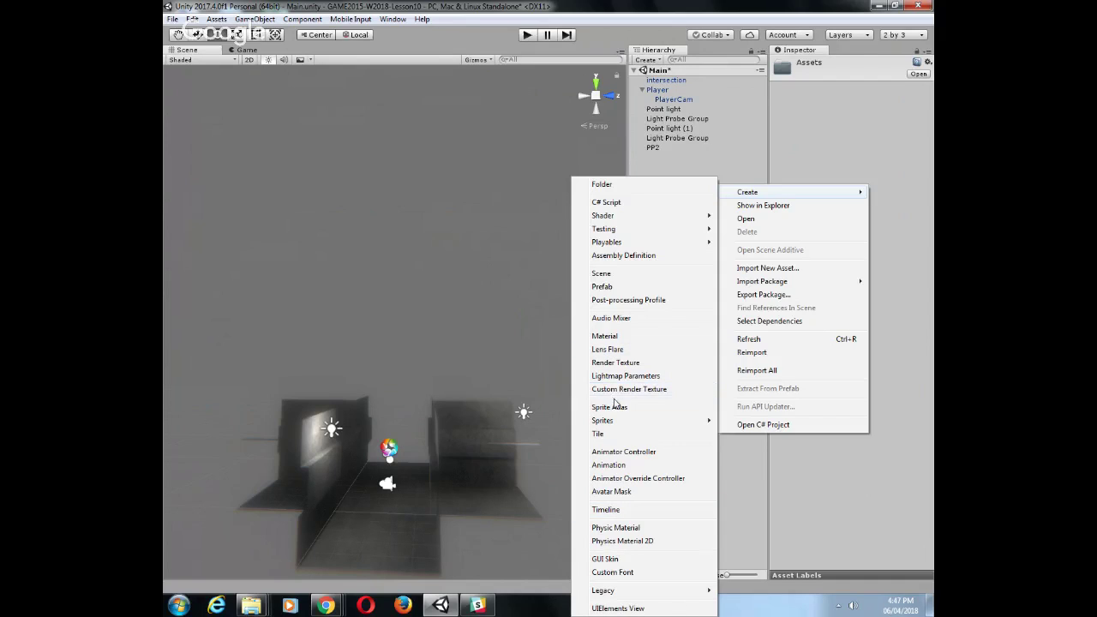
left_click(742, 463)
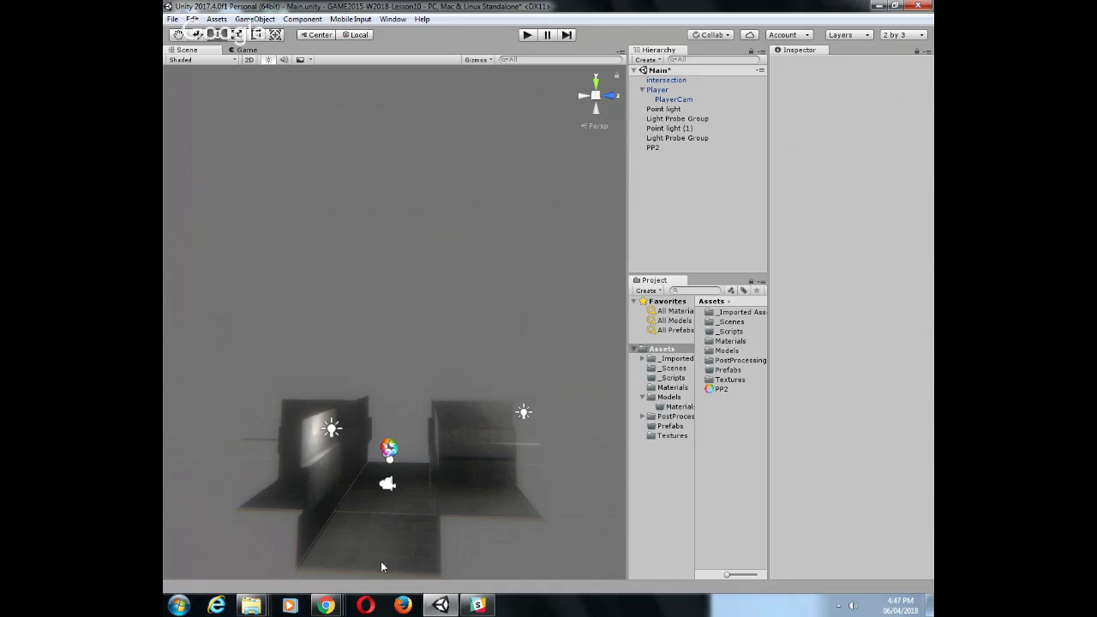
right_click_drag(382, 565, 432, 568)
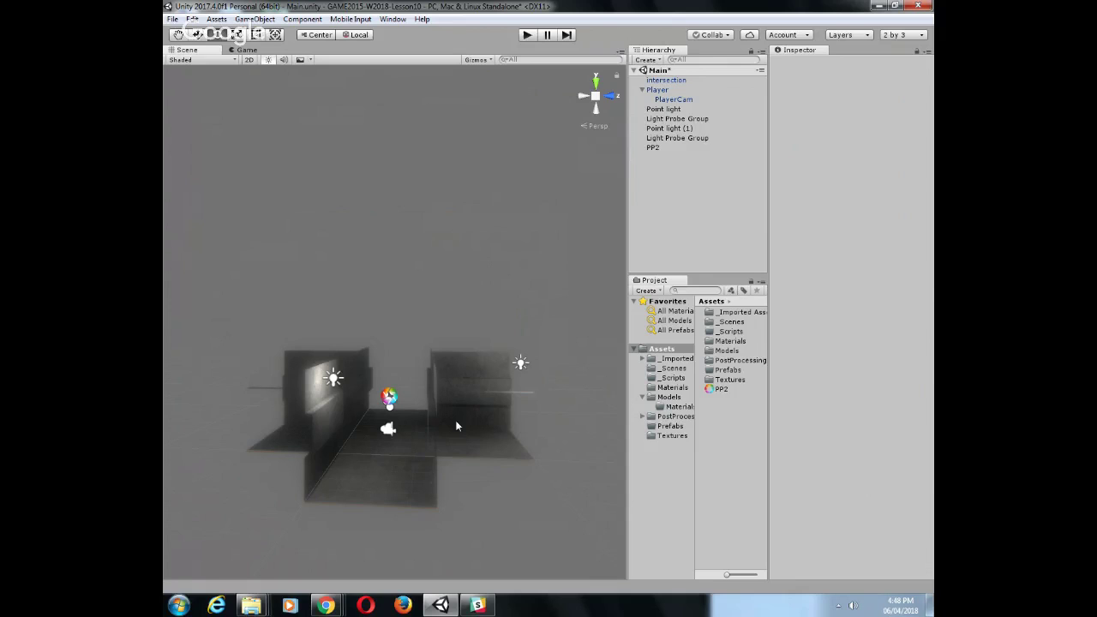
scroll(436, 424, "up", 5)
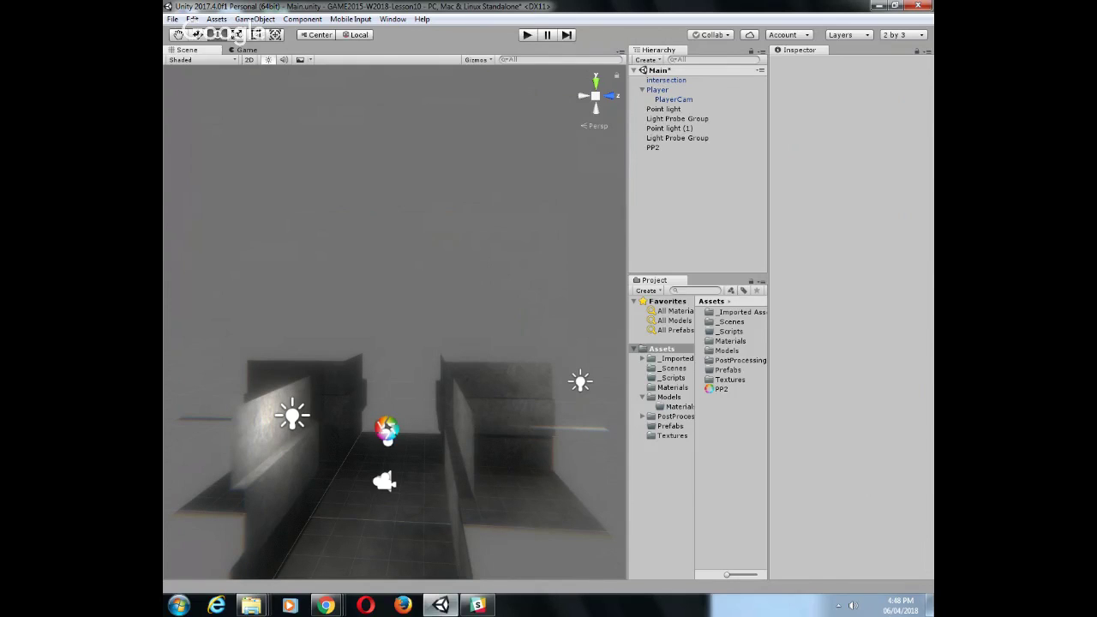
left_click(178, 605)
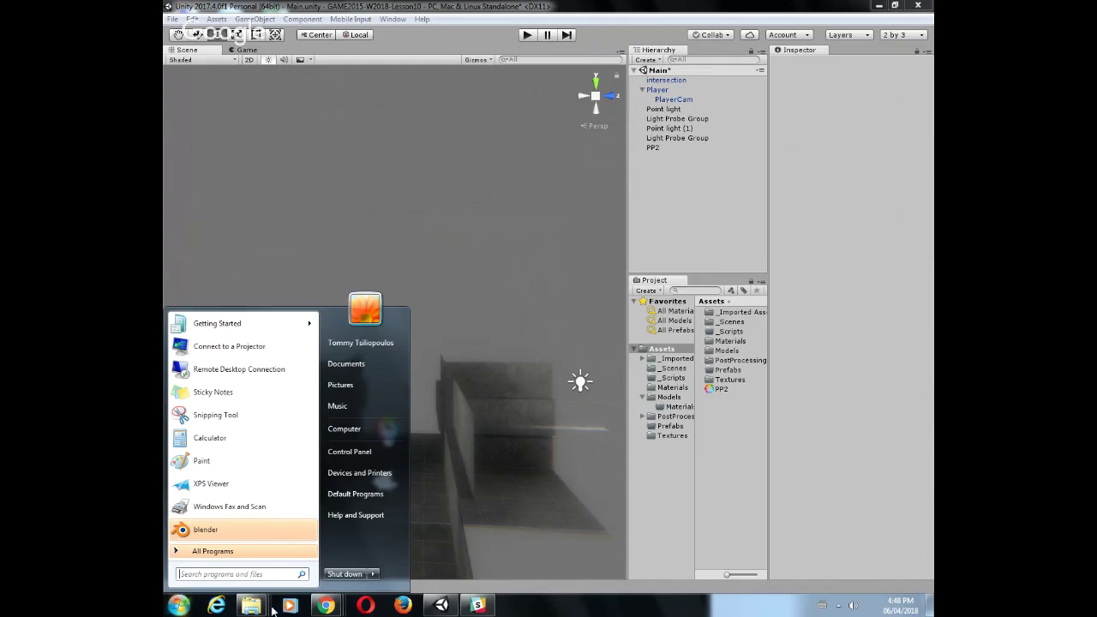
left_click(253, 609)
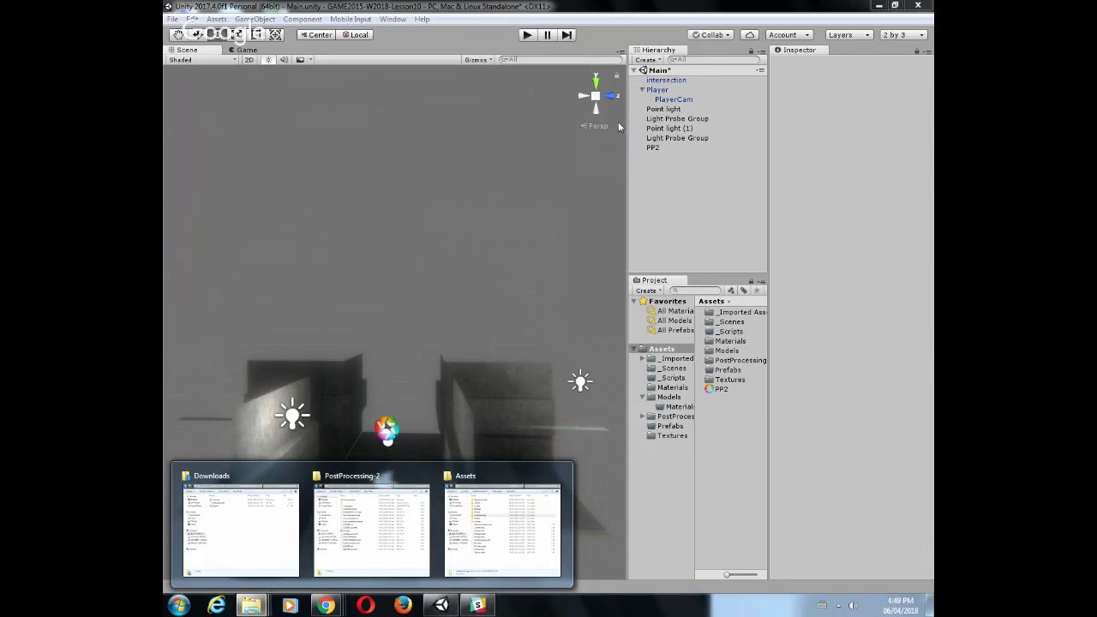
Set the PlayerCam's rendering path to Deferred, disable Allow MSAA and play-test the scene
left_click(674, 99)
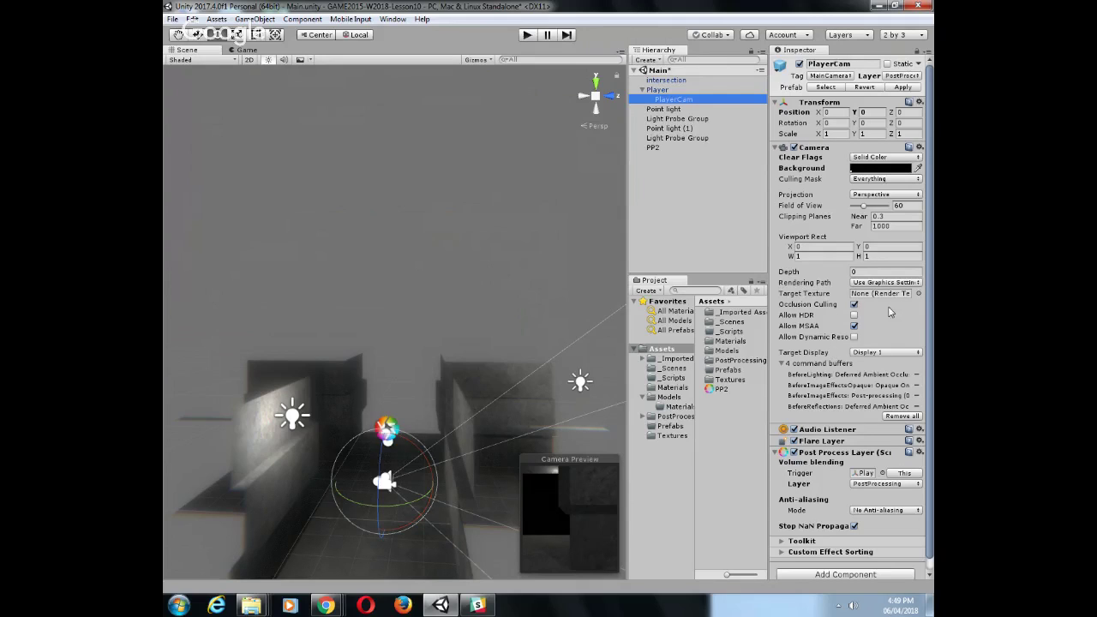
left_click(871, 283)
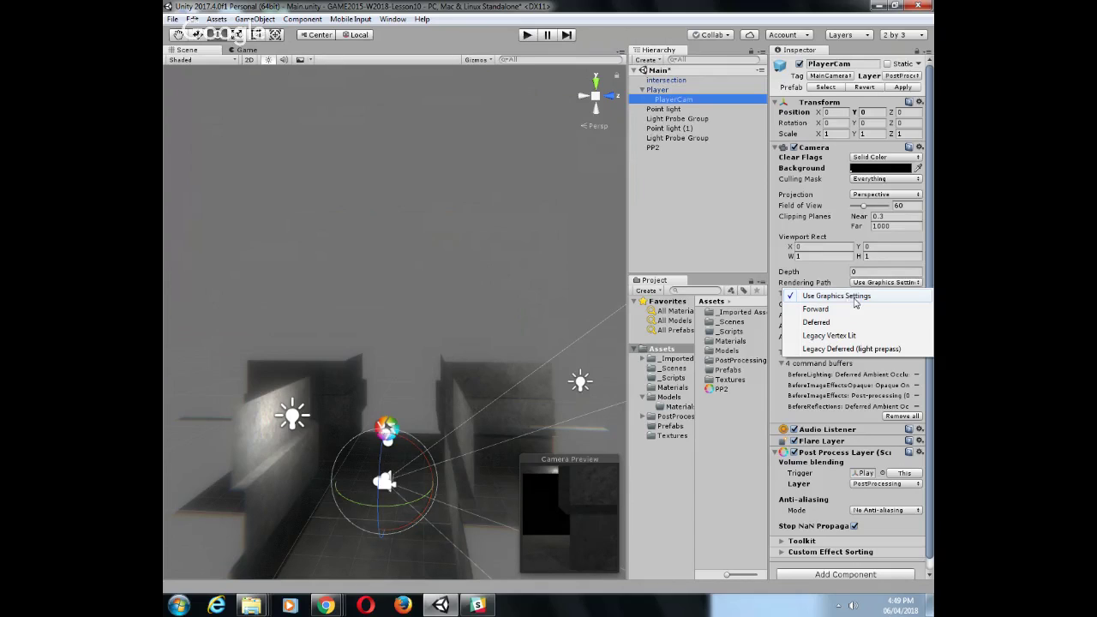
left_click(827, 323)
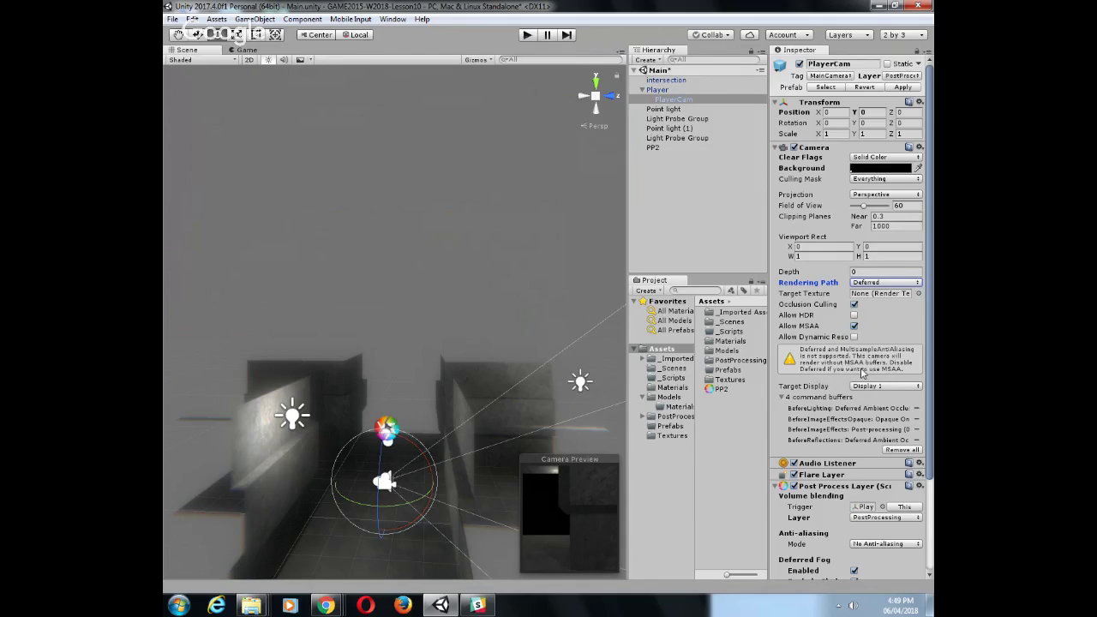
left_click(853, 325)
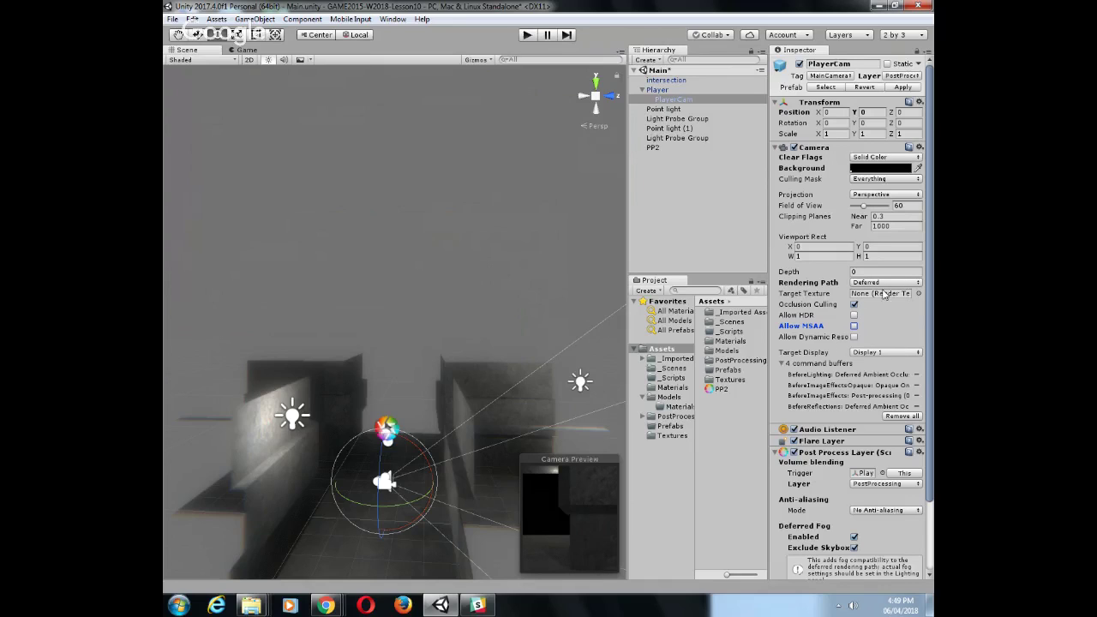
left_click(527, 34)
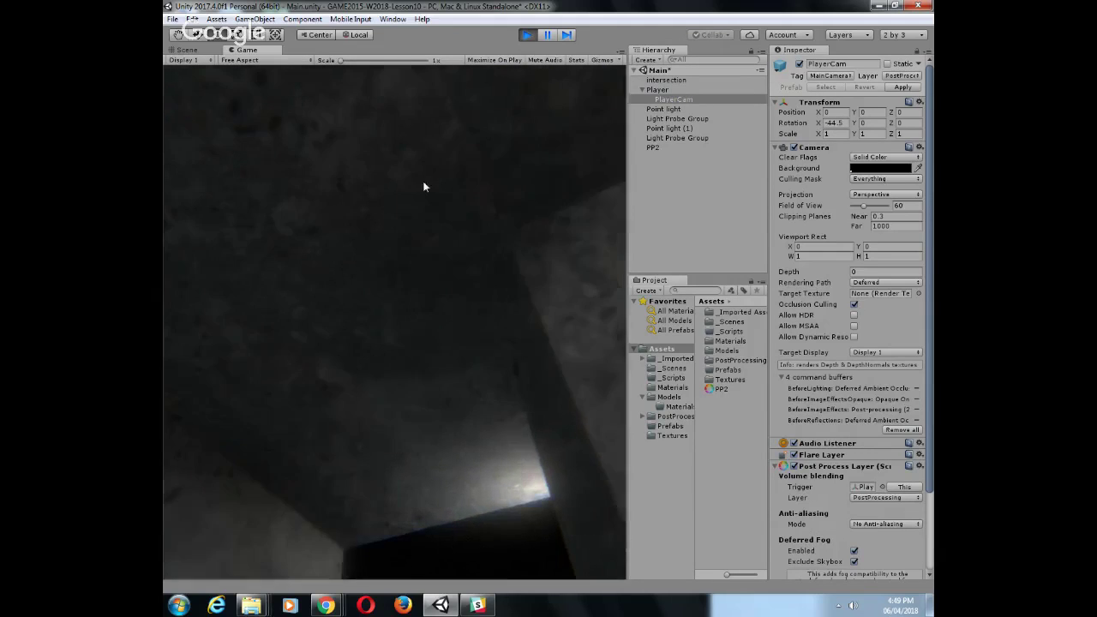
left_click(526, 35)
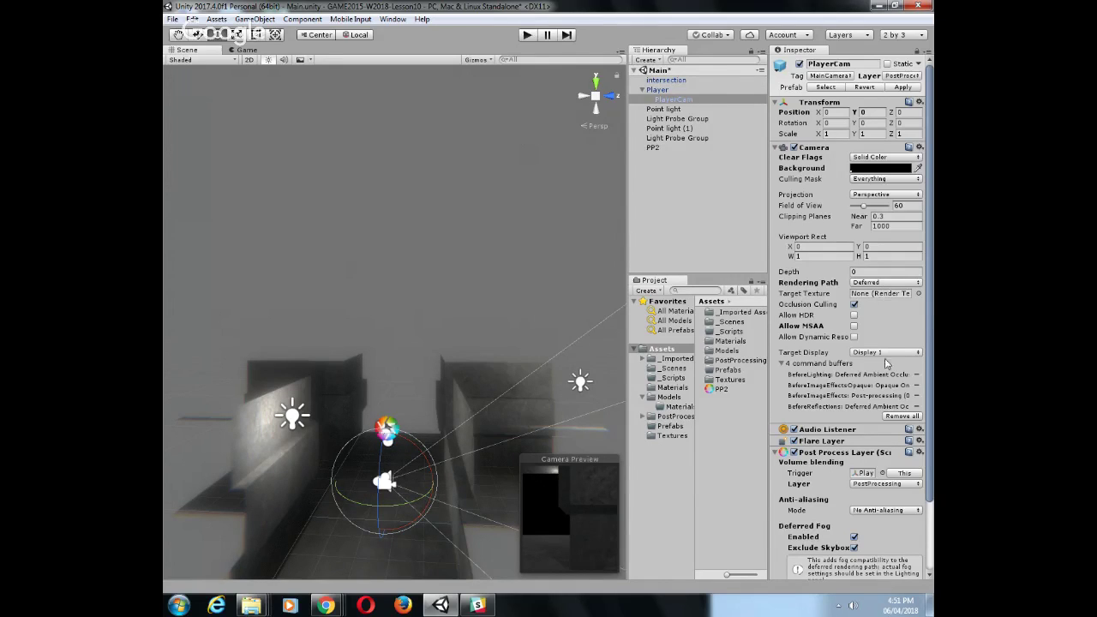
Return the PlayerCam's rendering path to Use Graphics Settings and re-enable Allow MSAA
left_click(868, 283)
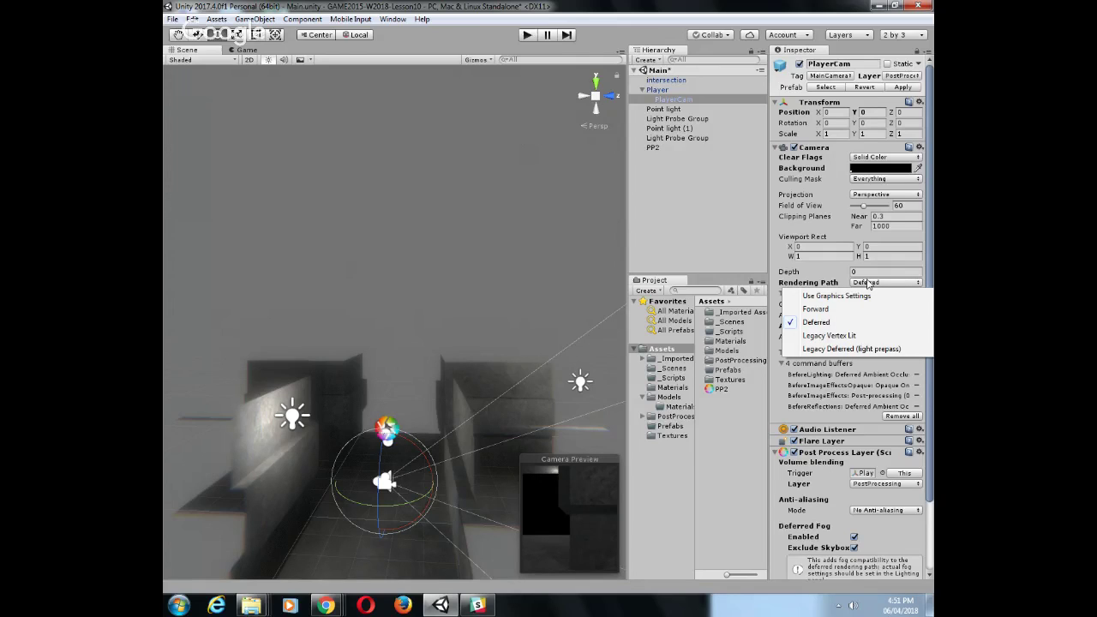
left_click(809, 298)
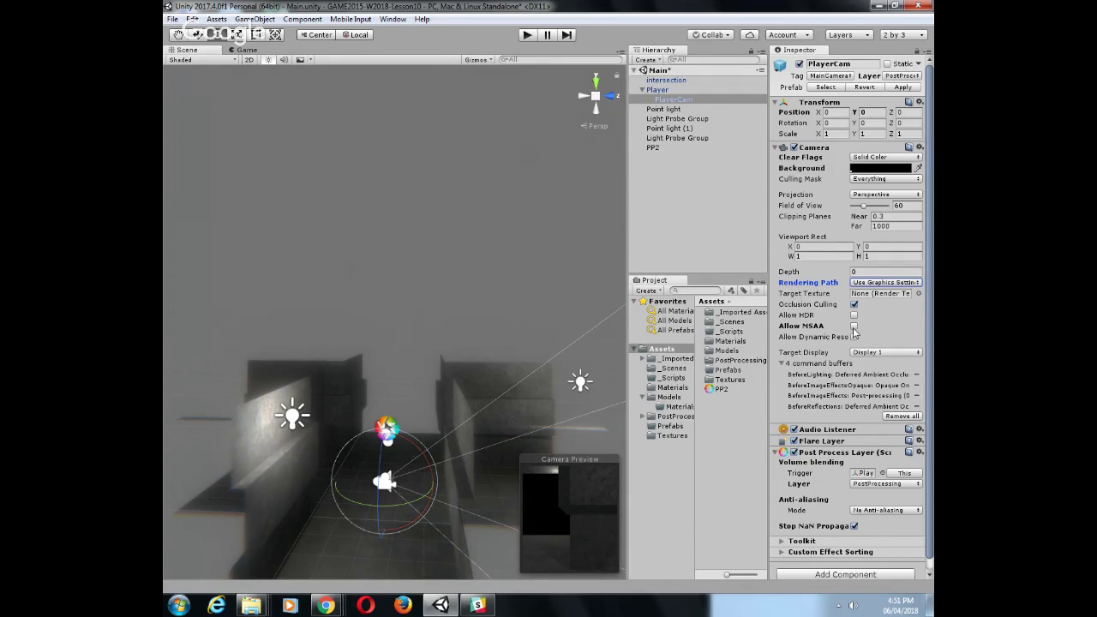
left_click(853, 327)
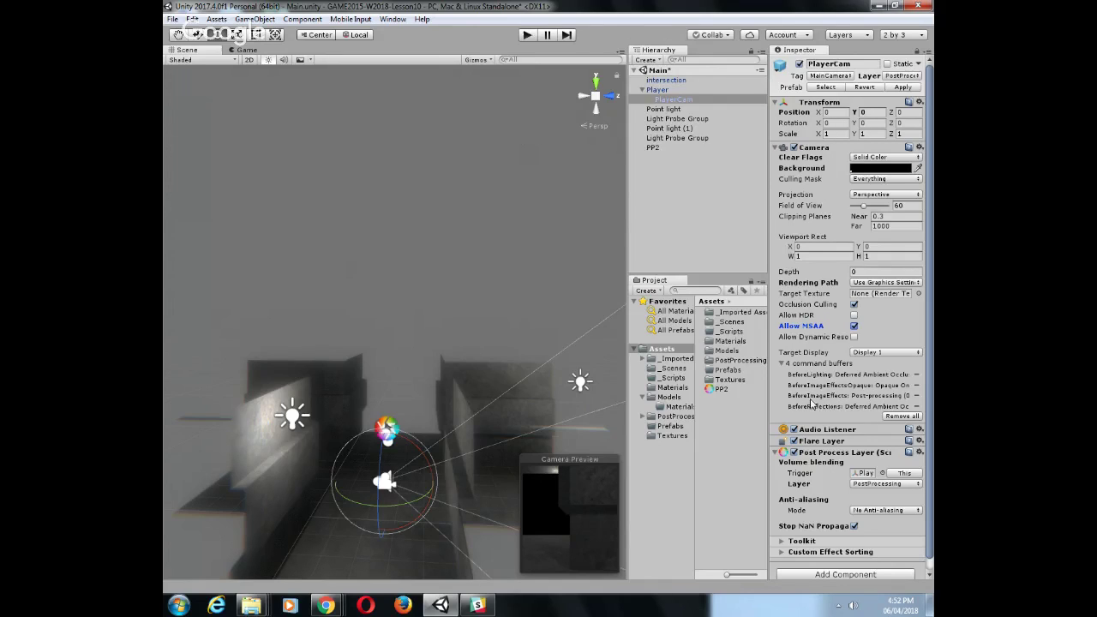
Switch the PlayerCam to Deferred rendering again with Allow MSAA off and review its Post Process Layer's Deferred Fog options
left_click(888, 282)
left_click(827, 322)
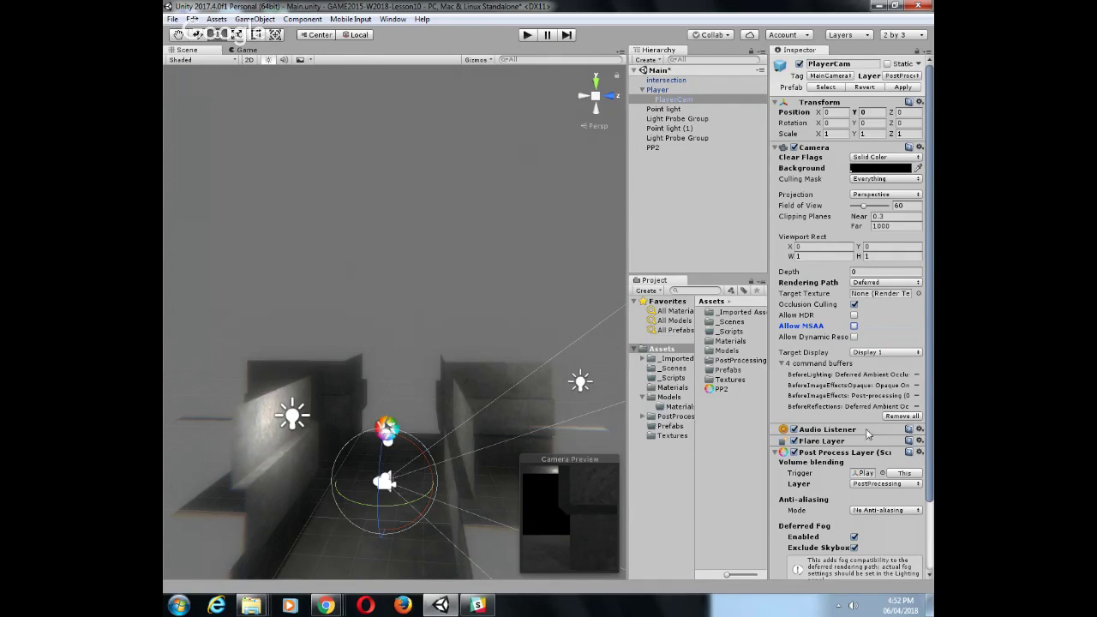
scroll(790, 259, "down", 3)
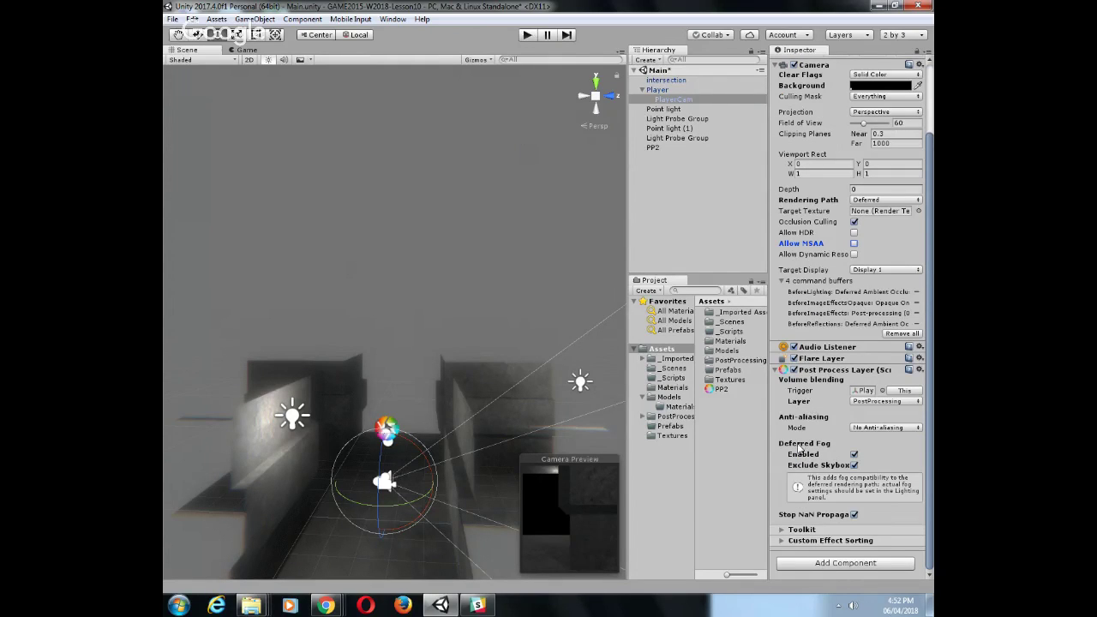
Toggle Deferred Fog off and back on in the PlayerCam's Post Process Layer
left_click(854, 456)
left_click(854, 499)
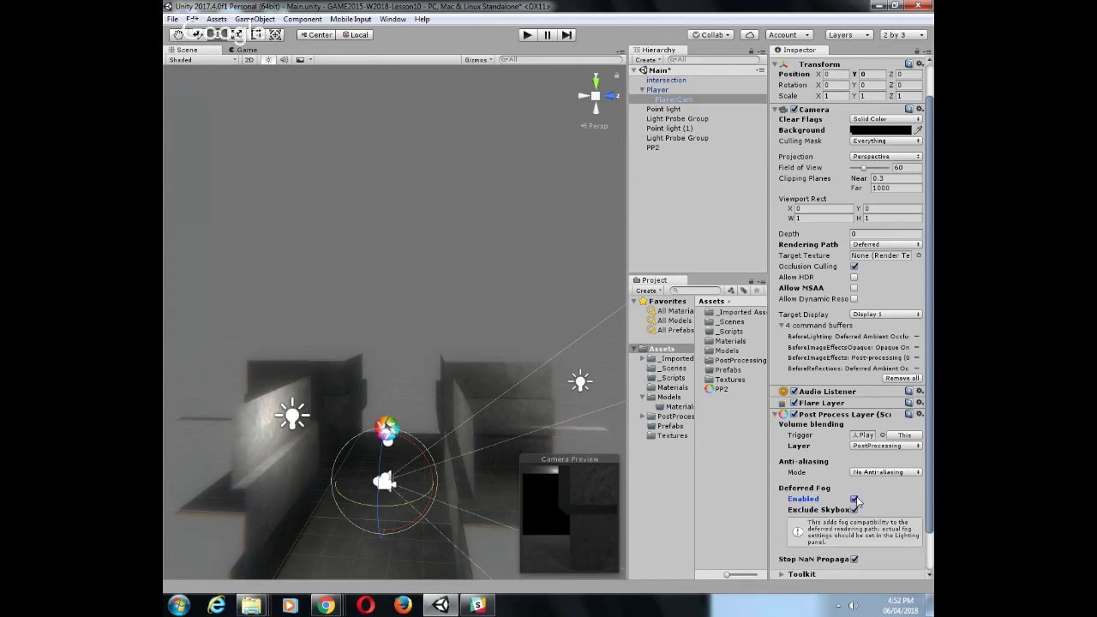
scroll(807, 438, "down", 2)
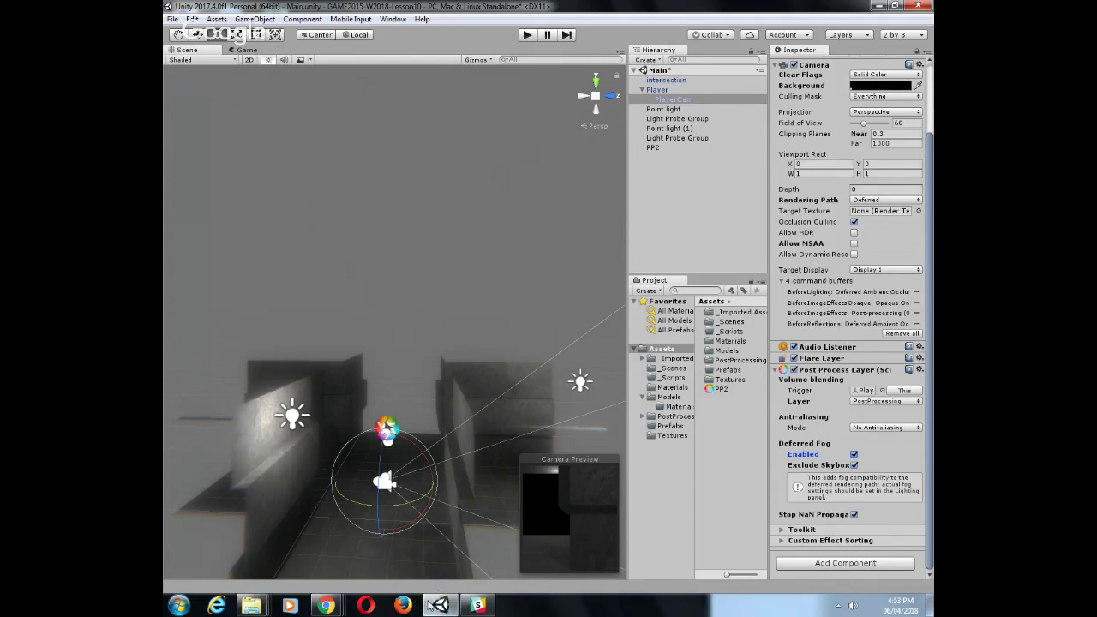
Open the tilesetv2 Blender file from the Downloads folder
mouse_move(254, 606)
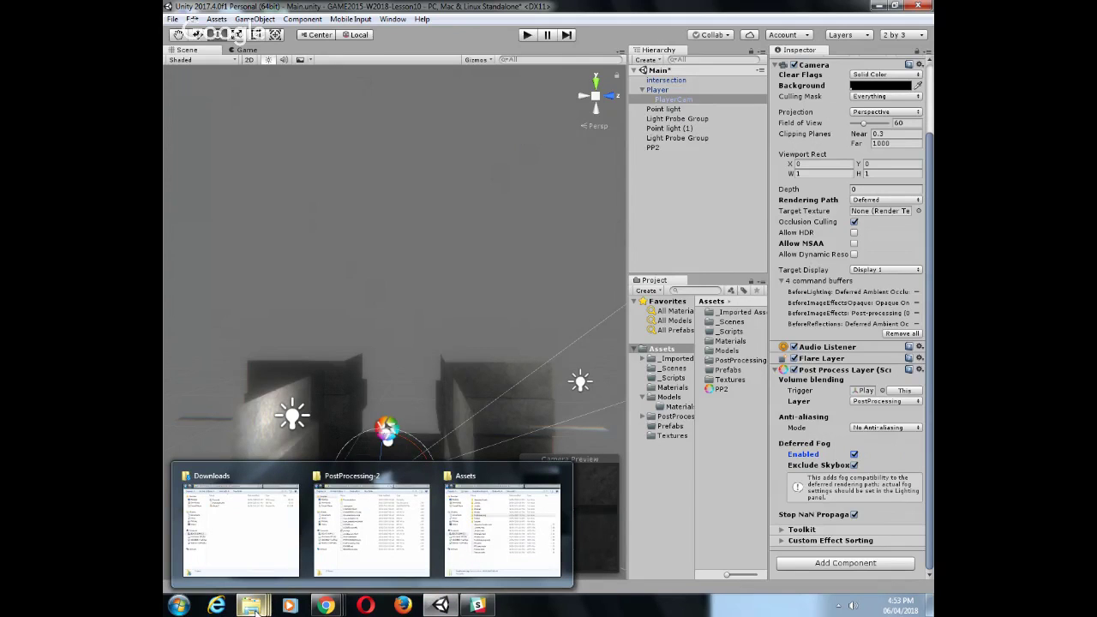
mouse_move(254, 572)
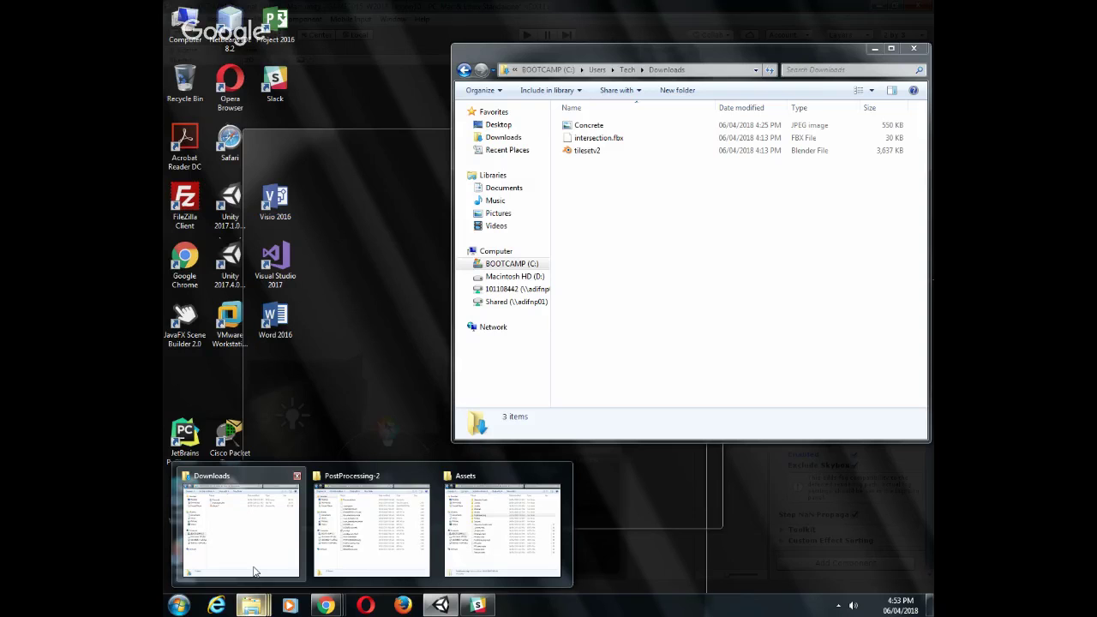
left_click(254, 572)
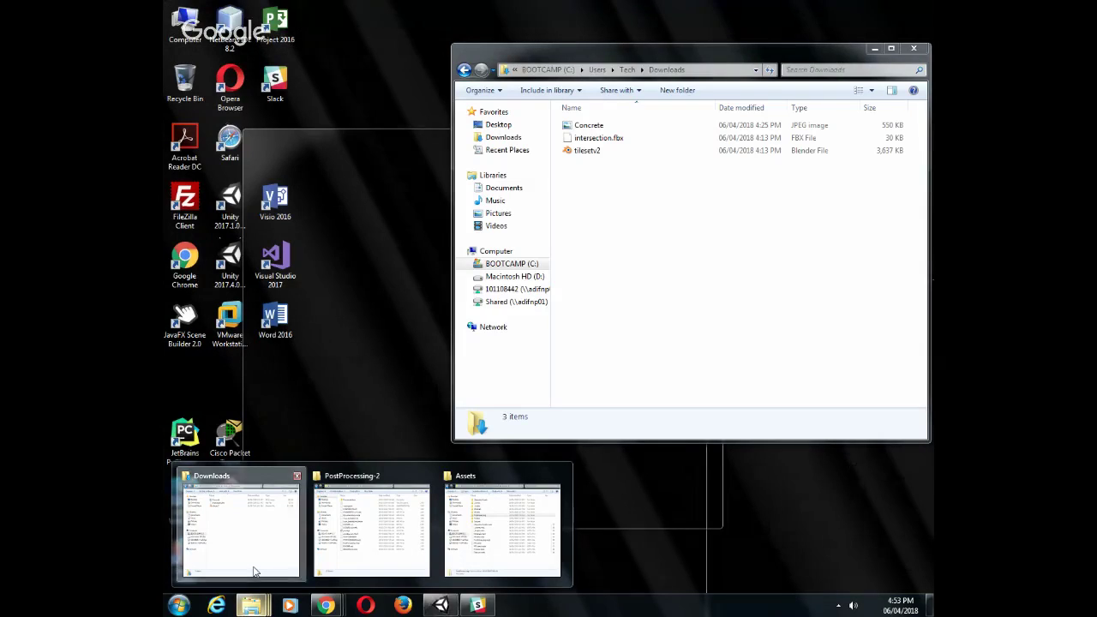
left_click(595, 154)
double_click(595, 152)
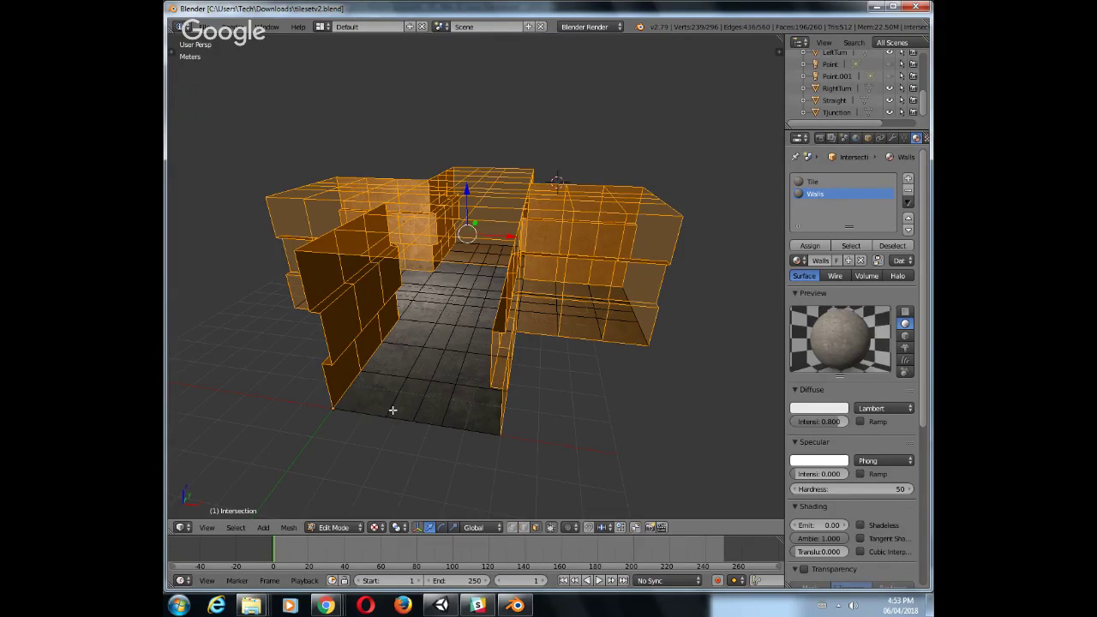
Leave Edit Mode, show only the layer holding the straight corridor piece and set the viewport shading to Solid
key("Tab")
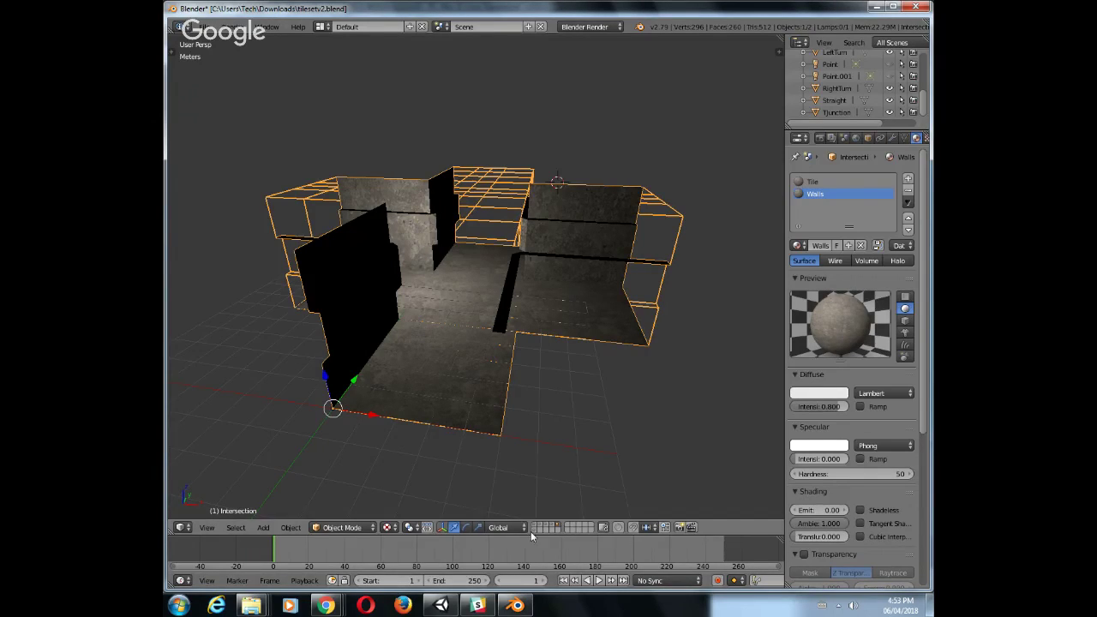
key("2")
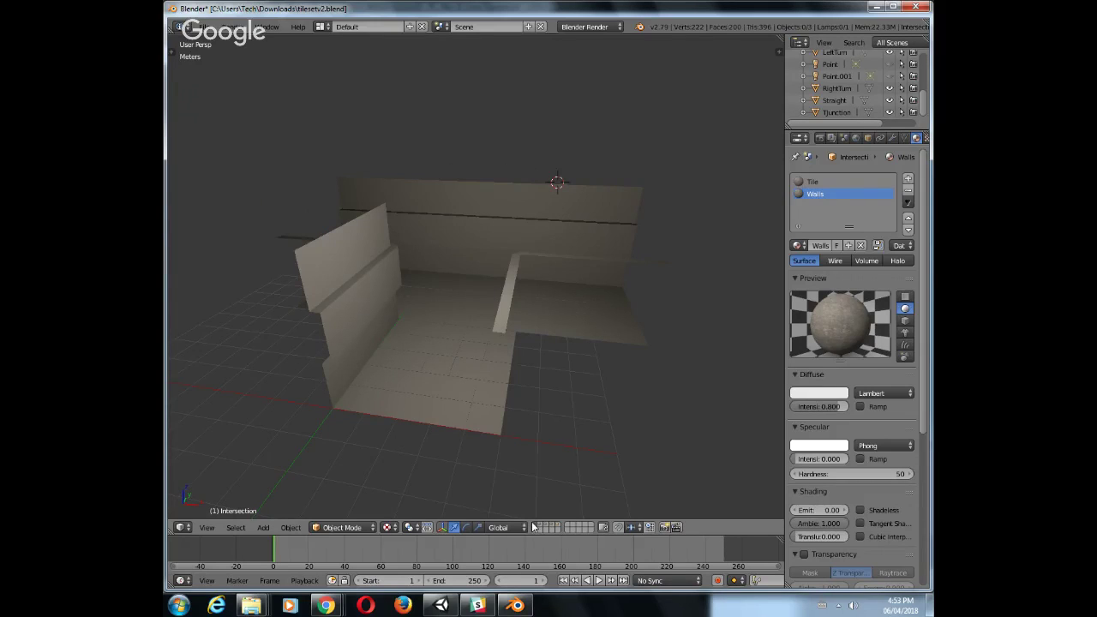
left_click(541, 526)
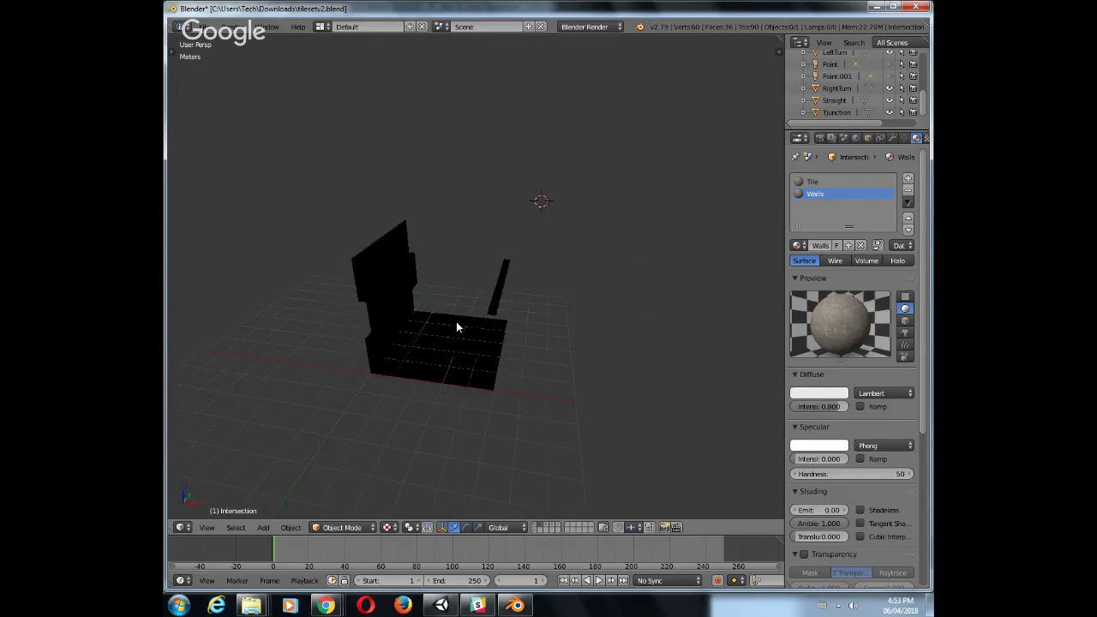
left_click(388, 527)
left_click(412, 488)
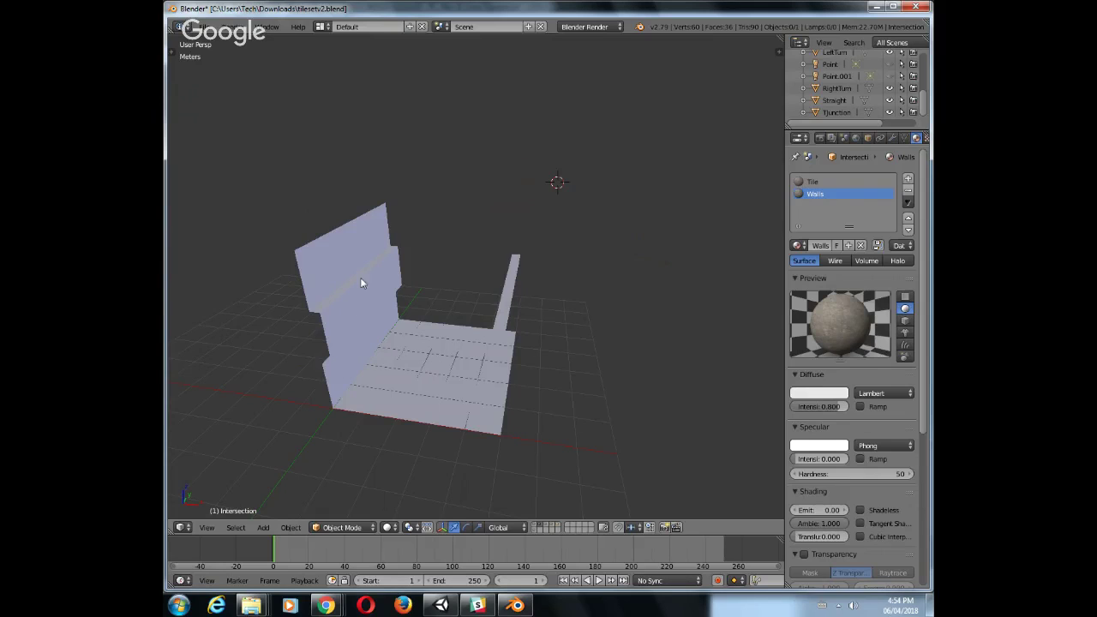
Enter Edit Mode on the Straight piece and show it in front orthographic wireframe view with nothing selected
right_click(351, 297)
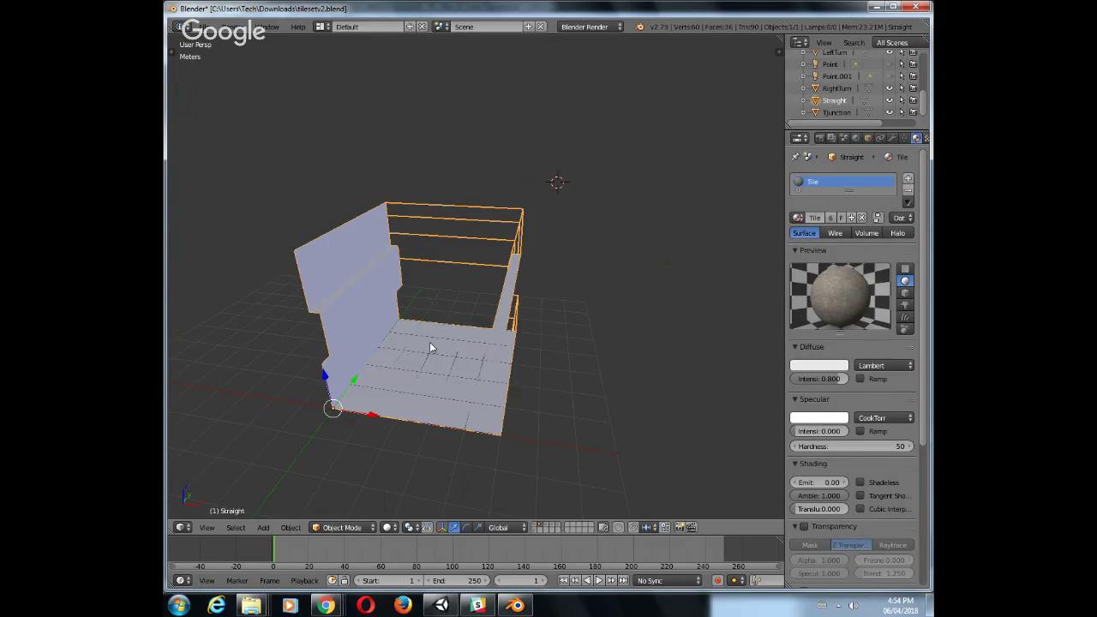
key("Tab")
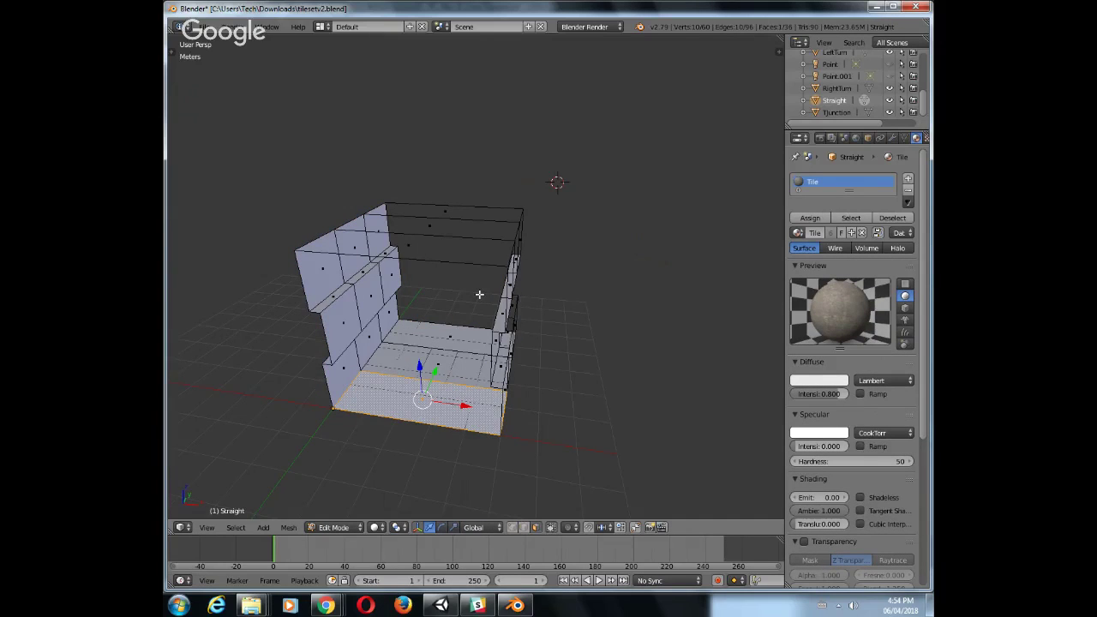
key("KP_1")
key("KP_5")
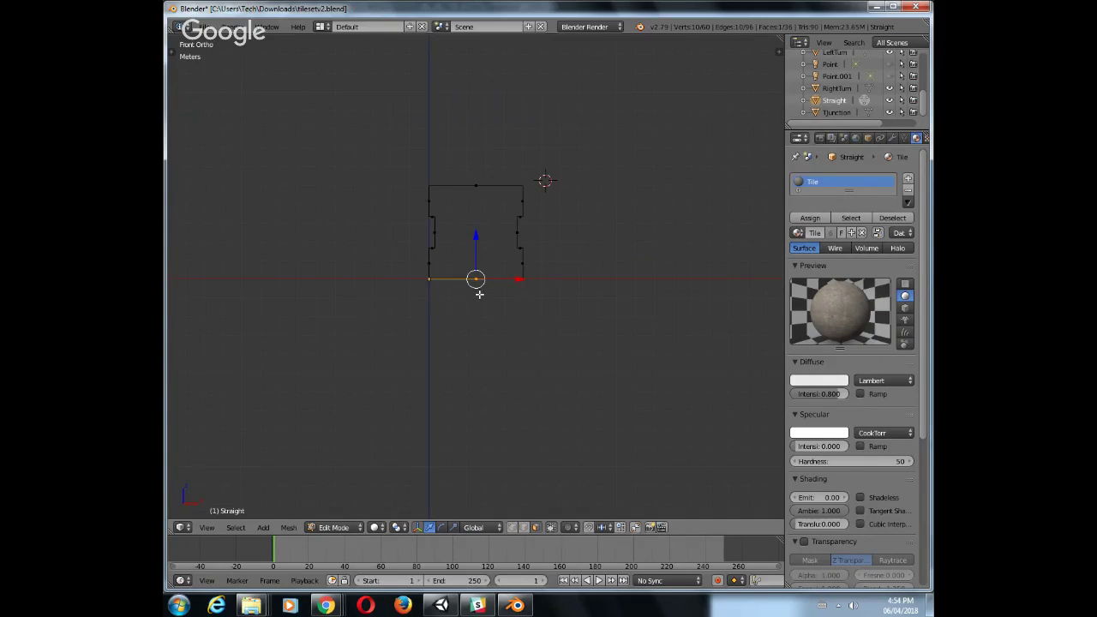
key("a")
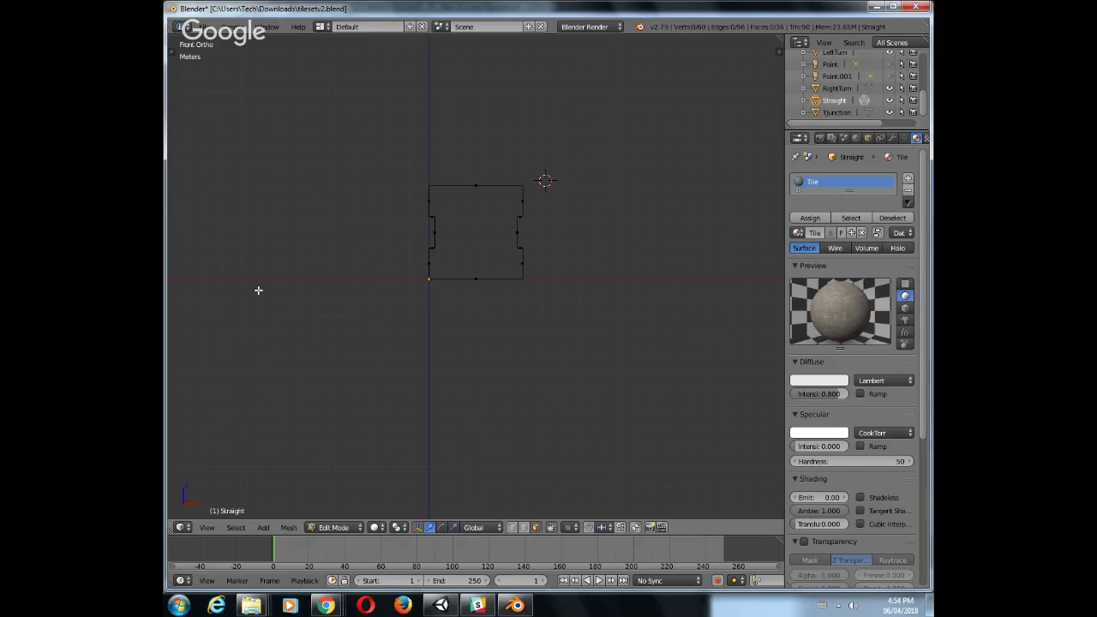
key("o")
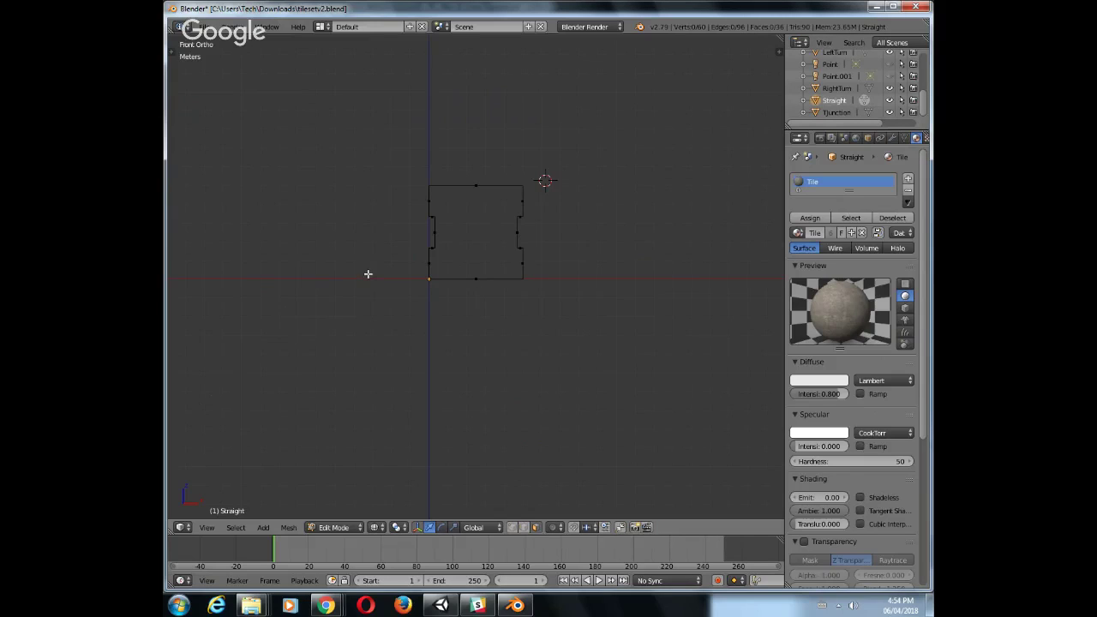
key("b")
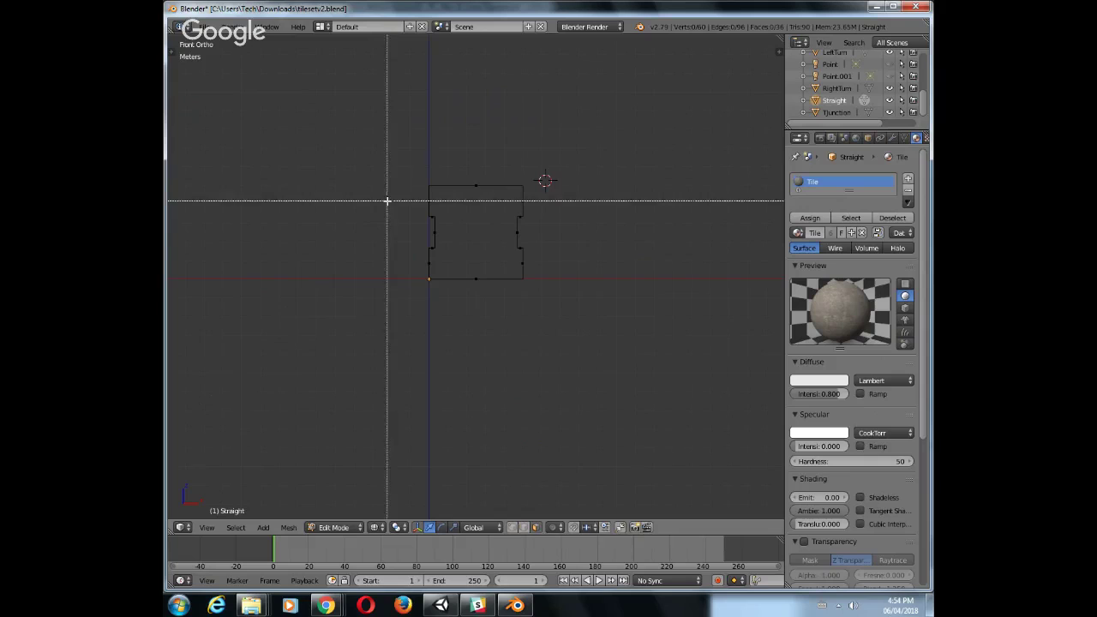
key("Escape")
left_click_drag(405, 169, 543, 272)
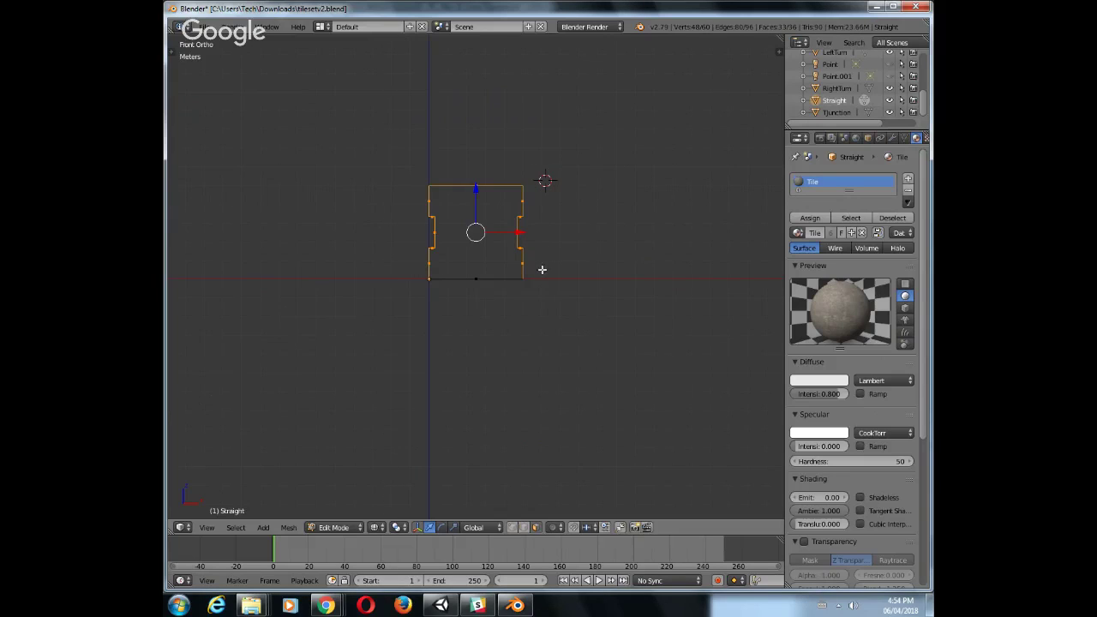
key("ctrl+Tab")
key("Escape")
key("a")
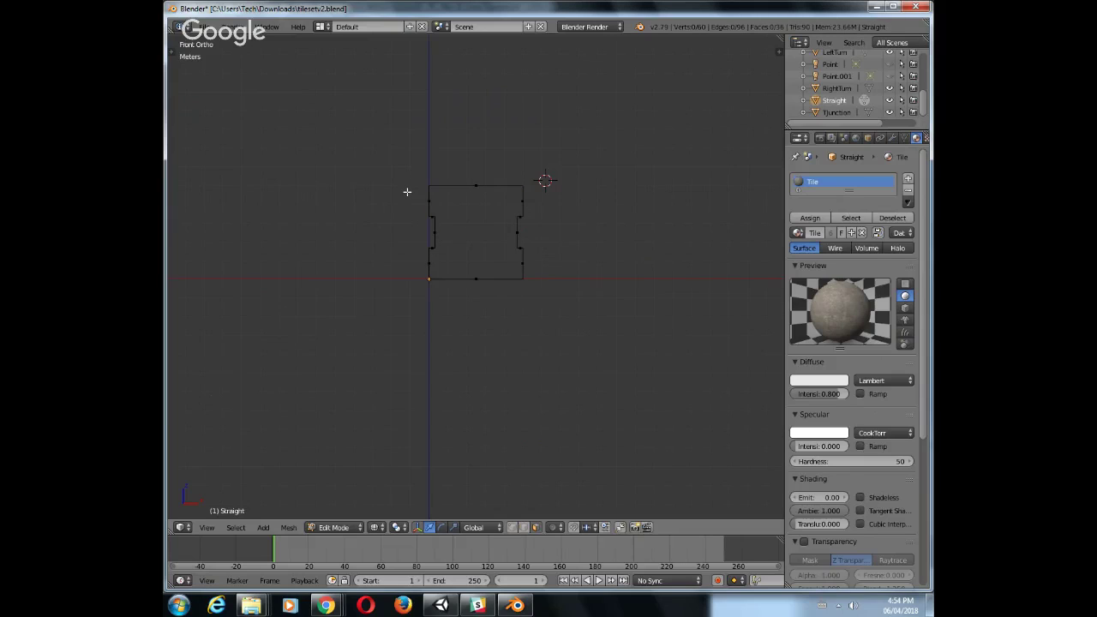
Box-select the Straight piece's walls and ceiling without the floor and hide them
key("b")
left_click_drag(400, 159, 535, 275)
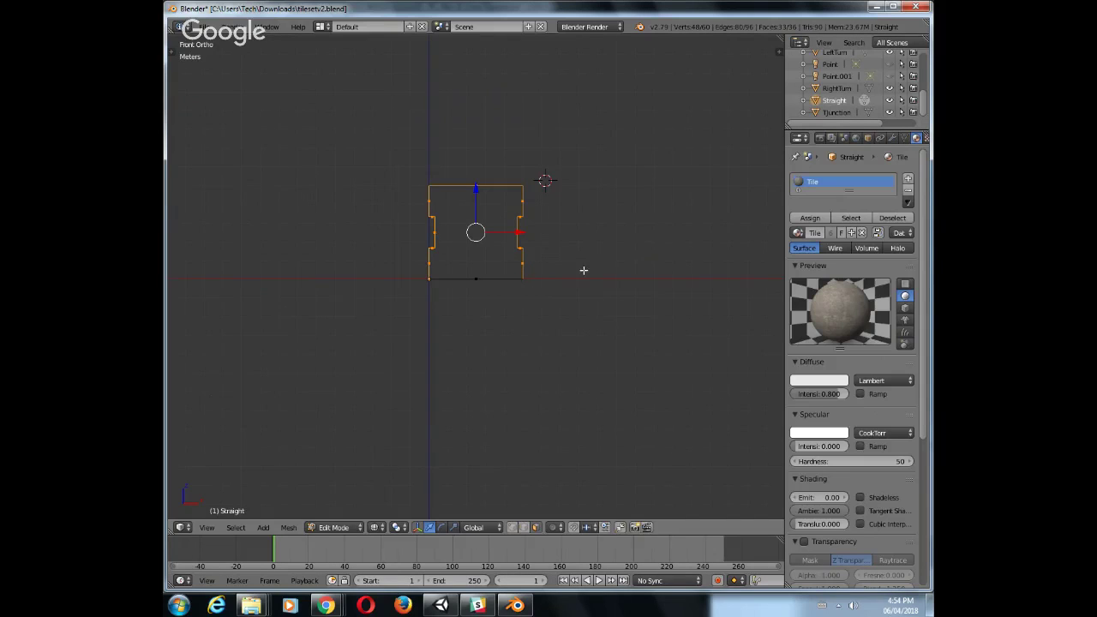
middle_click_drag(558, 242, 505, 282)
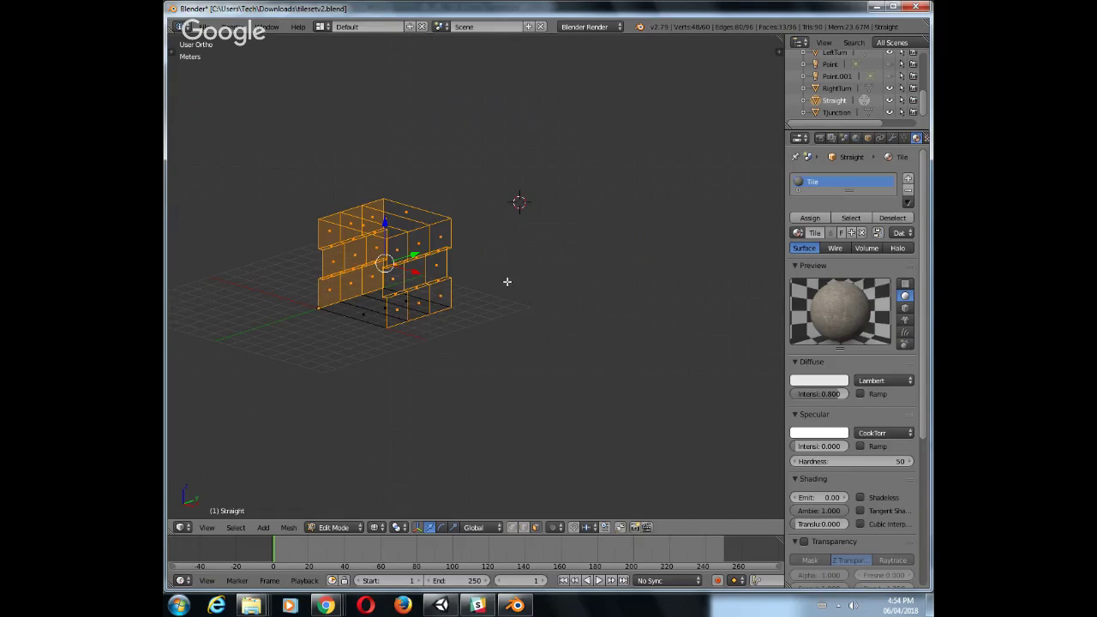
key("h")
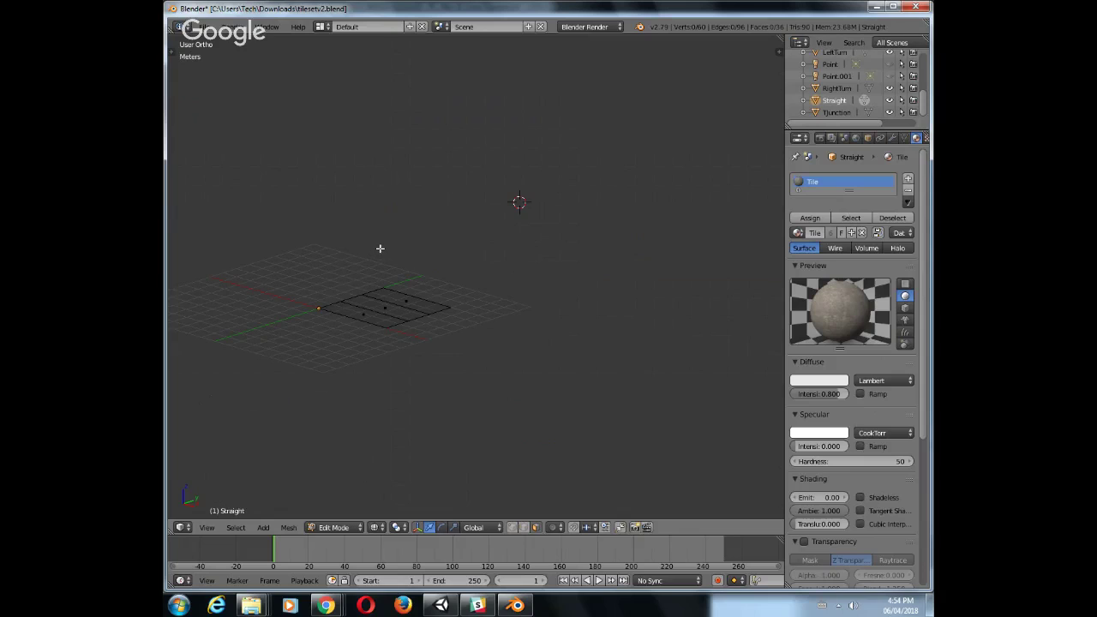
Box-select the three remaining floor faces in top orthographic view
key("KP_7")
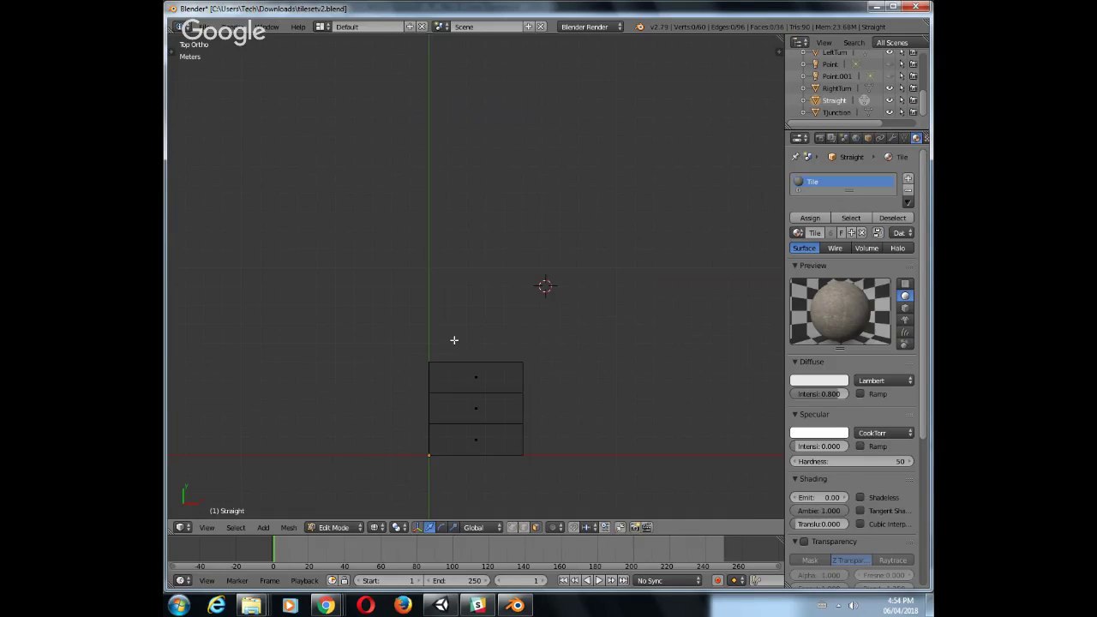
key("b")
left_click_drag(421, 333, 548, 477)
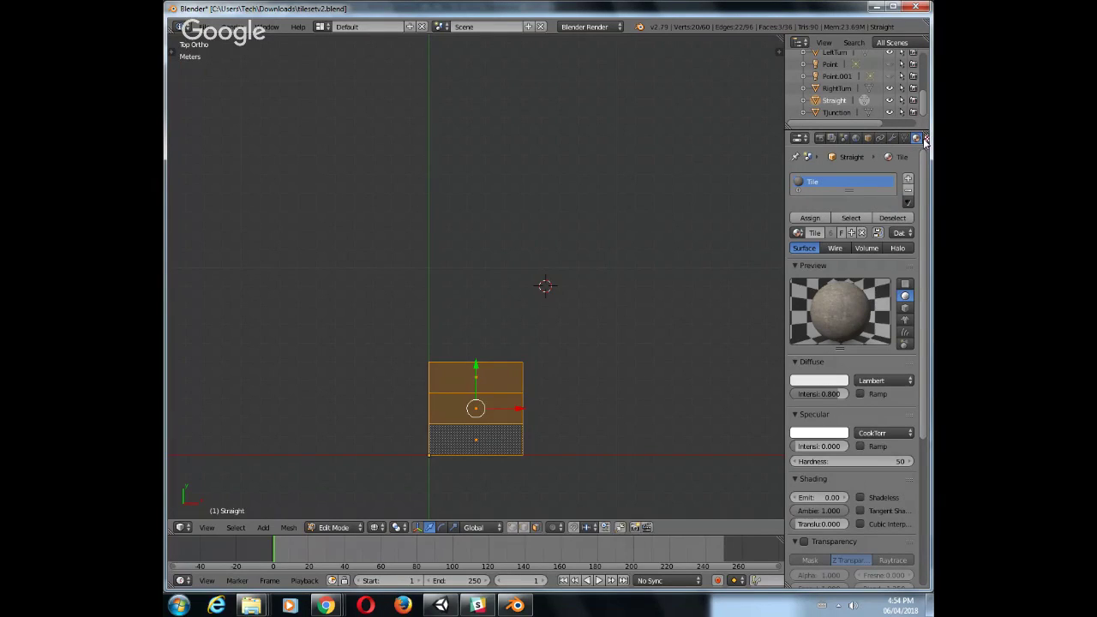
Add a second material slot to the Straight piece, give it the Walls material and make Tile the active slot
left_click(907, 180)
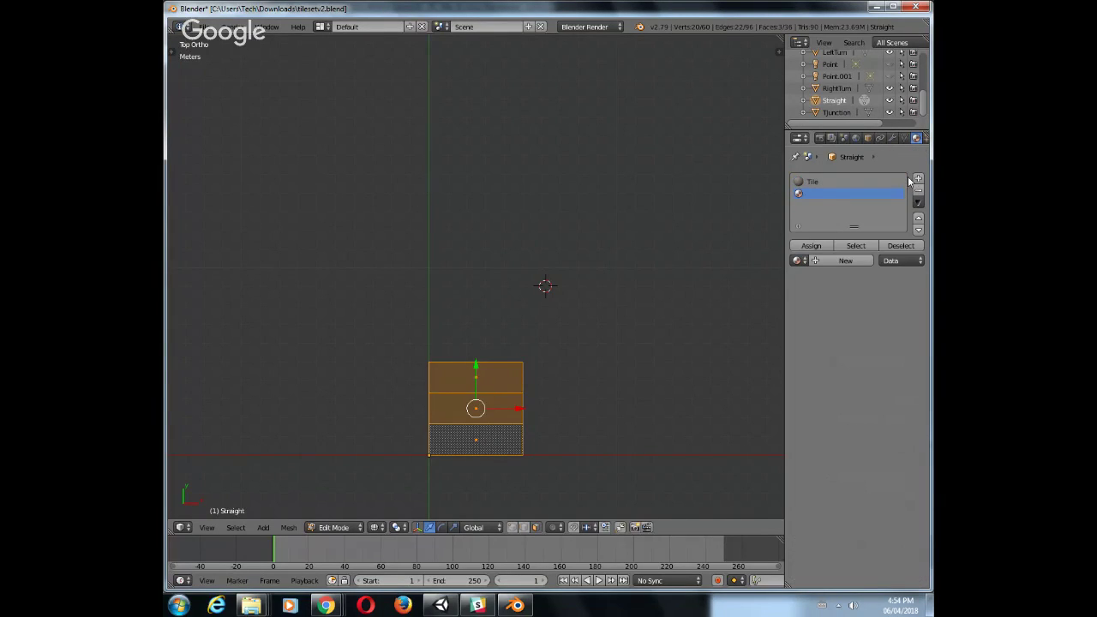
left_click(796, 261)
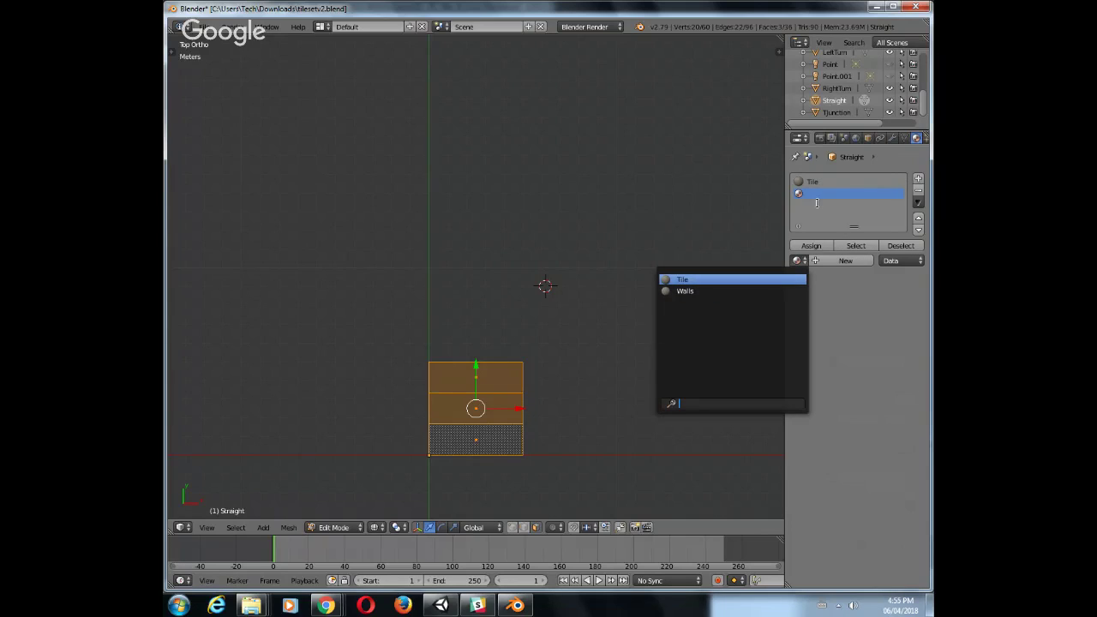
left_click(916, 191)
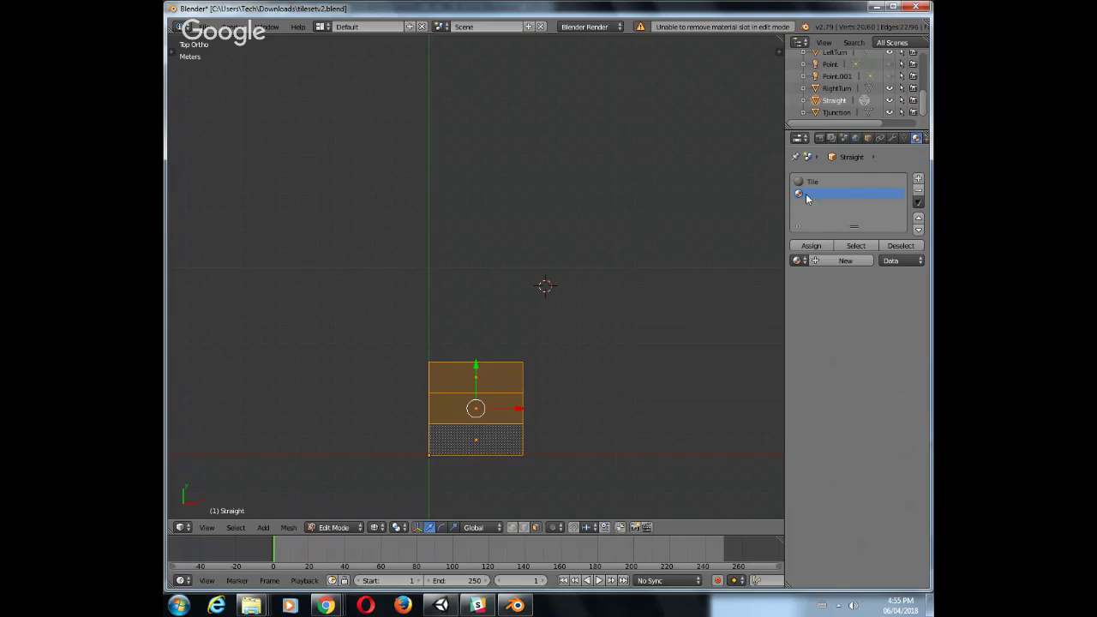
left_click(796, 261)
left_click(710, 291)
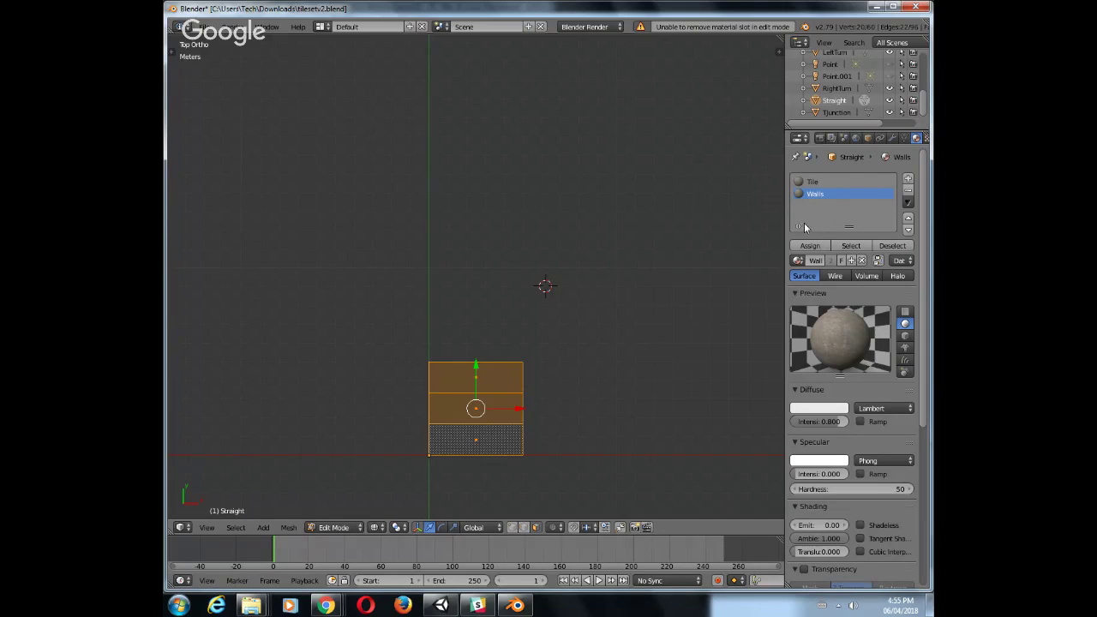
left_click(814, 183)
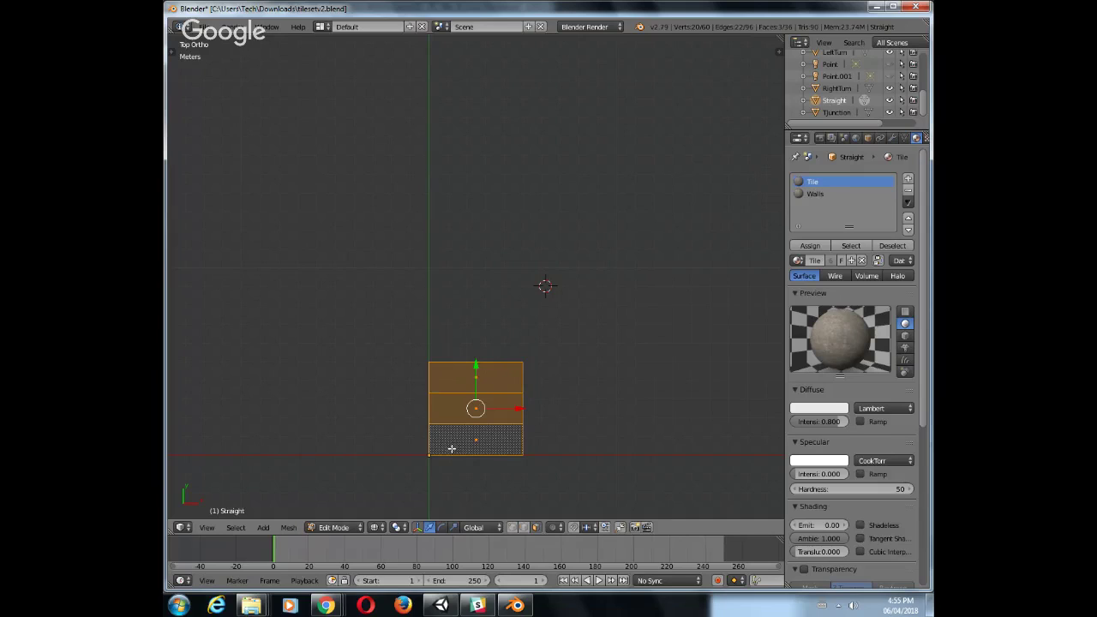
UV-map the selected floor faces with Project From View and switch to the UV Editing layout
key("u")
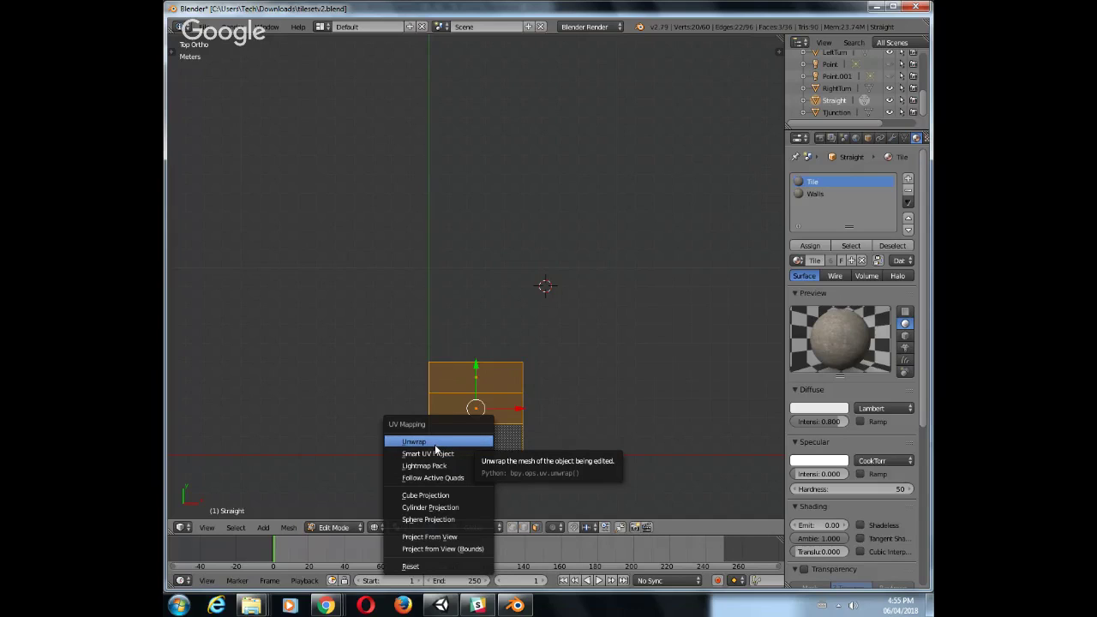
left_click(467, 536)
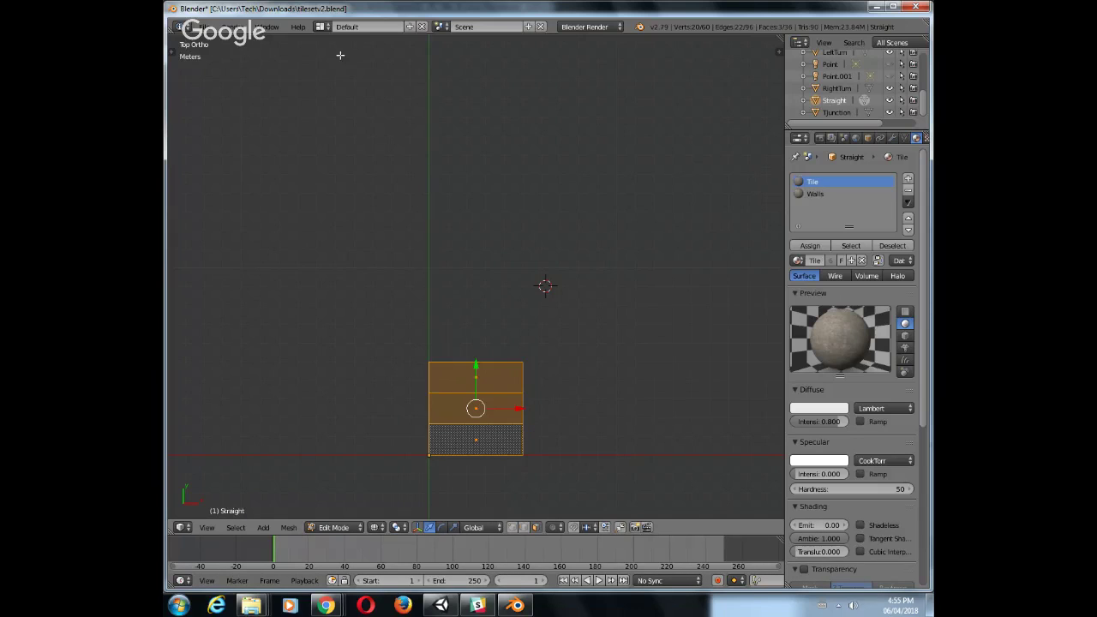
left_click(320, 26)
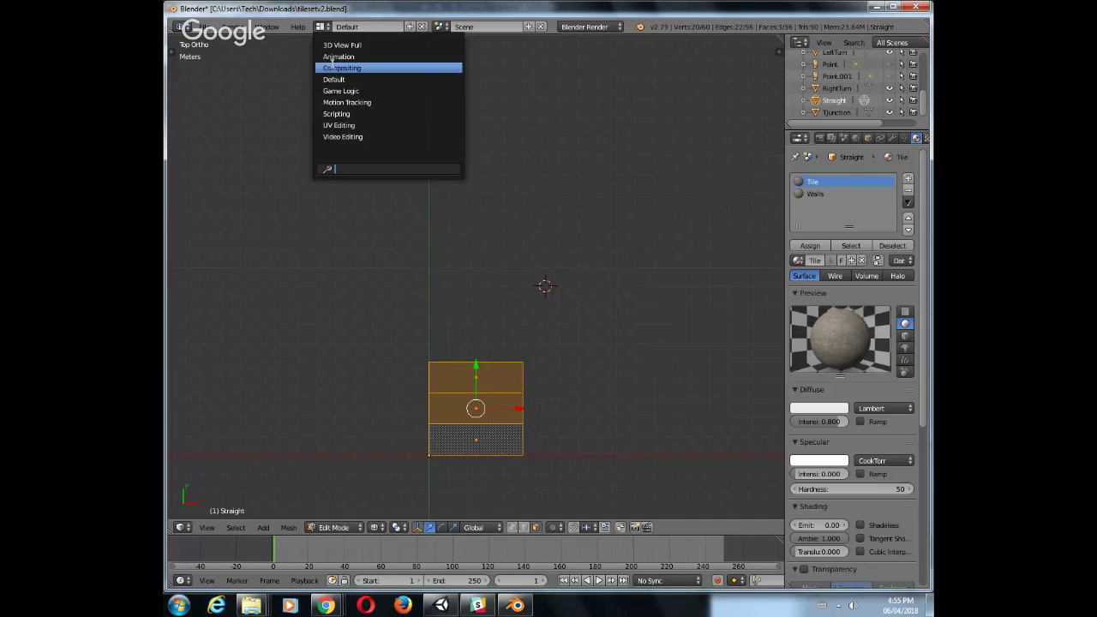
left_click(345, 125)
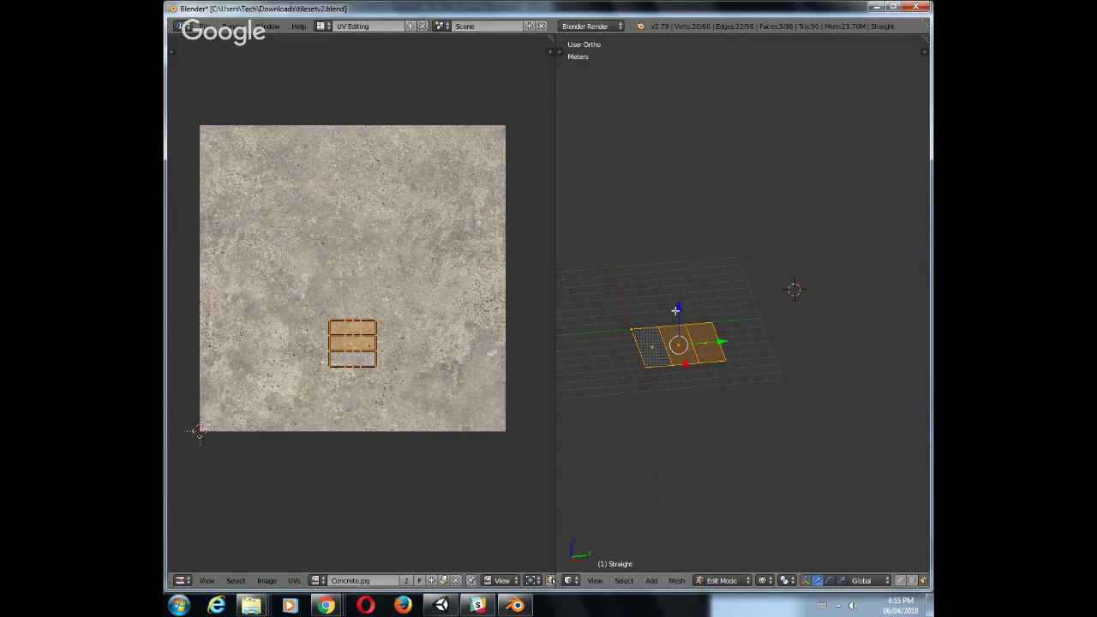
Frame the selected floor faces up close in the 3D view and inspect them in perspective
scroll(673, 278, "down", 4)
scroll(684, 276, "up", 4)
middle_click_drag(694, 363, 747, 322, "shift")
scroll(749, 320, "up", 5)
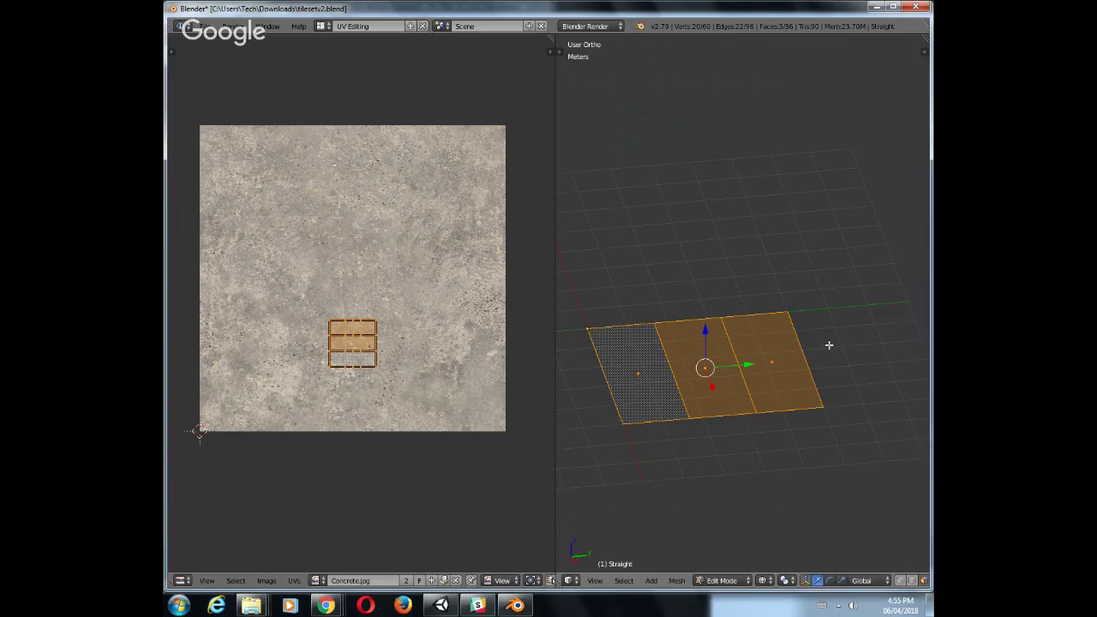
key("KP_5")
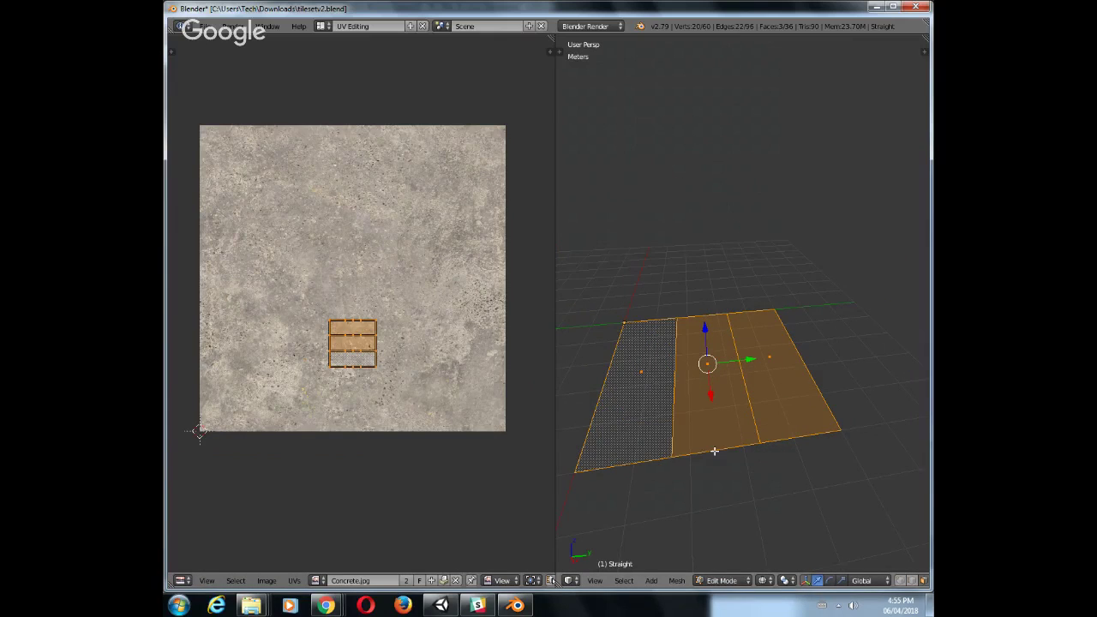
middle_click_drag(676, 234, 723, 252)
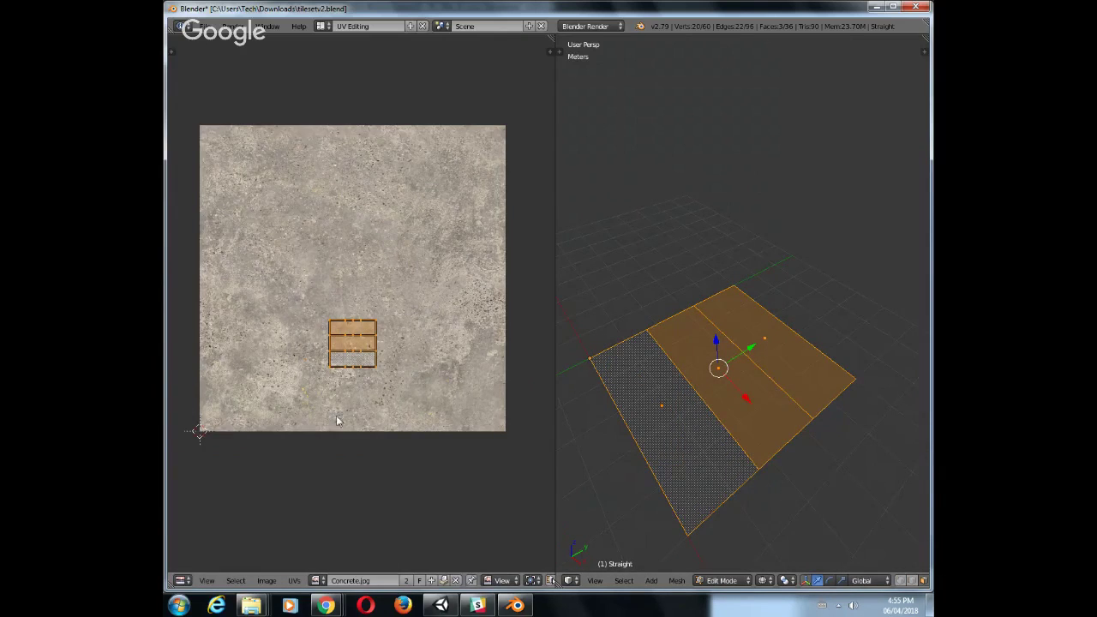
Undo the last change and display Concrete.jpg behind the floor faces' UVs in the image editor
key("ctrl+z")
key("s")
left_click(372, 375)
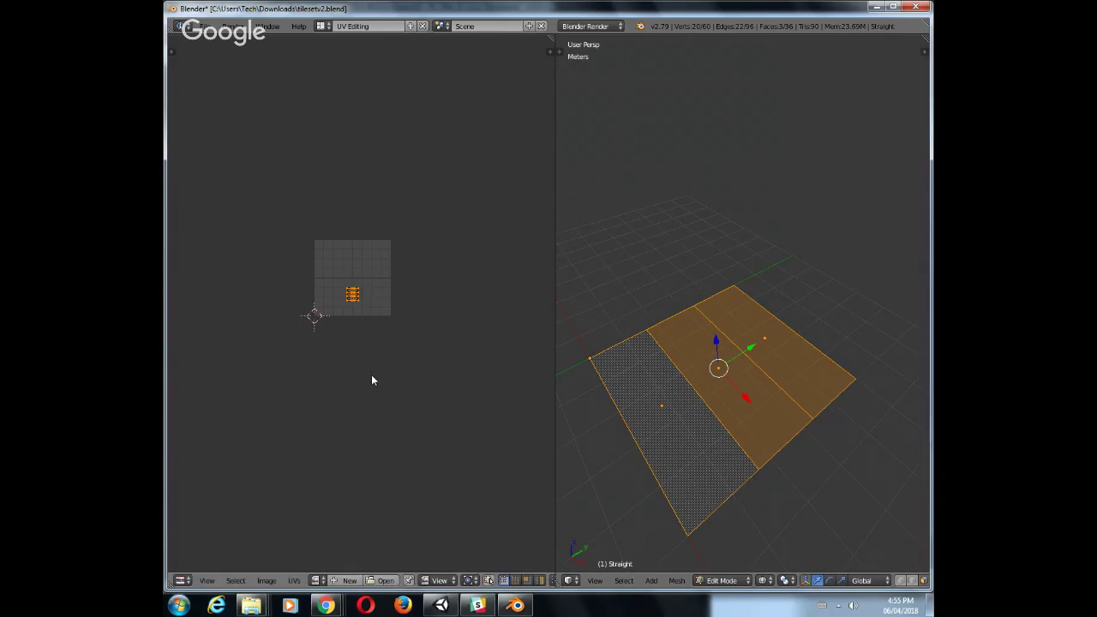
left_click(317, 580)
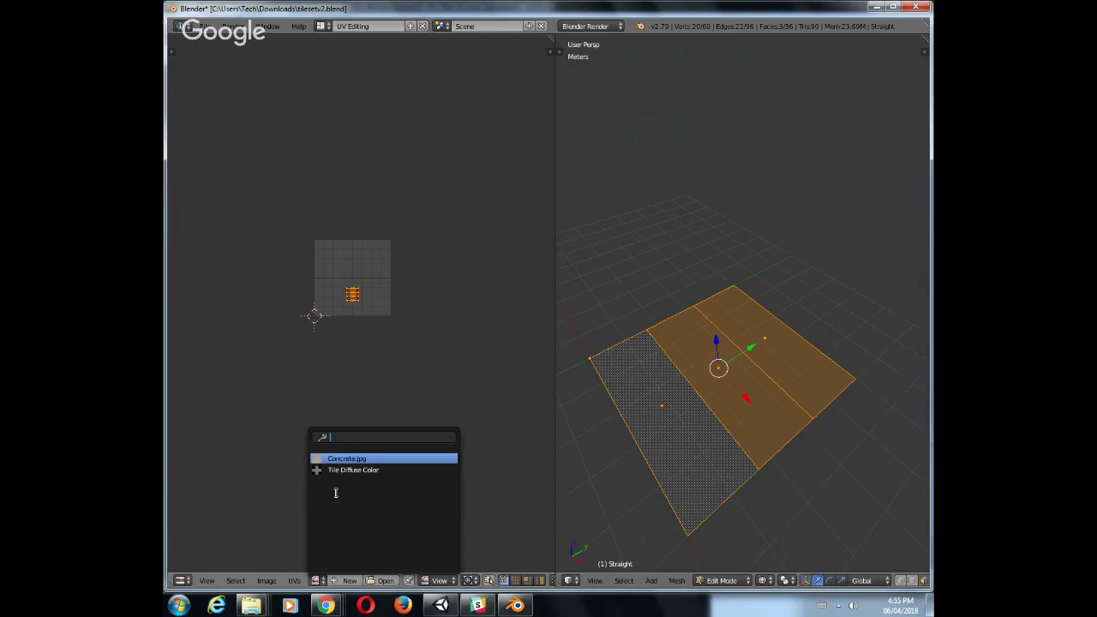
left_click(338, 456)
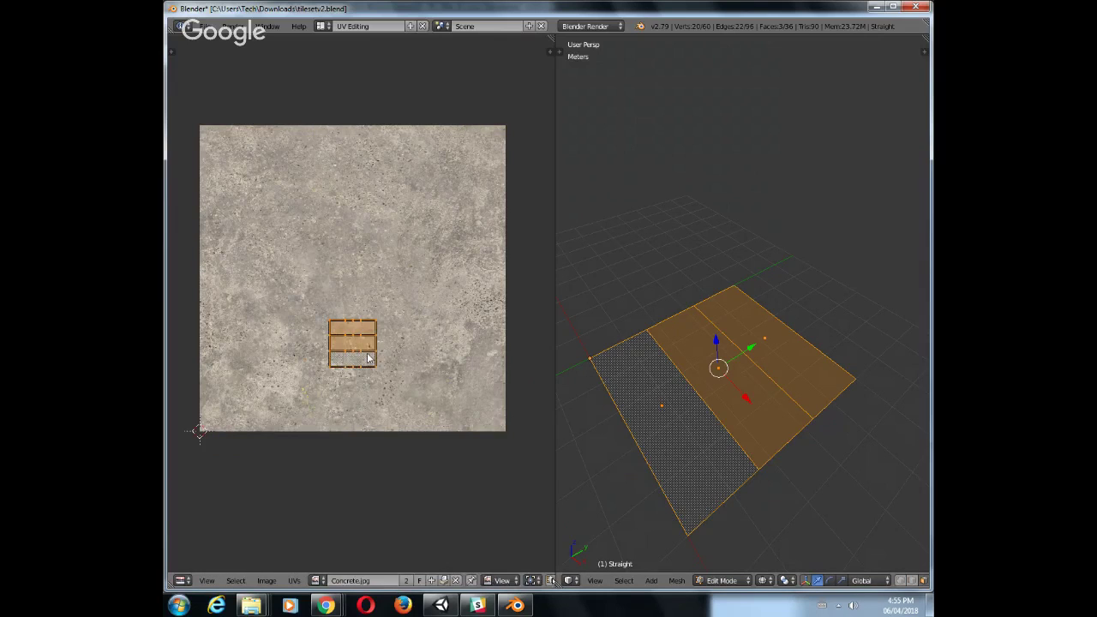
Scale the floor UVs up about 6.5 times and move them to cover the whole Concrete.jpg texture
key("s")
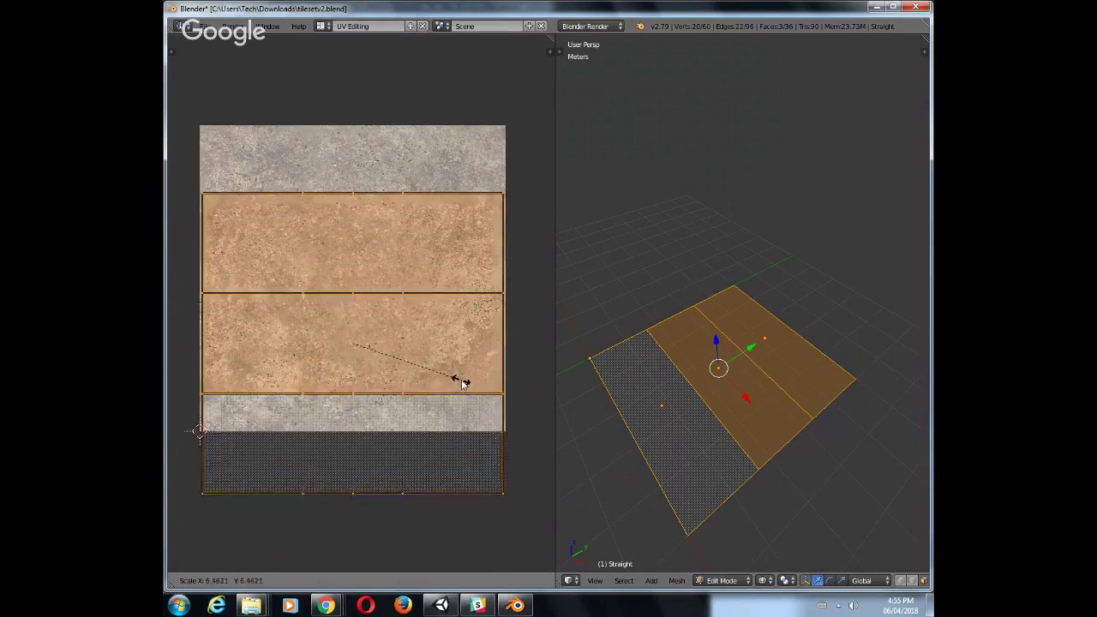
left_click(463, 386)
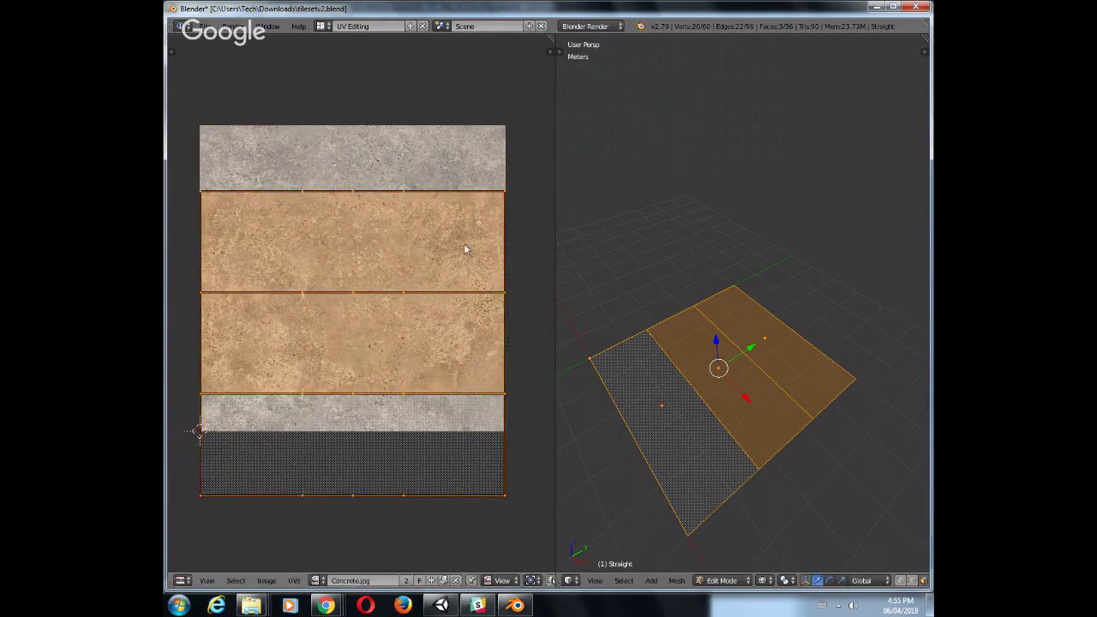
key("g")
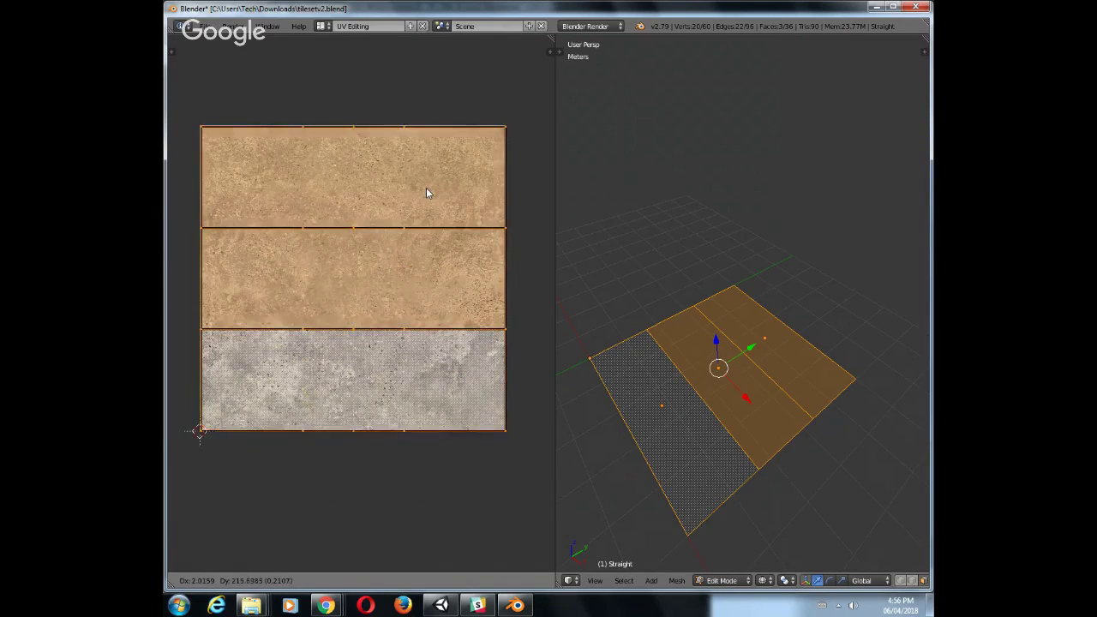
left_click(426, 189)
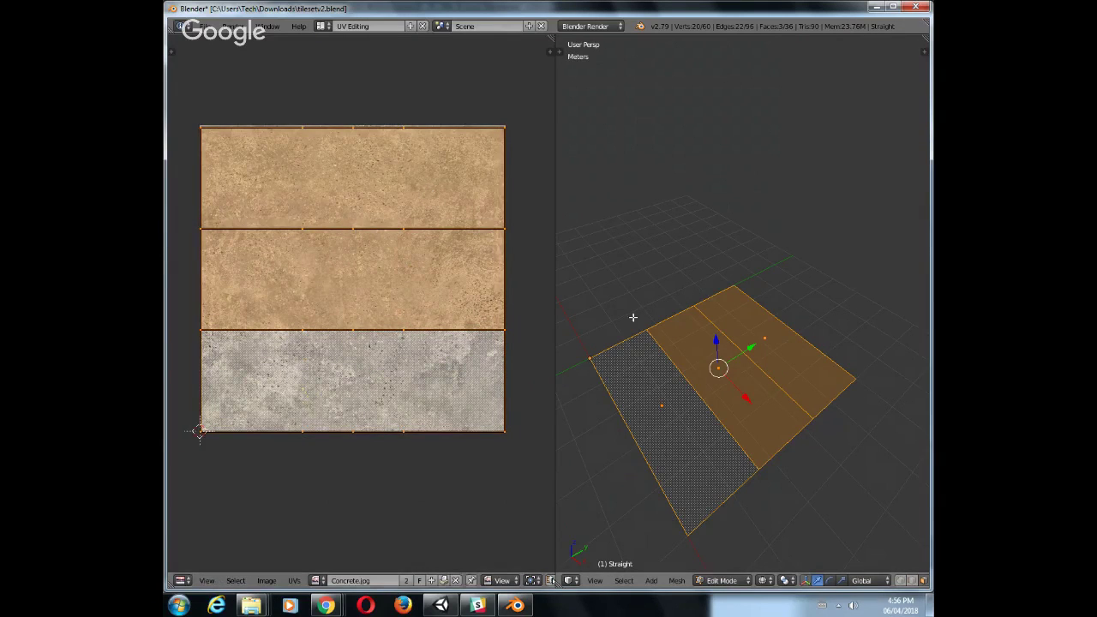
Switch to vertex selection, box-select the intermediate vertices along the four lengthwise floor edges and dissolve them
middle_click_drag(759, 289, 702, 298)
key("a")
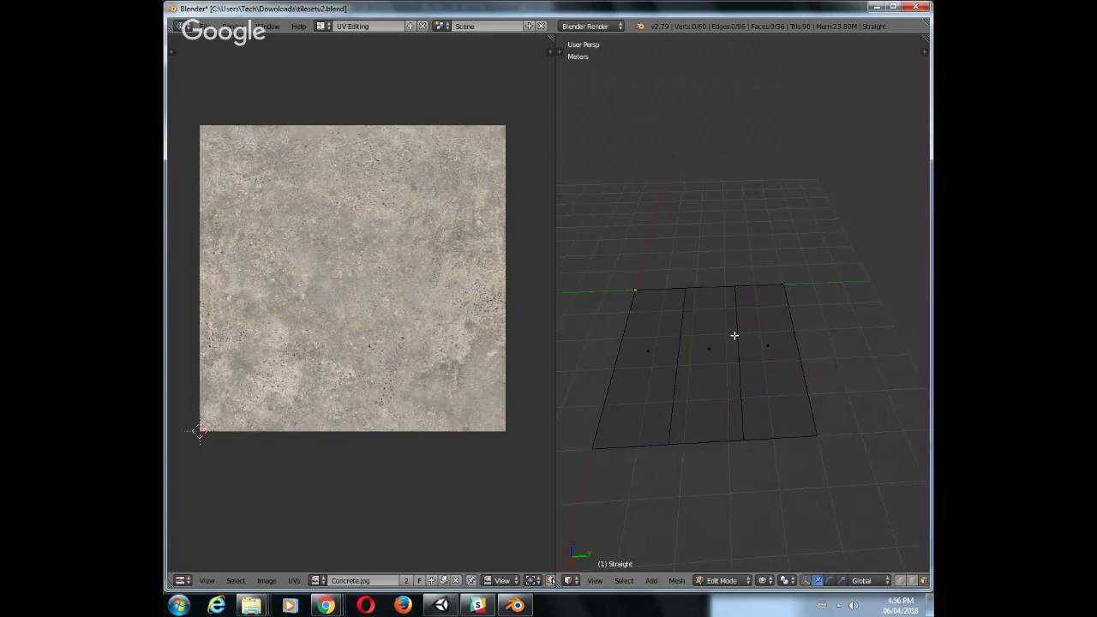
key("ctrl+Tab")
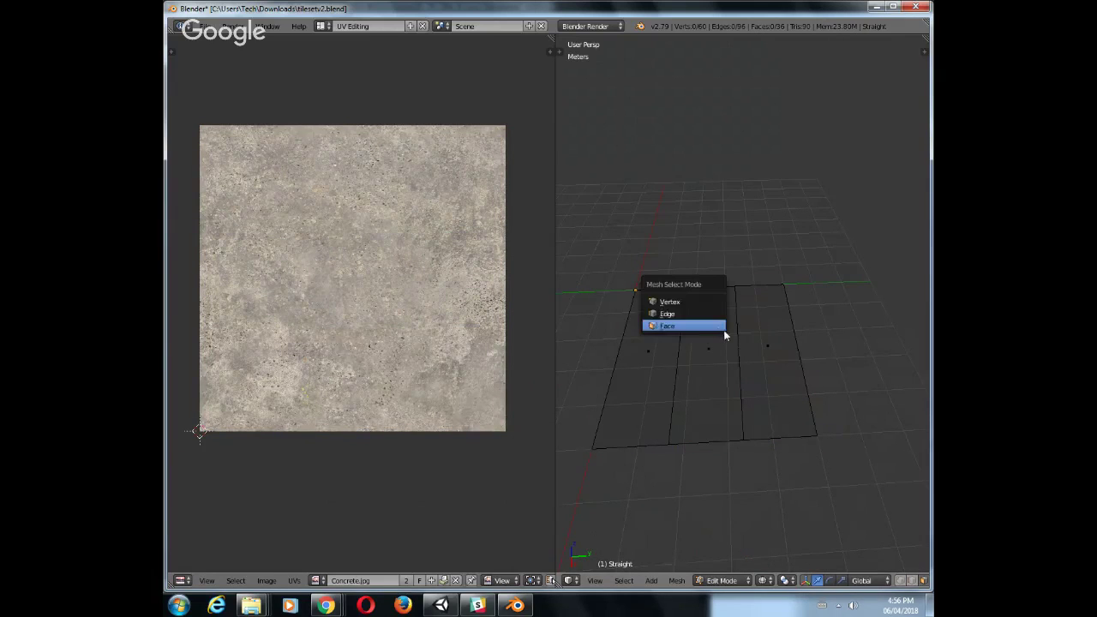
left_click(666, 303)
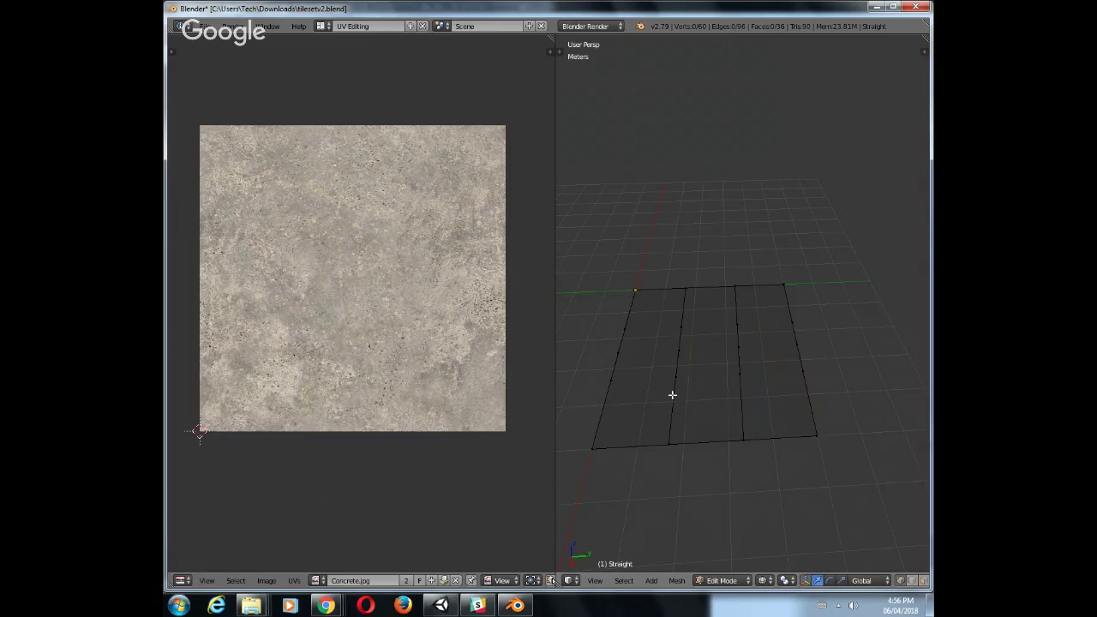
key("b")
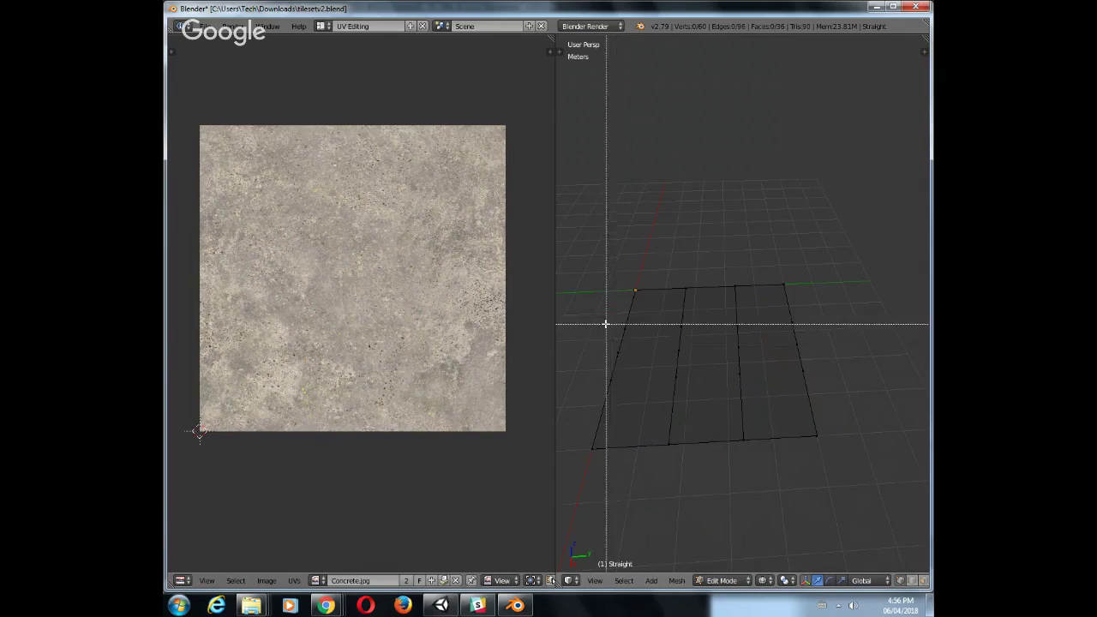
left_click_drag(599, 317, 820, 391)
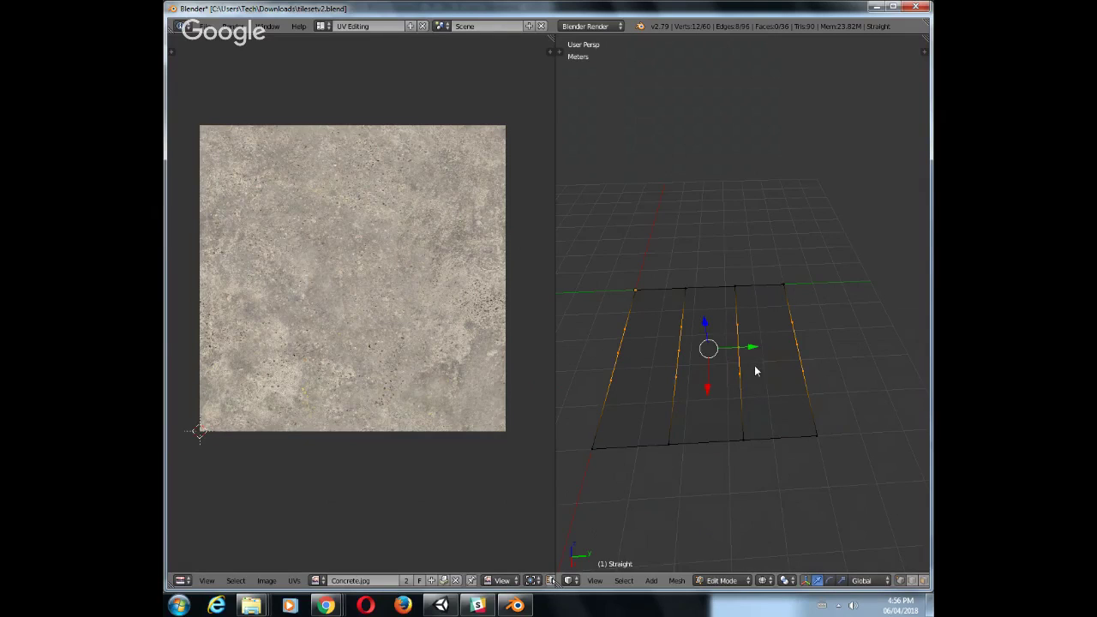
key("x")
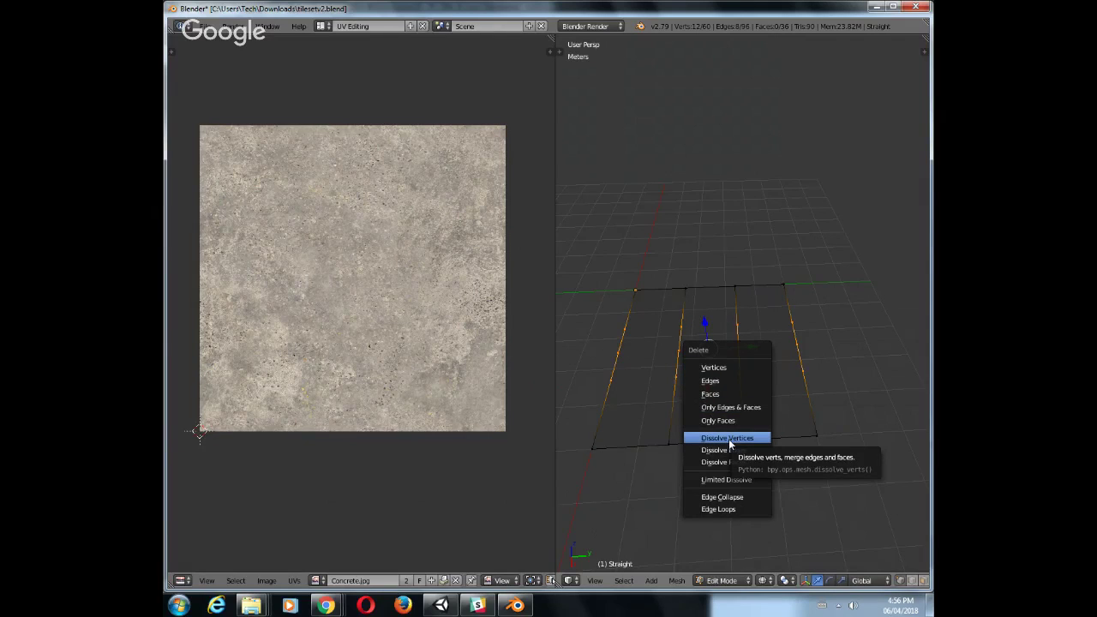
left_click(729, 439)
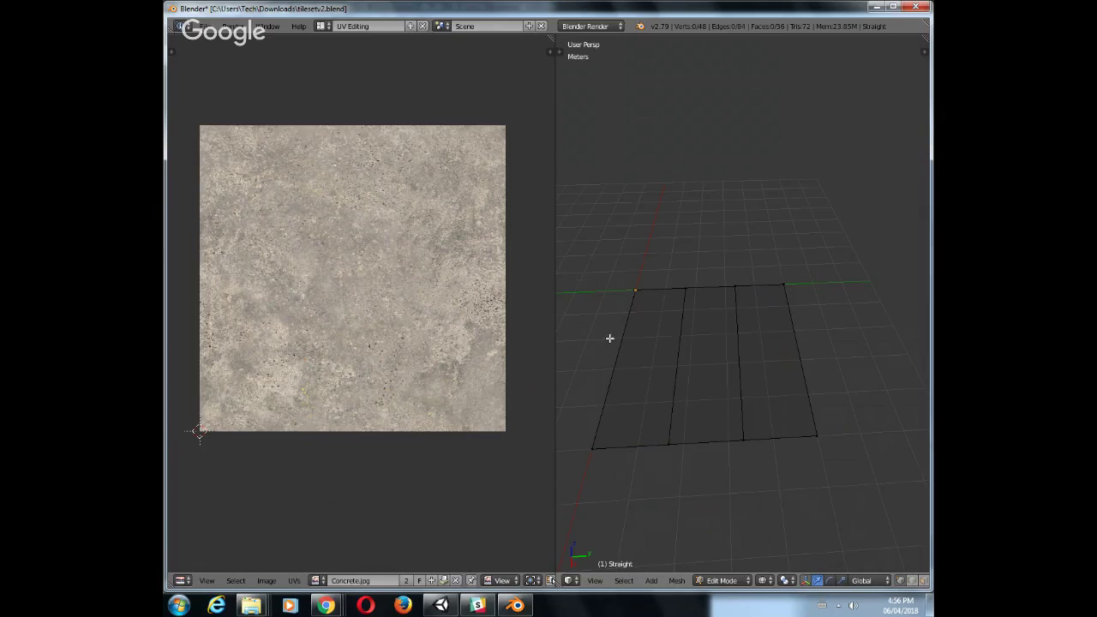
Select all the visible floor faces and re-map them with Project From View from the top view
key("a")
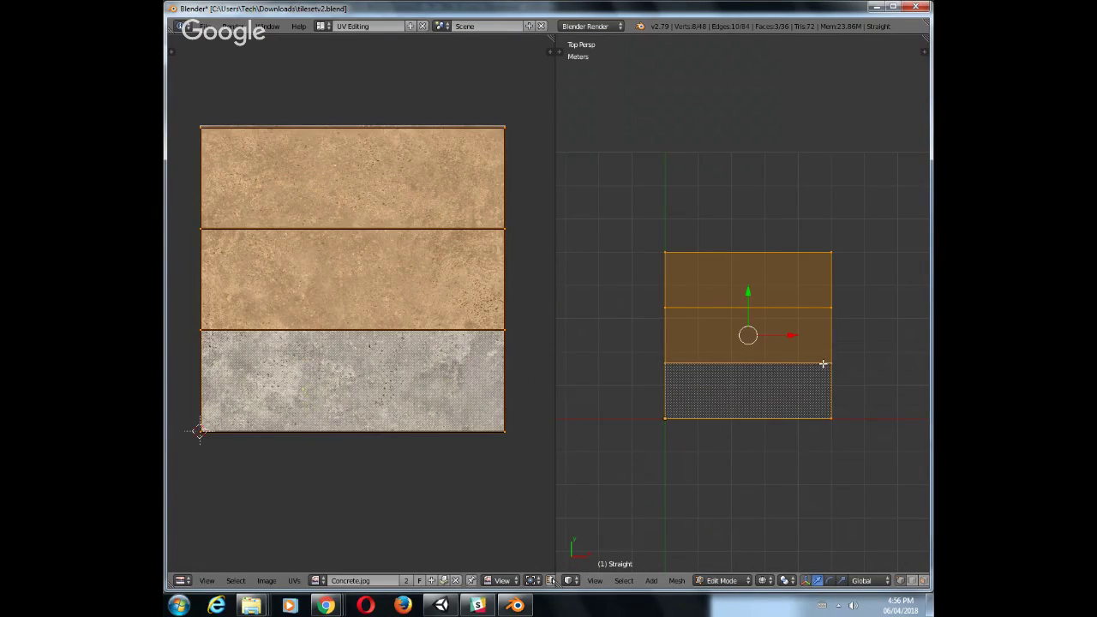
key("u")
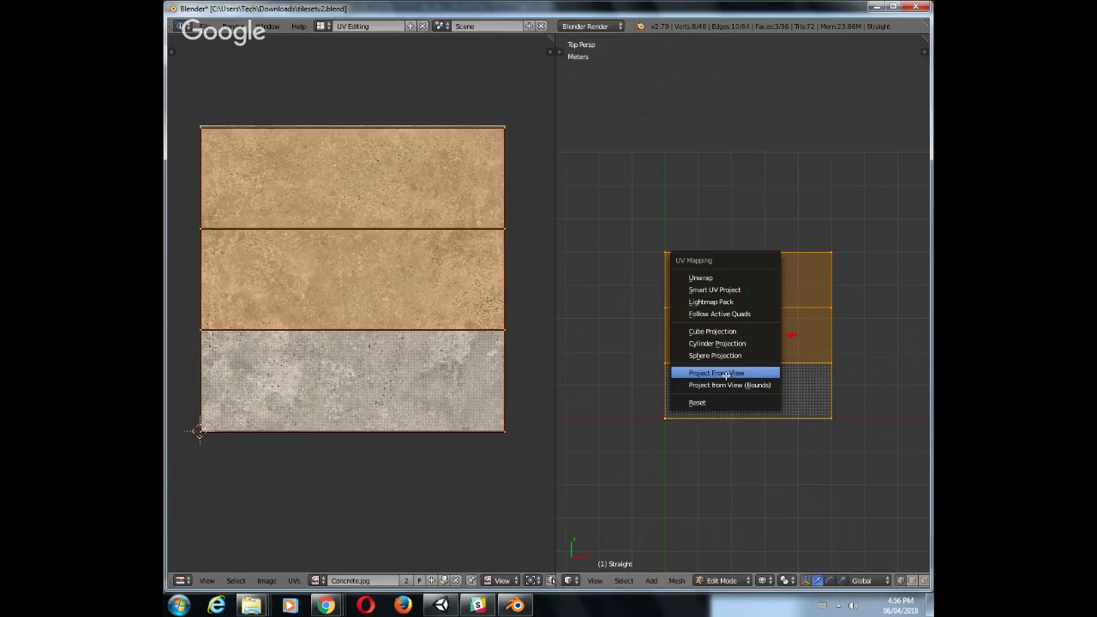
left_click(726, 374)
Enlarge the newly projected floor UVs and reposition them so they fill the Concrete.jpg texture
key("s")
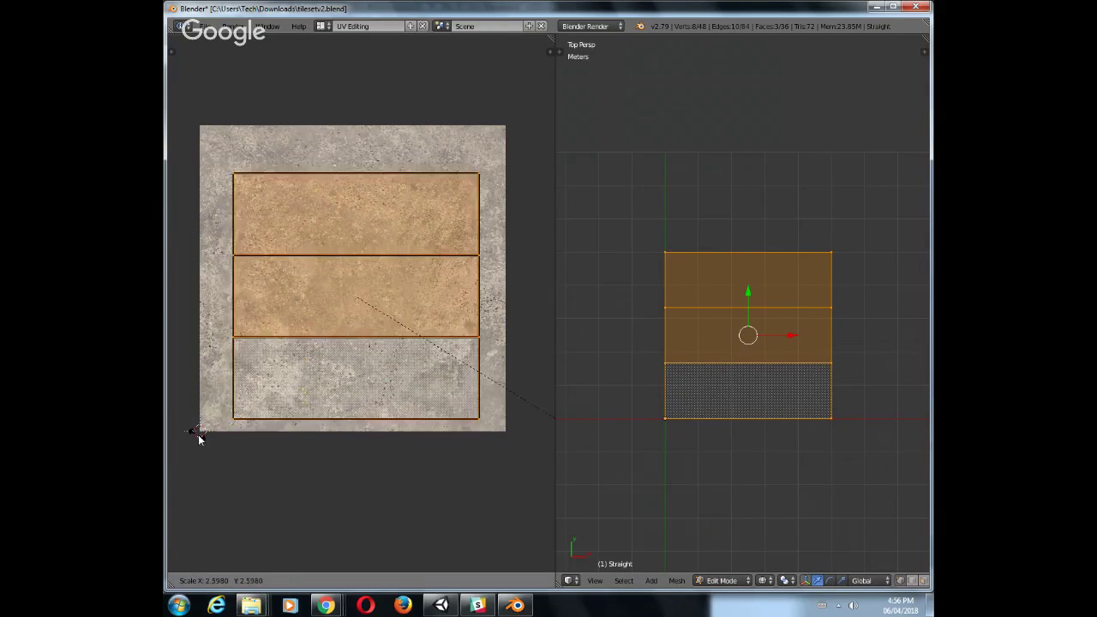
left_click(257, 450)
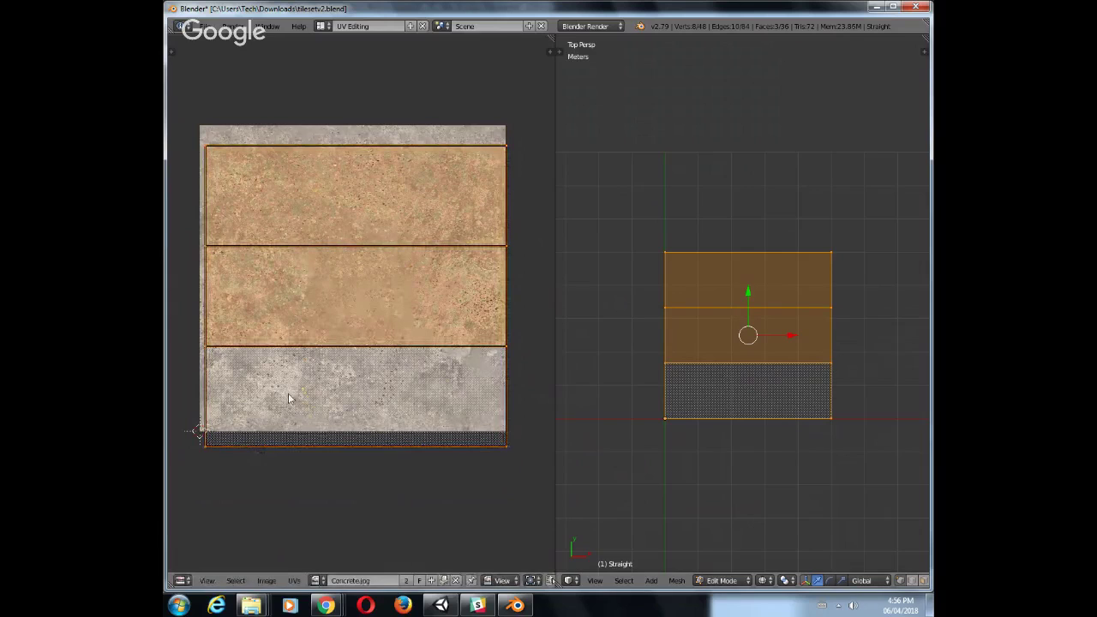
key("g")
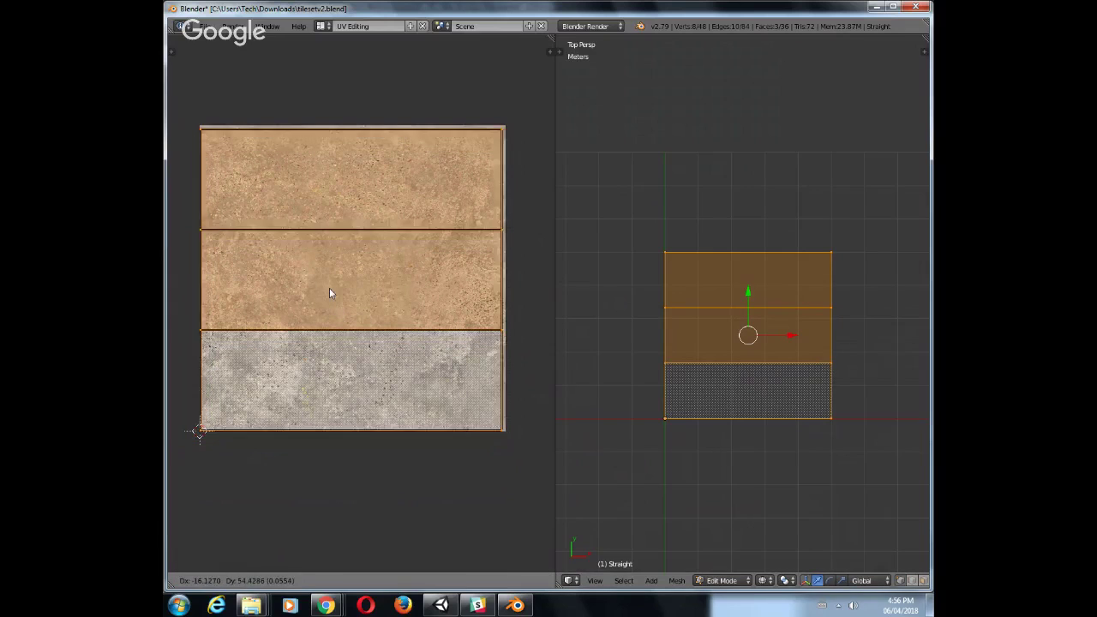
left_click(333, 293)
key("a")
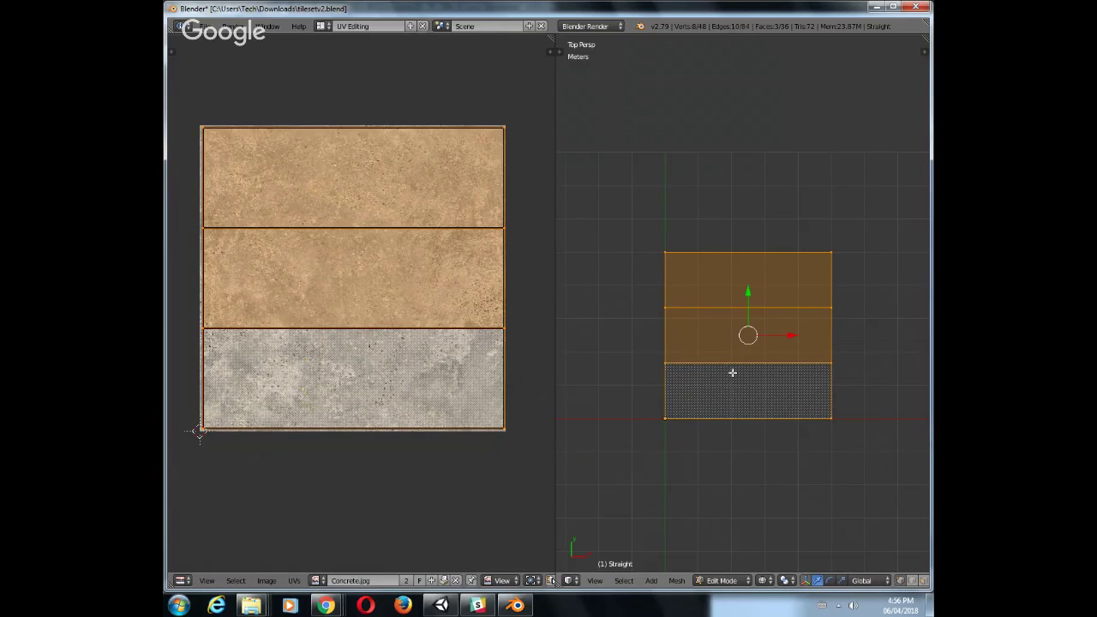
Reveal the hidden walls and ceiling of the Straight piece and view it in front orthographic wireframe
middle_click_drag(729, 370, 758, 287)
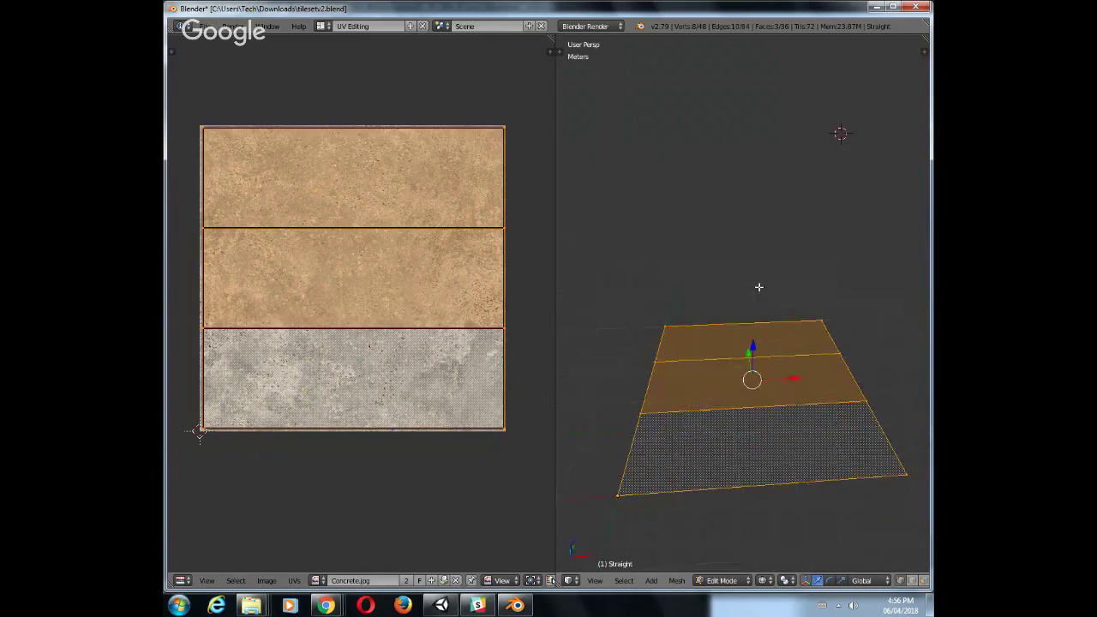
key("alt+h")
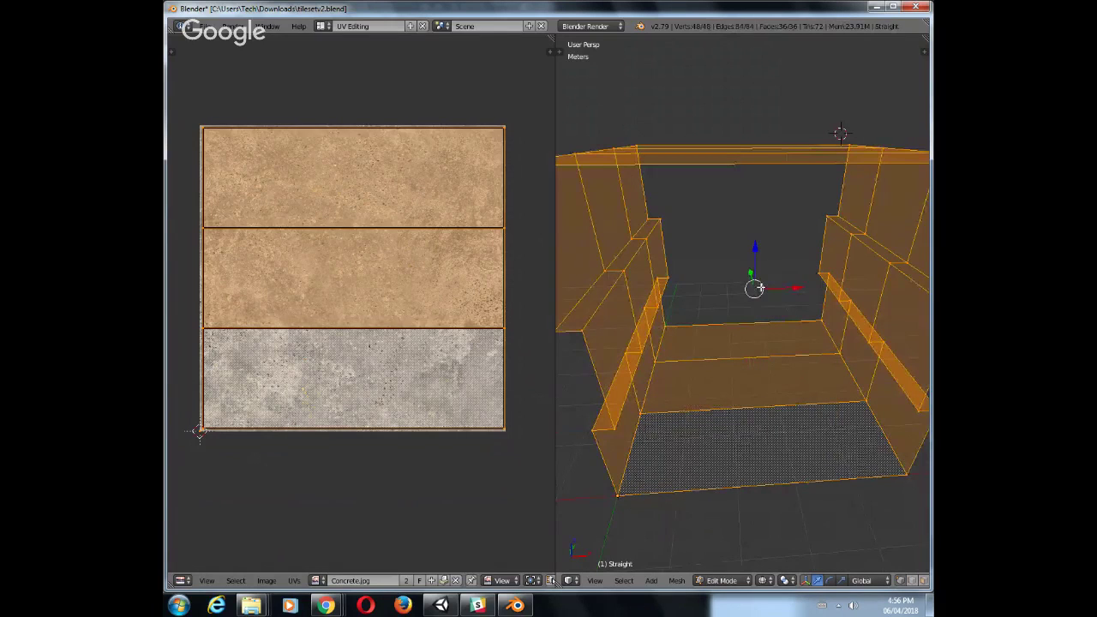
scroll(722, 303, "down", 4)
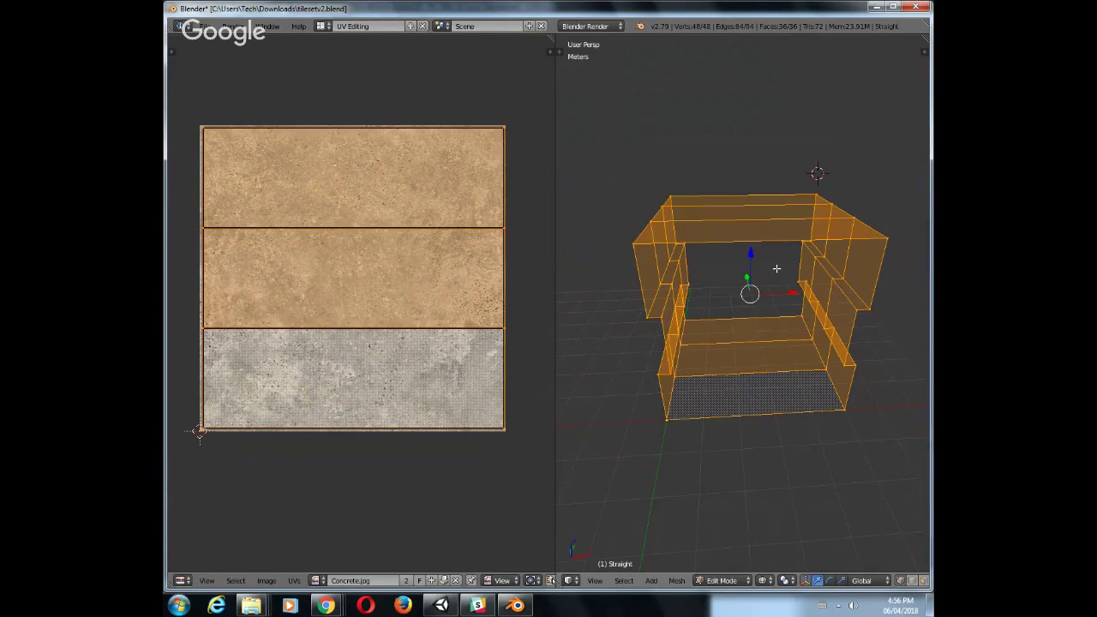
key("KP_1")
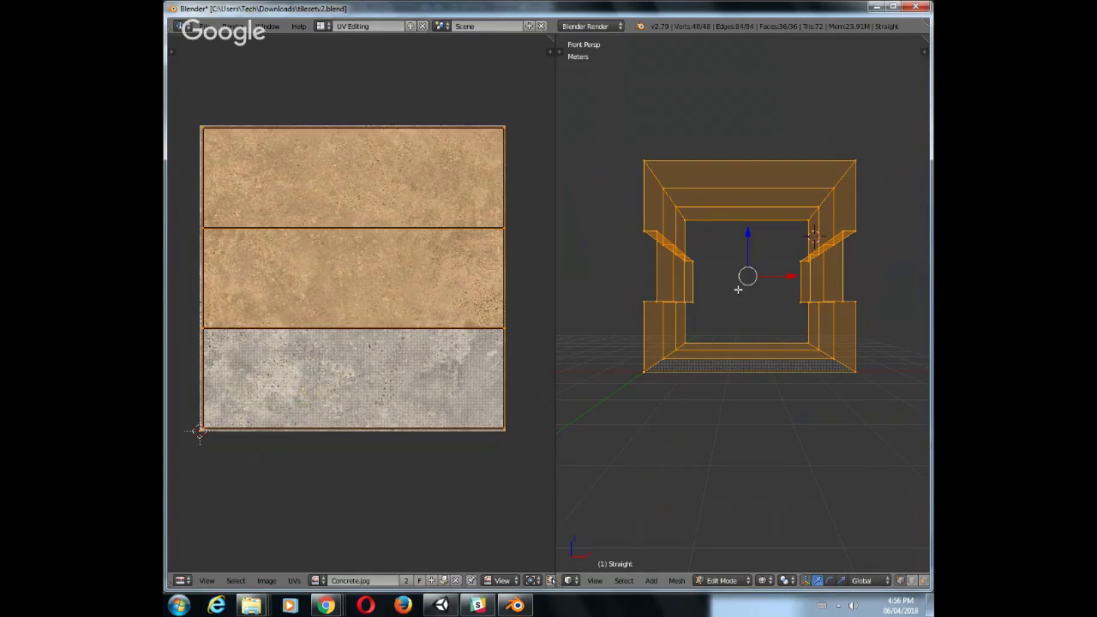
key("z")
key("z")
key("z")
key("z")
key("KP_5")
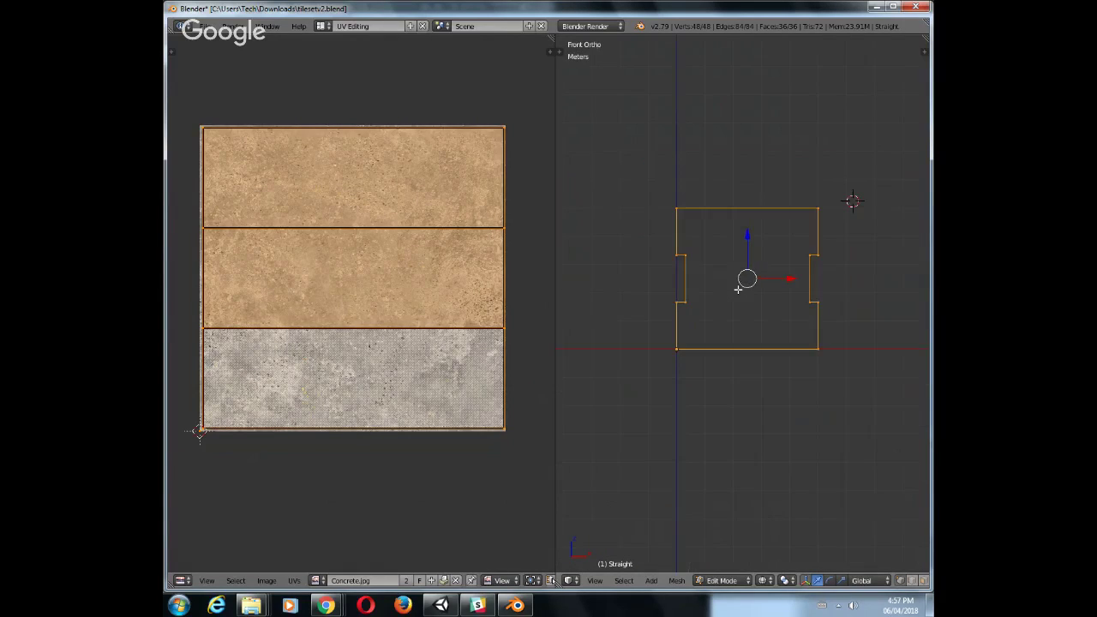
Clear the selection, switch to face selection and box-select all wall and ceiling faces, excluding the floor
key("a")
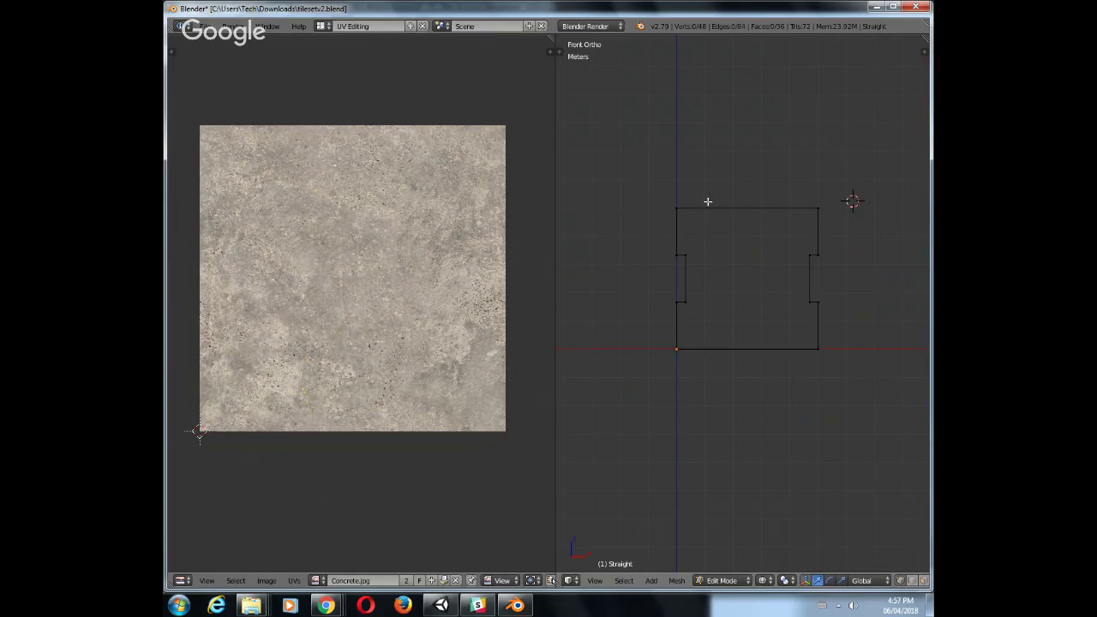
key("ctrl+Tab")
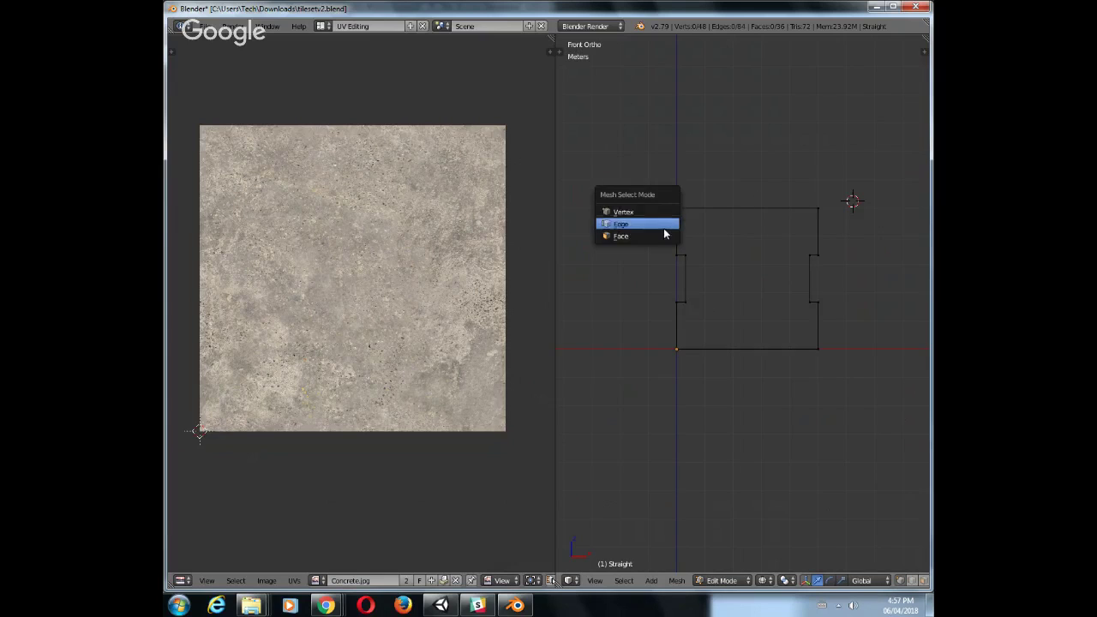
left_click(660, 233)
key("b")
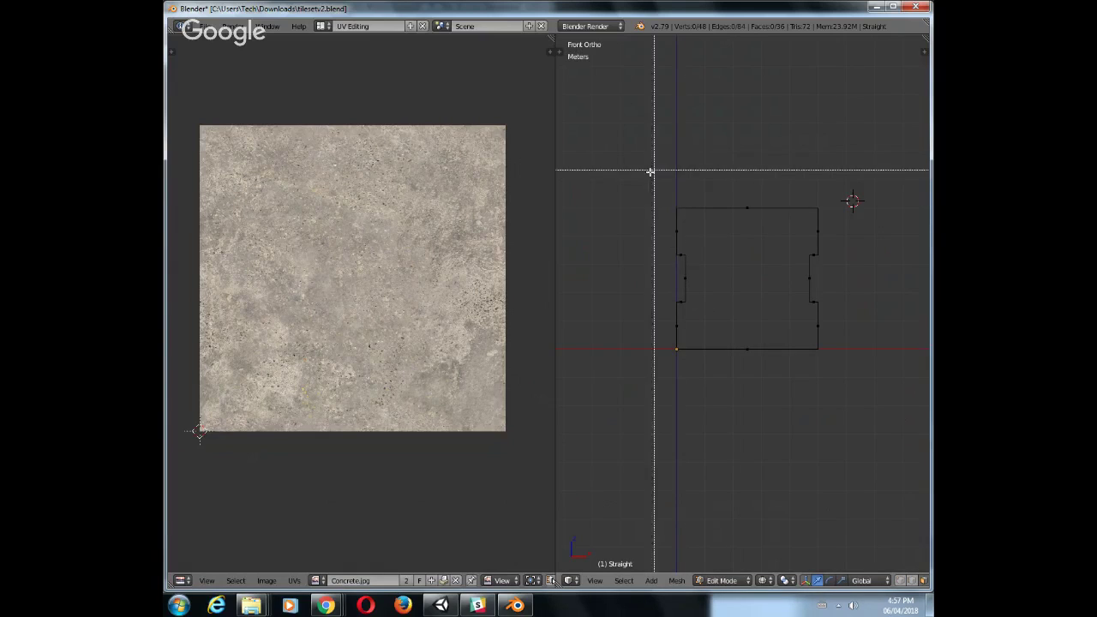
left_click_drag(642, 174, 846, 343)
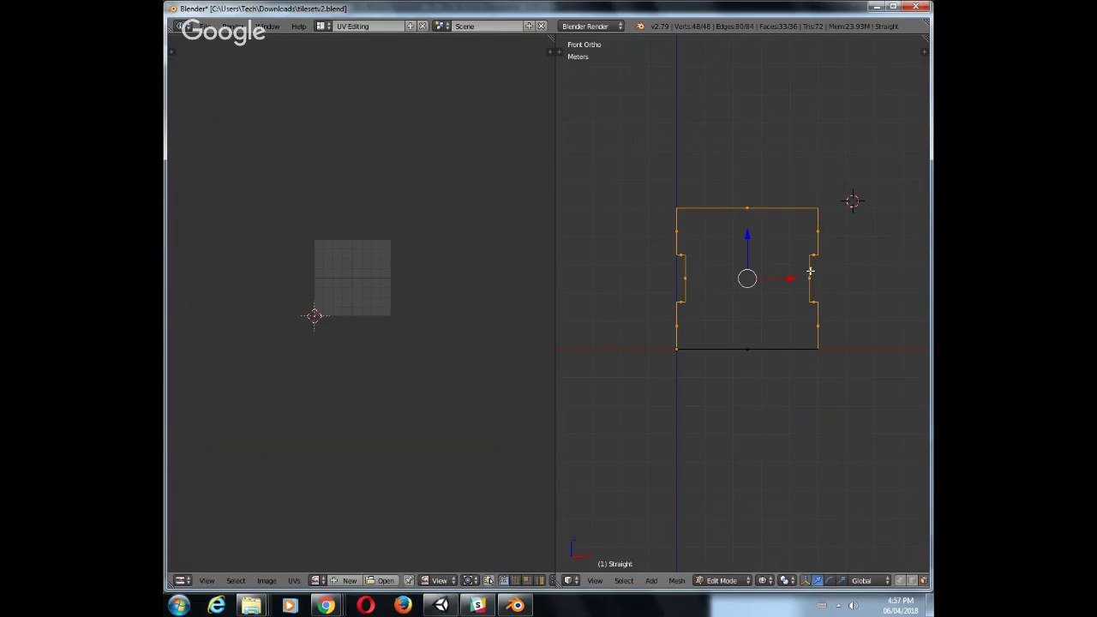
middle_click_drag(810, 271, 789, 296)
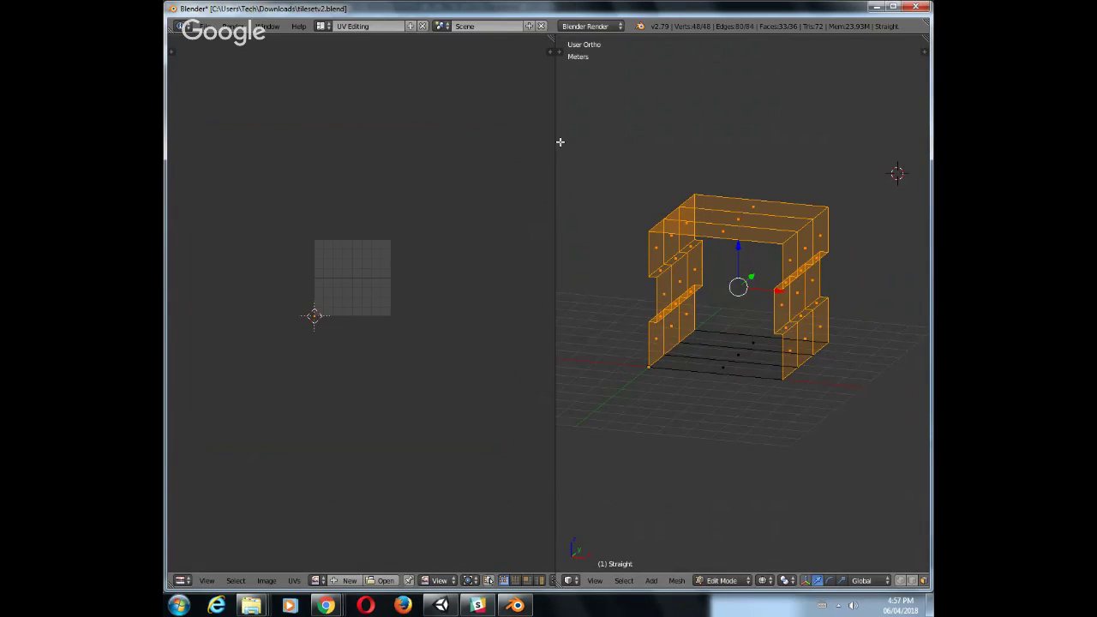
Return to the Default layout and assign the Walls material to the selected wall and ceiling faces
left_click(322, 26)
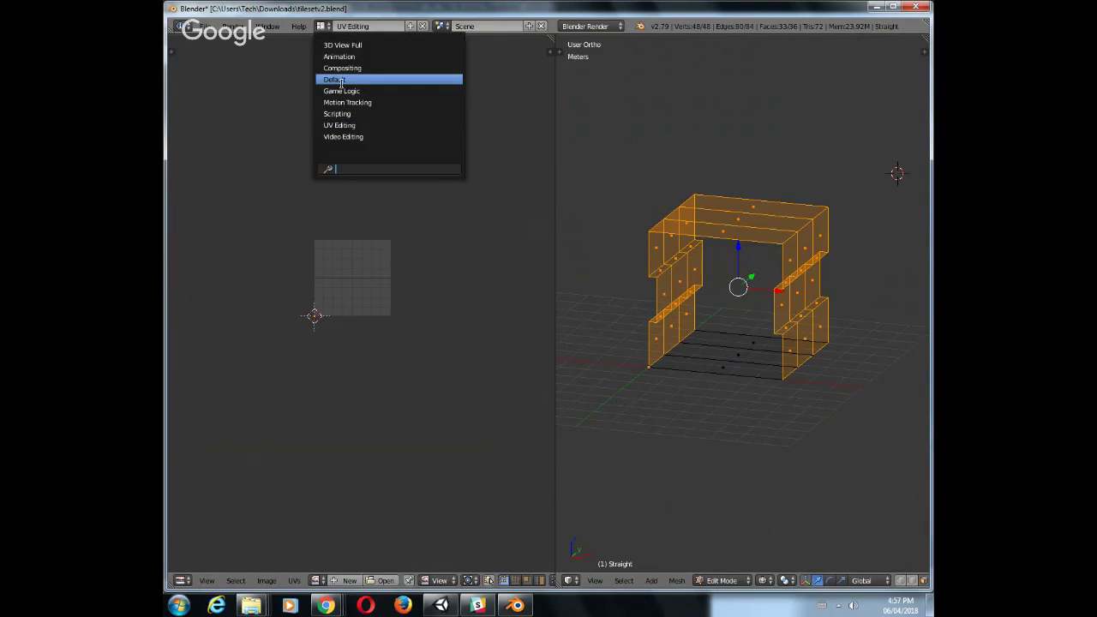
left_click(344, 82)
key("g")
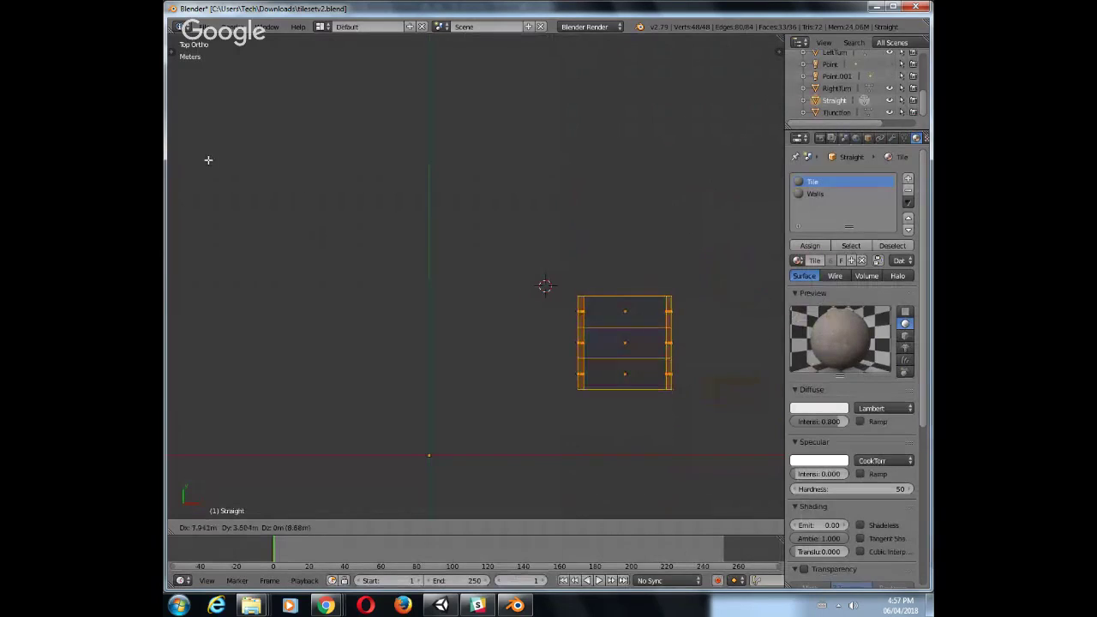
right_click(222, 155)
left_click(815, 194)
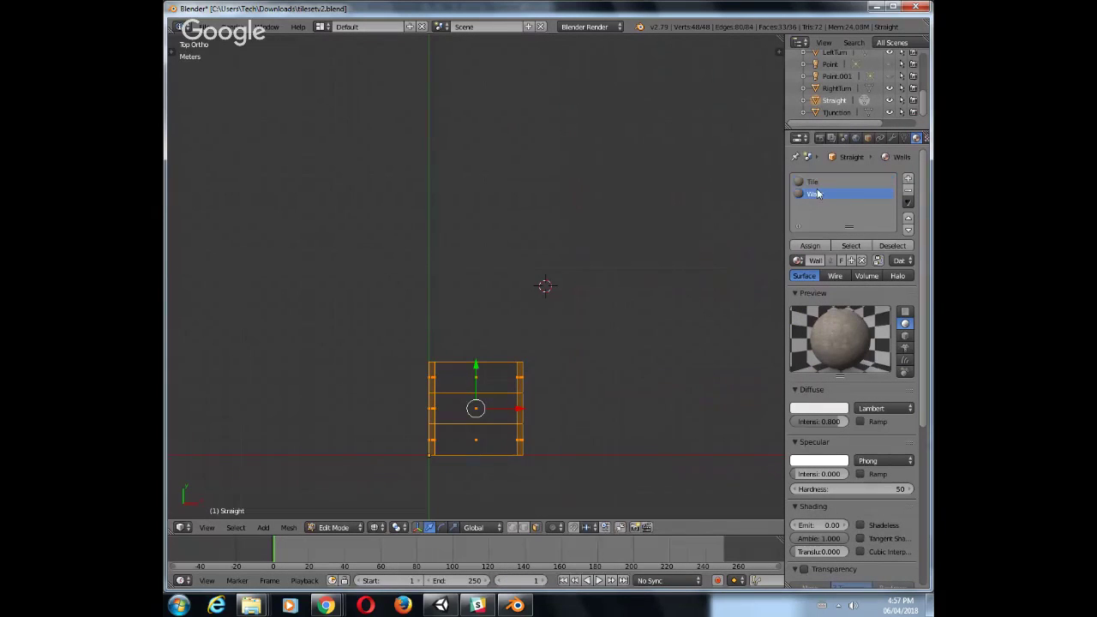
left_click(810, 245)
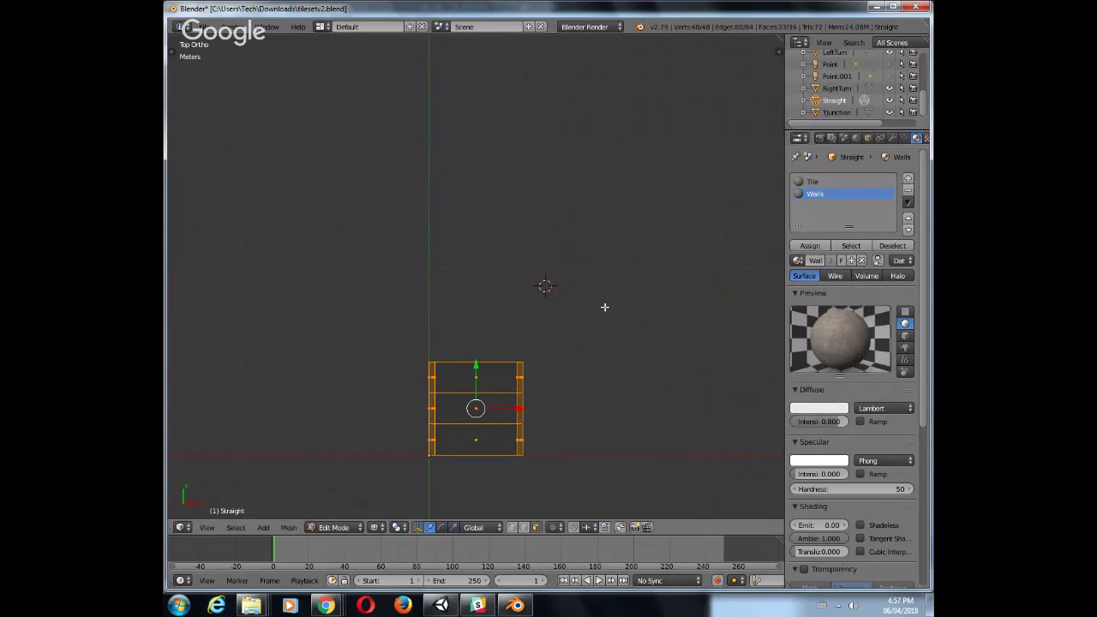
middle_click_drag(576, 360, 538, 240)
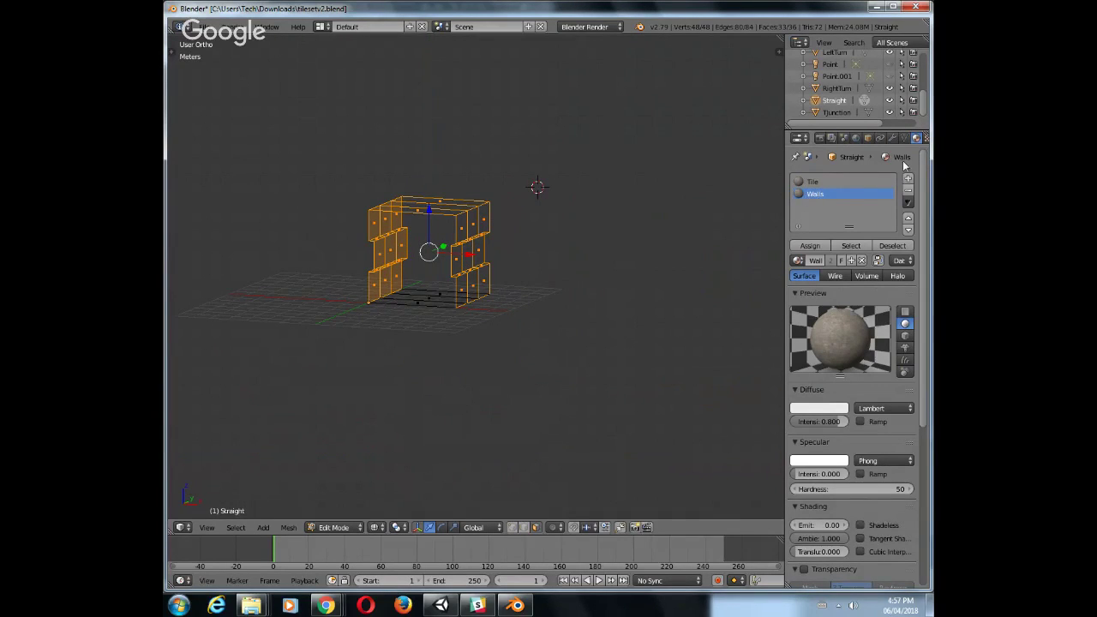
Switch to the UV Editing layout and unwrap the selected wall and ceiling faces
left_click(924, 138)
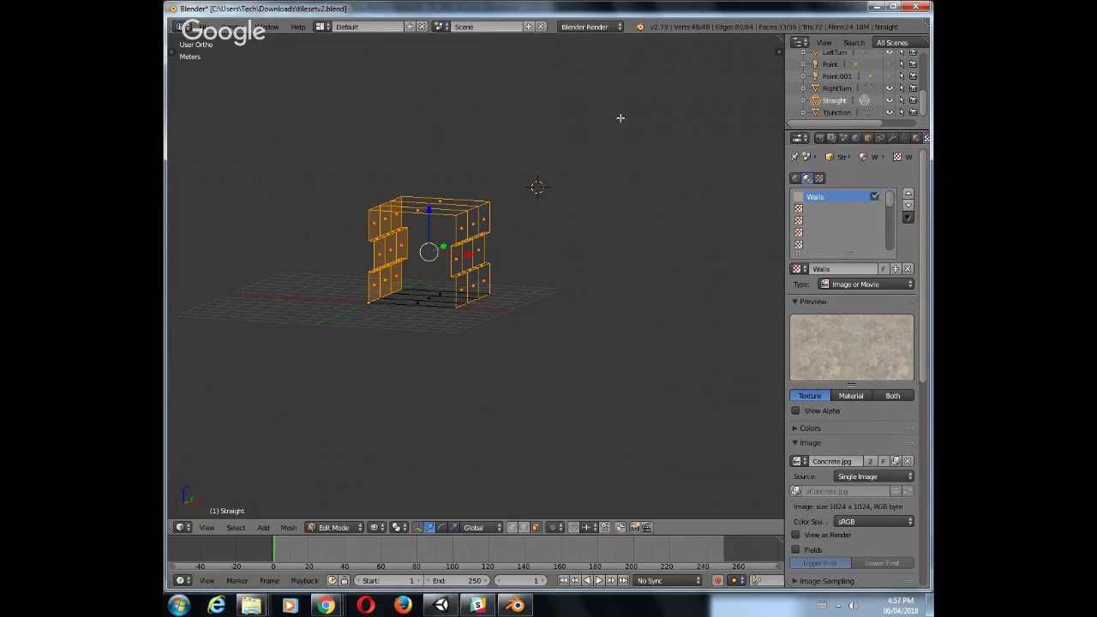
left_click(319, 28)
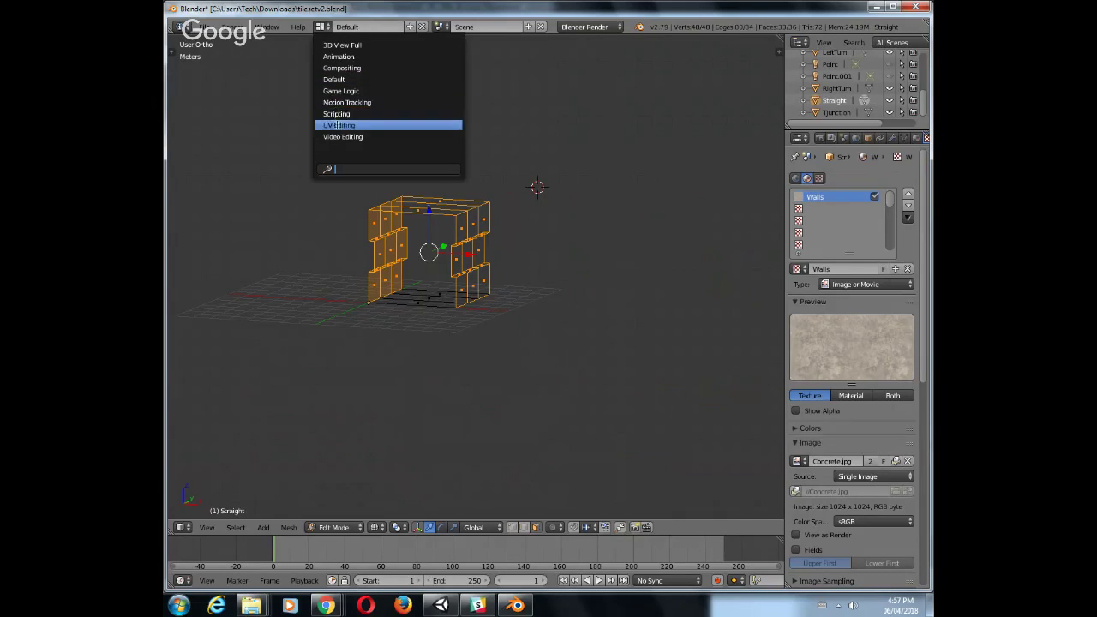
left_click(339, 126)
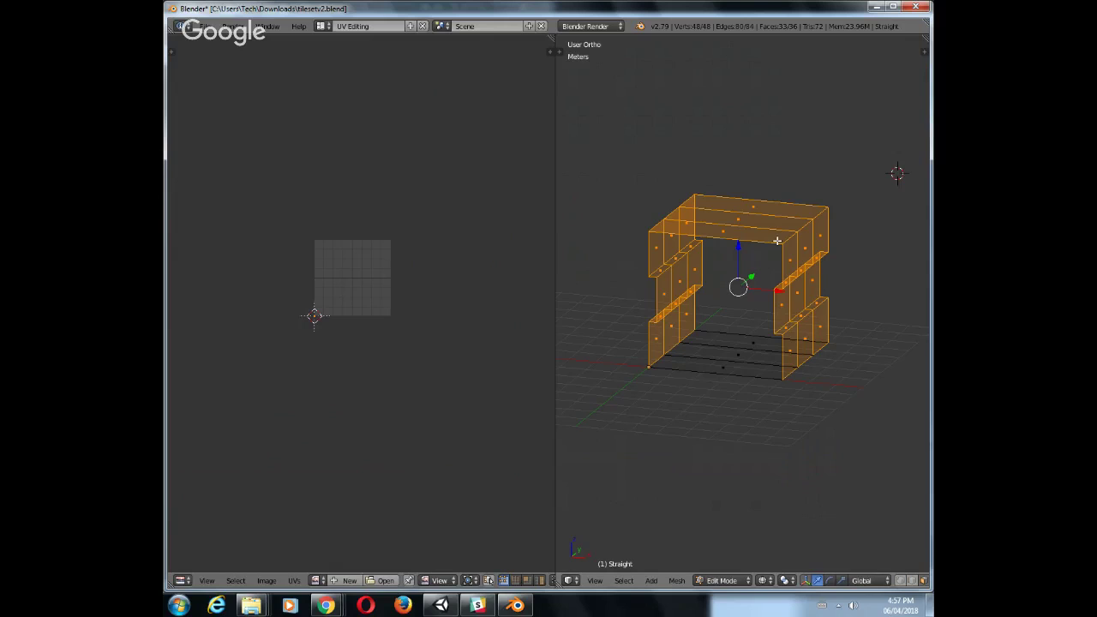
key("u")
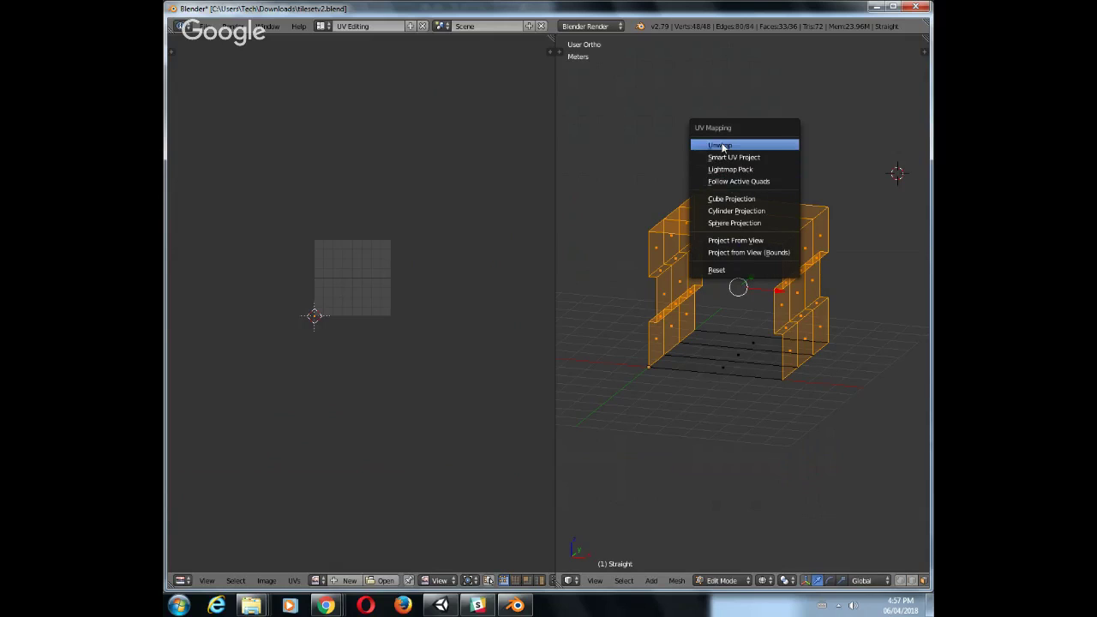
left_click(721, 148)
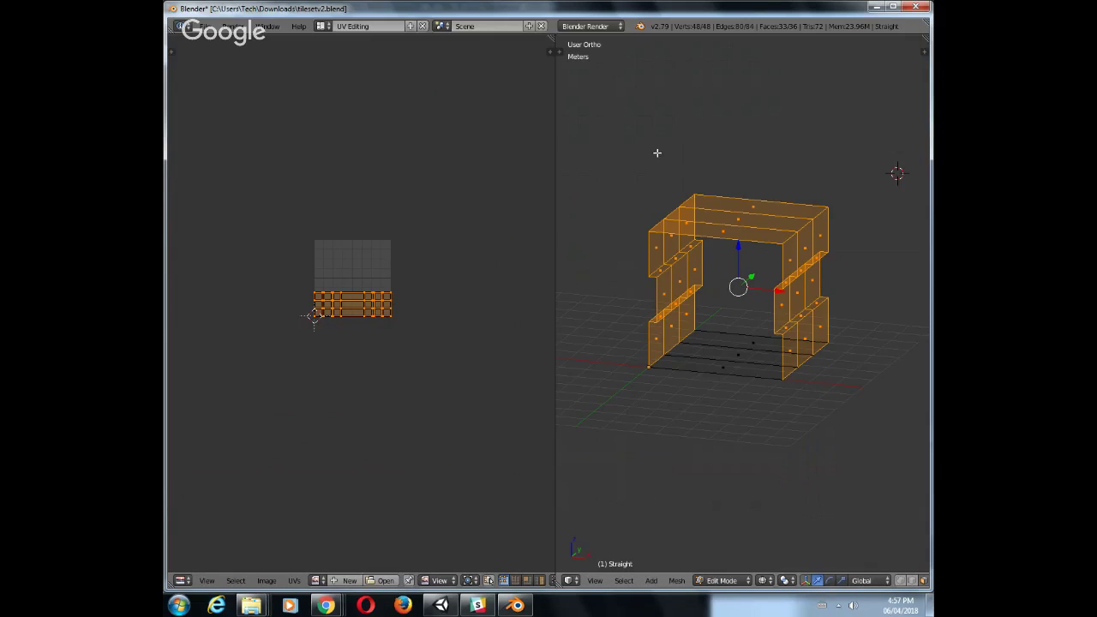
Remap the selected wall and ceiling faces with Smart UV Project and assign the Concrete.jpg image to their UVs
key("u")
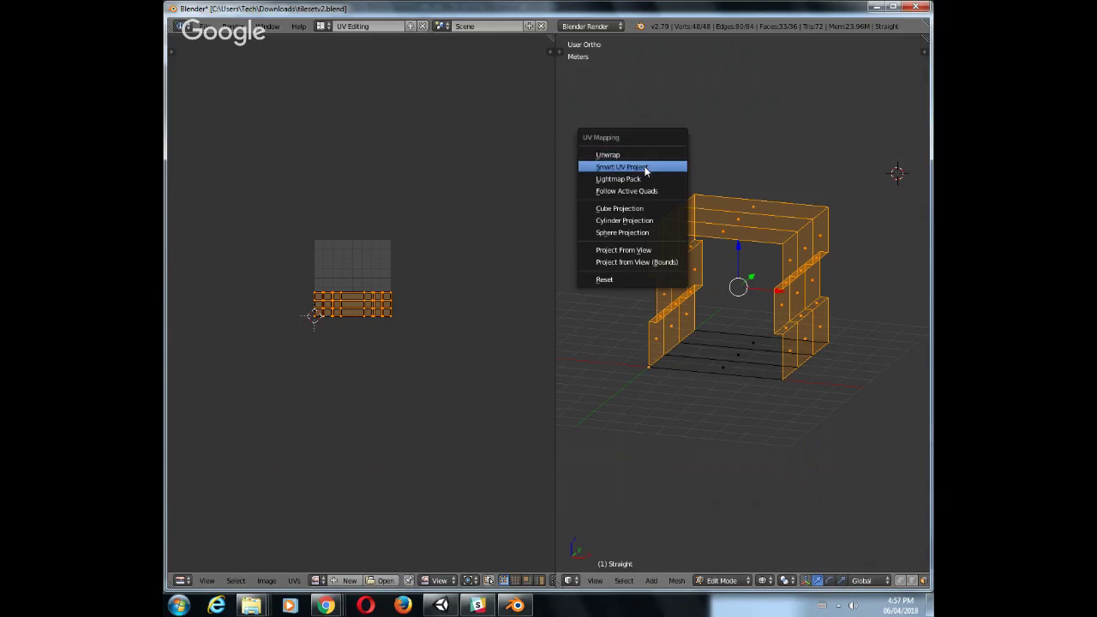
left_click(647, 166)
left_click(646, 260)
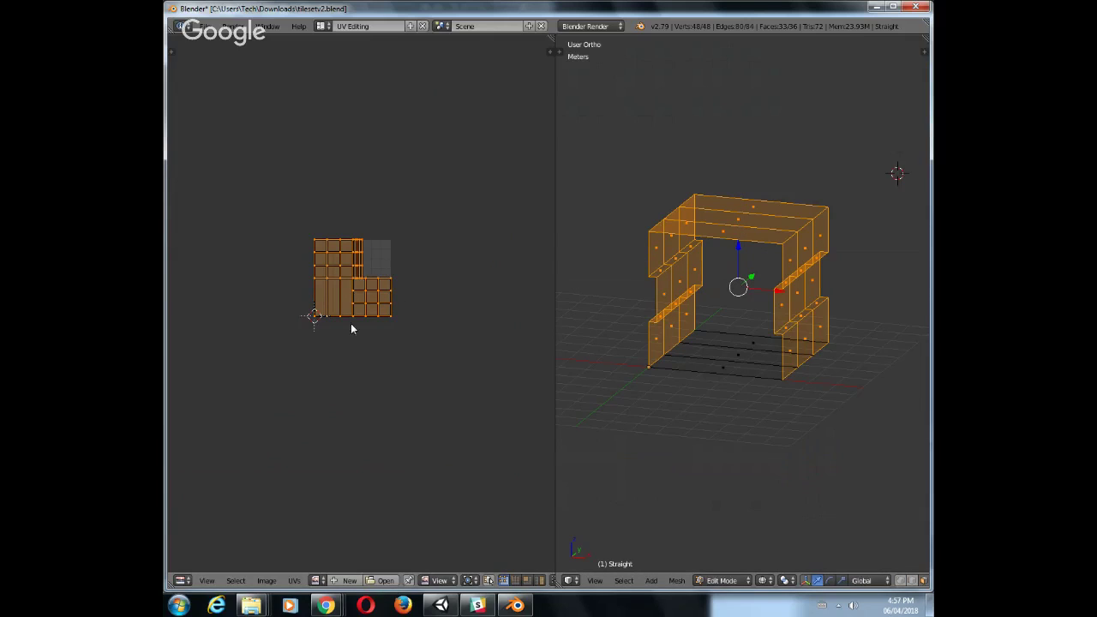
left_click(317, 582)
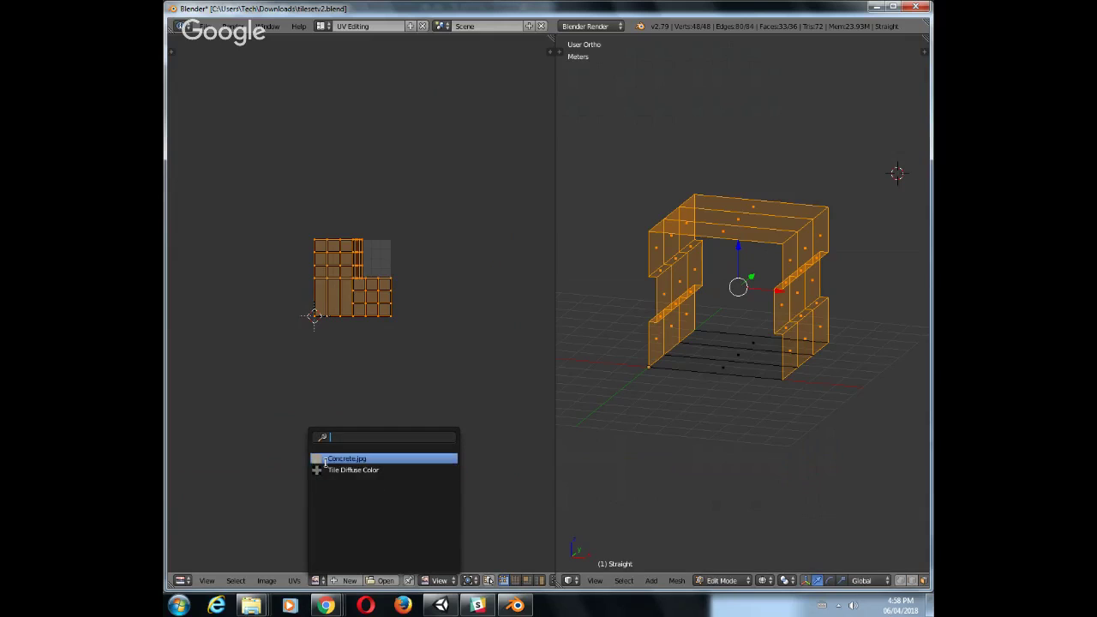
left_click(327, 465)
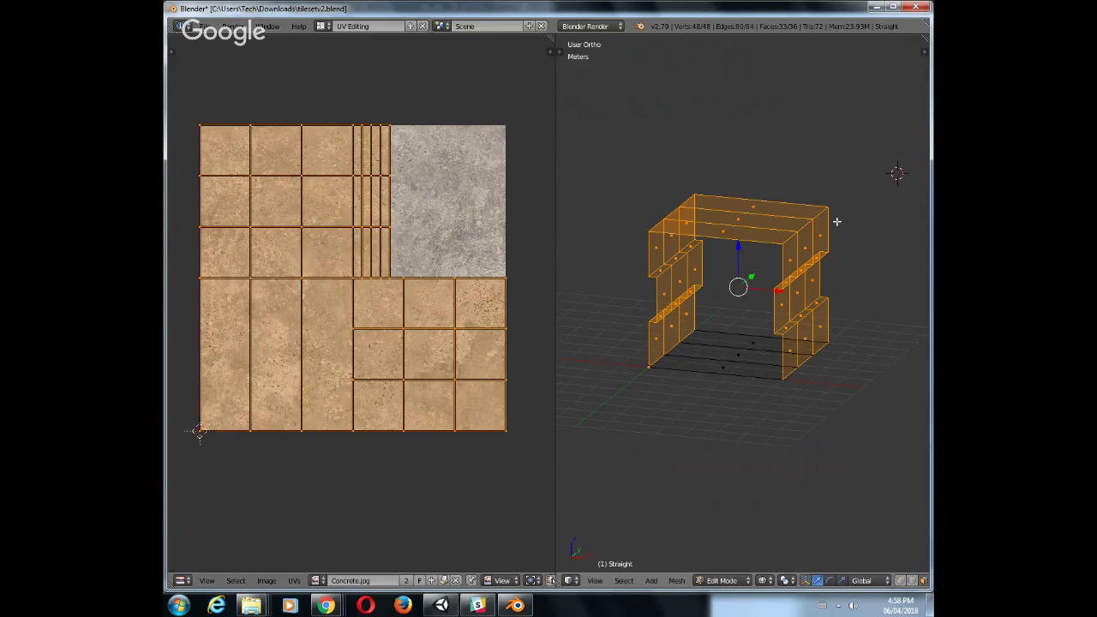
Return to the Default layout and change the viewport shading to preview the textures on the Straight piece
left_click(321, 27)
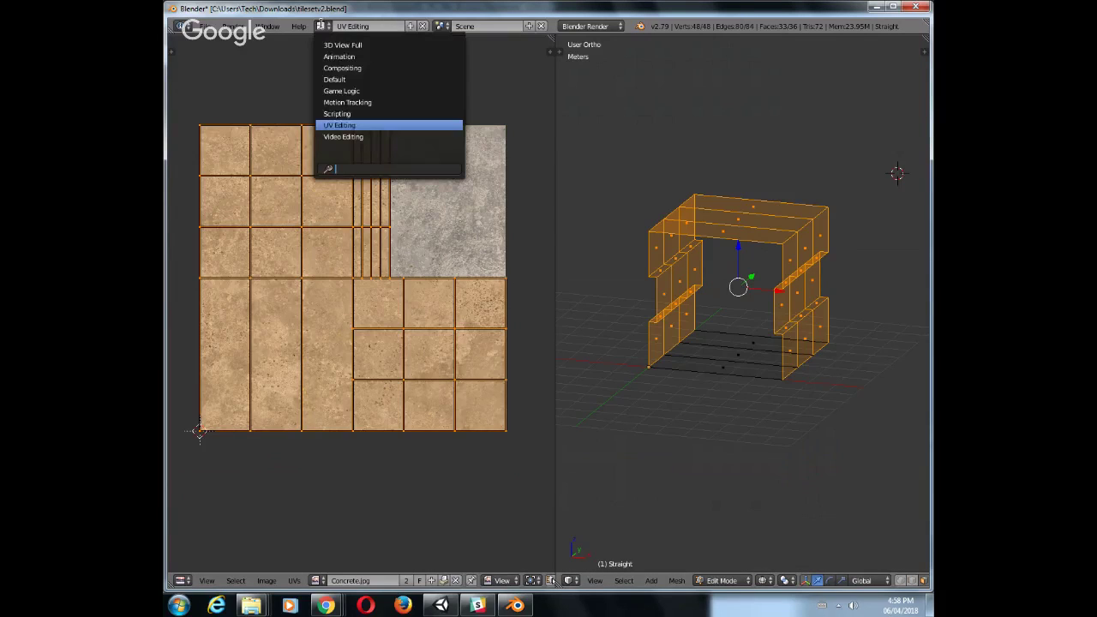
left_click(343, 79)
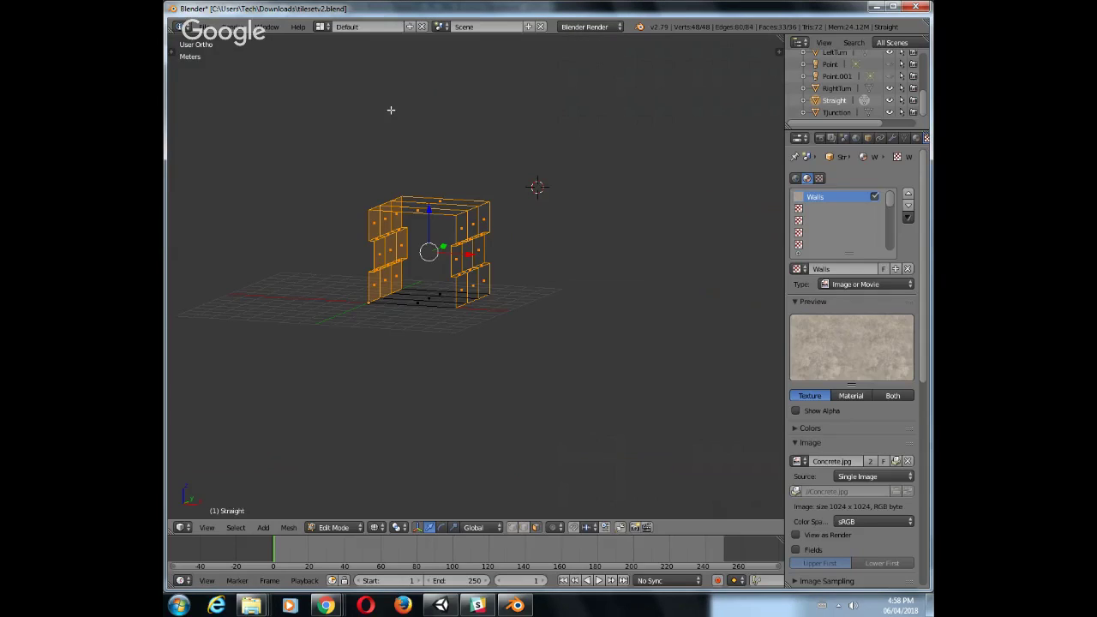
key("alt+z")
middle_click_drag(447, 202, 434, 272)
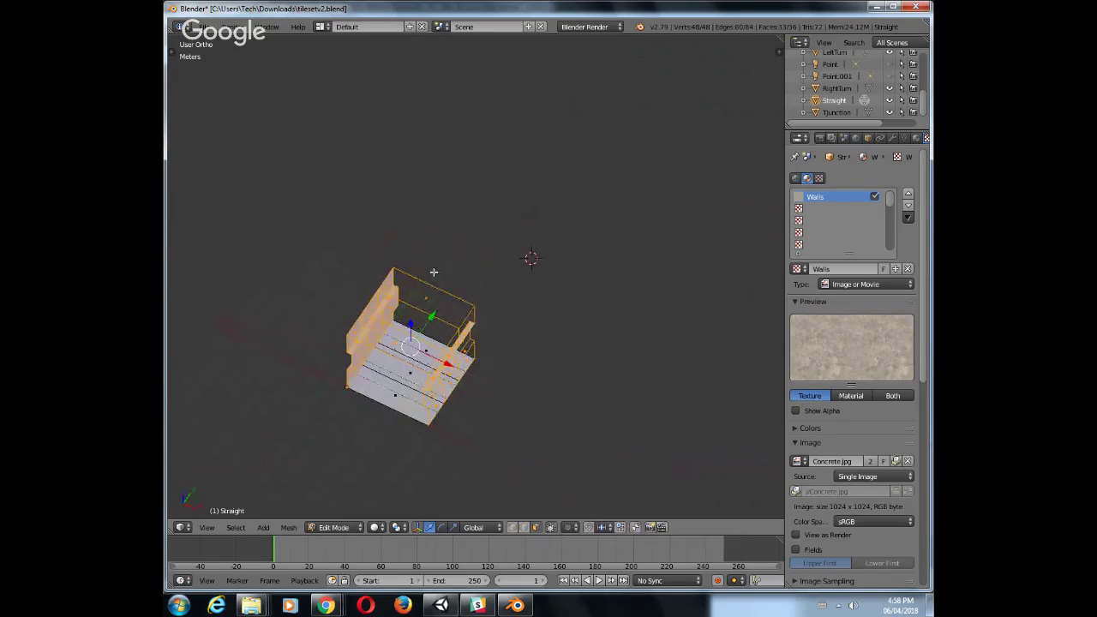
left_click(374, 527)
left_click(389, 473)
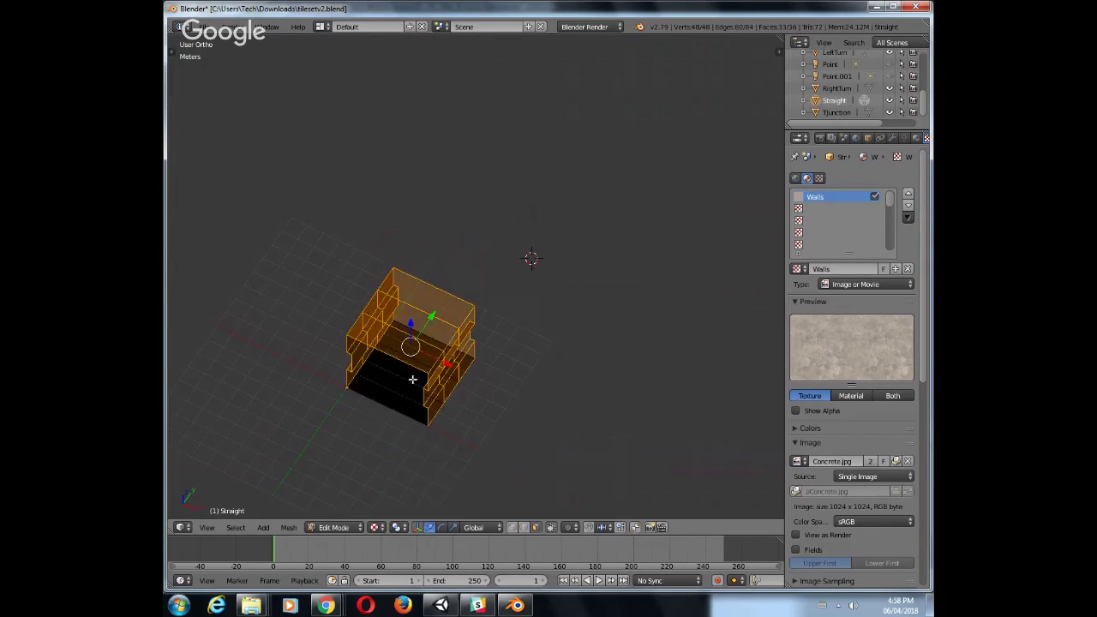
mouse_move(411, 379)
middle_mouse_down()
mouse_move(423, 342)
mouse_move(409, 306)
middle_mouse_up()
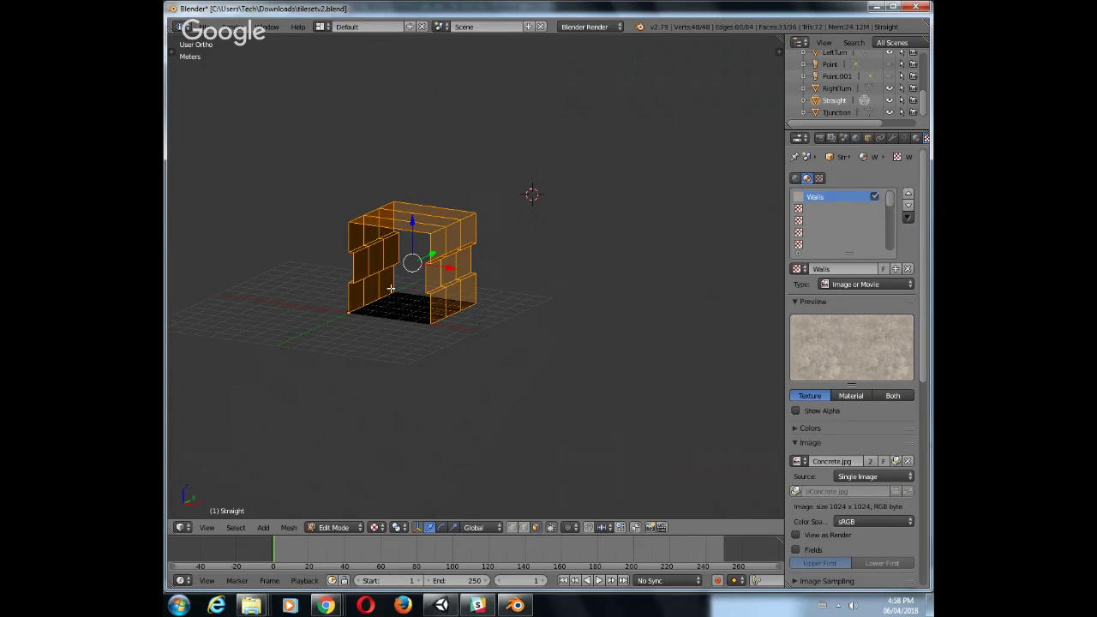
Leave Edit Mode and place the 3D cursor inside the Straight piece
key("Tab")
key("shift+a")
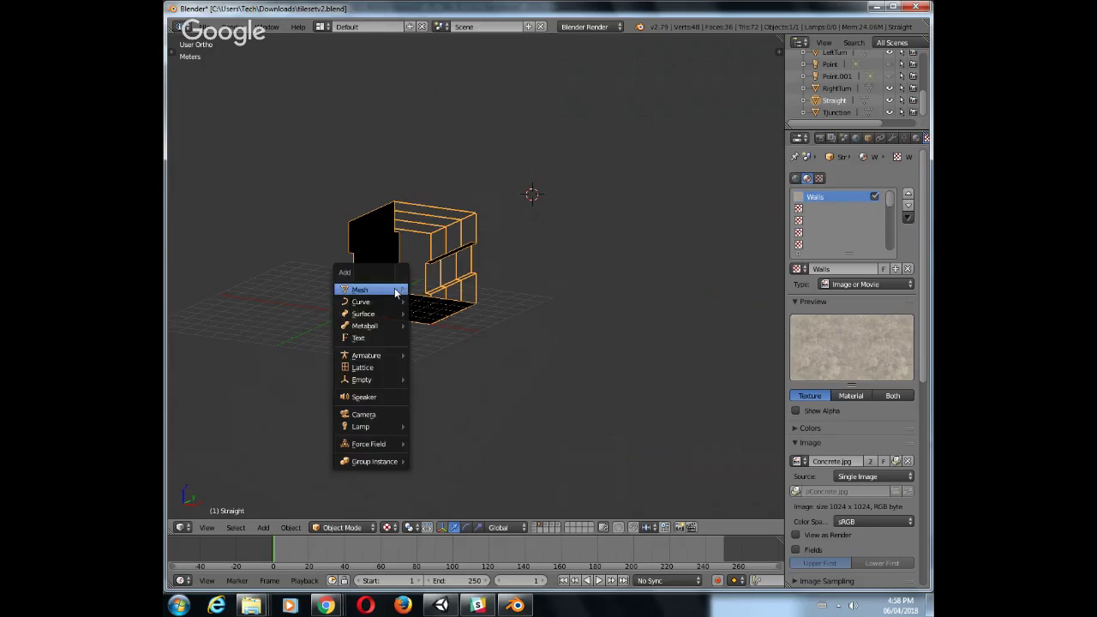
mouse_move(396, 290)
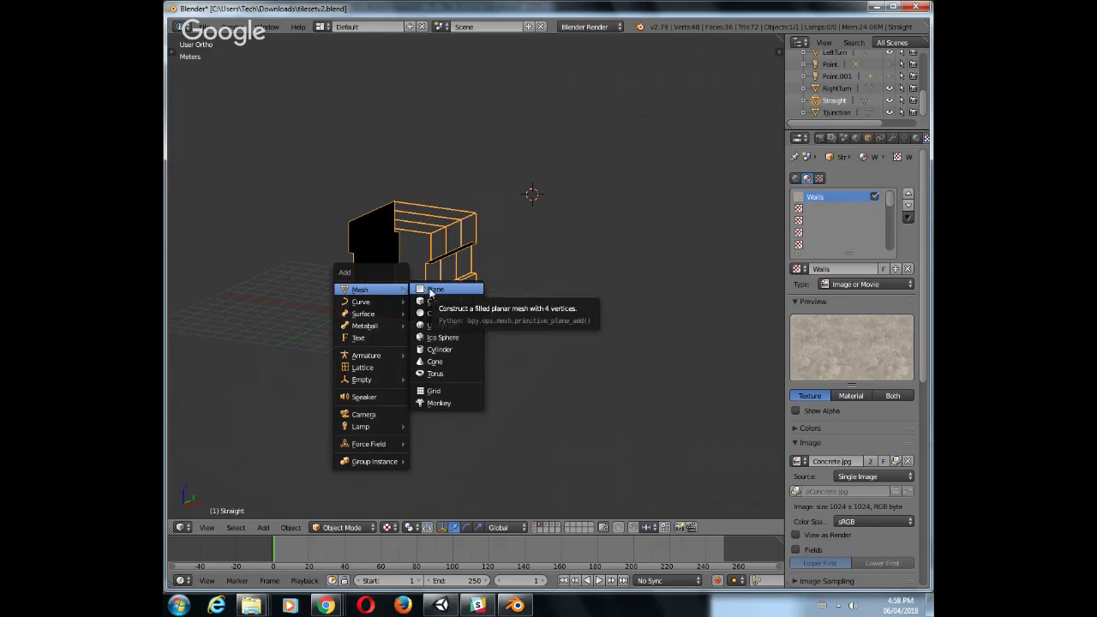
left_click(396, 289)
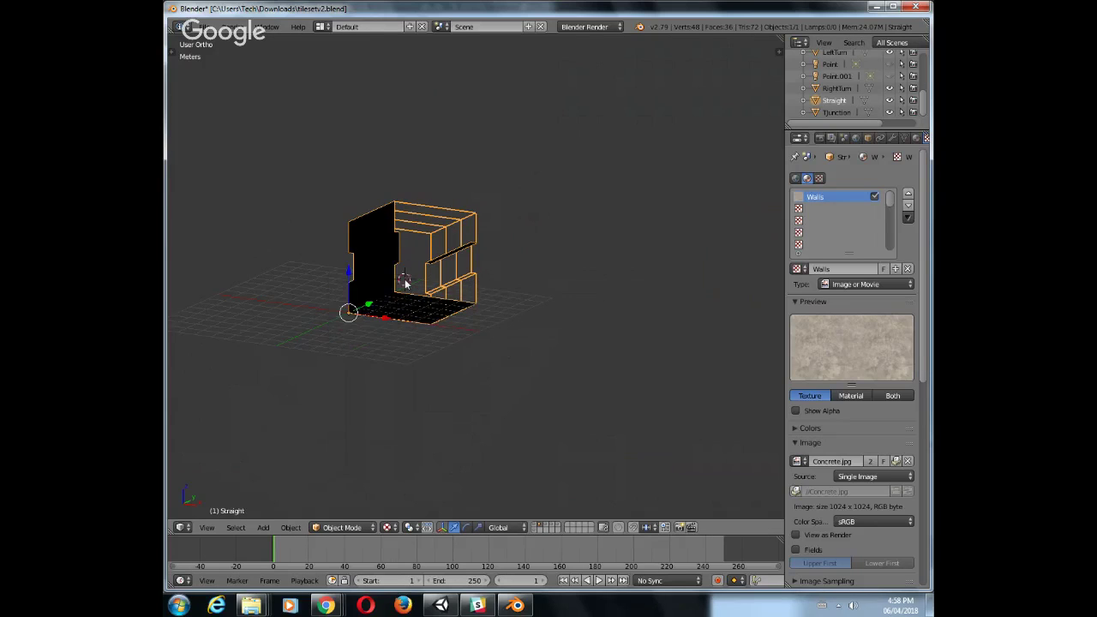
Add a point lamp inside the Straight piece and shift it slightly along the Y axis to light the textures
key("shift+a")
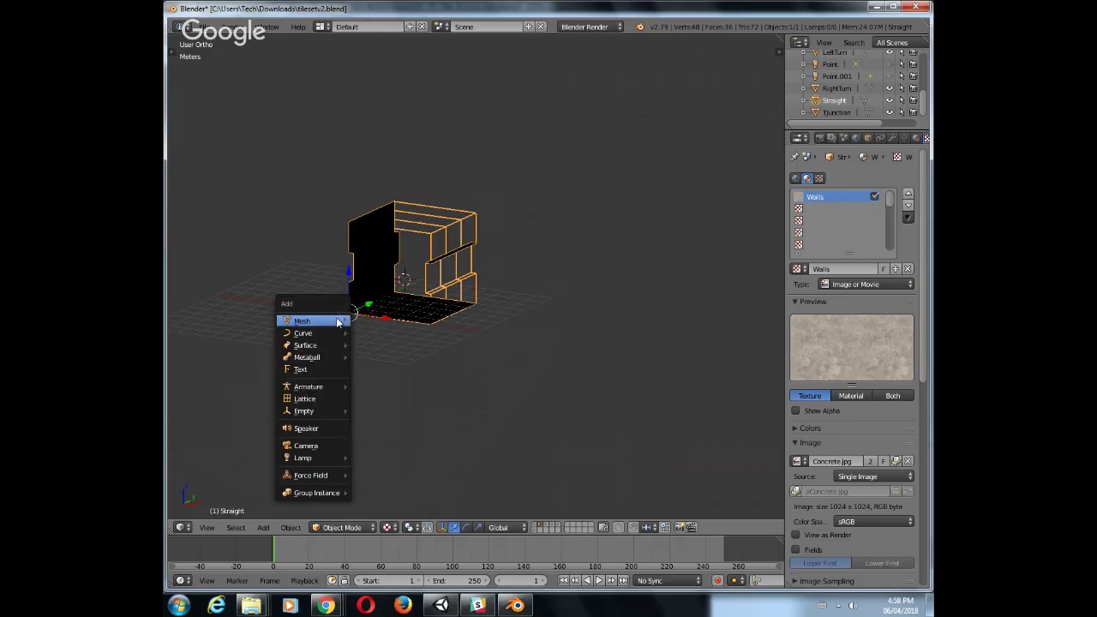
mouse_move(313, 460)
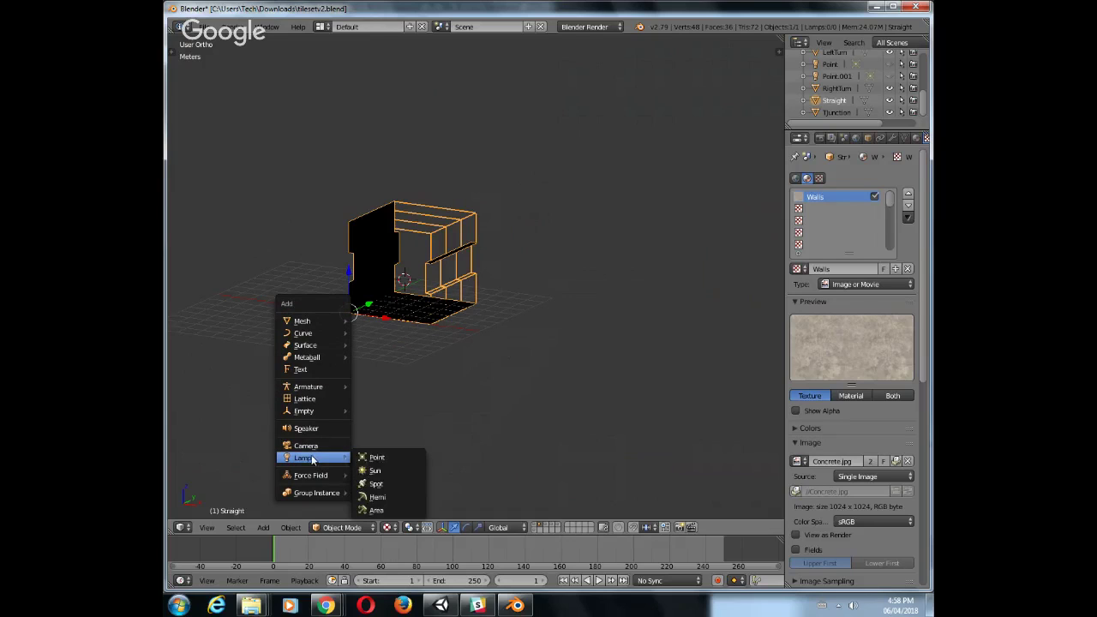
left_click(383, 463)
key("g")
key("y")
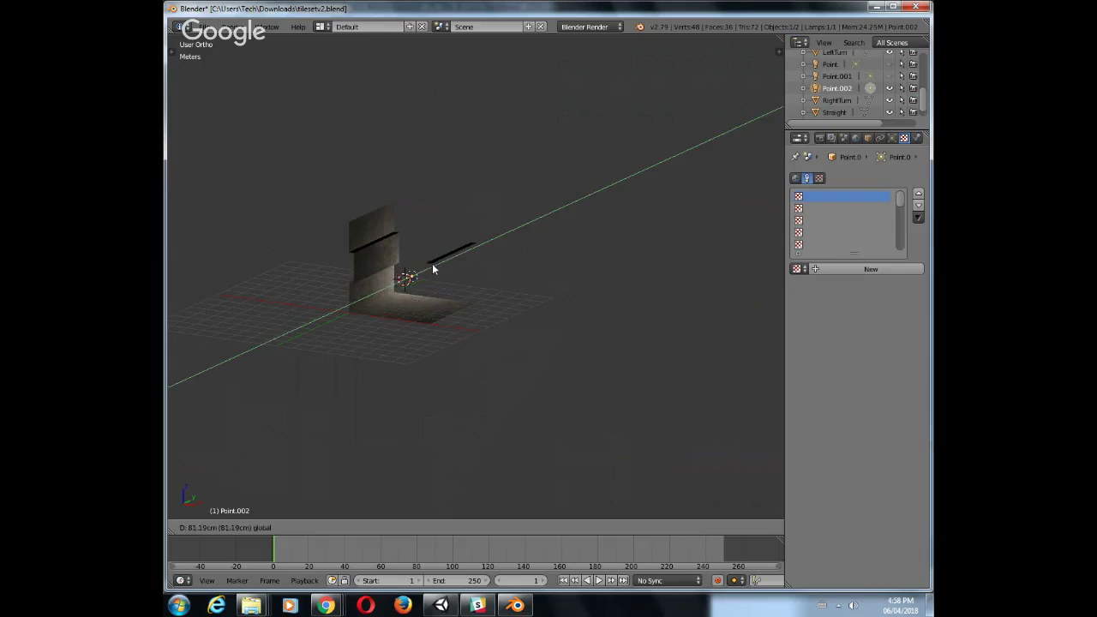
left_click(415, 263)
mouse_move(455, 222)
middle_mouse_down()
mouse_move(421, 257)
mouse_move(449, 223)
mouse_move(436, 227)
middle_mouse_up()
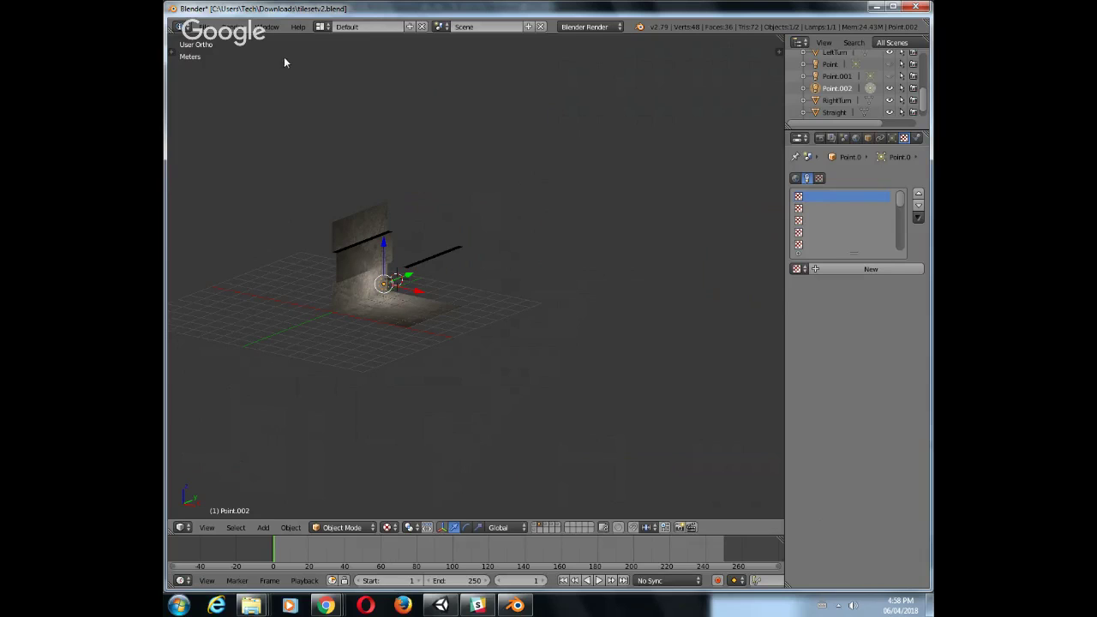
Select the Straight piece and export the scene to the Downloads folder as straight.fbx
right_click(347, 241)
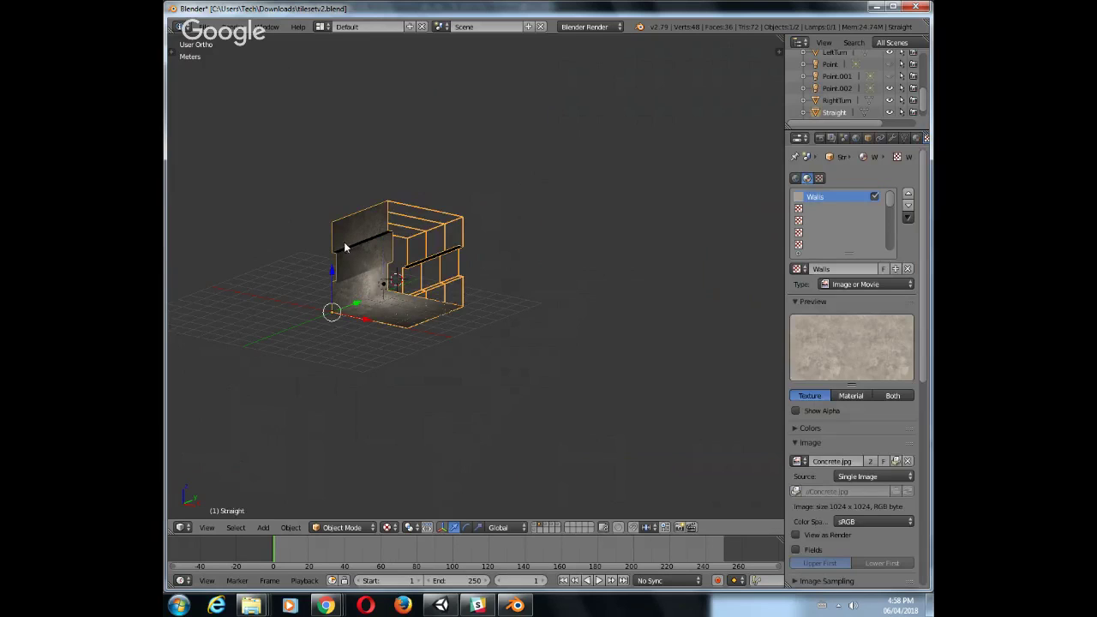
left_click(204, 26)
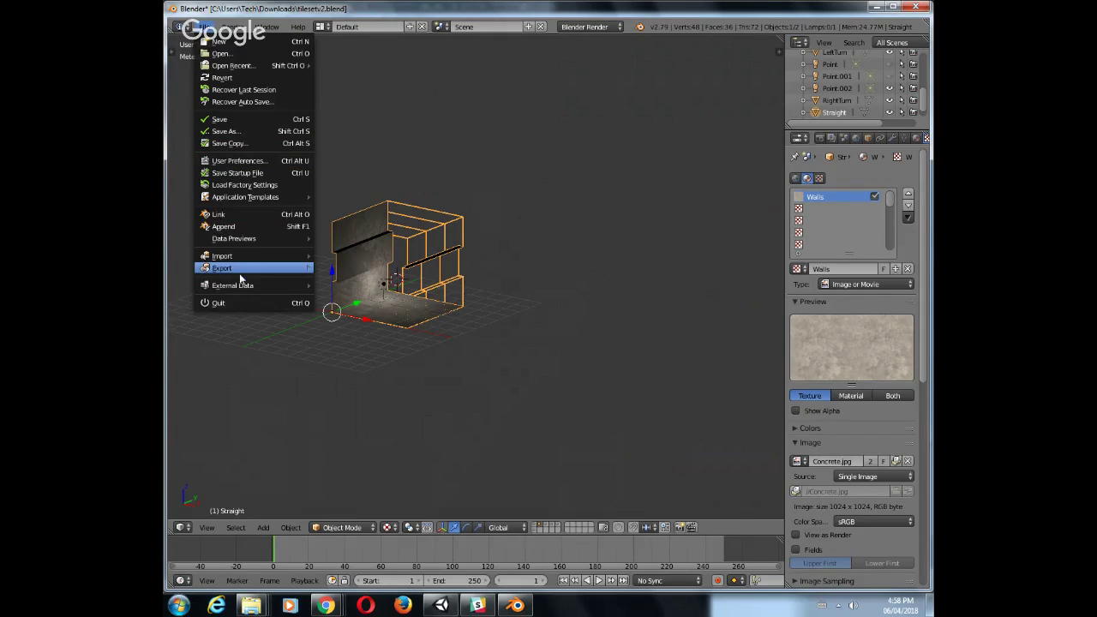
mouse_move(259, 272)
left_click(359, 304)
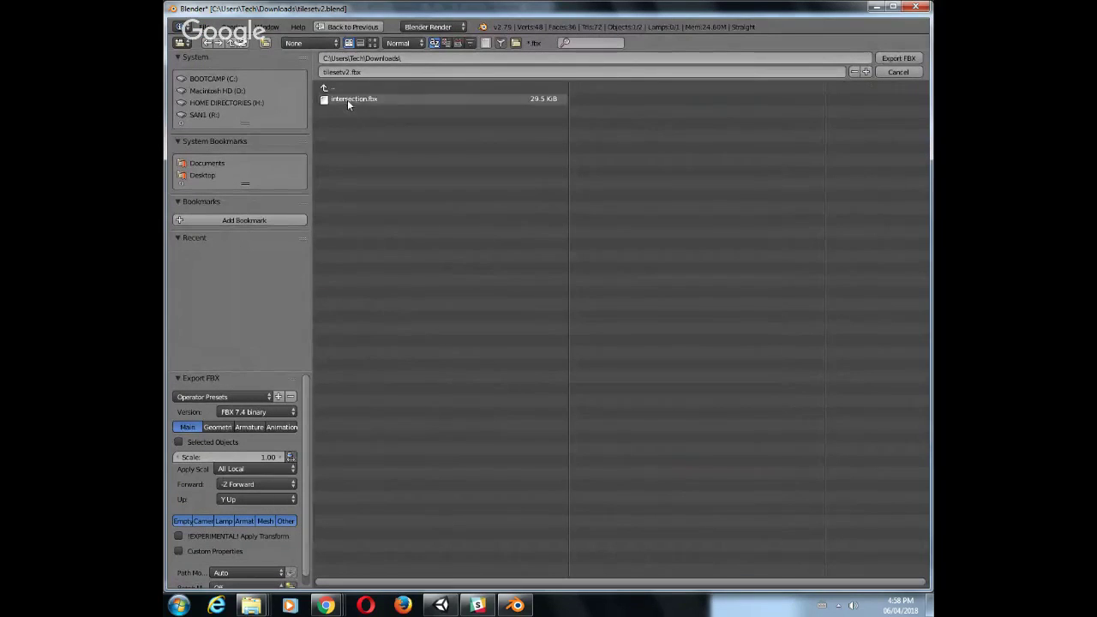
left_click(346, 72)
left_click(347, 72)
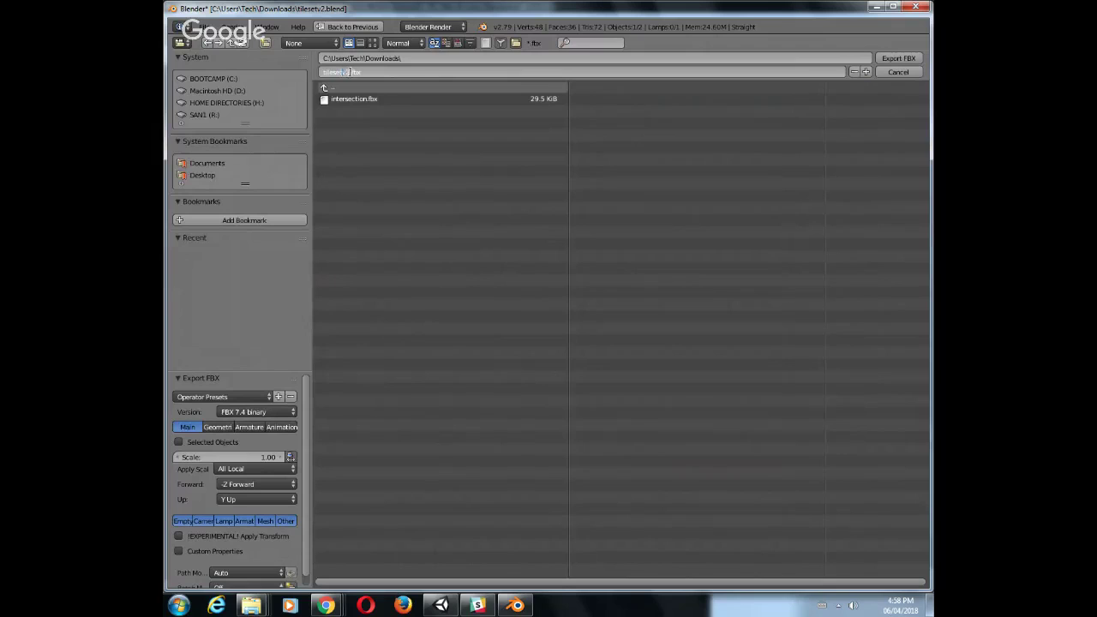
left_click_drag(349, 72, 282, 66)
type("straigh")
left_click(898, 58)
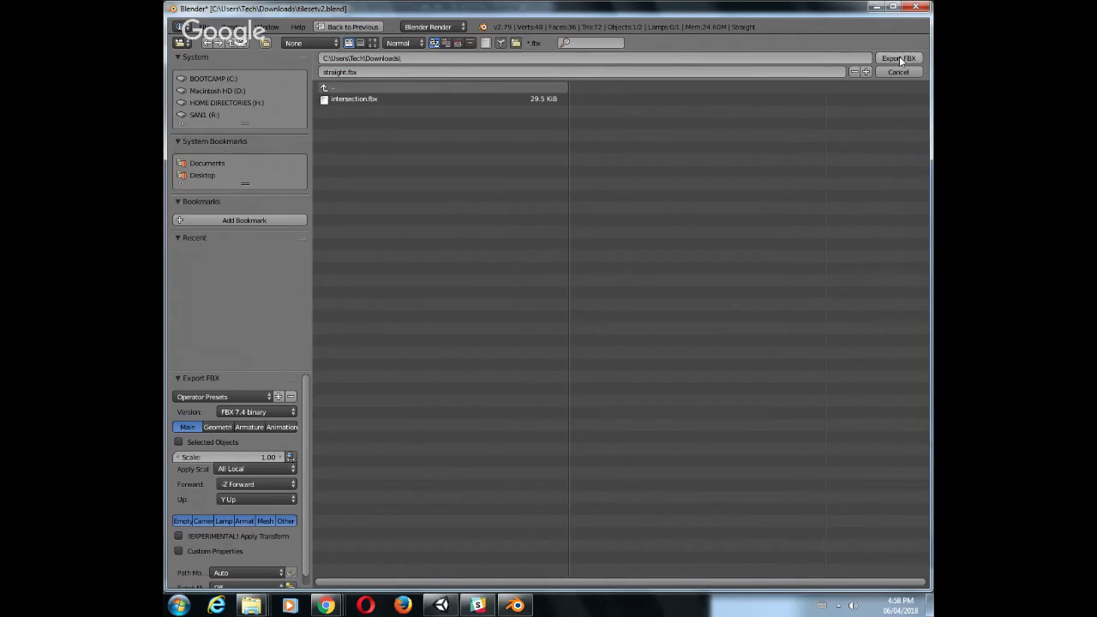
left_click(898, 59)
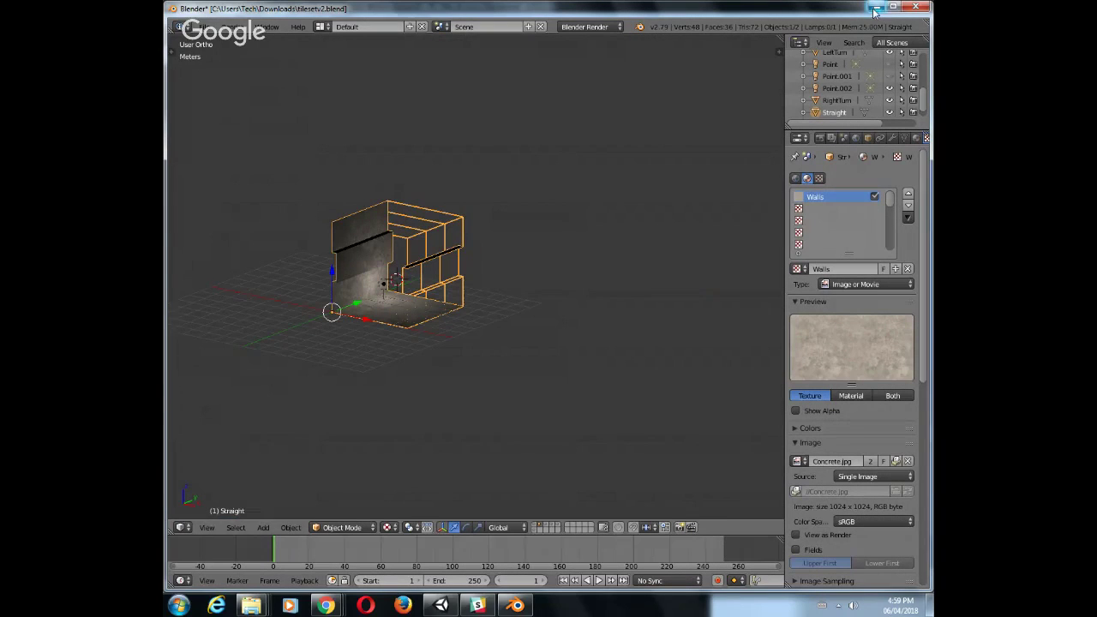
Save over tilesetv2.blend and close Blender
key("ctrl+s")
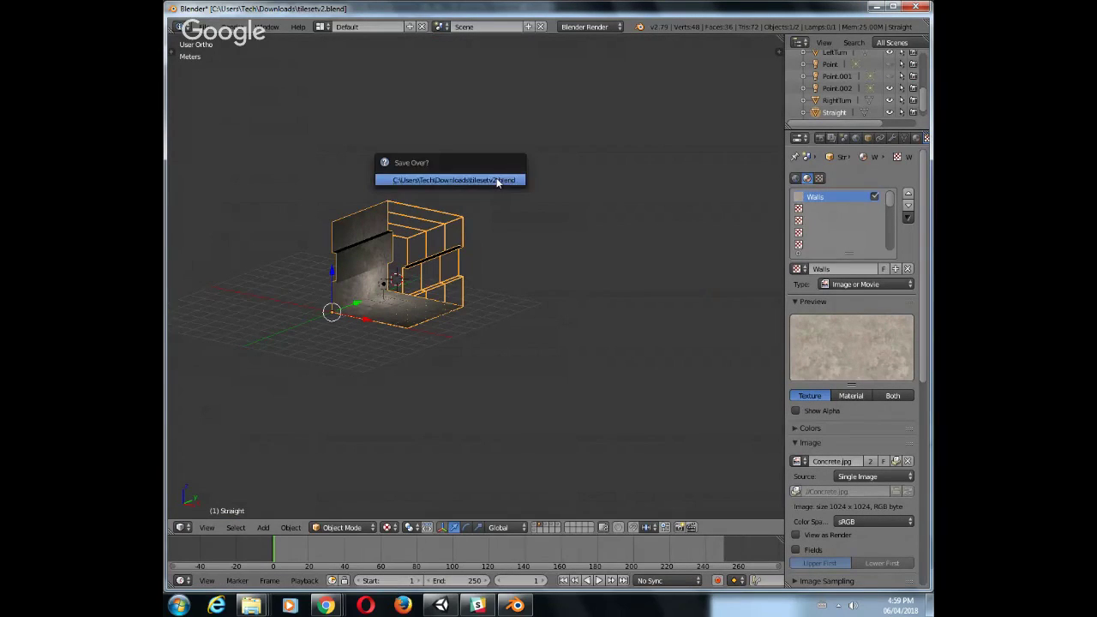
left_click(495, 178)
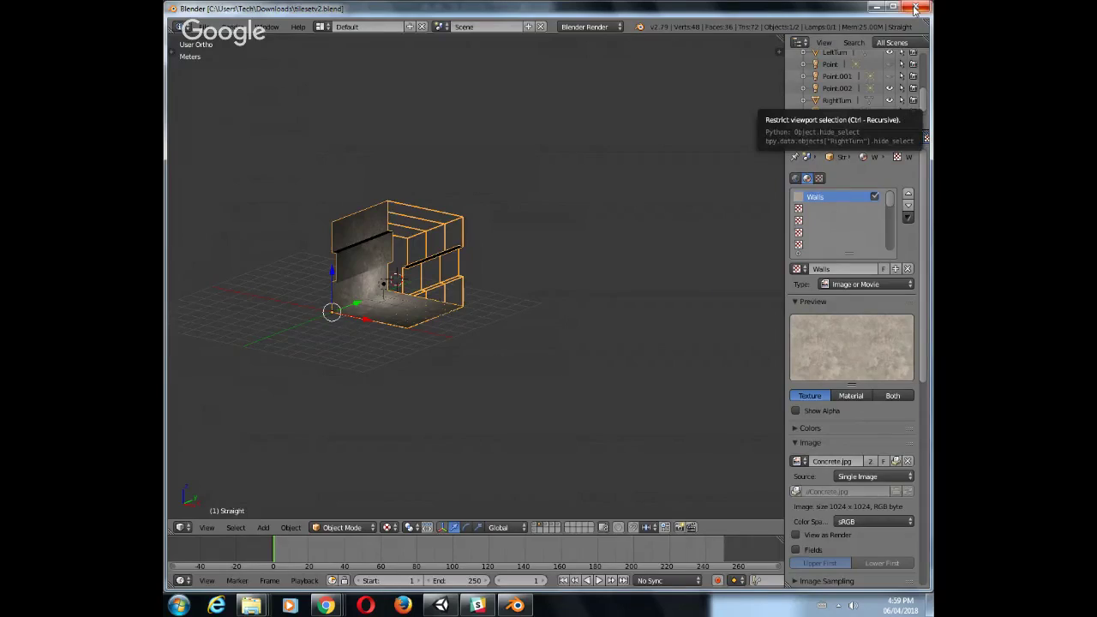
left_click(914, 9)
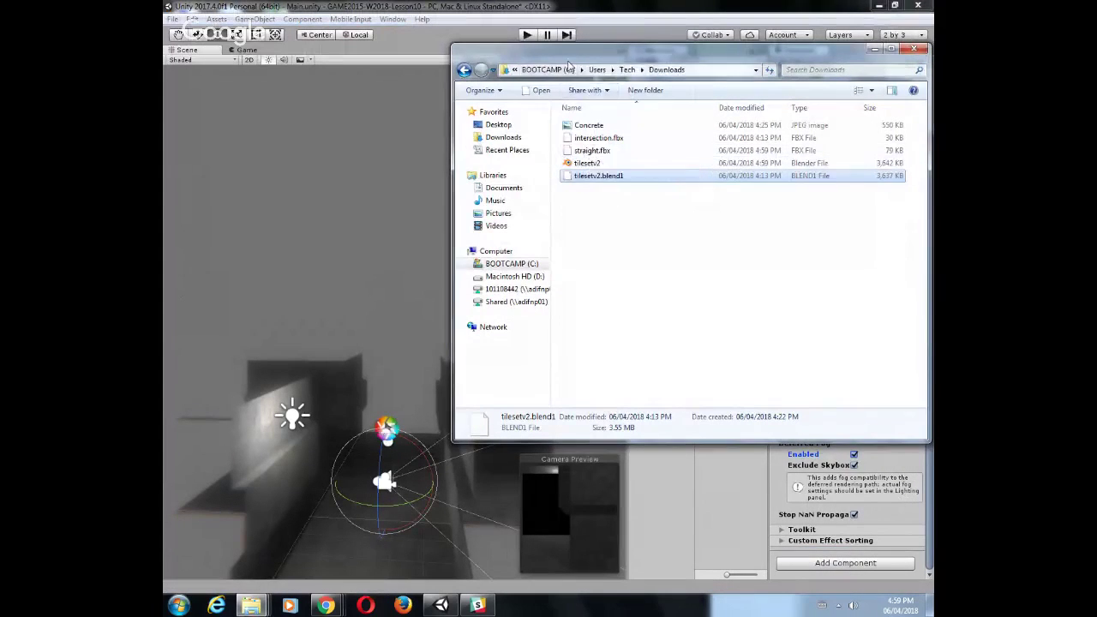
In Unity, move the file window aside, open the Models folder in the project assets and collapse the intersection model
left_click_drag(525, 53, 860, 99)
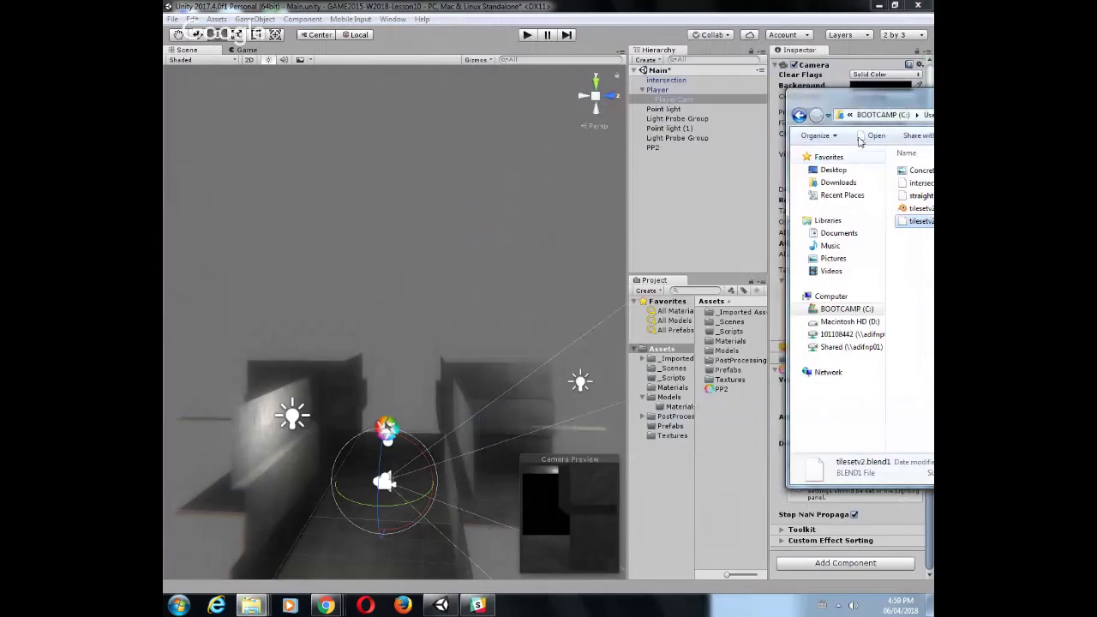
left_click(727, 350)
double_click(726, 352)
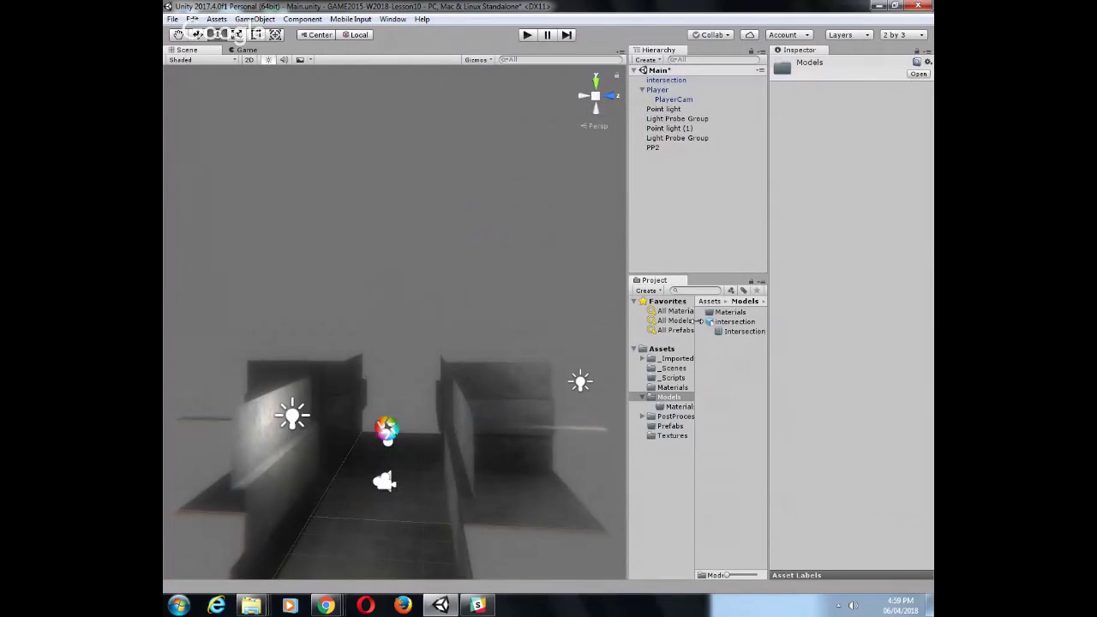
left_click(700, 321)
Import straight.fbx from the Downloads folder into the Models folder
left_click(209, 20)
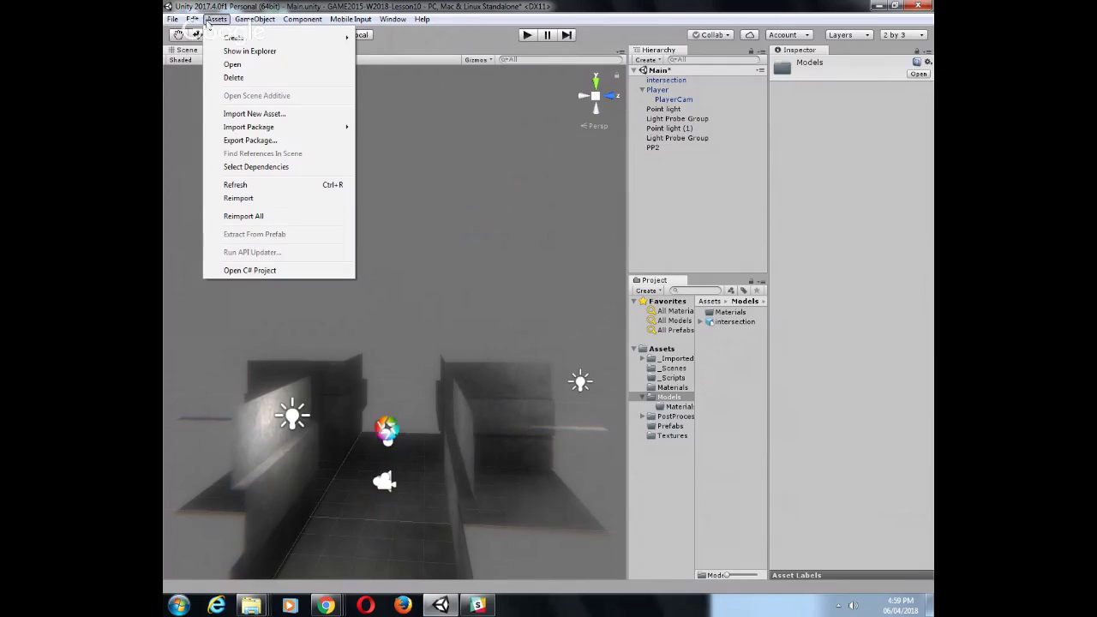
left_click(257, 114)
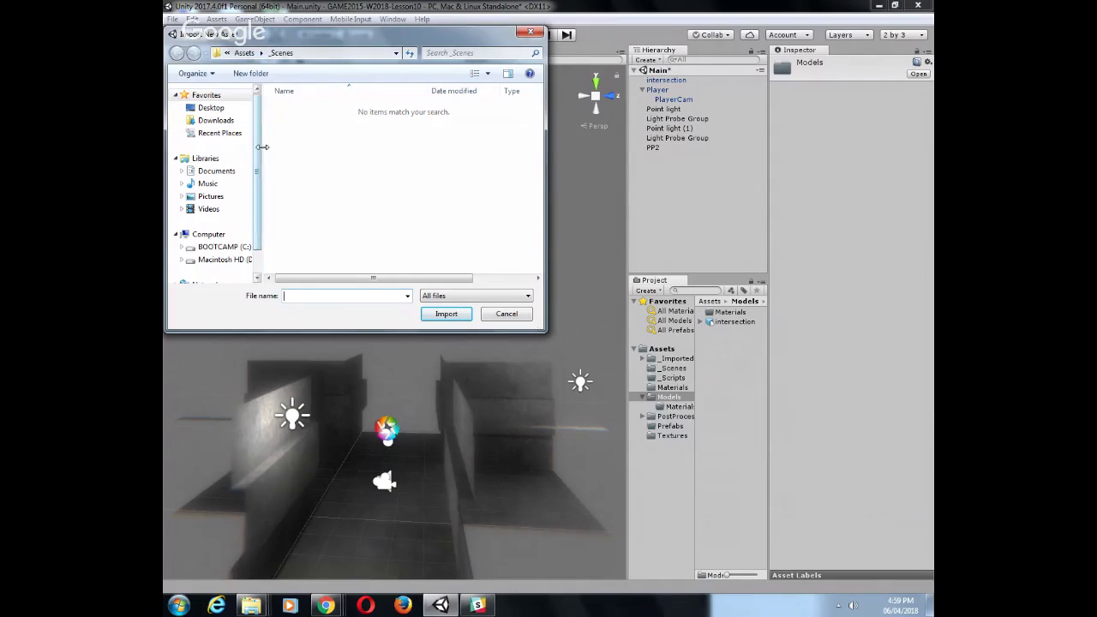
left_click(219, 124)
left_click(305, 134)
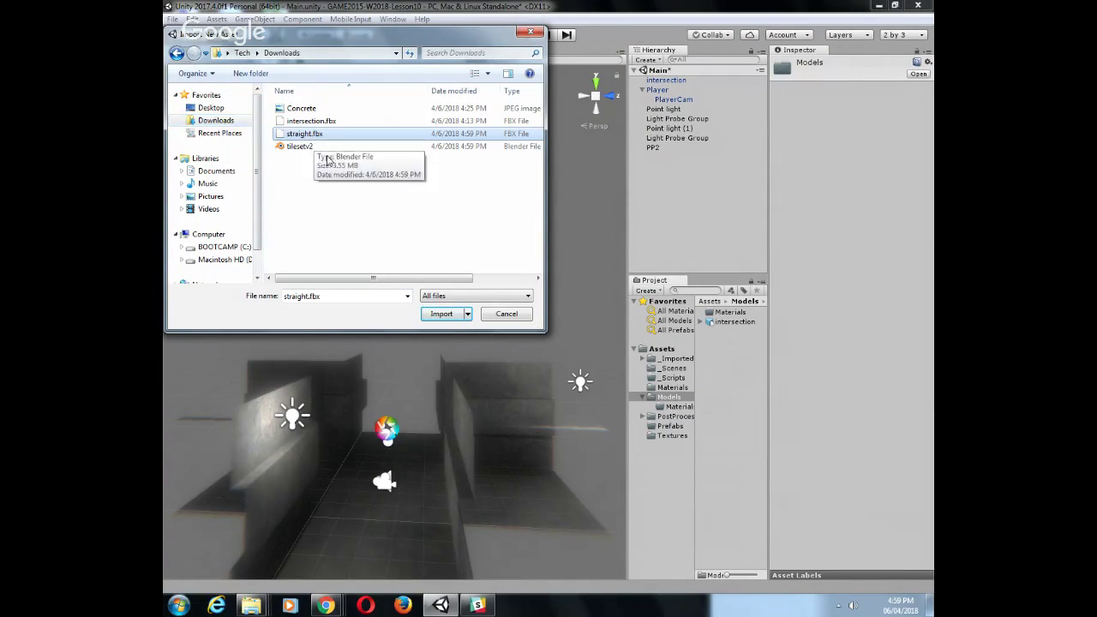
left_click(438, 313)
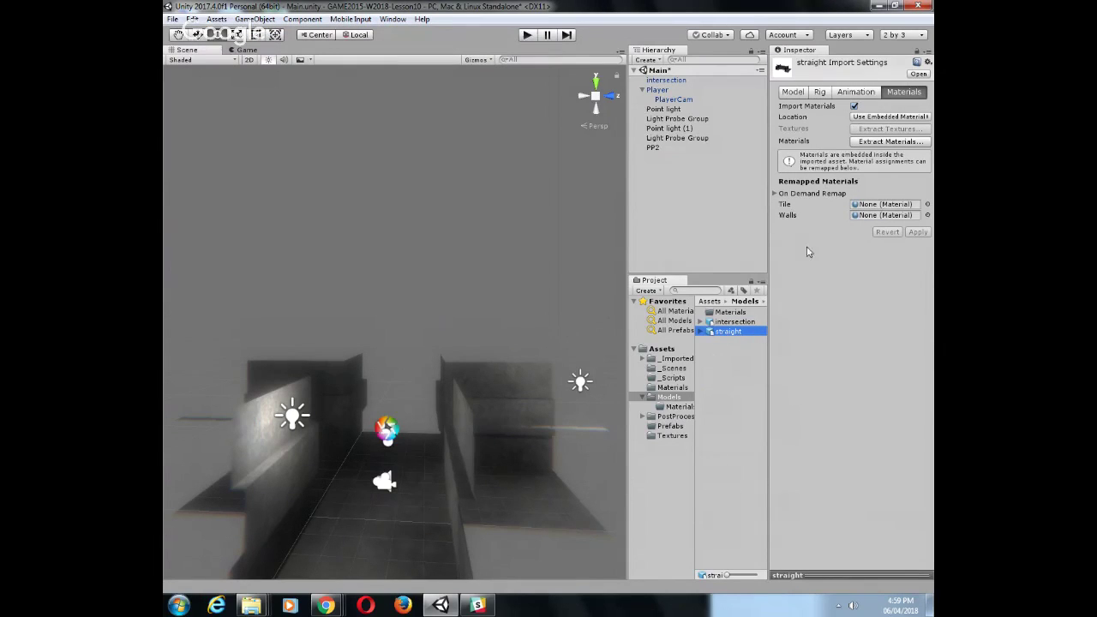
In the straight model's import settings, enable Generate Colliders and Generate Lightmap UVs, disable Import Cameras and Import Lights, and apply
left_click(793, 93)
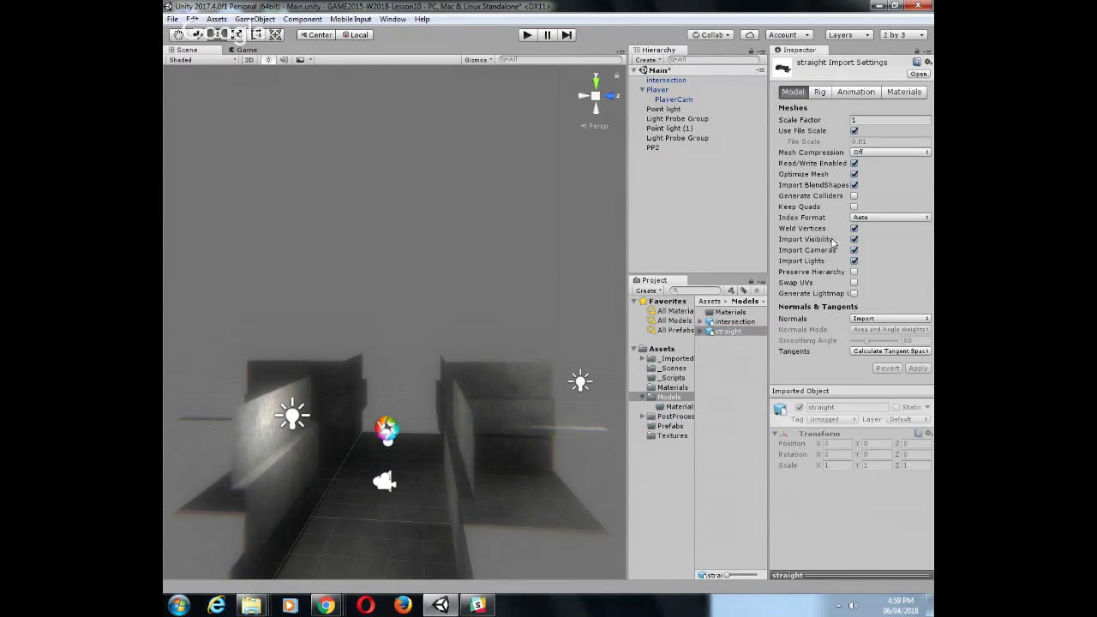
left_click(854, 196)
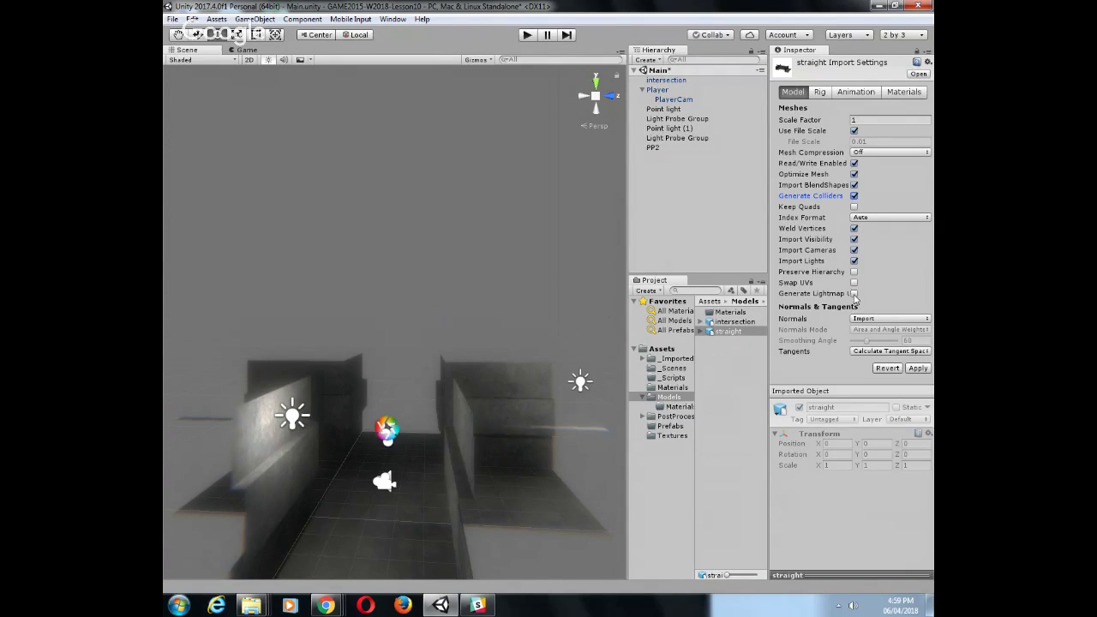
left_click(853, 293)
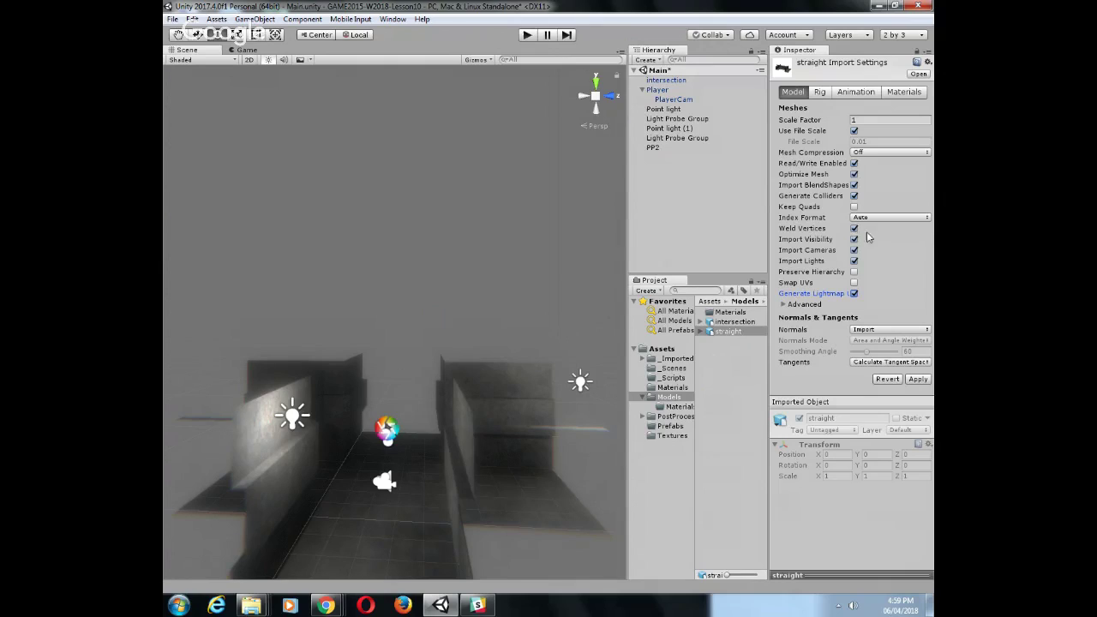
left_click(855, 251)
left_click(854, 261)
left_click(916, 378)
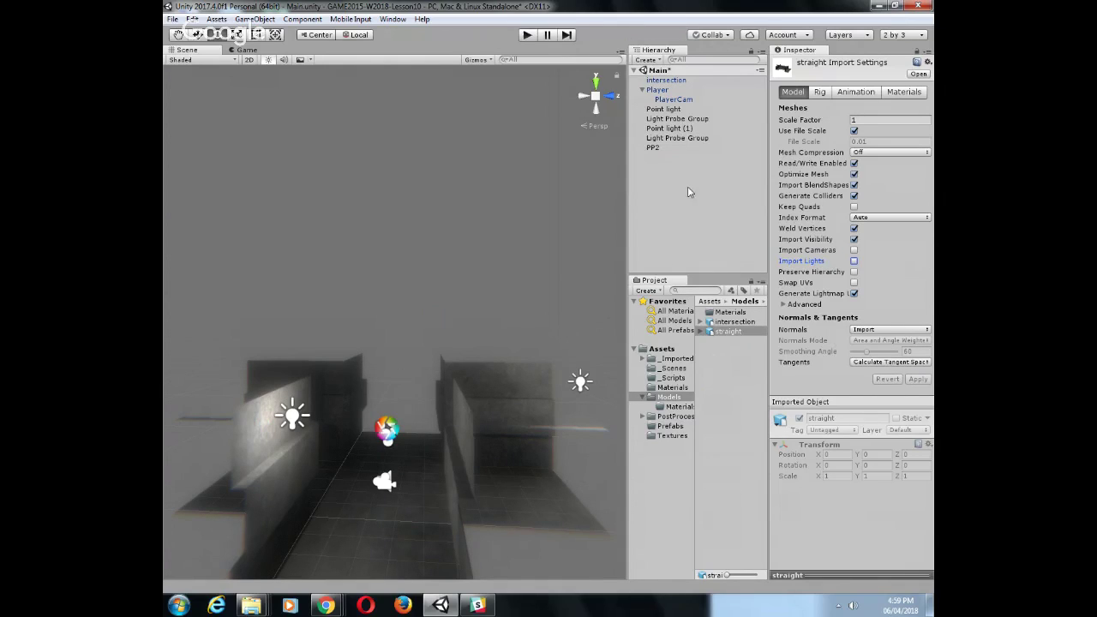
Add the imported straight model to the scene, collapse the Player object and inspect the placed geometry from above
left_click_drag(730, 332, 646, 171)
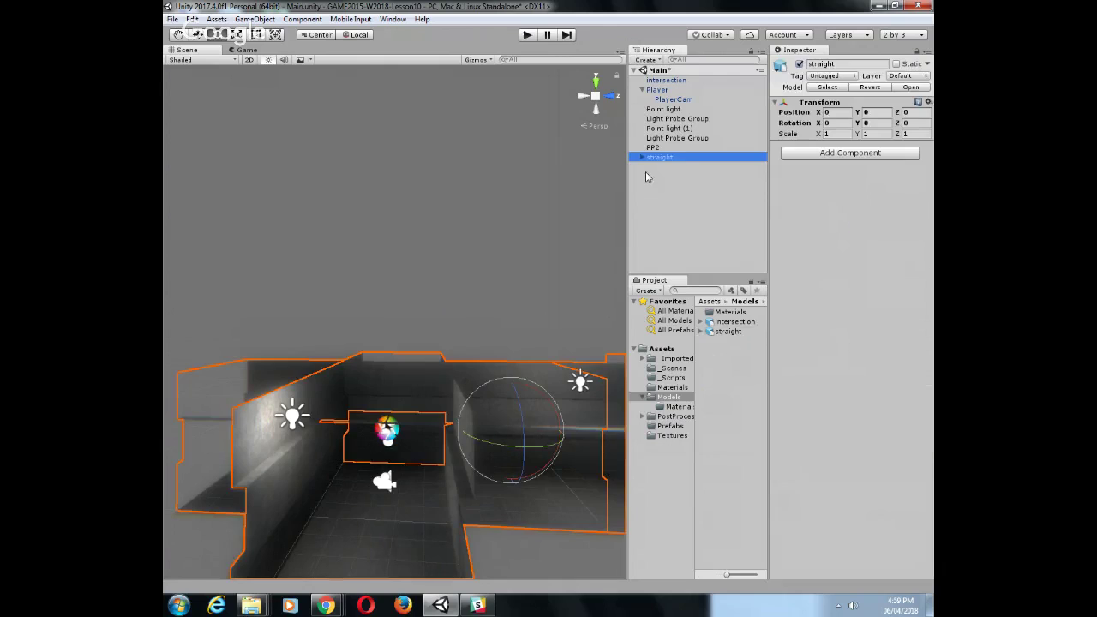
left_click(641, 90)
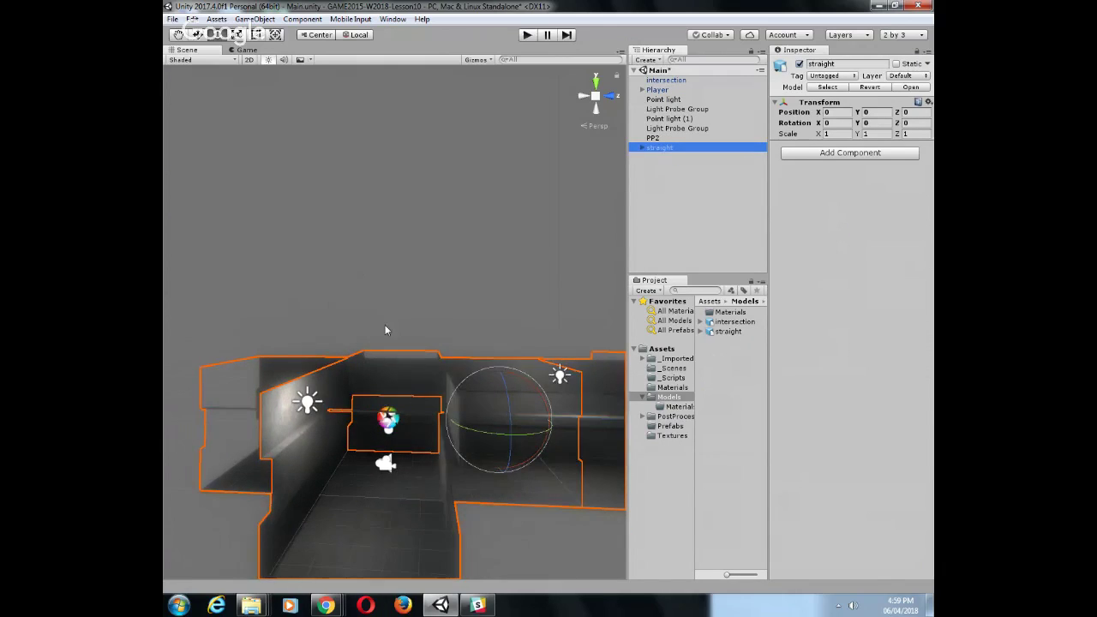
scroll(385, 327, "down", 4)
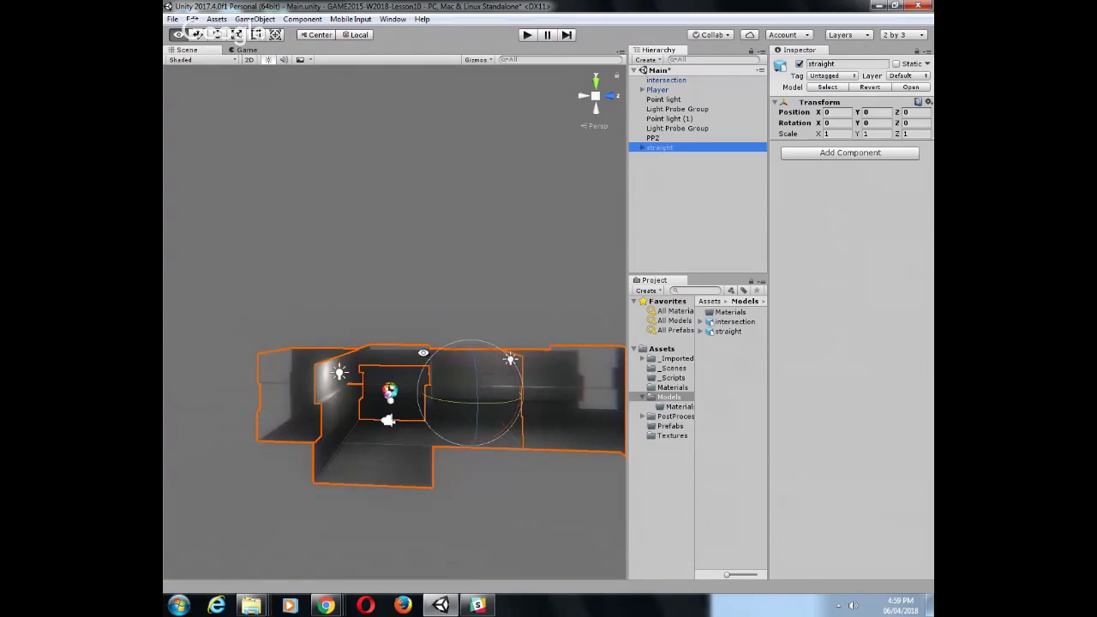
left_click_drag(436, 376, 485, 517, "alt")
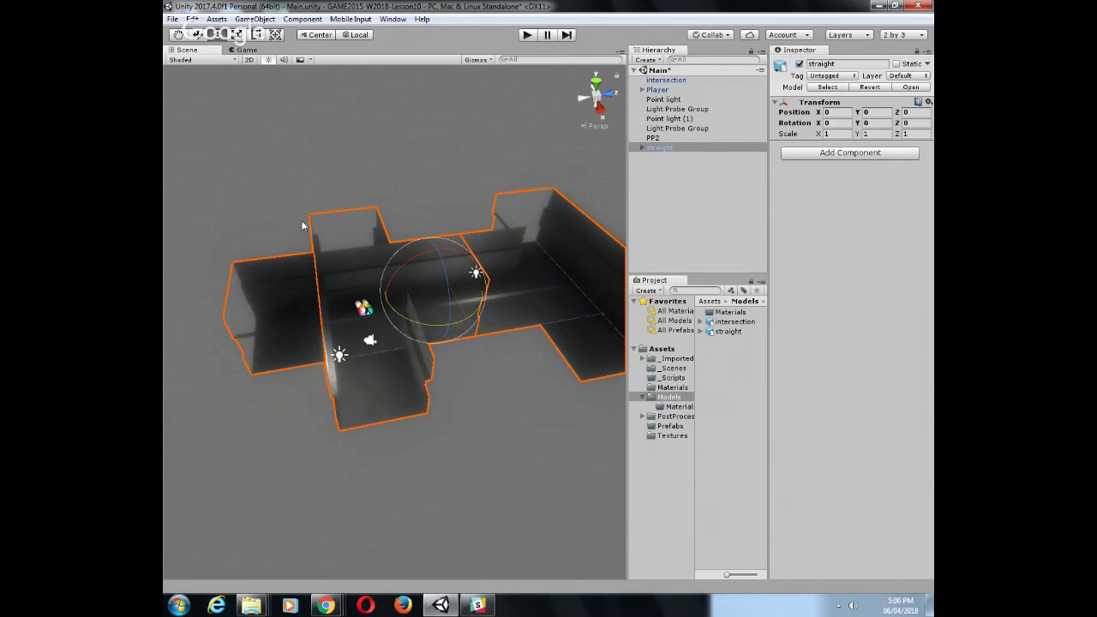
Expand the straight asset to check its contents and delete the straight object from the scene
left_click(701, 332)
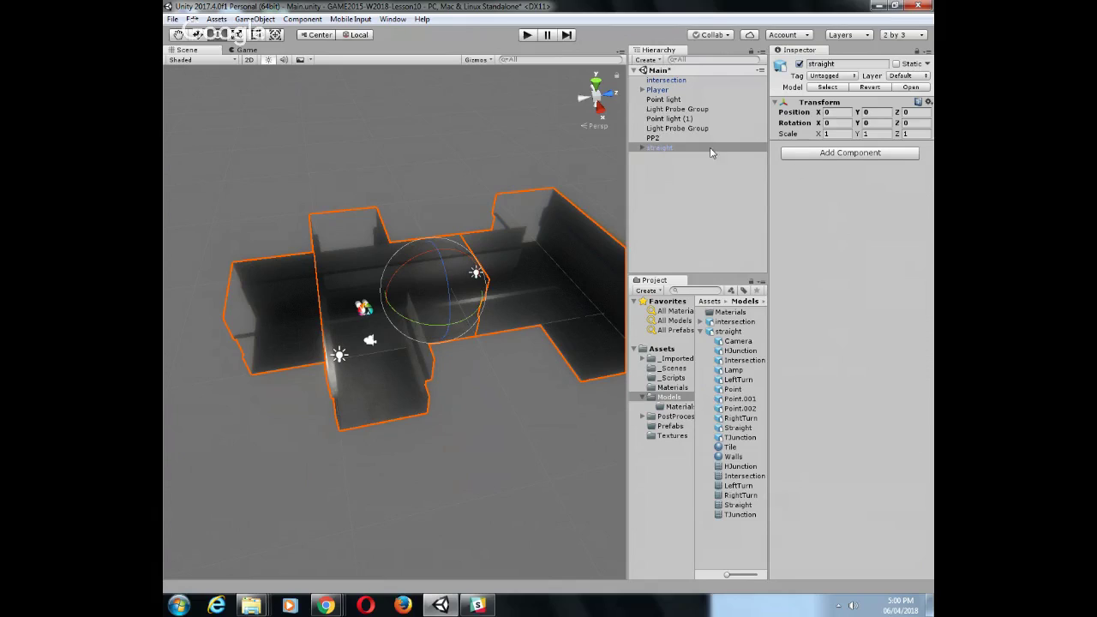
left_click(657, 151)
key("Delete")
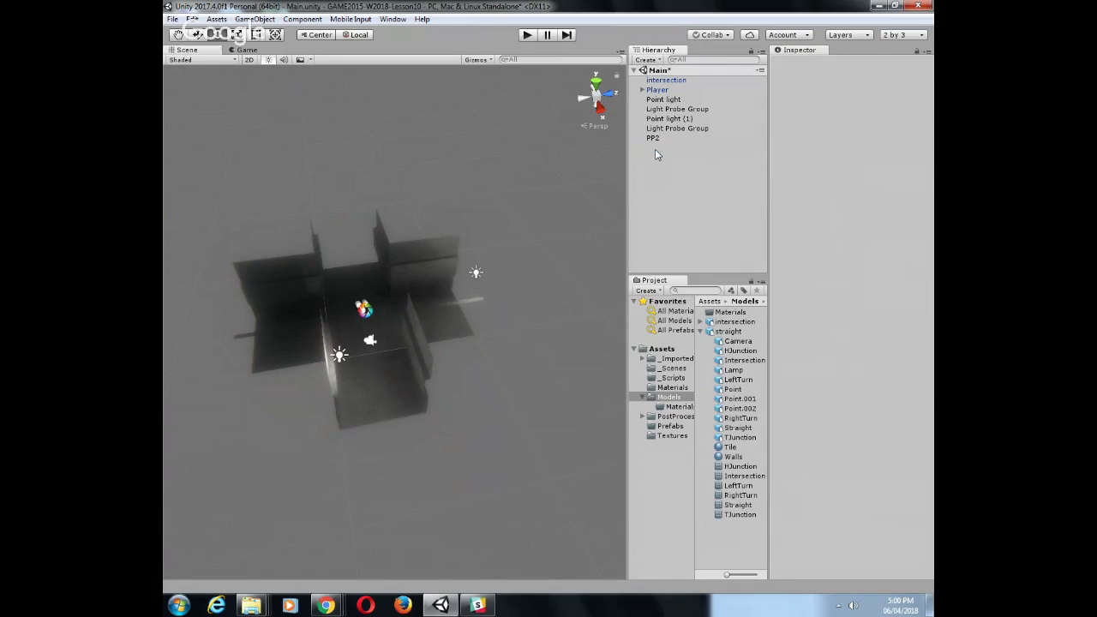
Launch Blender and reopen the recent file tilesetv2.blend
left_click(182, 607)
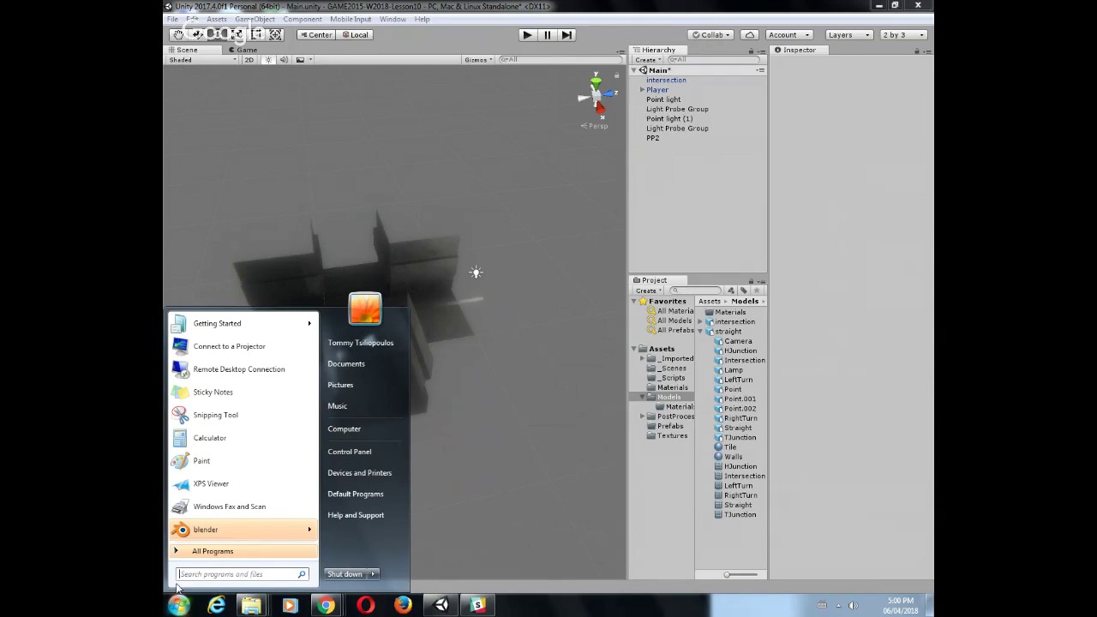
left_click(206, 530)
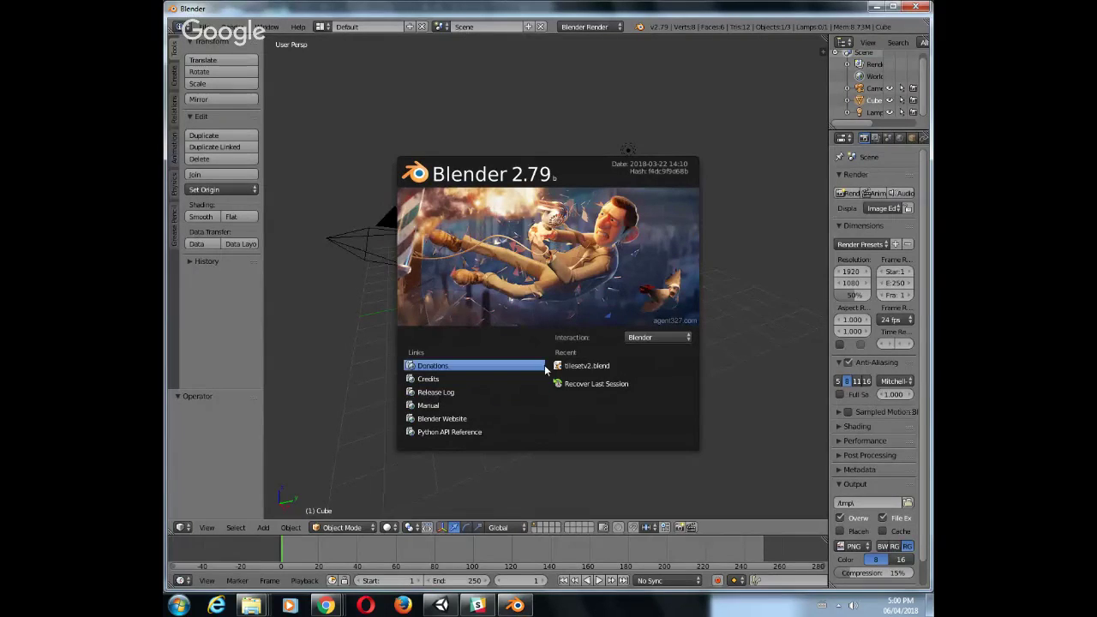
left_click(583, 366)
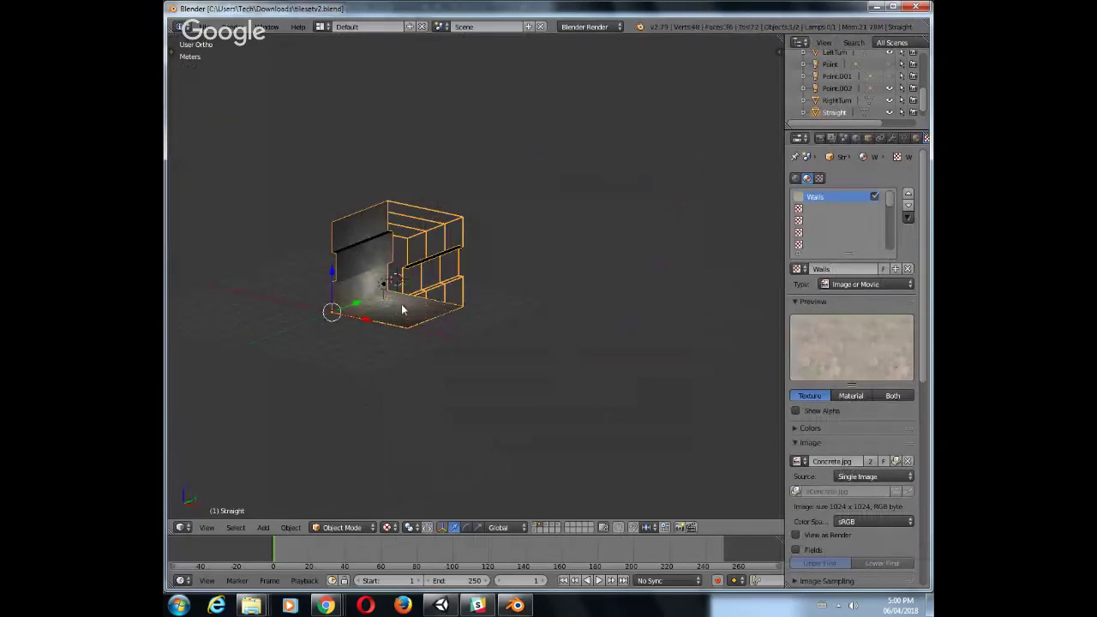
Export only the selected Straight piece as FBX, overwriting straight.fbx in the Downloads folder
left_click(204, 27)
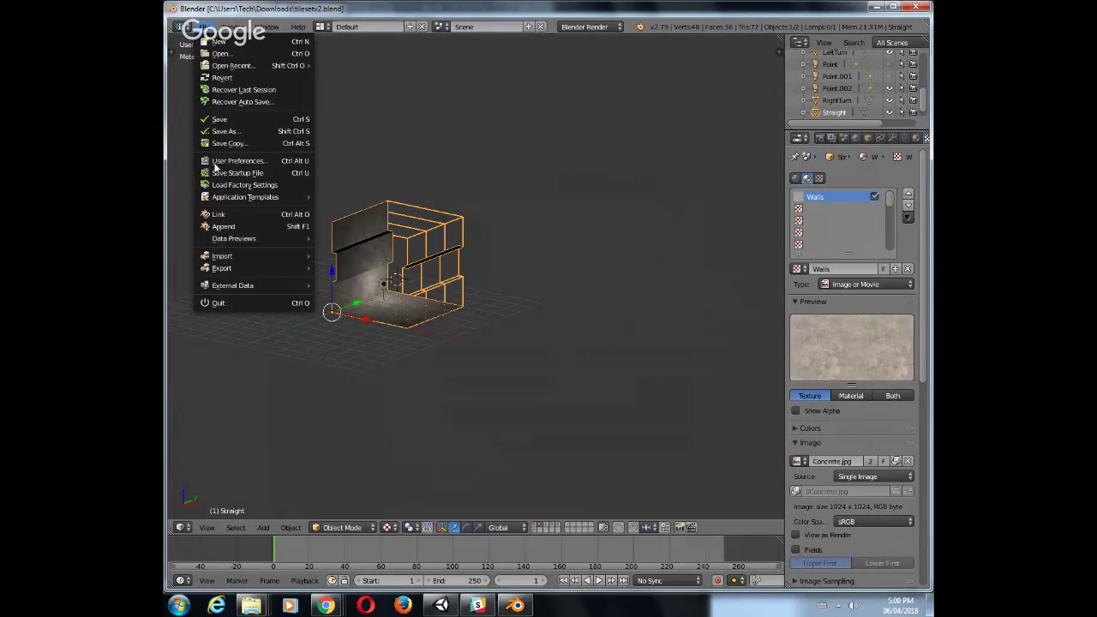
mouse_move(221, 267)
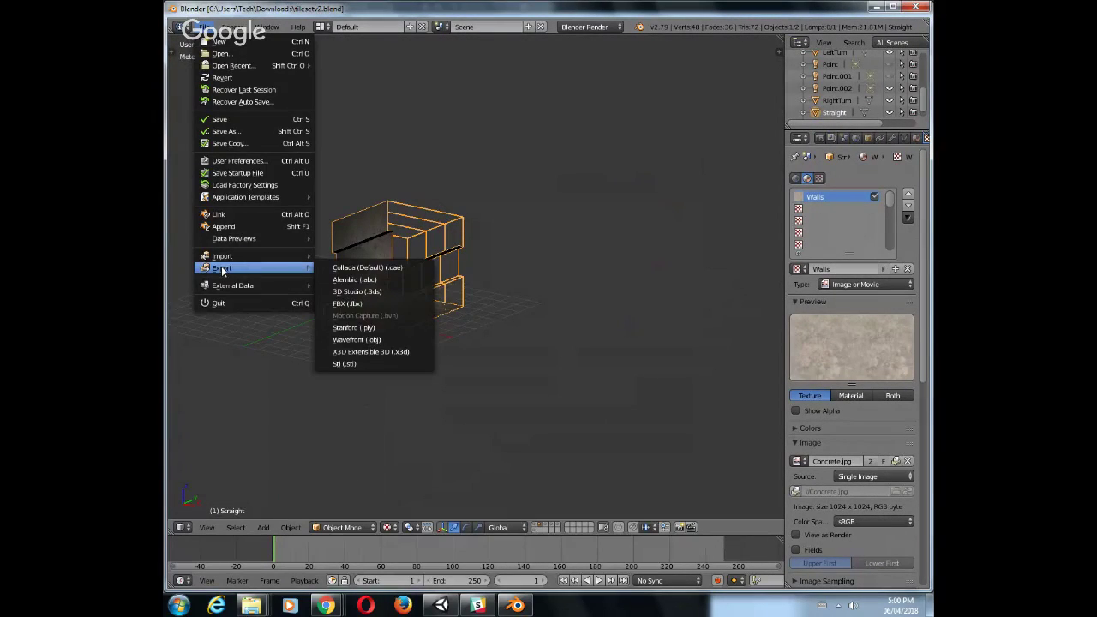
left_click(373, 303)
left_click(178, 442)
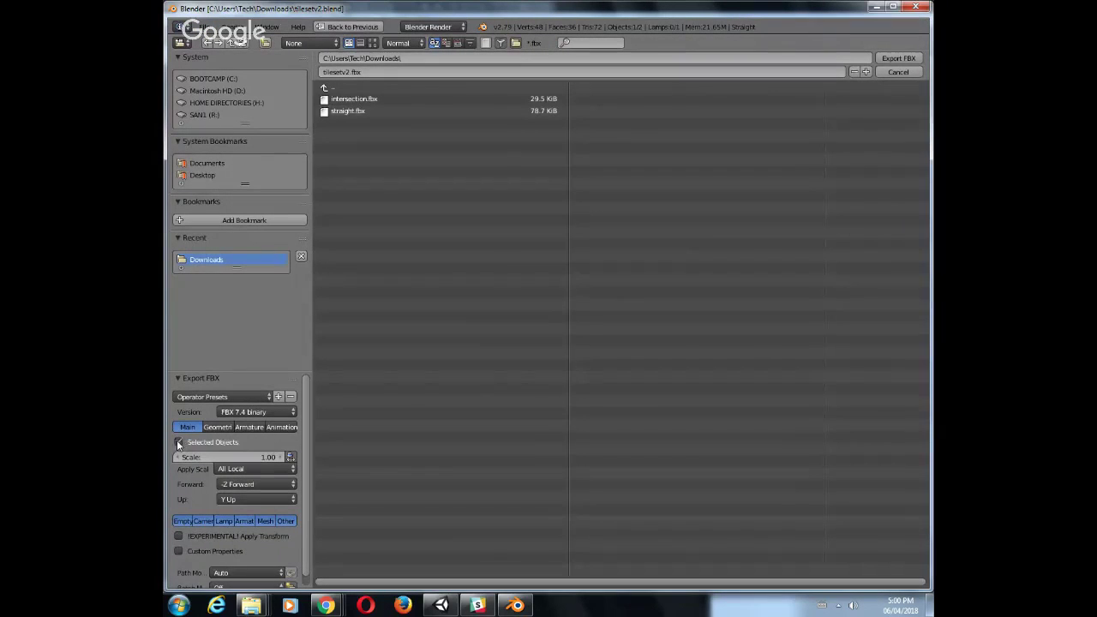
left_click(342, 112)
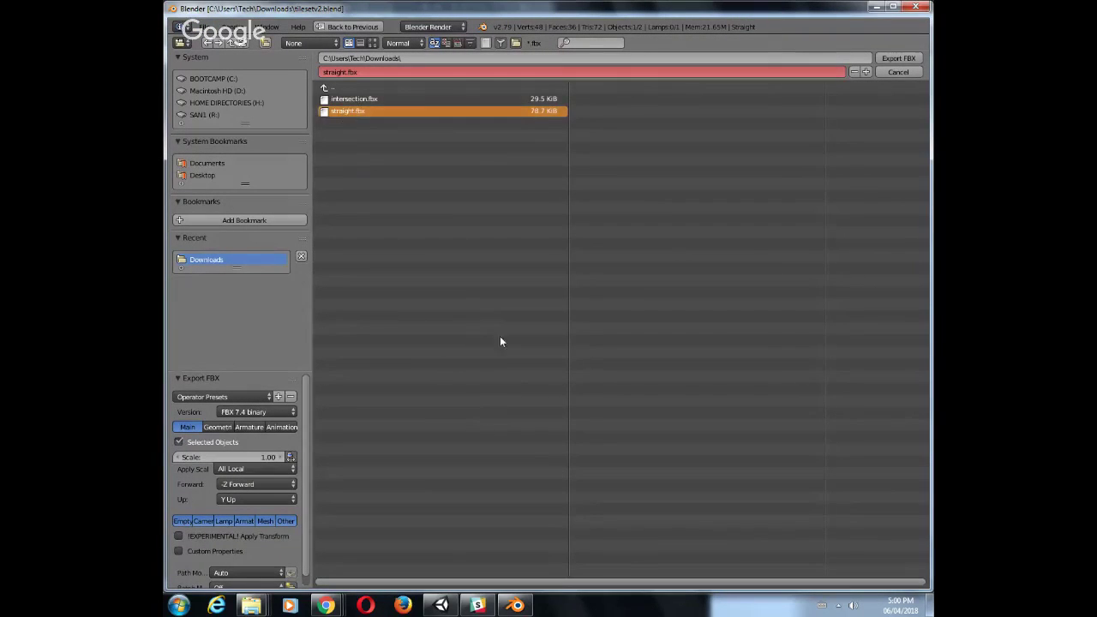
left_click(896, 59)
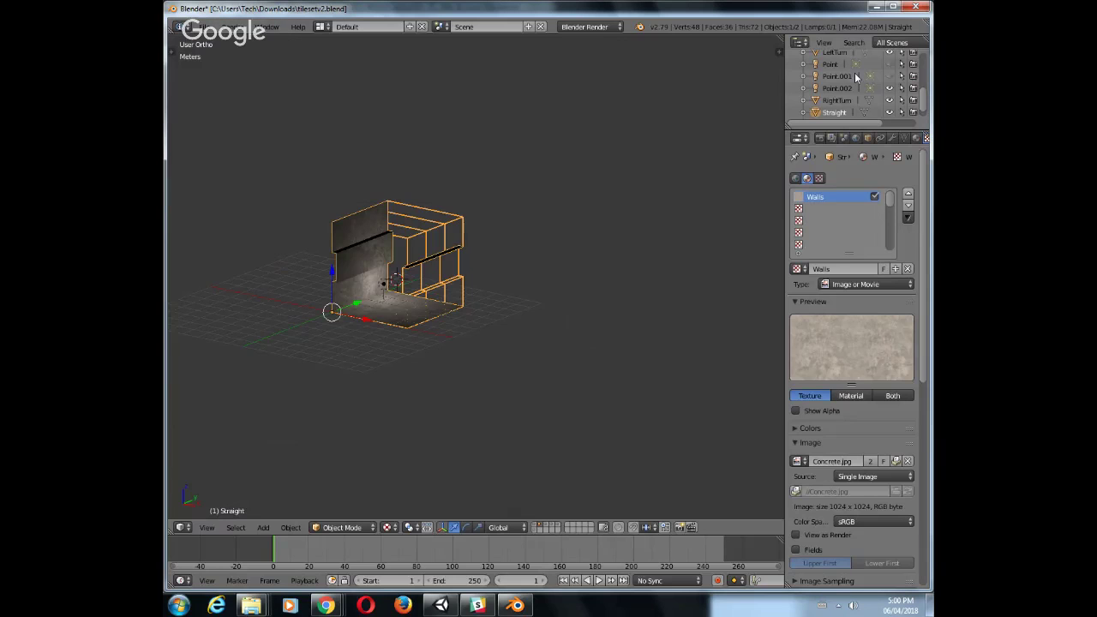
Save over tilesetv2.blend and quit Blender to return to Unity
left_click(916, 8)
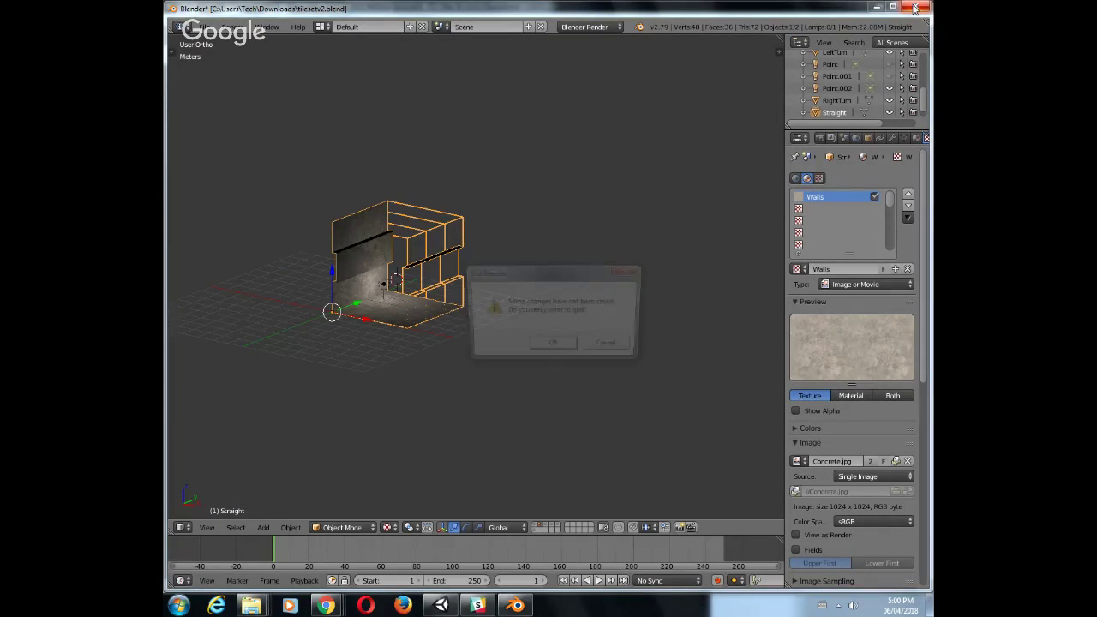
left_click(605, 347)
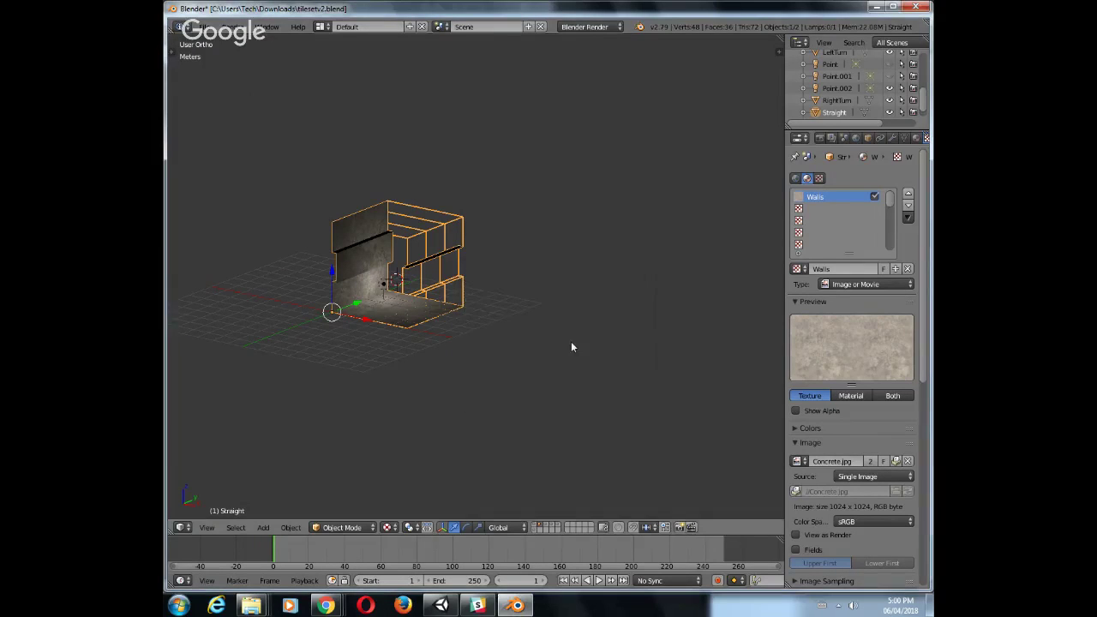
key("ctrl+s")
left_click(483, 312)
left_click(916, 7)
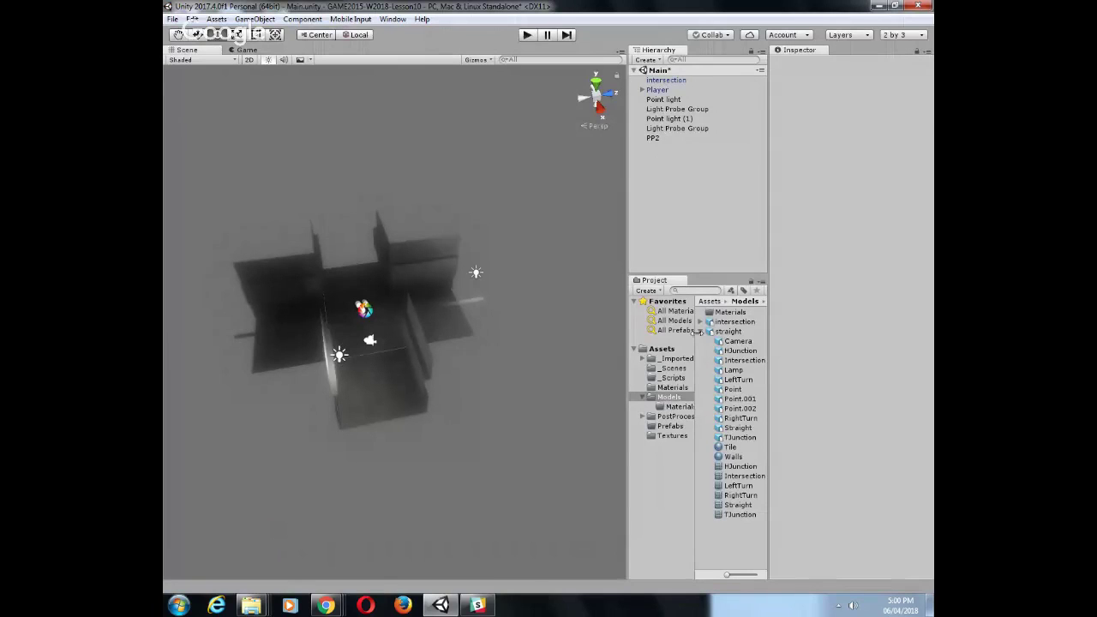
Collapse the old straight model in the Models folder and delete it from the project
left_click(701, 332)
left_click(711, 333)
right_click(727, 331)
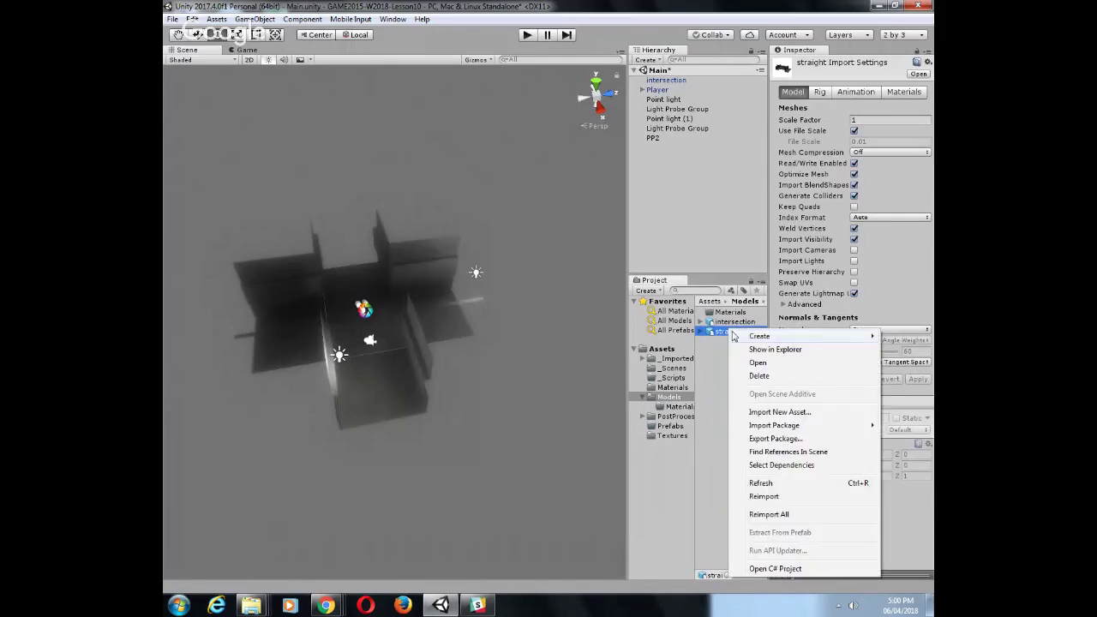
left_click(752, 375)
left_click(583, 324)
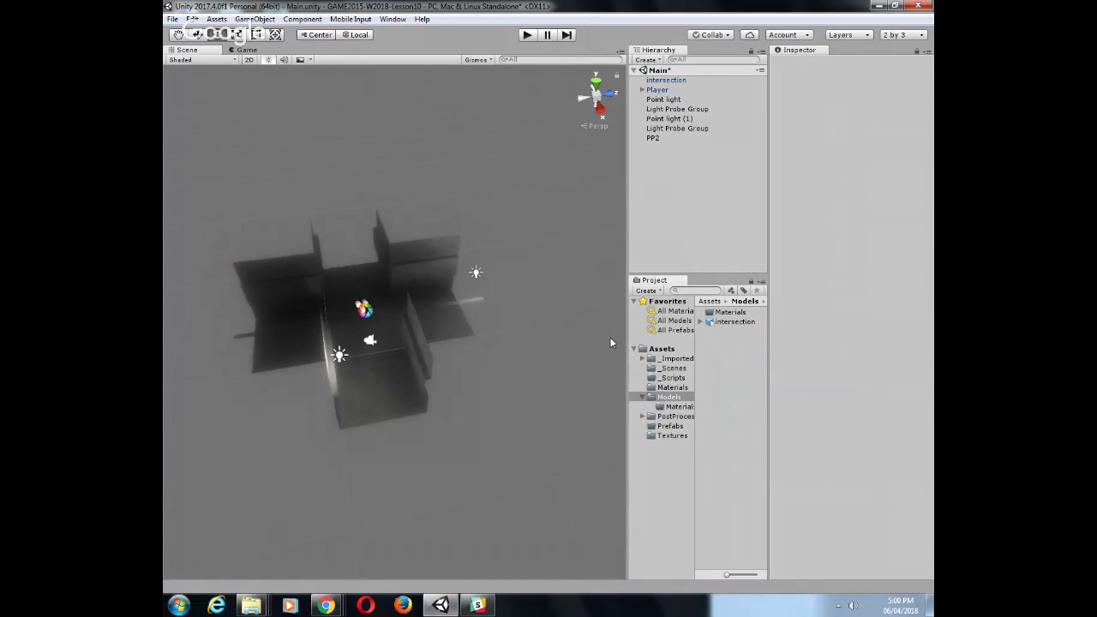
Import the re-exported straight.fbx from the Downloads folder into the project assets
left_click(212, 19)
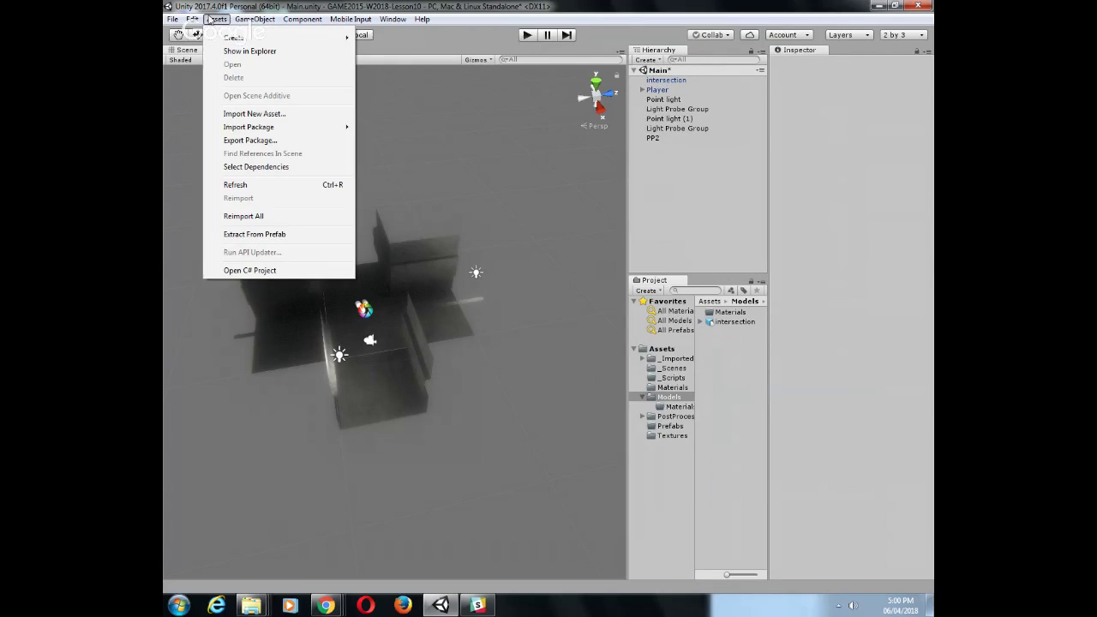
left_click(236, 117)
left_click(313, 134)
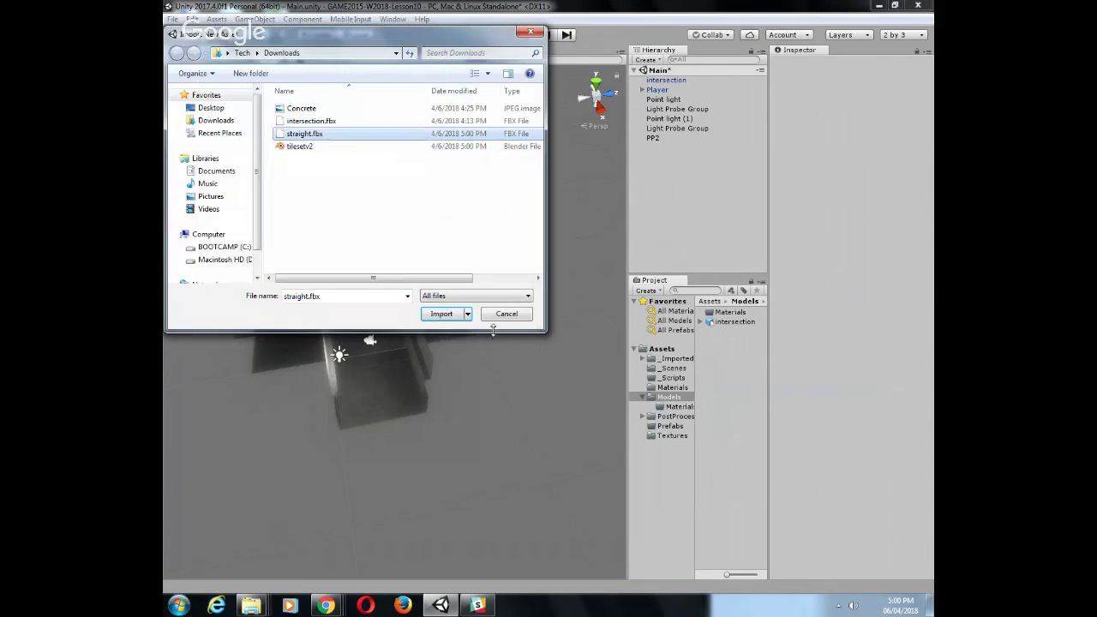
left_click(441, 313)
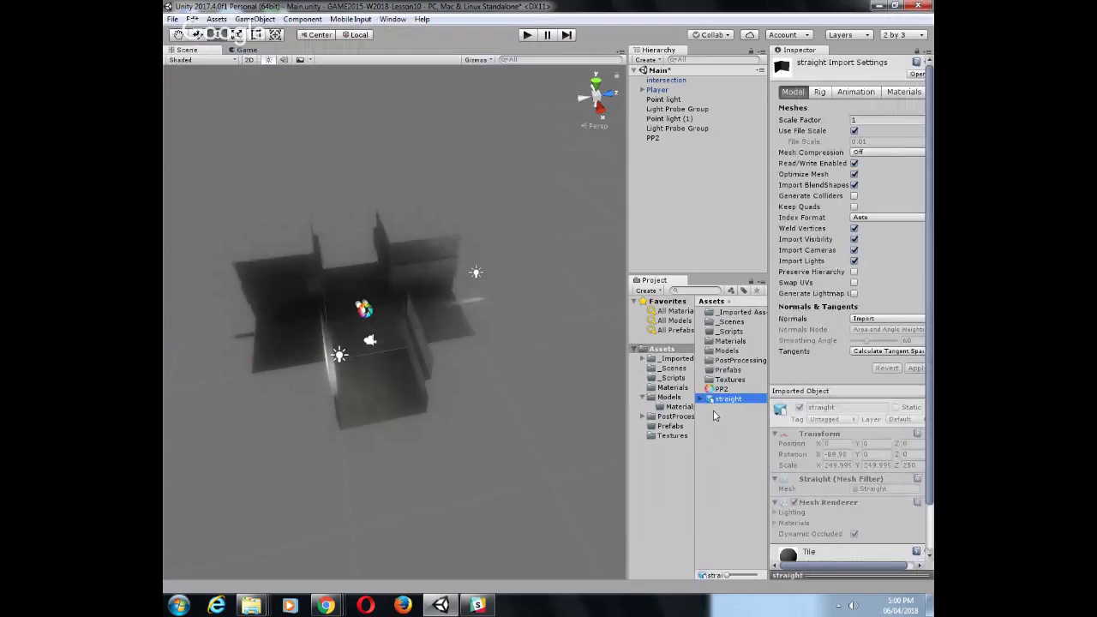
Add the new straight model to the scene and keep its asset in the Models folder
left_click_drag(726, 399, 661, 165)
double_click(727, 351)
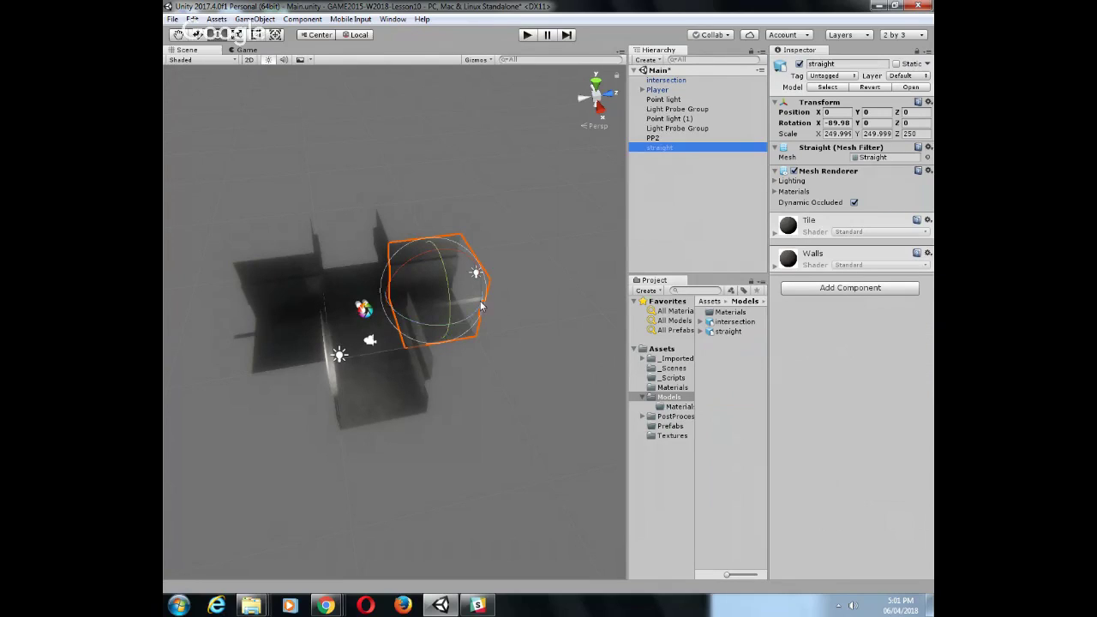
Move the straight piece away from the intersection along the Z axis to about 8.82
left_click(199, 38)
left_click(199, 38)
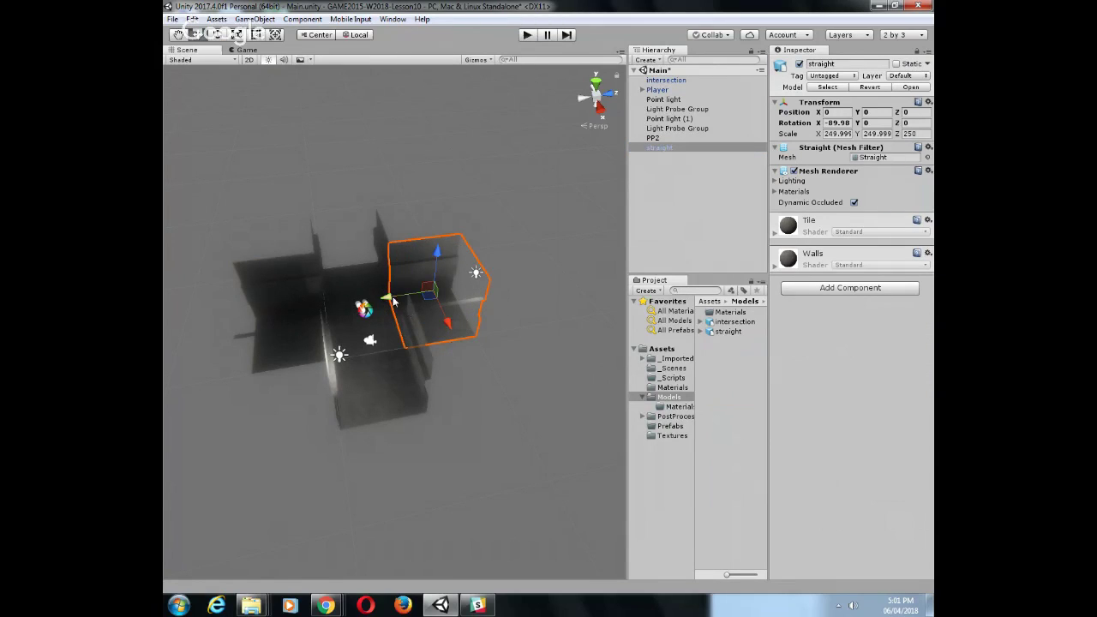
left_click_drag(394, 302, 514, 298)
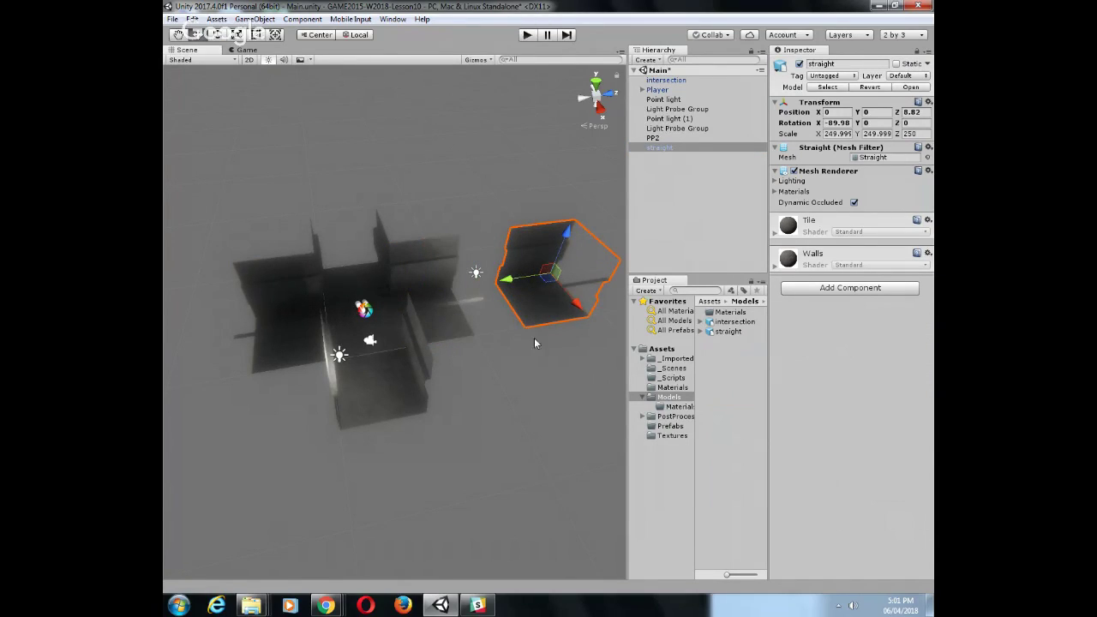
left_click_drag(507, 392, 446, 366, "alt")
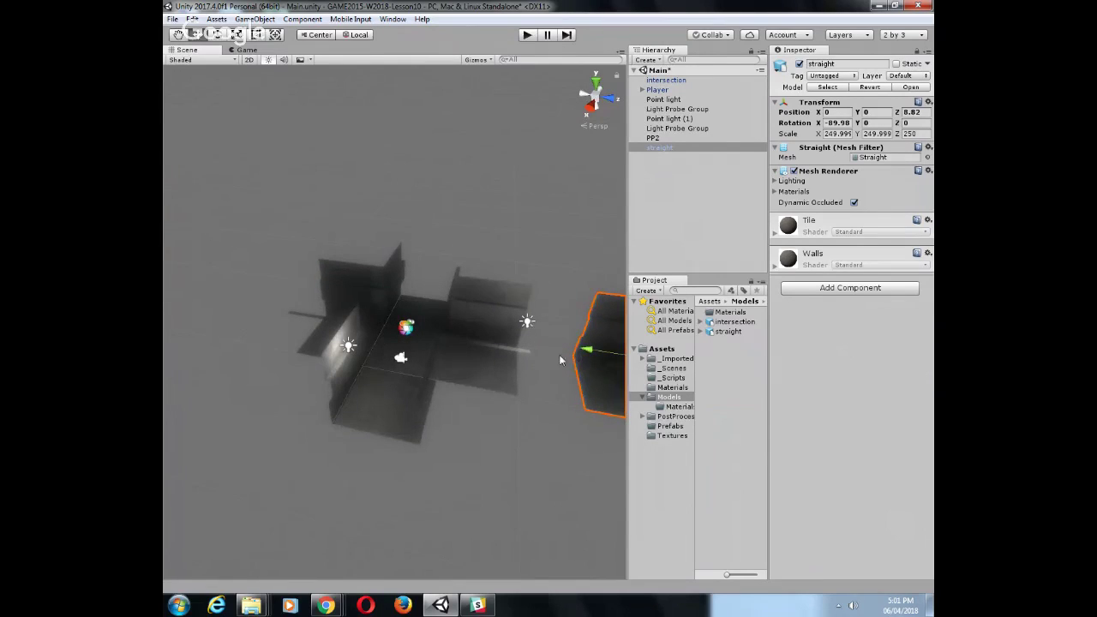
middle_click_drag(575, 363, 424, 332)
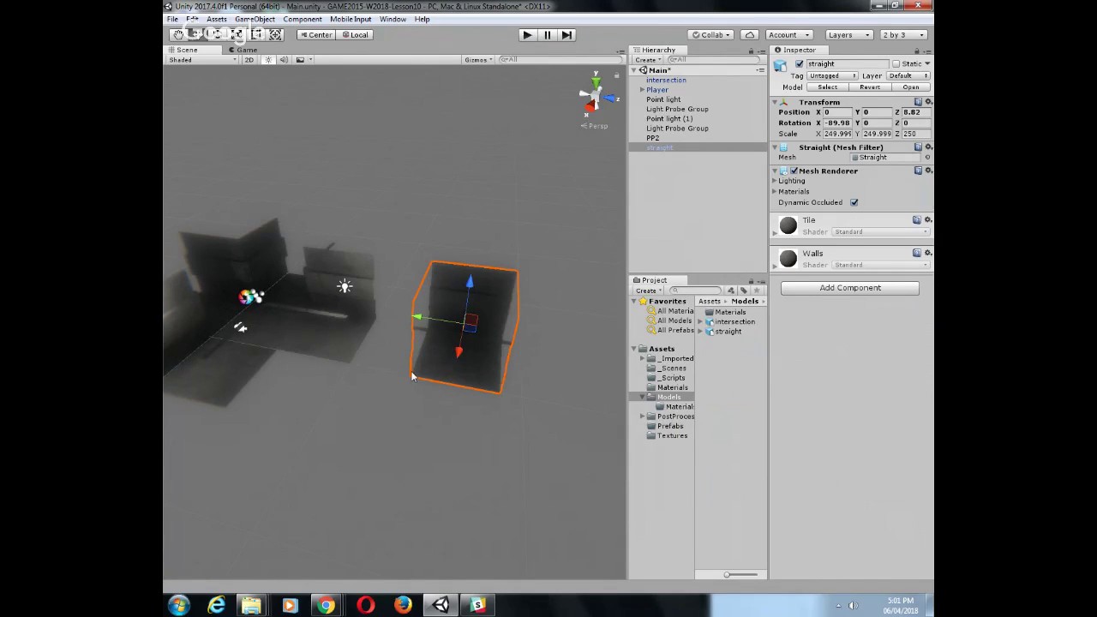
Snap the straight piece against the intersection at Z 5 and save the intersection, Player and straight objects as prefabs in the Prefabs folder
left_click_drag(412, 376, 503, 343)
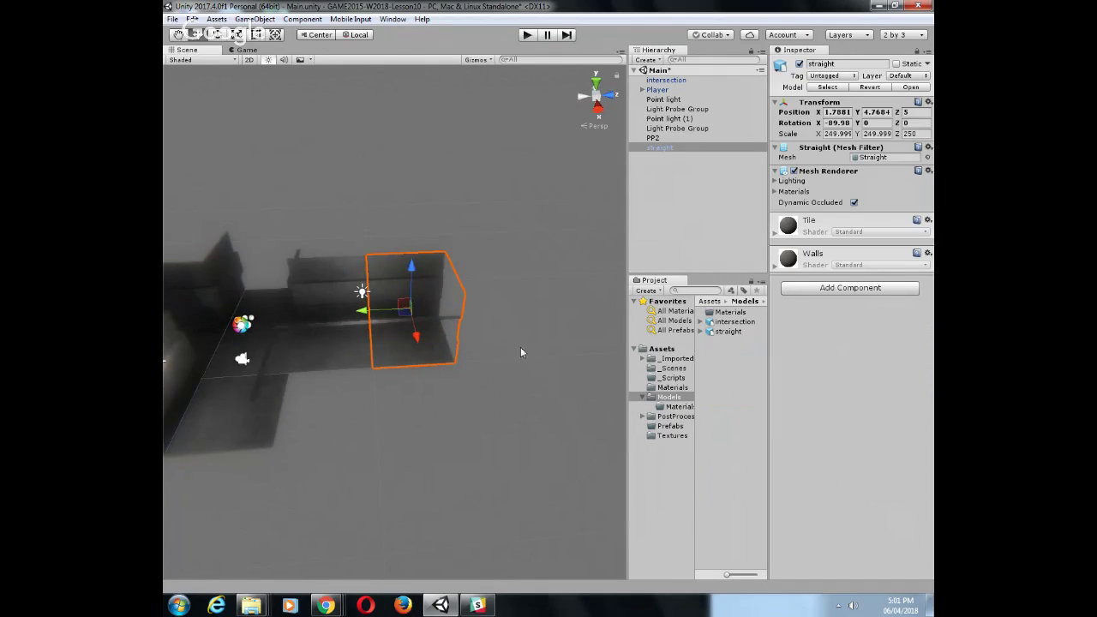
left_click(671, 426)
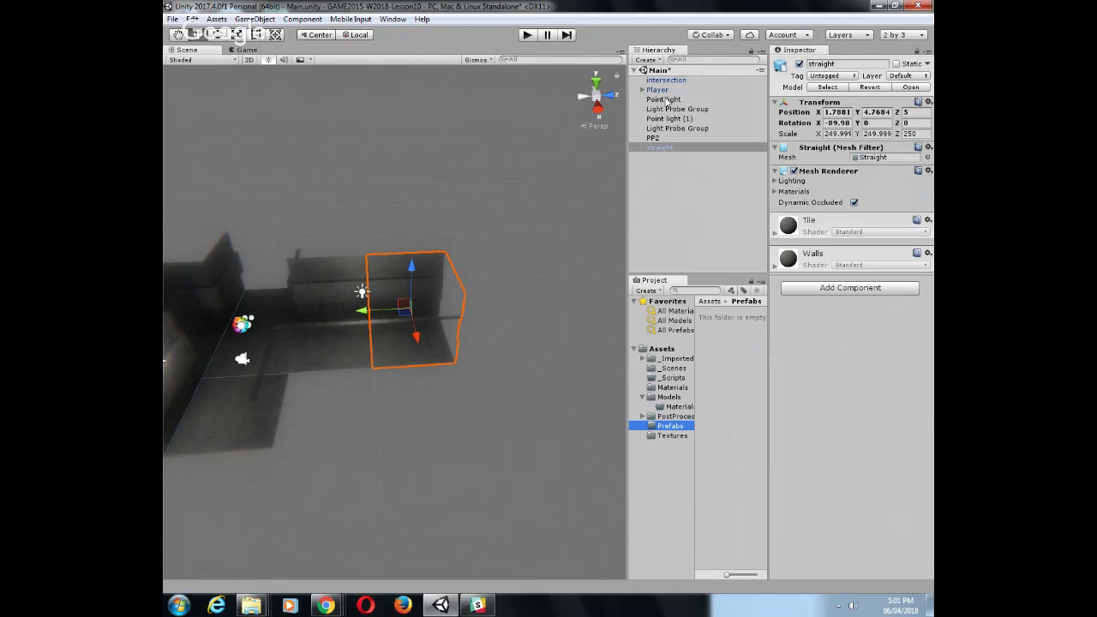
left_click_drag(664, 81, 724, 346)
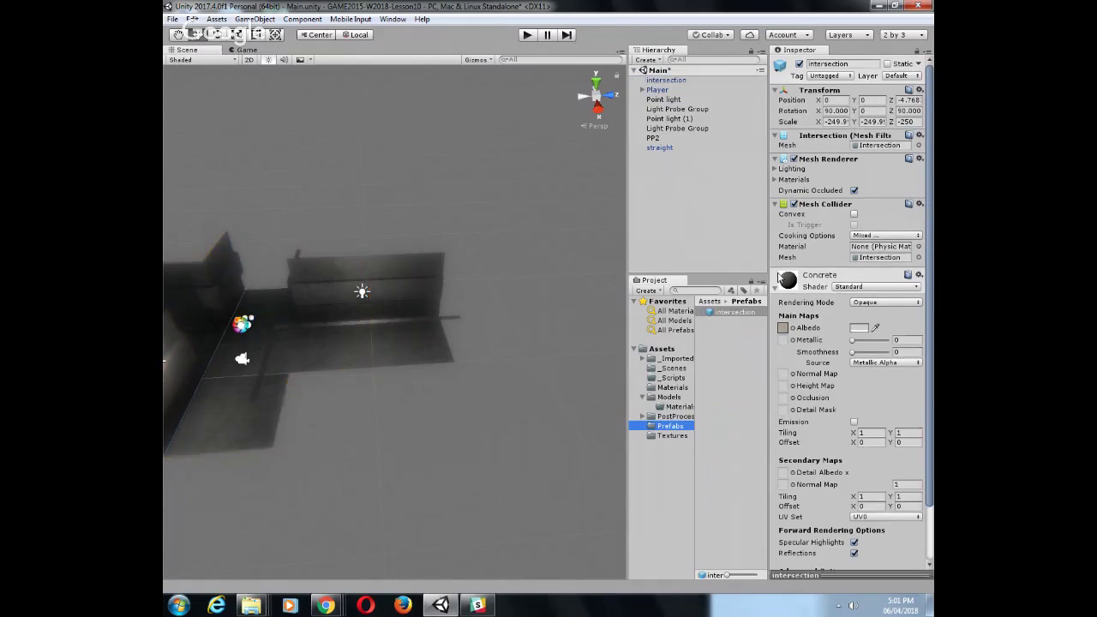
left_click_drag(655, 89, 728, 347)
left_click_drag(660, 148, 729, 361)
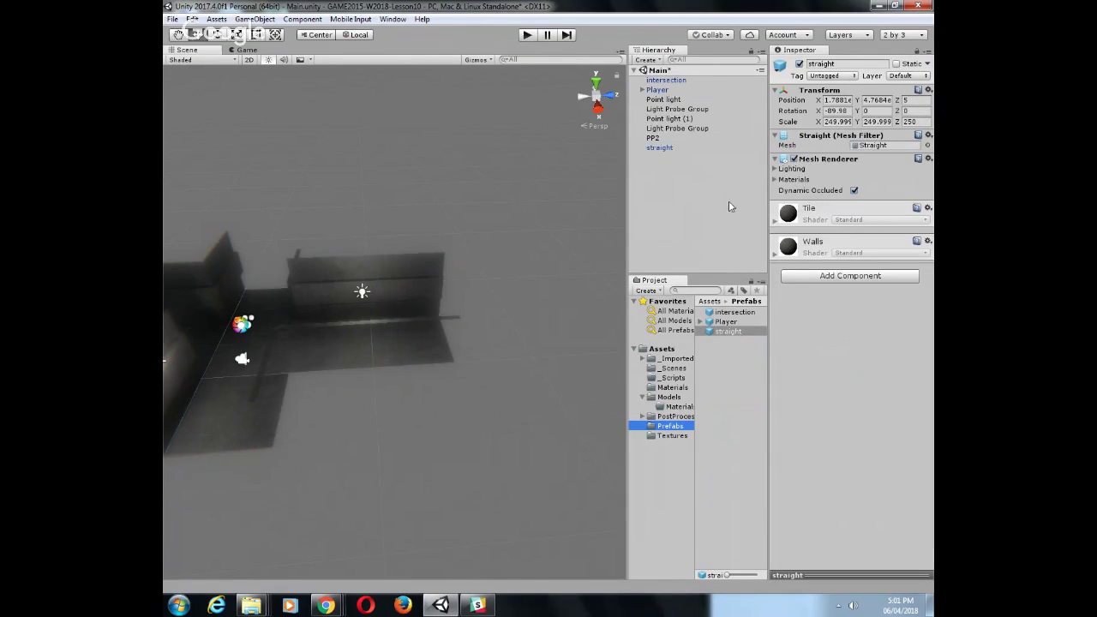
Duplicate the straight piece twice and snap the copies end to end along the corridor at Z 10 and Z 15
left_click(667, 148)
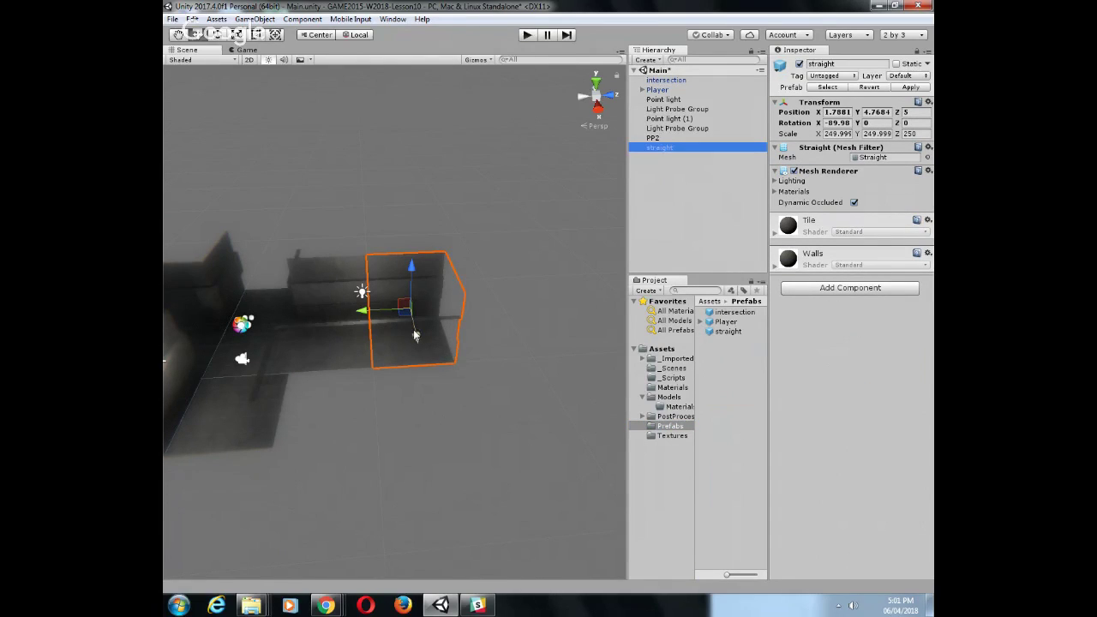
key("ctrl+d")
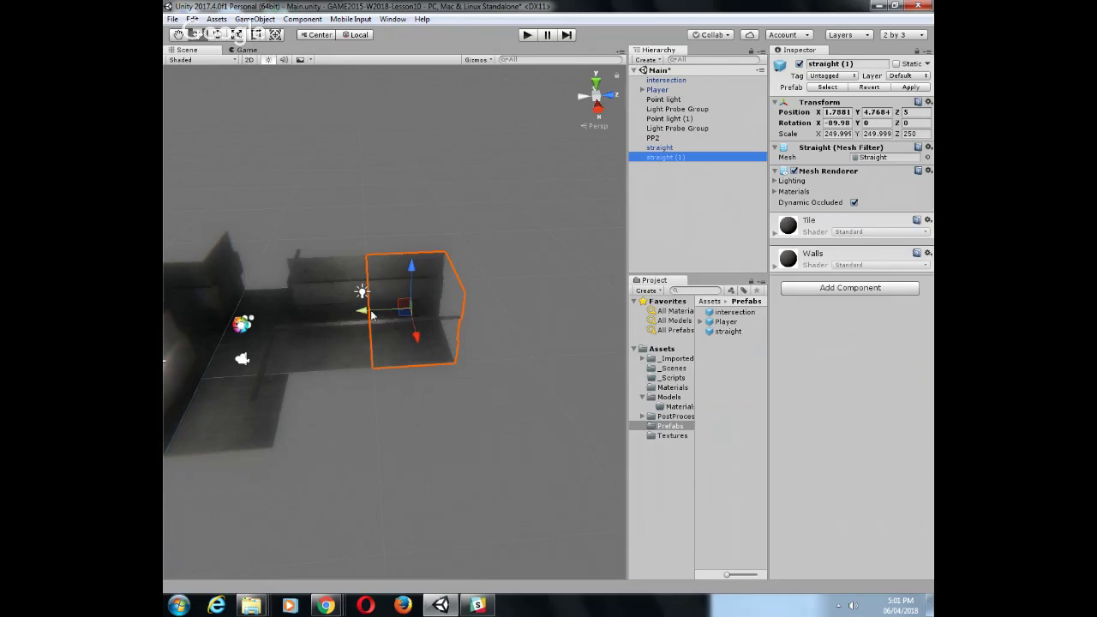
left_click_drag(369, 313, 488, 354, "ctrl")
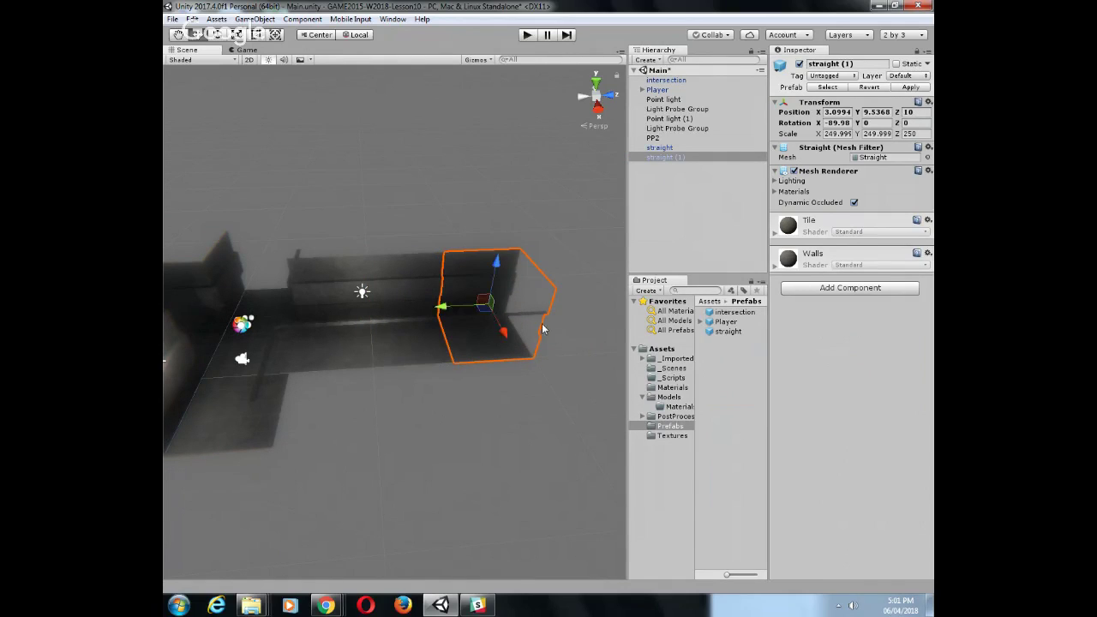
key("ctrl+d")
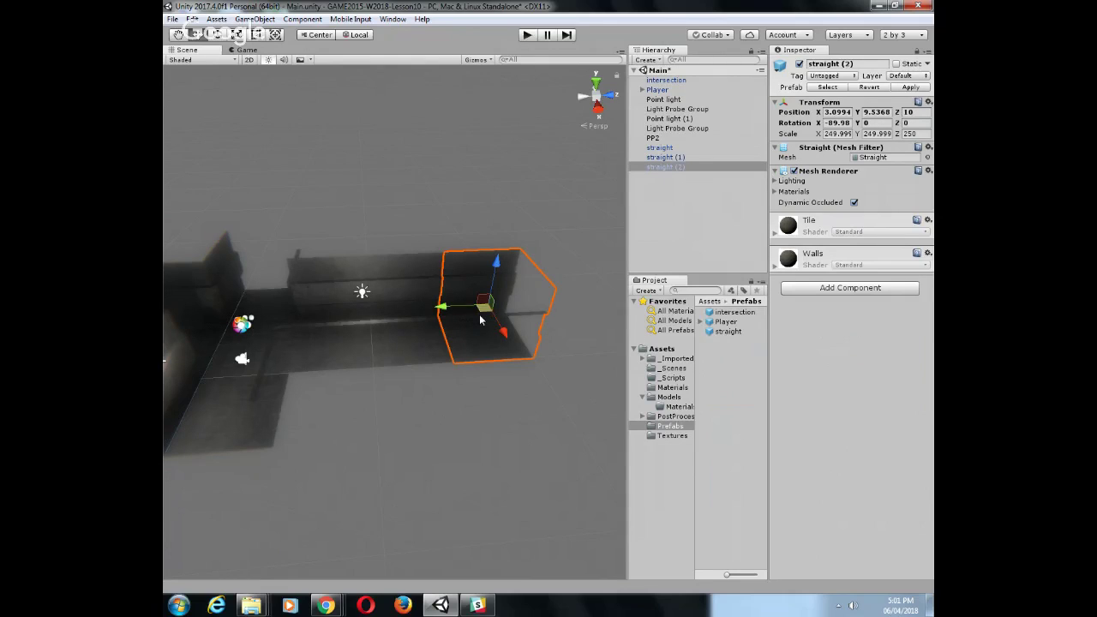
left_click_drag(479, 313, 536, 351)
Duplicate the last straight piece once more and snap the copy onto the corridor's open end at Z 20
key("ctrl+d")
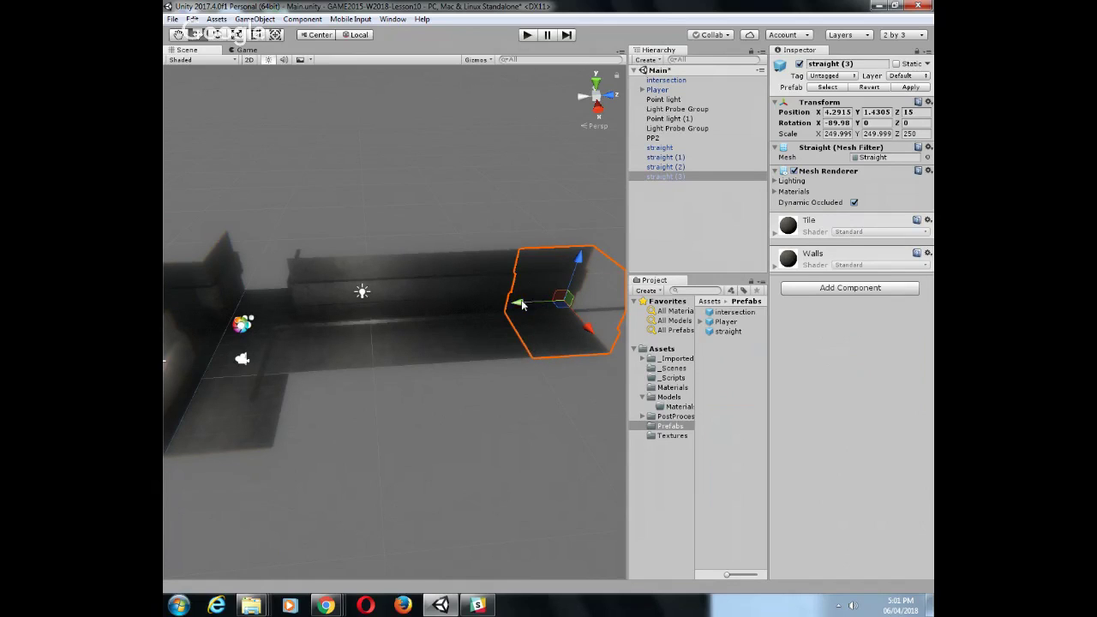
left_click_drag(564, 299, 614, 317)
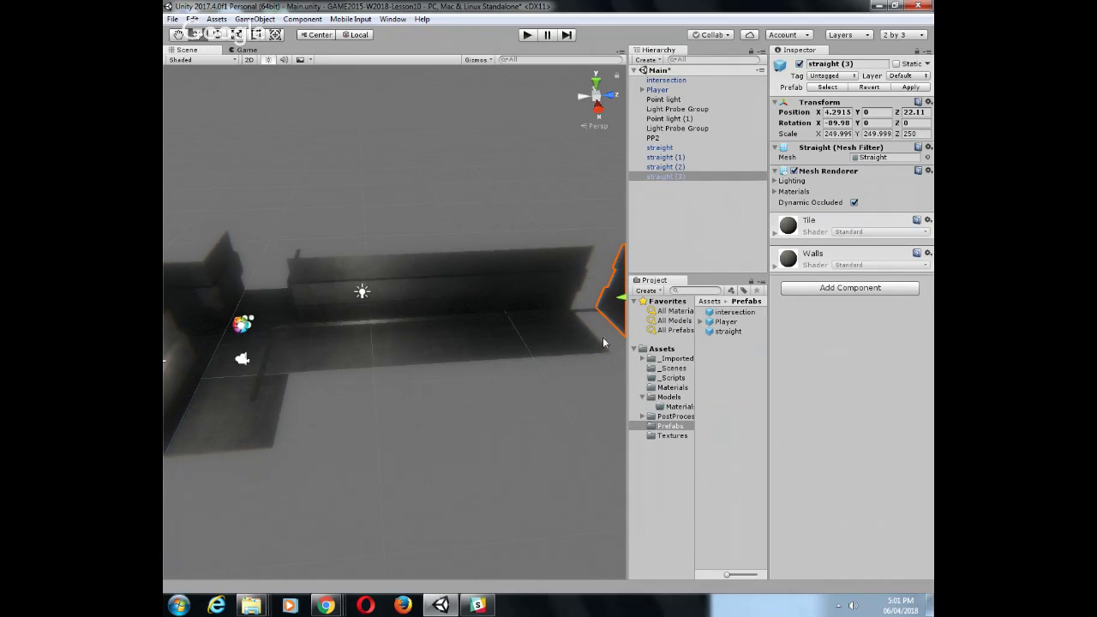
key("f")
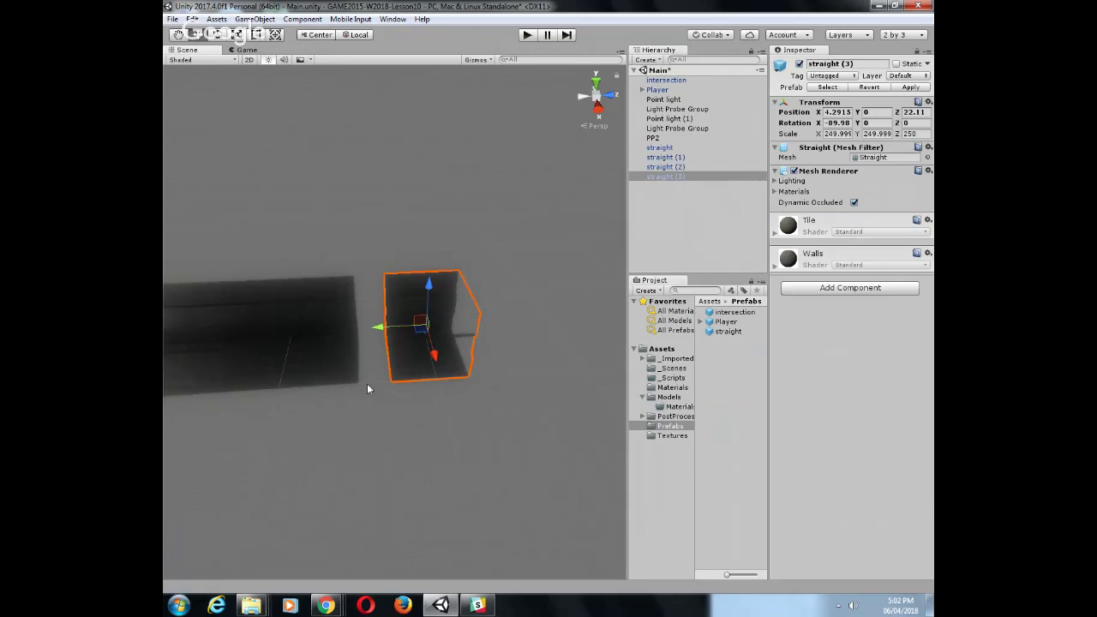
left_click_drag(396, 380, 362, 385)
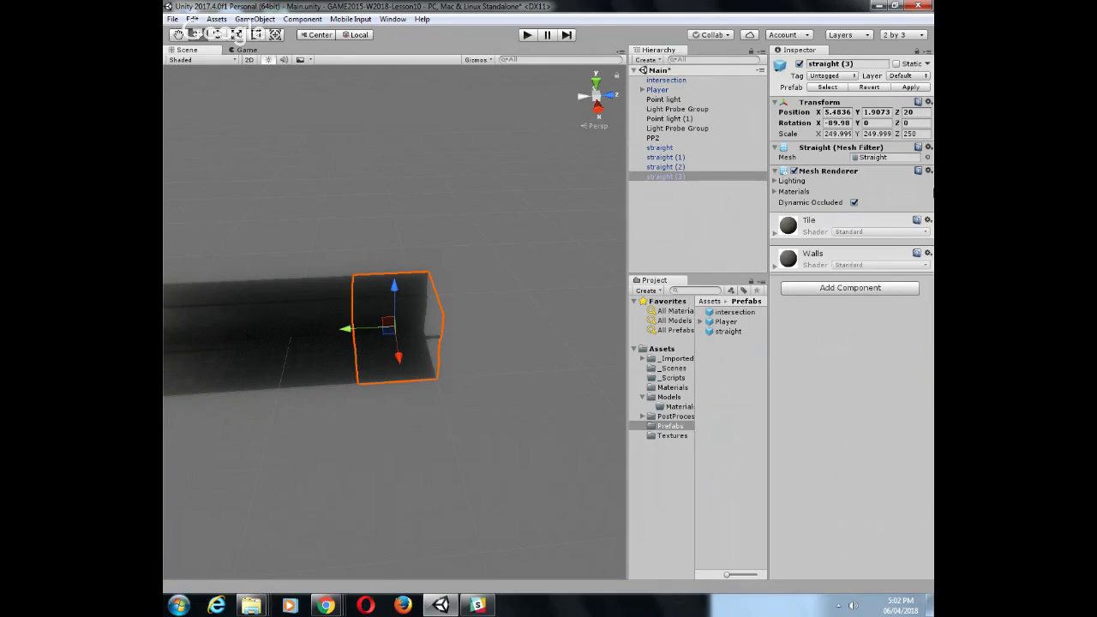
Compare the Transform positions of all the straight pieces and the intersection
left_click(667, 149)
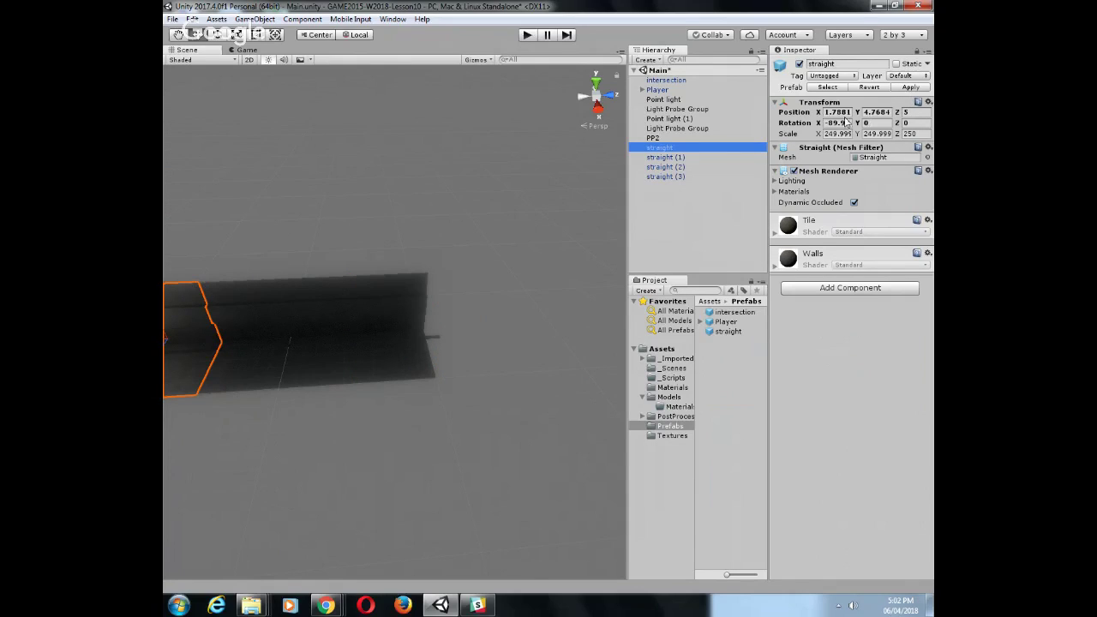
left_click(259, 357)
left_click(298, 349)
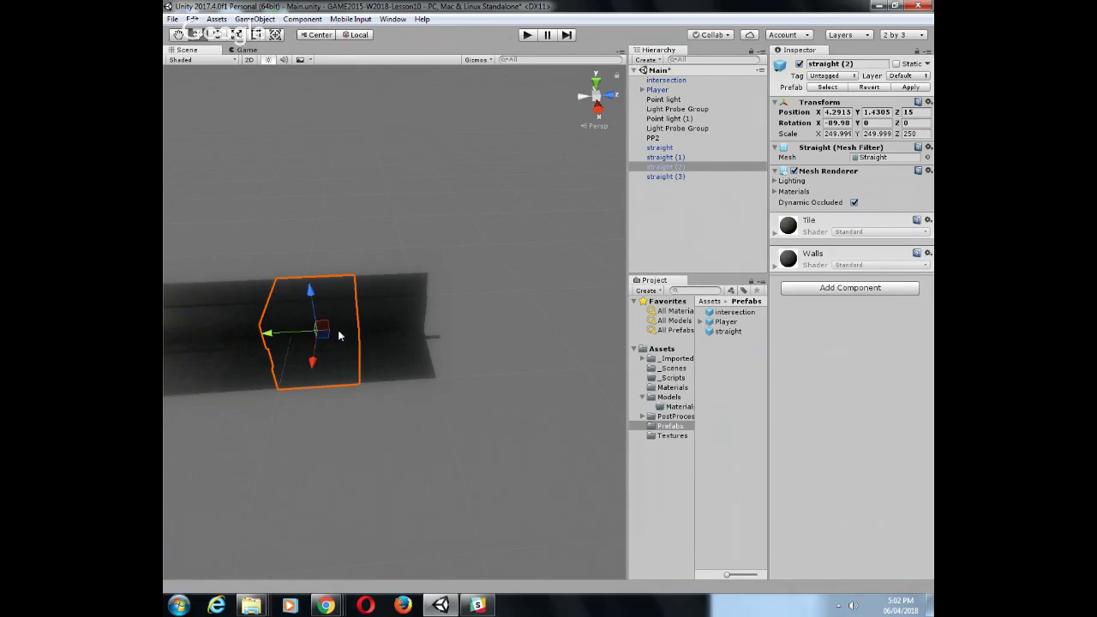
left_click(402, 337)
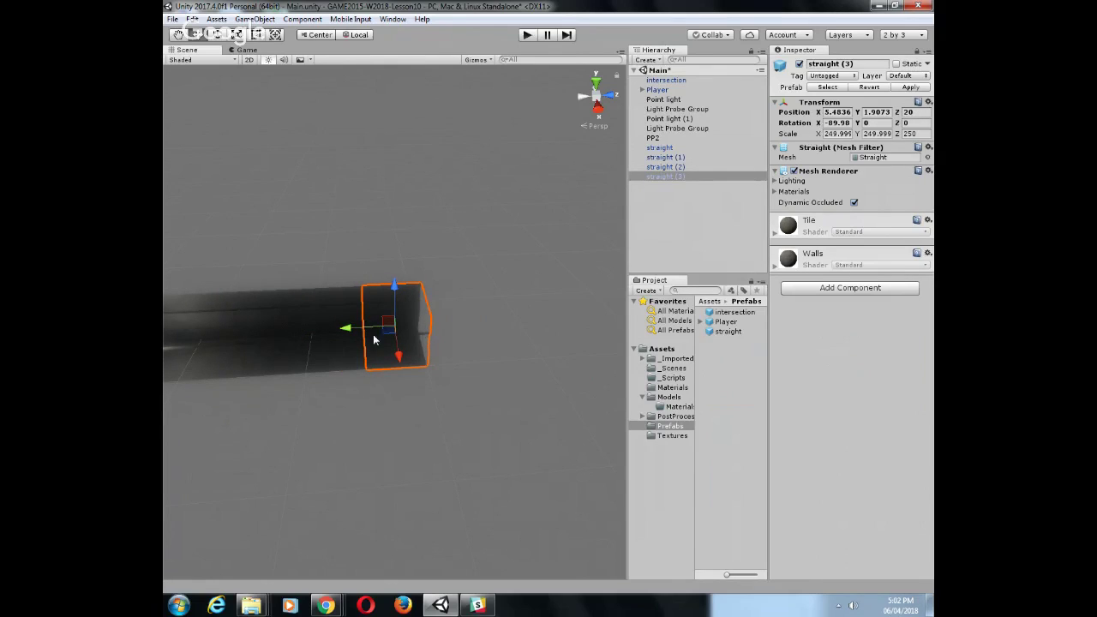
left_click(332, 337)
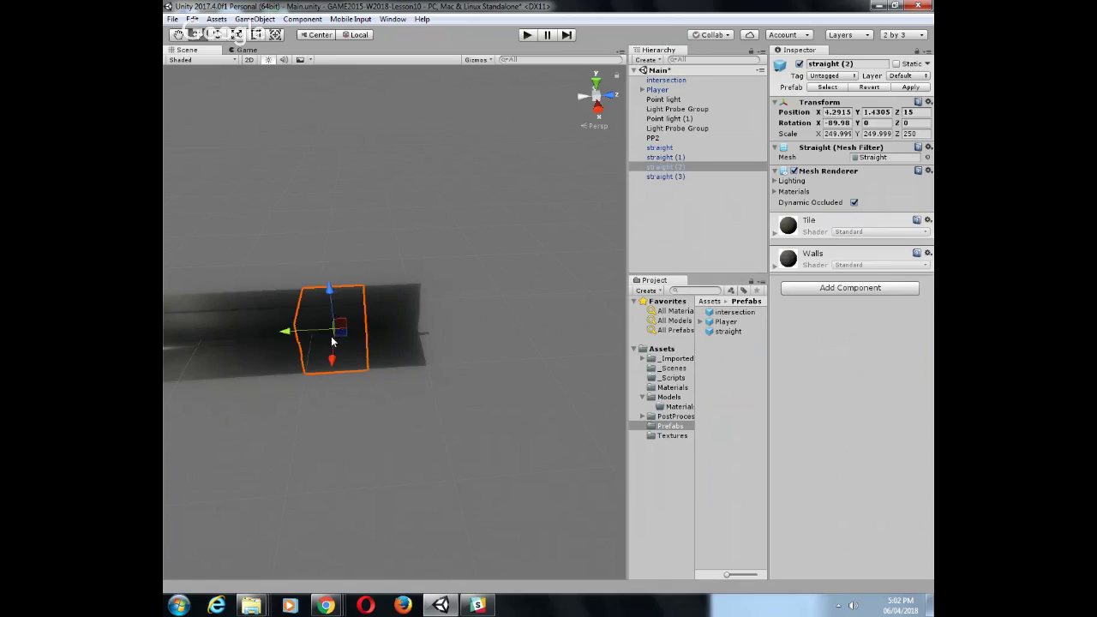
left_click(262, 342)
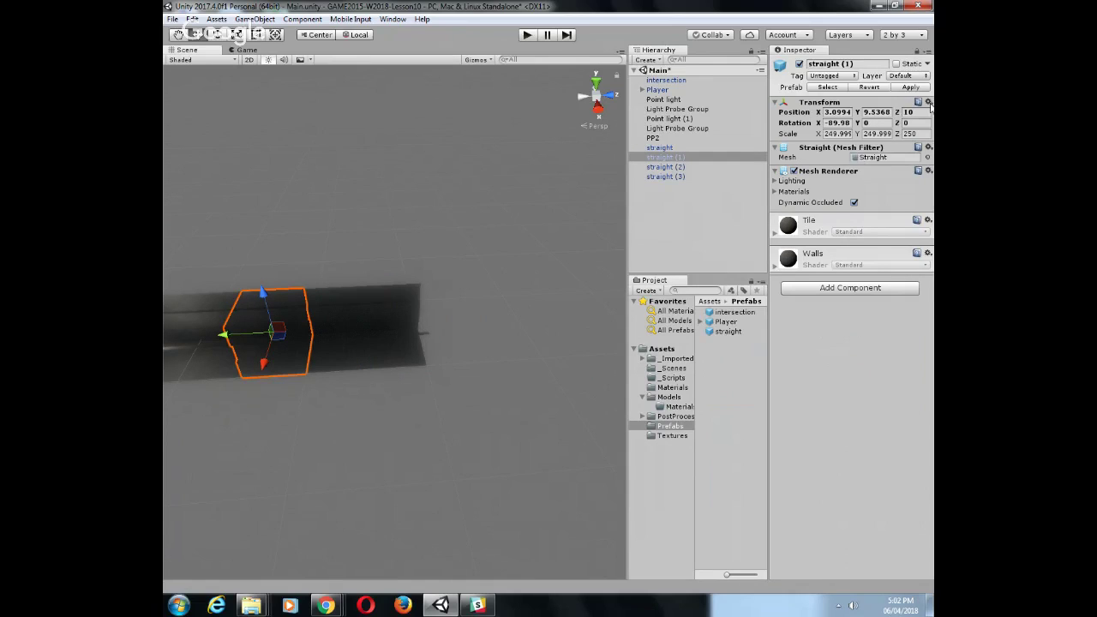
left_click(207, 361)
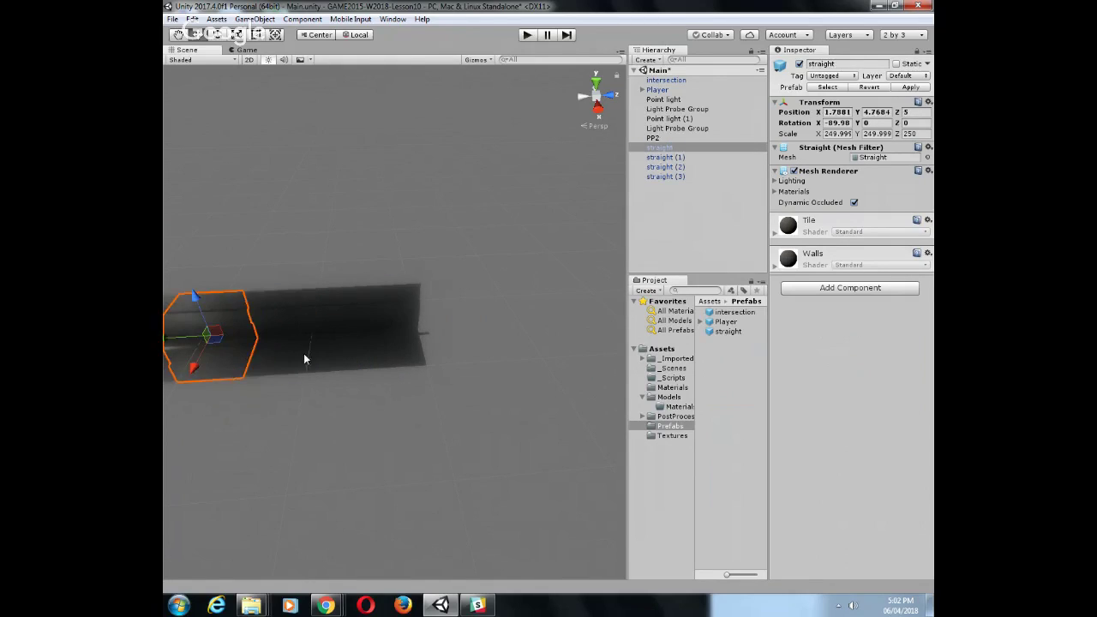
middle_click_drag(303, 360, 458, 342)
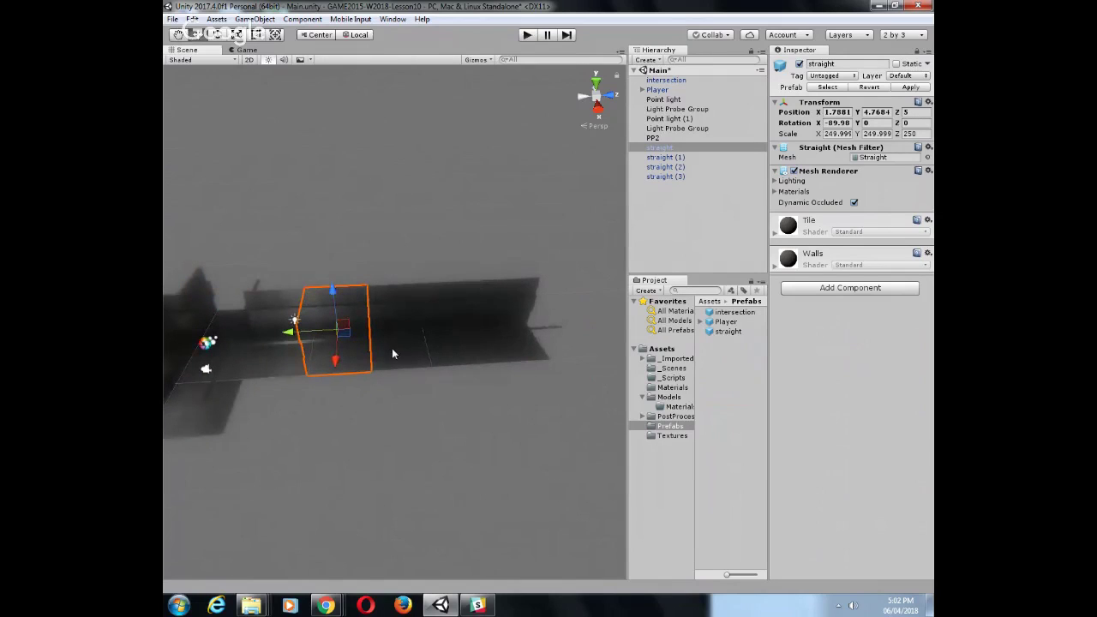
left_click(231, 364)
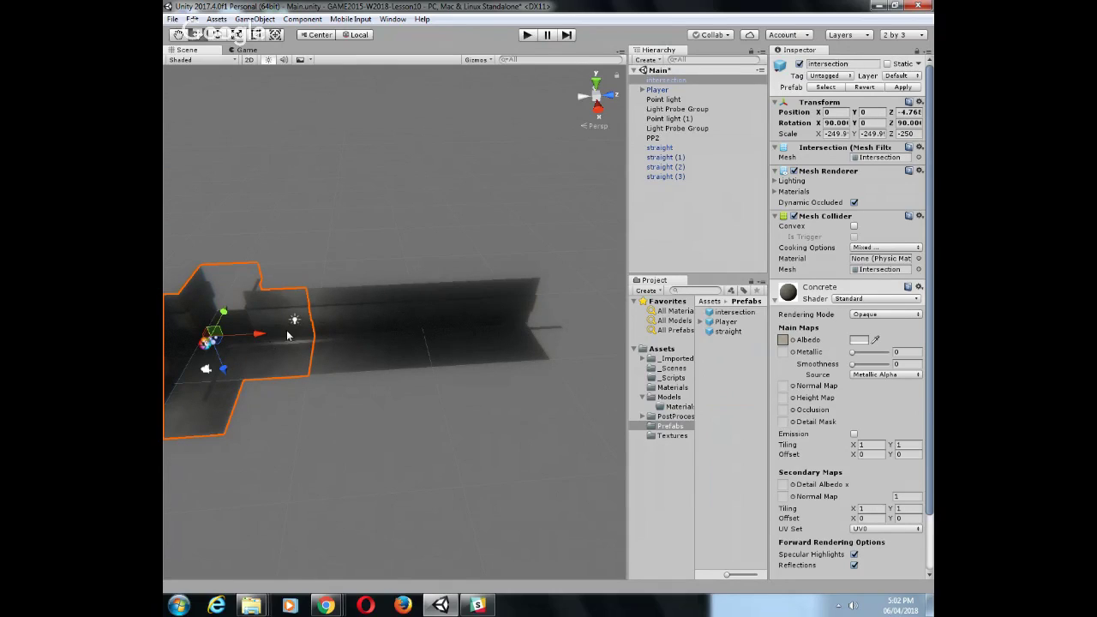
left_click(341, 350)
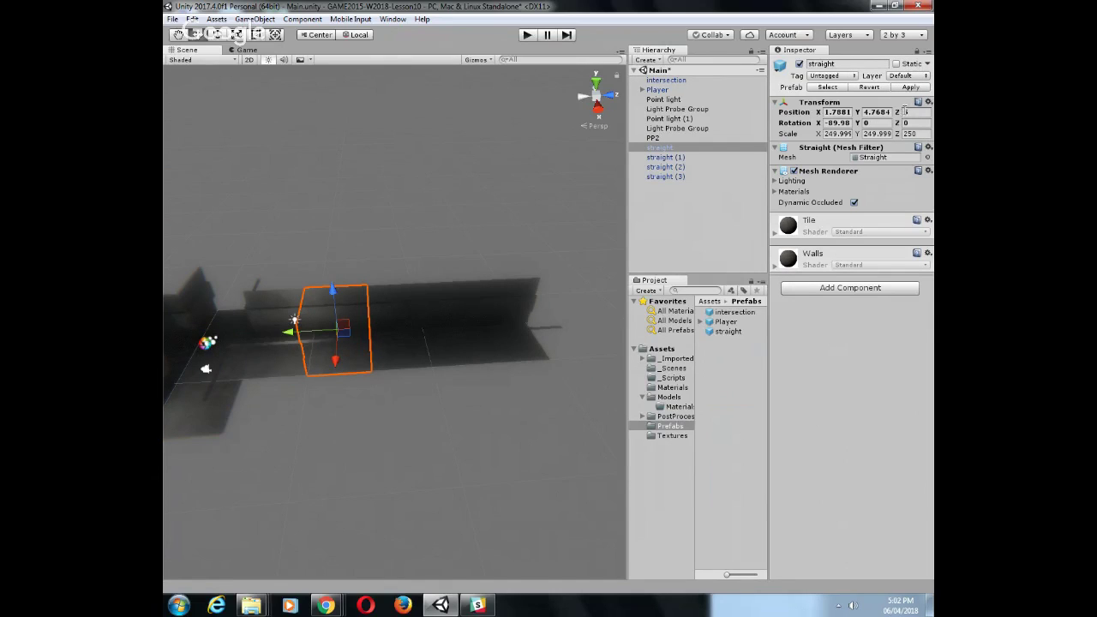
key("Return")
Set the intersection's Z position to 0 and check the positions of the straight pieces against it
left_click(246, 357)
left_click(912, 112)
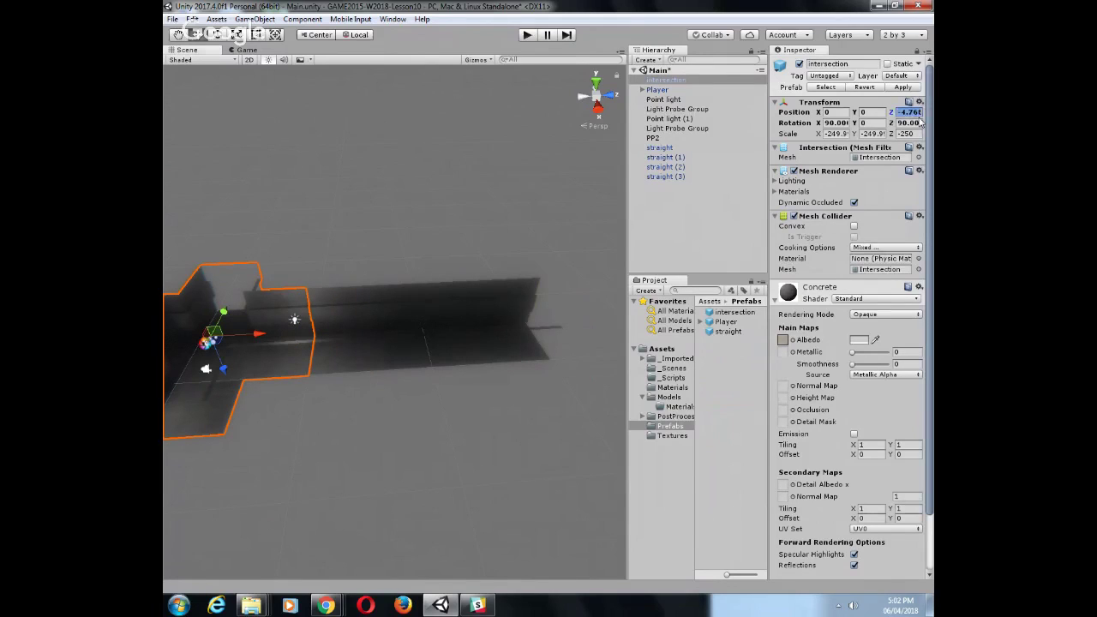
type("0")
left_click(353, 324)
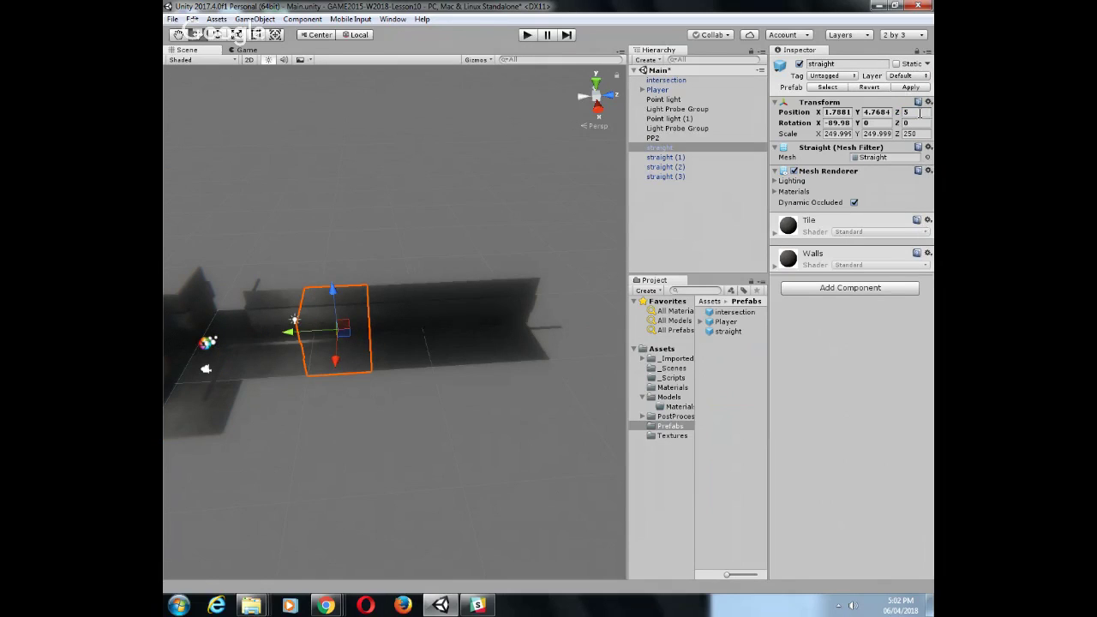
left_click(395, 339)
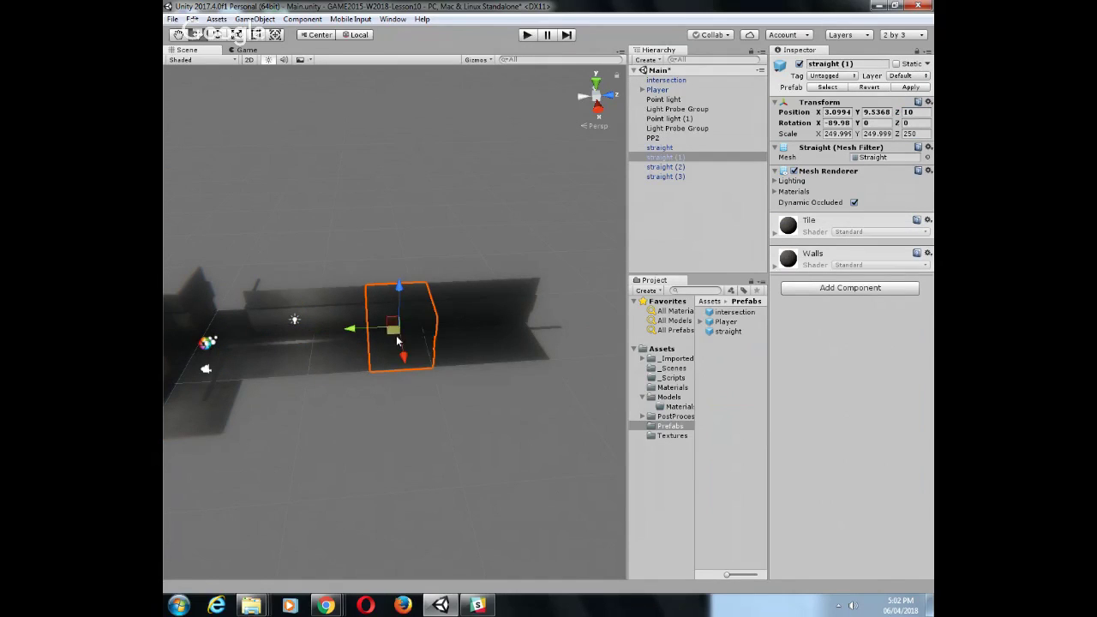
left_click(467, 330)
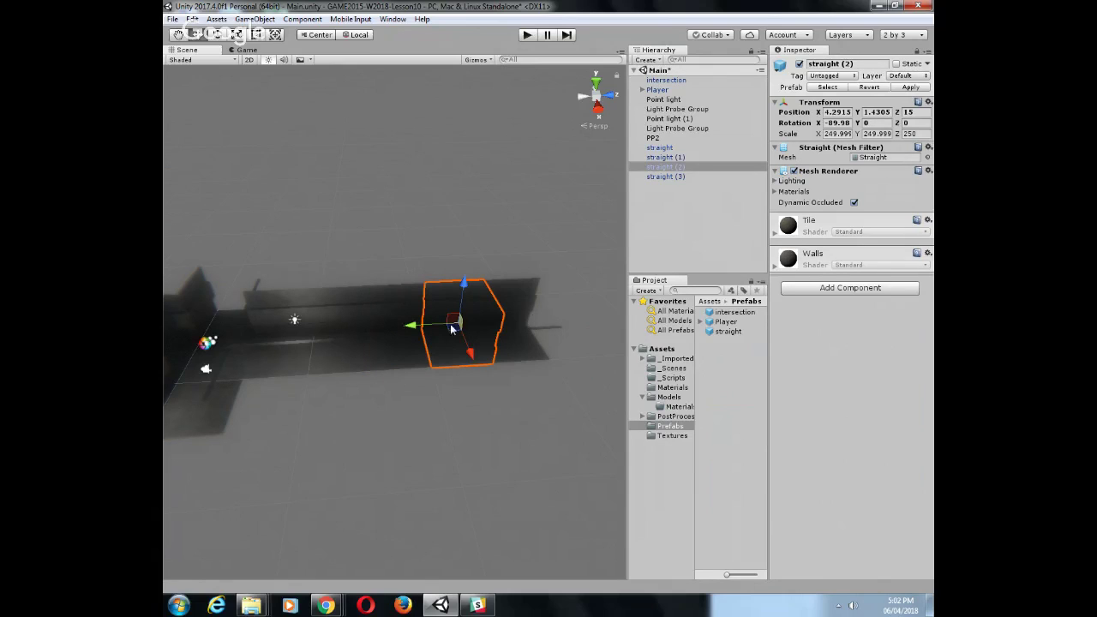
left_click(289, 352)
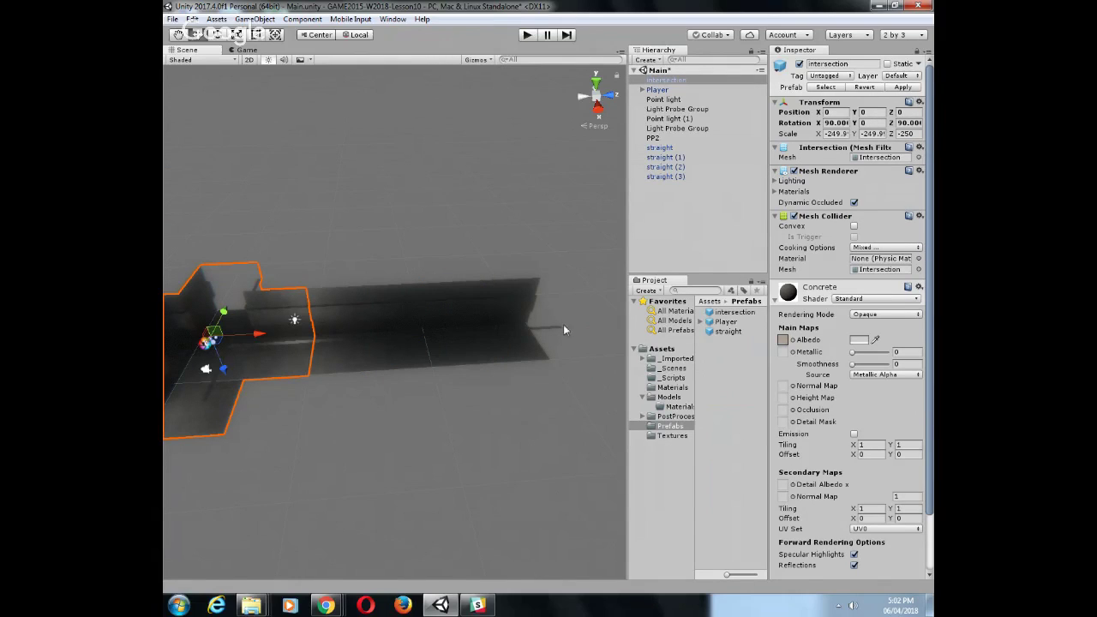
Set the X and Y positions of the first straight piece, next to the intersection, to 0
left_click(341, 359)
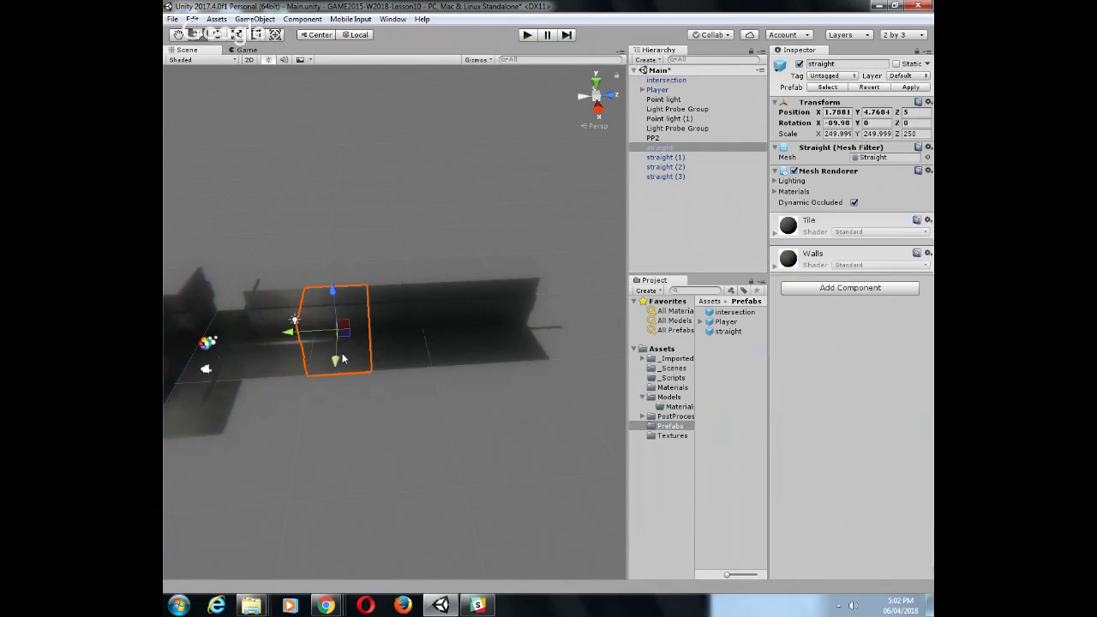
left_click(828, 112)
type("0")
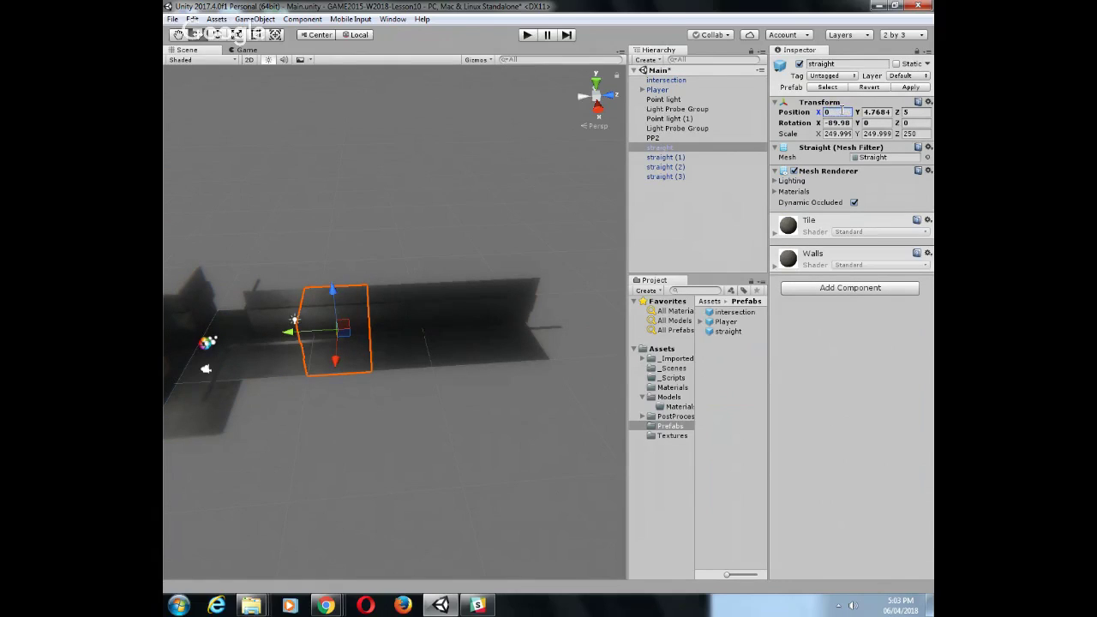
left_click(889, 112)
type("0")
Set the X and Y positions of the second corridor piece, straight (1), to 0
left_click(385, 341)
left_click(877, 112)
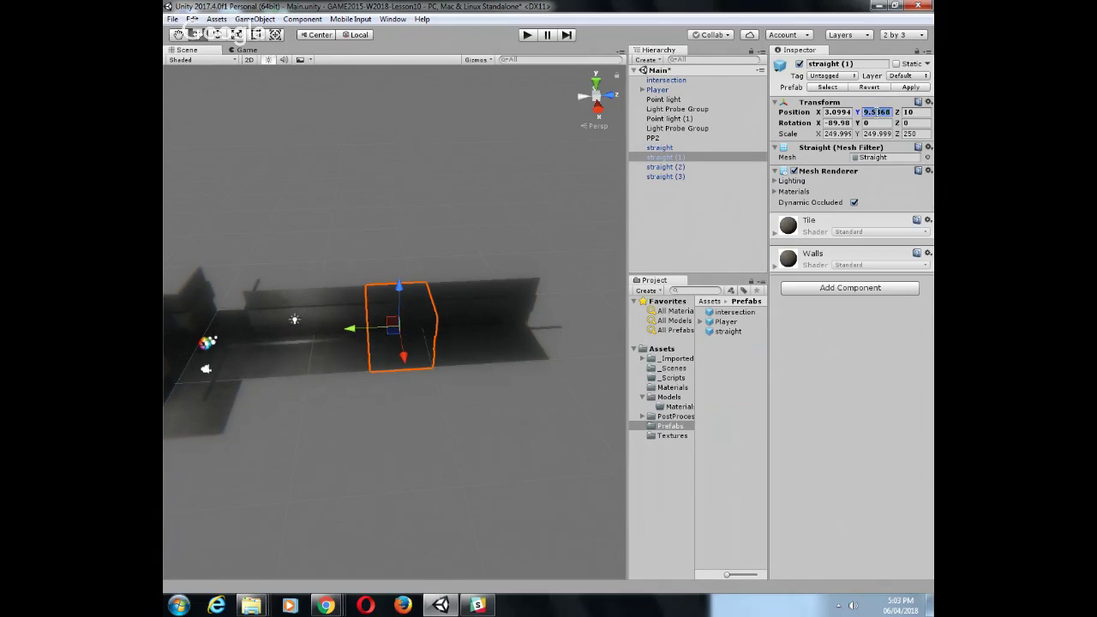
type("0")
key("shift+Tab")
type("0")
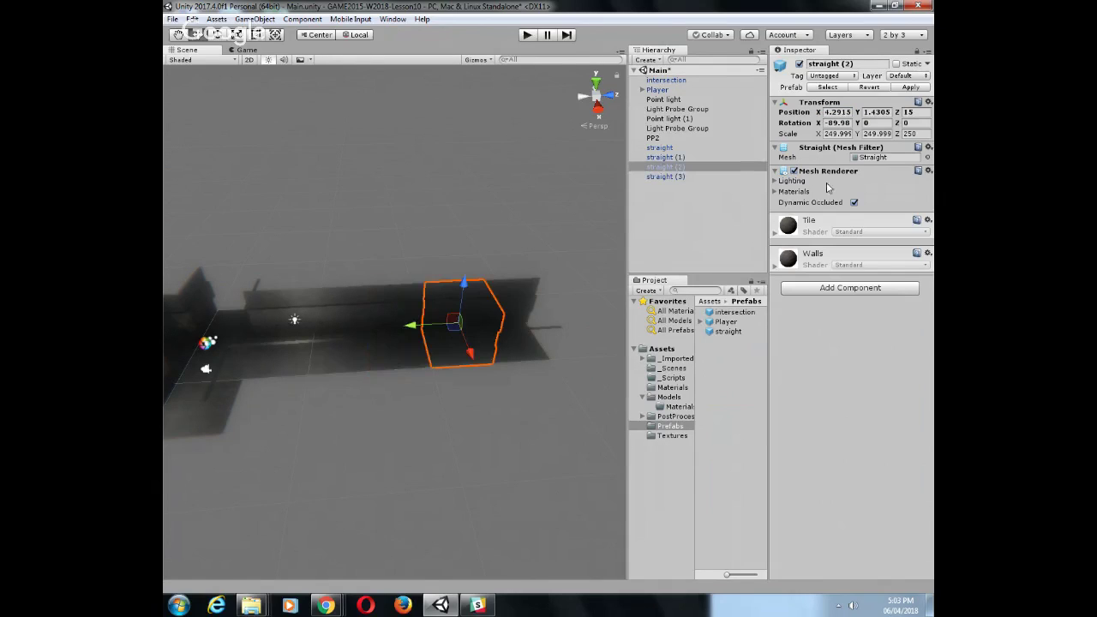
Zero the X and Y positions of the third corridor piece, straight (2), and deselect it
left_click(854, 112)
type("0")
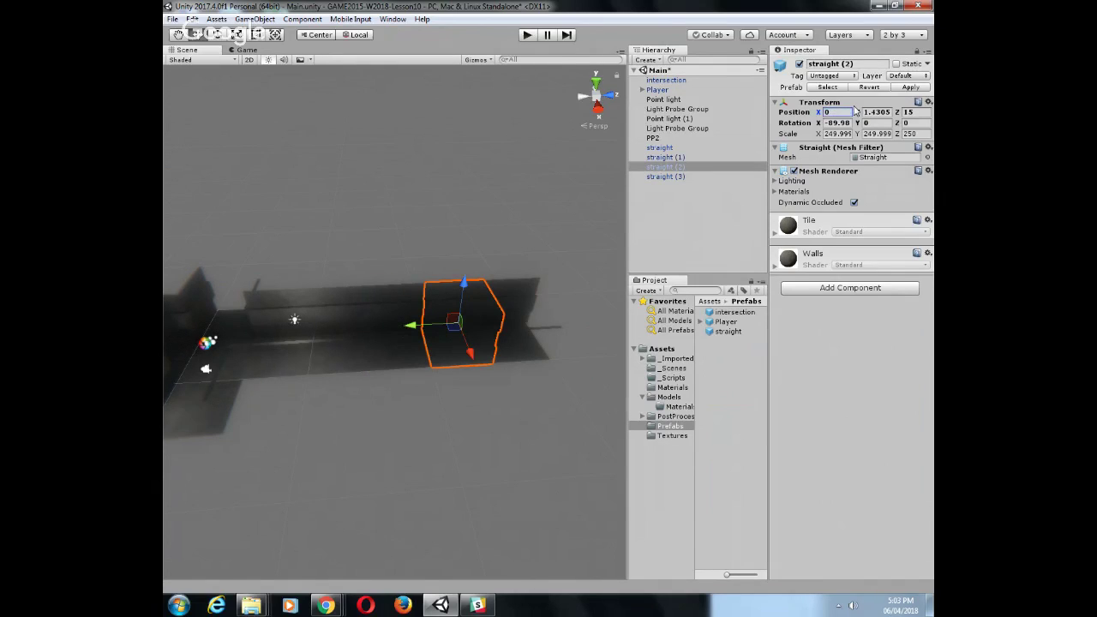
left_click(865, 112)
type("0")
left_click(440, 393)
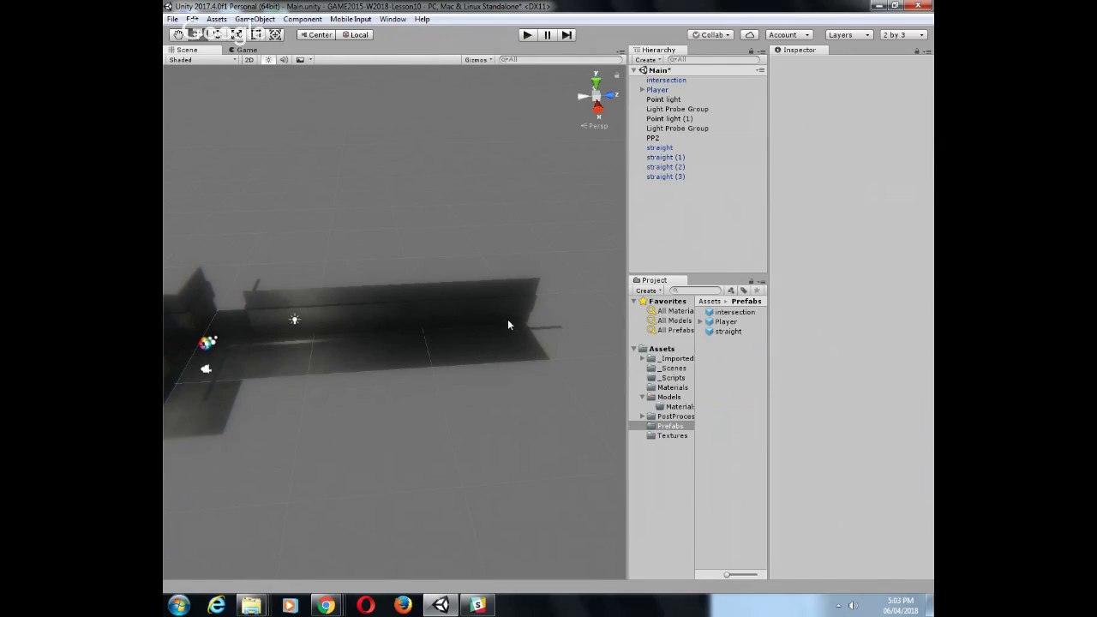
Set the X and Y positions of the corridor's end piece, straight (3), to 0
left_click(507, 319)
left_click(845, 113)
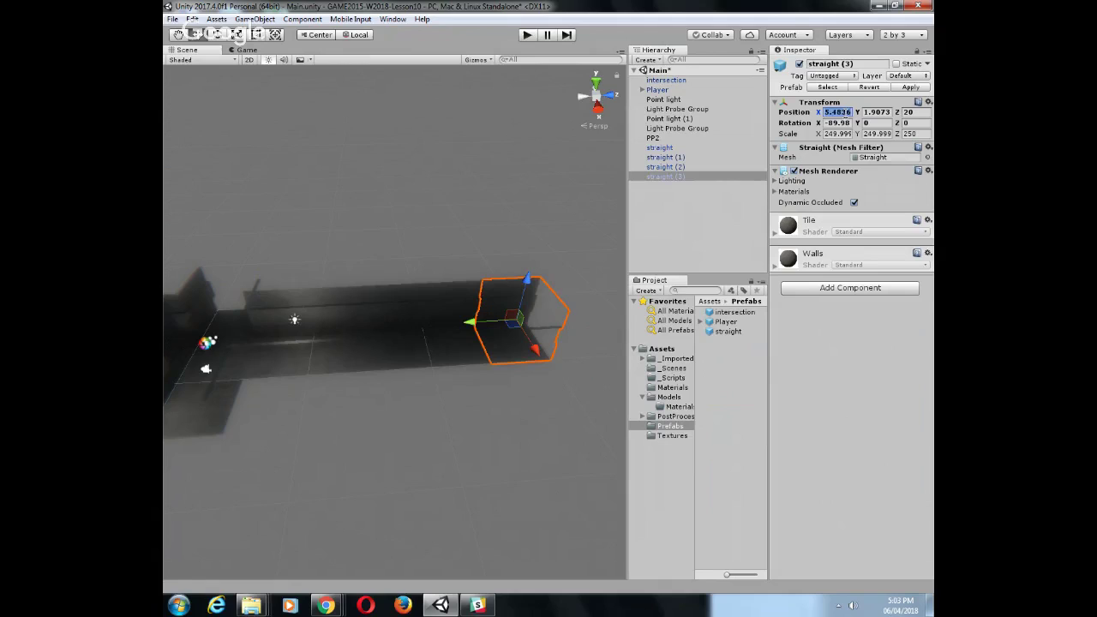
type("0")
left_click(876, 113)
type("0")
scroll(349, 359, "down", 3)
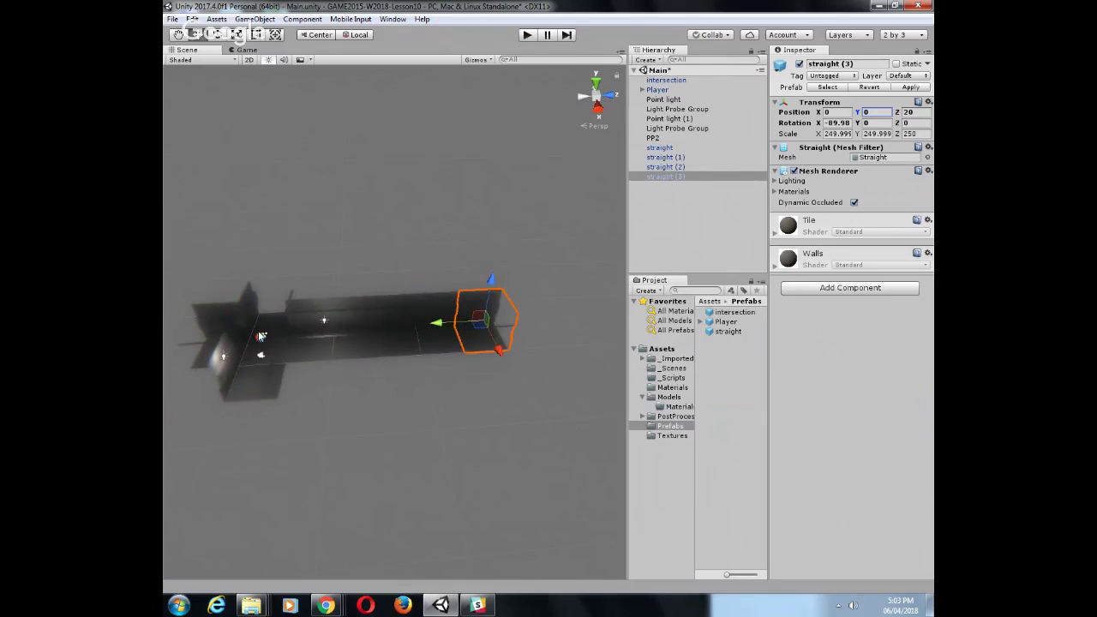
left_click_drag(261, 336, 501, 116, "alt")
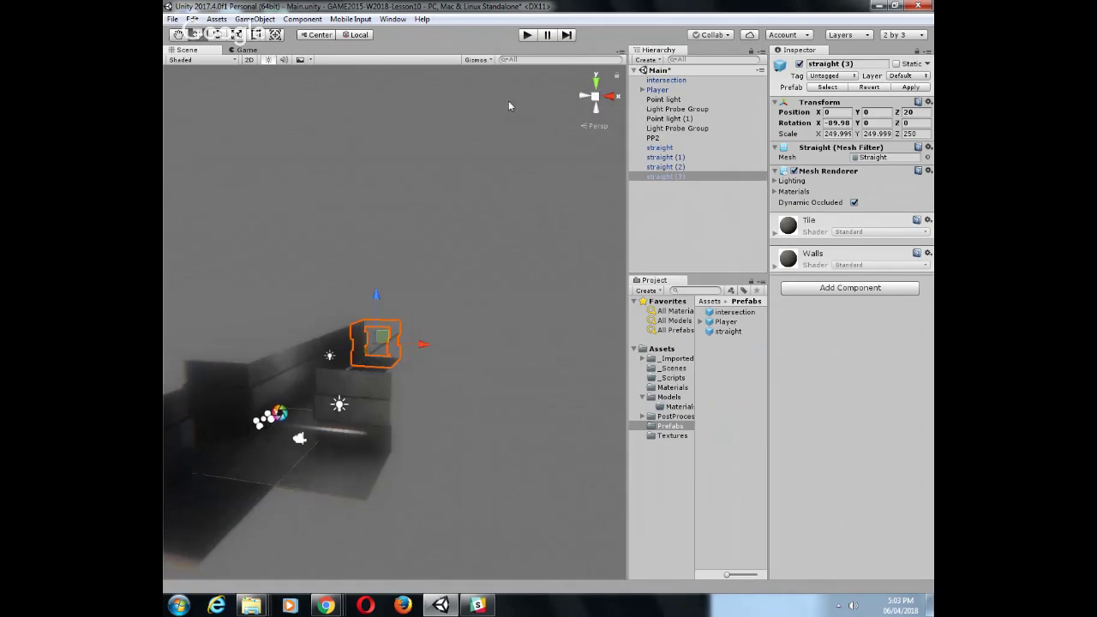
Play-test the scene briefly, stop it, and inspect the components of the straight prefab
left_click(527, 37)
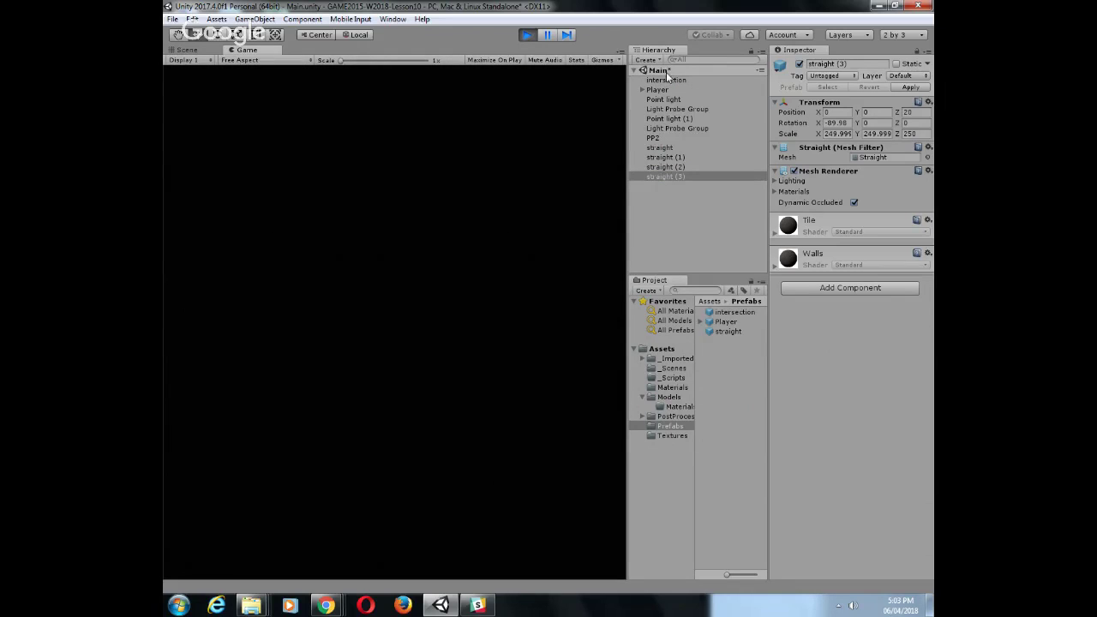
left_click(526, 35)
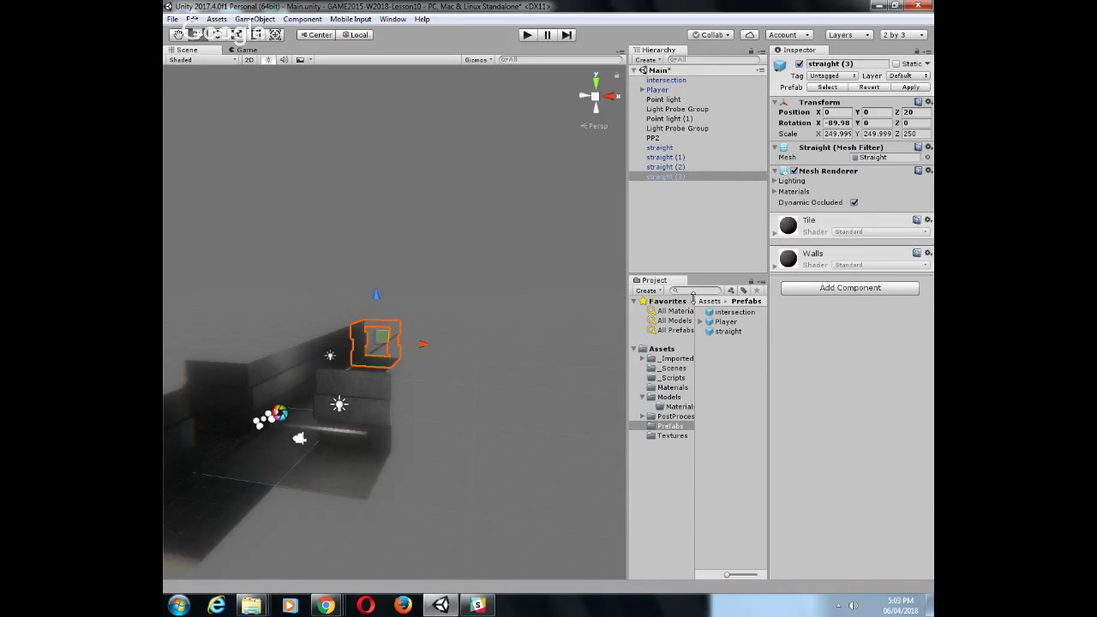
left_click(727, 331)
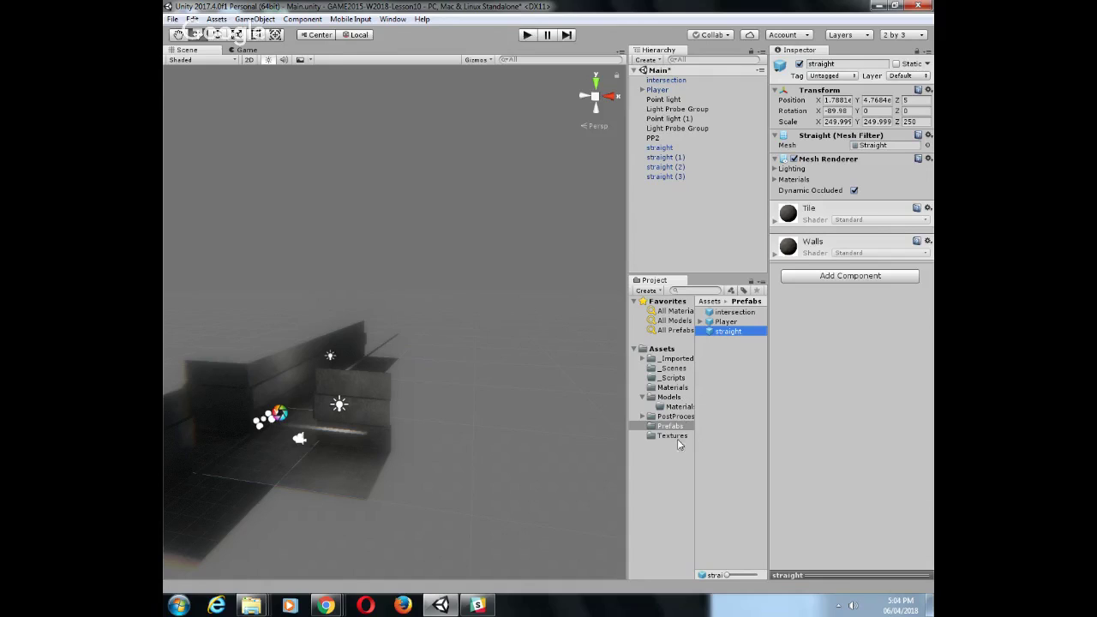
Enable Generate Colliders and Generate Lightmap UVs, disable Import Cameras and Import Lights for the straight model, and apply the import settings
left_click(669, 397)
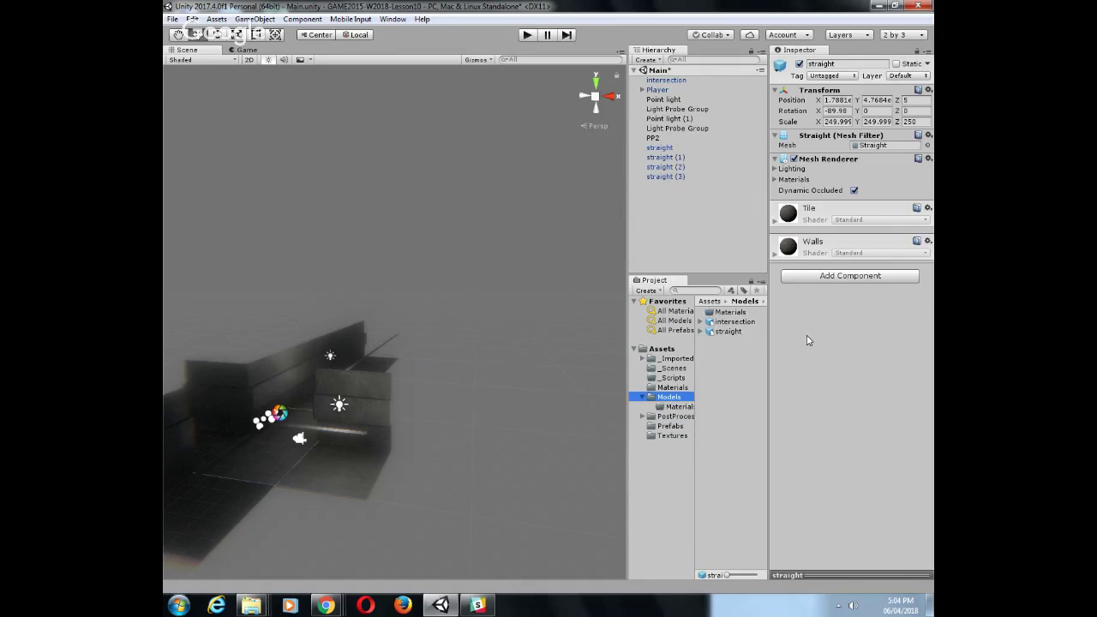
left_click(727, 332)
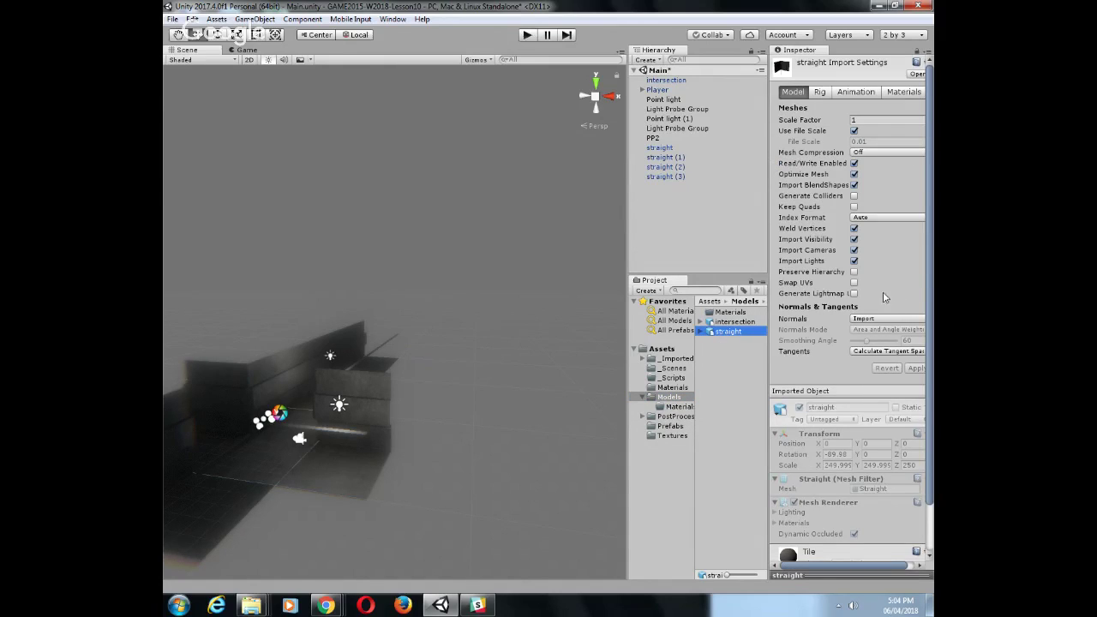
left_click(853, 195)
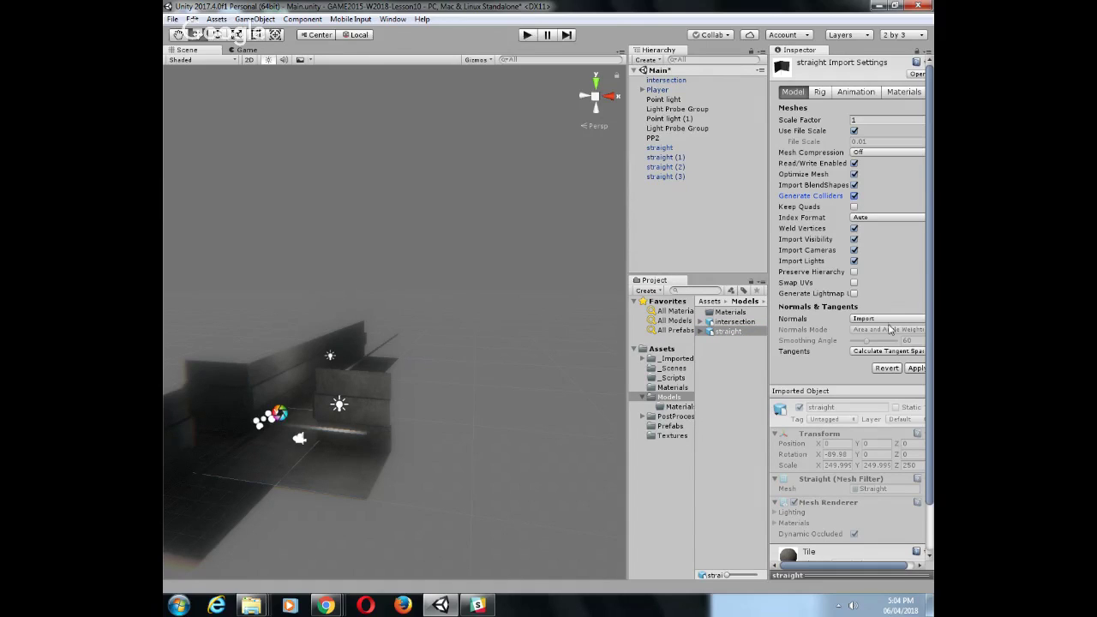
left_click(854, 293)
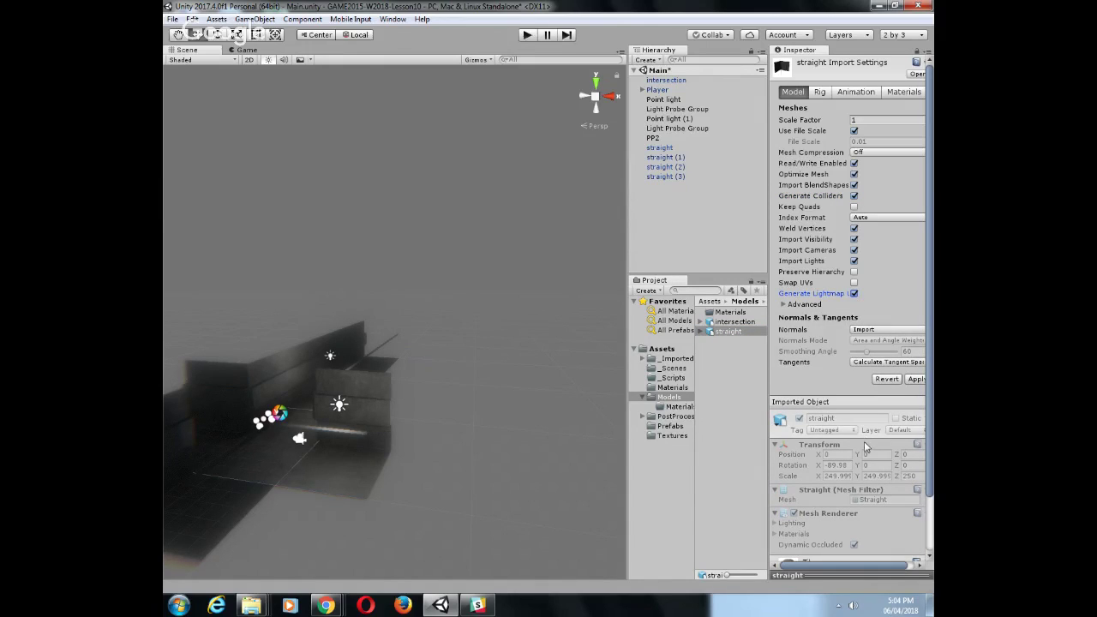
left_click(853, 250)
left_click(853, 261)
left_click(914, 379)
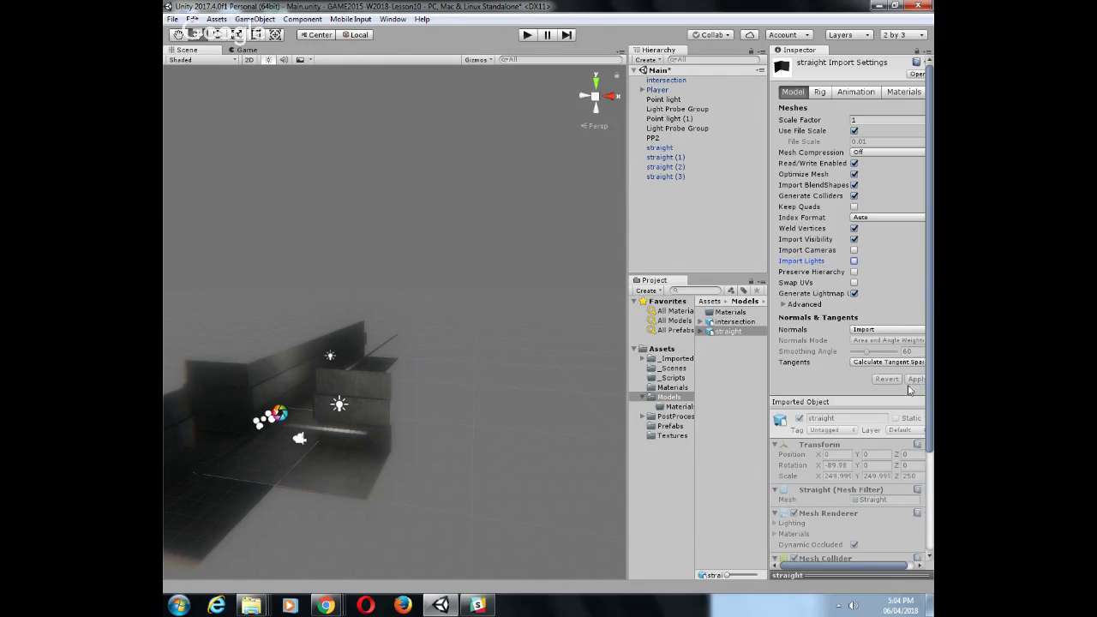
Delete all four straight corridor pieces, straight through straight (3), from the scene
left_click(666, 149)
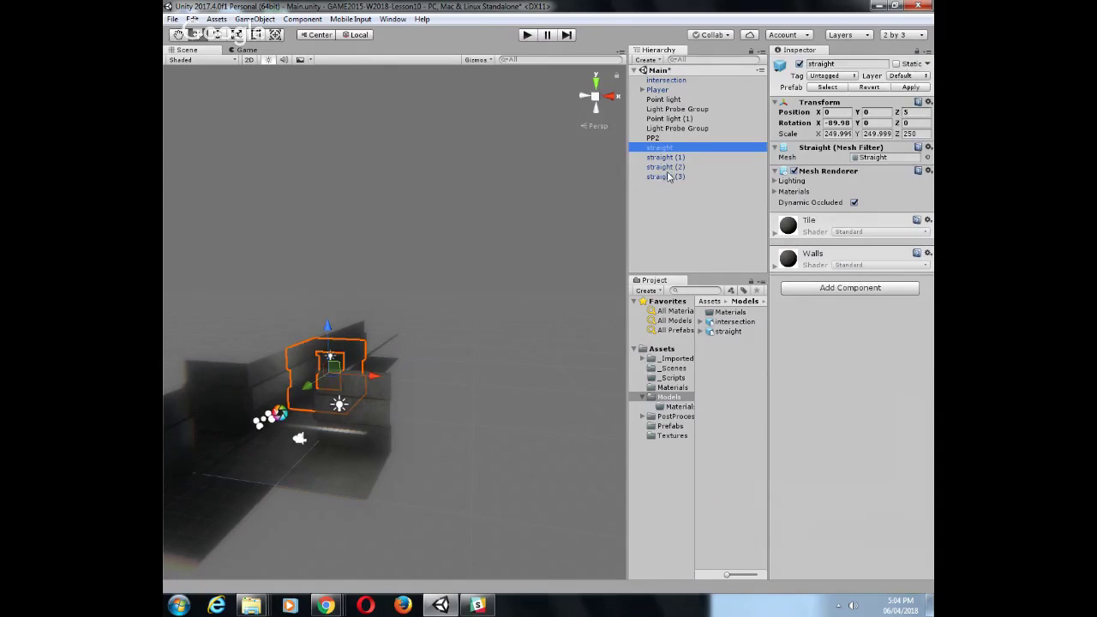
left_click(667, 175, "shift")
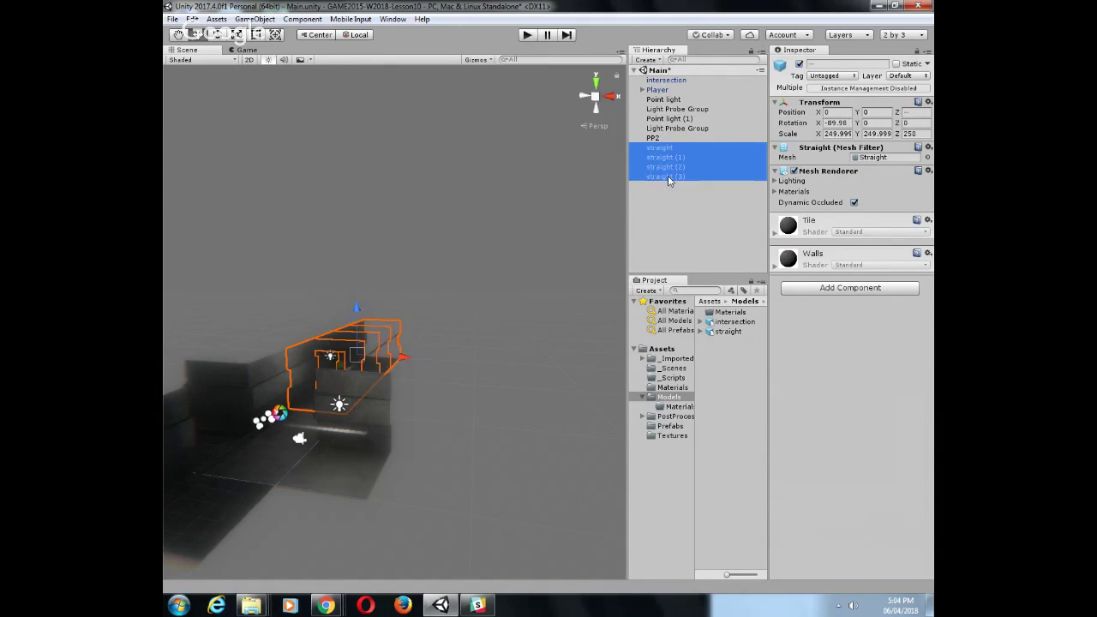
key("Delete")
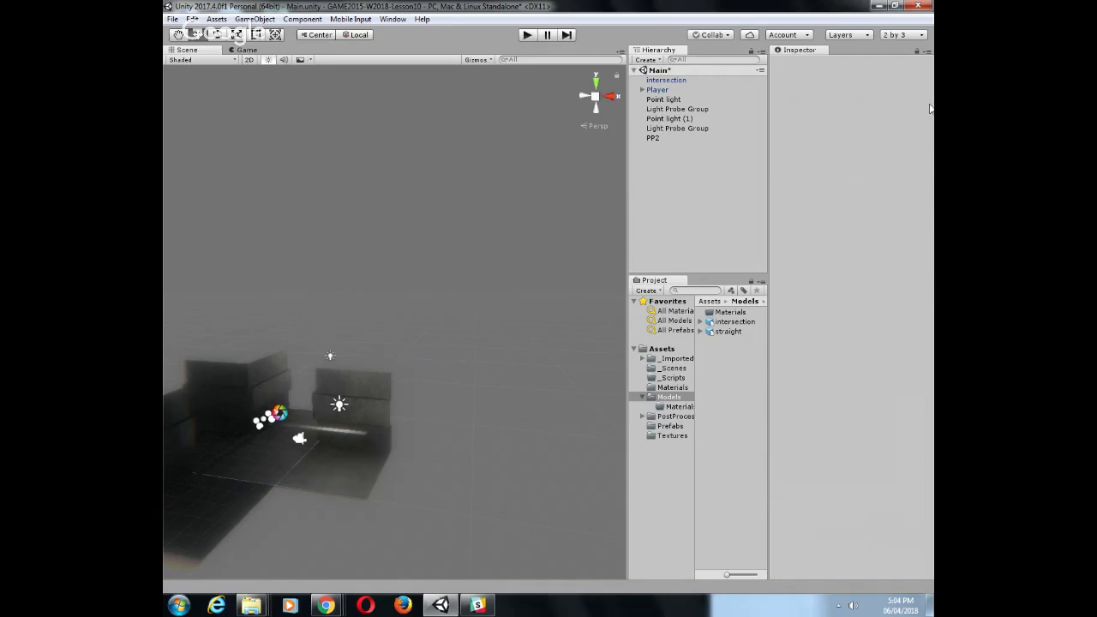
Add another instance of the intersection model to the scene
left_click_drag(408, 490, 240, 560, "alt")
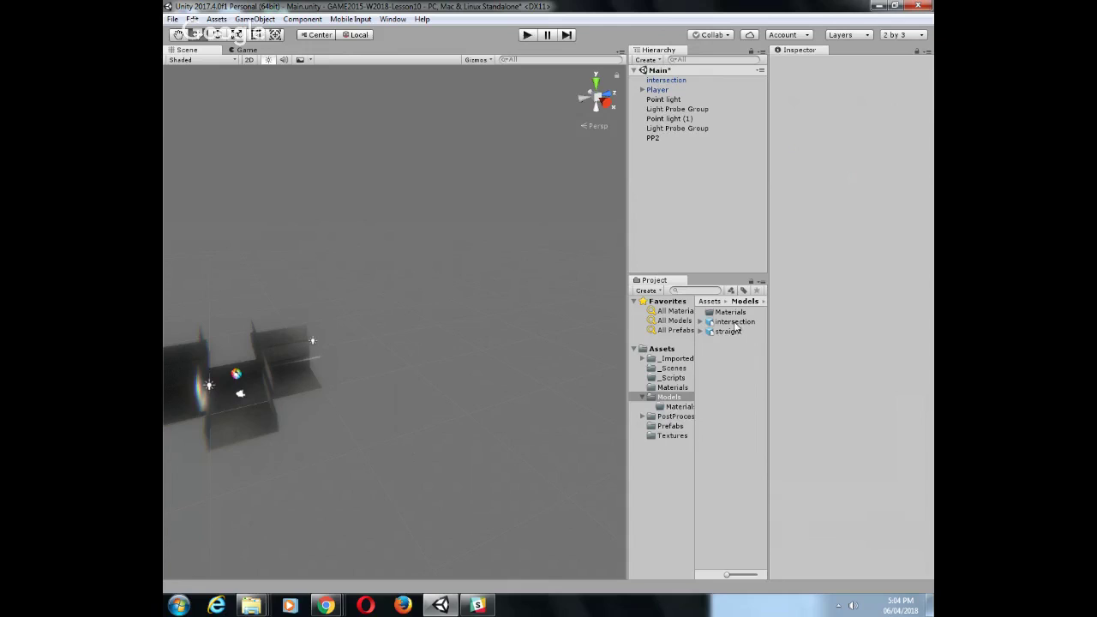
left_click_drag(659, 179, 661, 179)
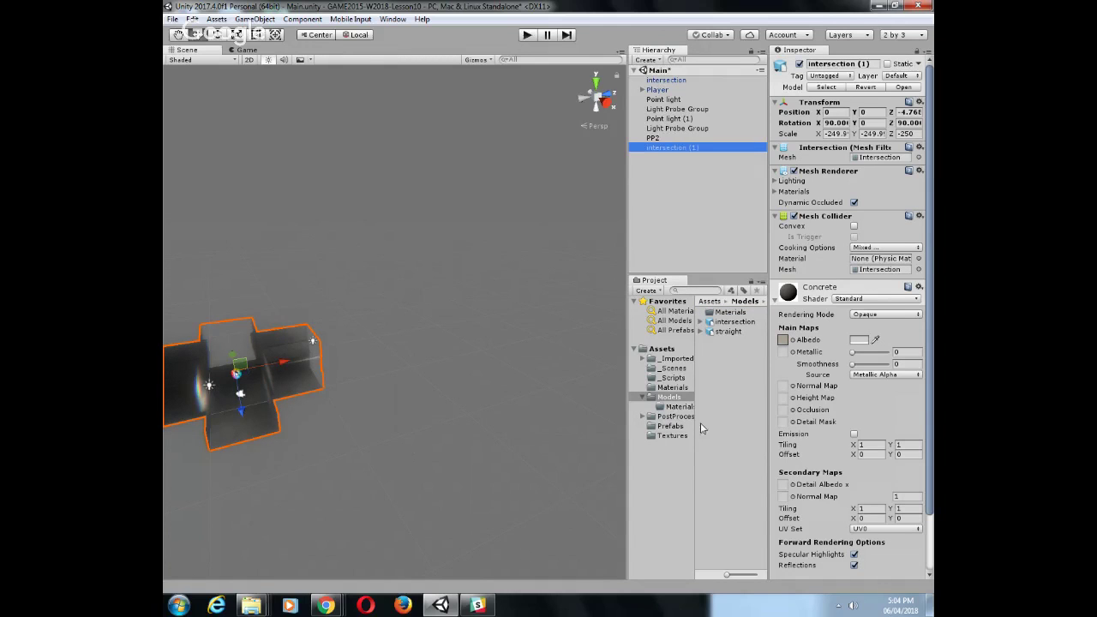
Delete the straight prefab from the Prefabs folder and the extra intersection (1) instance from the scene
left_click(673, 427)
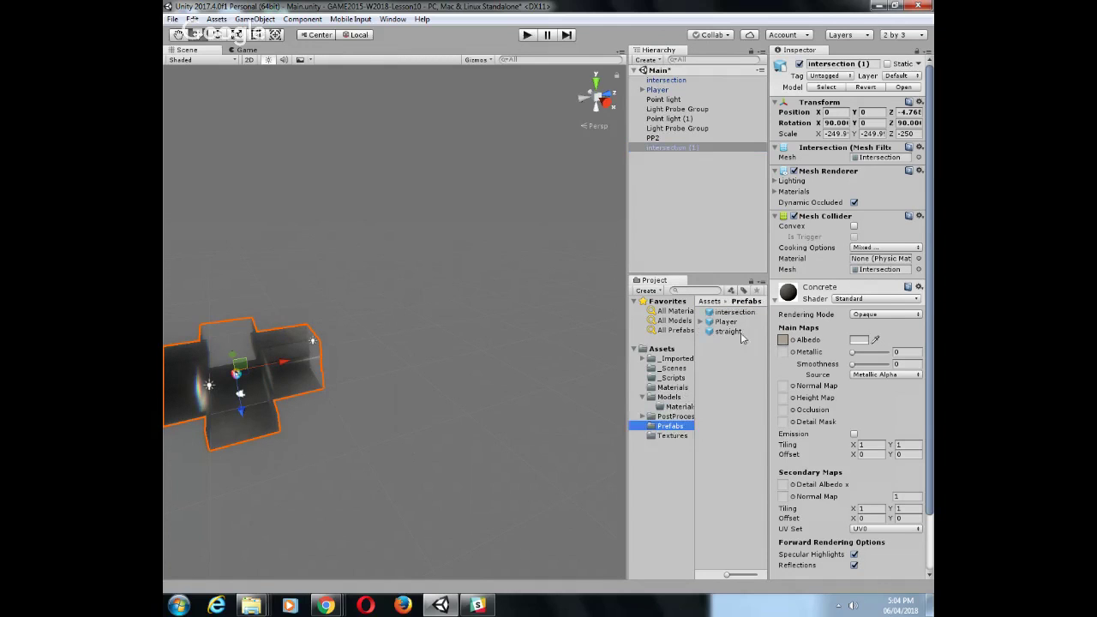
left_click(725, 331)
right_click(725, 332)
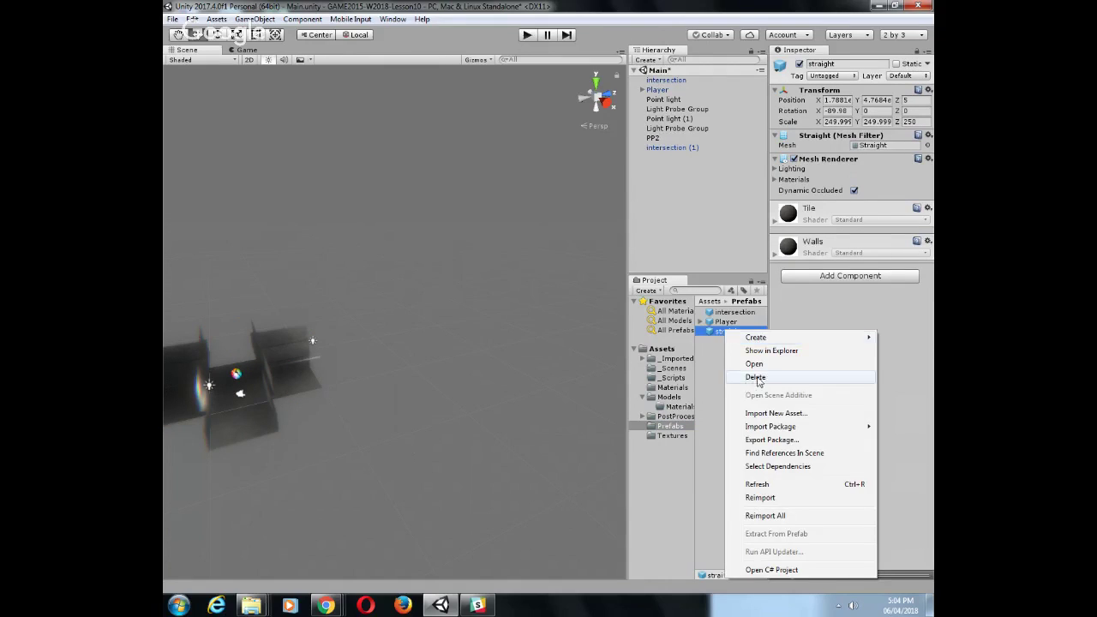
left_click(754, 376)
left_click(593, 331)
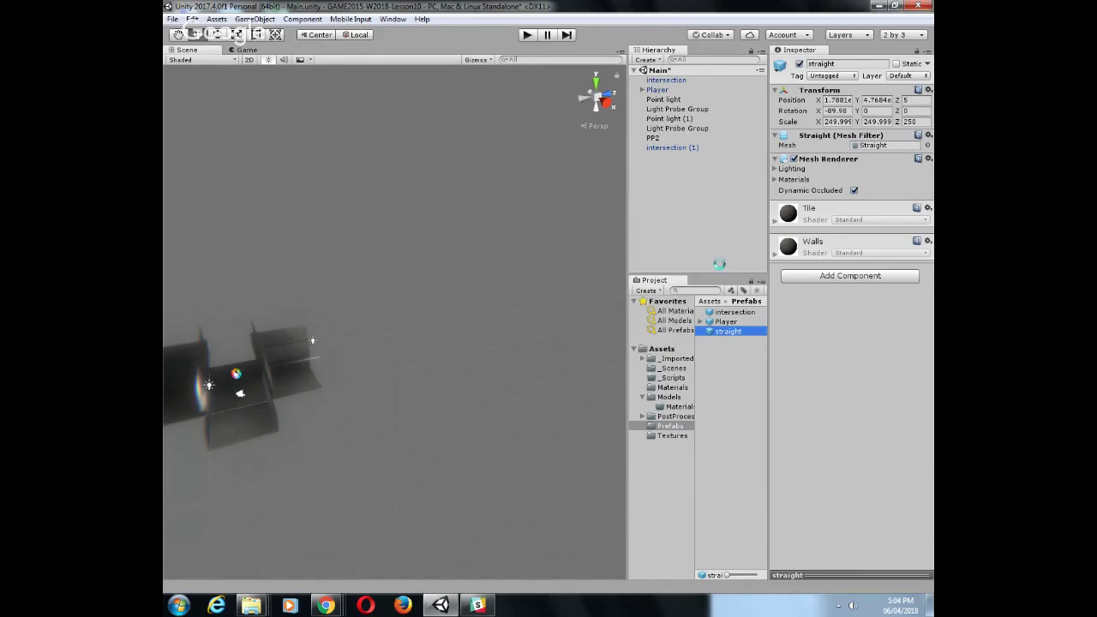
left_click(673, 148)
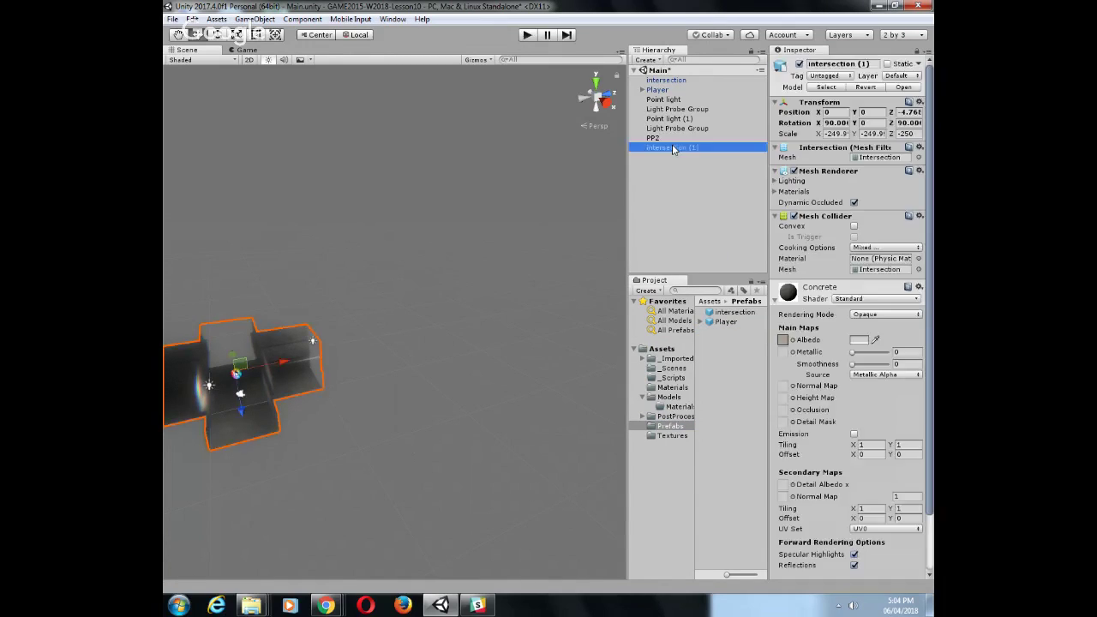
key("Delete")
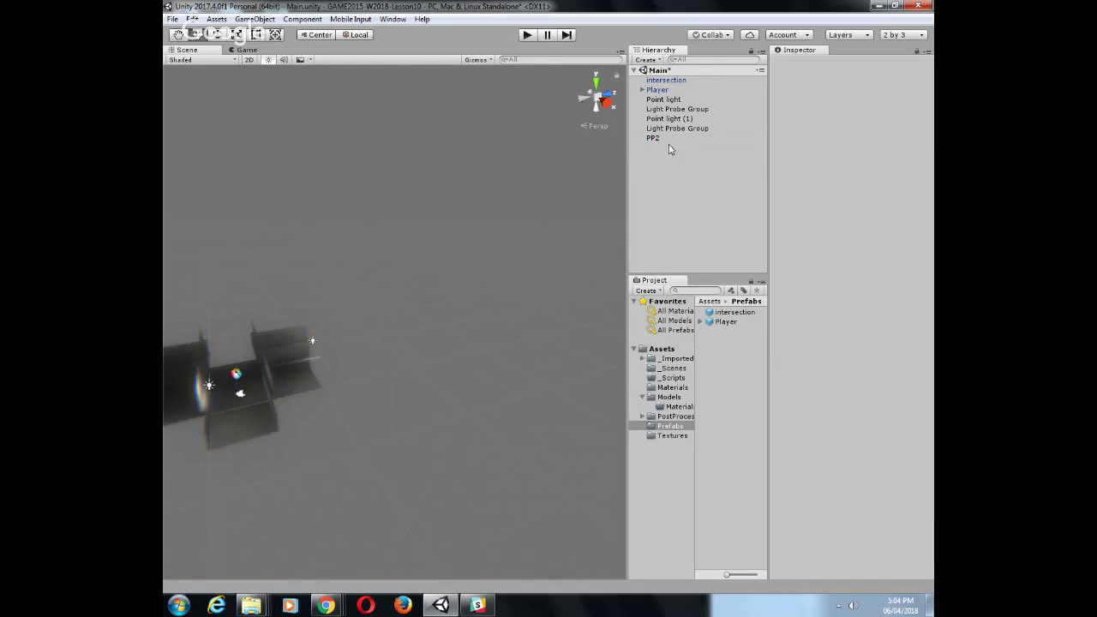
Place the straight model in the scene and vertex-snap it against the open end of the intersection
left_click(670, 398)
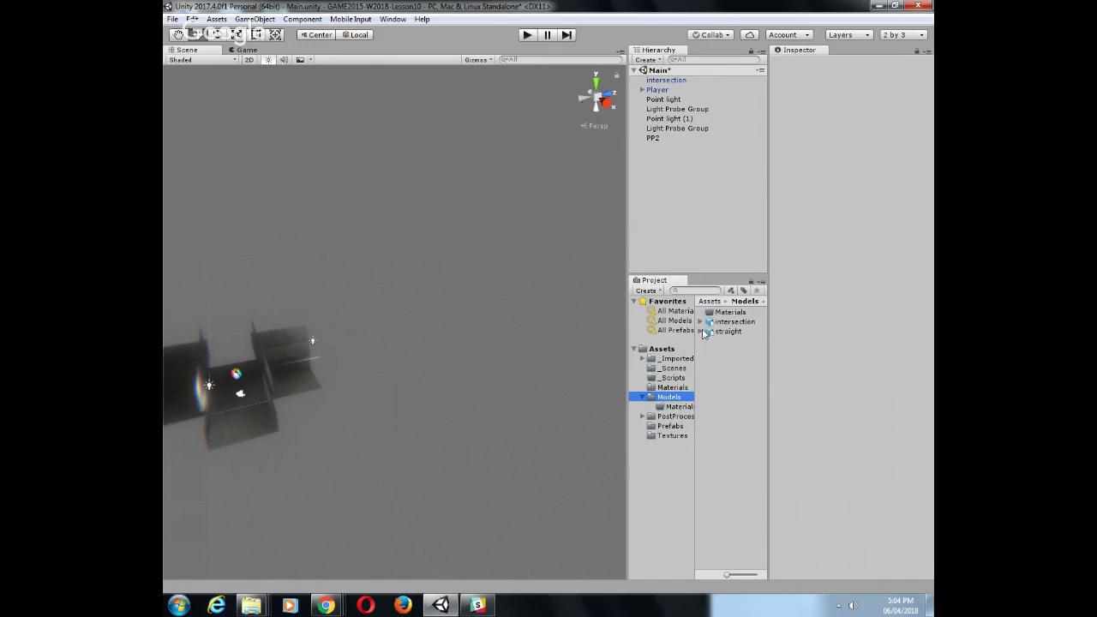
left_click_drag(720, 332, 705, 257)
left_click_drag(656, 163, 343, 419)
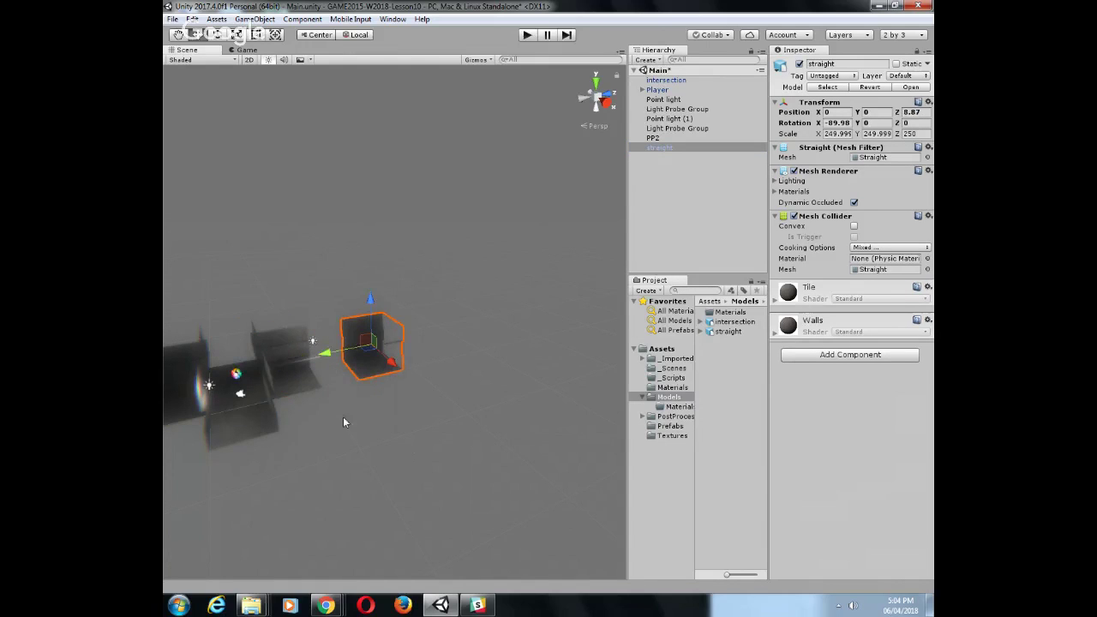
key("v")
left_click_drag(357, 381, 330, 347)
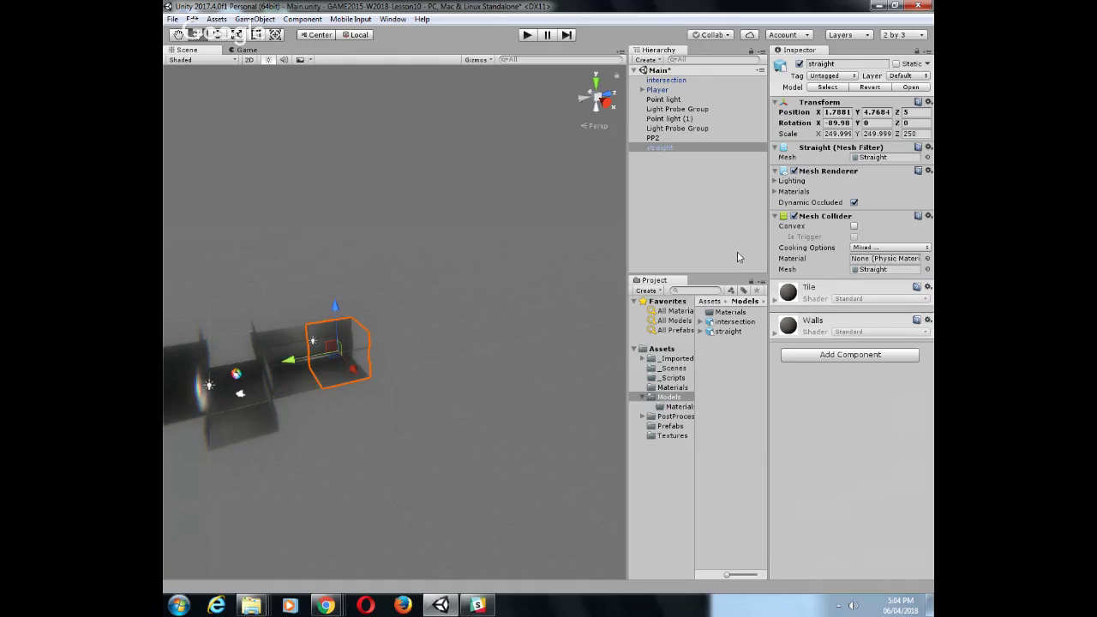
Set the X and Y positions of the snapped straight piece to 0, undoing any stray move along the corridor
left_click(878, 112)
type("0")
left_click(846, 113)
type("0")
left_click_drag(291, 361, 338, 366)
key("ctrl+z")
Duplicate the first straight piece along the corridor and set the copy's Z position to 10
key("ctrl+d")
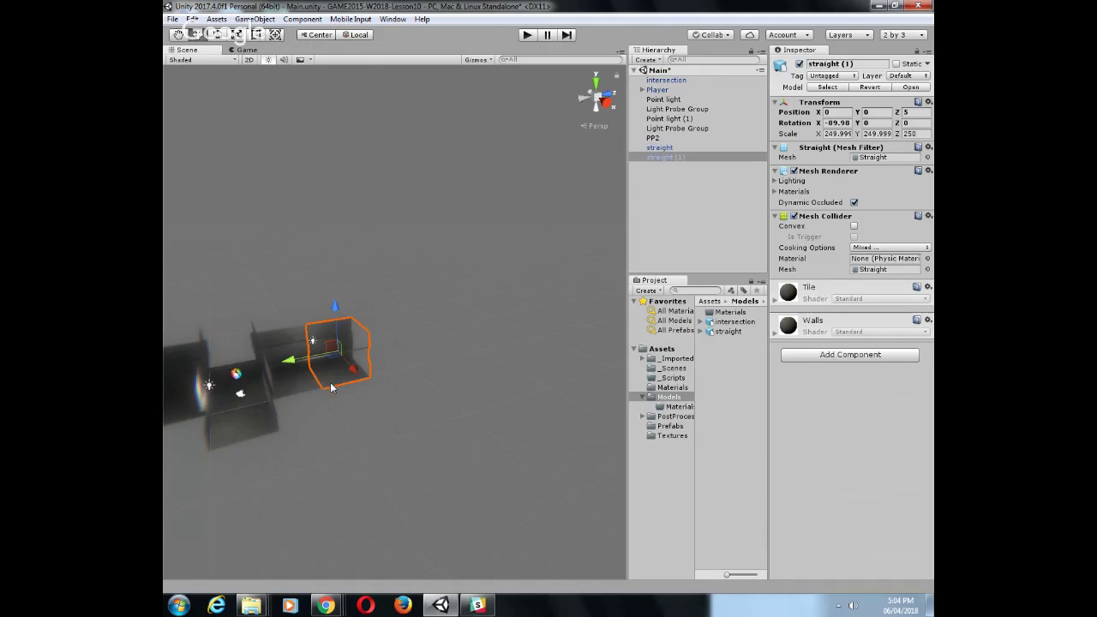
left_click_drag(287, 364, 375, 374)
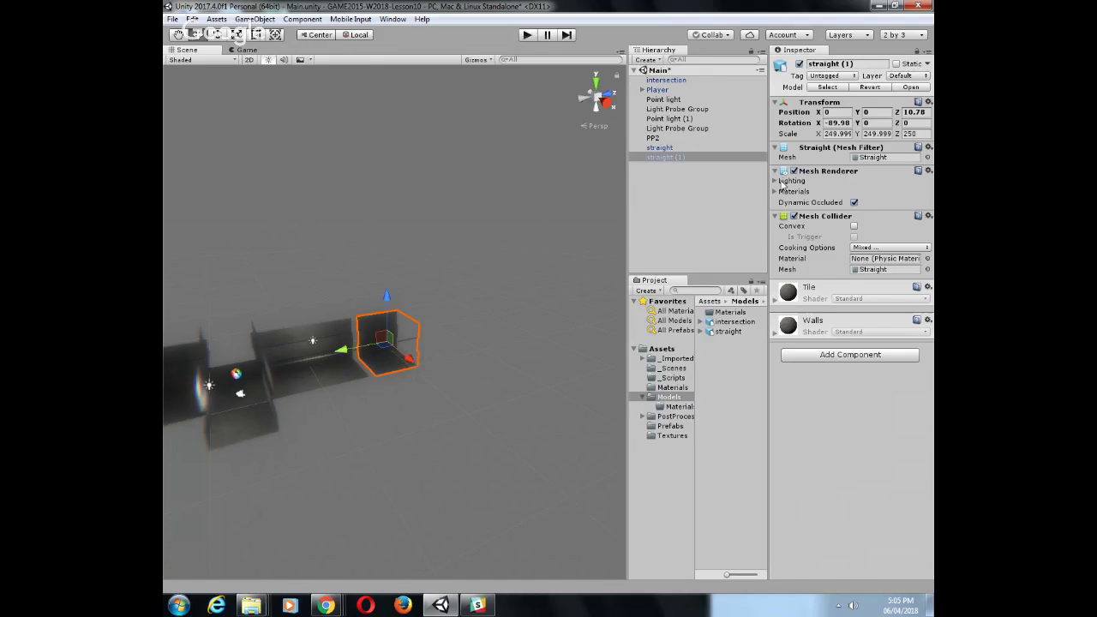
left_click(917, 102)
left_click(914, 111)
type("10")
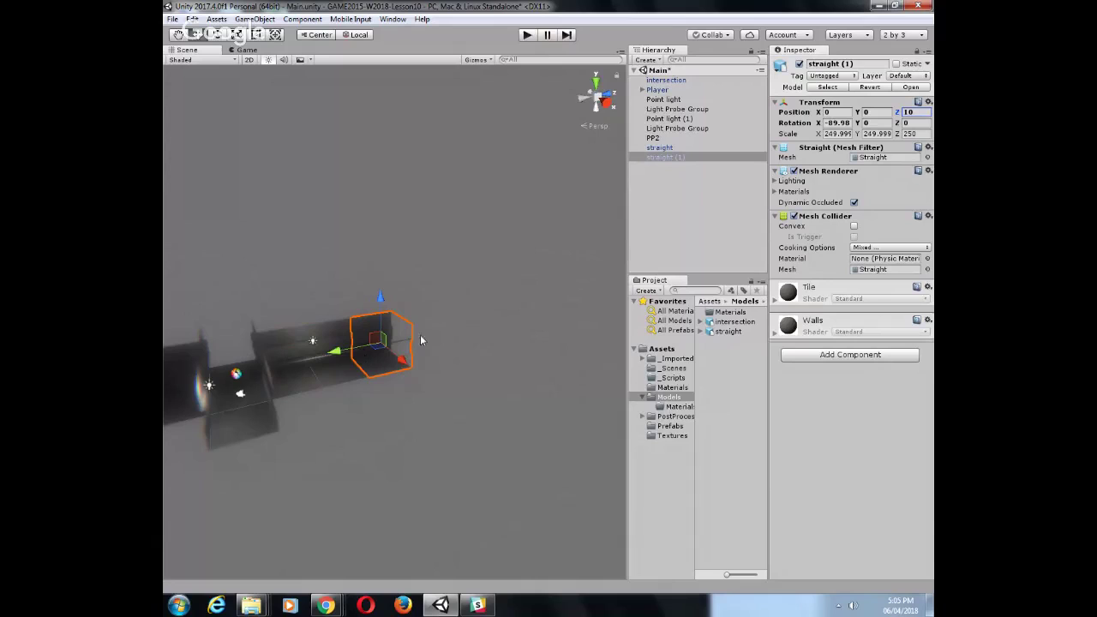
Duplicate straight (1) along the corridor and set the copy's Z position to 15
left_click(386, 327)
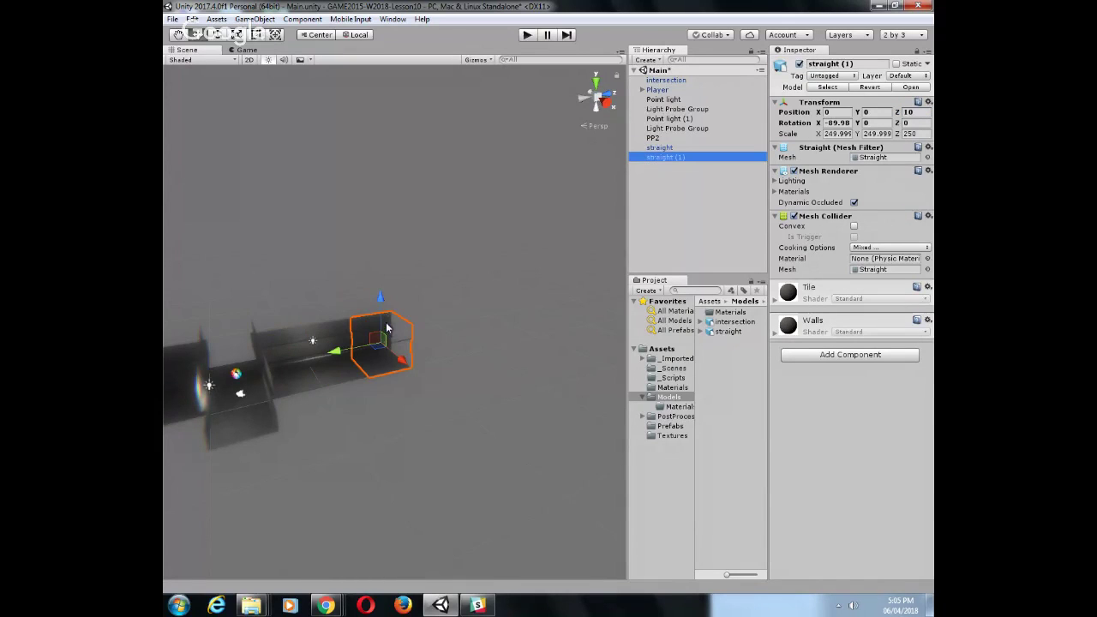
key("ctrl+d")
left_click_drag(336, 352, 409, 338)
left_click(923, 112)
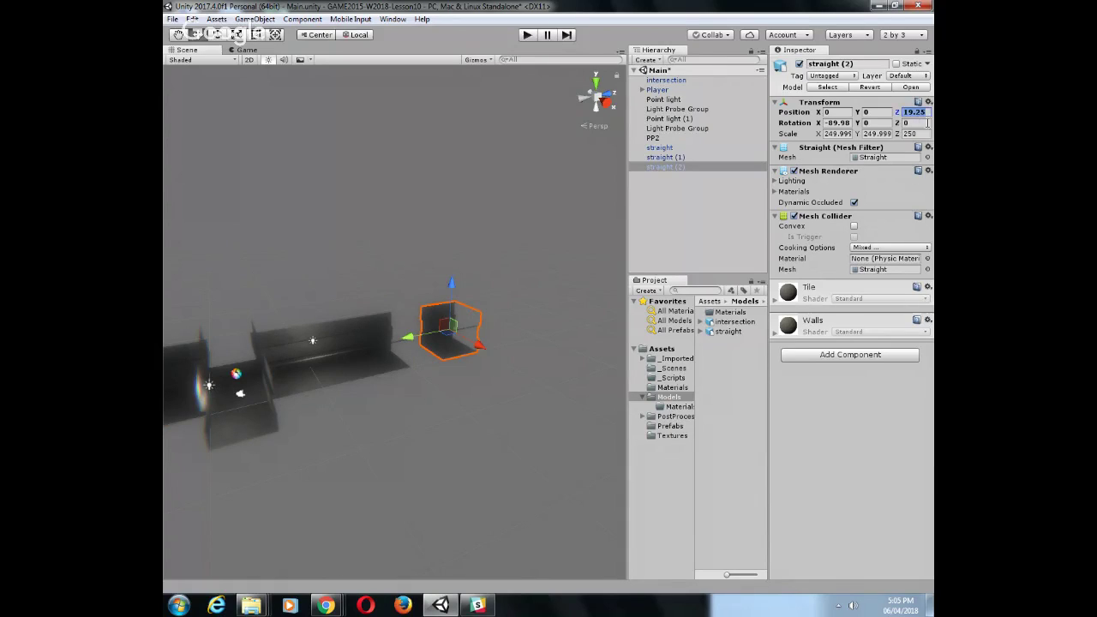
type("15")
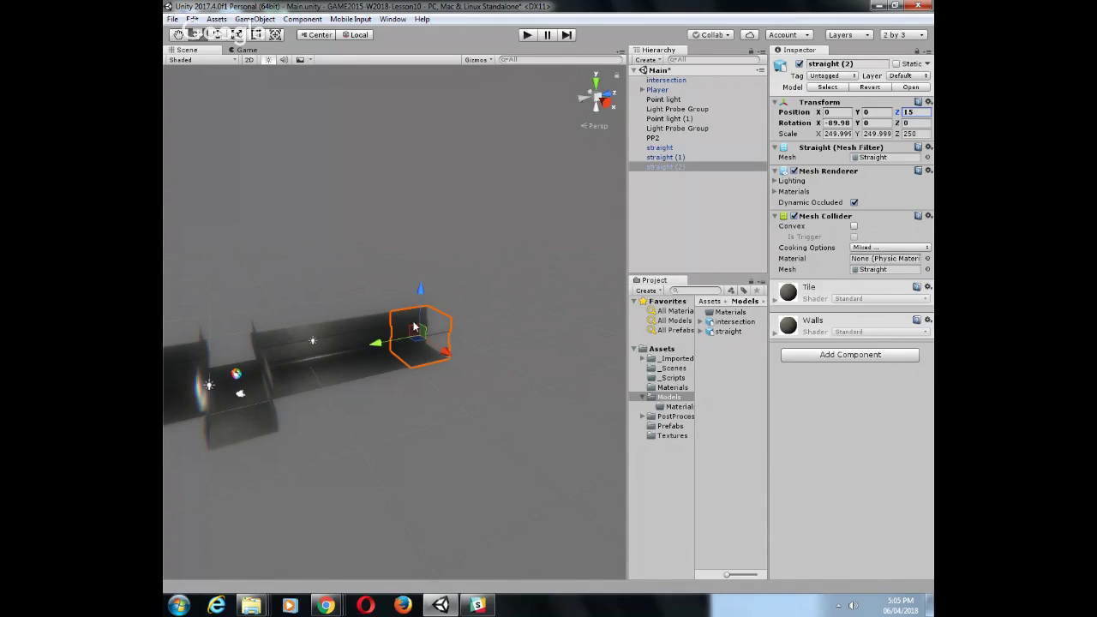
Duplicate straight (2) and set the Z position of the new piece to 20
right_click(662, 166)
left_click(677, 188)
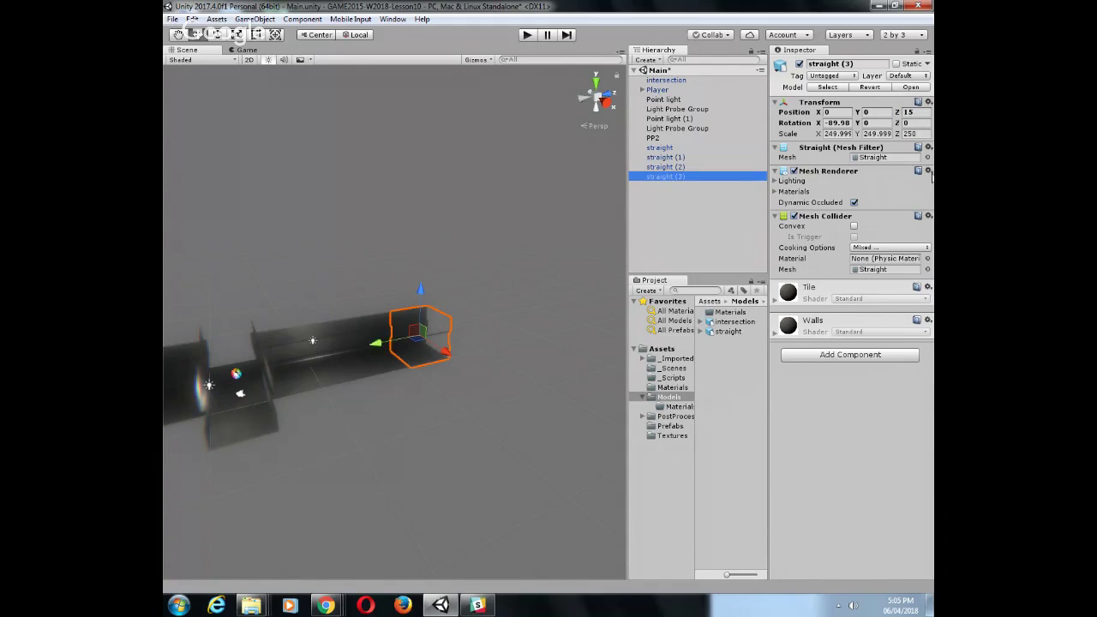
left_click(918, 113)
type("20")
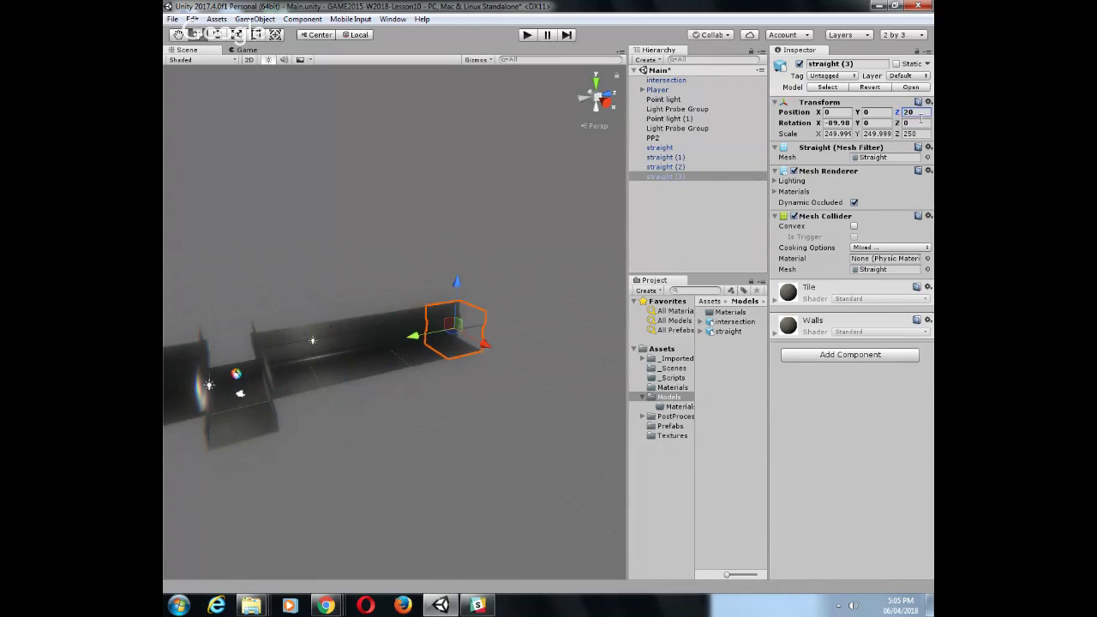
Duplicate straight (3) and set the Z position of the new end piece to 25
right_click(655, 177)
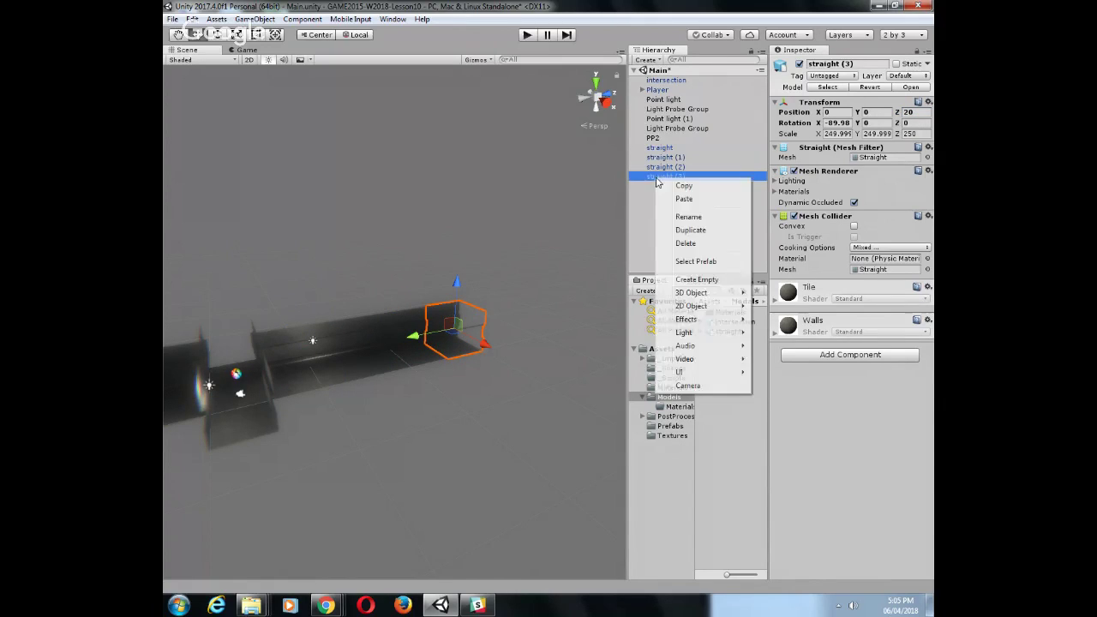
left_click(683, 229)
left_click(913, 113)
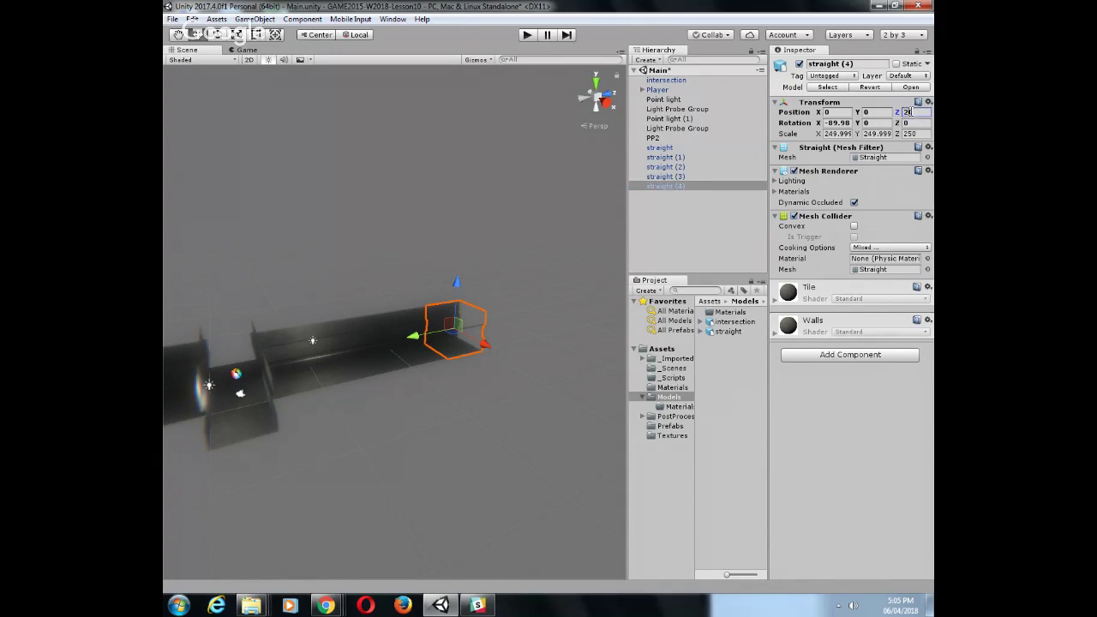
type("25")
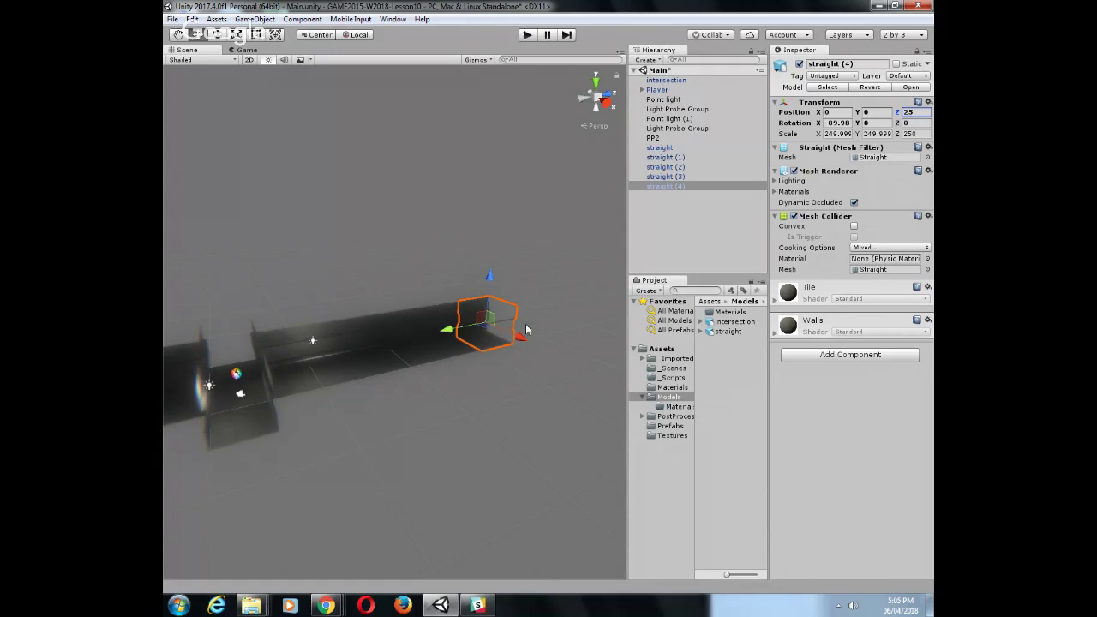
Play-test the scene by walking down the extended corridor to its far end and looking back towards the intersection
left_click_drag(190, 502, 343, 458, "alt")
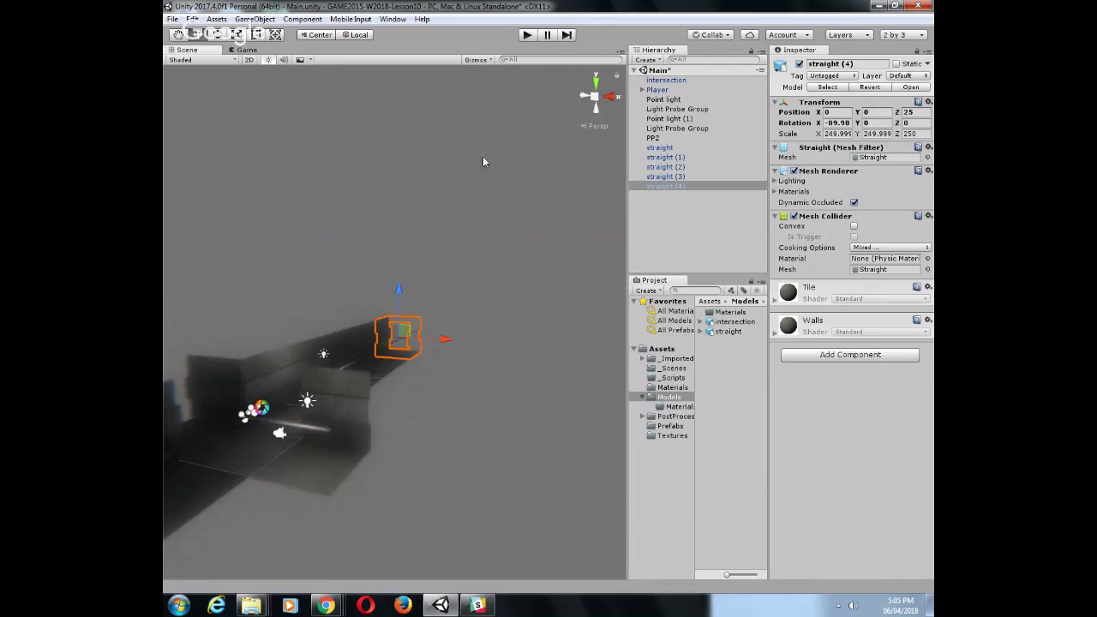
left_click(533, 35)
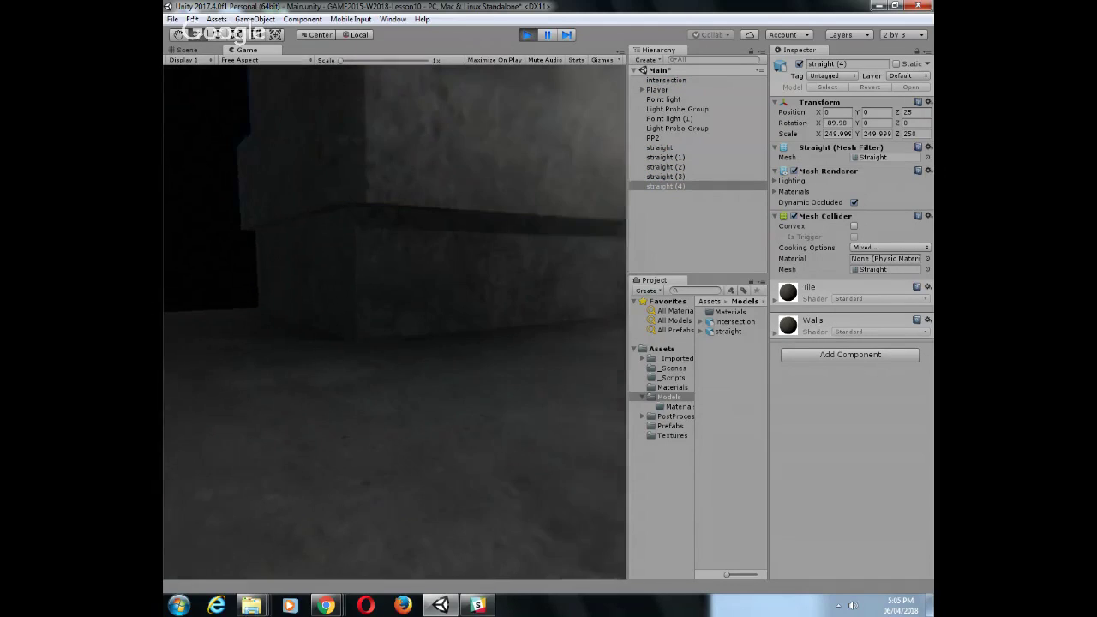
key("w")
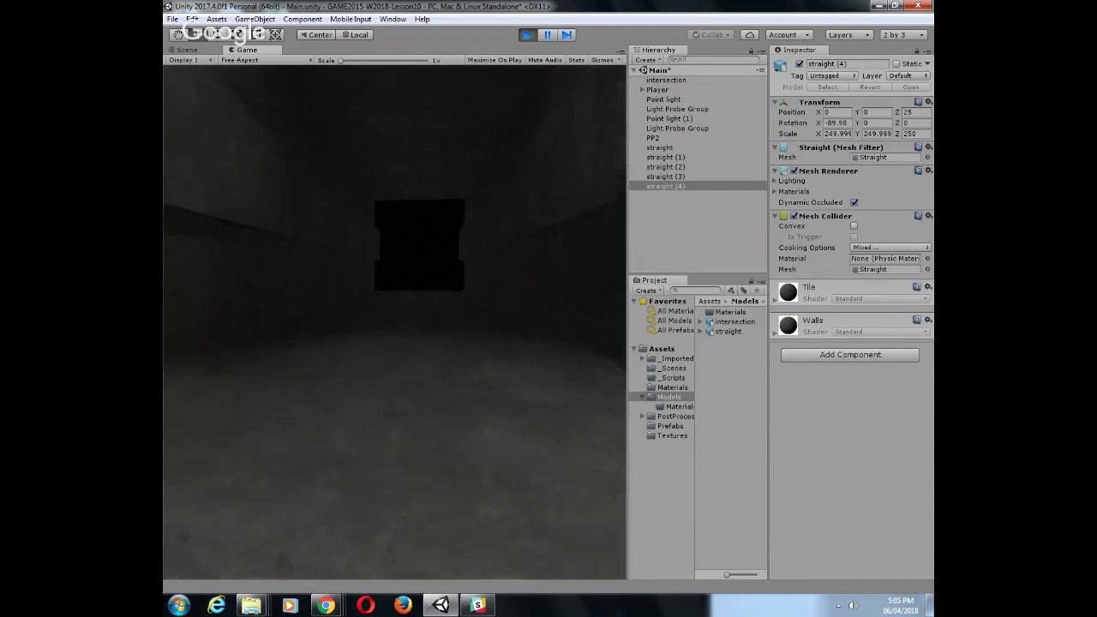
key("w")
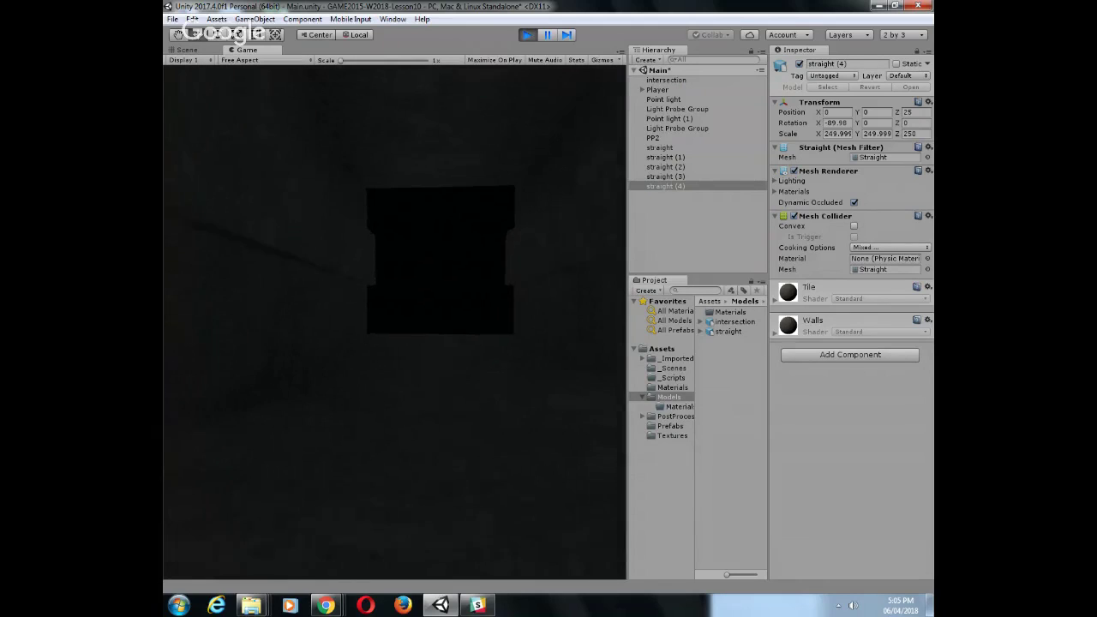
key("w")
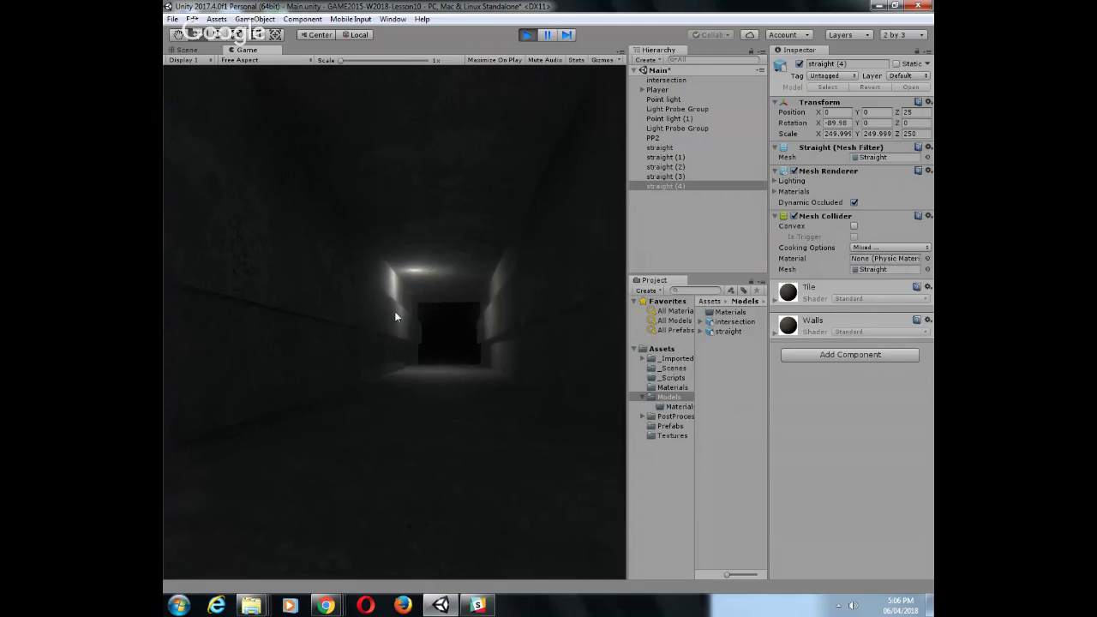
left_click(526, 35)
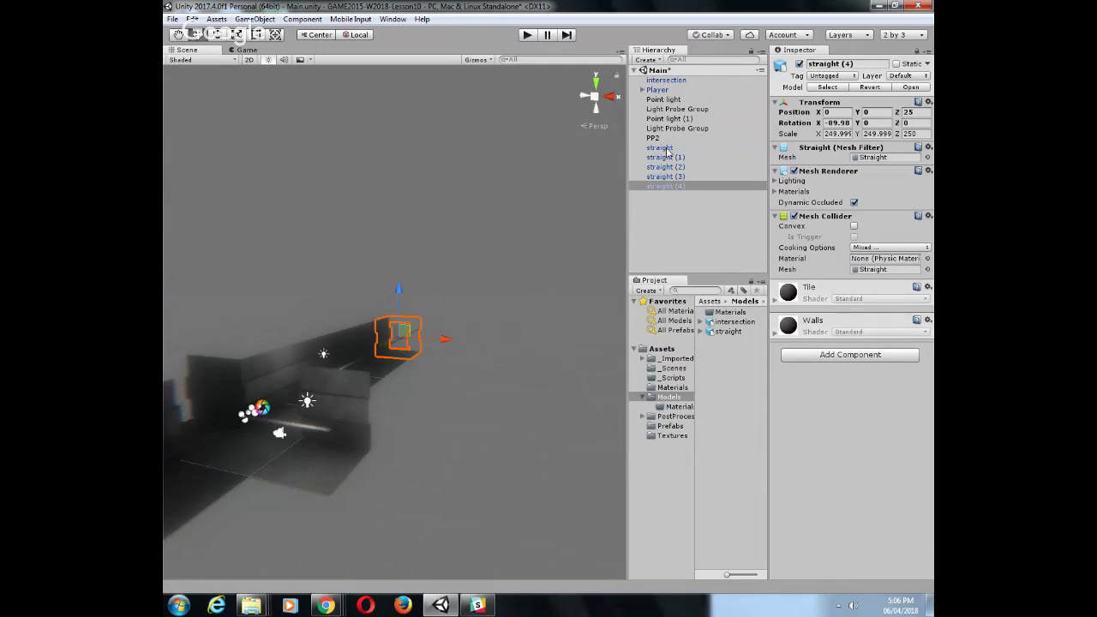
Select the second Light Probe Group, the one below Point light (1), and turn on light probe editing
left_click(670, 120)
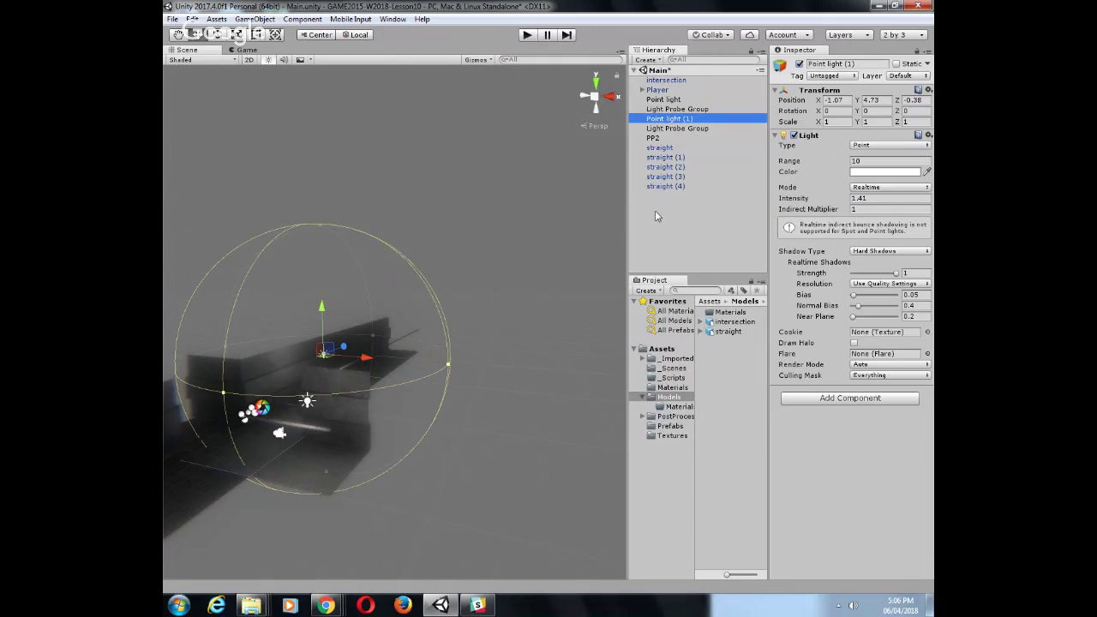
left_click(668, 129)
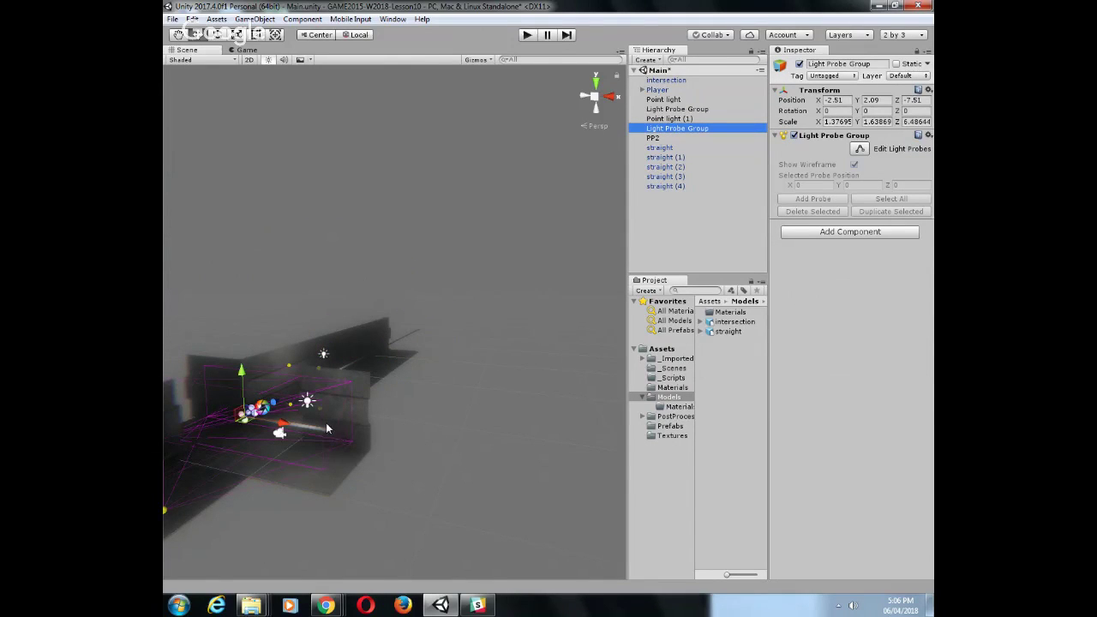
middle_click_drag(326, 422, 383, 365)
left_click(320, 479)
scroll(369, 408, "down", 3)
left_click_drag(383, 365, 372, 518, "alt")
left_click(695, 129)
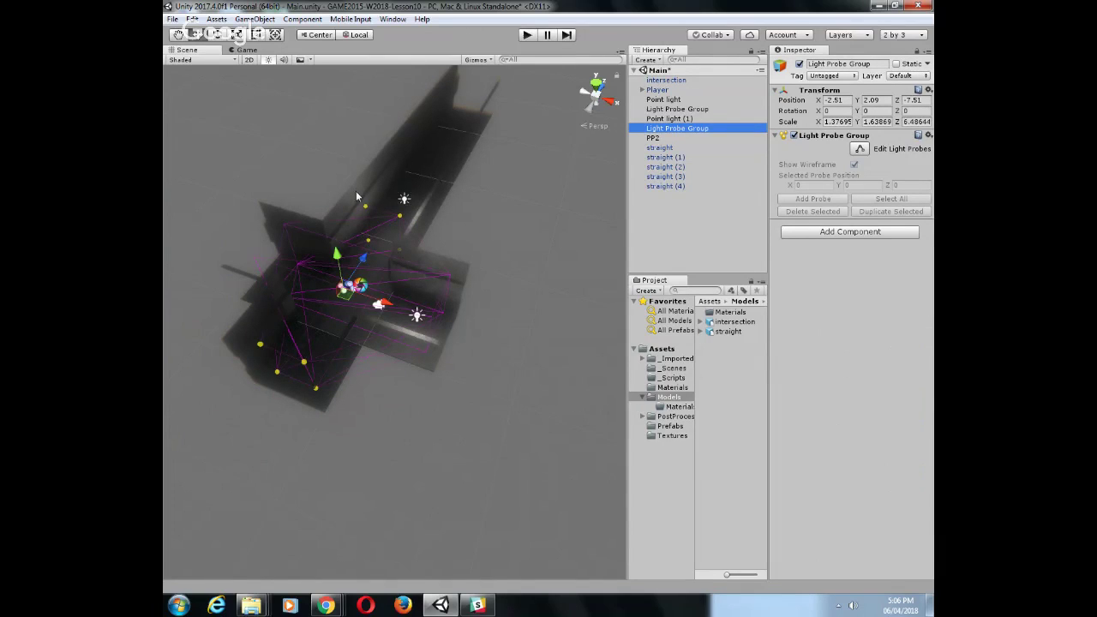
left_click_drag(340, 183, 436, 256)
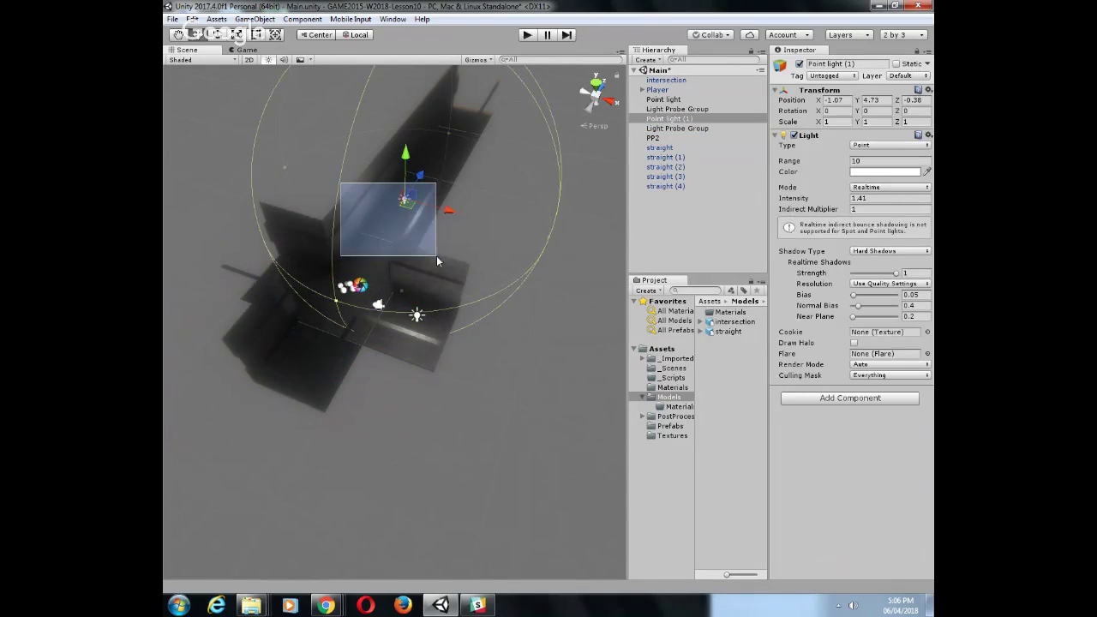
left_click(660, 119)
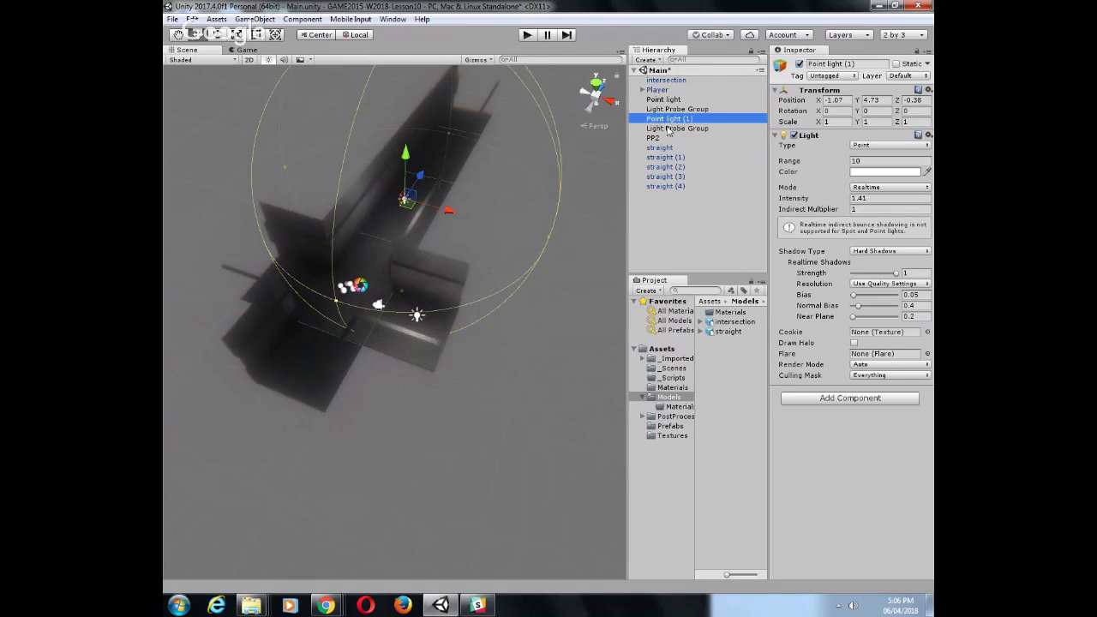
left_click(667, 128)
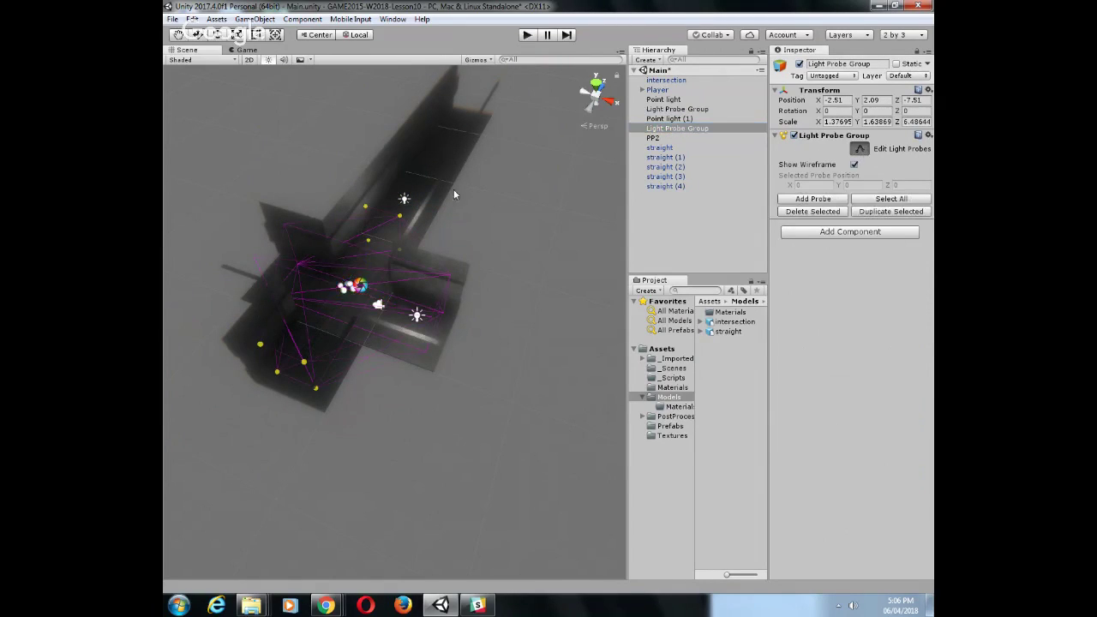
Move the four light probes at the near end of the corridor along Z to its far end, at probe Z about 4.29
left_click(365, 207)
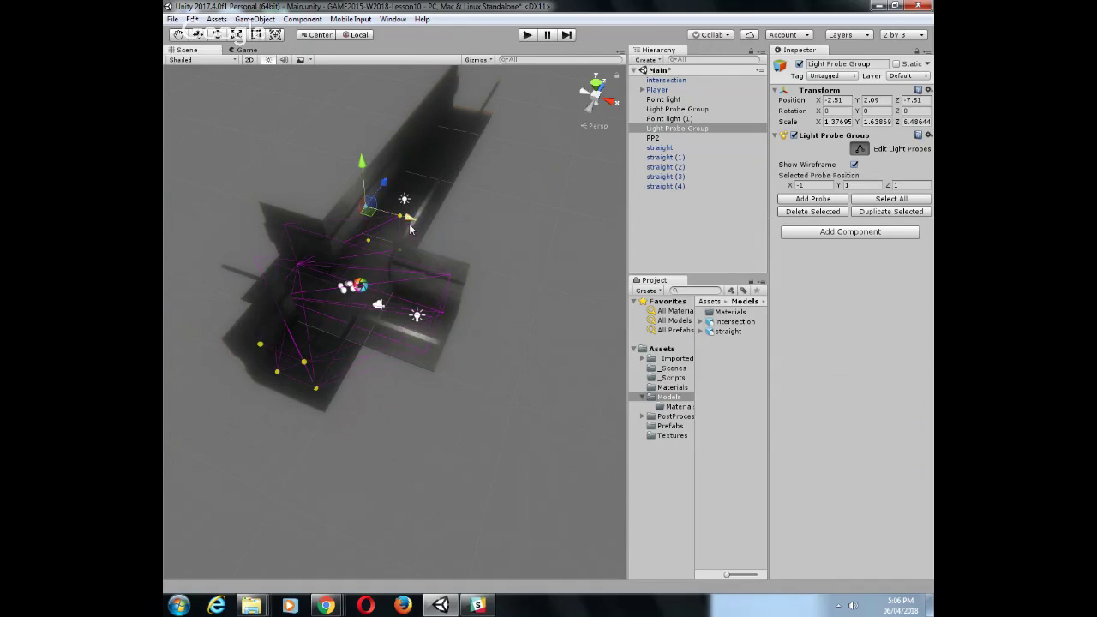
key("shift")
left_click(368, 241, "shift")
left_click(400, 216, "shift")
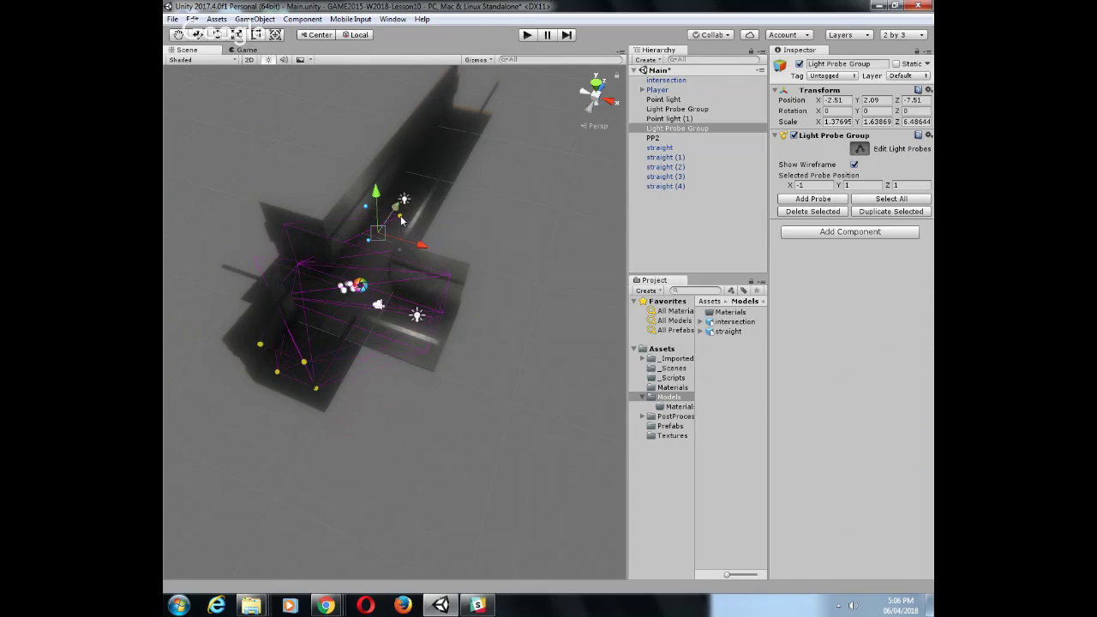
left_click_drag(400, 219, 395, 214)
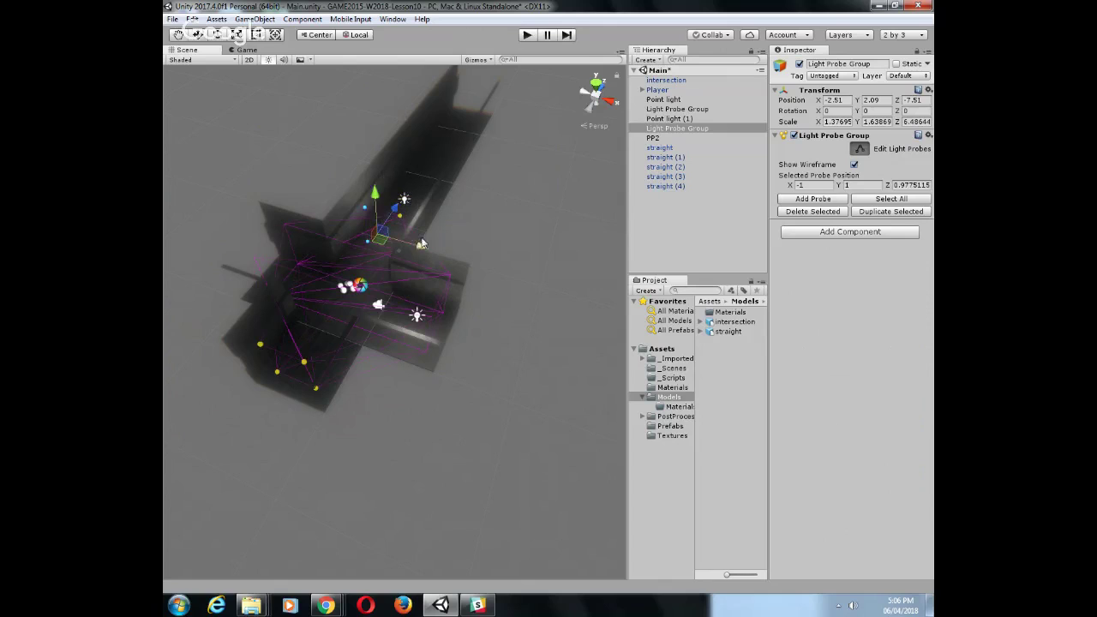
left_click_drag(400, 269, 338, 244, "alt")
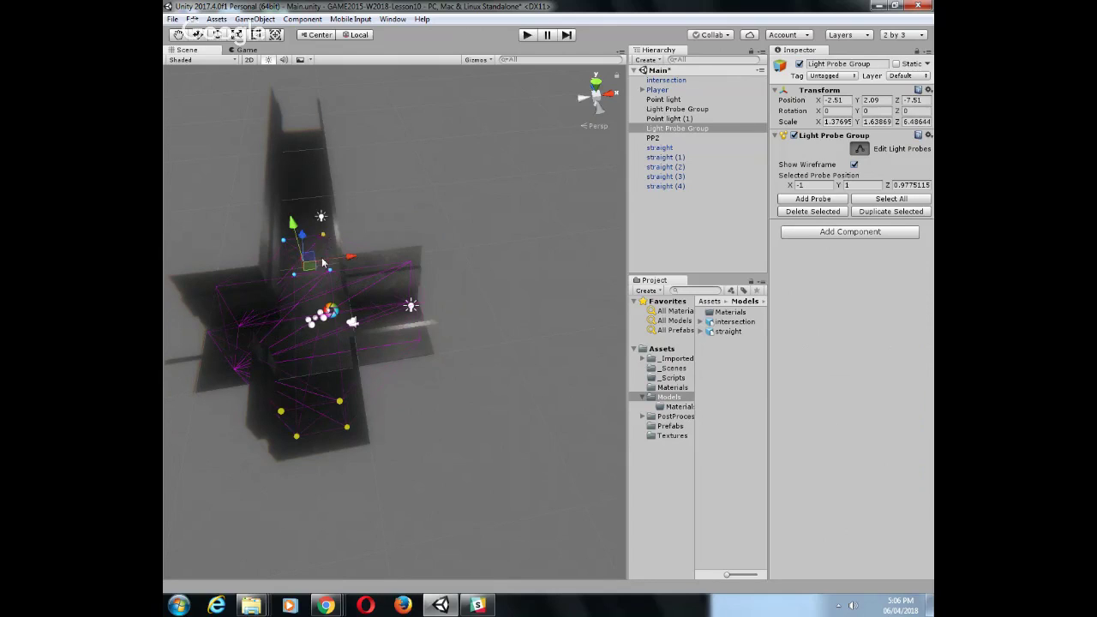
scroll(313, 248, "up", 2)
left_click_drag(306, 257, 313, 200, "alt")
middle_click_drag(314, 200, 331, 222)
scroll(397, 262, "up", 3)
left_click_drag(347, 208, 288, 247, "alt")
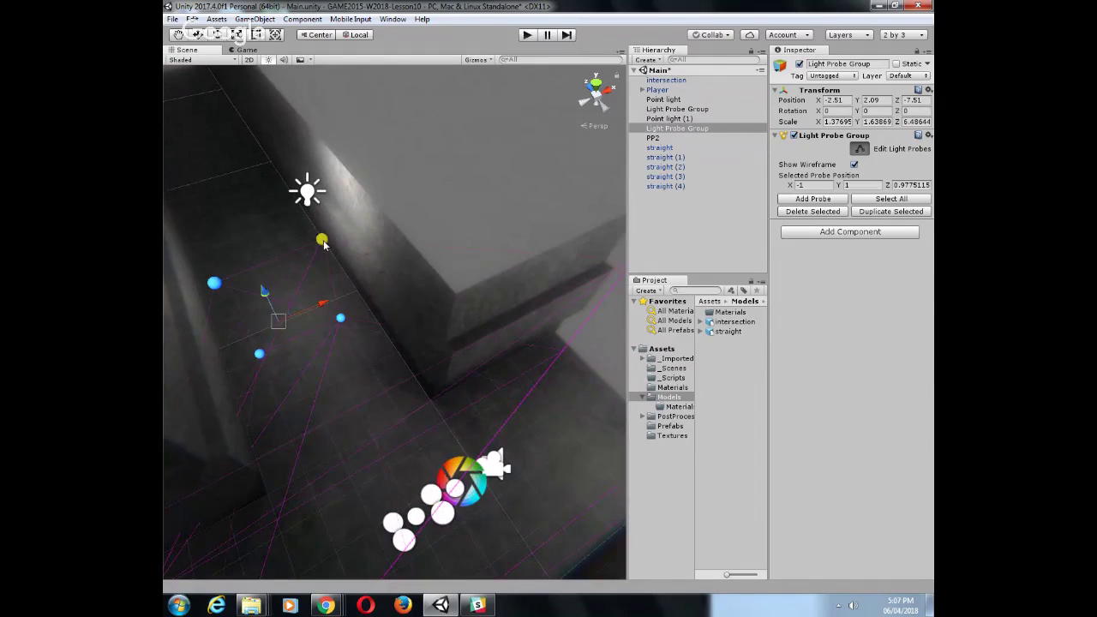
left_click(323, 244, "shift")
scroll(283, 300, "down", 5)
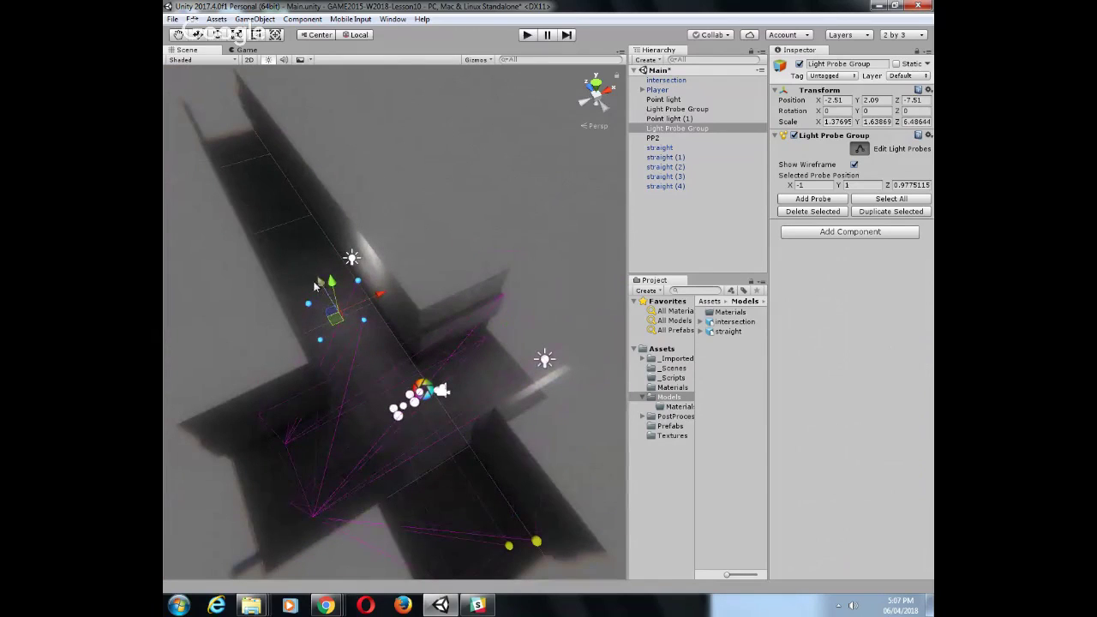
left_click_drag(314, 287, 174, 610)
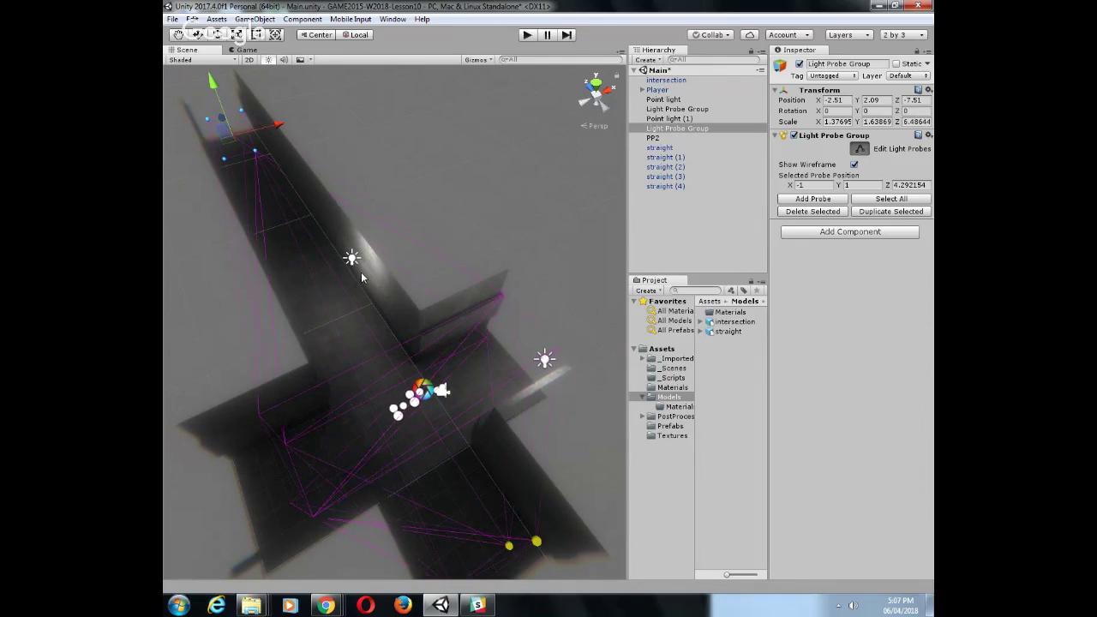
left_click_drag(427, 352, 242, 228, "alt")
left_click_drag(403, 368, 427, 324, "alt")
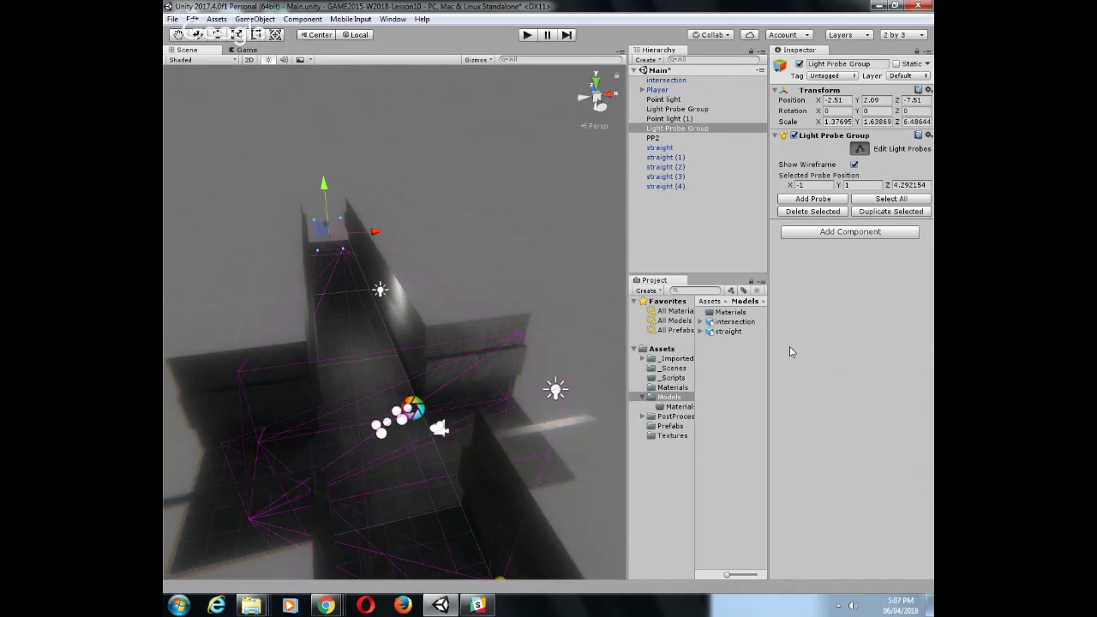
left_click(665, 101)
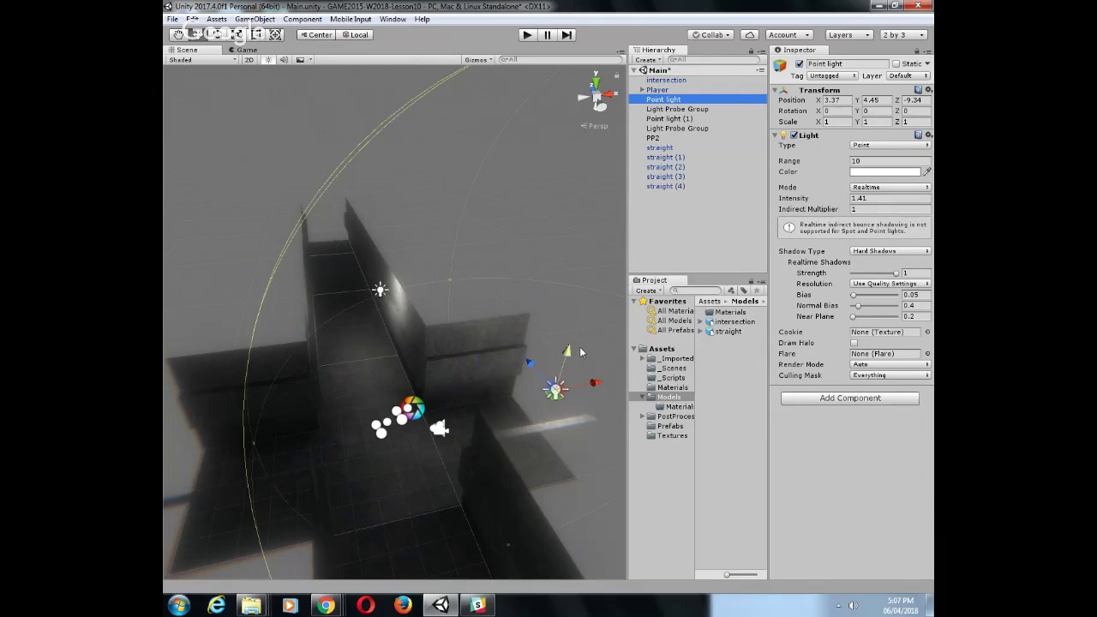
scroll(358, 284, "down", 10)
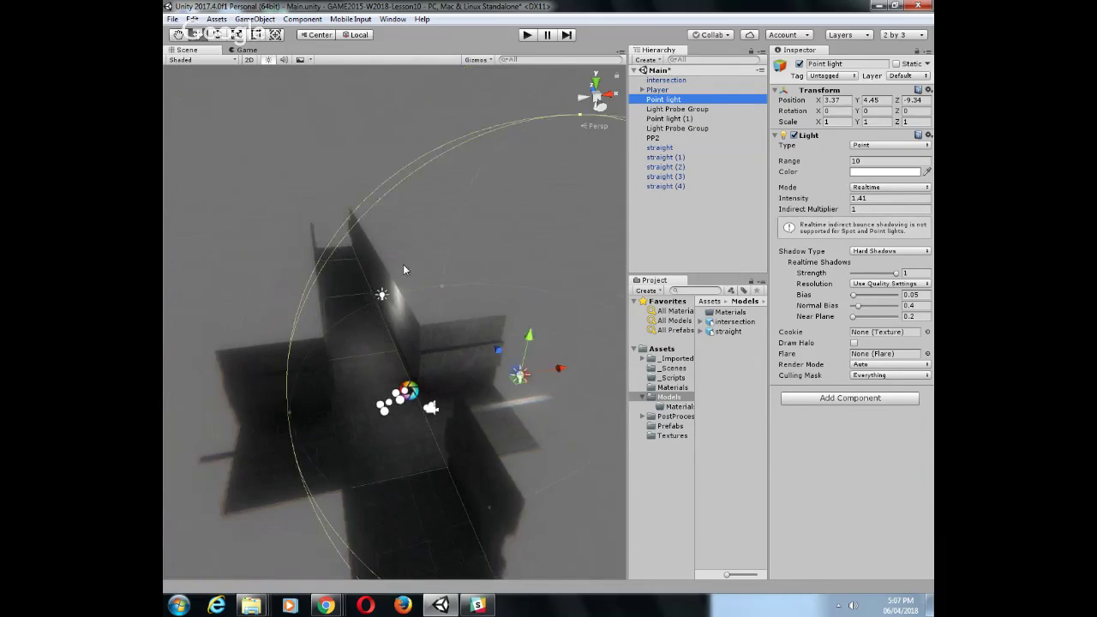
left_click_drag(492, 369, 395, 377, "alt")
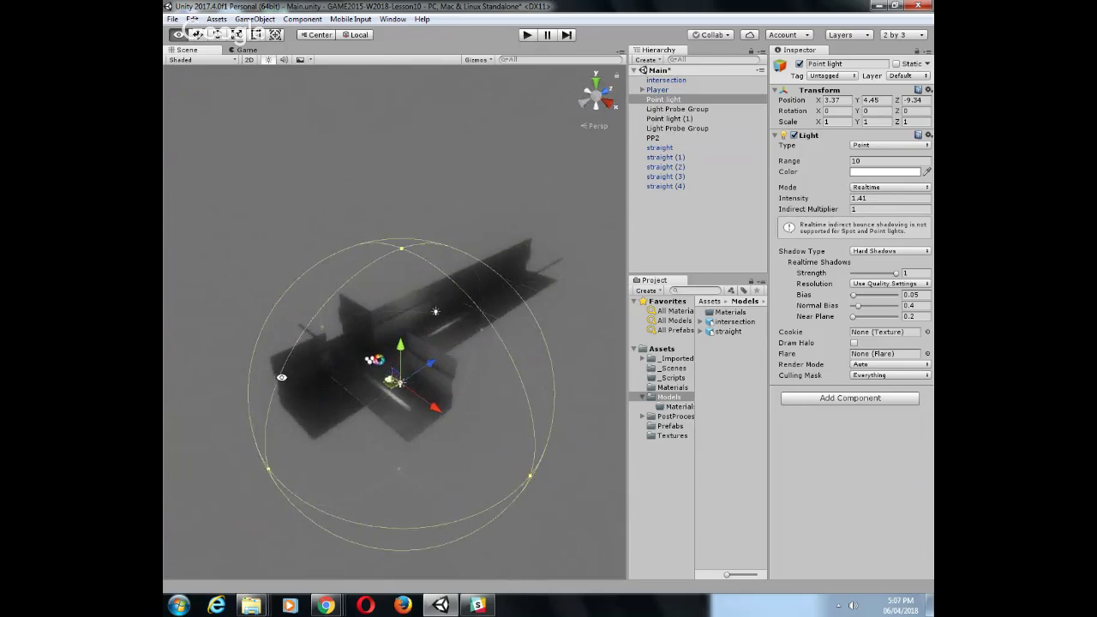
scroll(478, 379, "up", 8)
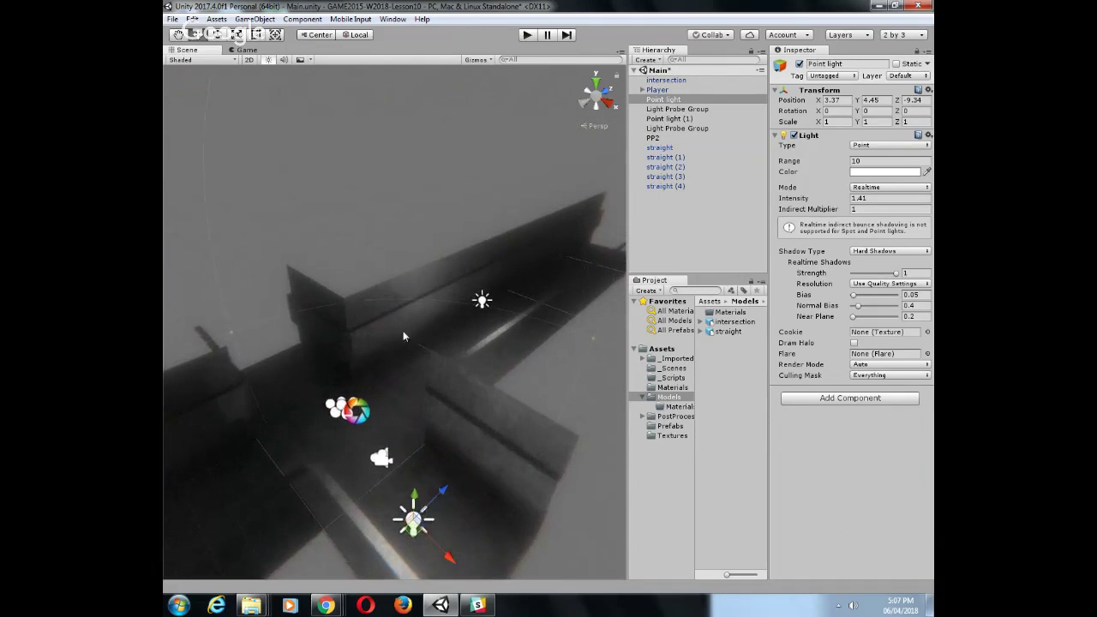
Play-test the scene again, walking through the intersection and corridor to check the lighting with the moved probes, and stop play mode
left_click(526, 34)
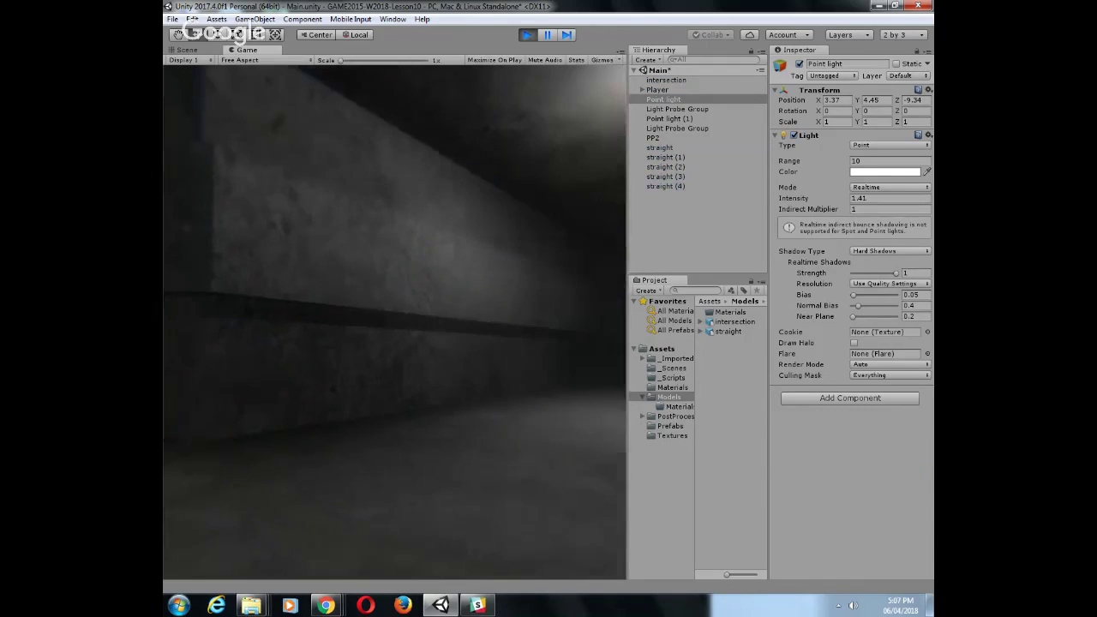
key("w")
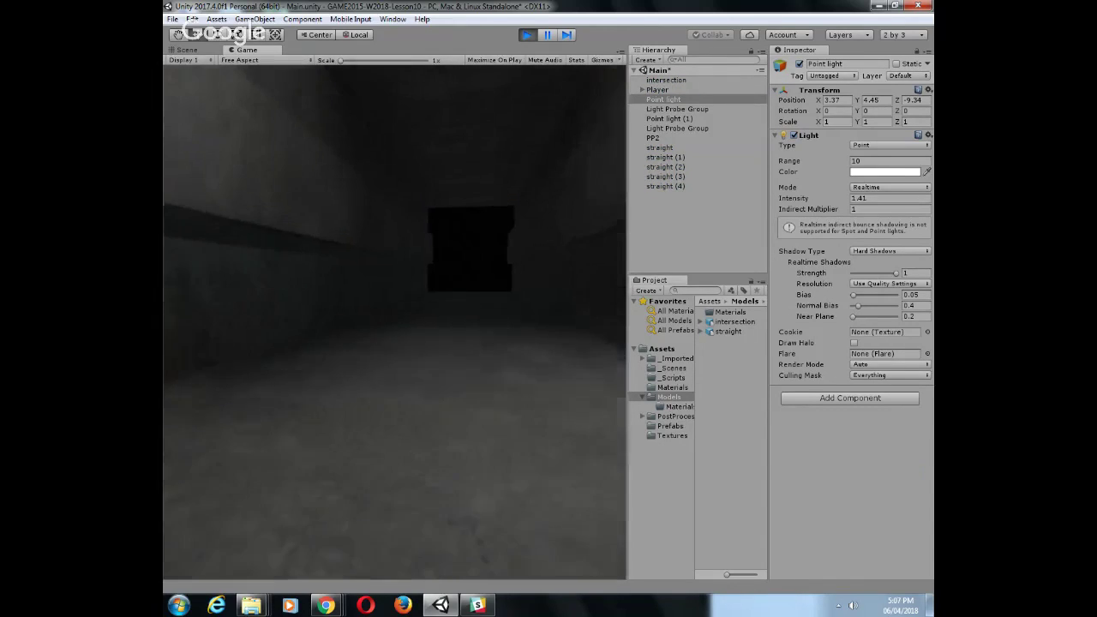
key("w")
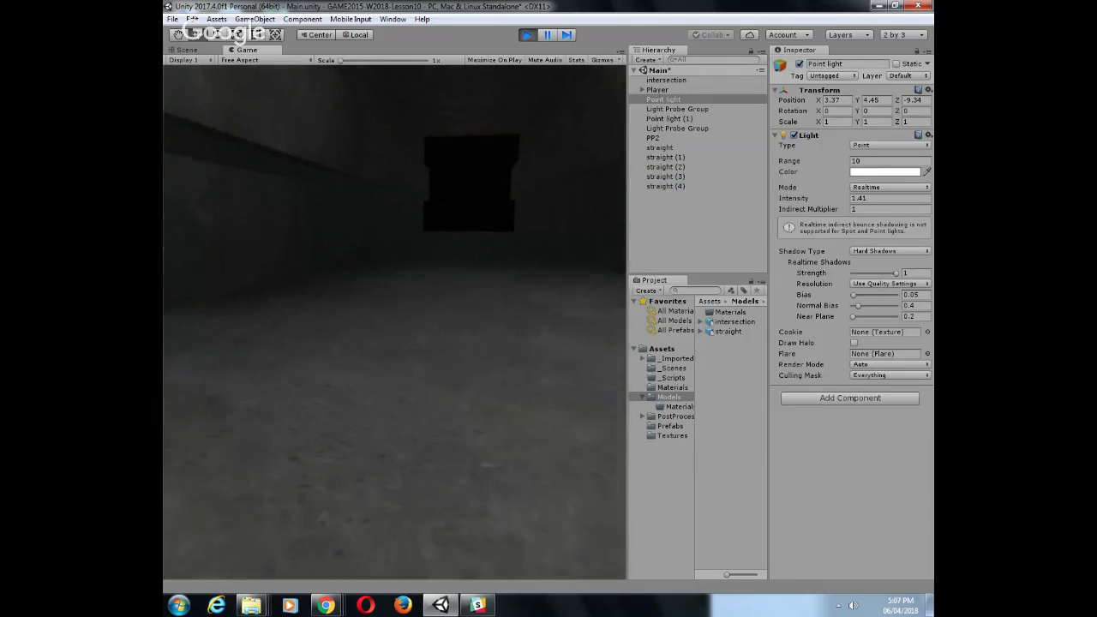
key("w")
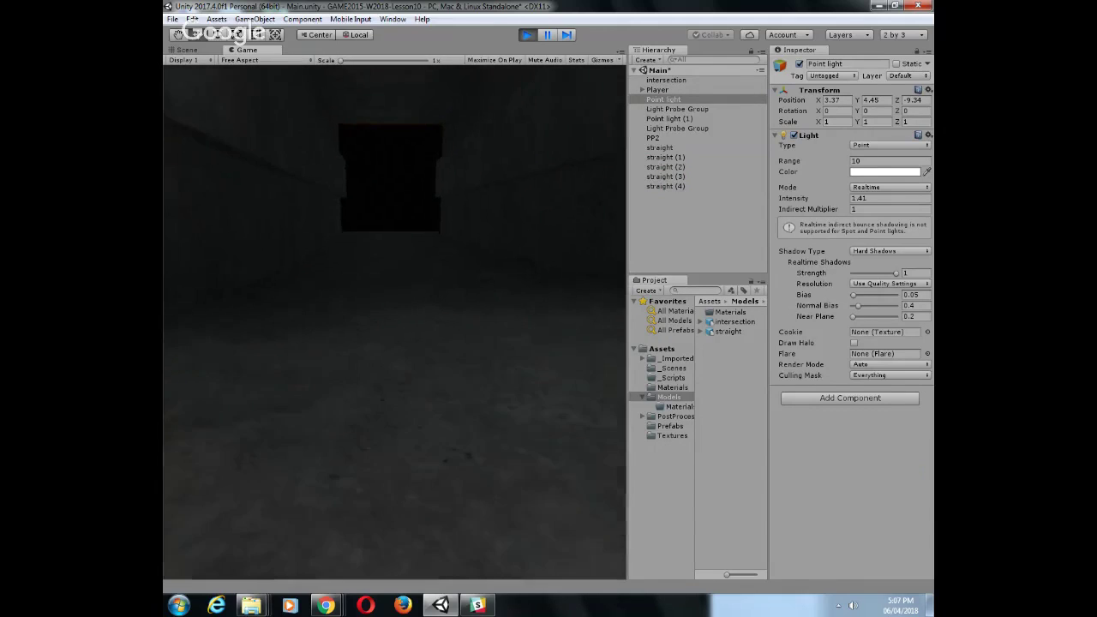
key("w")
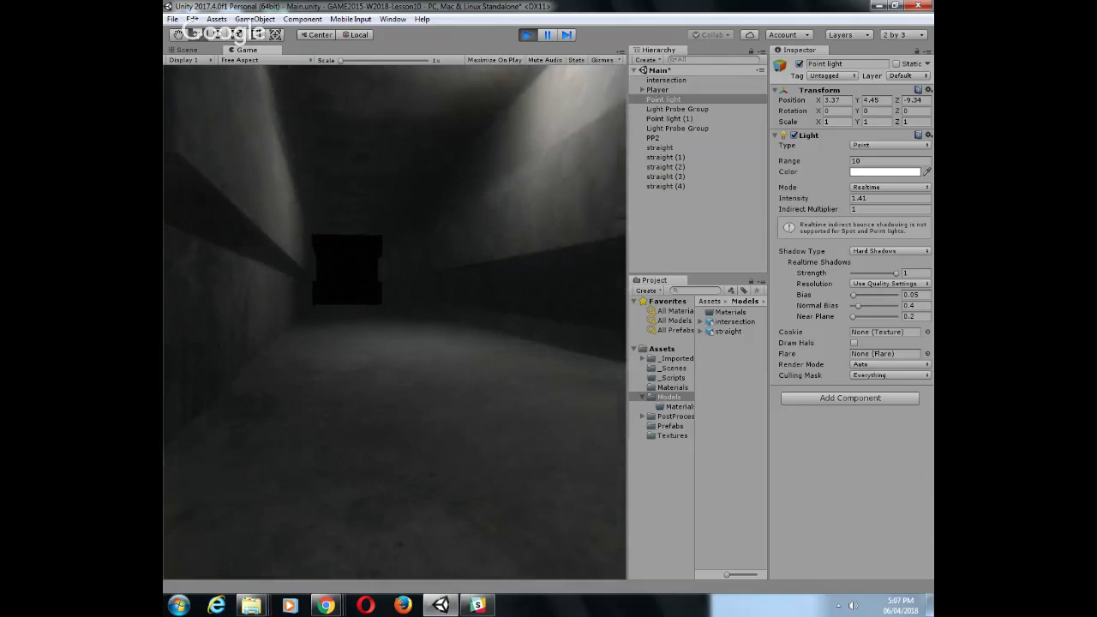
key("w")
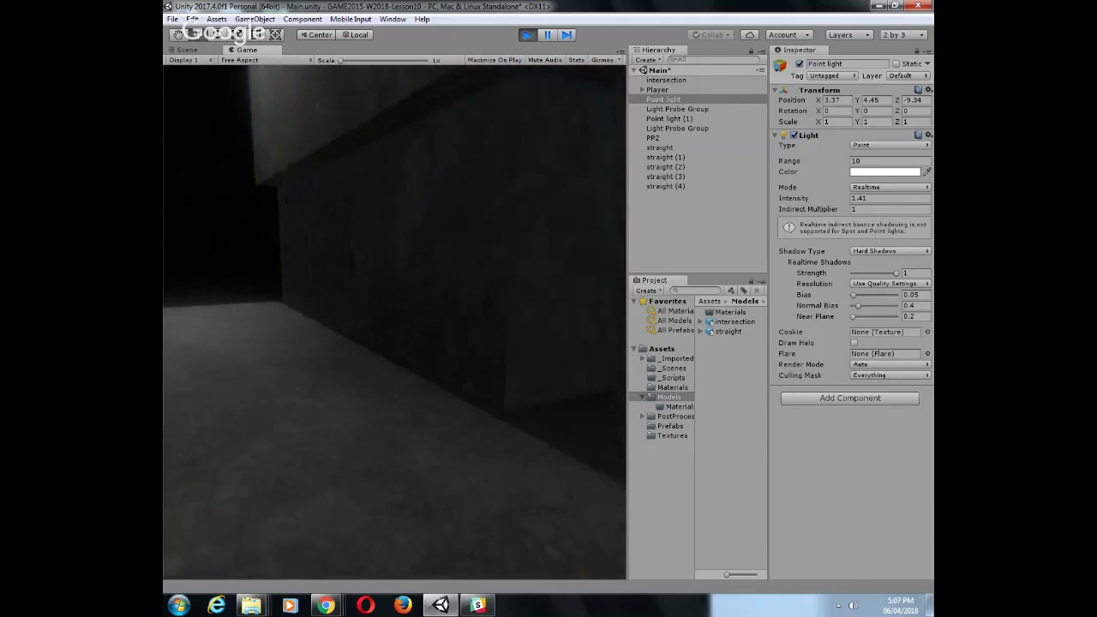
key("w")
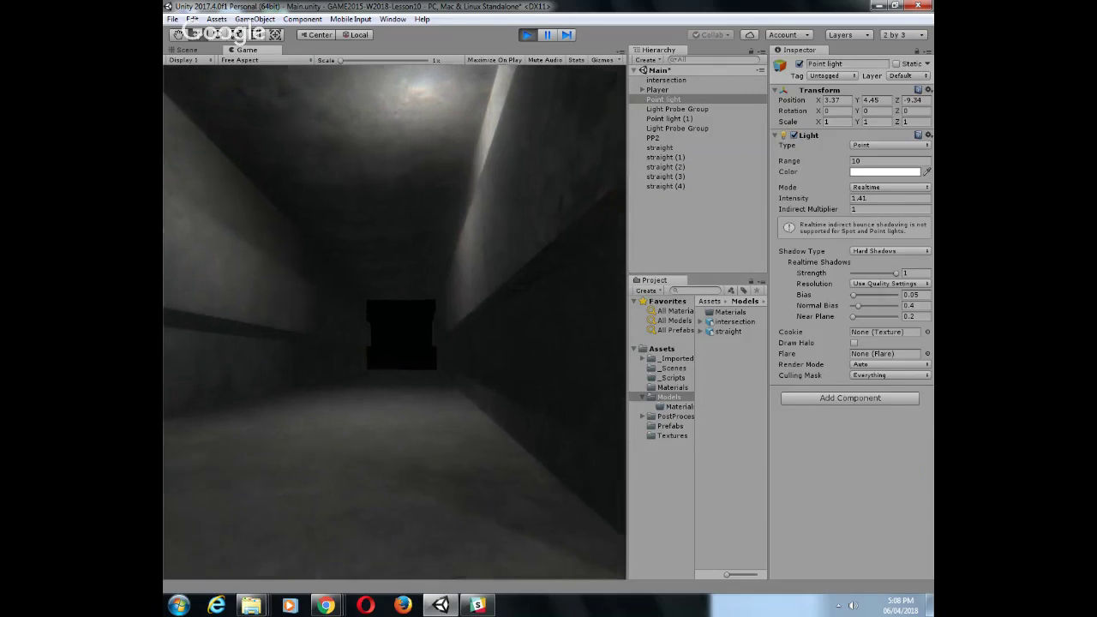
key("w")
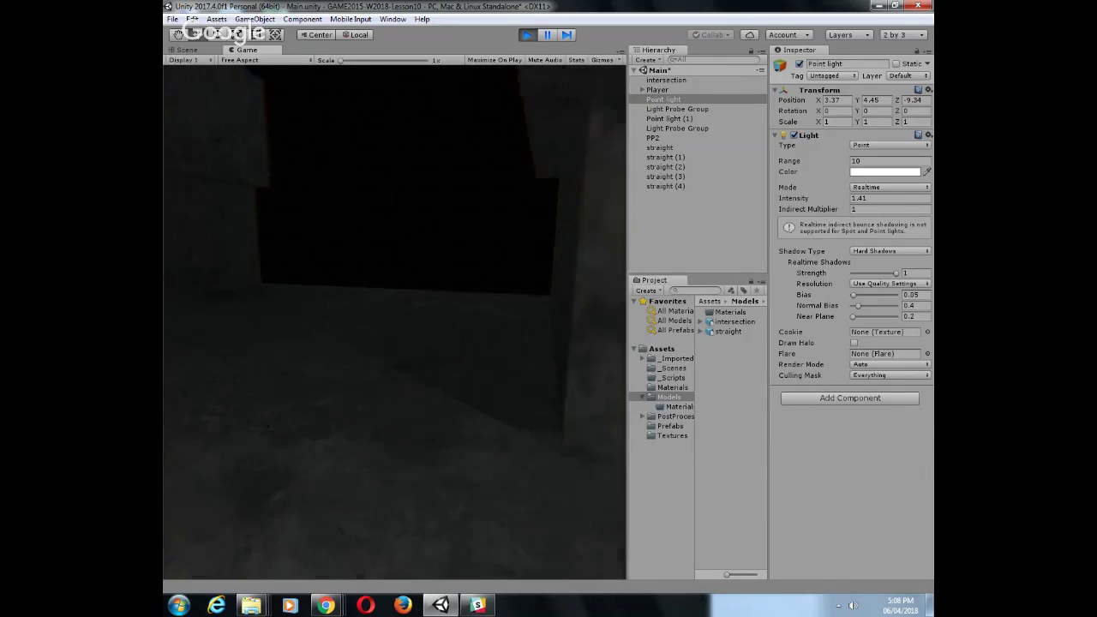
key("Escape")
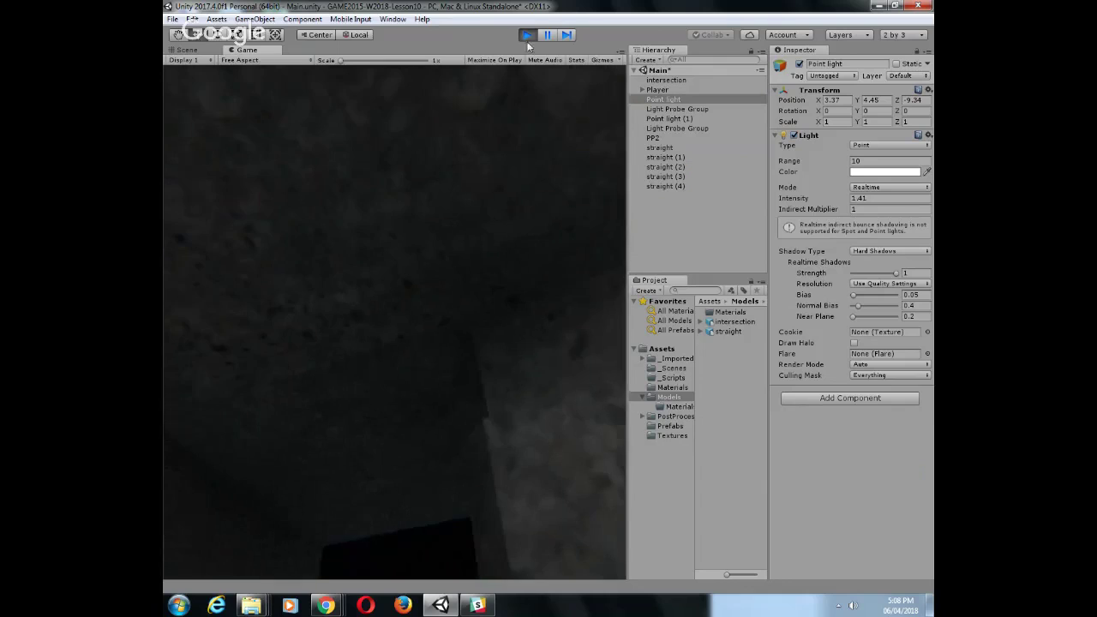
left_click(527, 36)
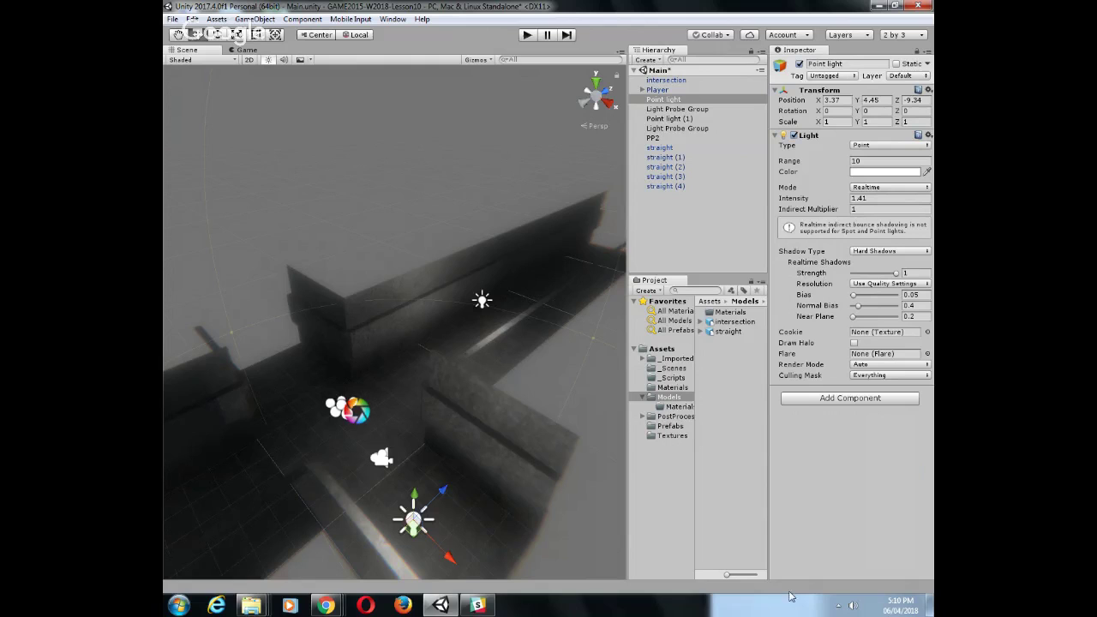
mouse_move(326, 605)
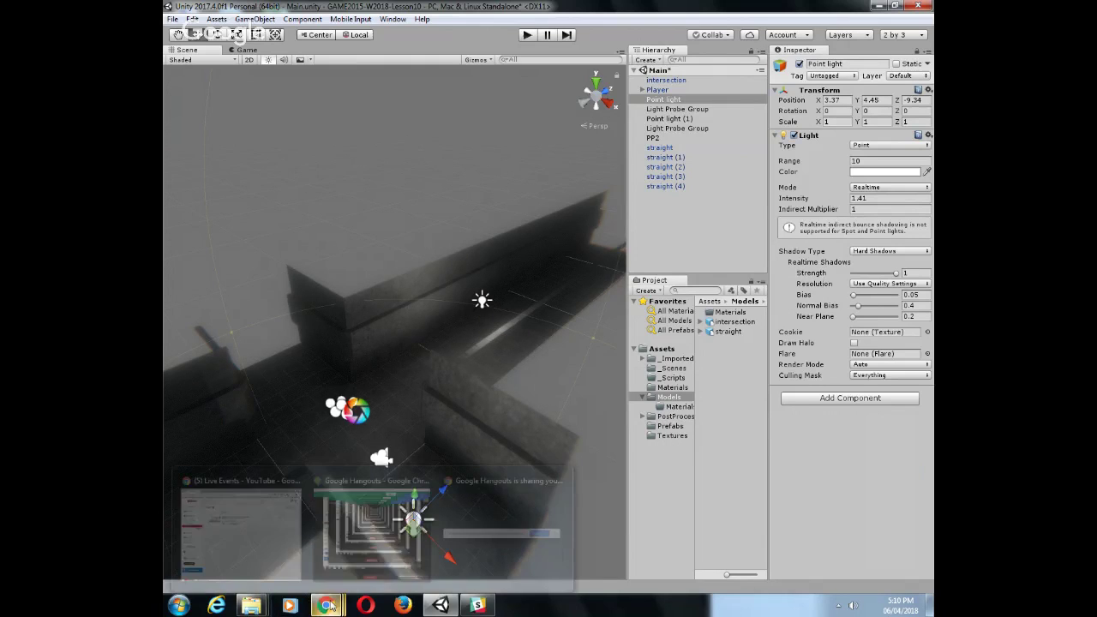
left_click(395, 551)
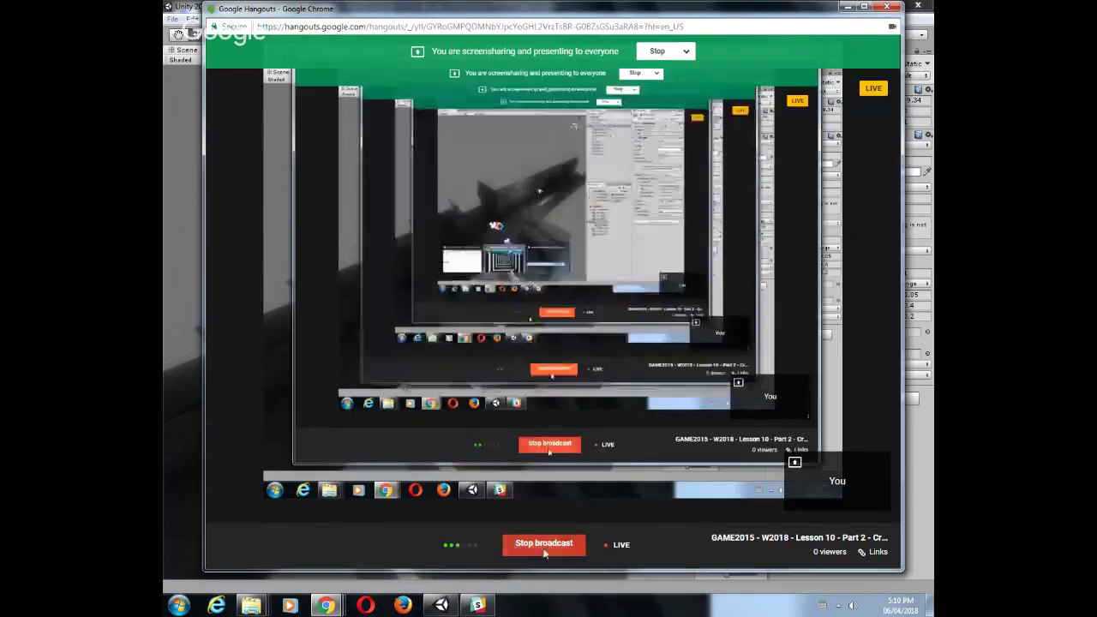